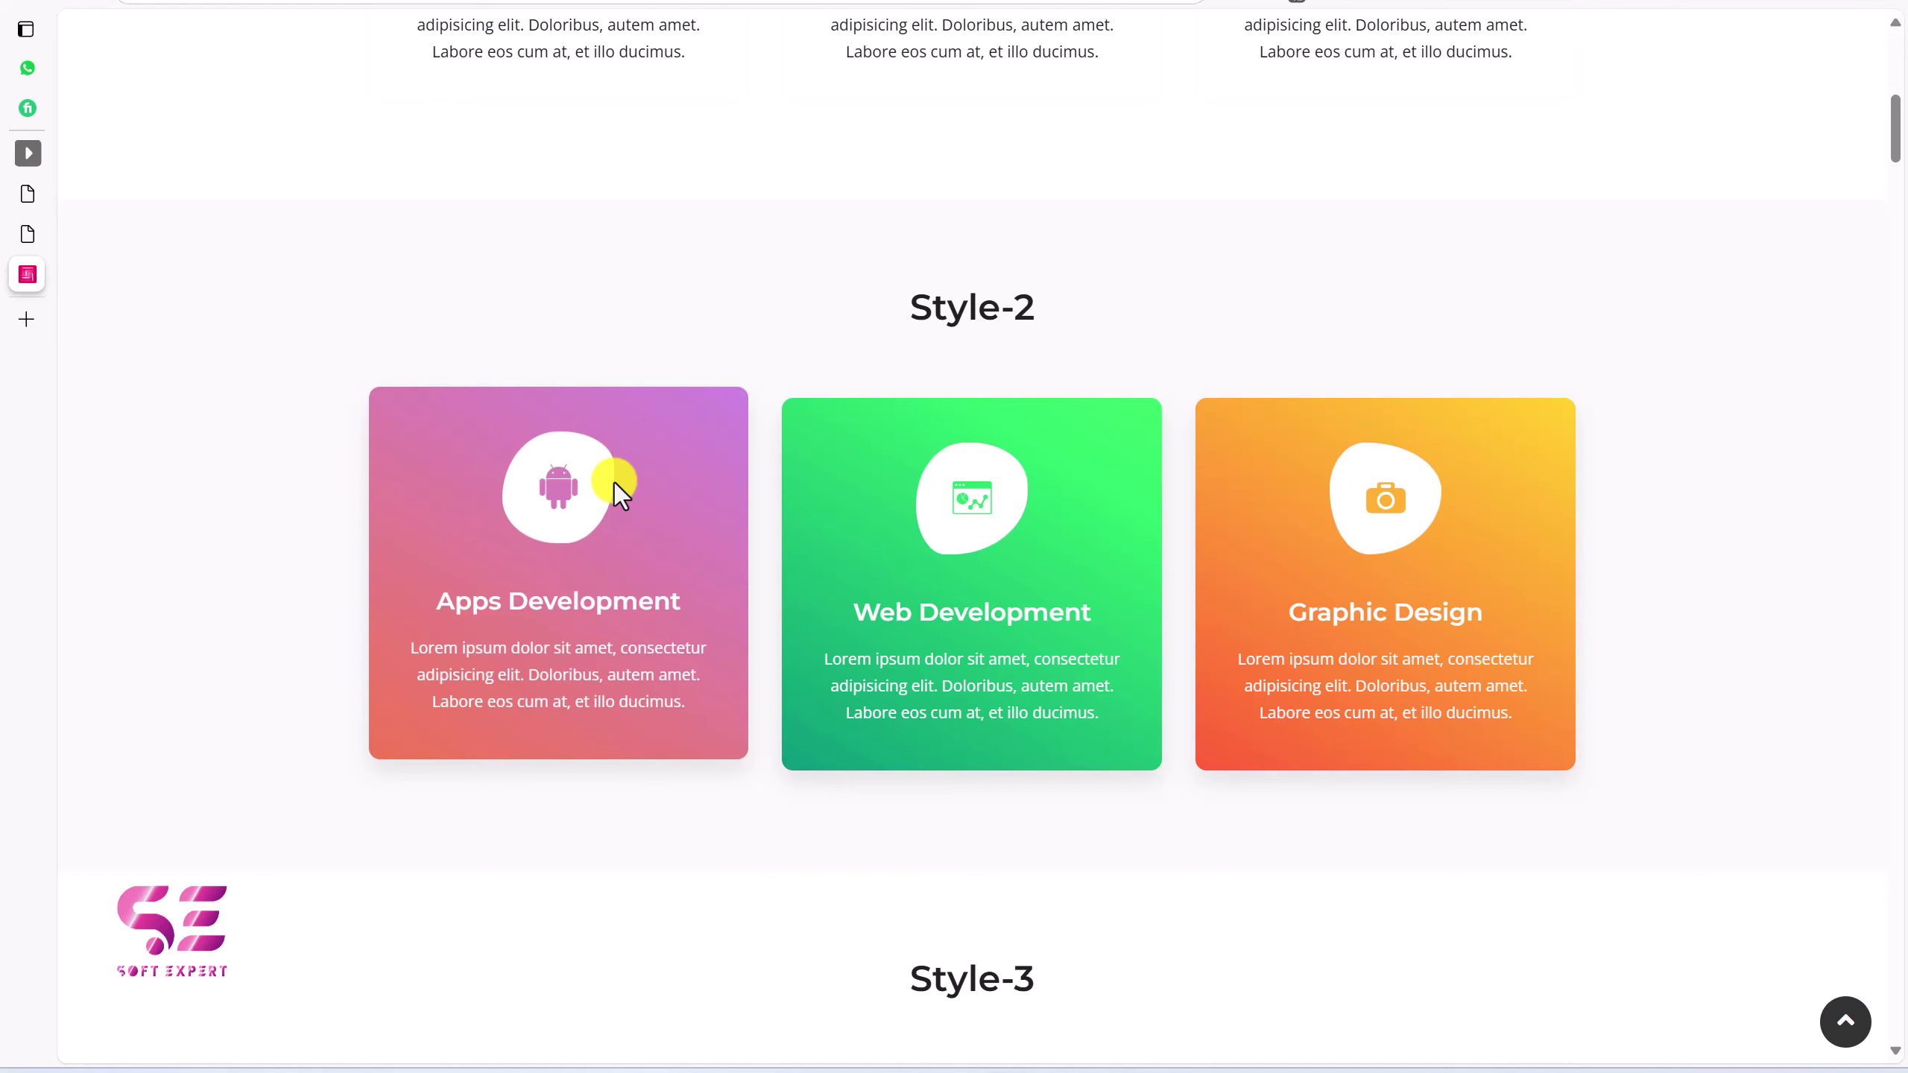
Examine the content box demo designs on the sample page, from Style-2 through Style-11
{"action": "scroll", "coordinate": [995, 622], "scroll_direction": "down", "scroll_amount": 3}
{"action": "scroll", "coordinate": [995, 612], "scroll_direction": "down", "scroll_amount": 4}
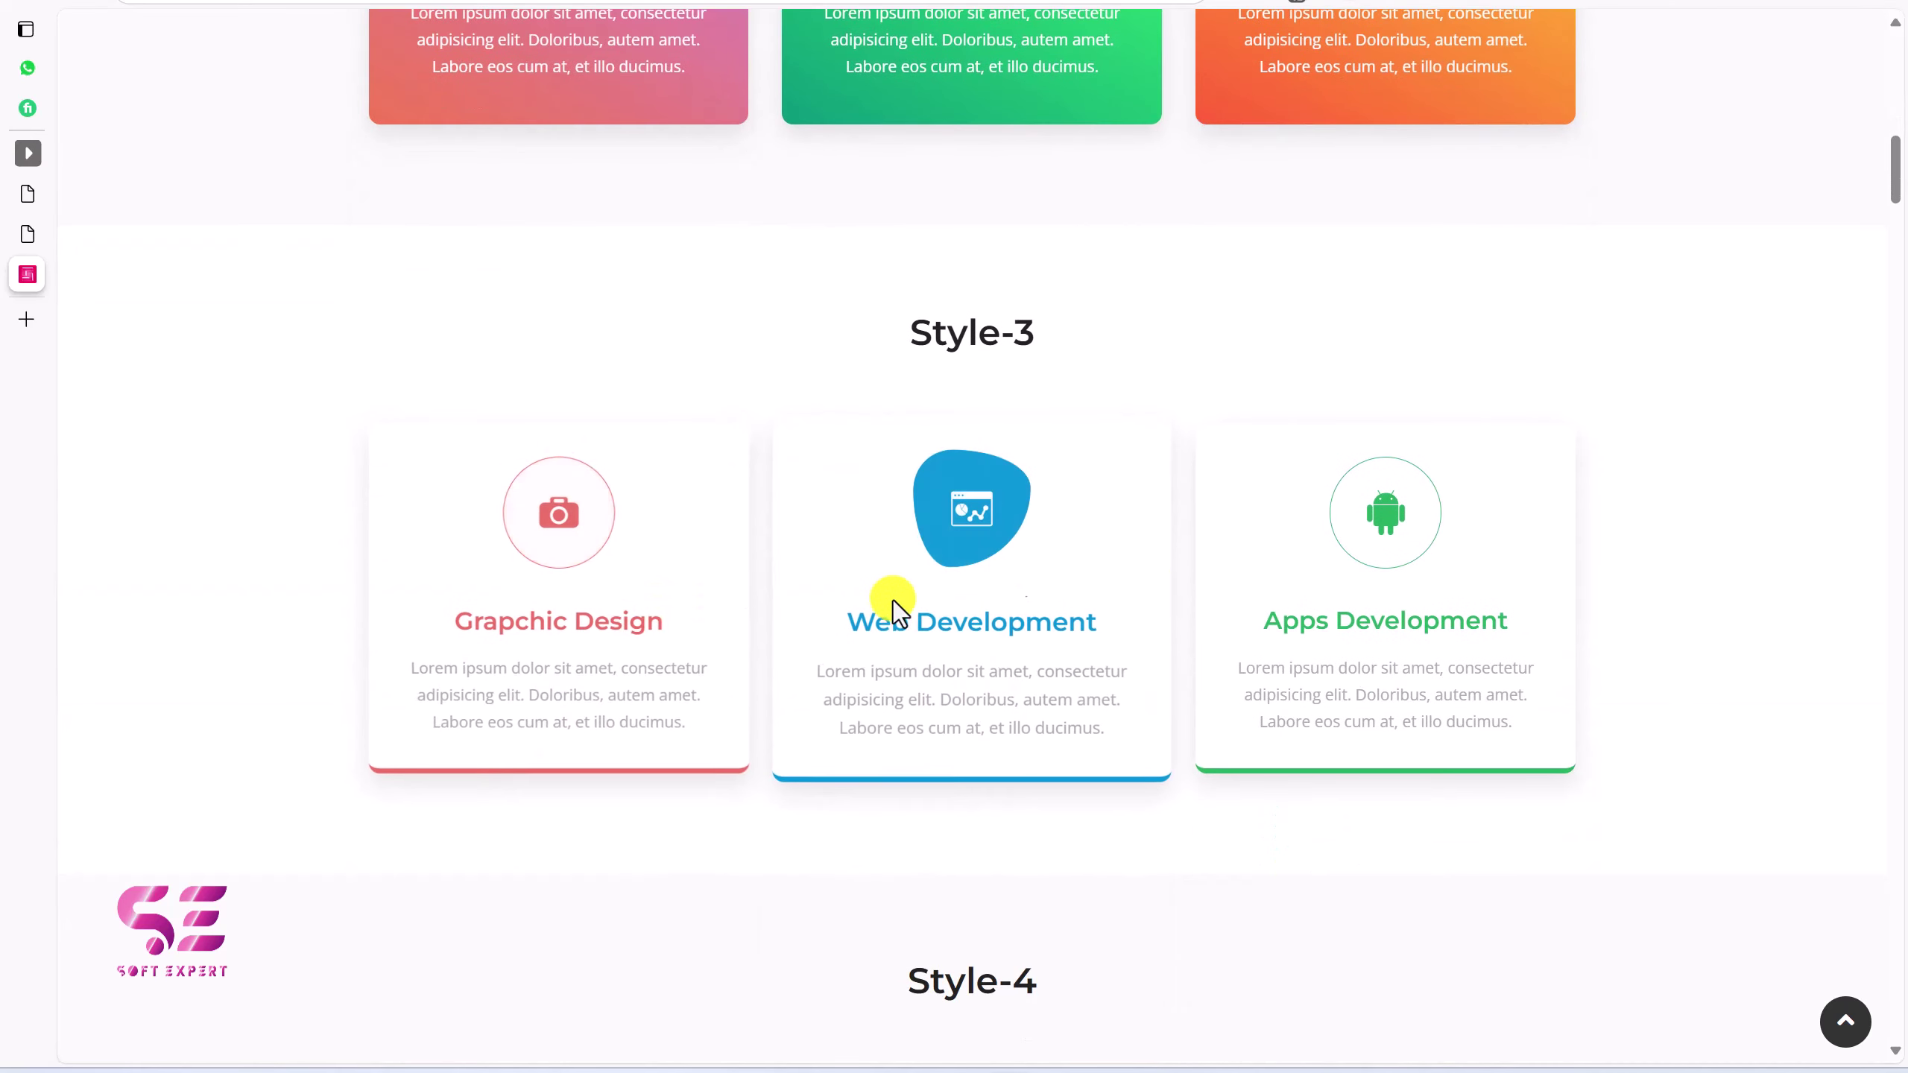
{"action": "scroll", "coordinate": [609, 626], "scroll_direction": "down", "scroll_amount": 8}
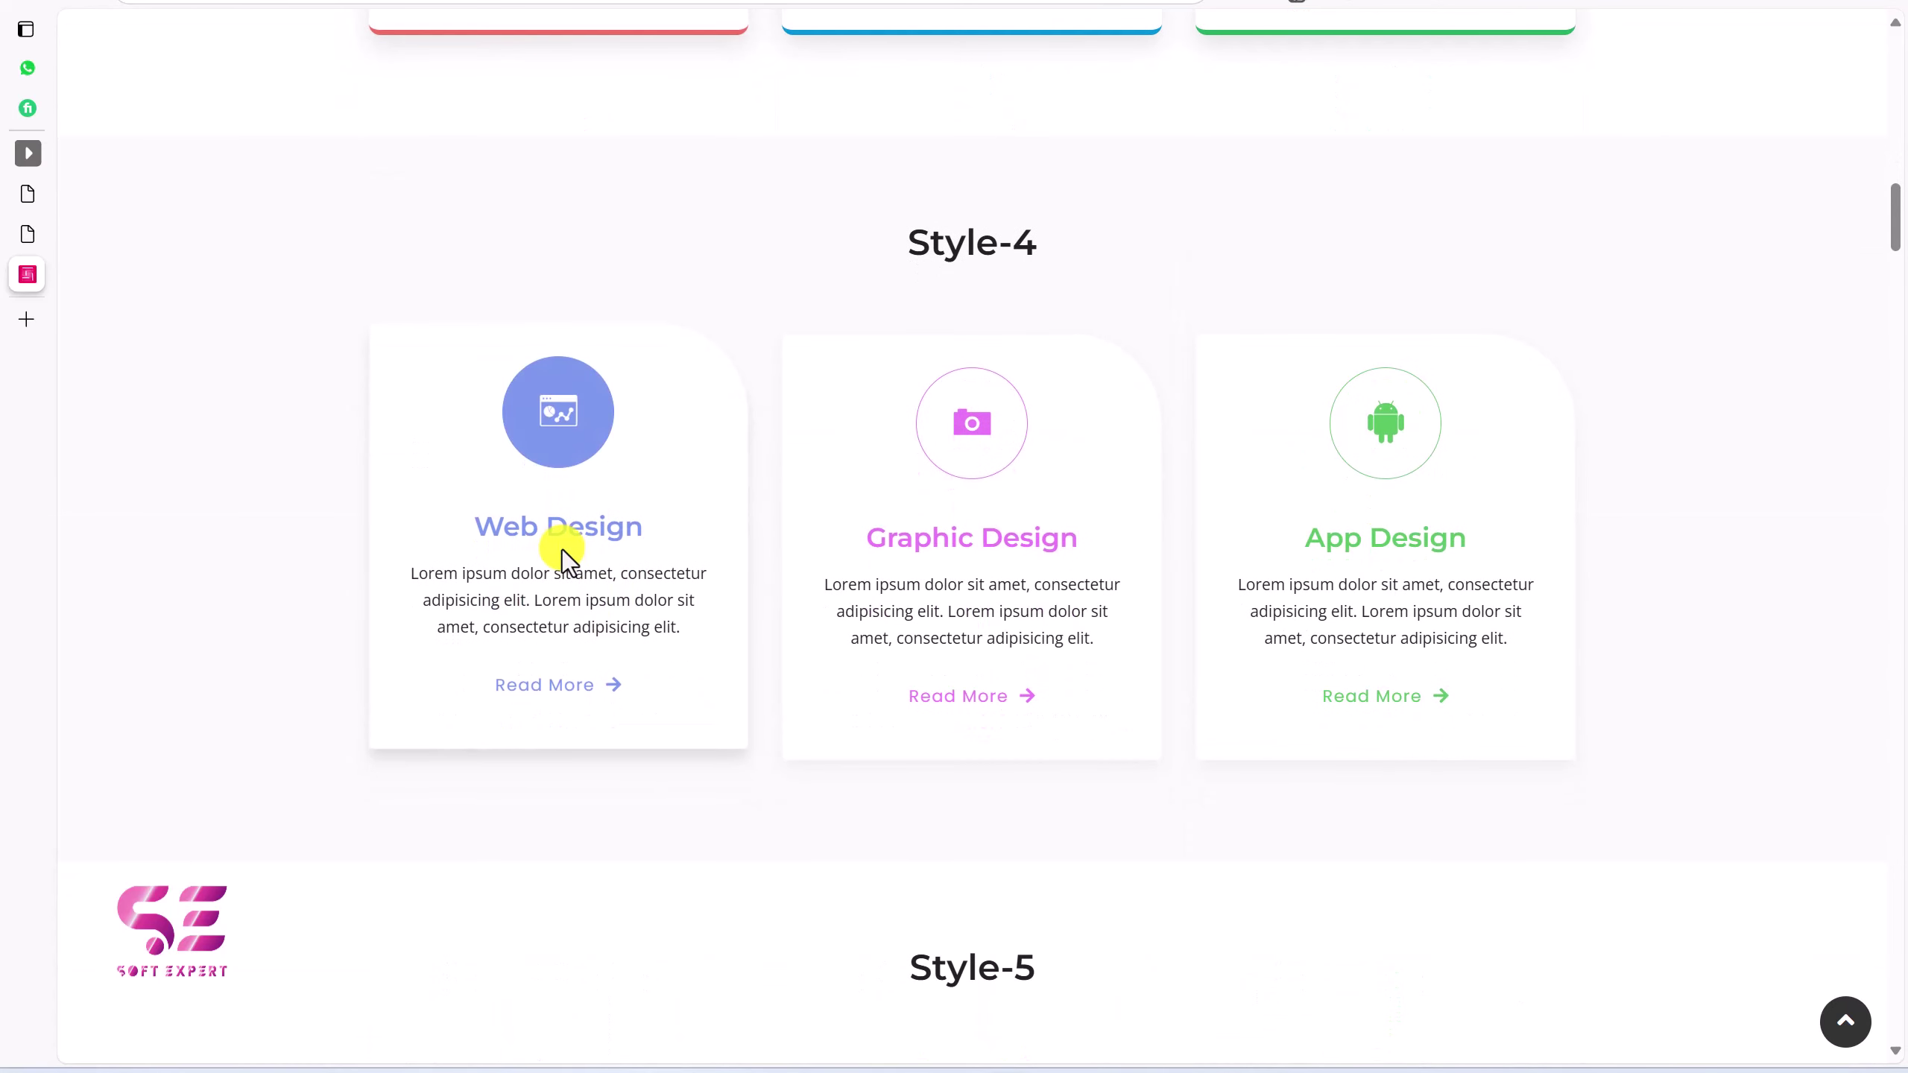
{"action": "scroll", "coordinate": [1285, 519], "scroll_direction": "down", "scroll_amount": 9}
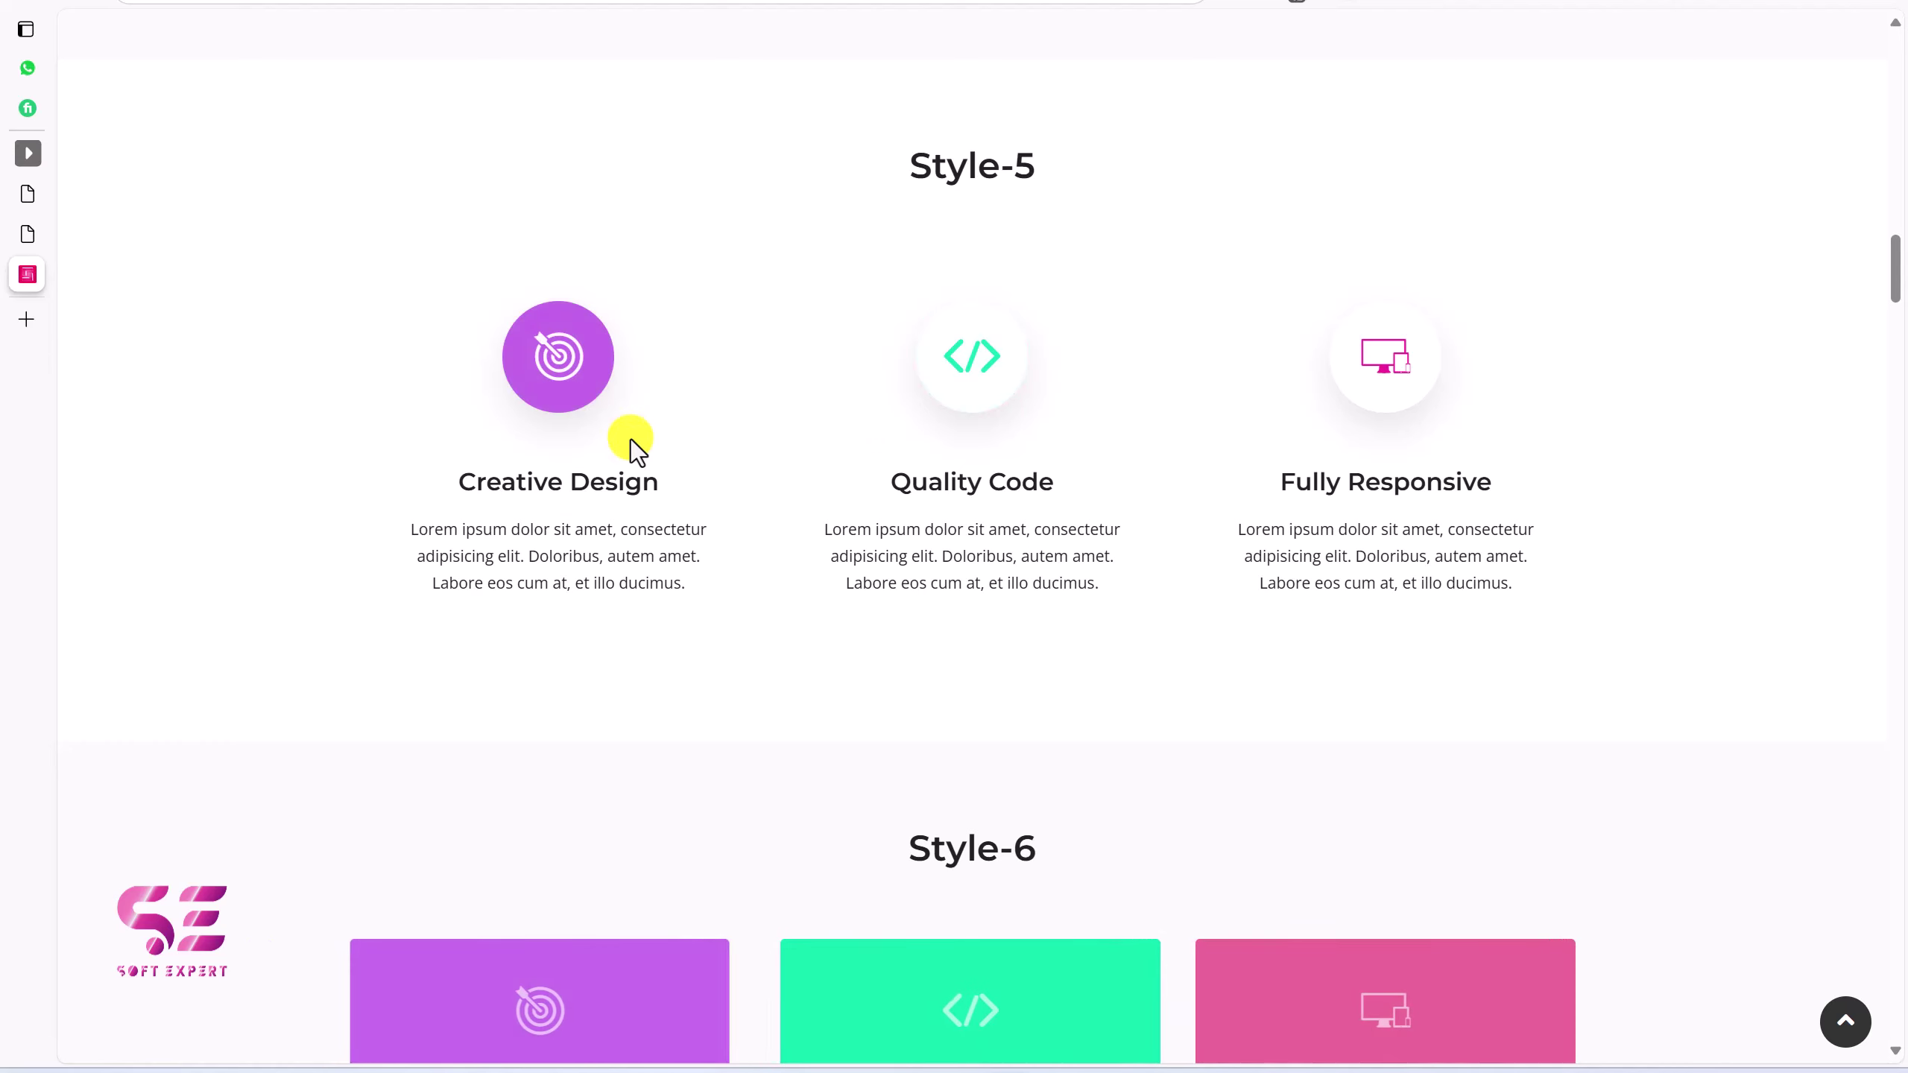
{"action": "scroll", "coordinate": [1373, 486], "scroll_direction": "down", "scroll_amount": 4}
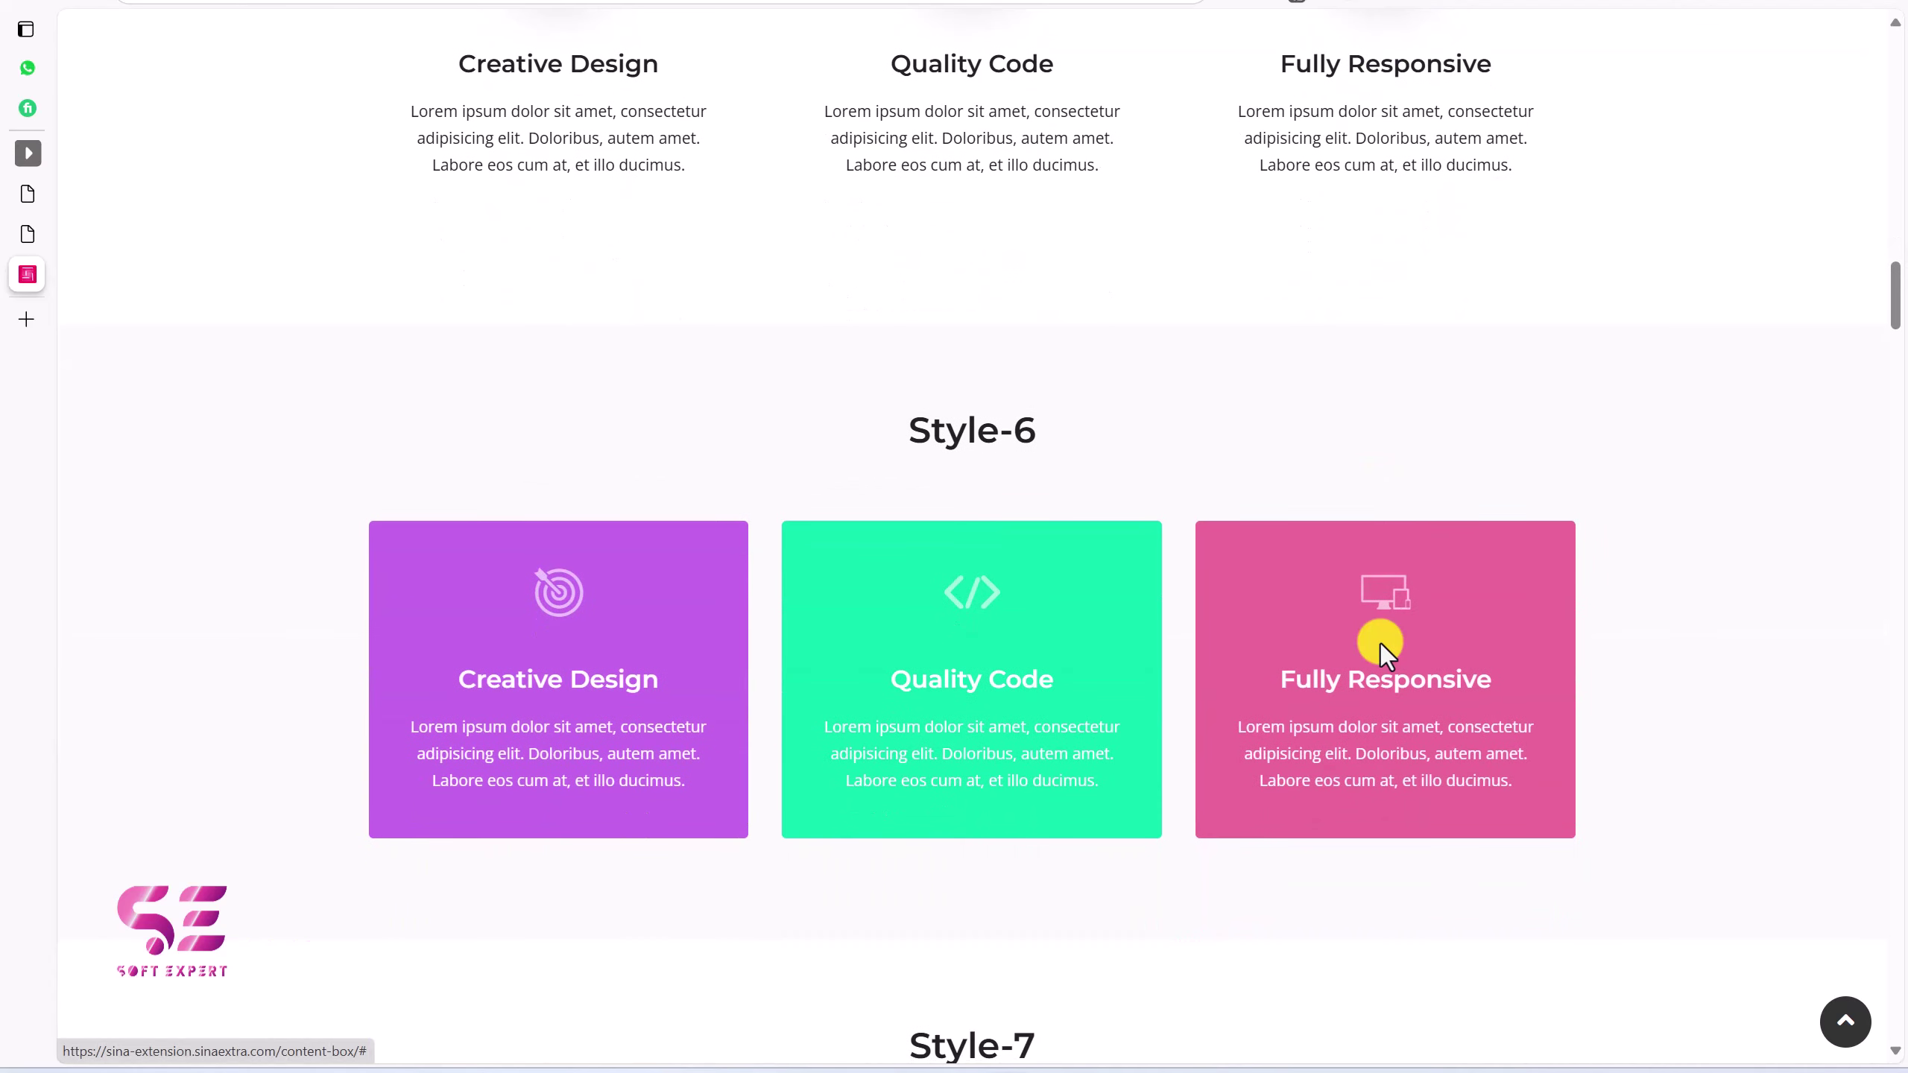
{"action": "scroll", "coordinate": [1324, 631], "scroll_direction": "down", "scroll_amount": 7}
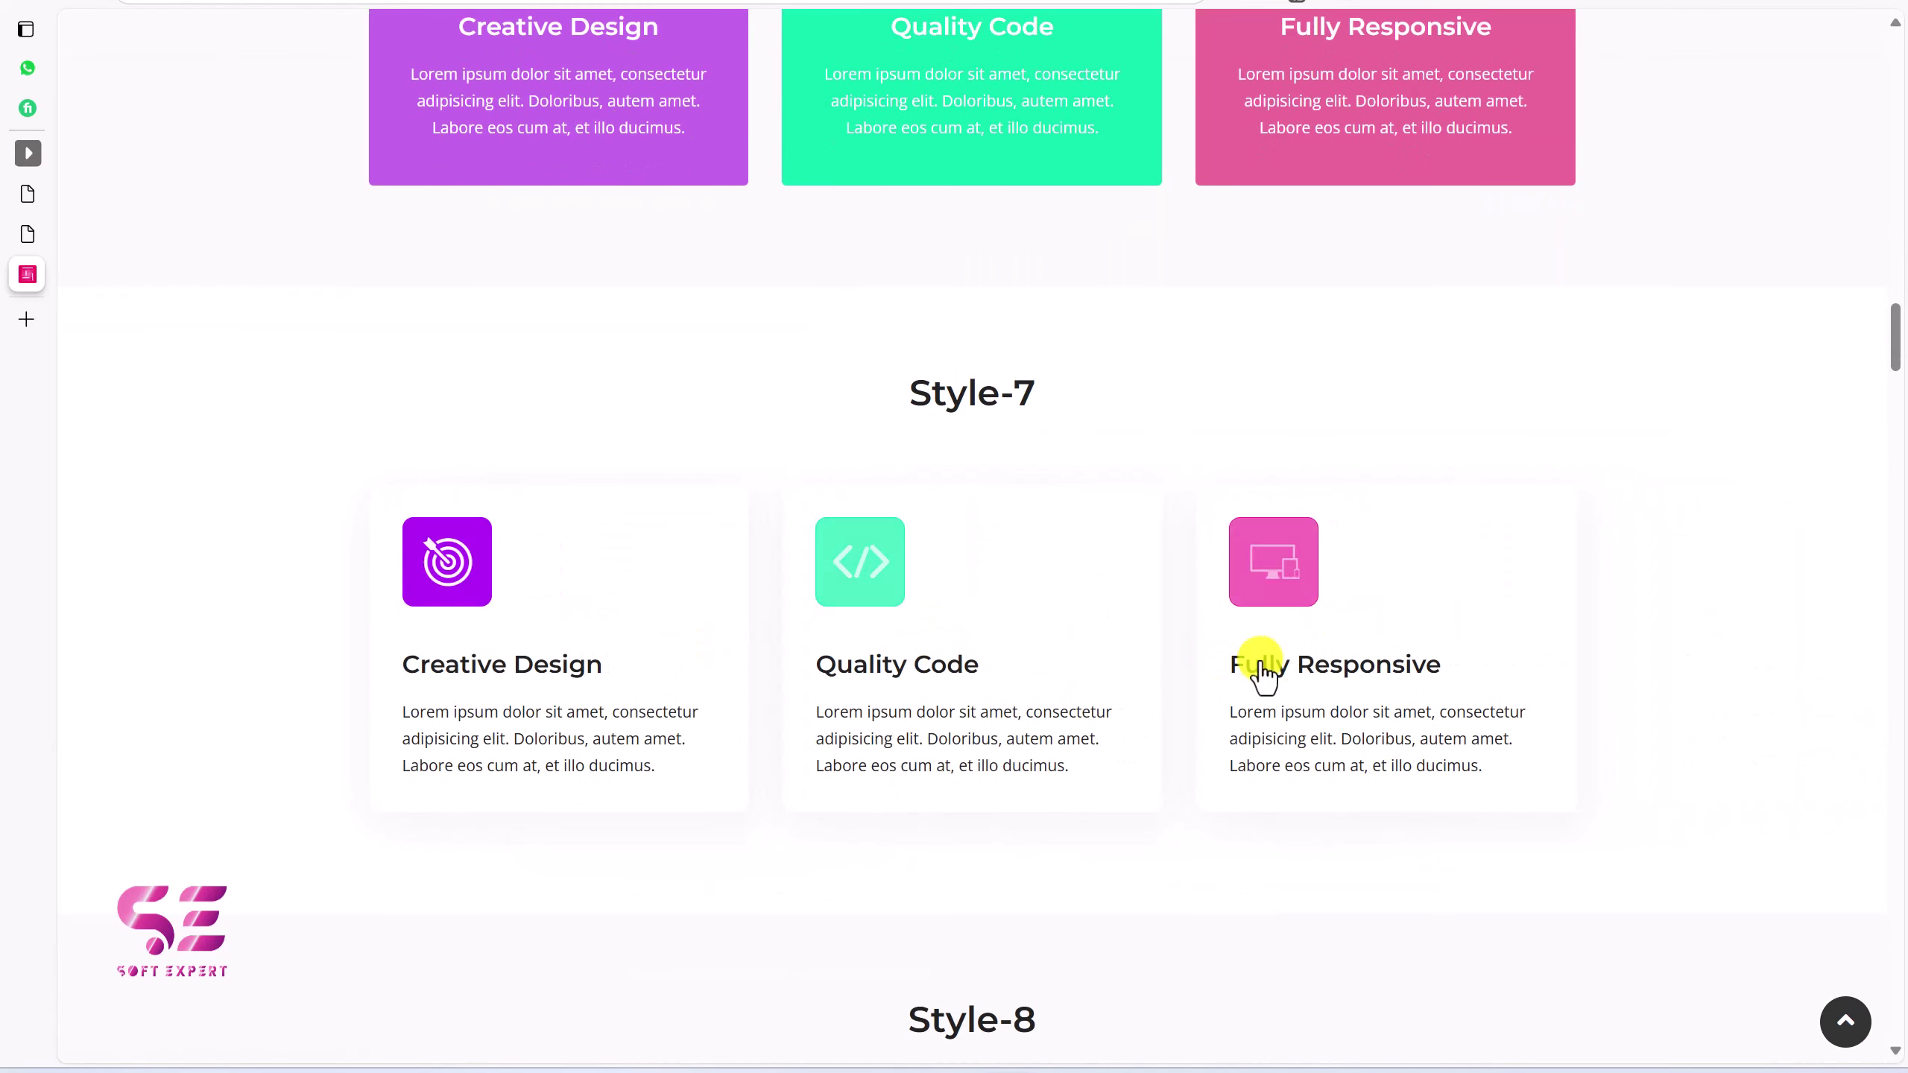
{"action": "scroll", "coordinate": [676, 638], "scroll_direction": "down", "scroll_amount": 8}
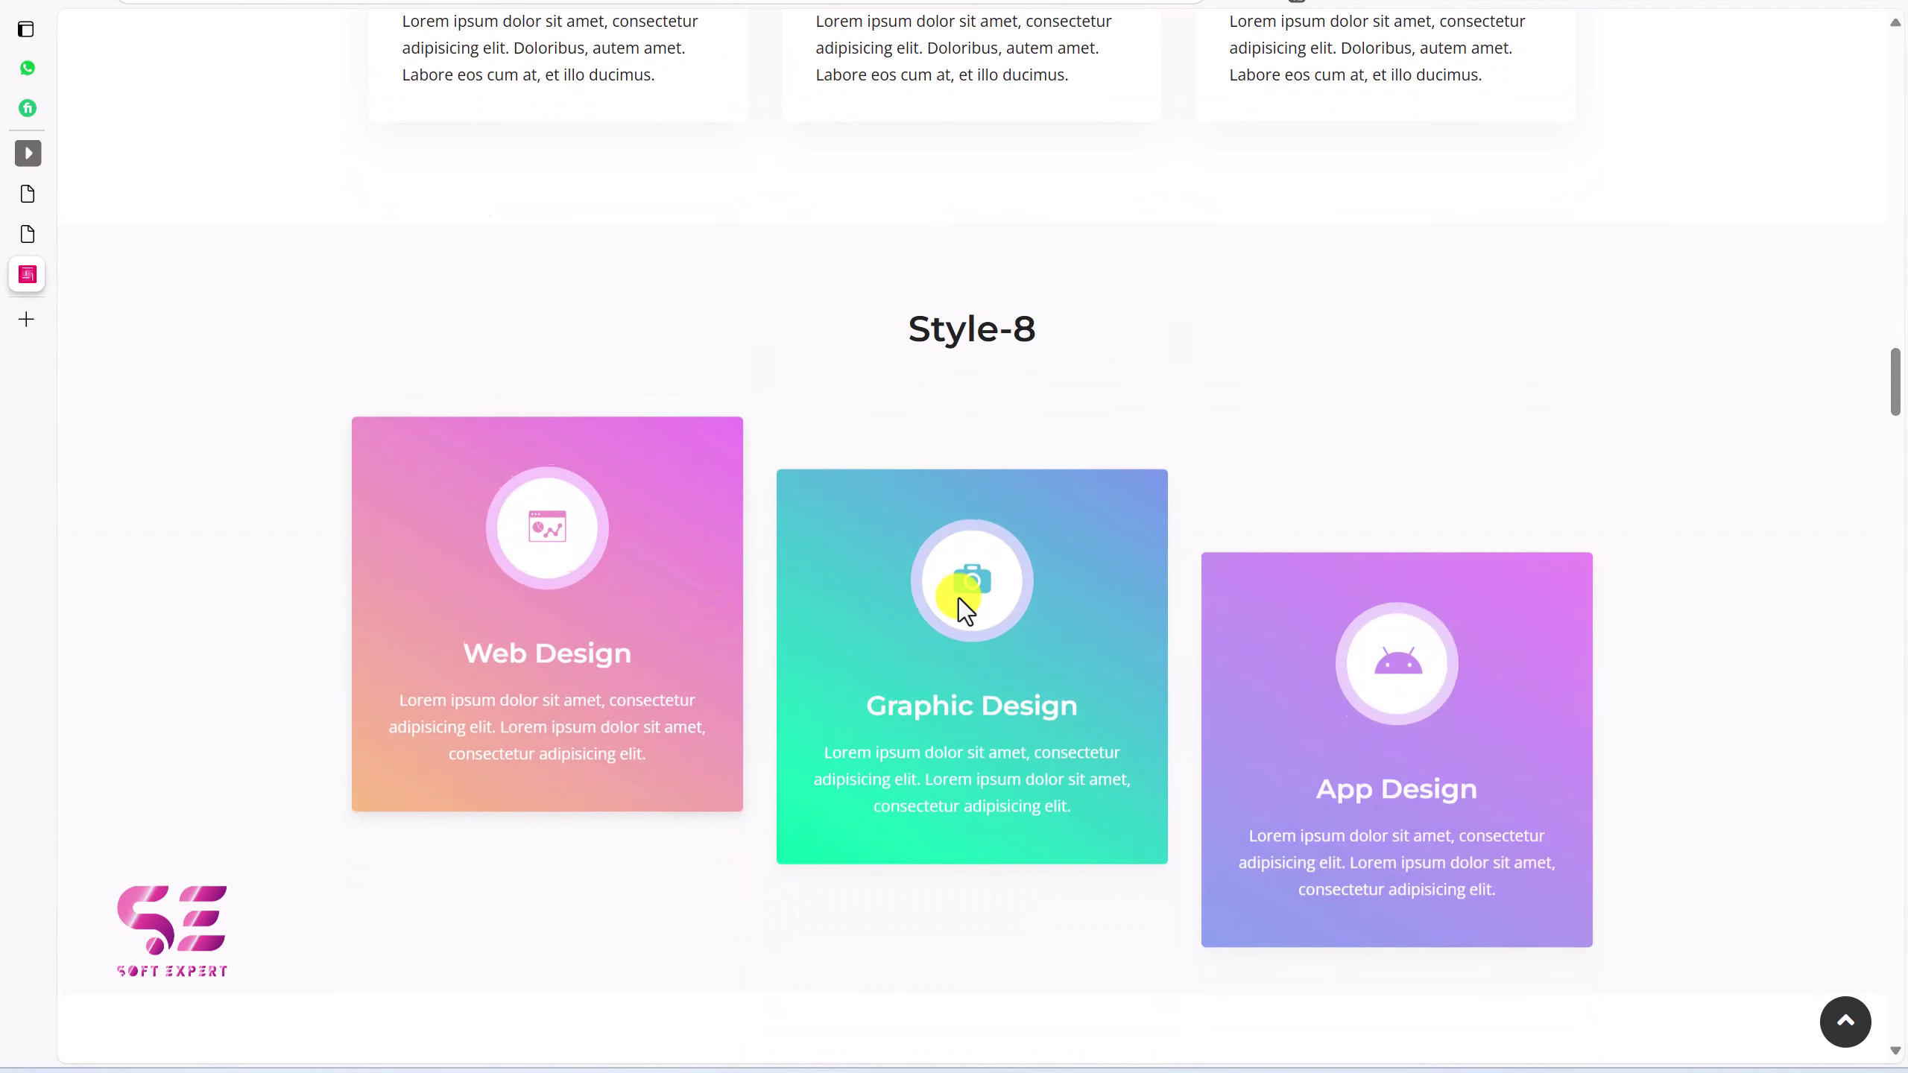
{"action": "scroll", "coordinate": [902, 585], "scroll_direction": "down", "scroll_amount": 8}
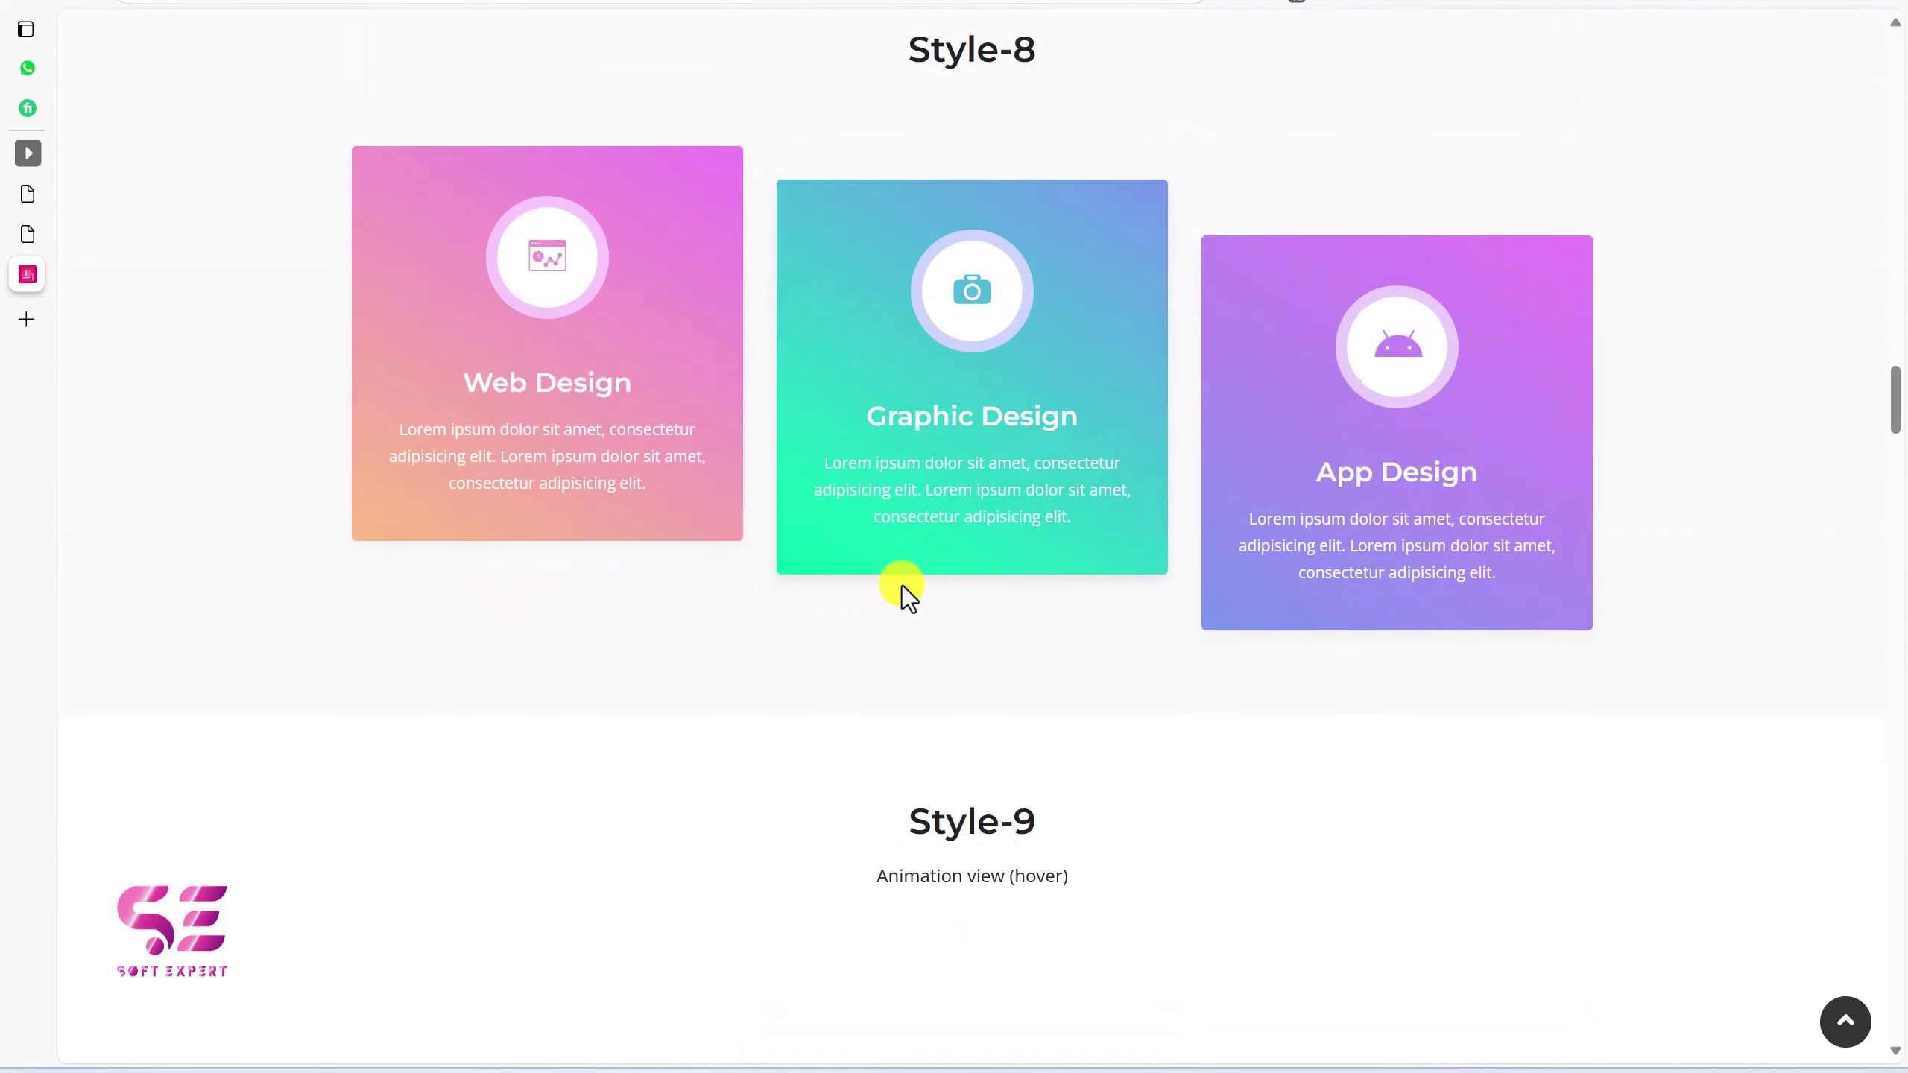
{"action": "scroll", "coordinate": [1169, 618], "scroll_direction": "down", "scroll_amount": 1}
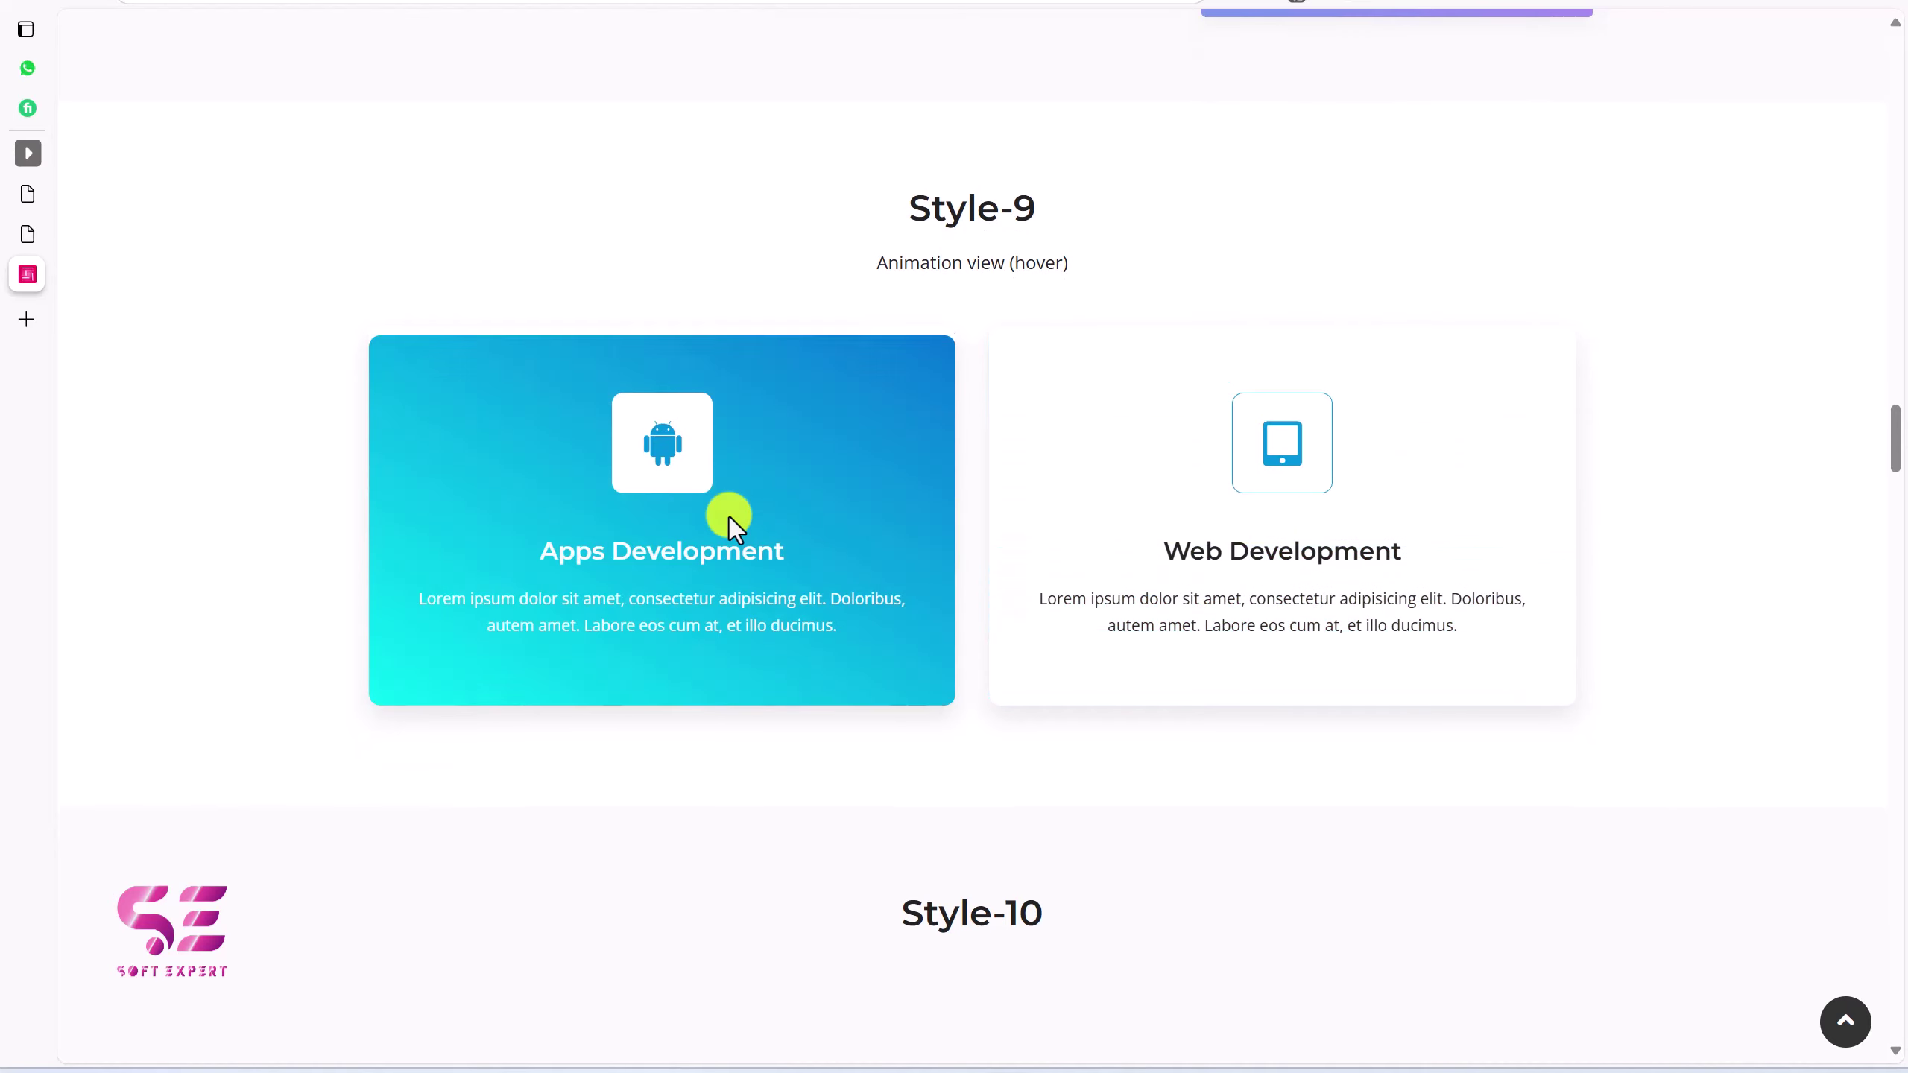
{"action": "scroll", "coordinate": [1154, 496], "scroll_direction": "down", "scroll_amount": 9}
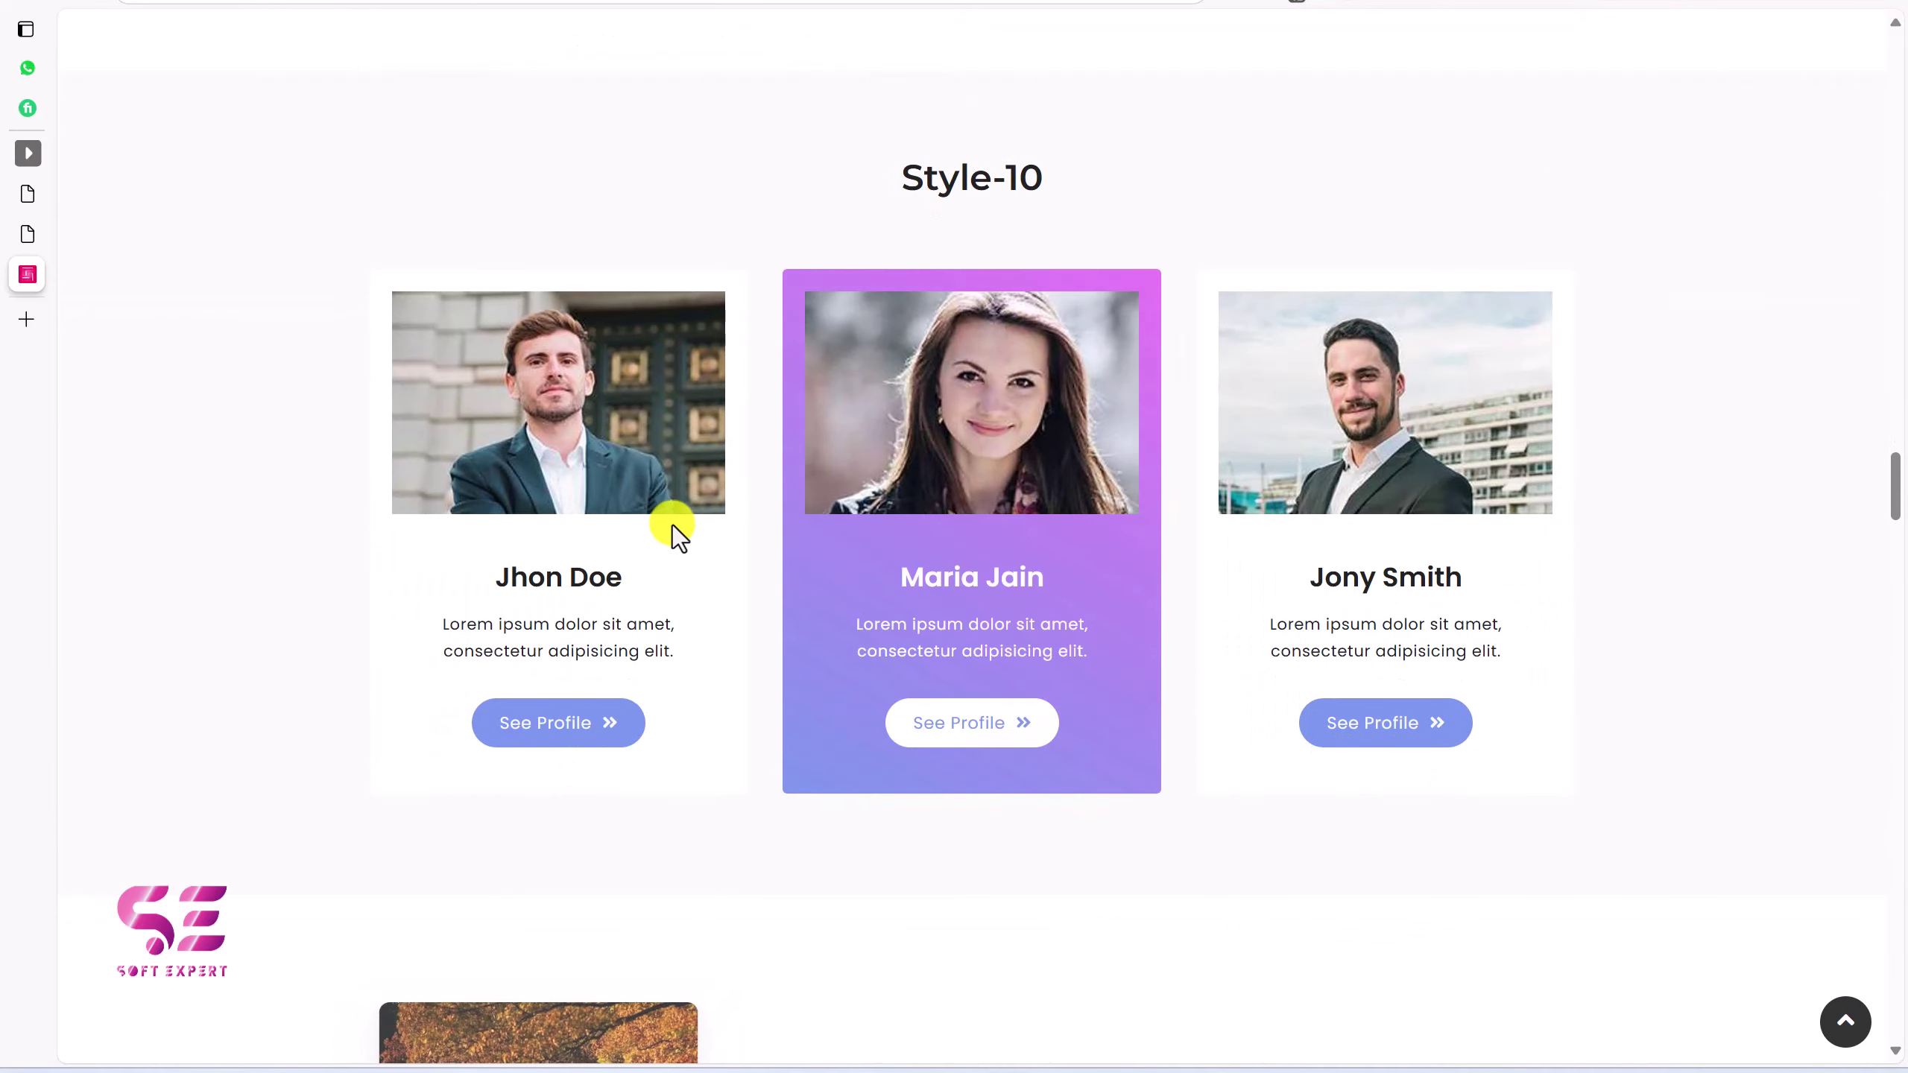
{"action": "scroll", "coordinate": [1393, 459], "scroll_direction": "down", "scroll_amount": 6}
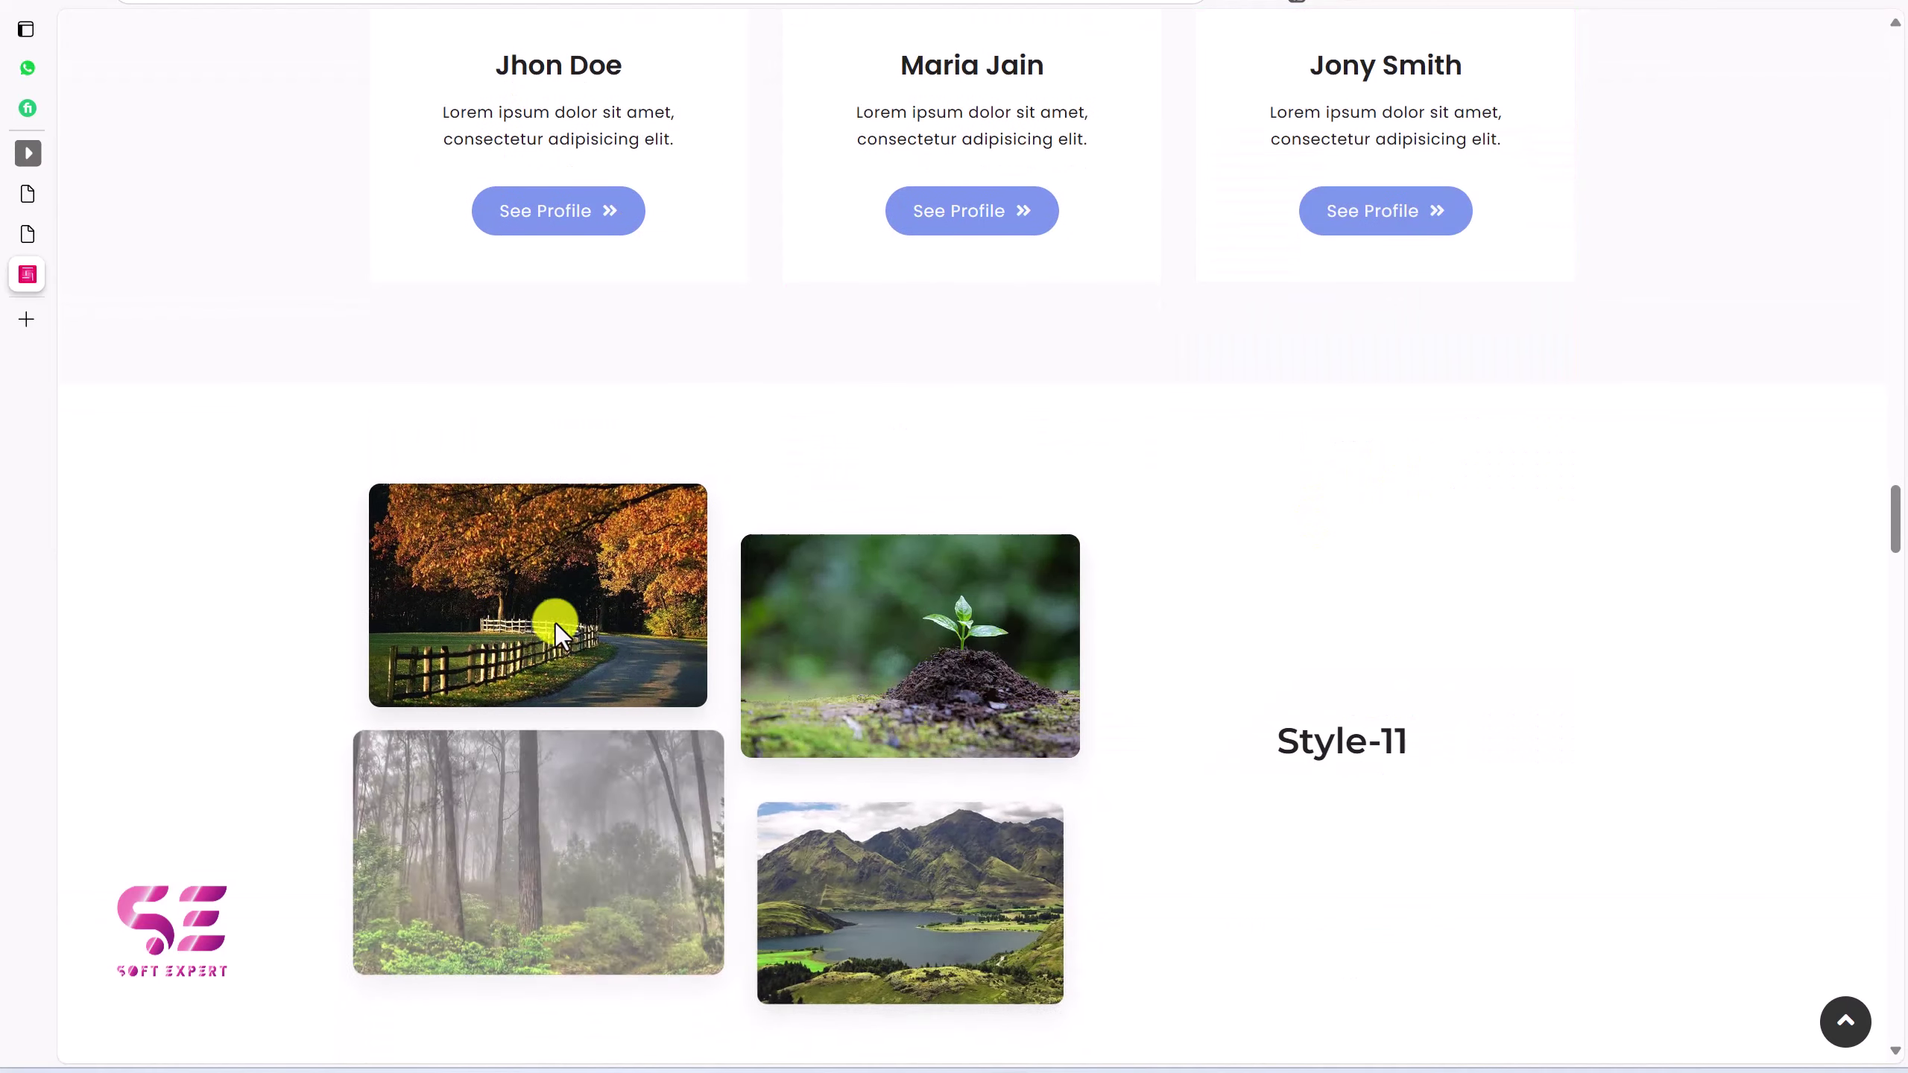
{"action": "scroll", "coordinate": [917, 653], "scroll_direction": "down", "scroll_amount": 10}
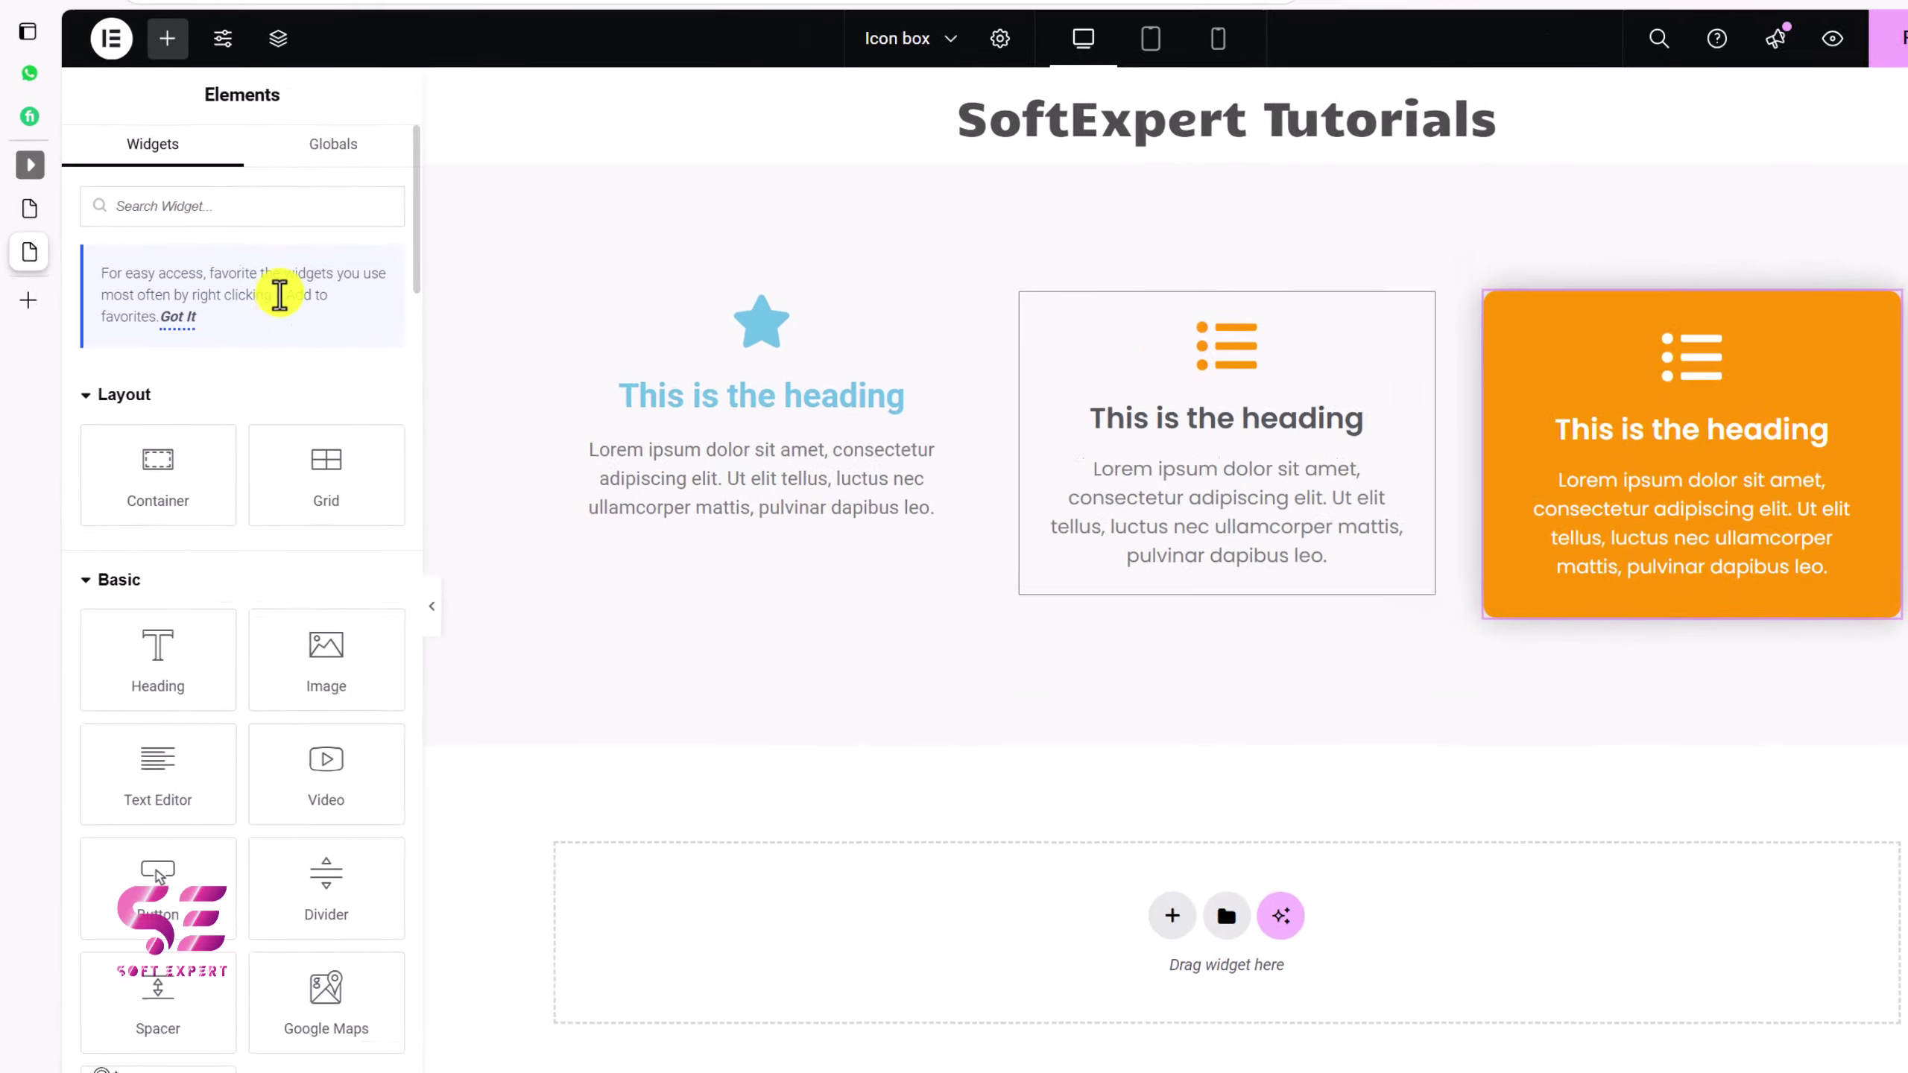
Search the widgets for "icon", add an Icon Box below the star box in the first column, and delete it again
{"action": "left_click", "coordinate": [290, 214]}
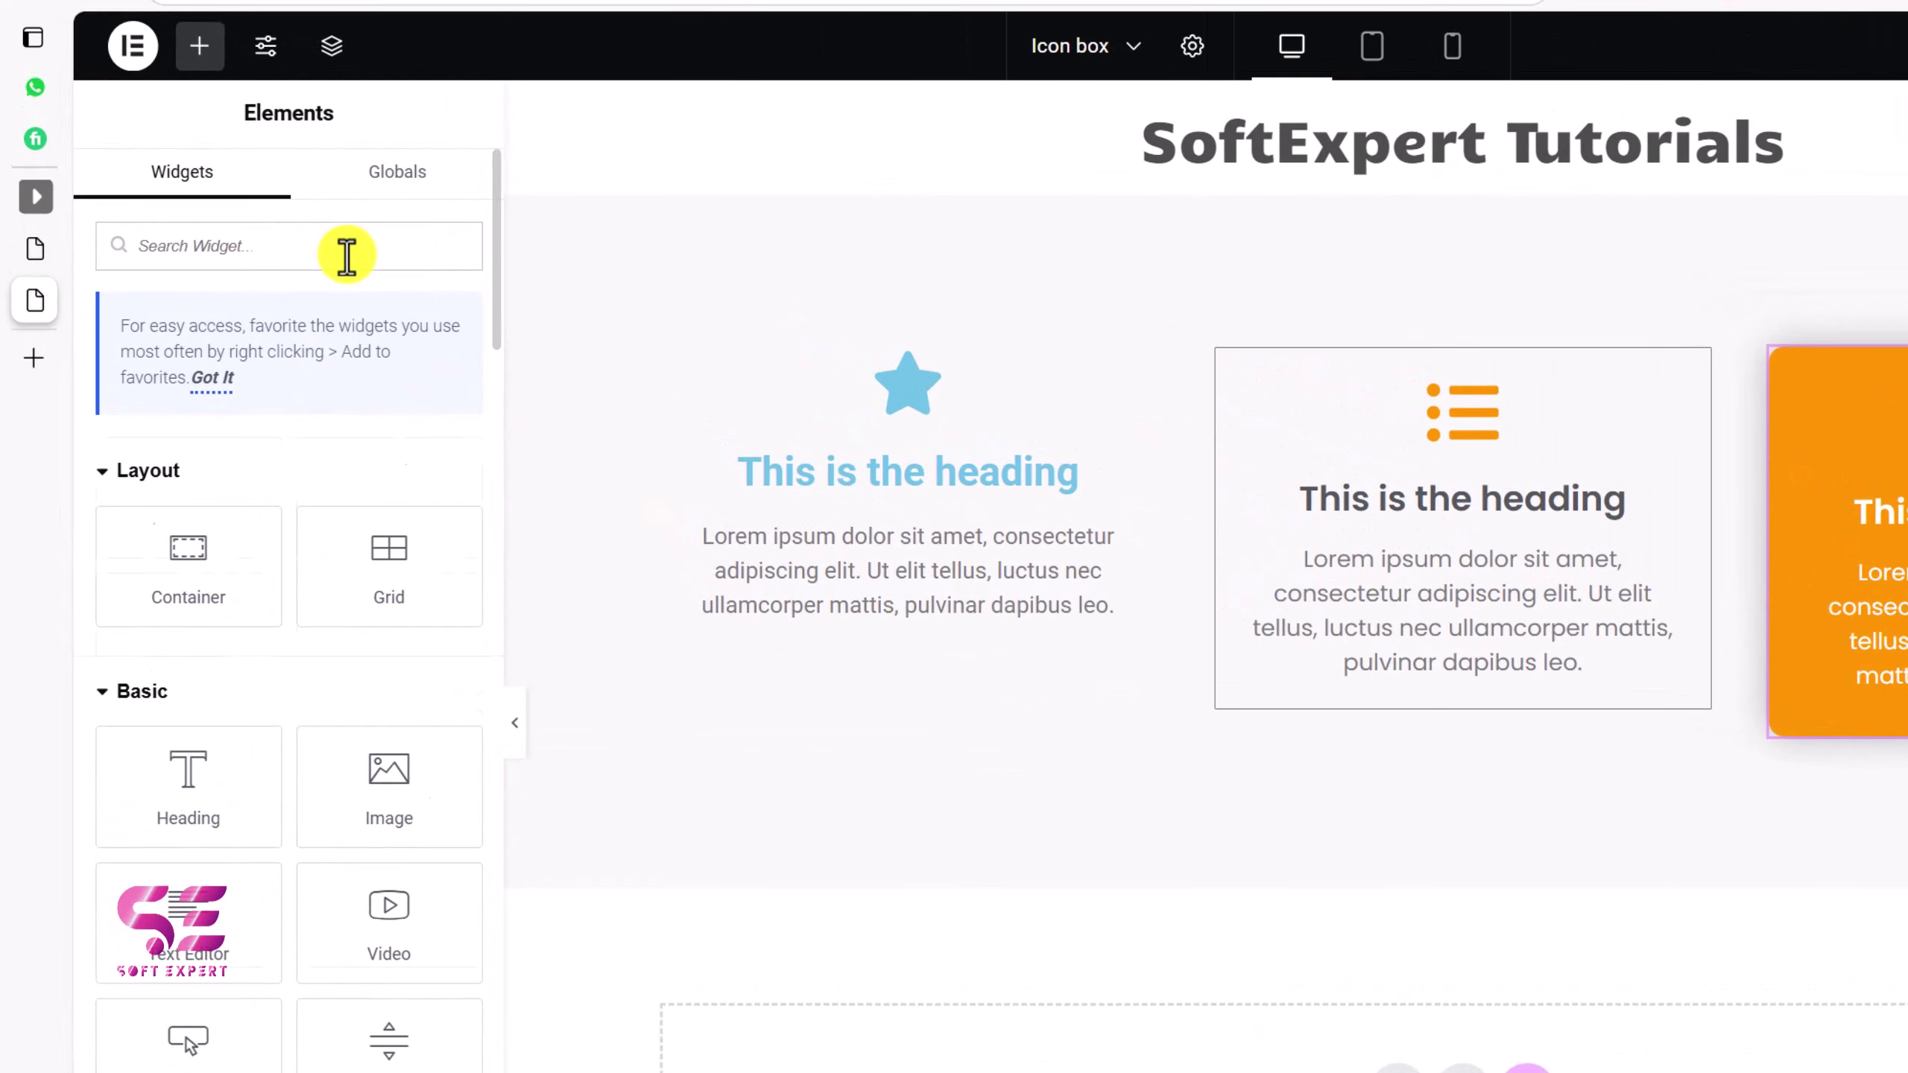
{"action": "type", "text": "icon"}
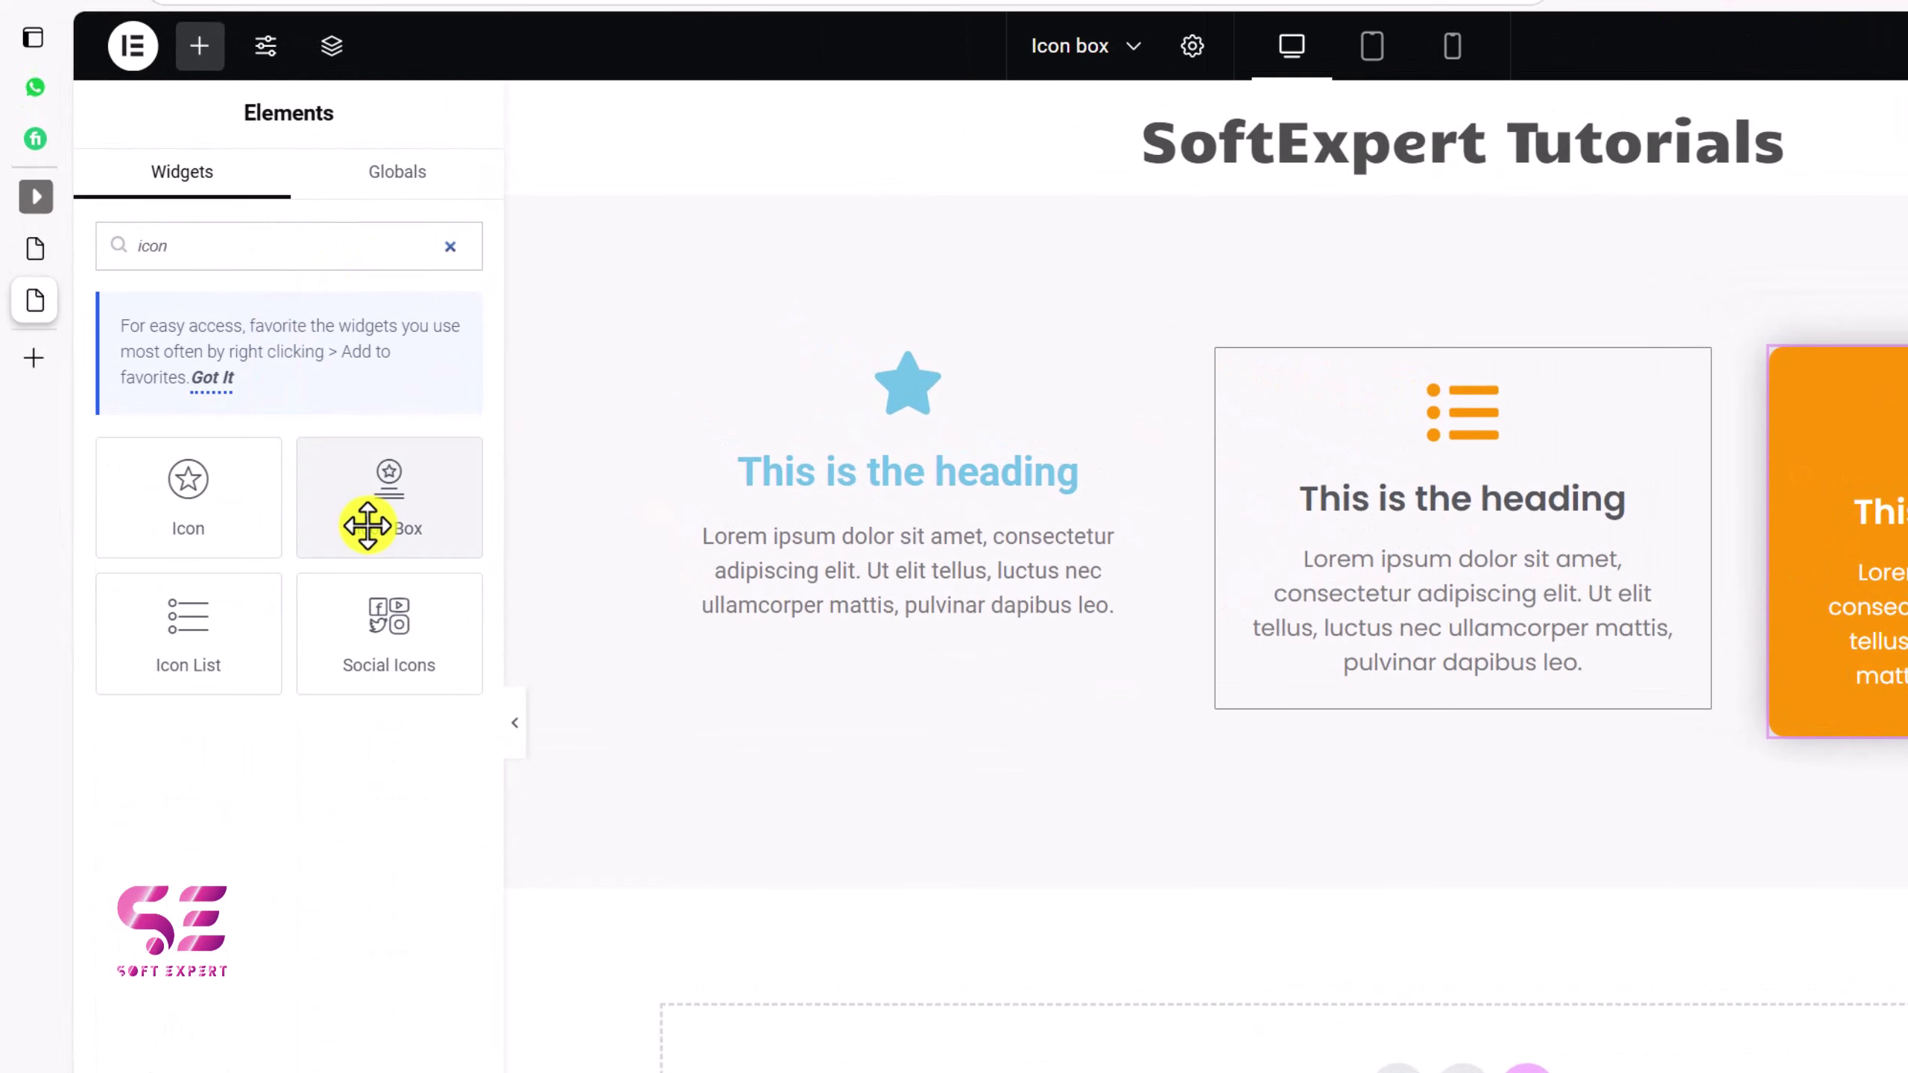
{"action": "left_click_drag", "start_coordinate": [367, 525], "coordinate": [802, 595]}
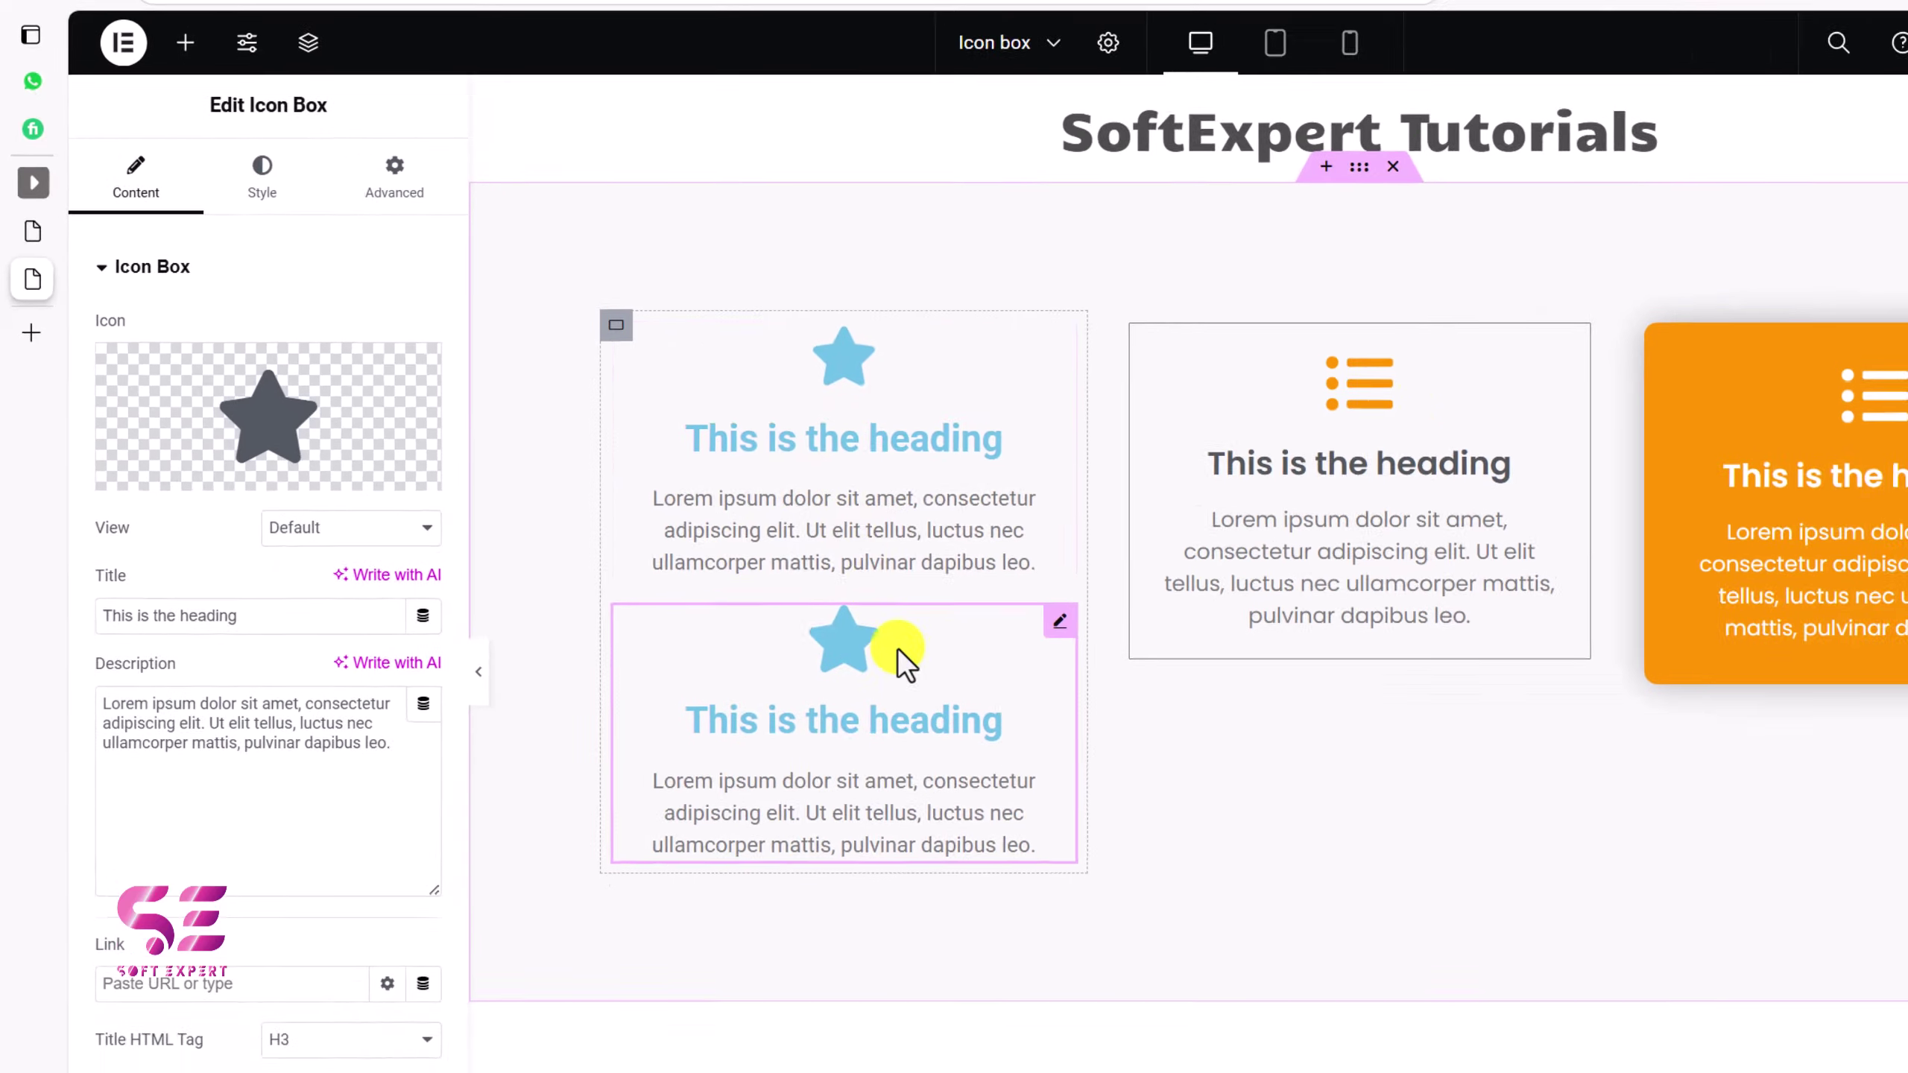
{"action": "right_click", "coordinate": [914, 687]}
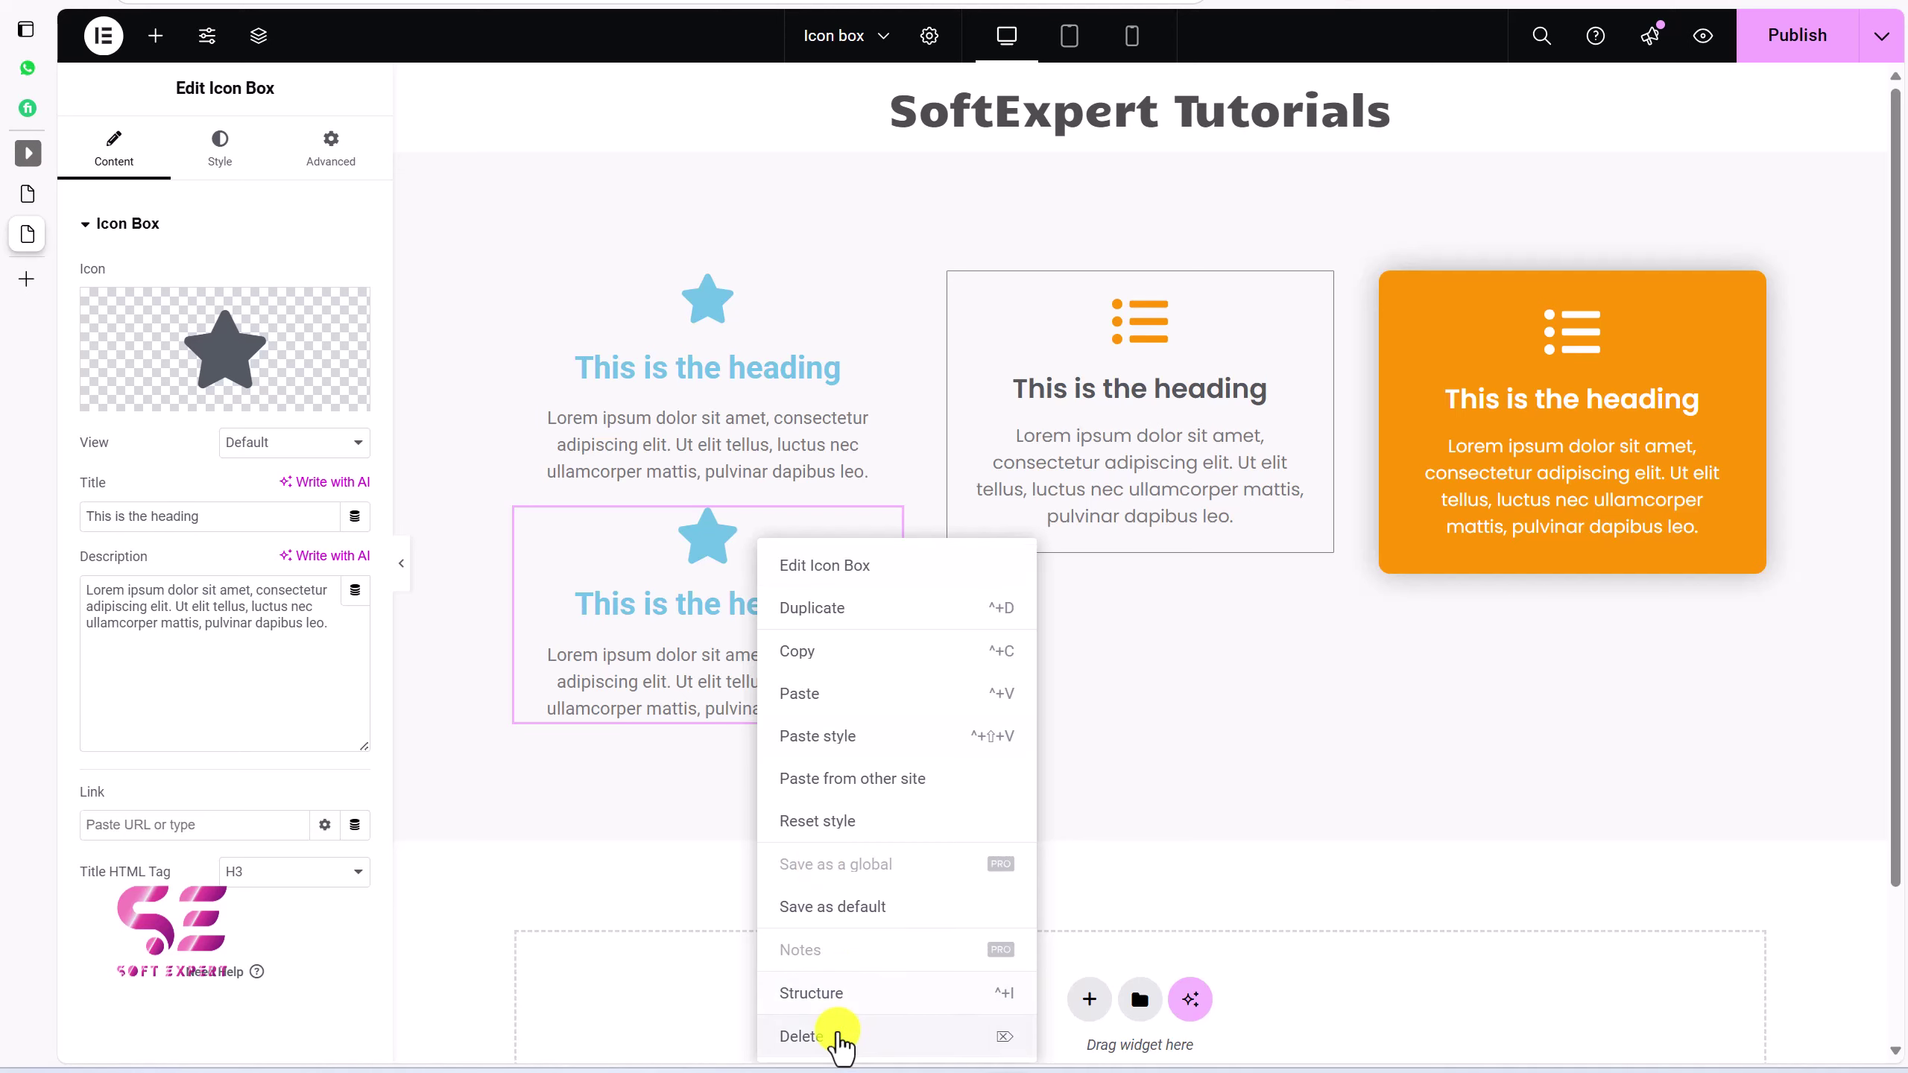
{"action": "left_click", "coordinate": [1000, 1072]}
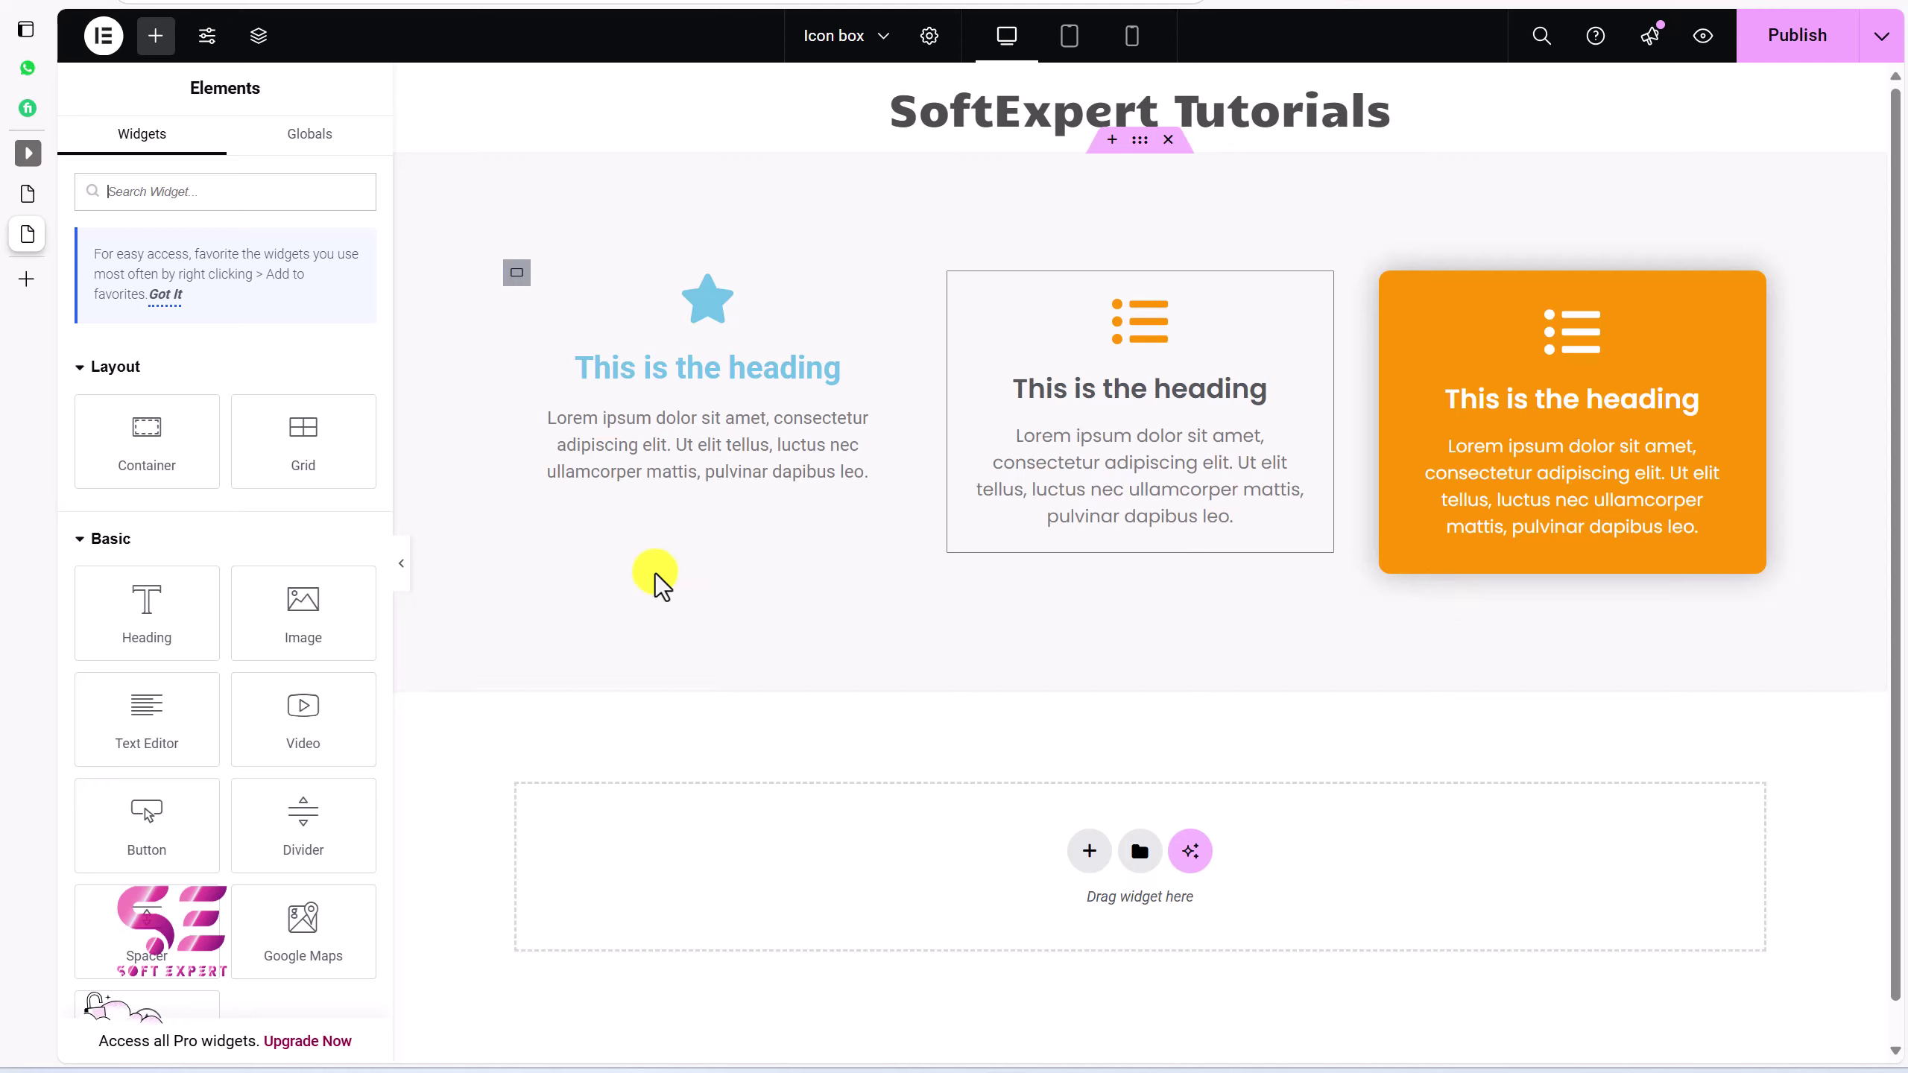
Search the widgets for "icon" and add an Icon Box below the bordered box in the middle column
{"action": "scroll", "coordinate": [303, 823], "scroll_direction": "down", "scroll_amount": 10}
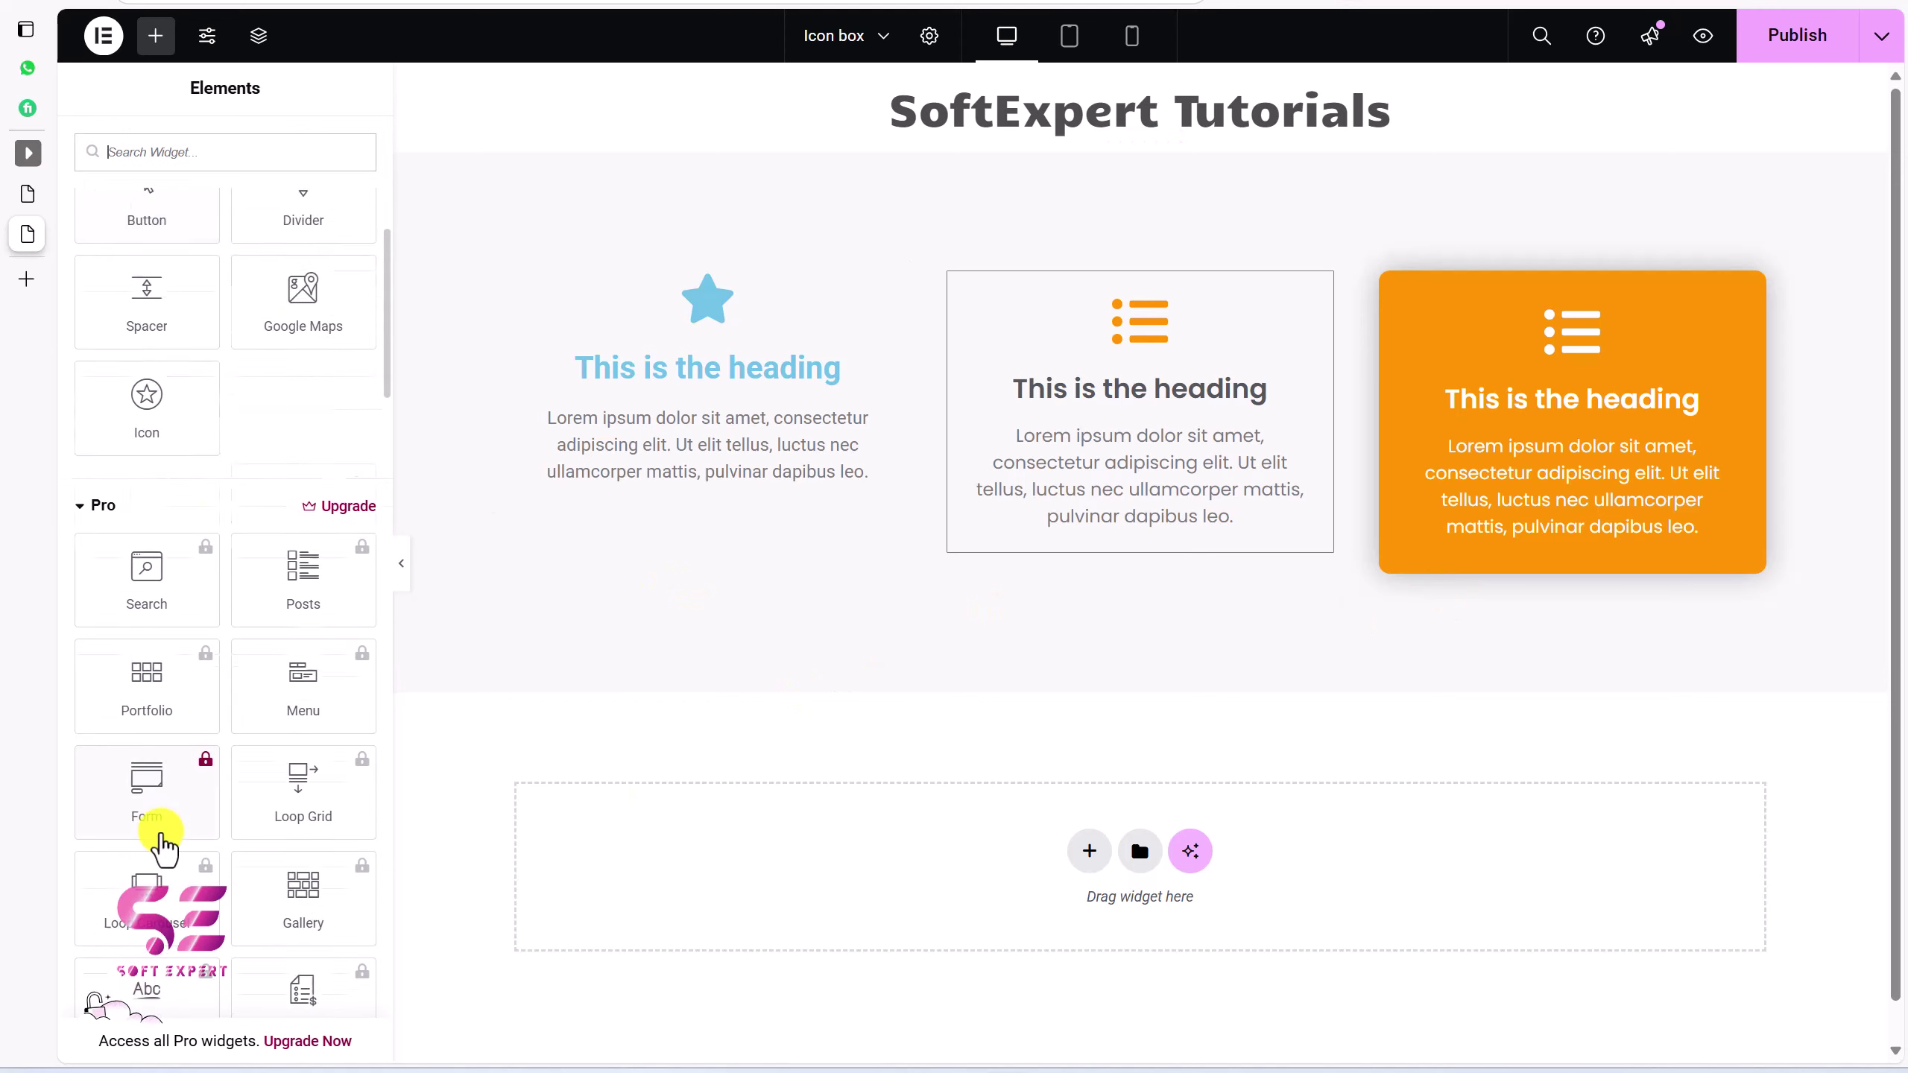
{"action": "scroll", "coordinate": [192, 788], "scroll_direction": "up", "scroll_amount": 6}
{"action": "type", "text": "icon"}
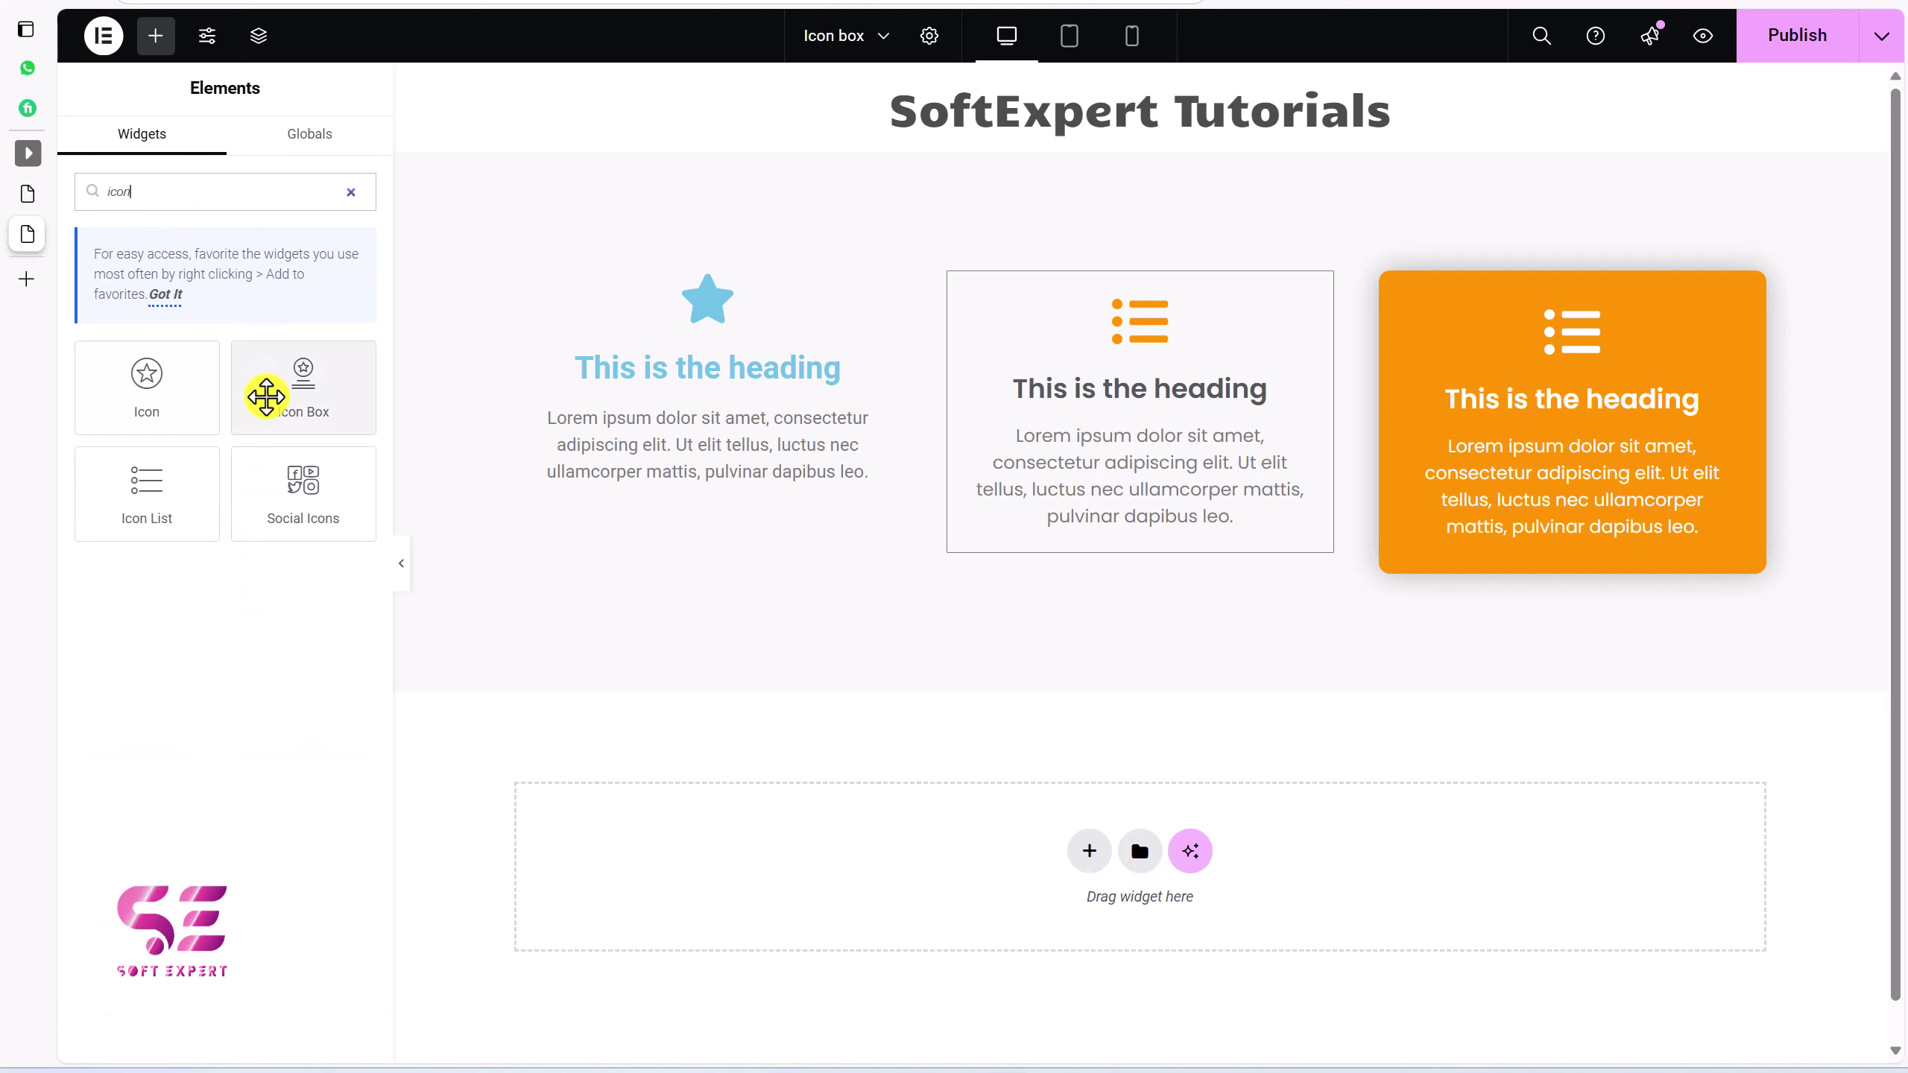
{"action": "left_click_drag", "start_coordinate": [284, 406], "coordinate": [988, 538]}
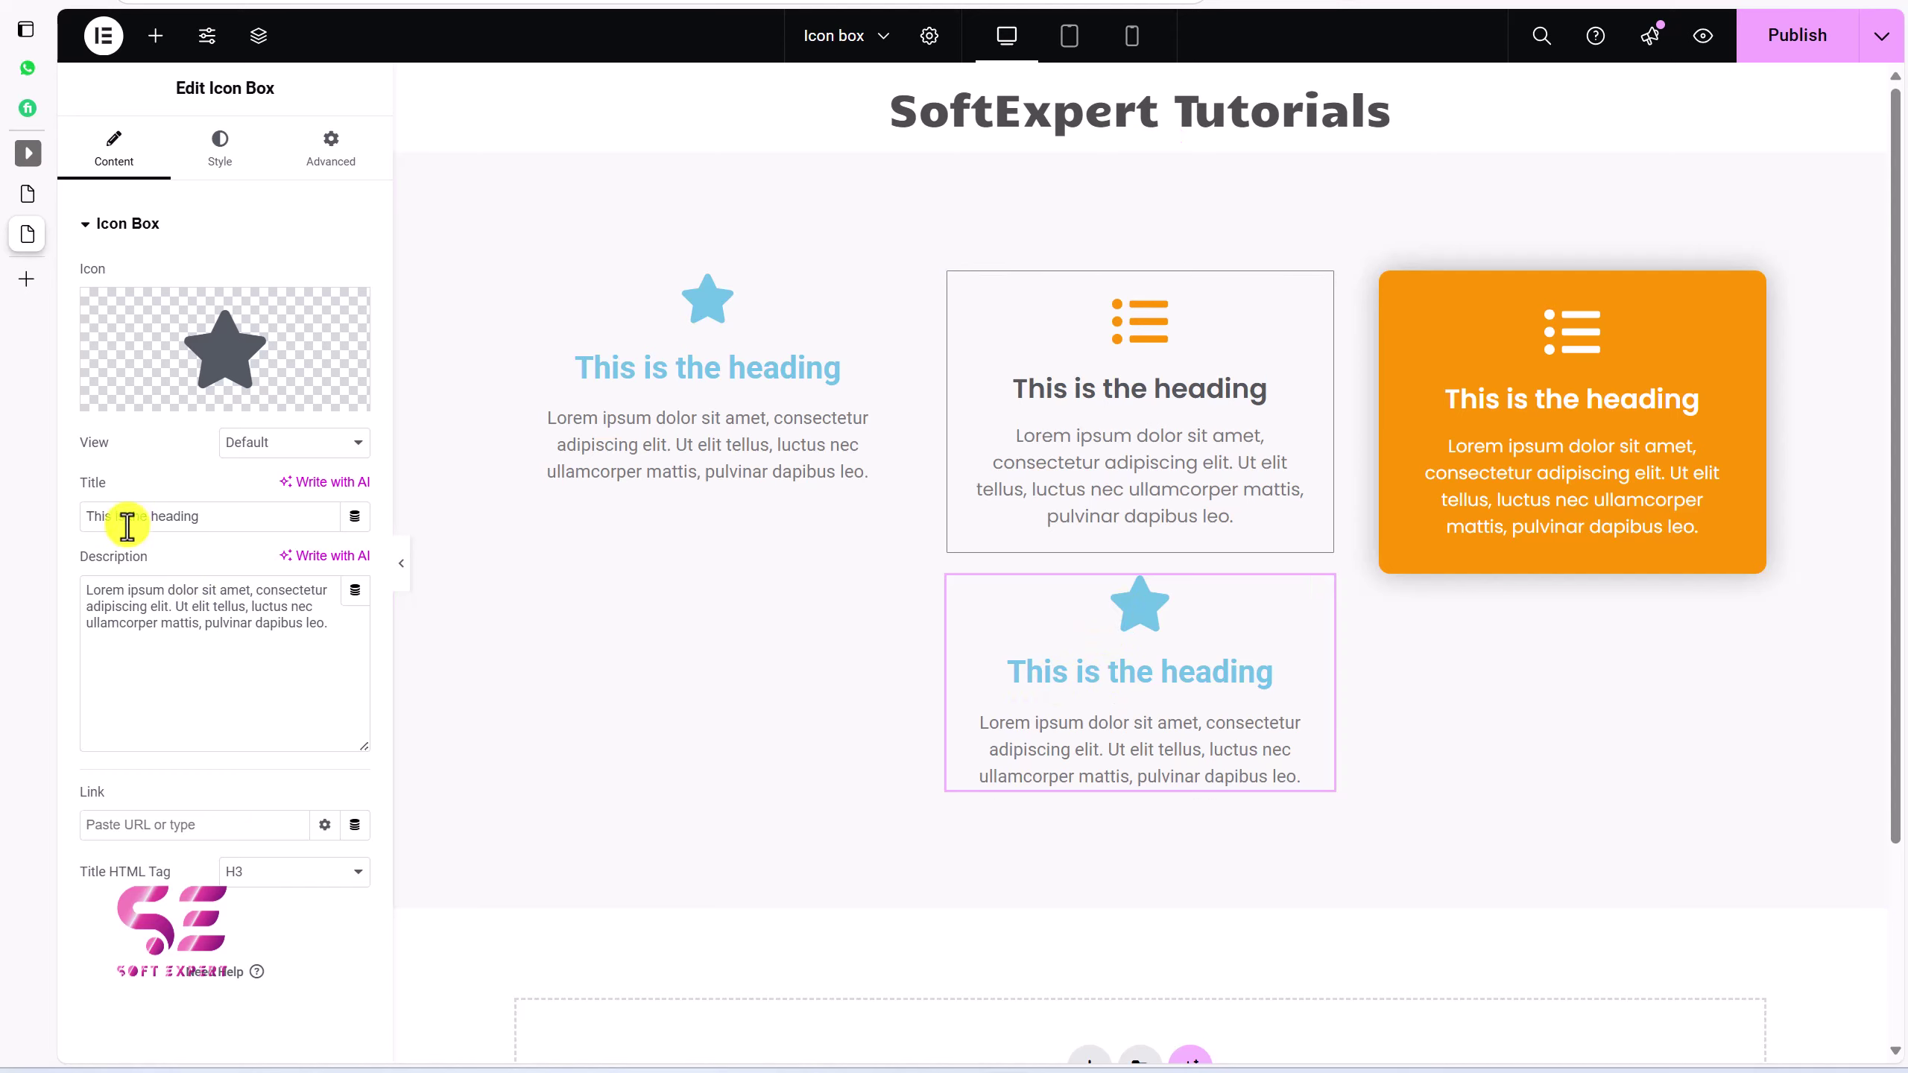
Replace the new icon box's star with the "User alt" icon, filtering the icon library by "use"
{"action": "left_click_drag", "start_coordinate": [93, 519], "coordinate": [228, 528]}
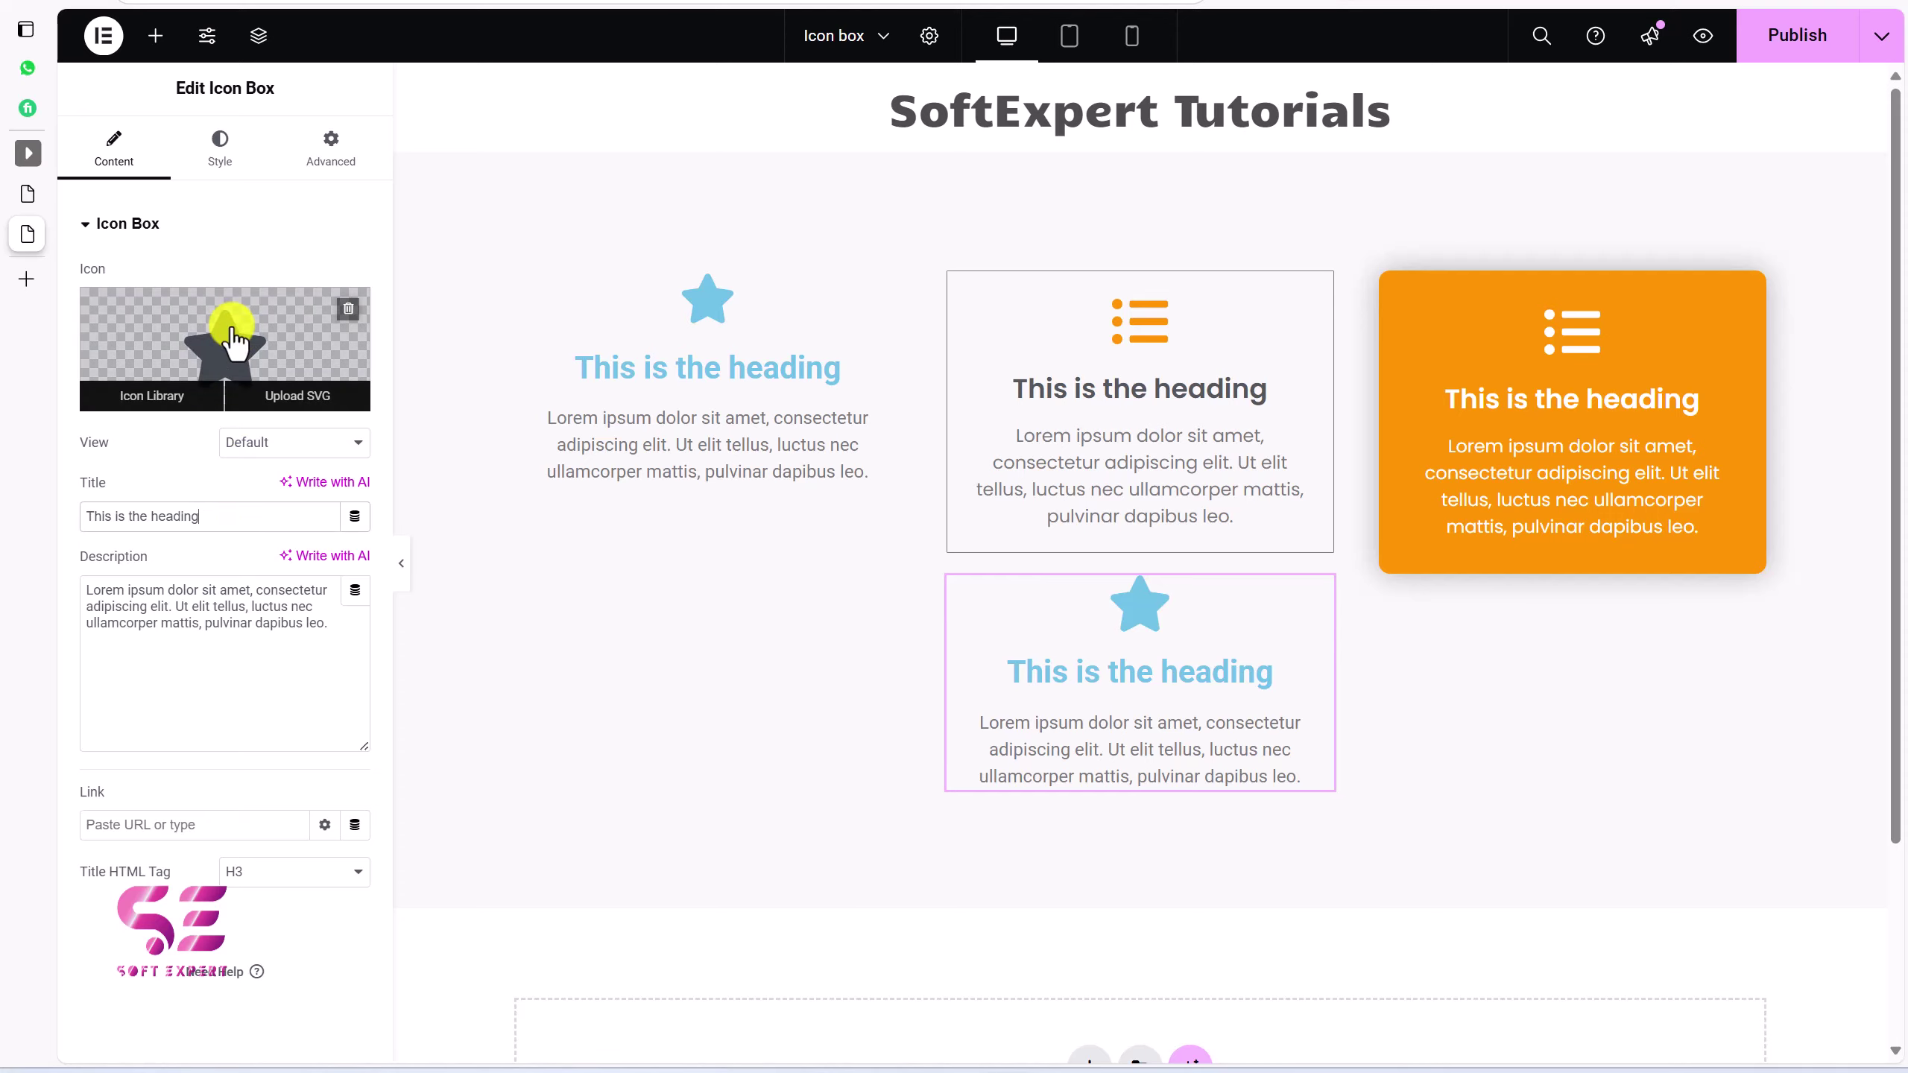
{"action": "left_click", "coordinate": [234, 343]}
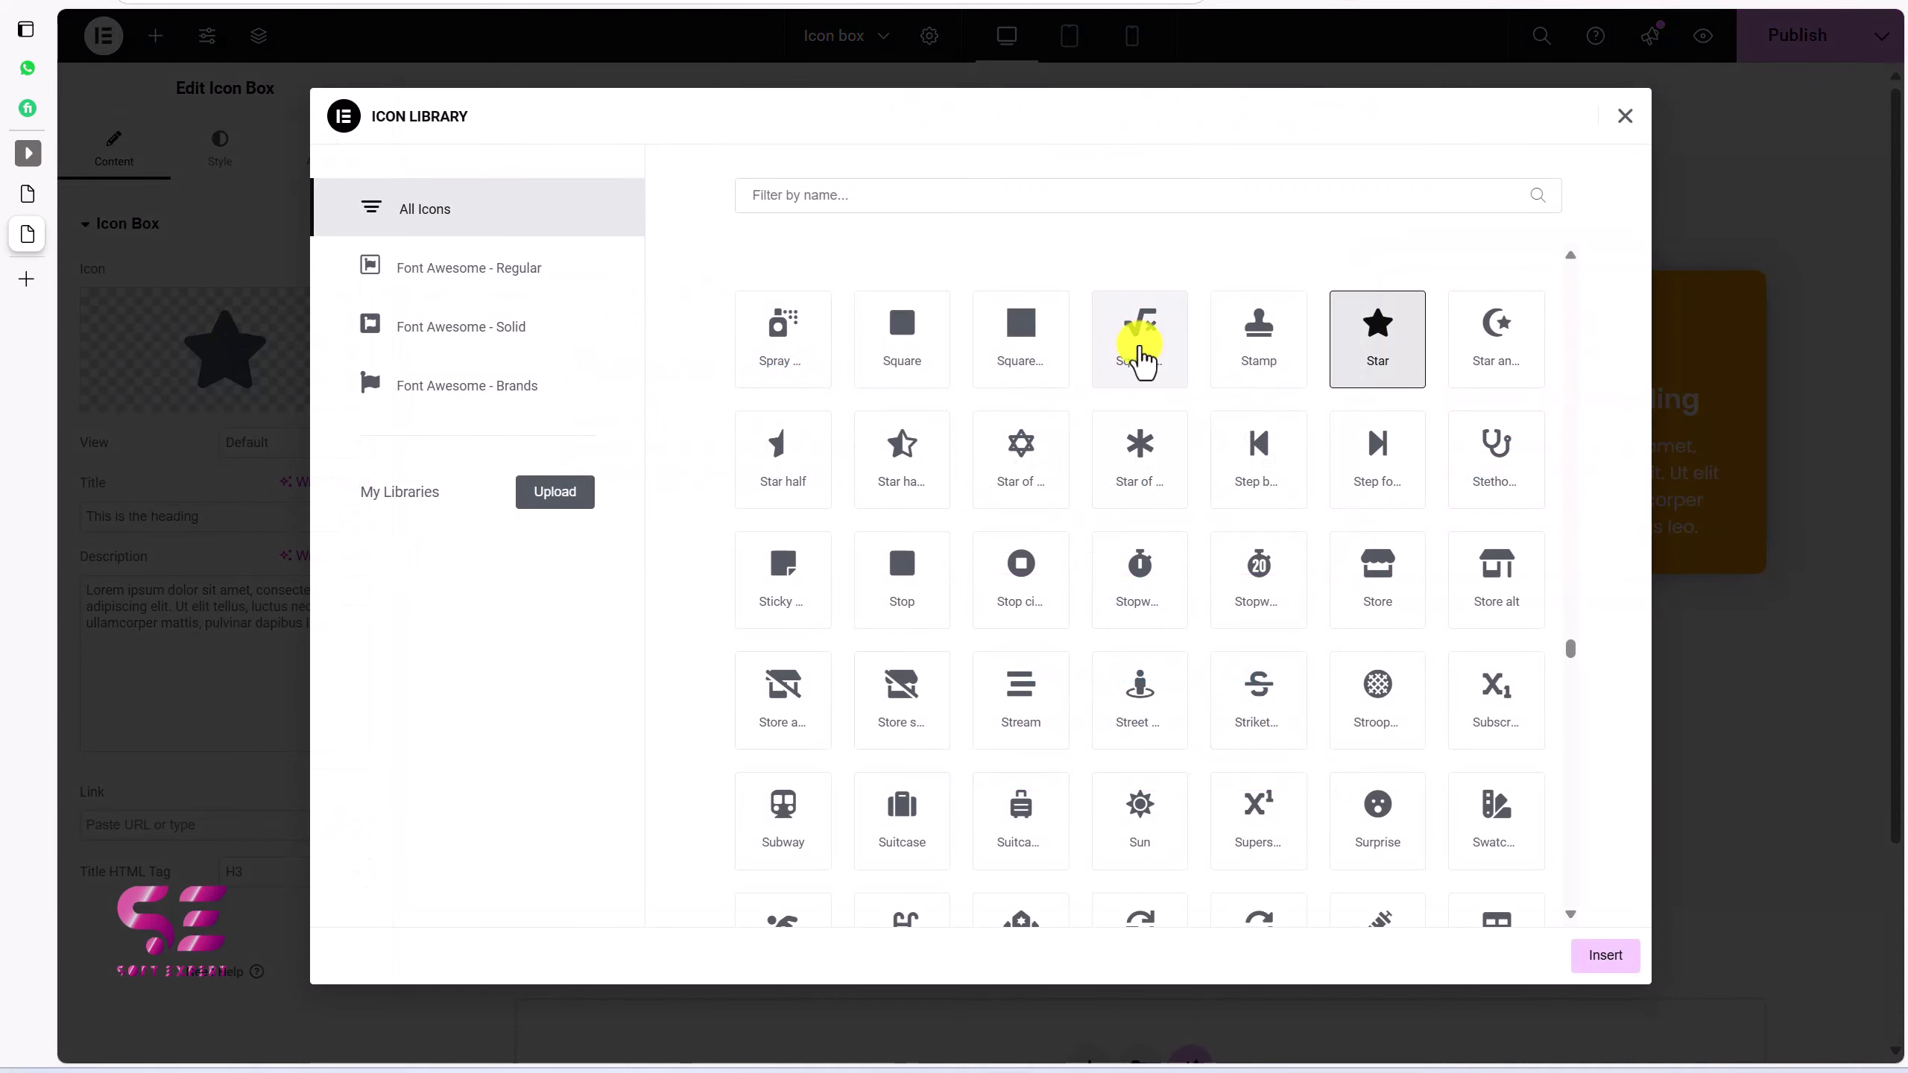
{"action": "scroll", "coordinate": [1181, 598], "scroll_direction": "down", "scroll_amount": 8}
{"action": "left_click", "coordinate": [977, 198]}
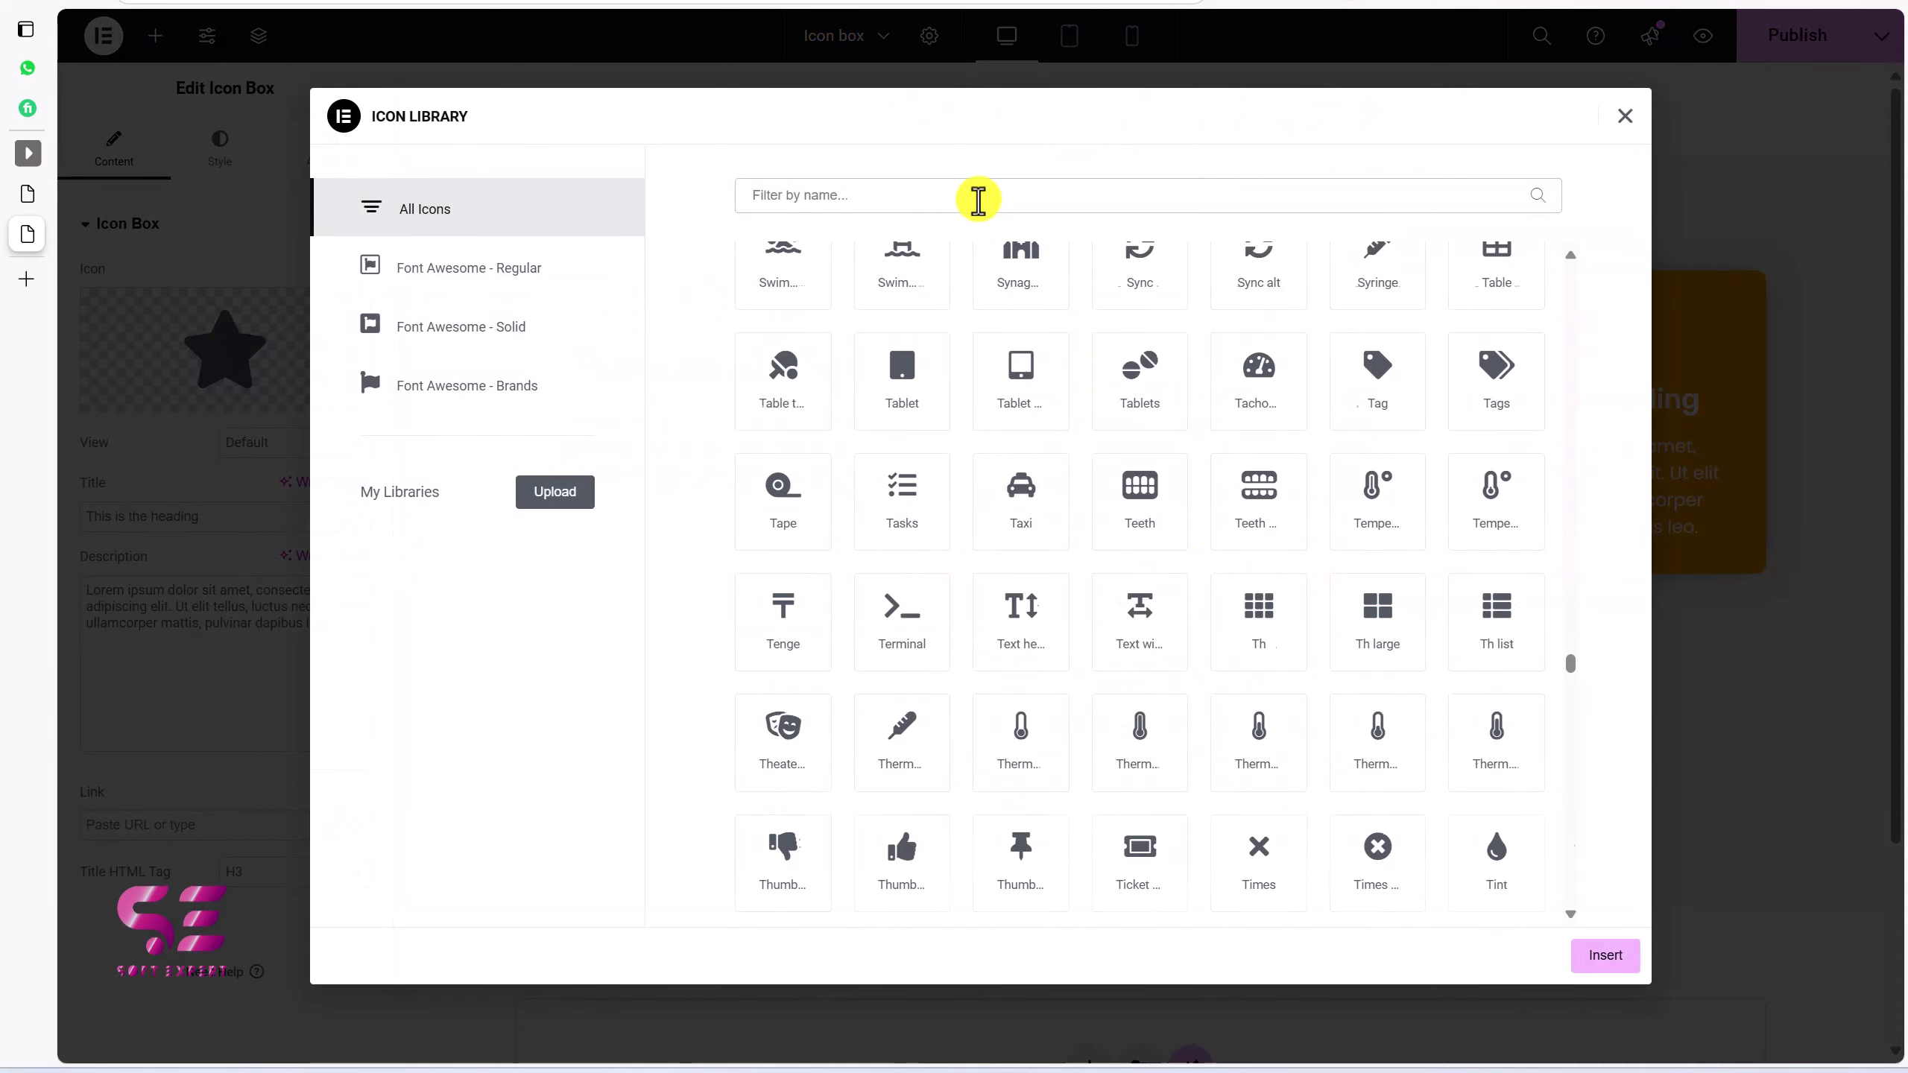
{"action": "type", "text": "use"}
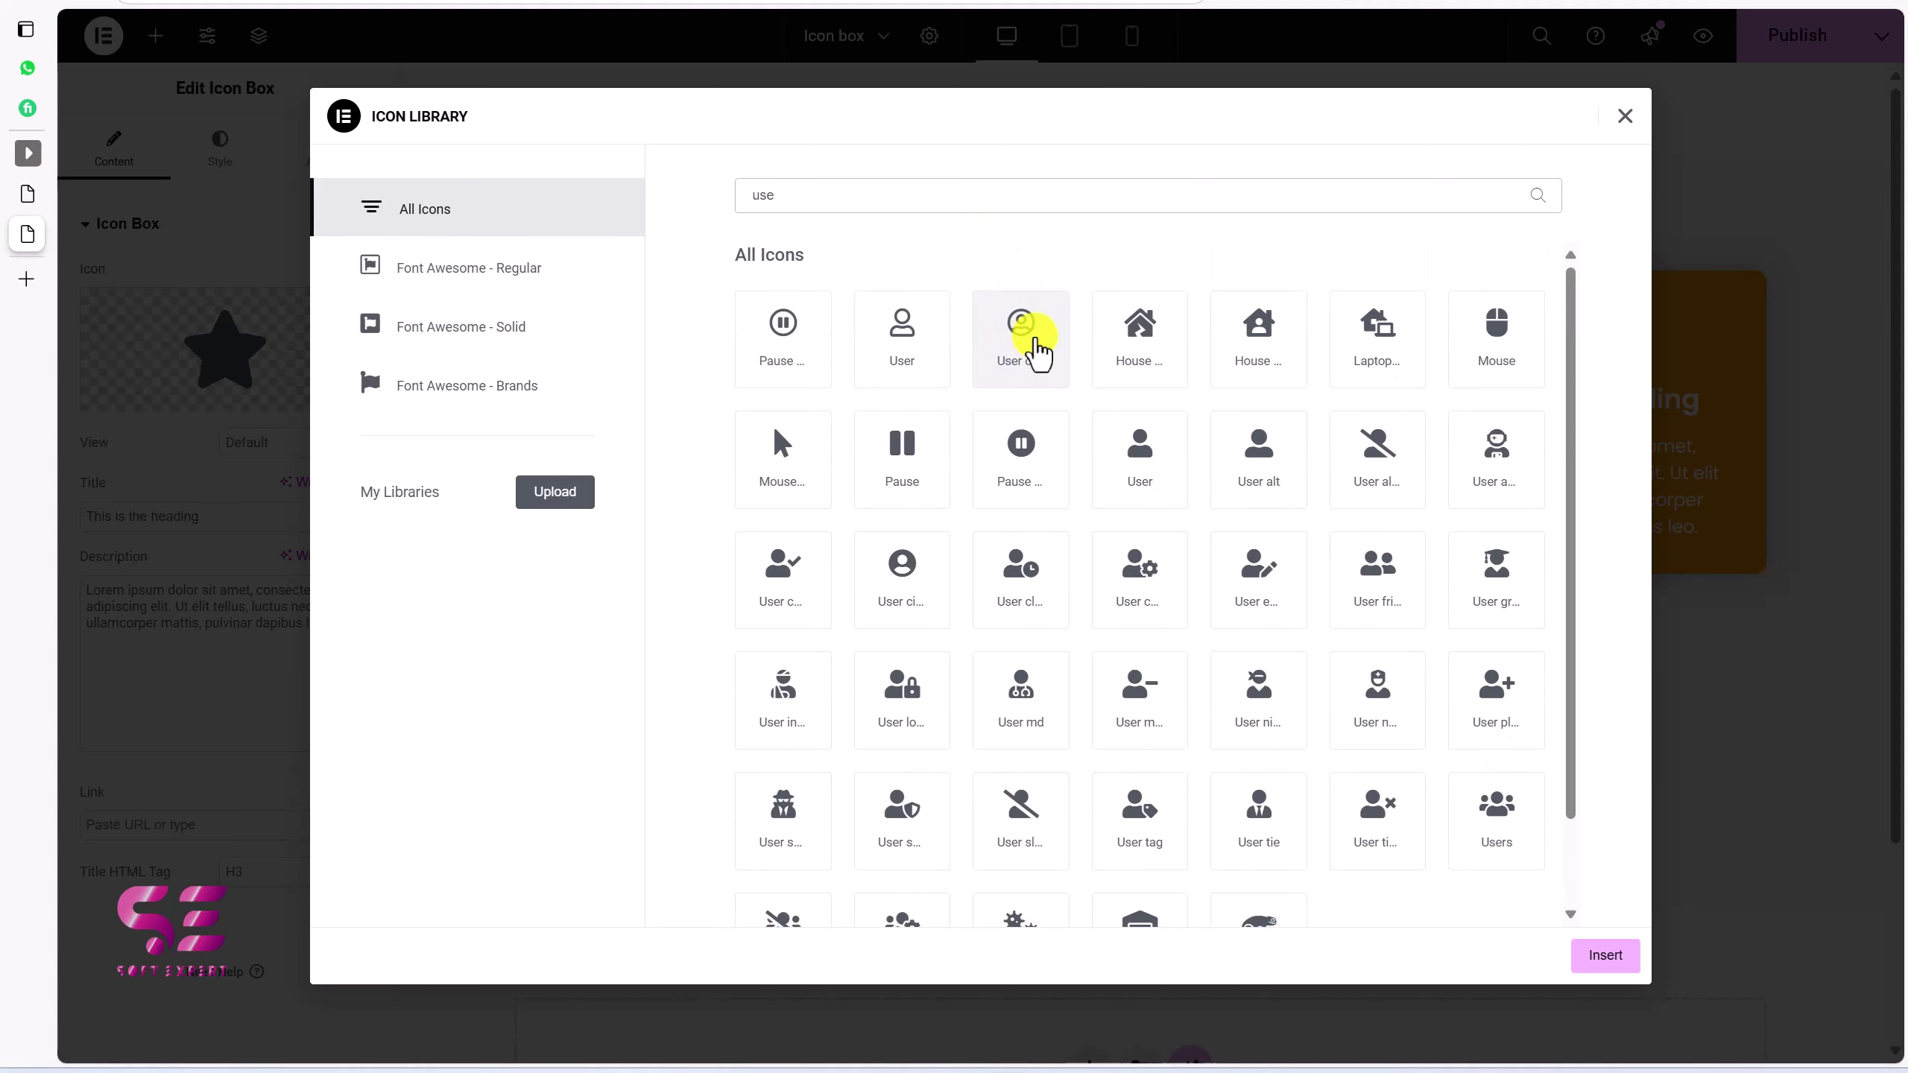
{"action": "left_click", "coordinate": [1259, 460]}
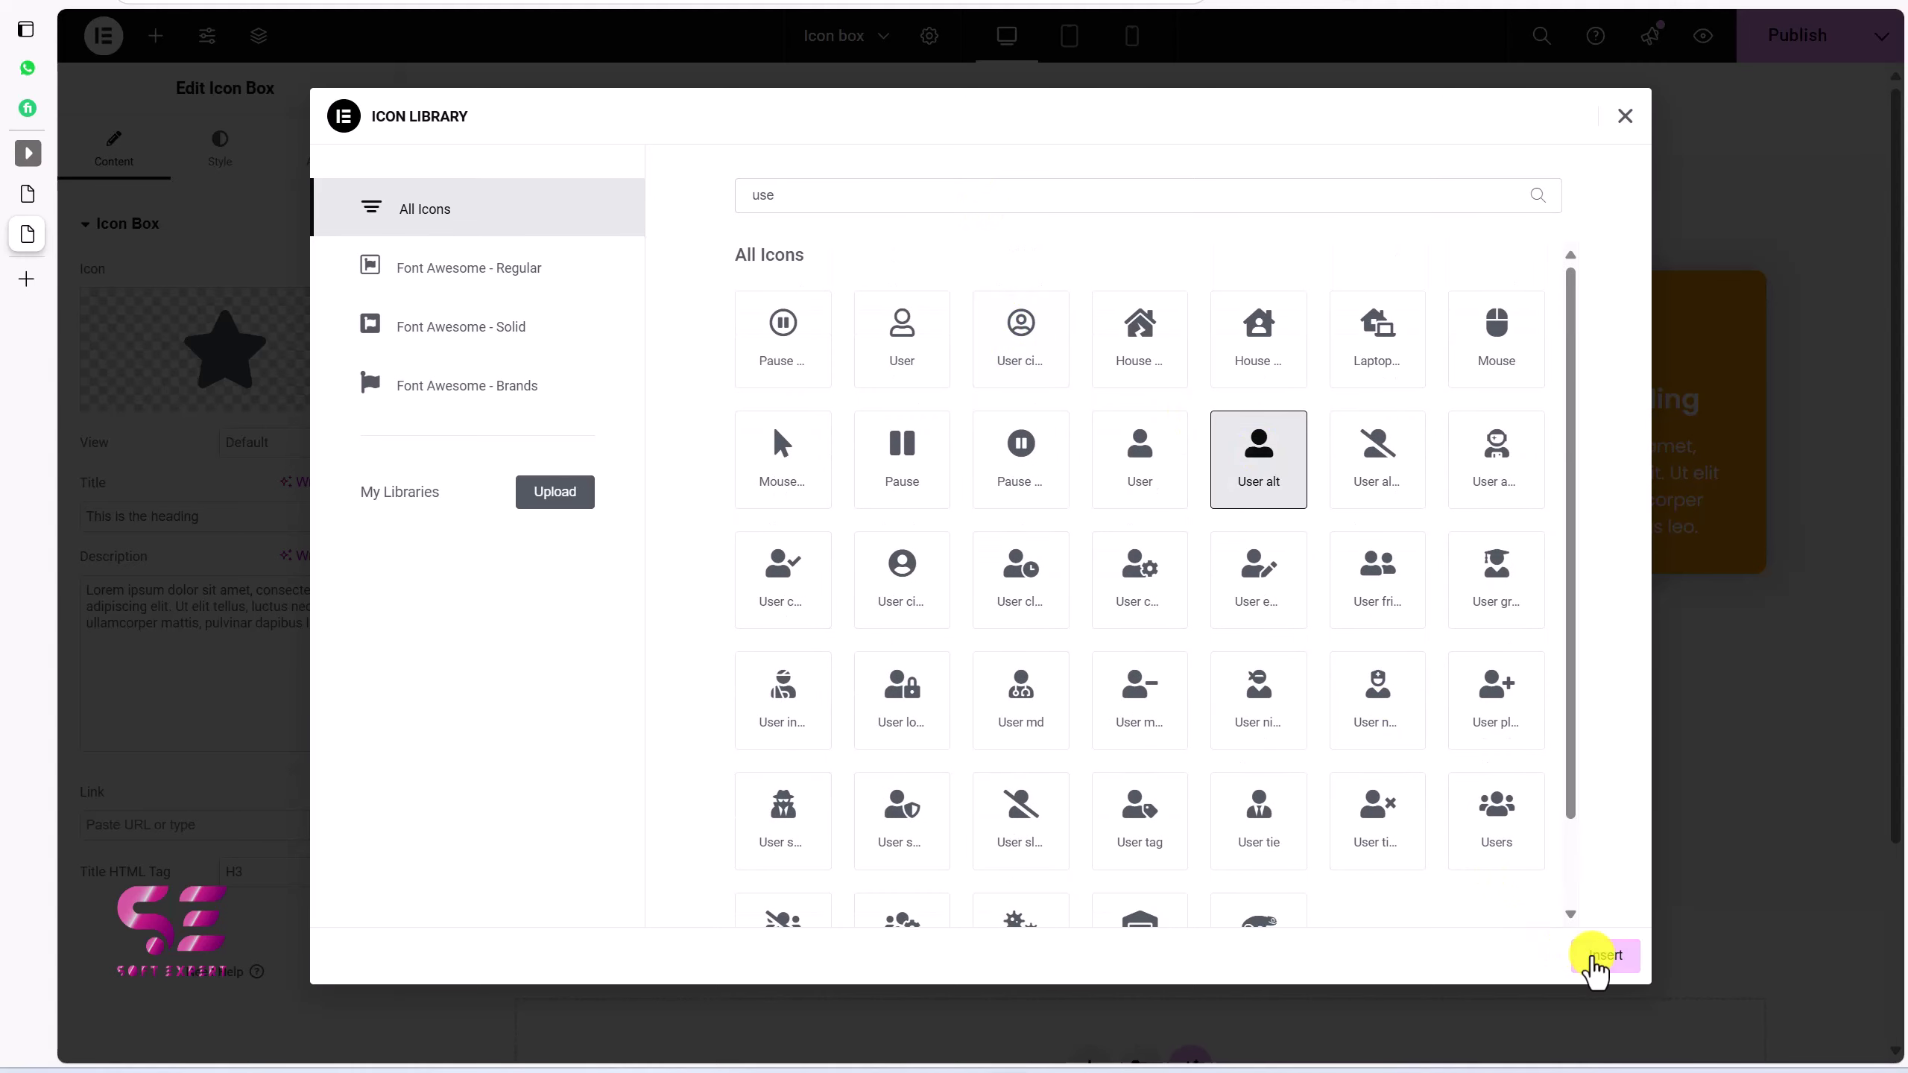
{"action": "left_click", "coordinate": [1593, 959]}
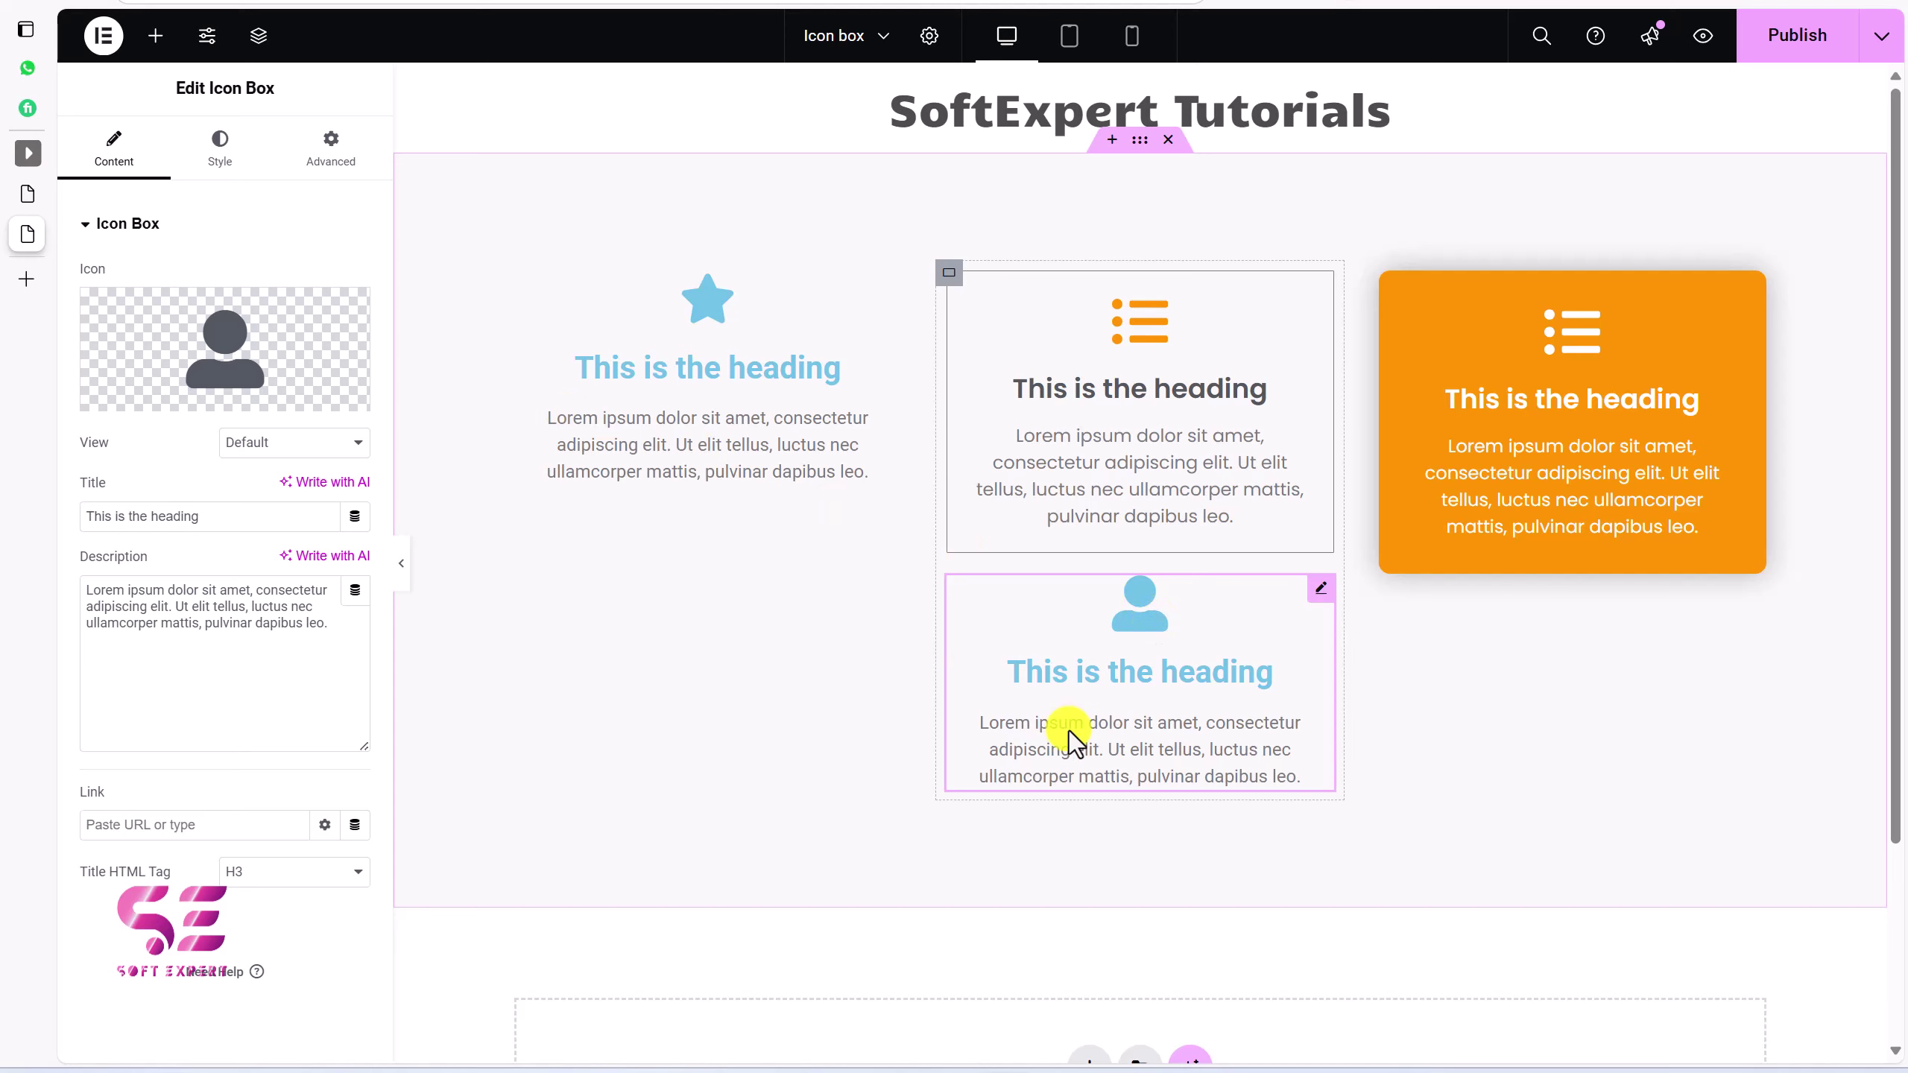
Try the left and right icon positions in the new icon box's style settings, and return the position to top
{"action": "left_click", "coordinate": [253, 159]}
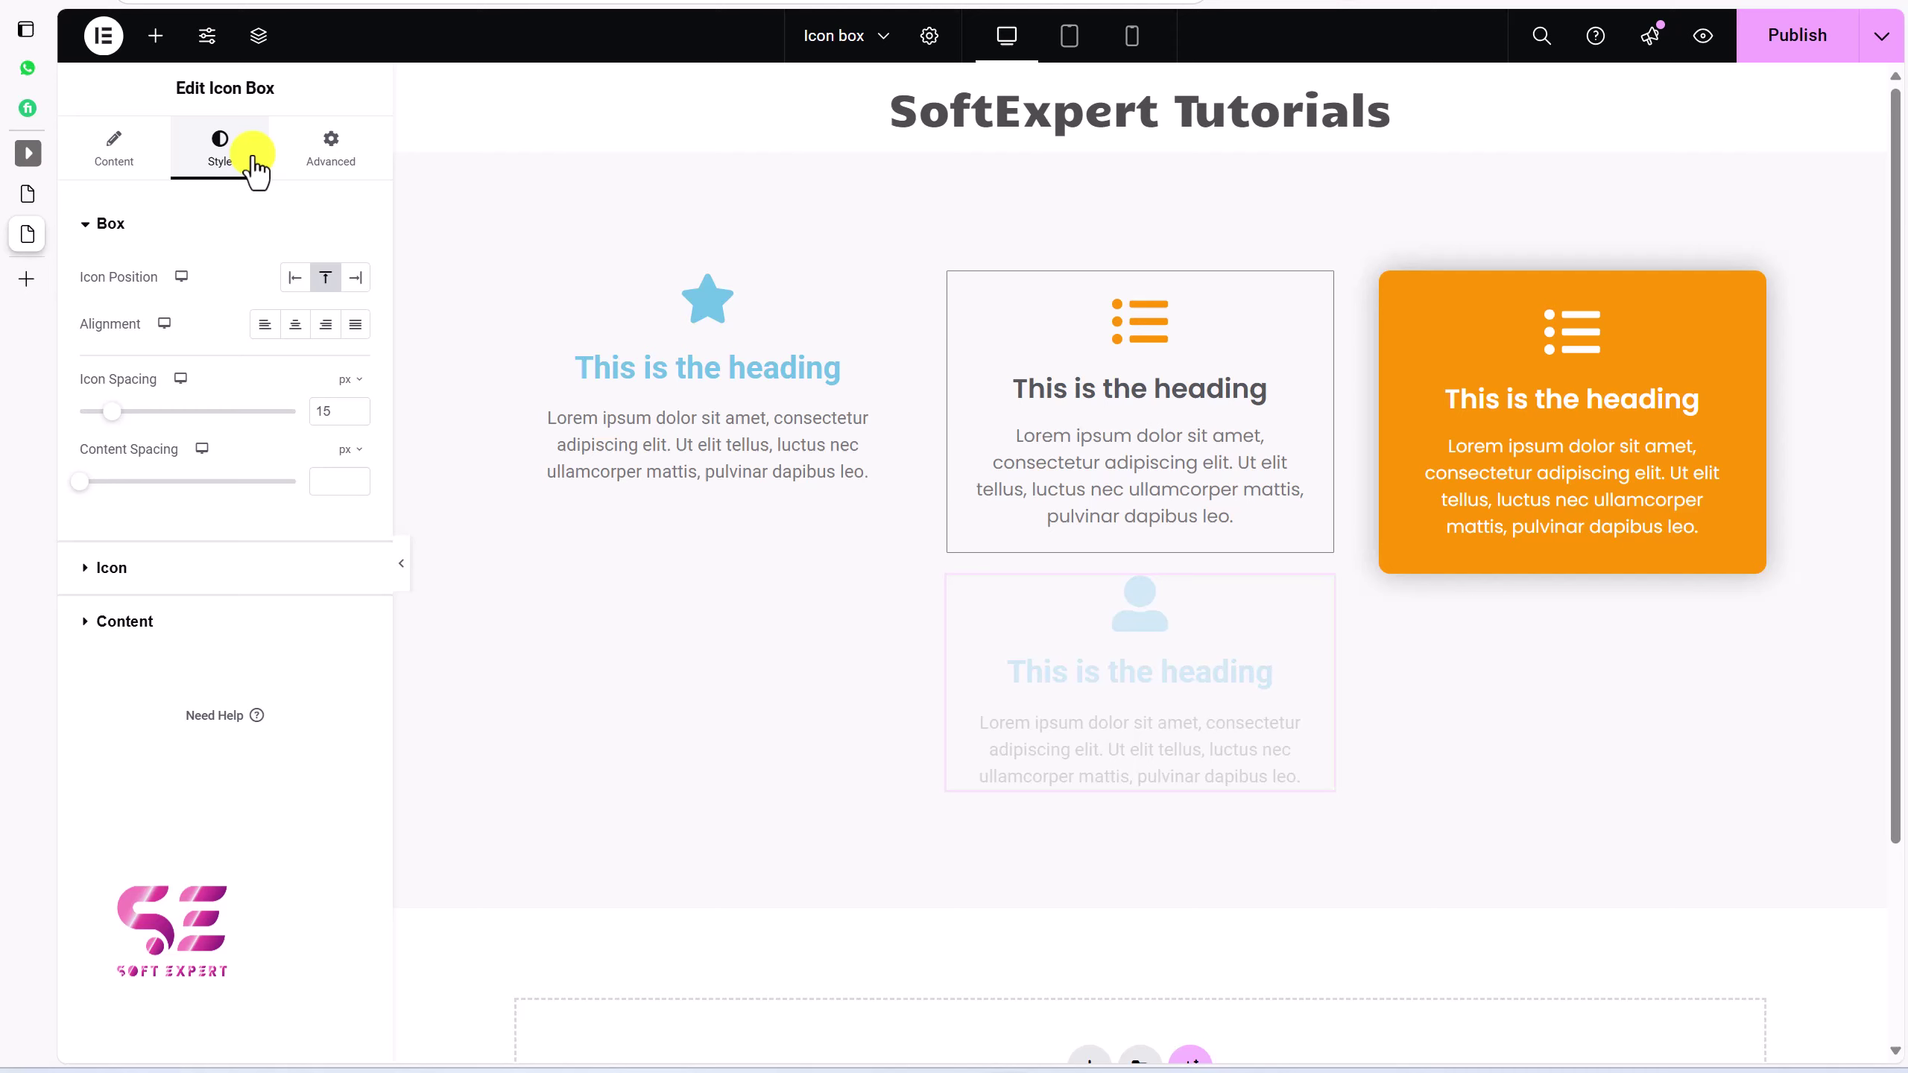
{"action": "left_click", "coordinate": [293, 280]}
{"action": "left_click", "coordinate": [325, 279]}
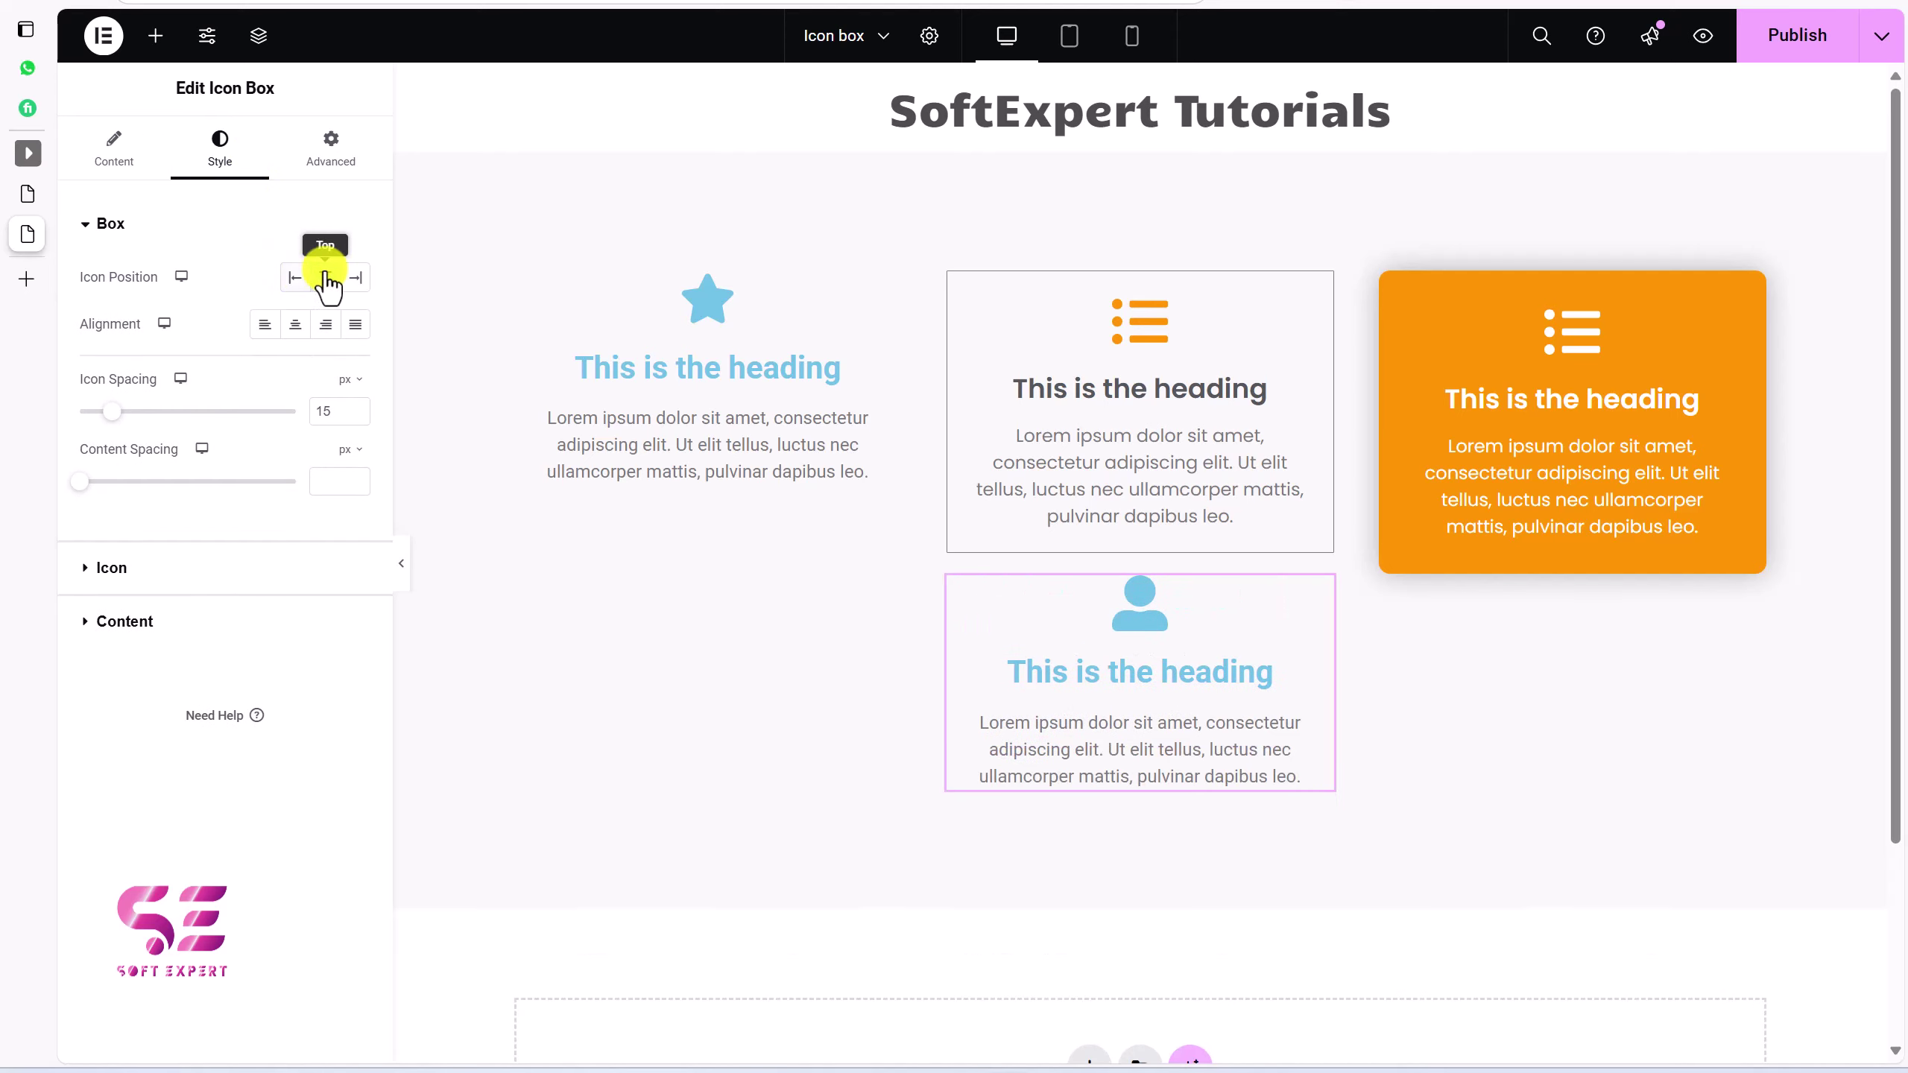
{"action": "left_click", "coordinate": [355, 279]}
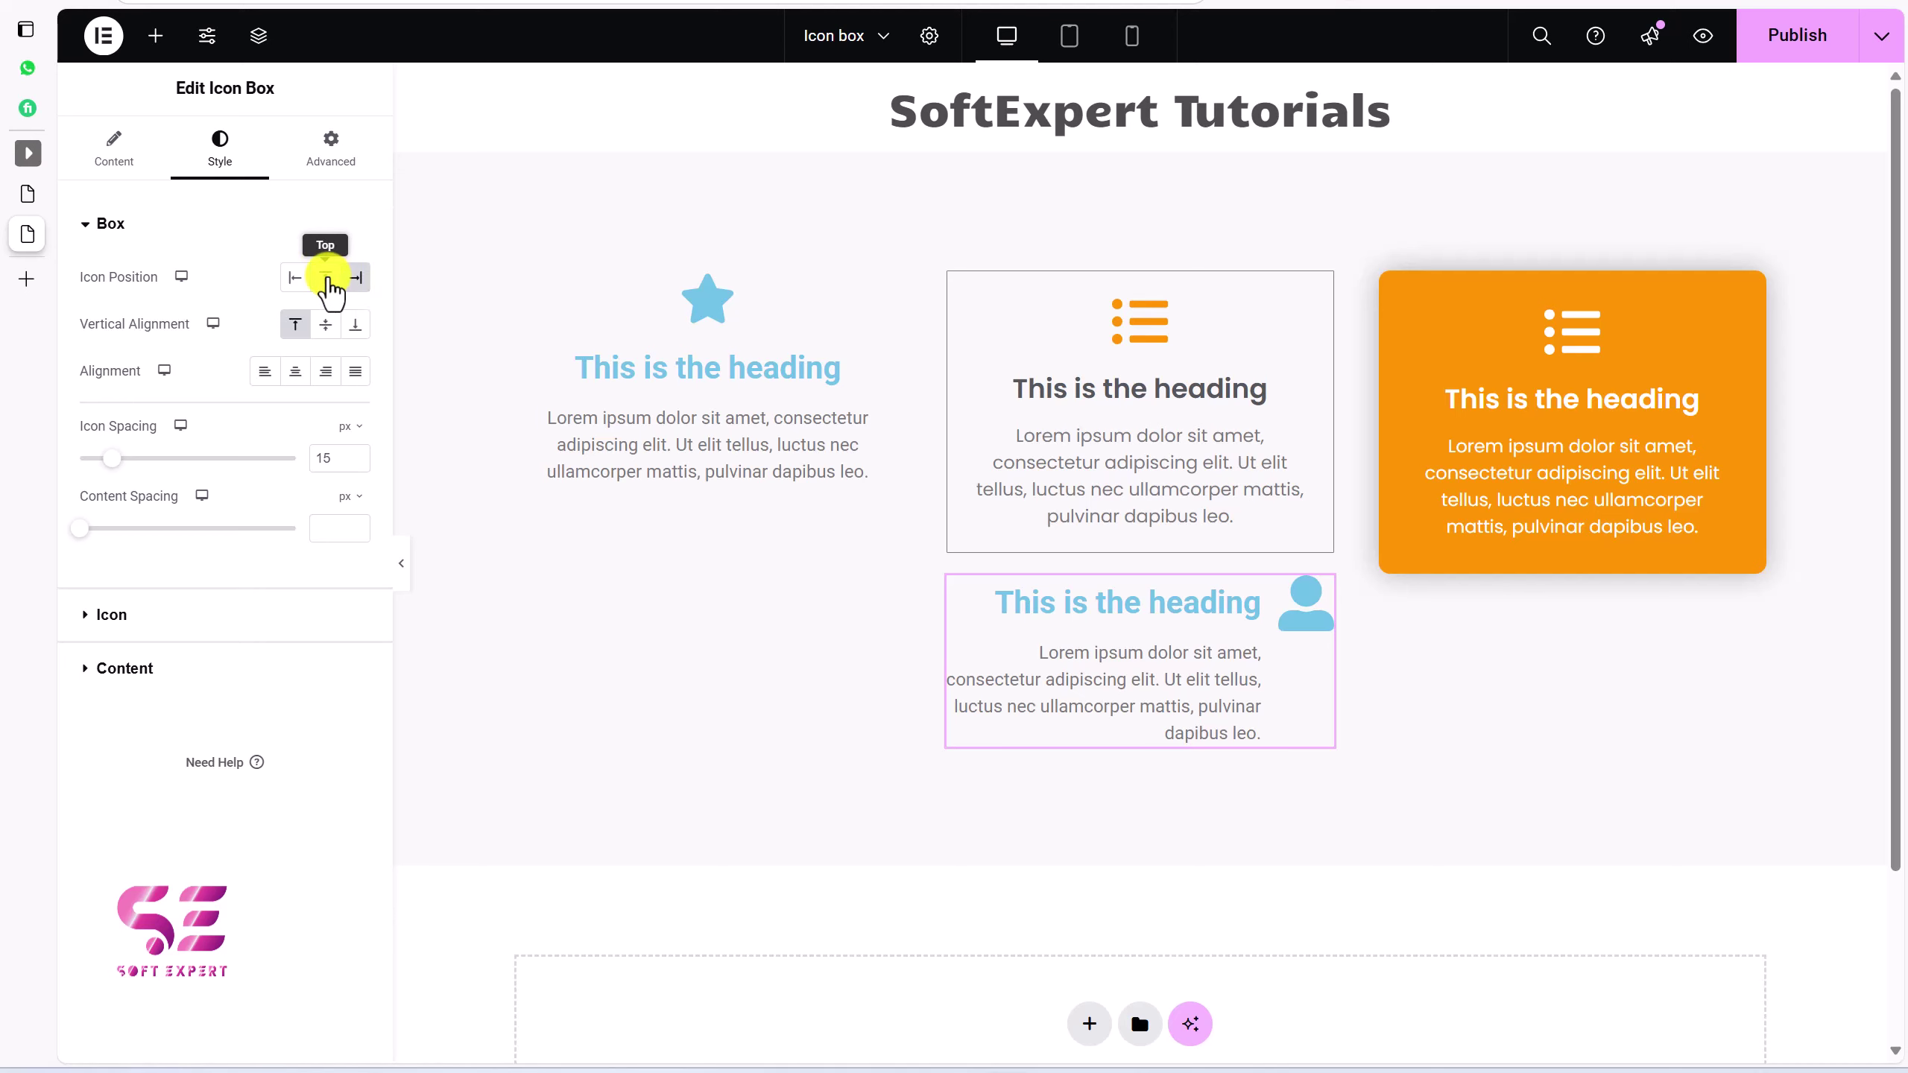
{"action": "left_click", "coordinate": [325, 278]}
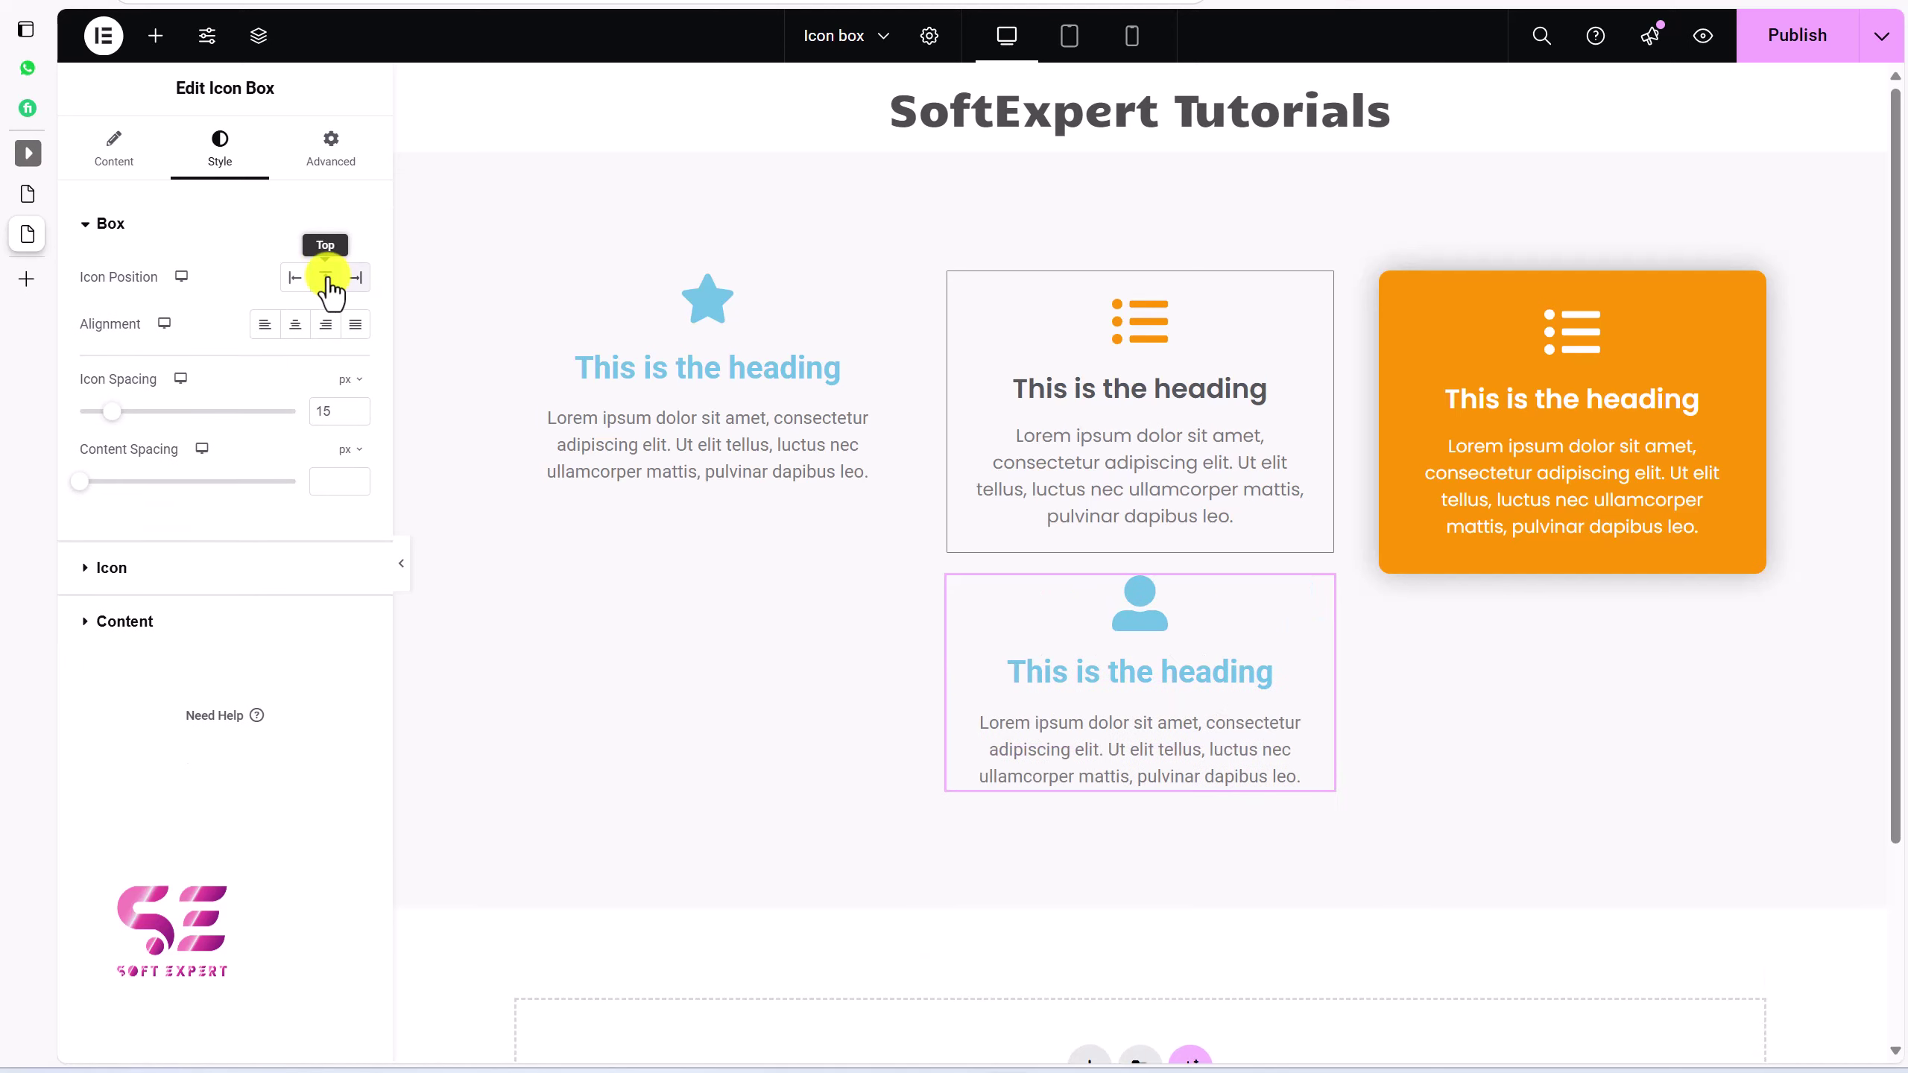
Try the left, right and justified alignments on the new icon box, and set its alignment to center
{"action": "left_click", "coordinate": [264, 326]}
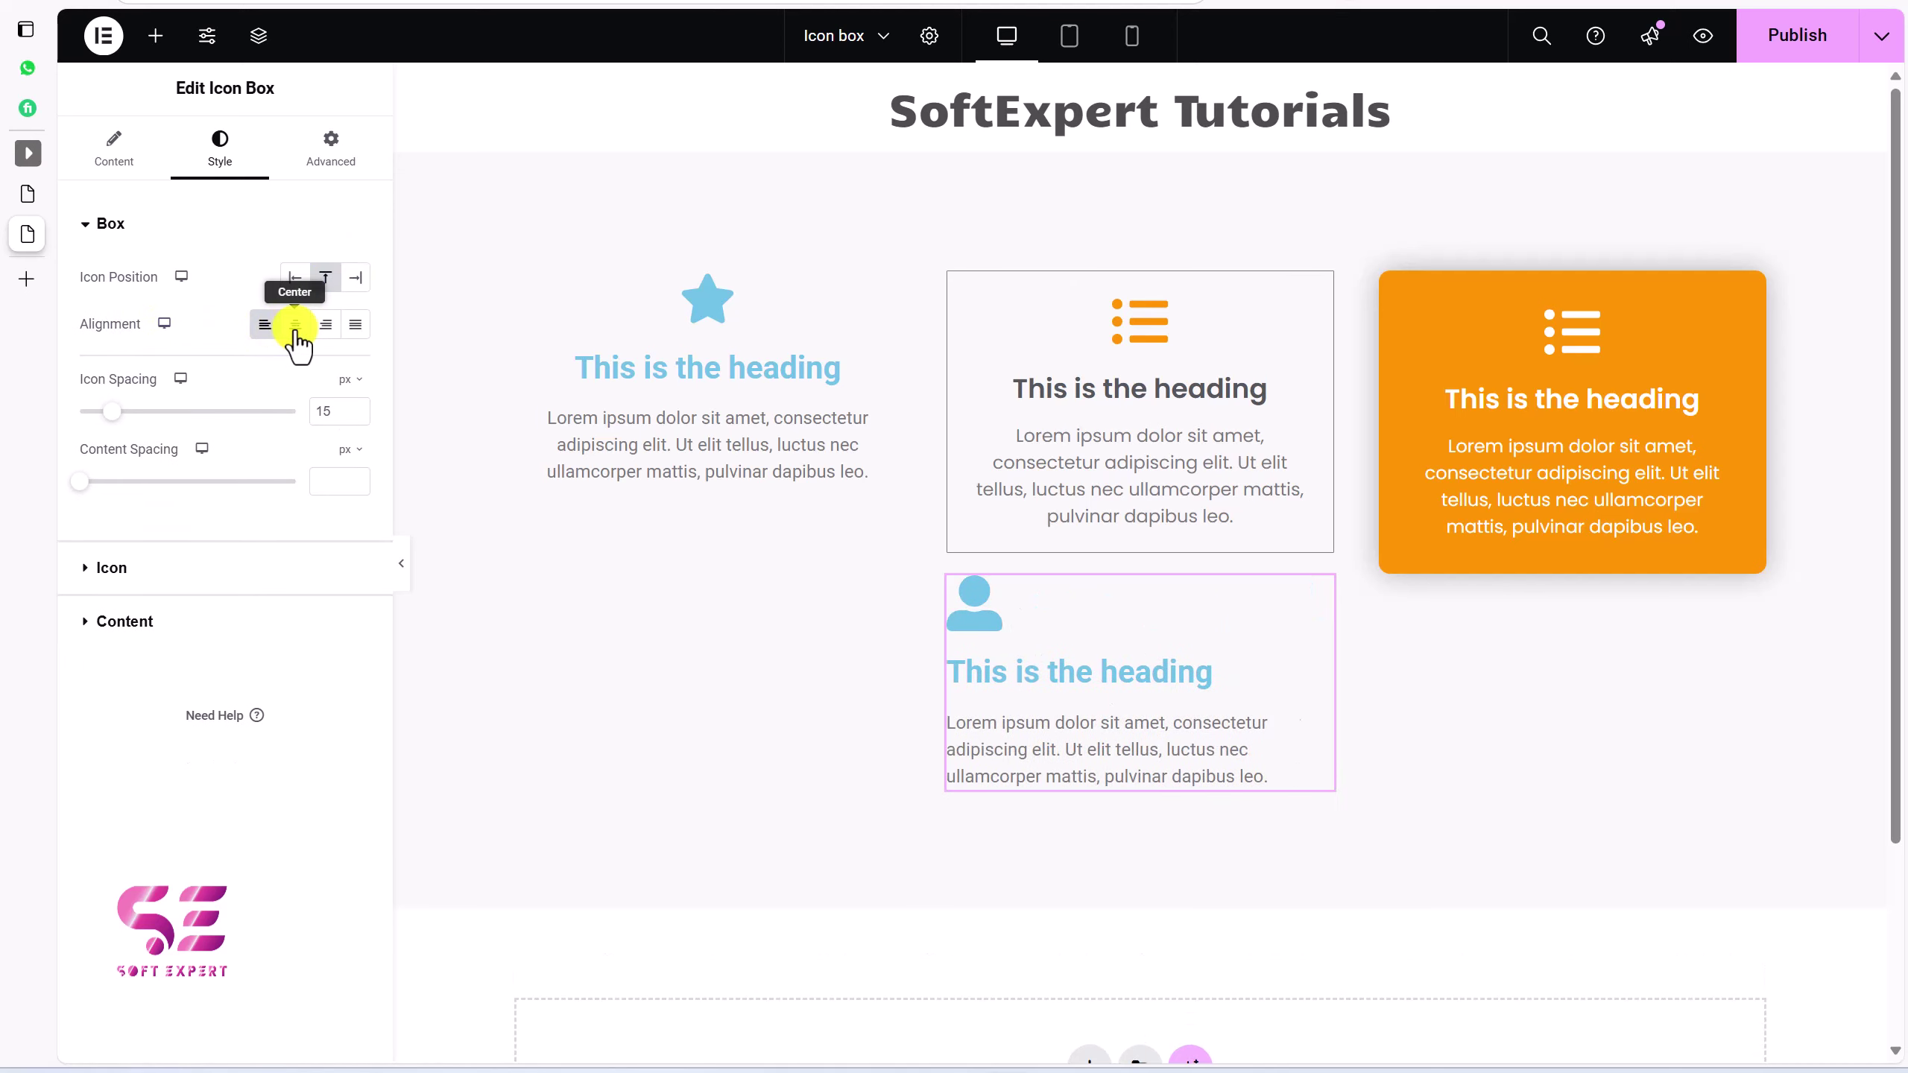
{"action": "left_click", "coordinate": [295, 326]}
{"action": "left_click", "coordinate": [325, 326]}
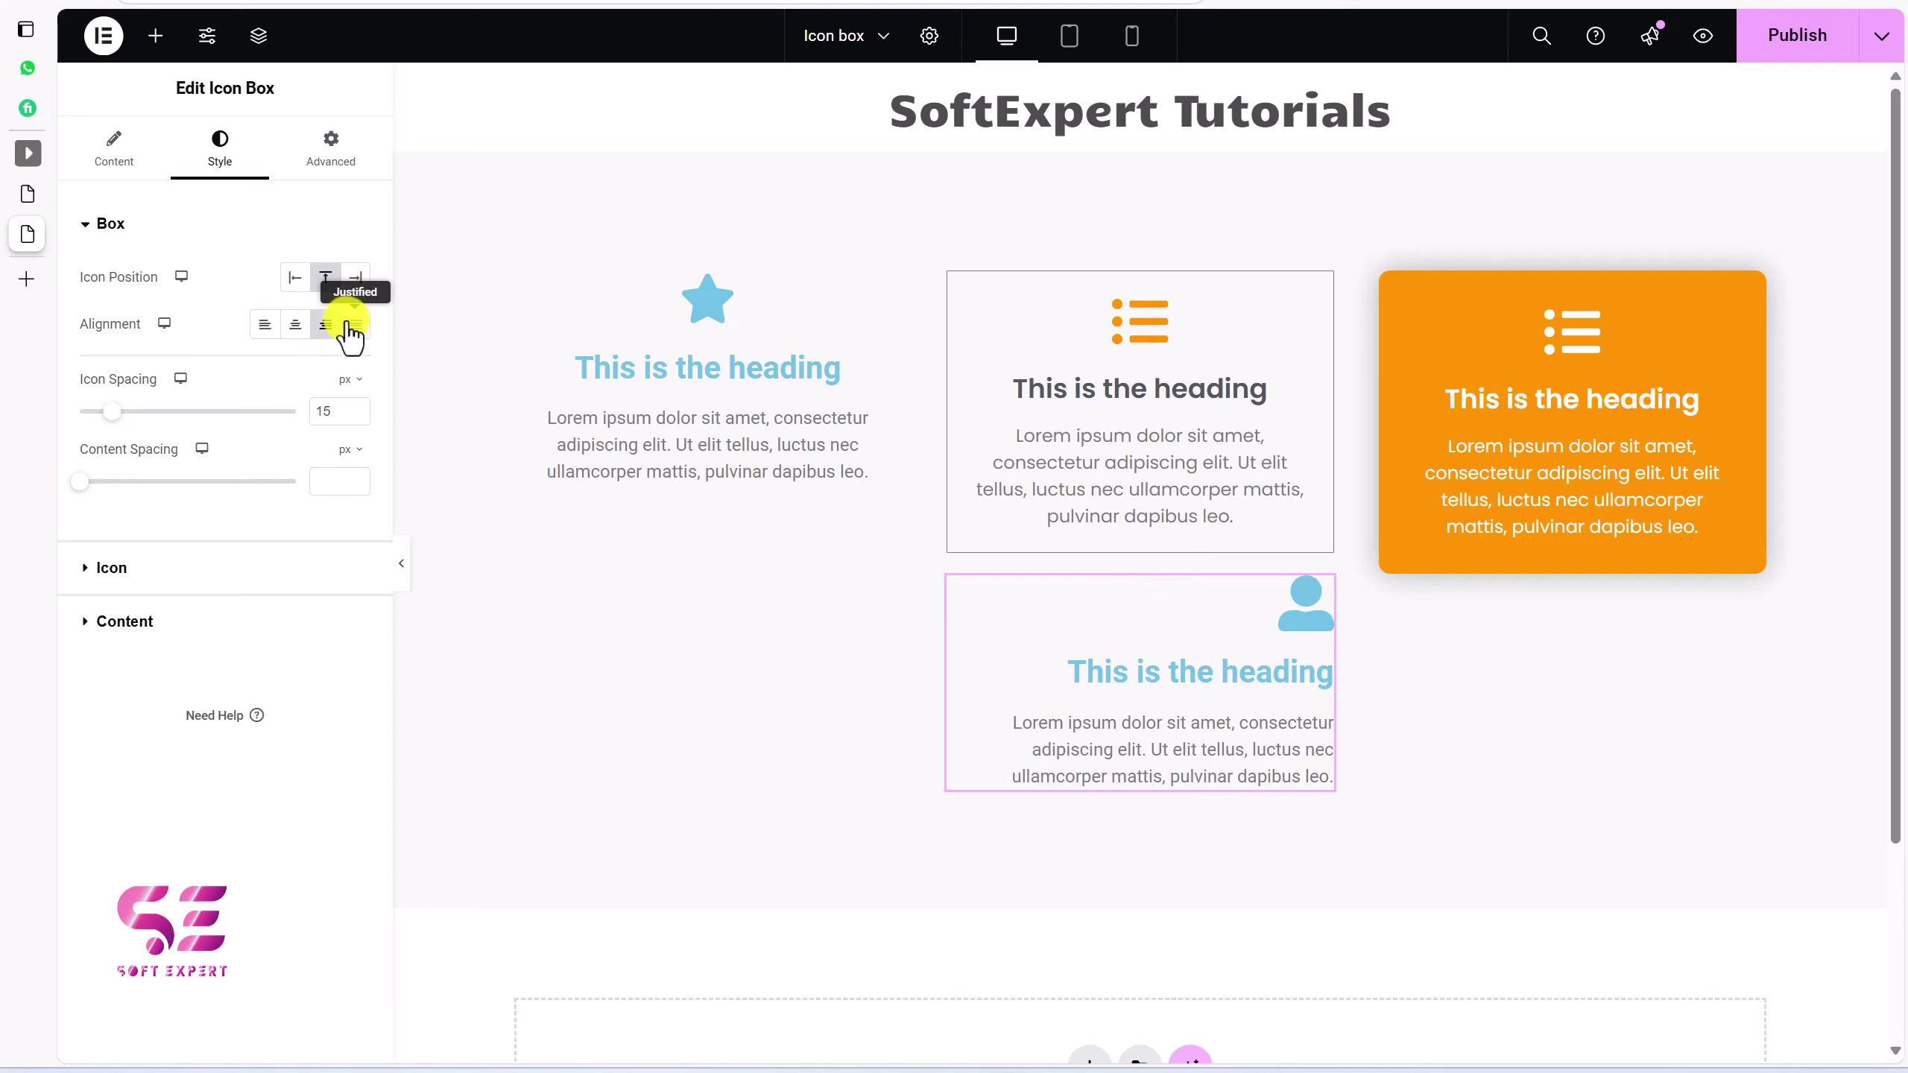
{"action": "left_click", "coordinate": [354, 325]}
{"action": "left_click", "coordinate": [296, 325]}
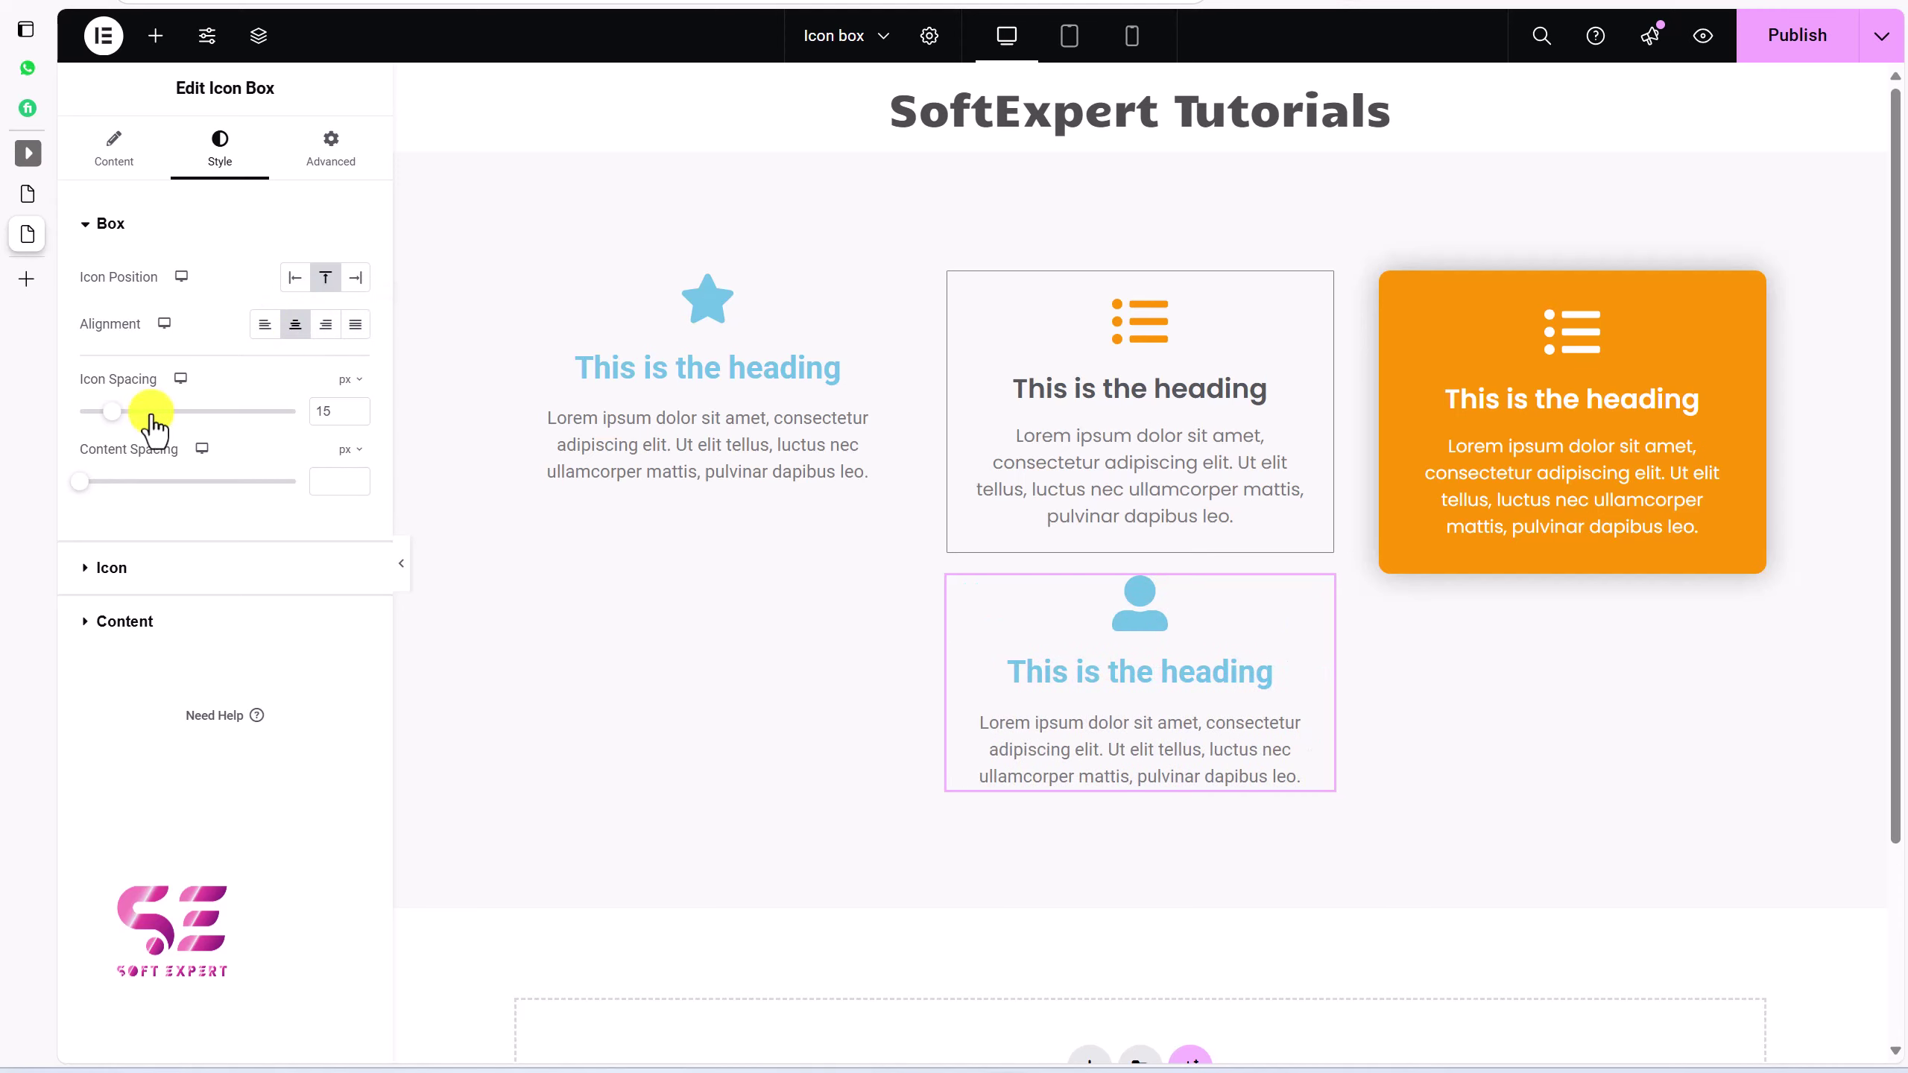
Set the new icon box's icon spacing to 14 px and its content spacing to 0 px
{"action": "mouse_move", "coordinate": [114, 424]}
{"action": "left_mouse_down"}
{"action": "mouse_move", "coordinate": [196, 424]}
{"action": "mouse_move", "coordinate": [109, 431]}
{"action": "left_mouse_up"}
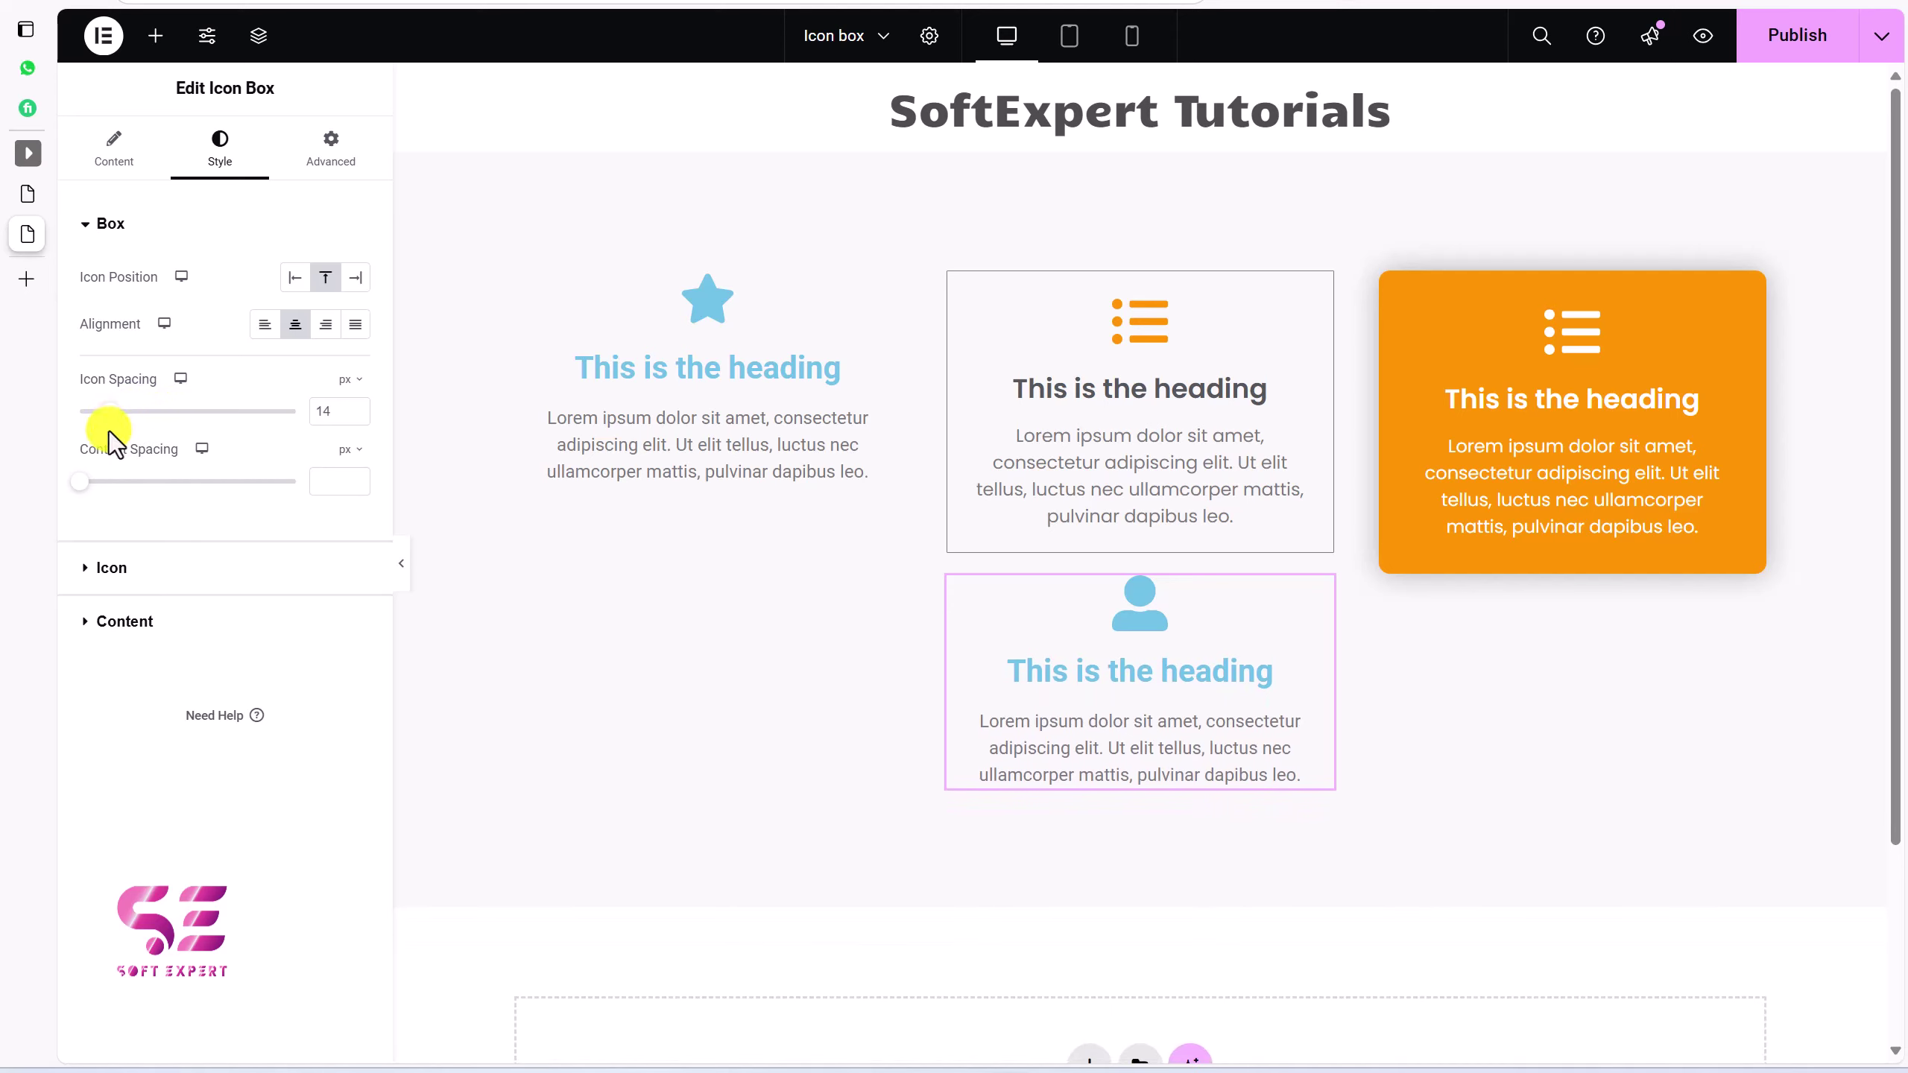
{"action": "left_click", "coordinate": [79, 481]}
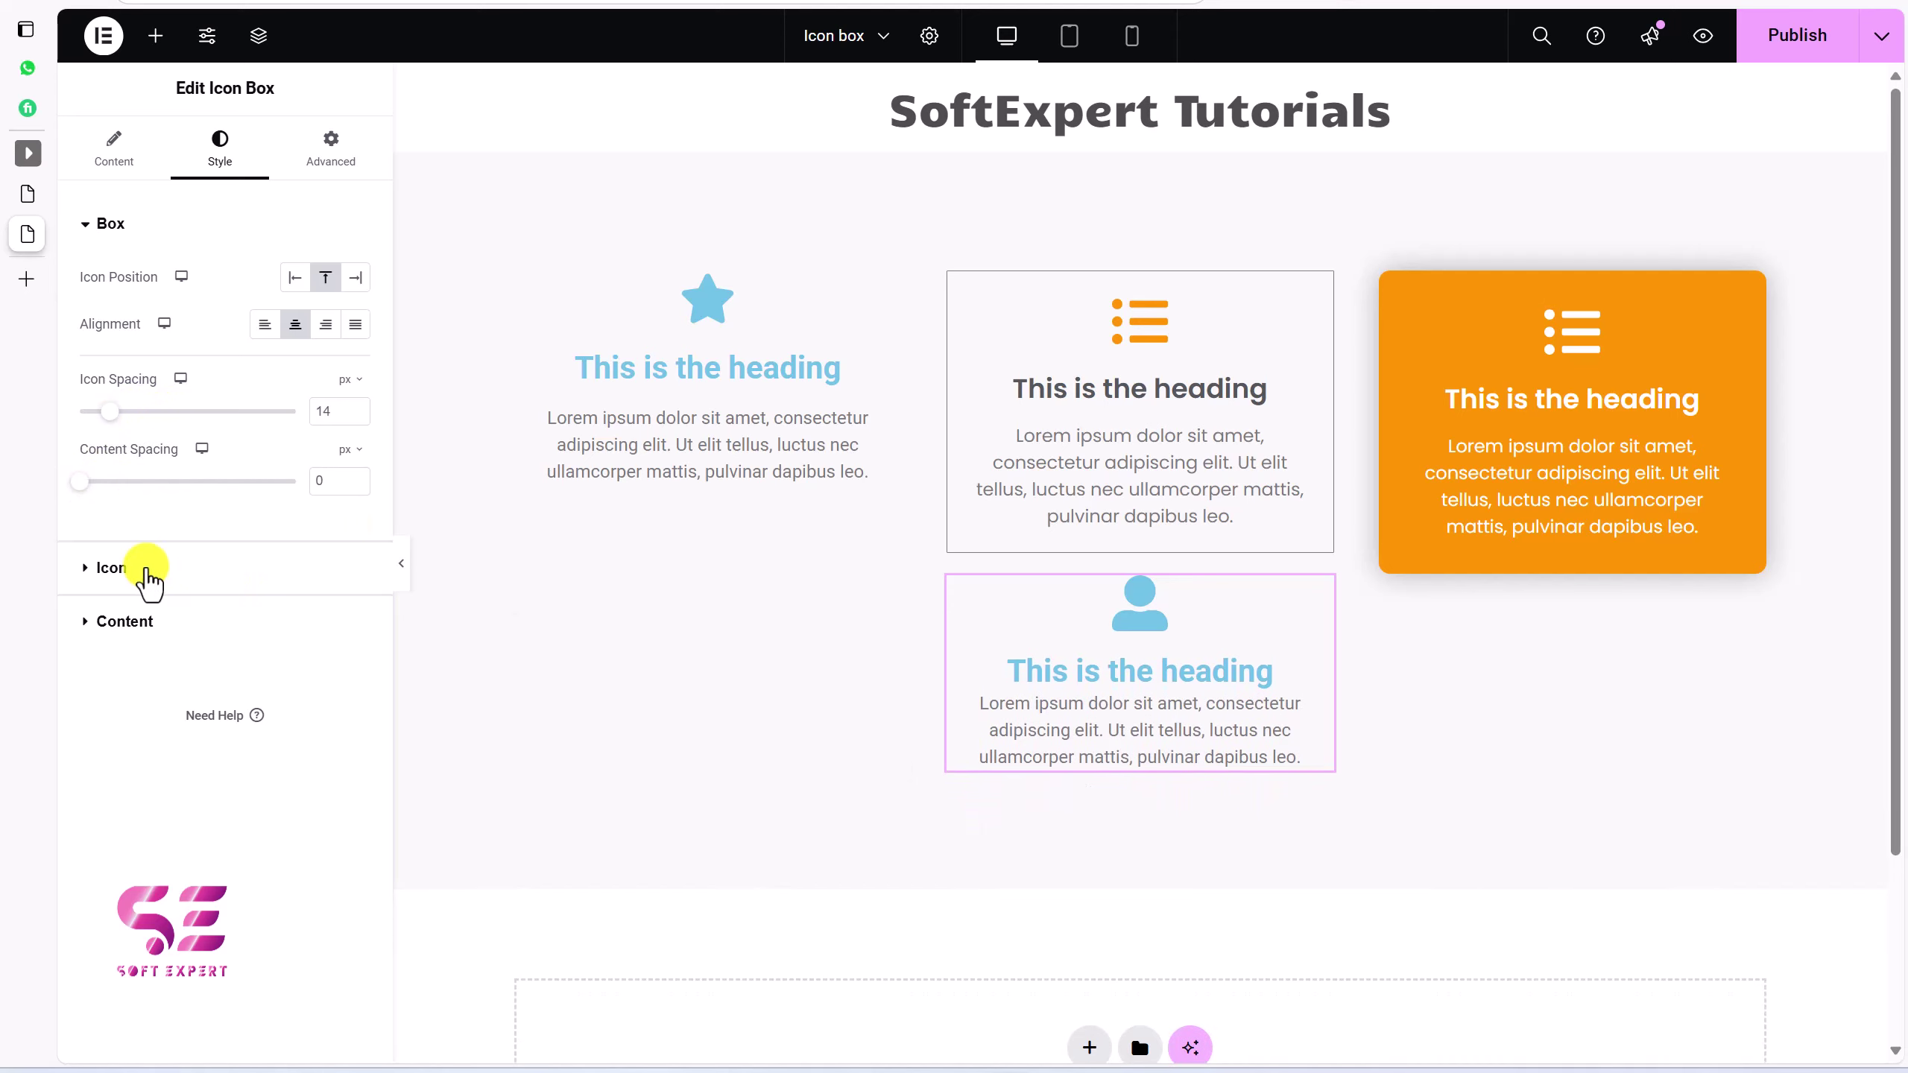
Set the new icon box's primary icon color to purple and the icon size to 108 px
{"action": "left_click", "coordinate": [113, 568]}
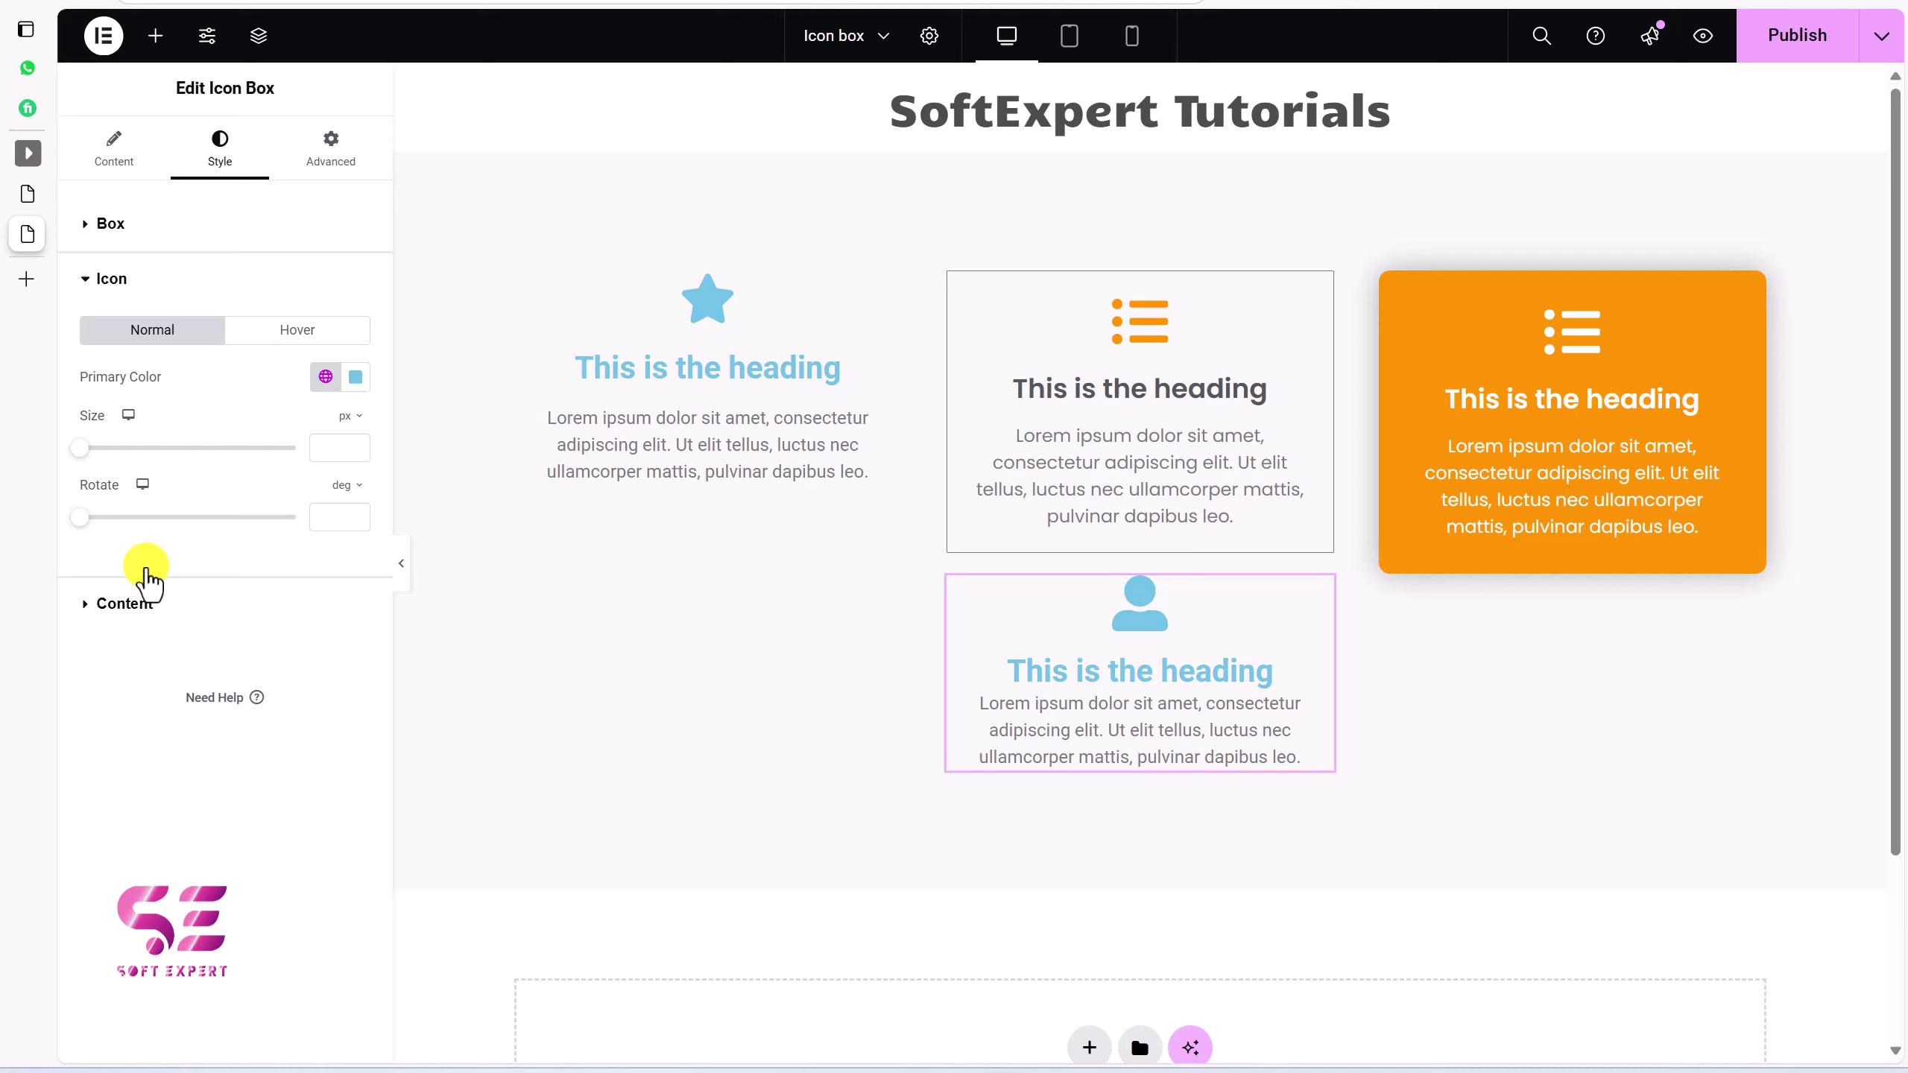
{"action": "left_click", "coordinate": [357, 380]}
{"action": "left_click", "coordinate": [438, 650]}
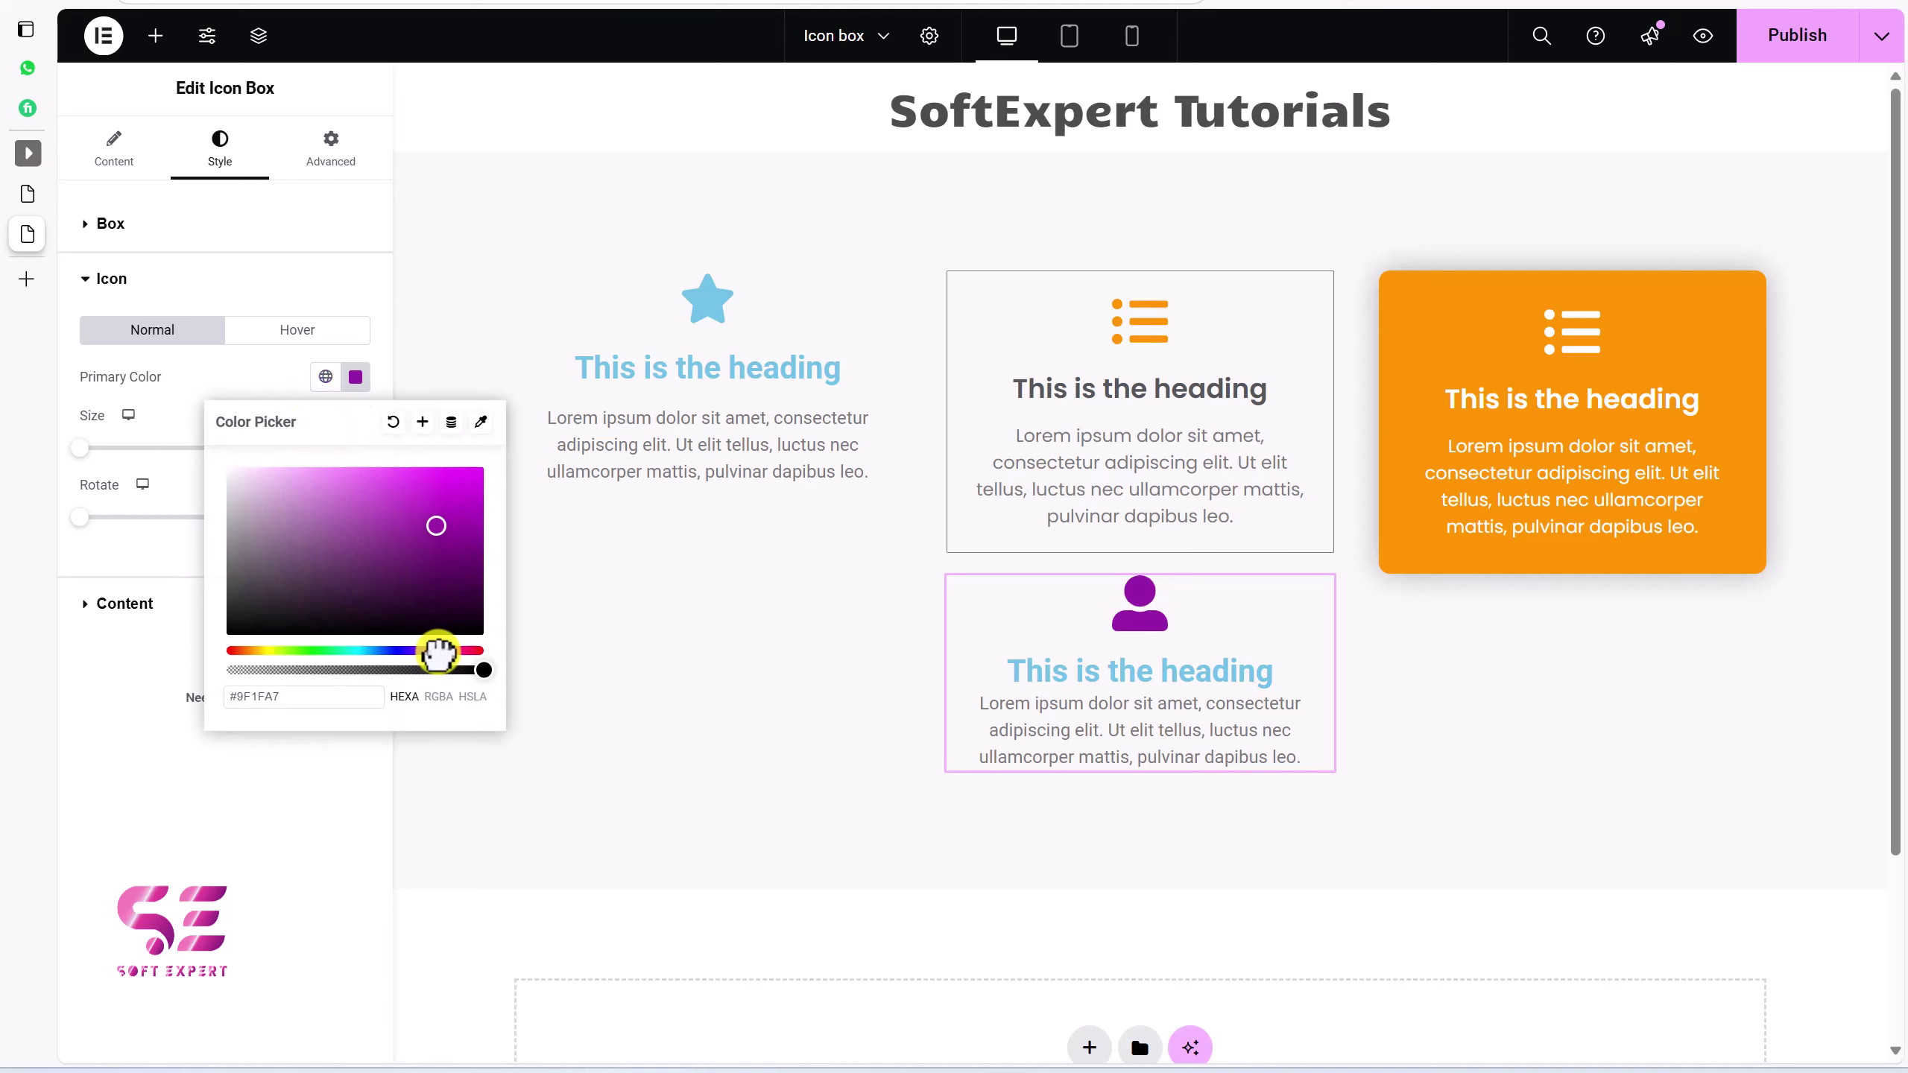
{"action": "left_click", "coordinate": [178, 400]}
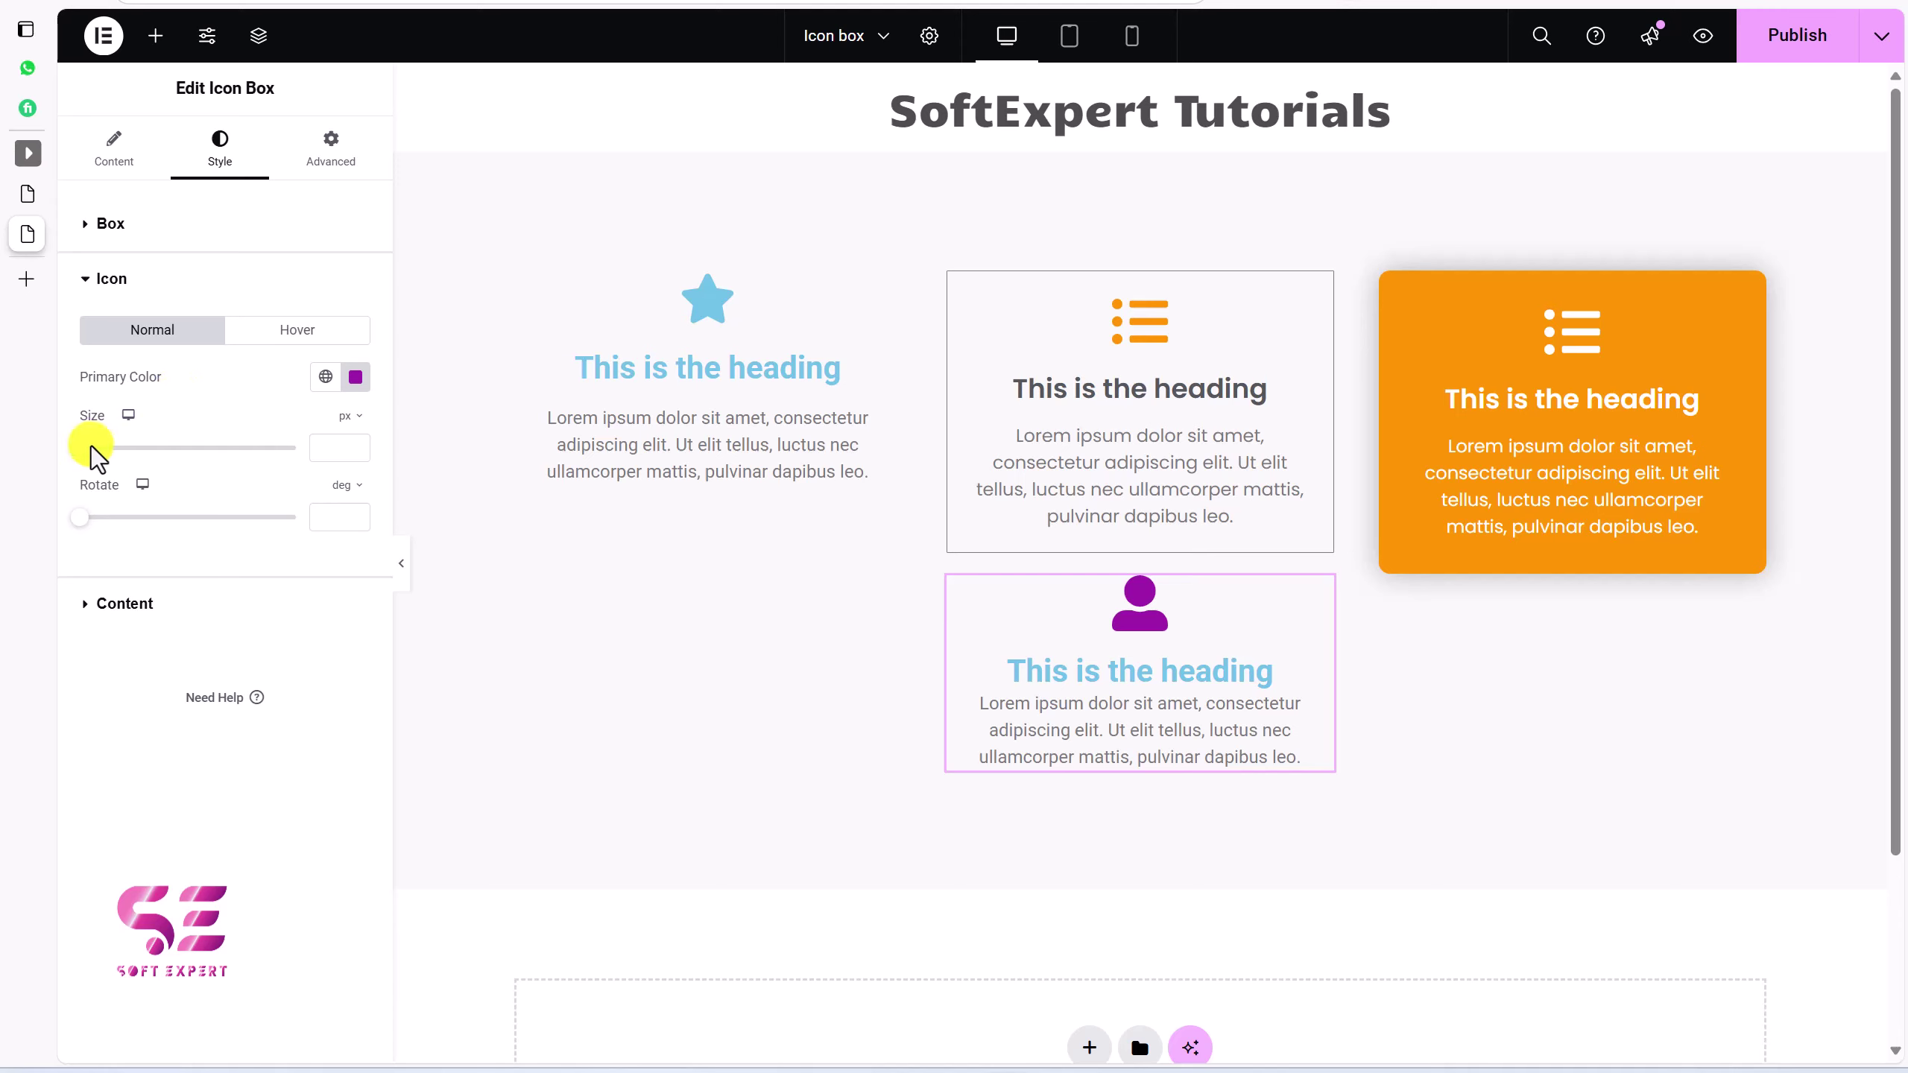
{"action": "left_click_drag", "start_coordinate": [81, 448], "coordinate": [155, 447]}
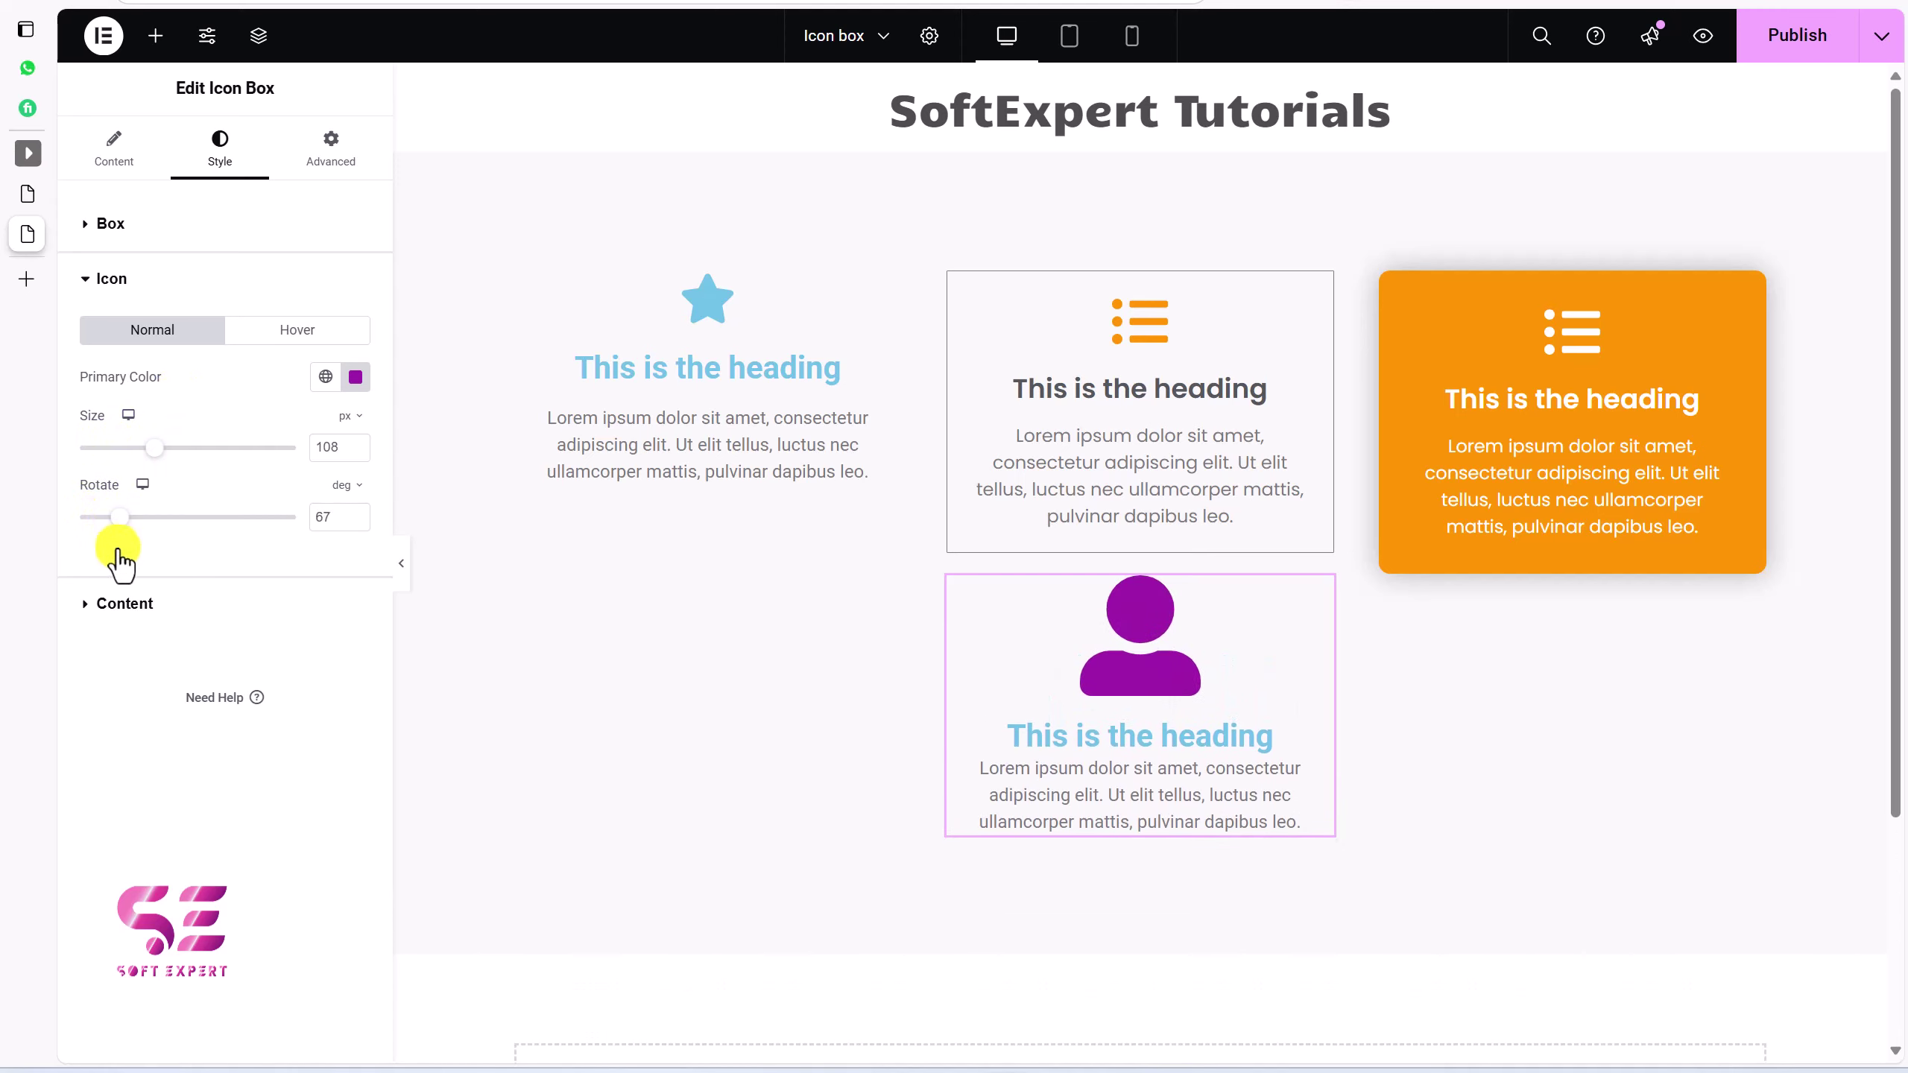
Set the new icon box's title color to black and its description color to red
{"action": "left_click", "coordinate": [114, 605]}
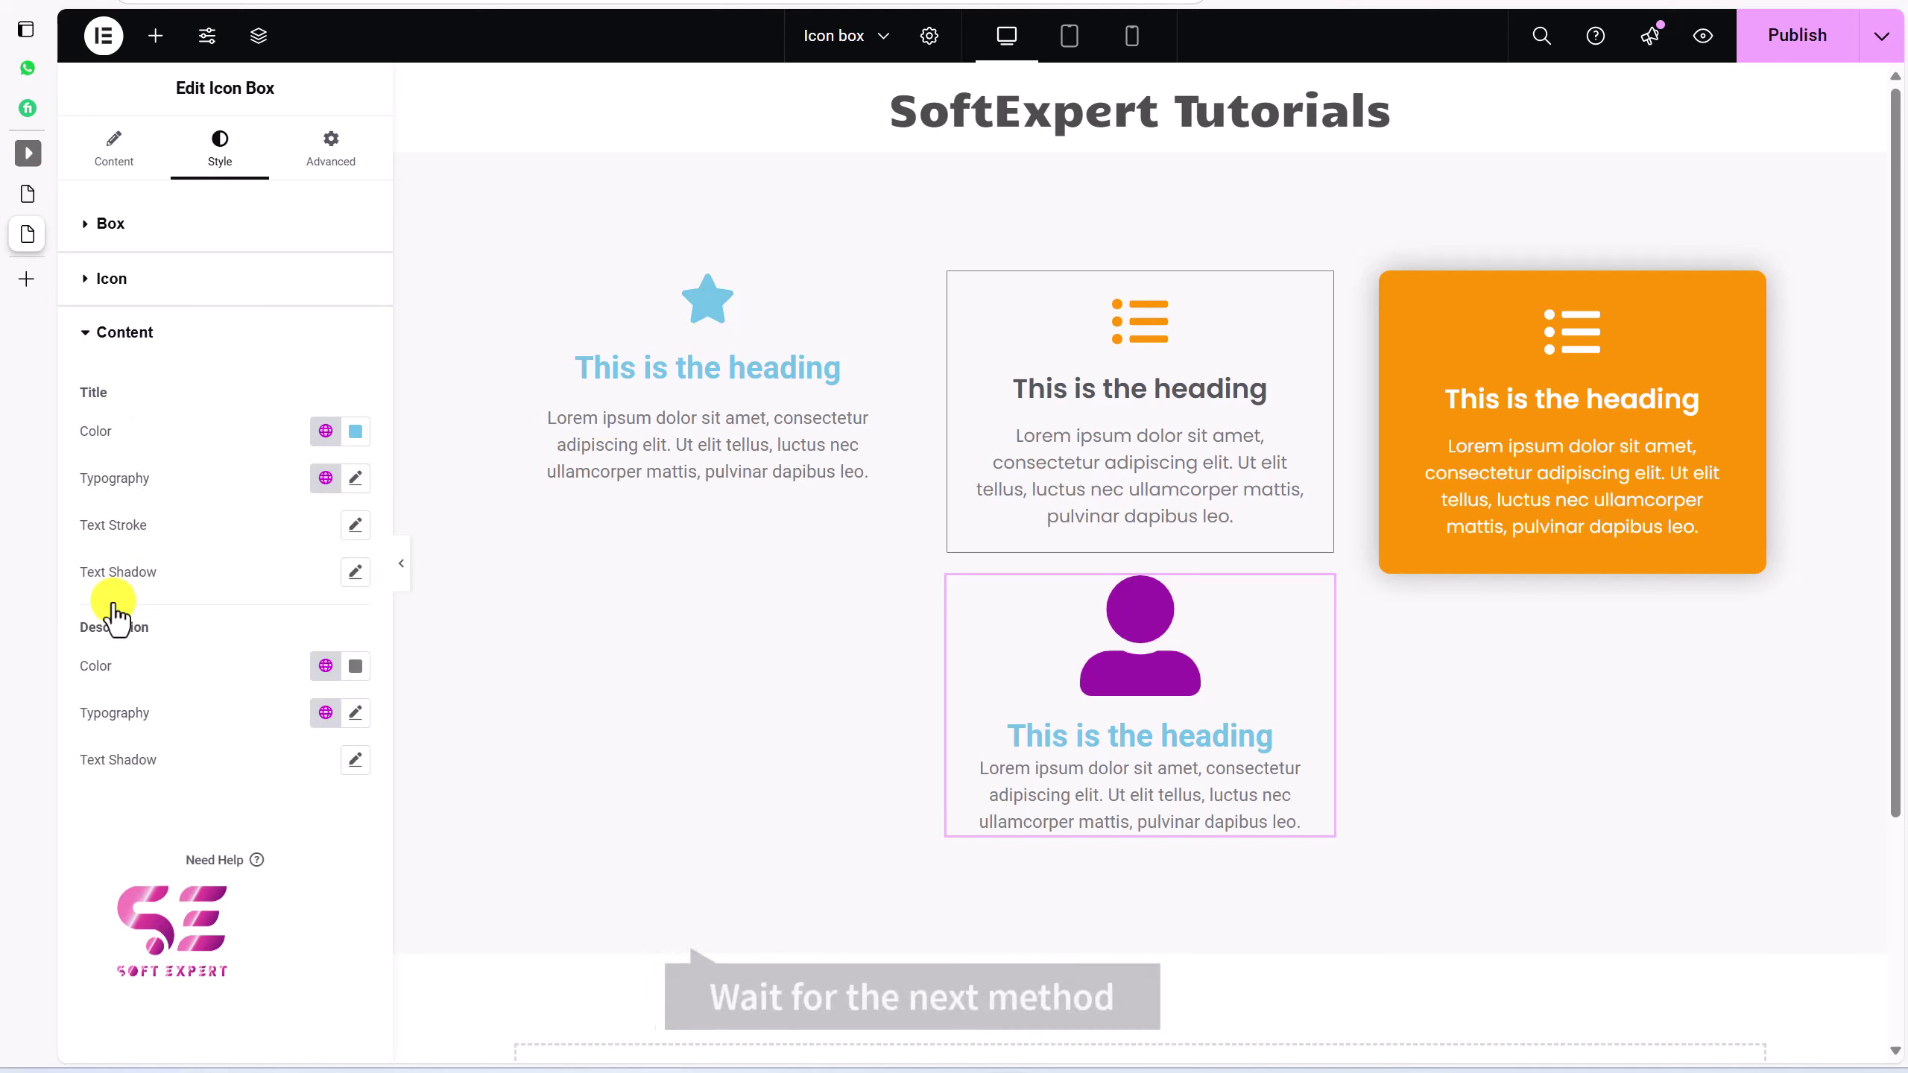
{"action": "left_click", "coordinate": [353, 431]}
{"action": "left_click_drag", "start_coordinate": [279, 530], "coordinate": [204, 668]}
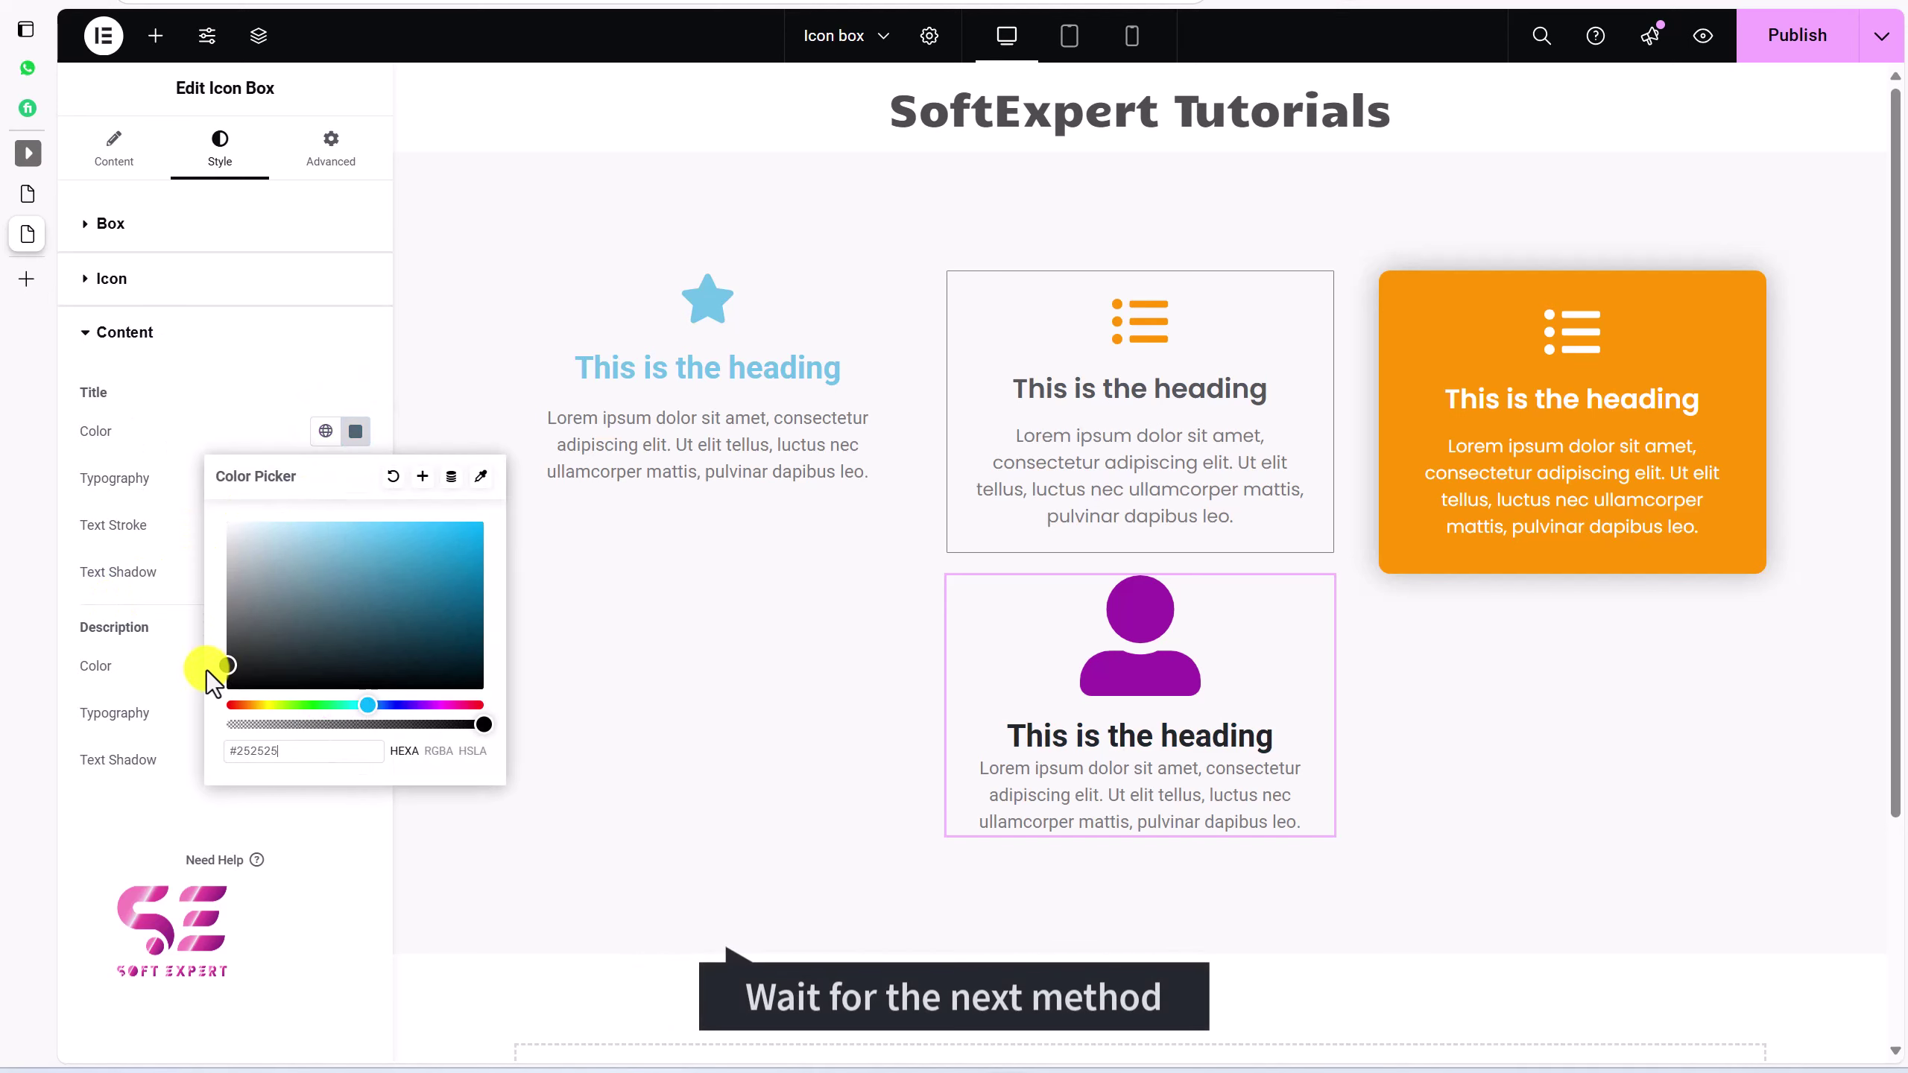
{"action": "left_click", "coordinate": [201, 461]}
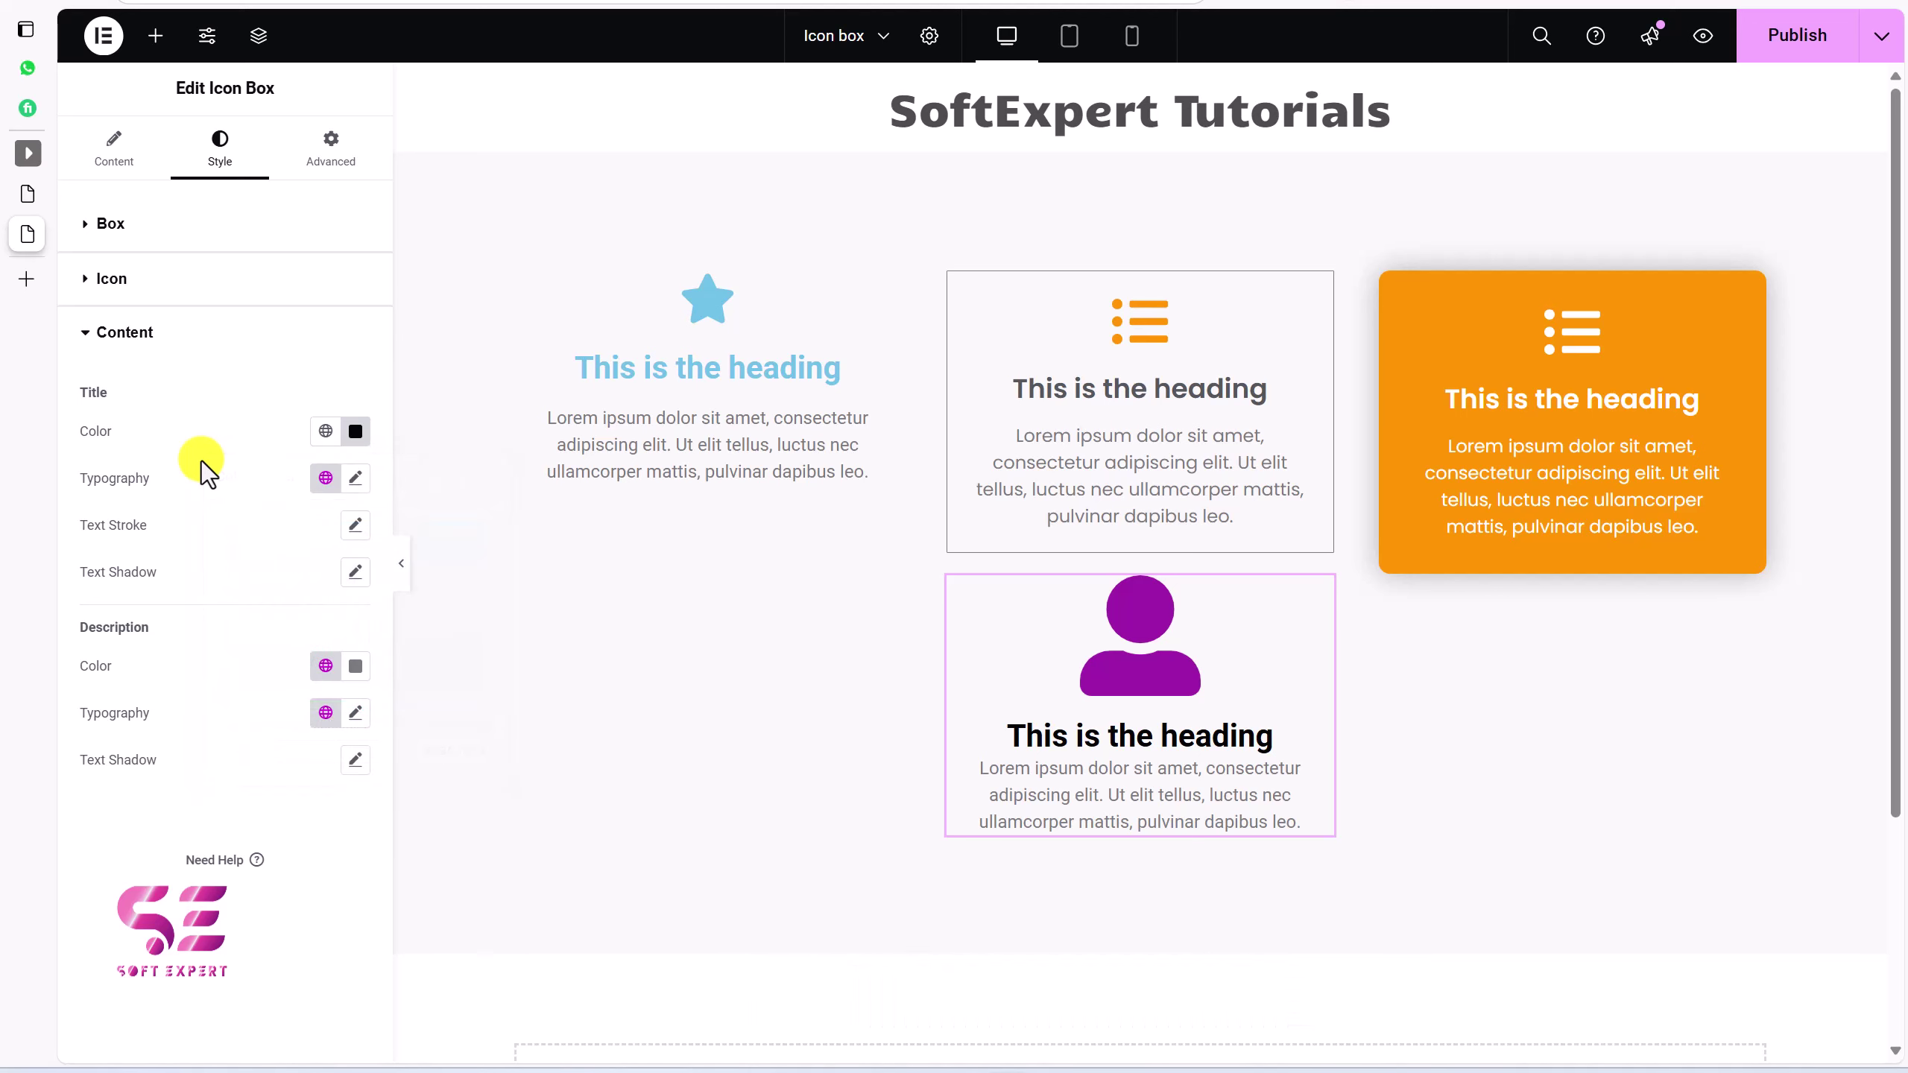
{"action": "left_click", "coordinate": [355, 665]}
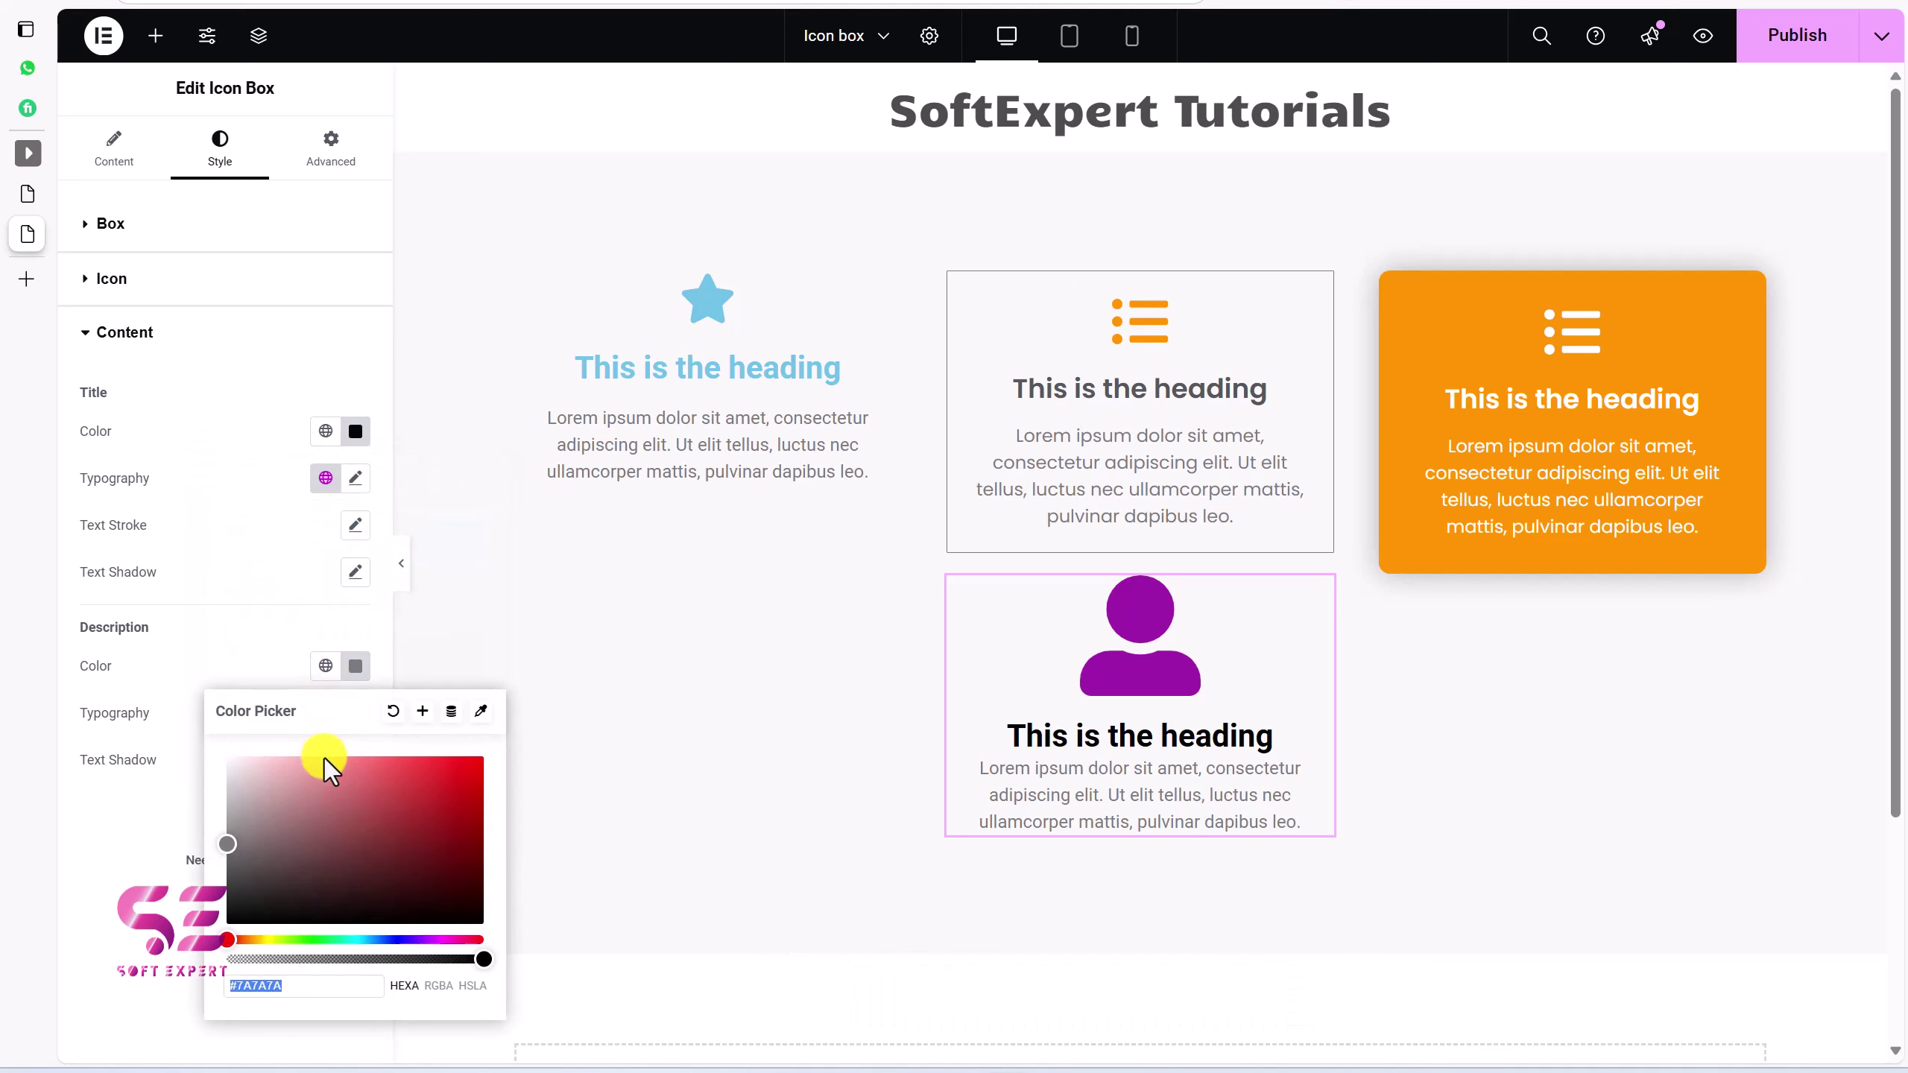
{"action": "left_click", "coordinate": [448, 763]}
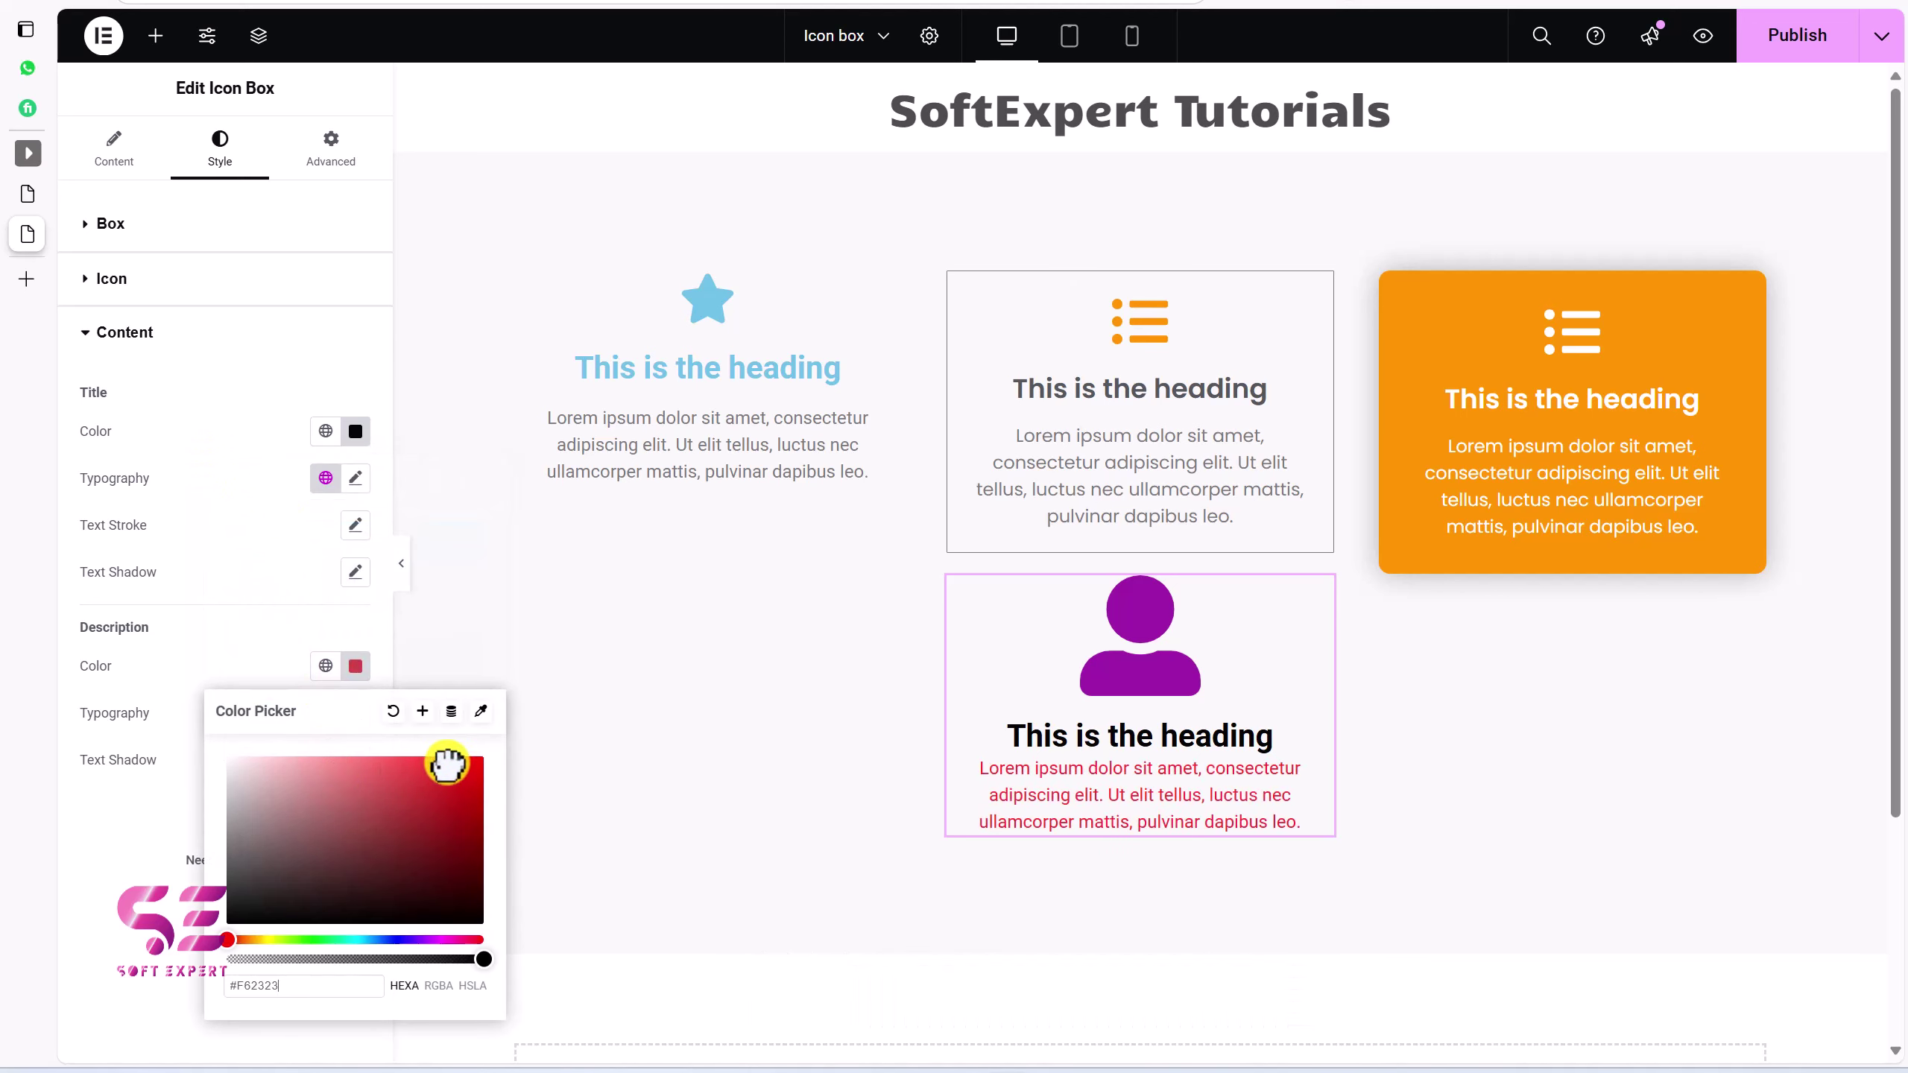
{"action": "left_click", "coordinate": [215, 585]}
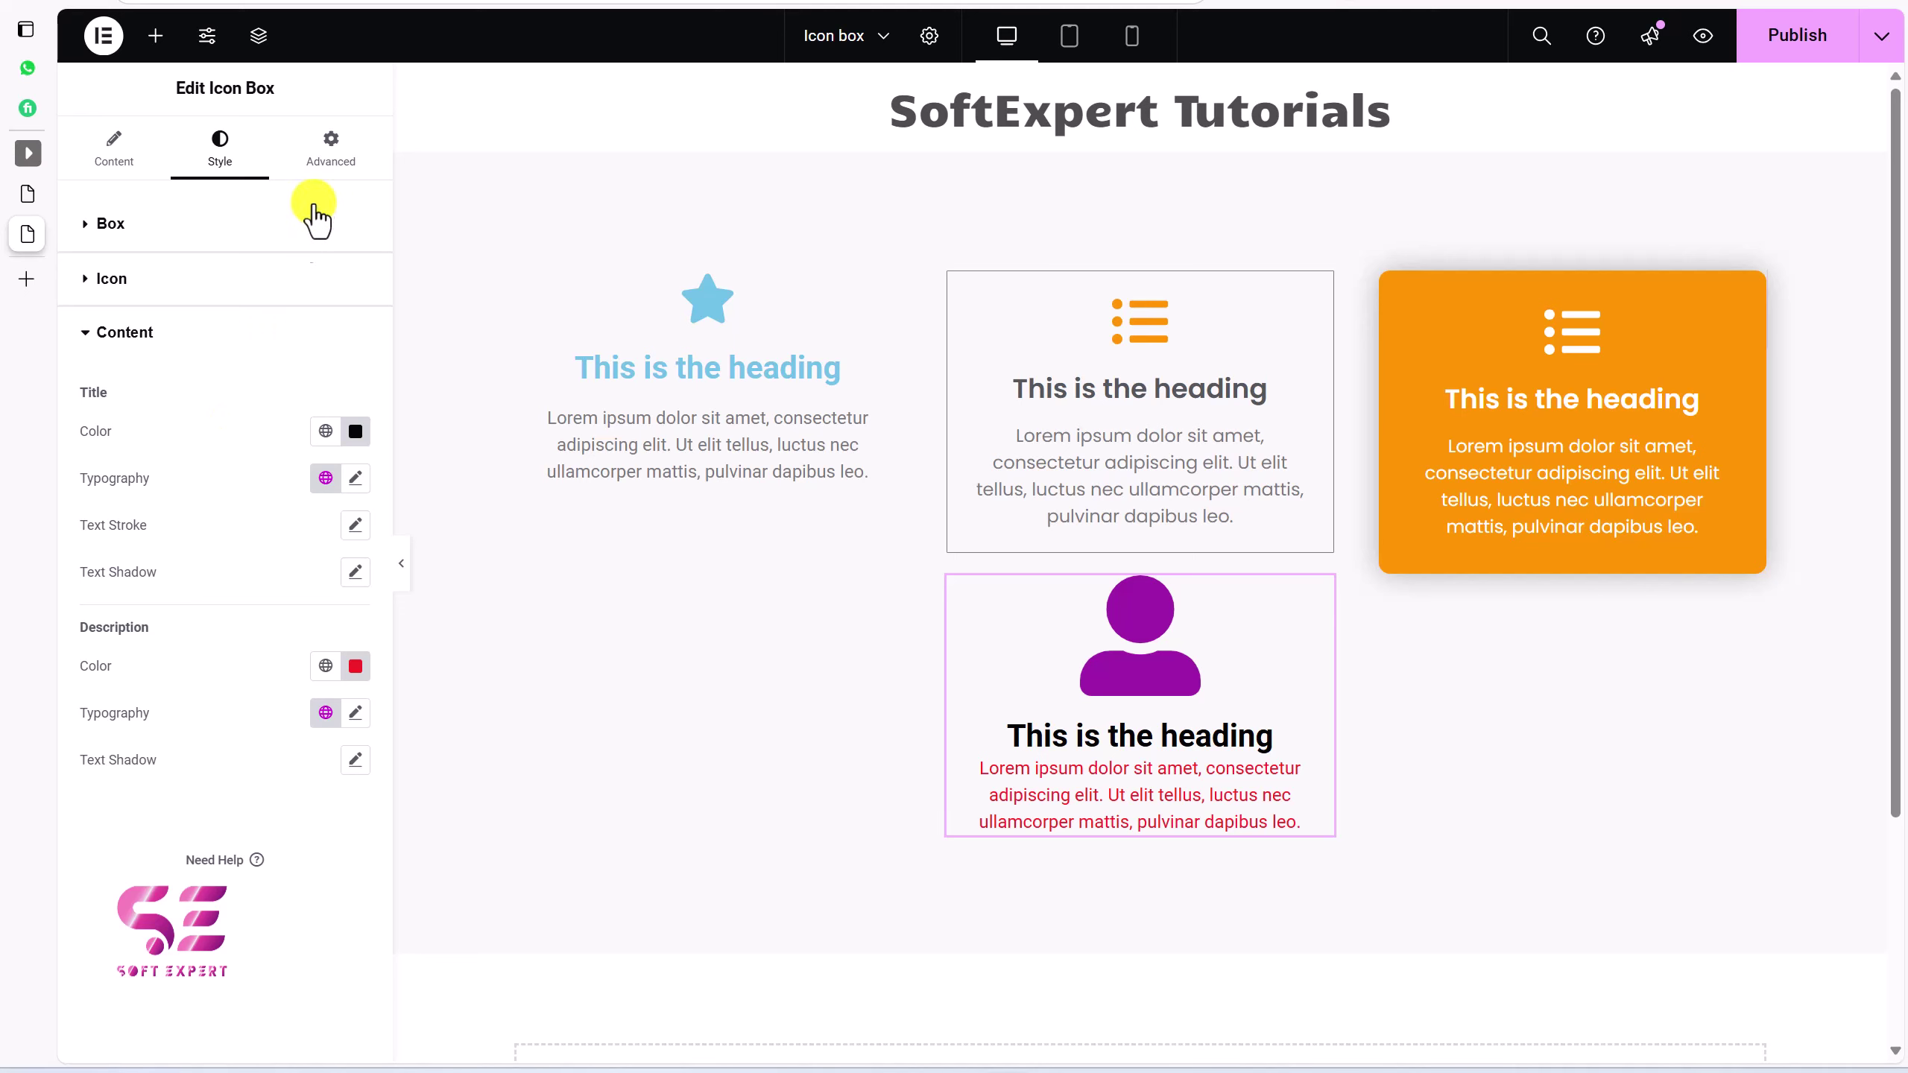
Set the new icon box's padding to 30 px on all four sides
{"action": "left_click", "coordinate": [330, 160]}
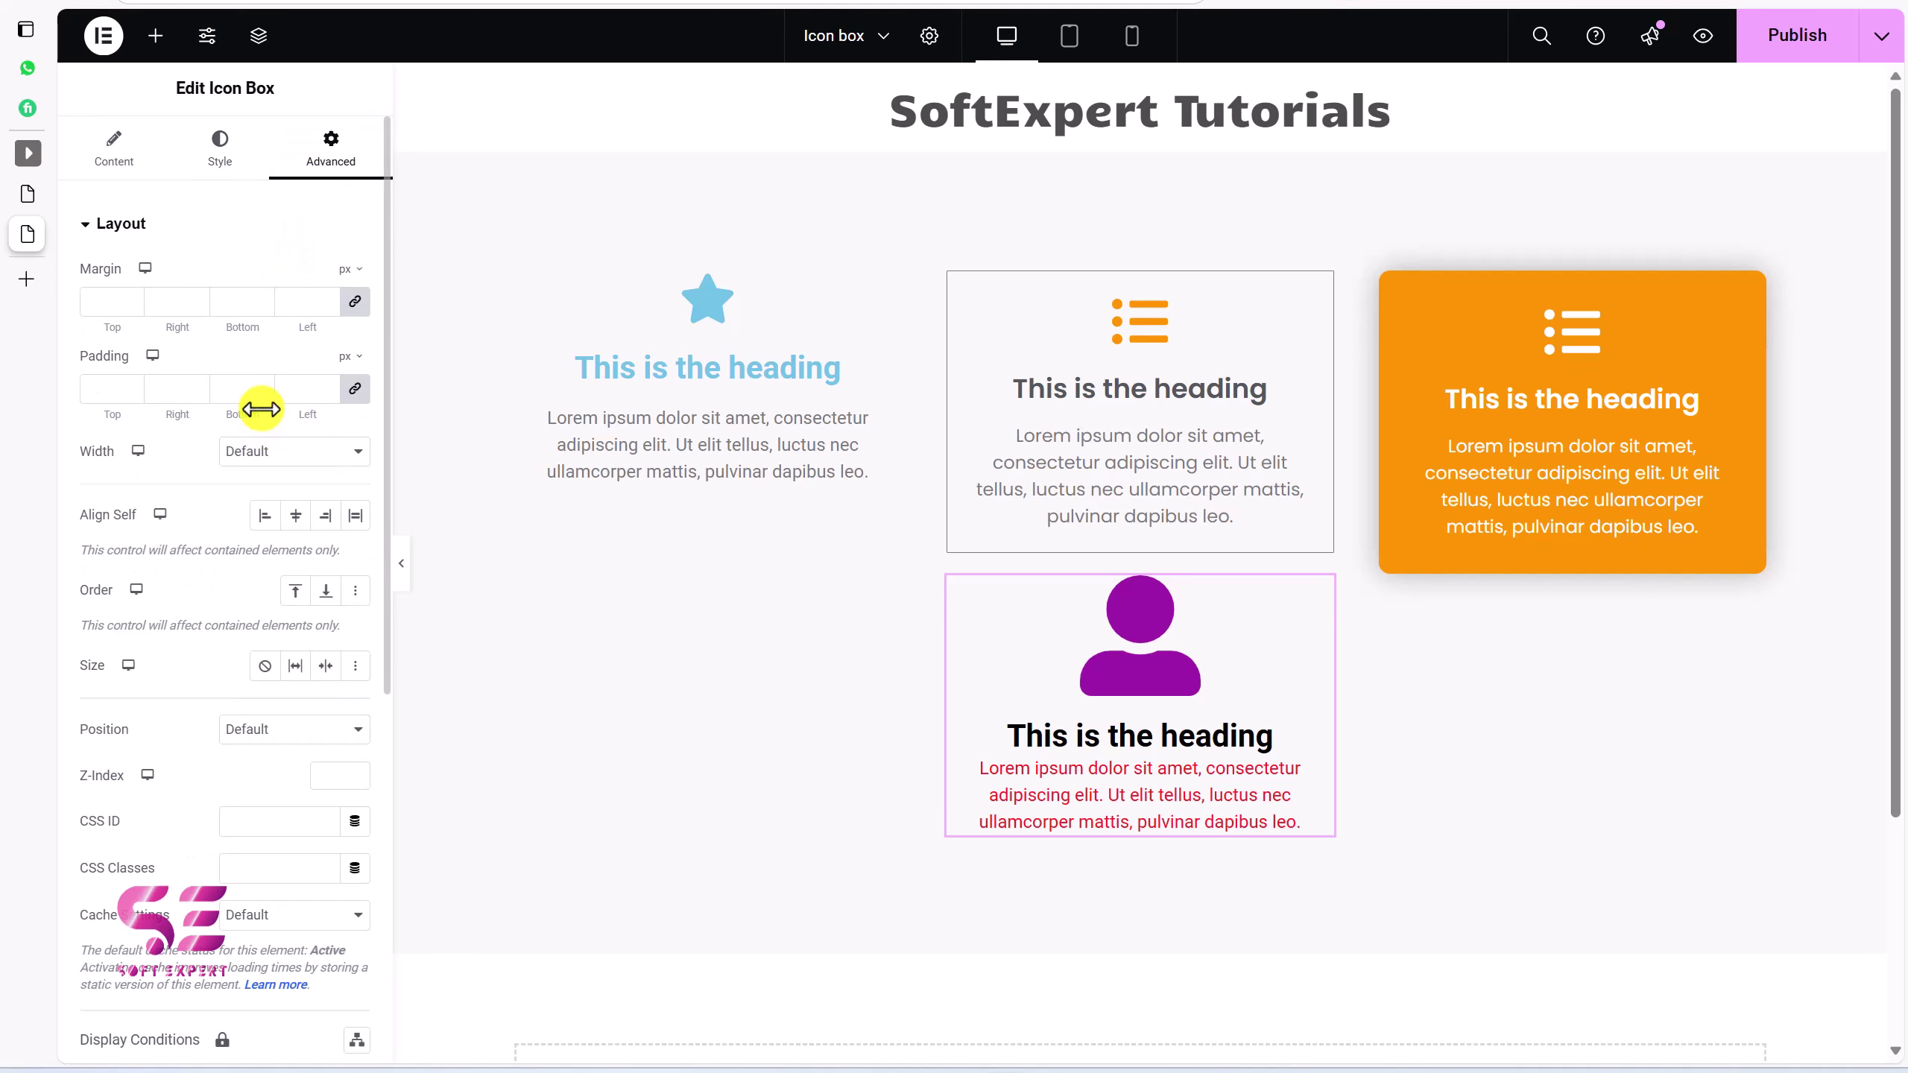
{"action": "left_click", "coordinate": [288, 384]}
{"action": "type", "text": "30"}
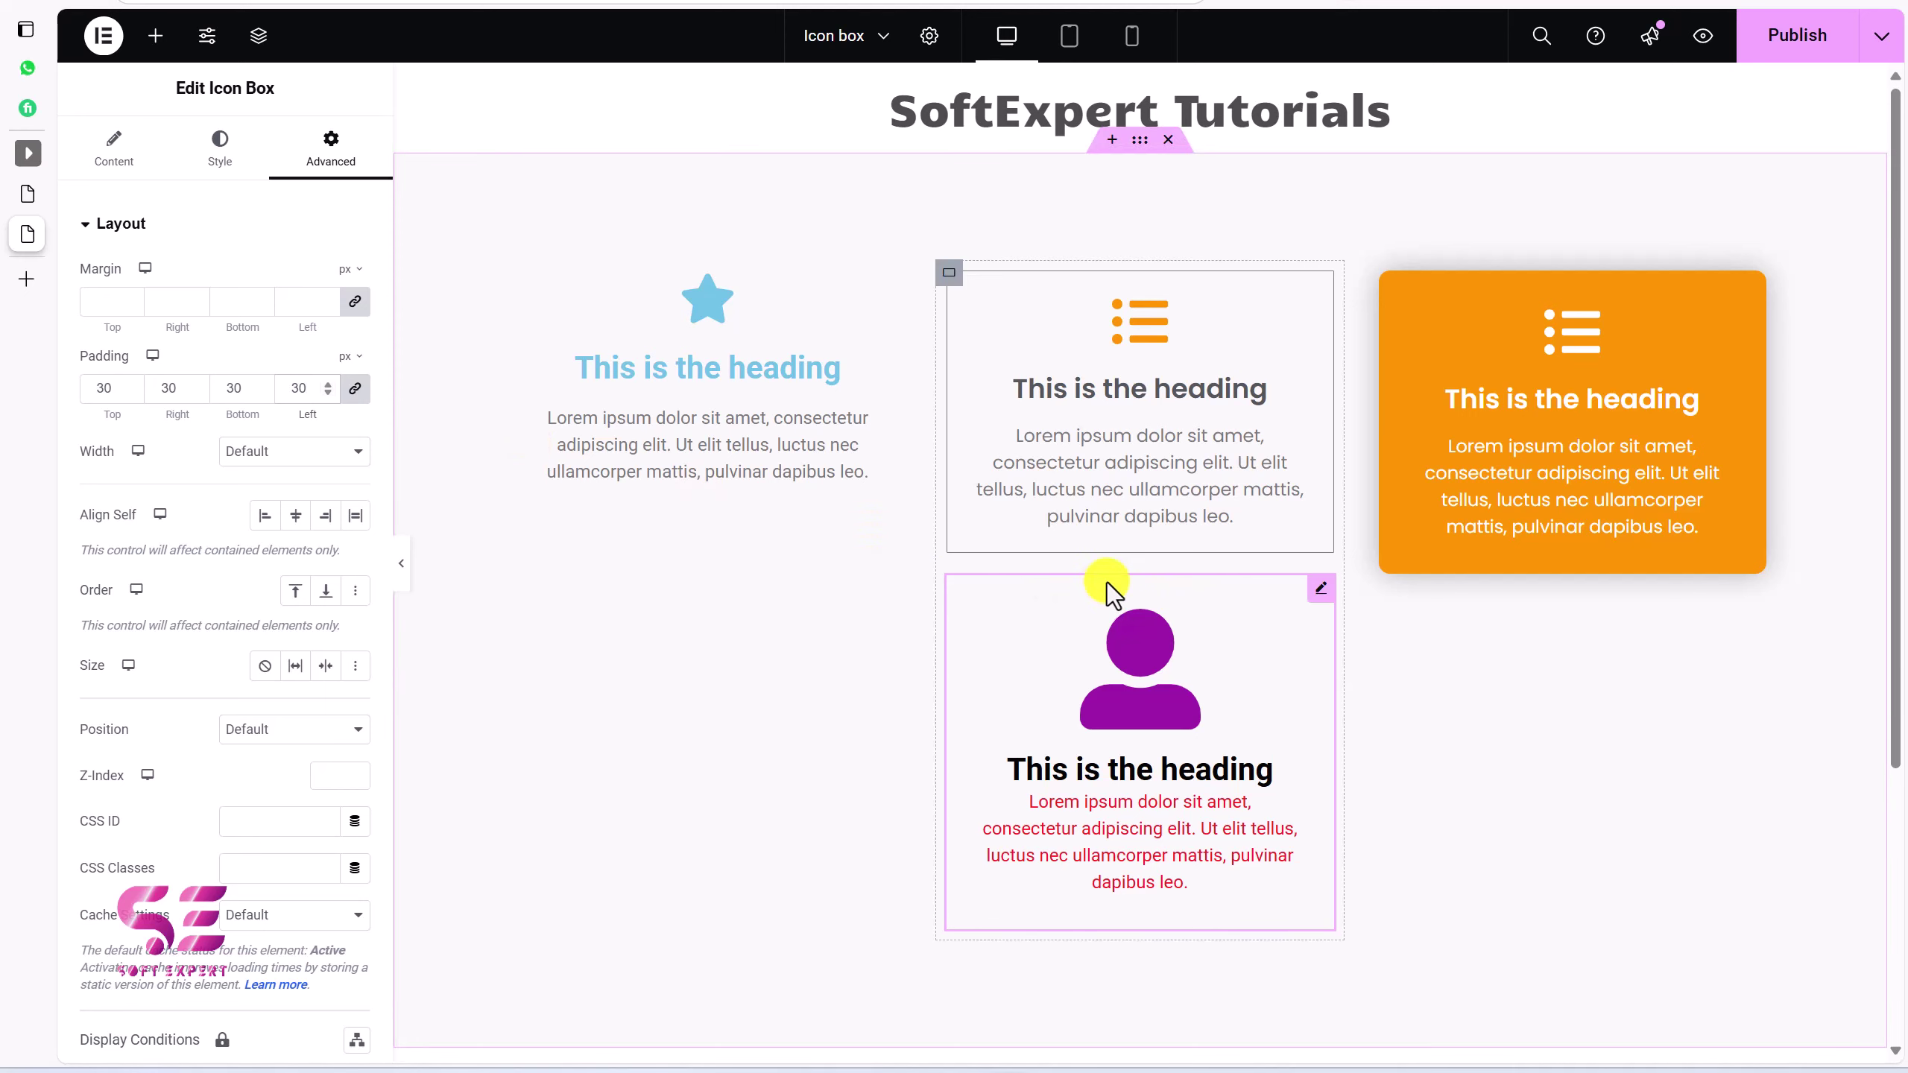
Give the new icon box a classic background, try red as its color, and set the color to white
{"action": "scroll", "coordinate": [227, 575], "scroll_direction": "down", "scroll_amount": 6}
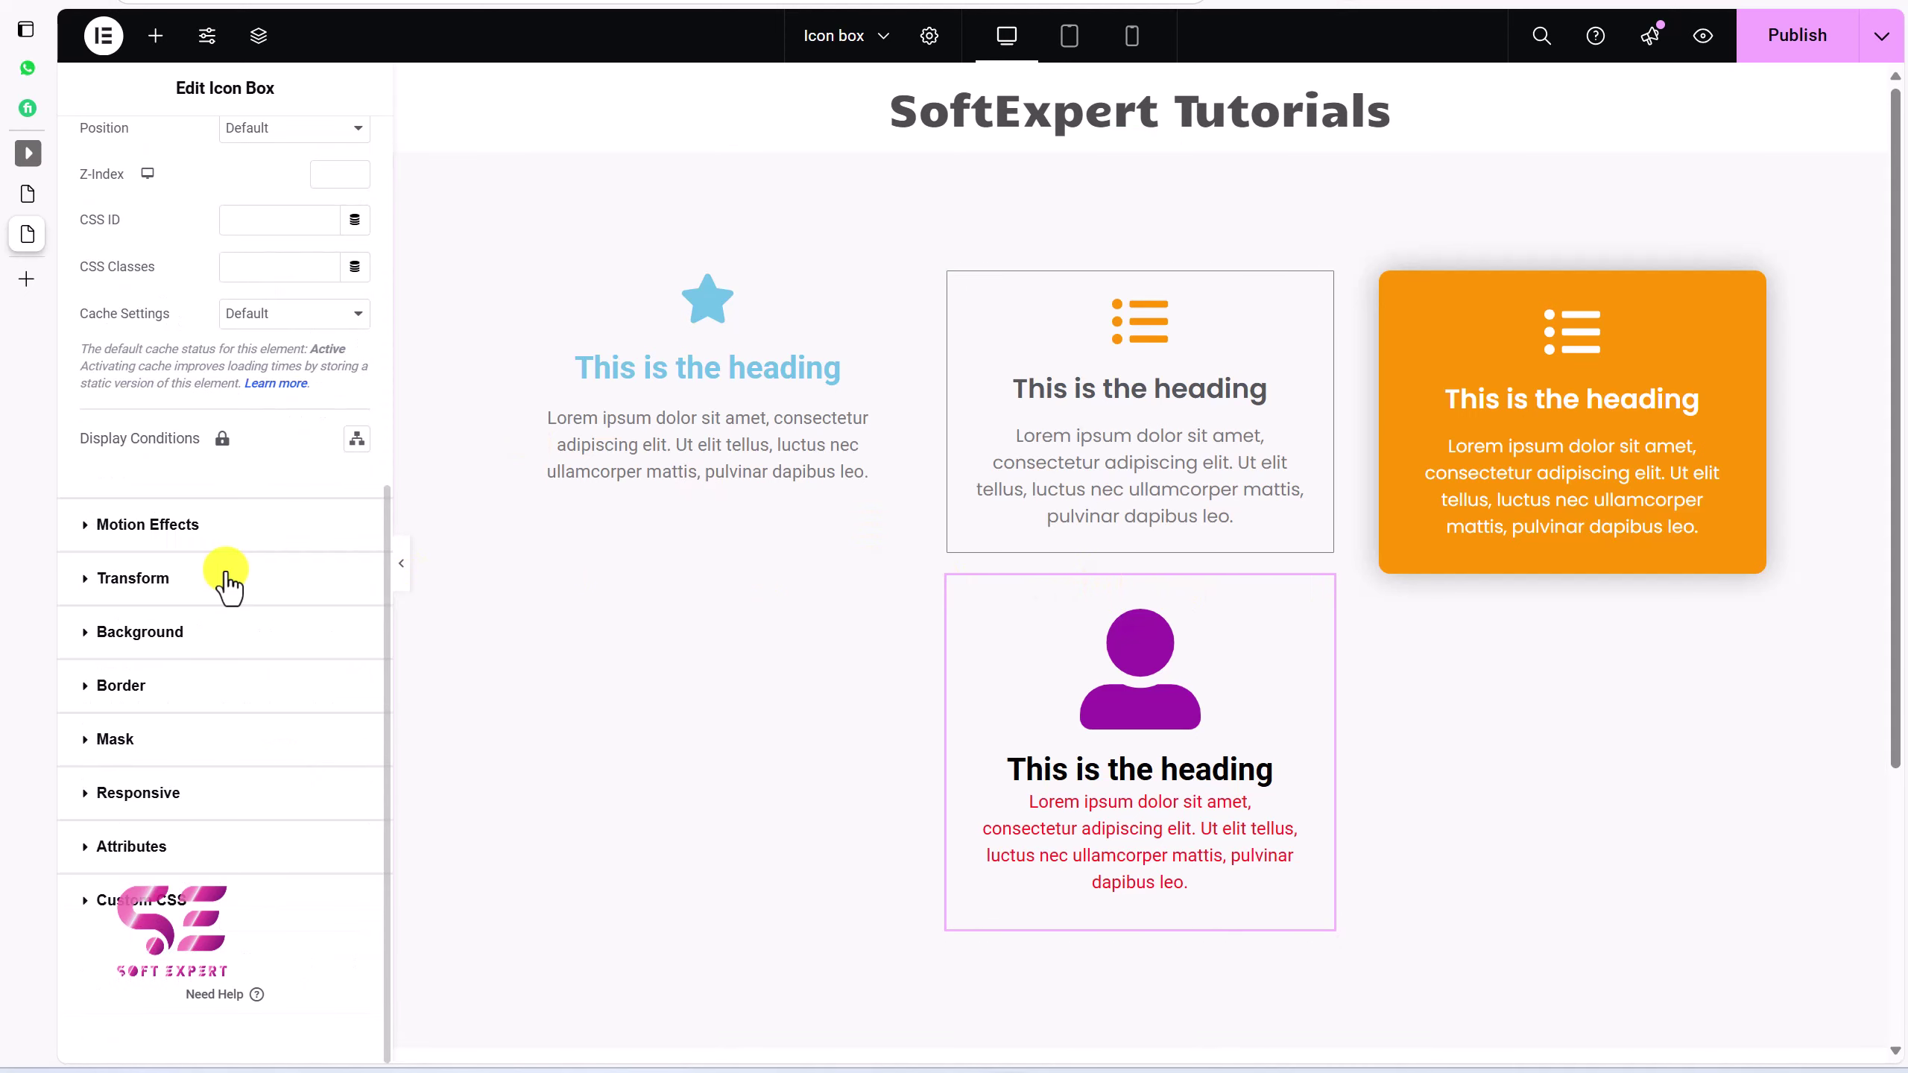
{"action": "left_click", "coordinate": [136, 633]}
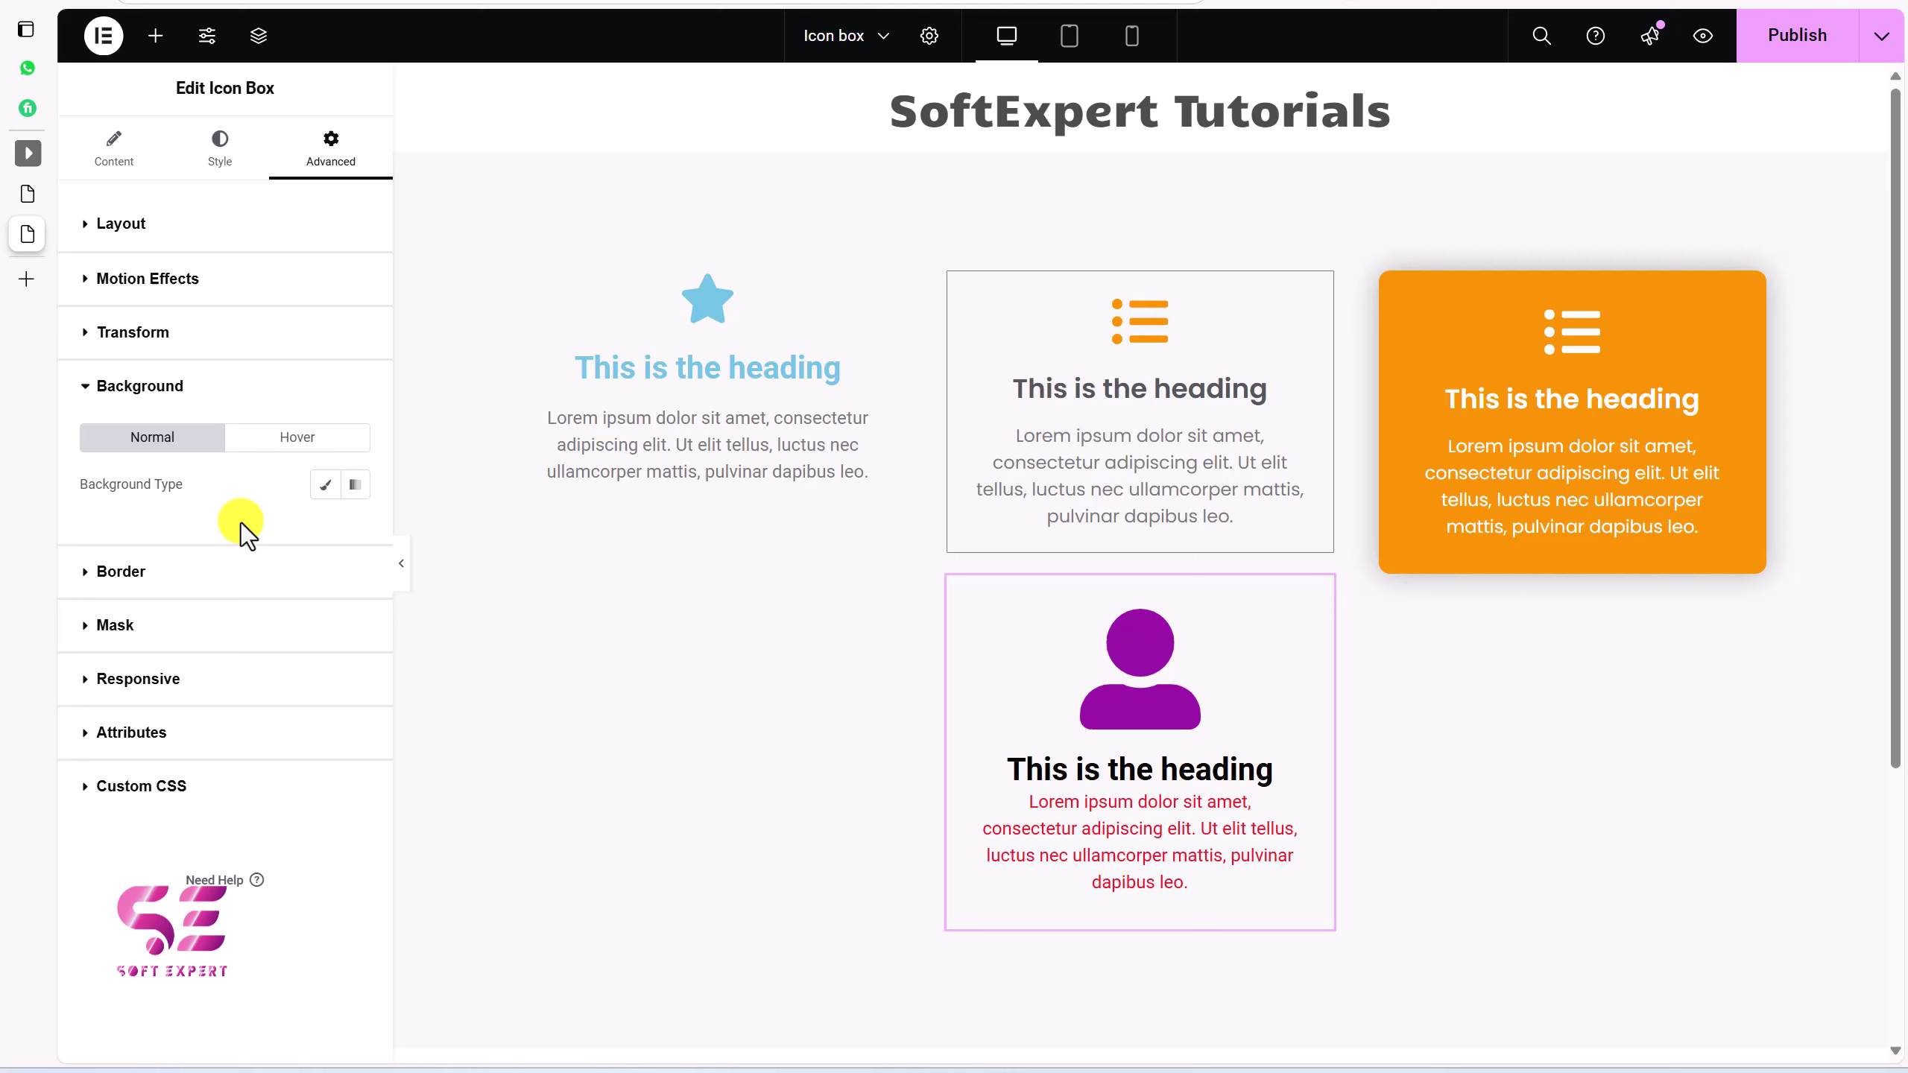
{"action": "left_click", "coordinate": [319, 486]}
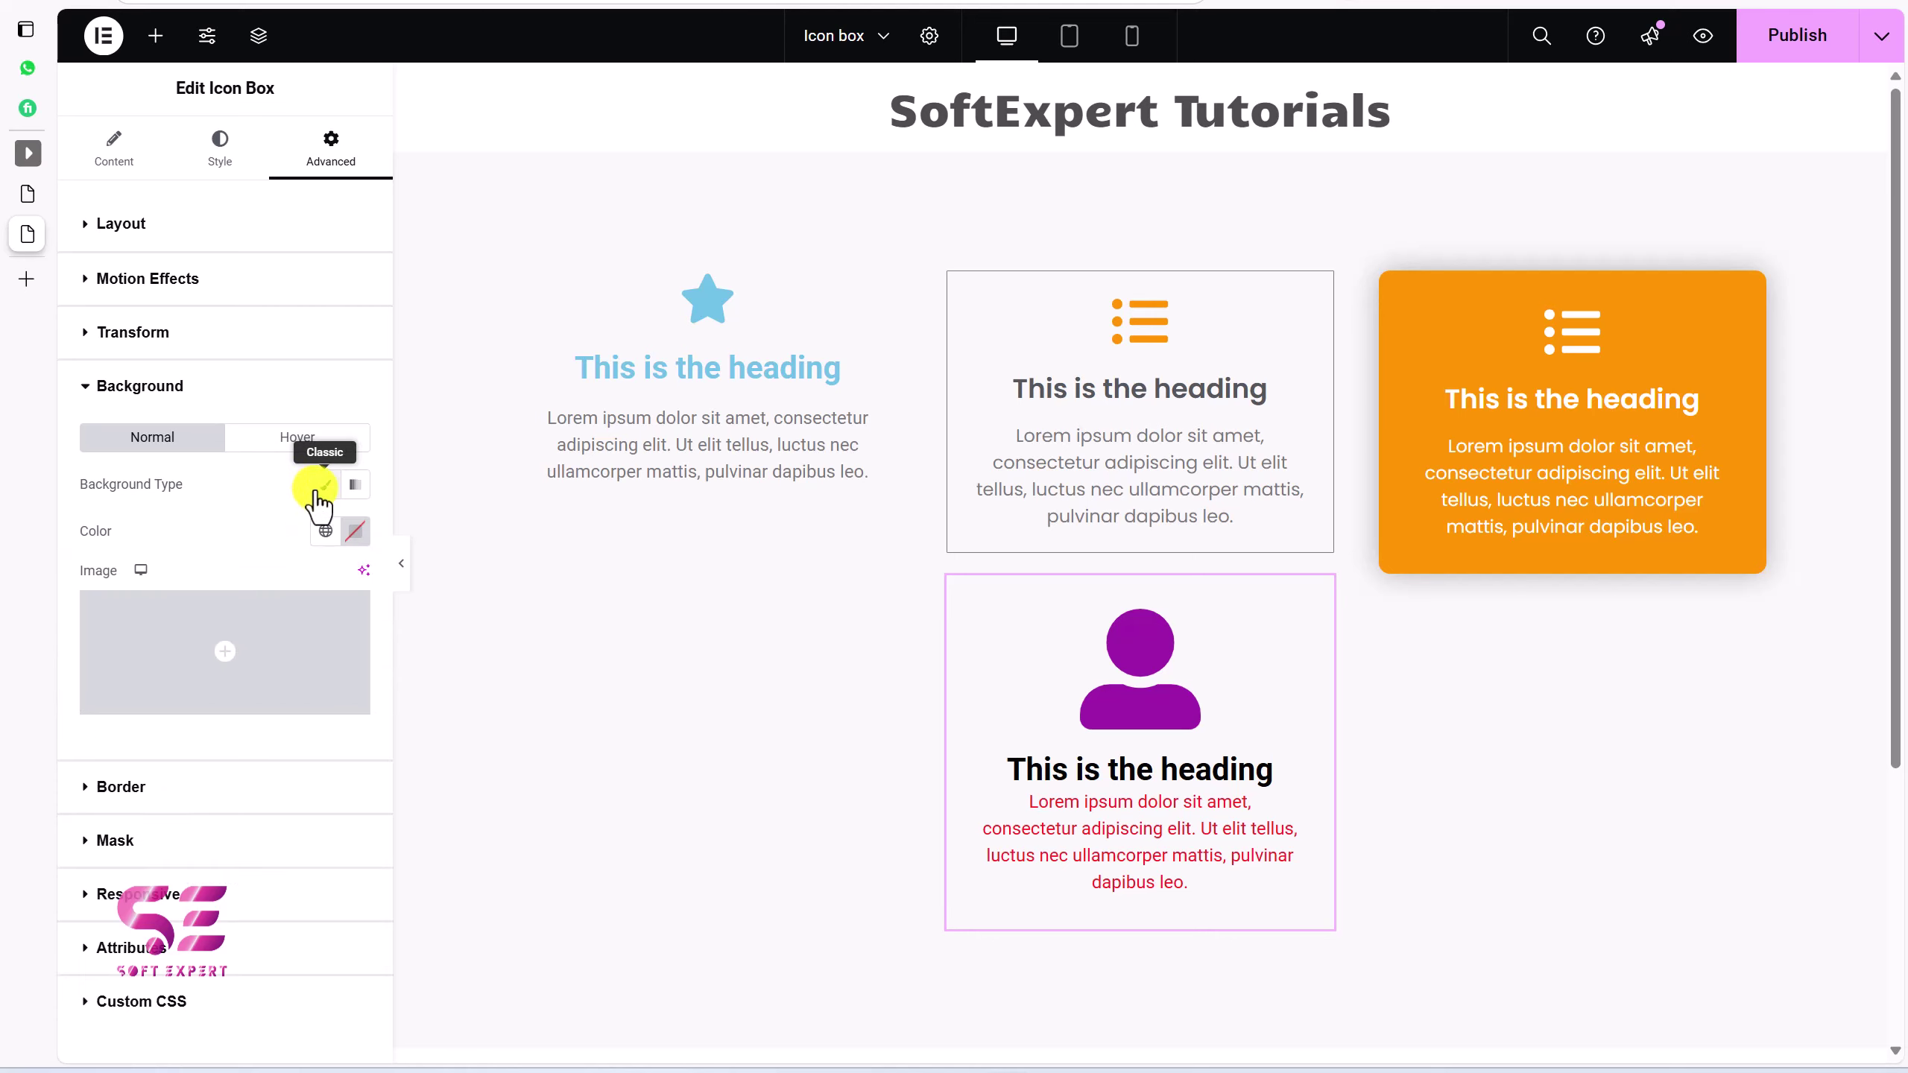
{"action": "left_click", "coordinate": [356, 530]}
{"action": "left_click_drag", "start_coordinate": [439, 630], "coordinate": [489, 615]}
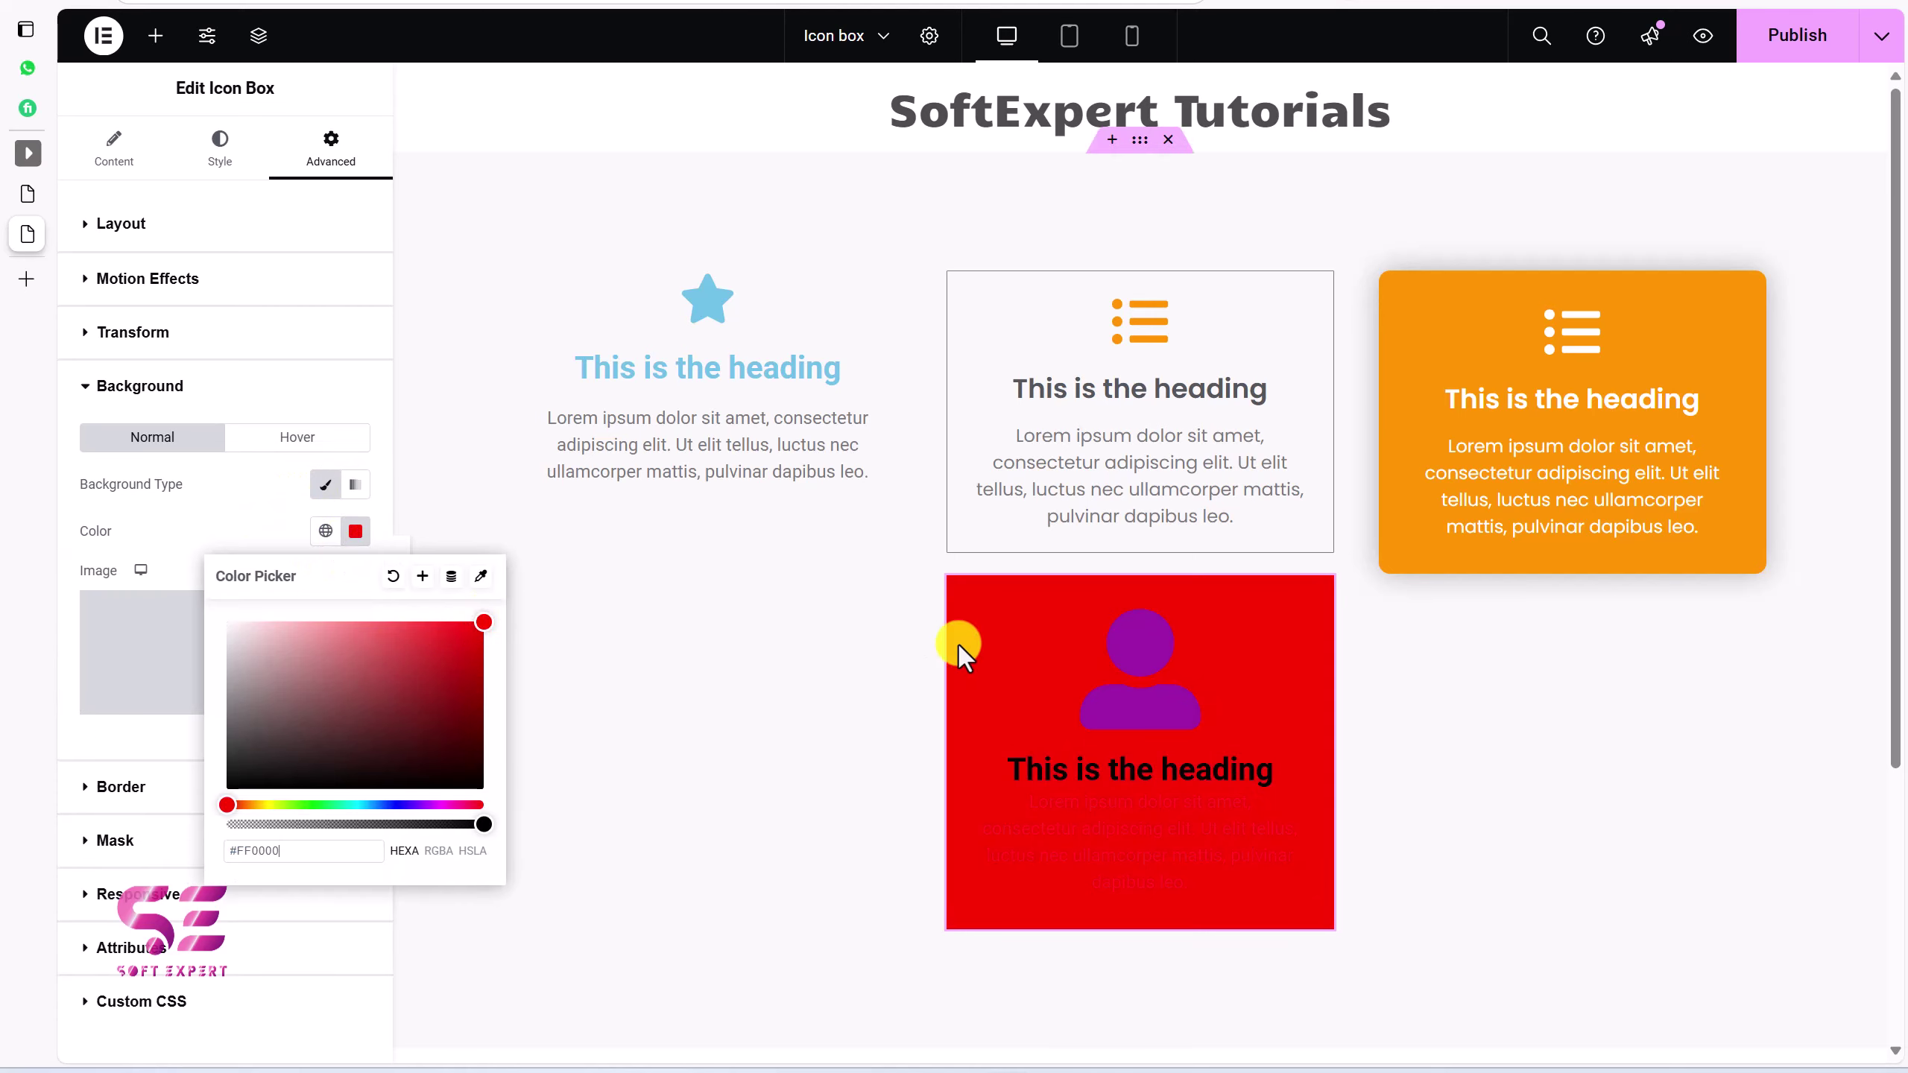
{"action": "left_click_drag", "start_coordinate": [375, 661], "coordinate": [213, 610]}
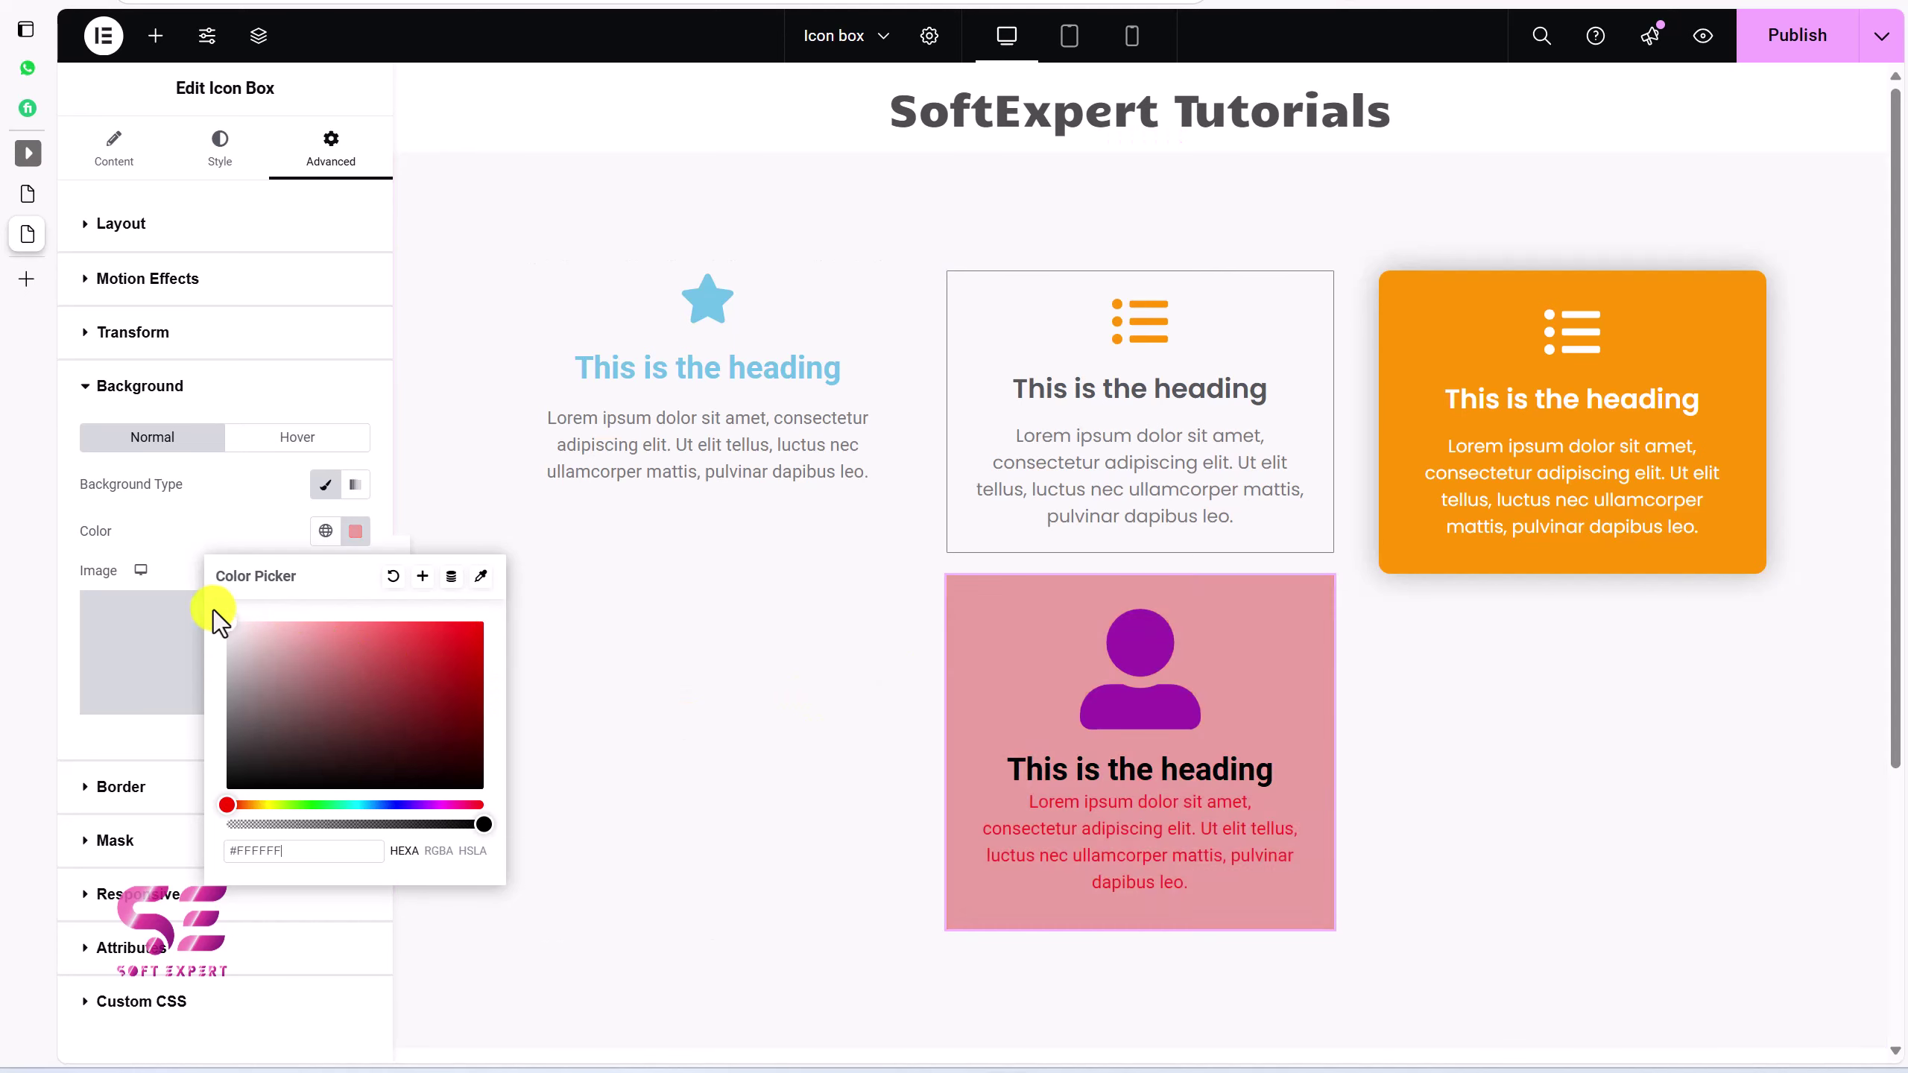
{"action": "left_click", "coordinate": [244, 520]}
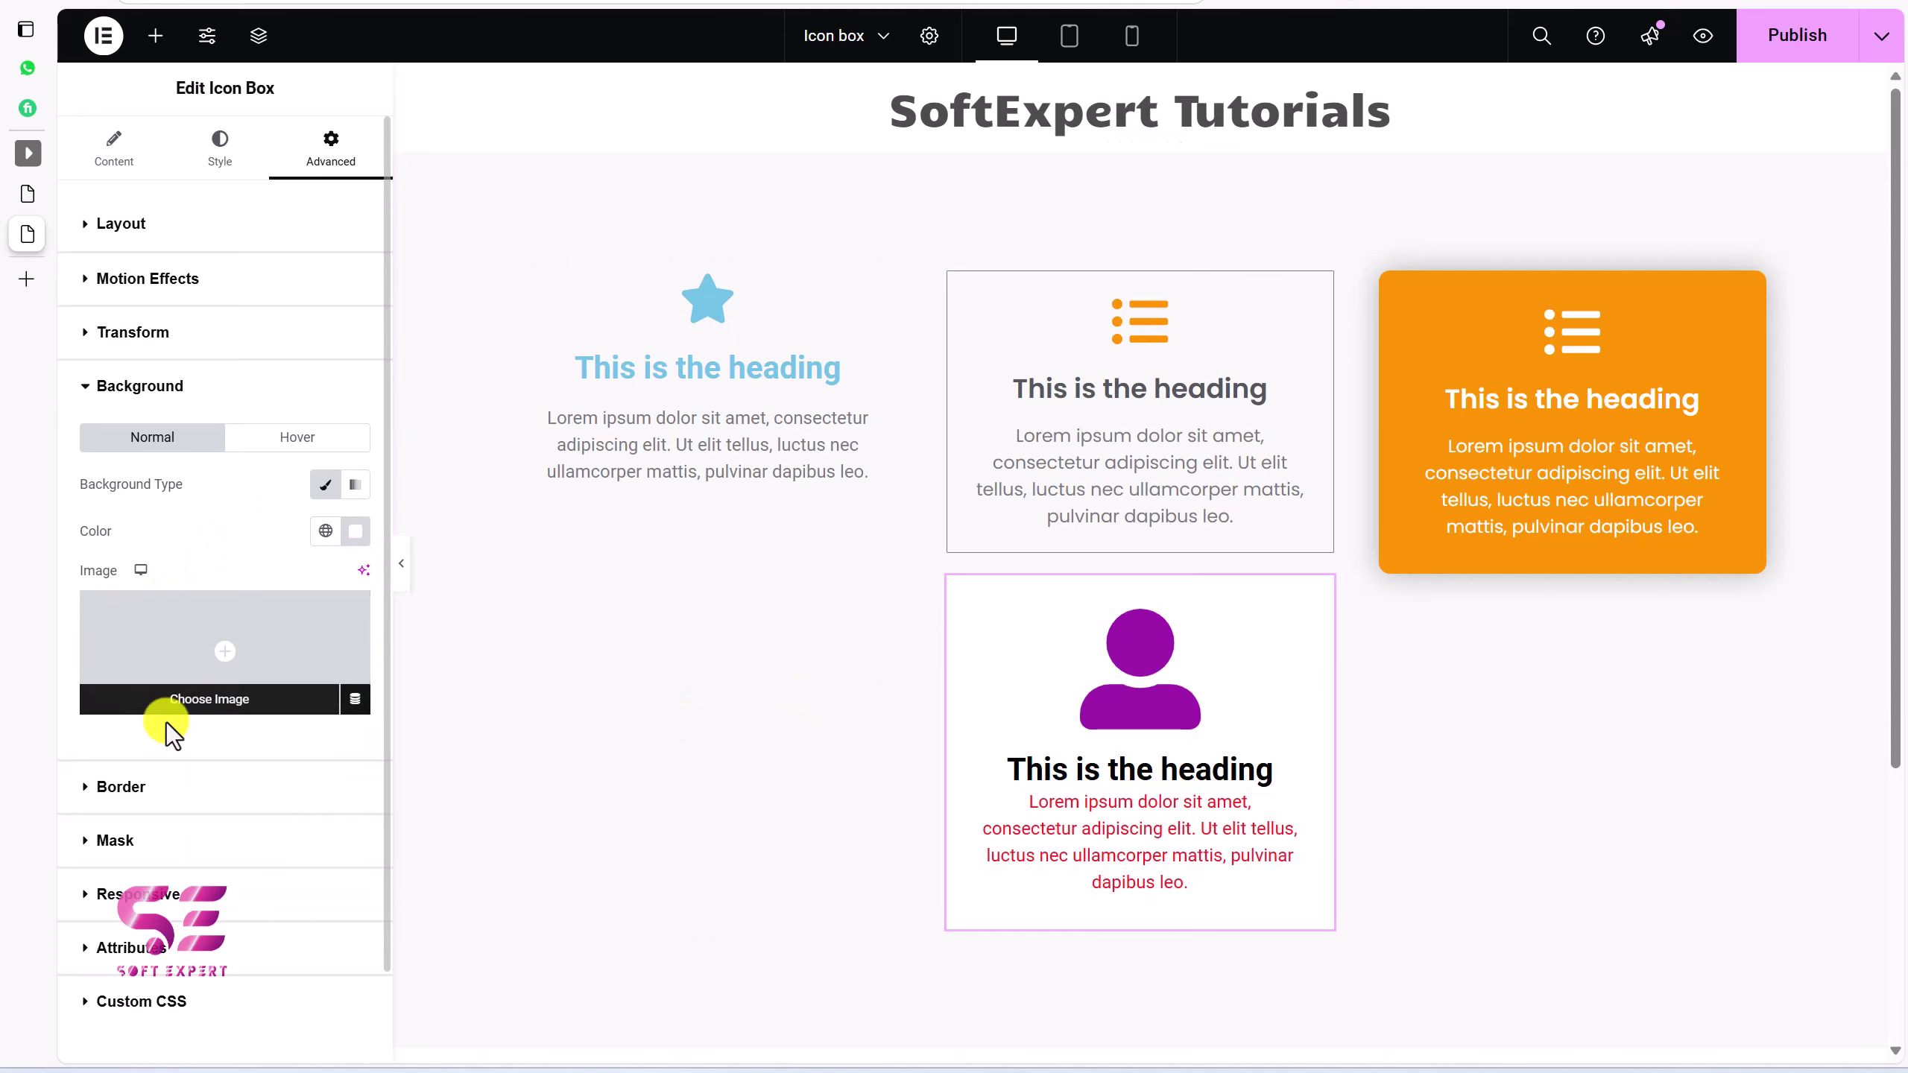
Add a solid 2 px border in bright green around the new icon box
{"action": "left_click", "coordinate": [136, 786]}
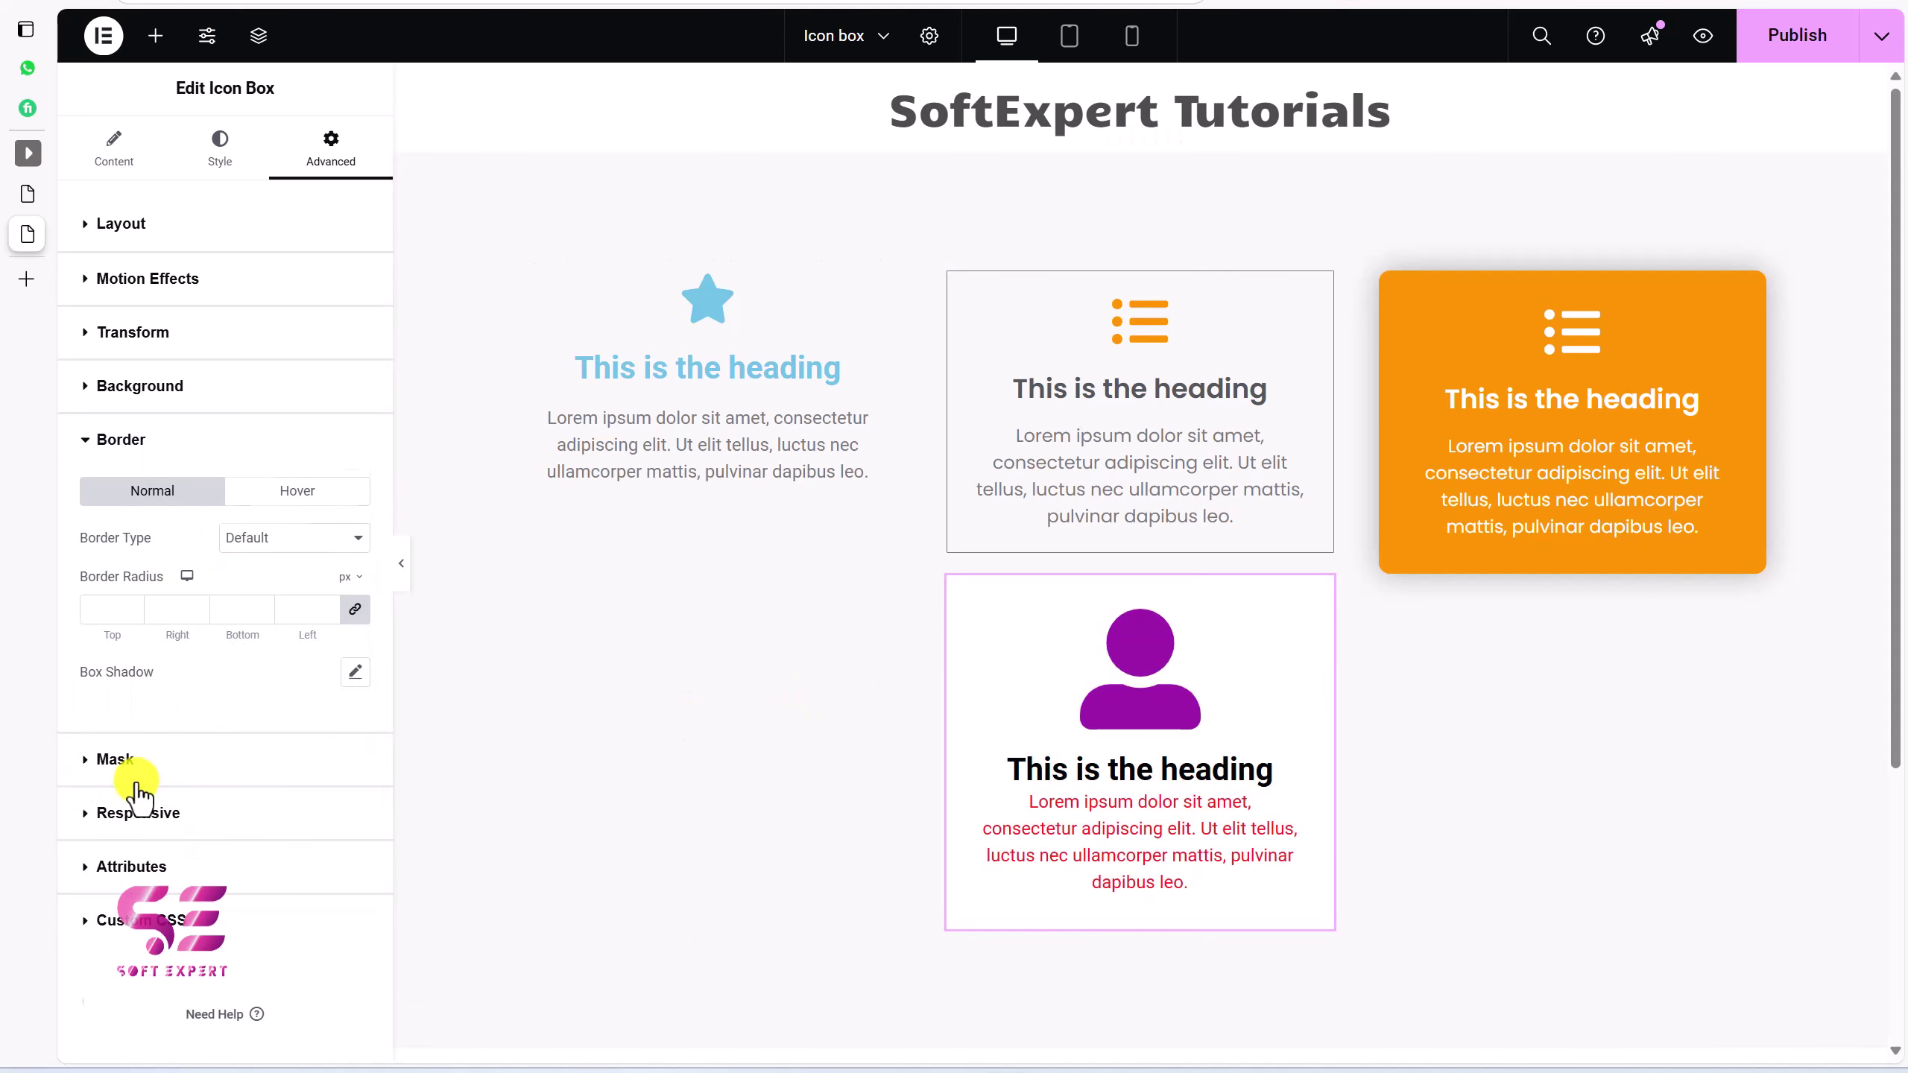
{"action": "left_click", "coordinate": [300, 545]}
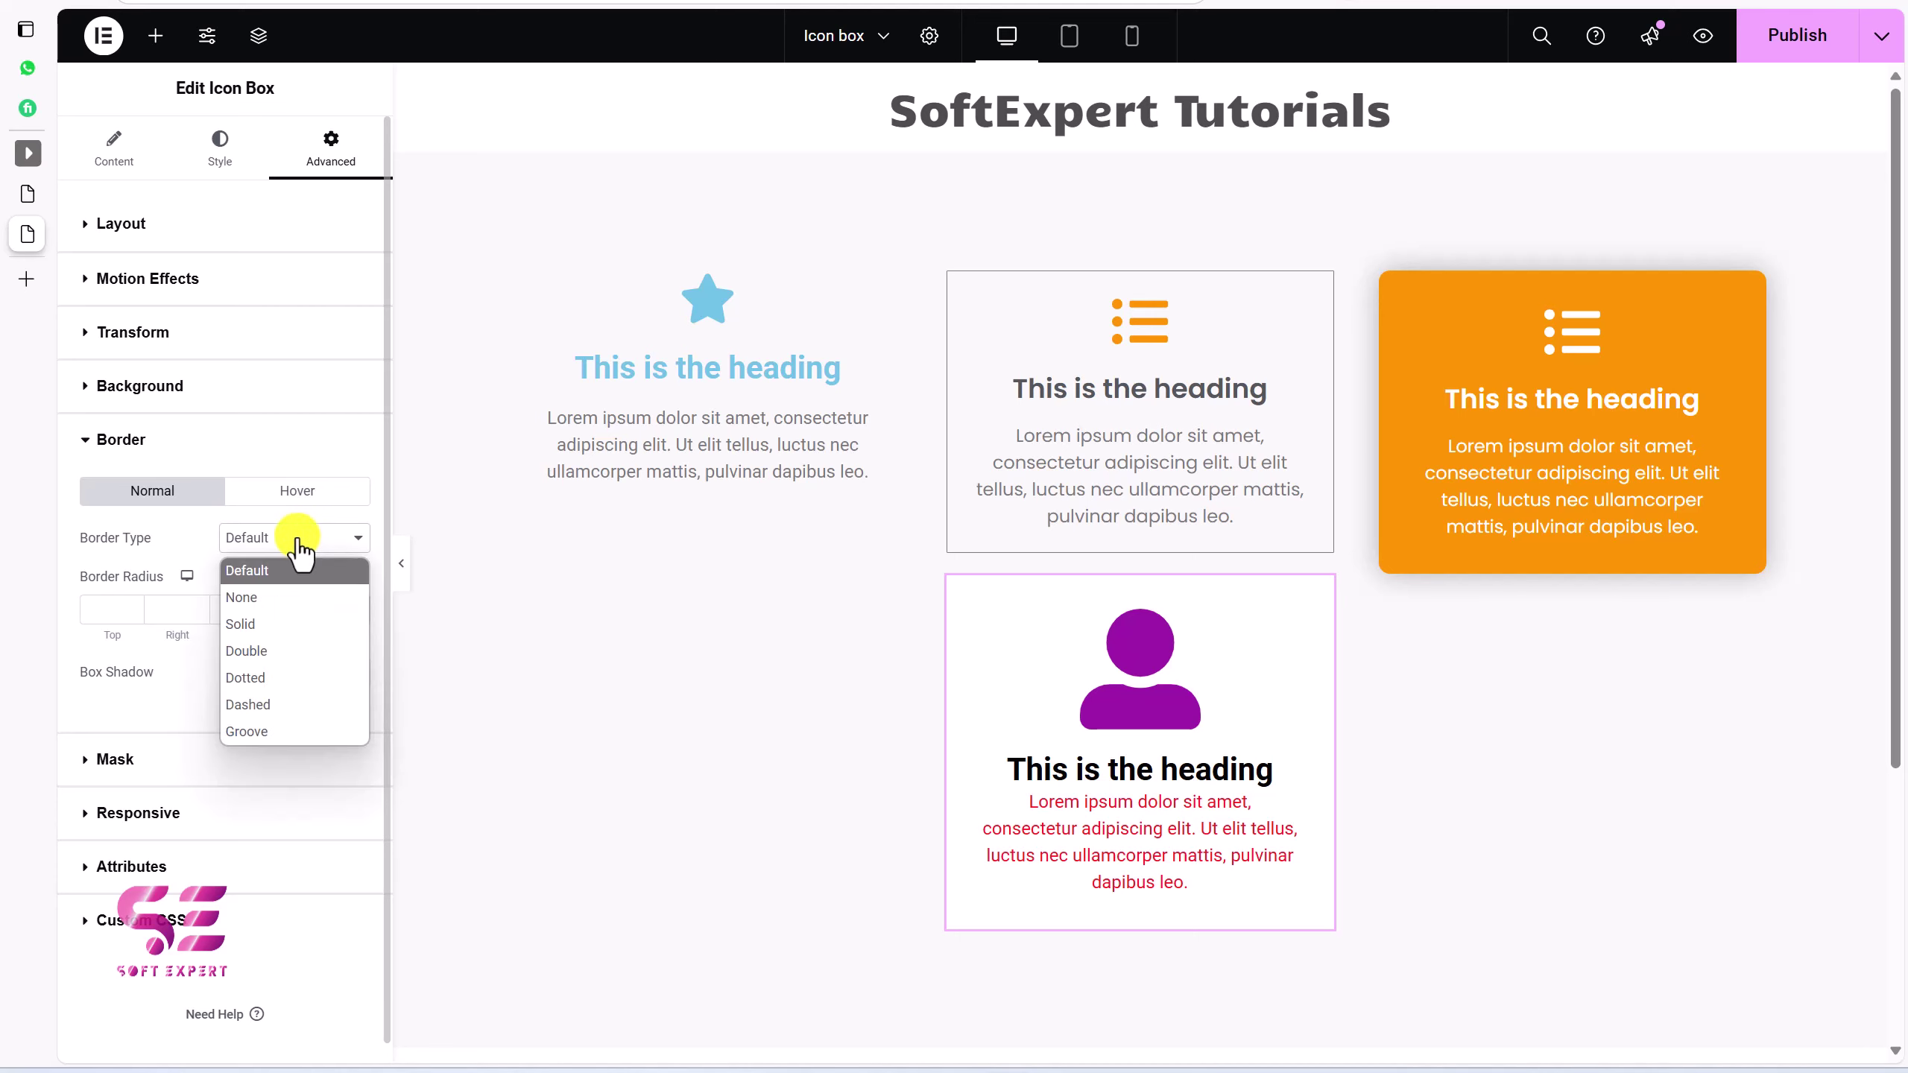
{"action": "left_click", "coordinate": [250, 619]}
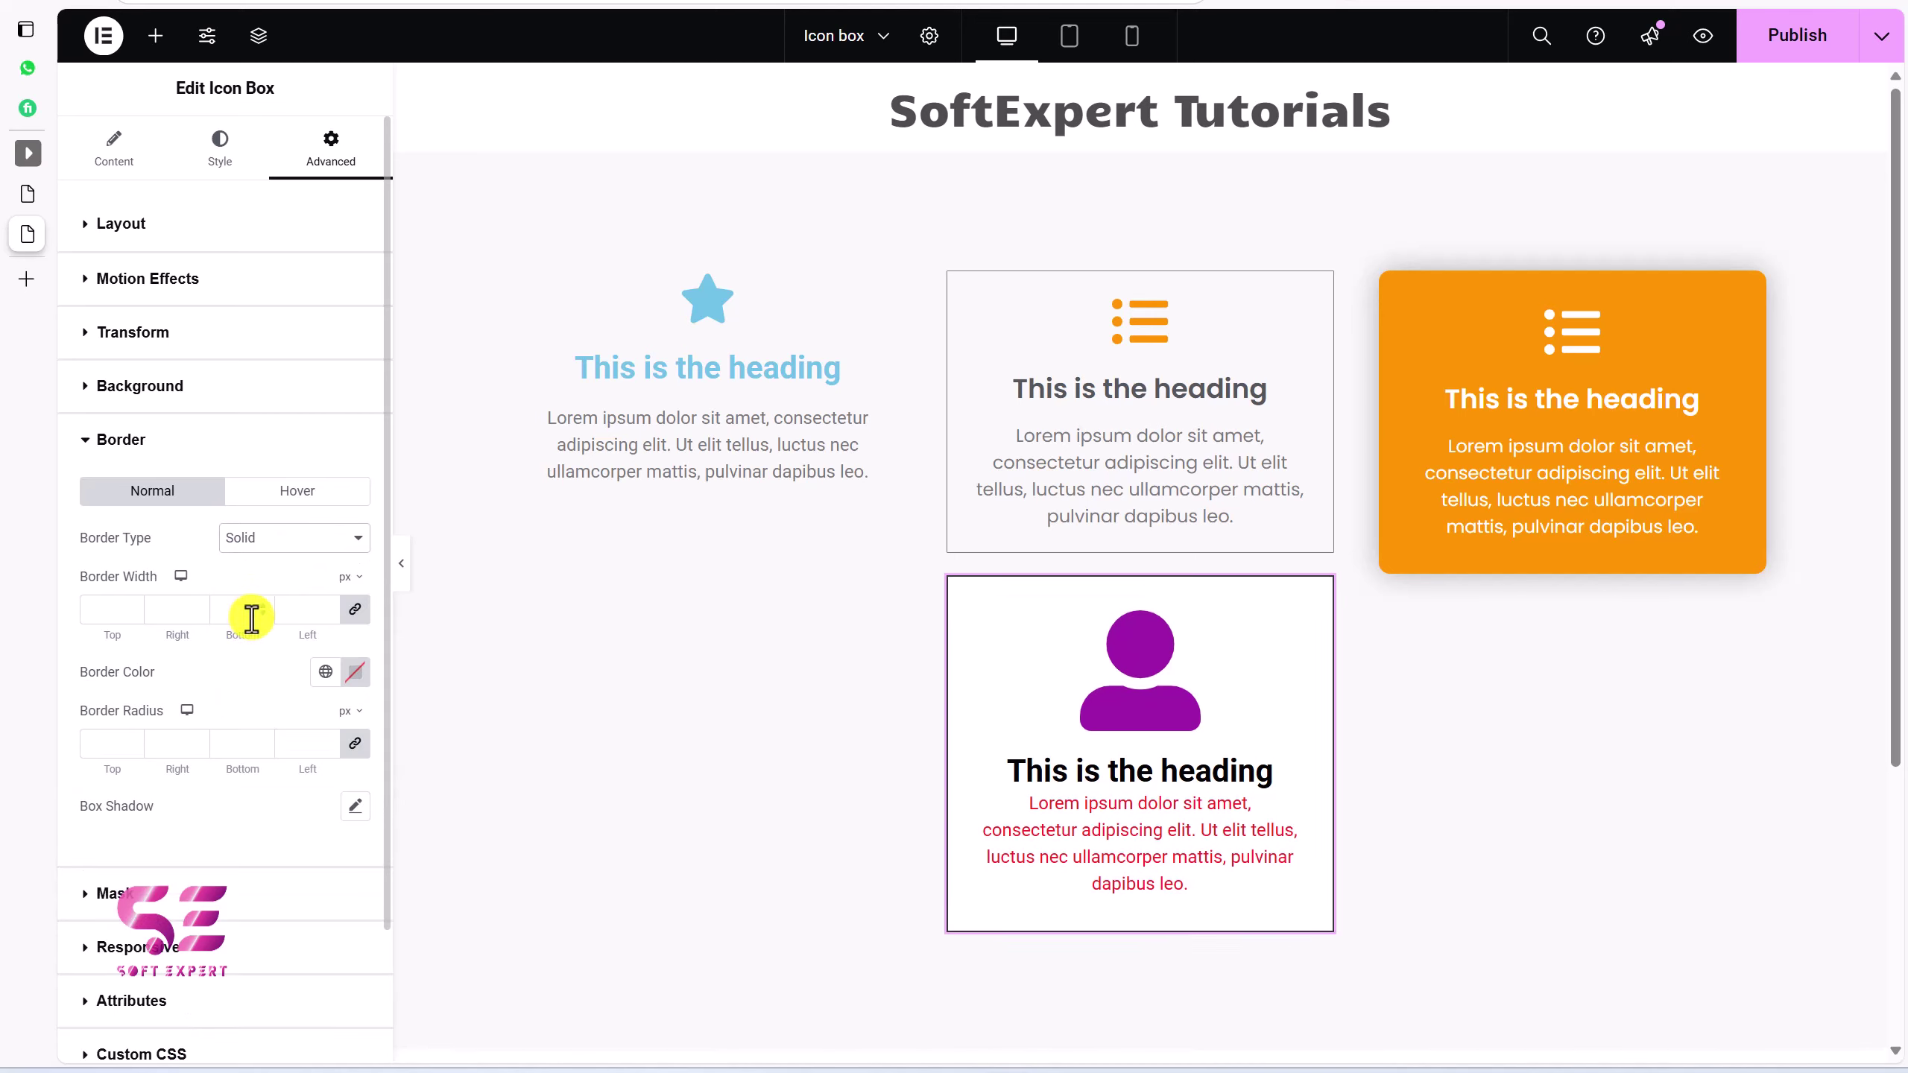
{"action": "left_click", "coordinate": [328, 604]}
{"action": "left_click", "coordinate": [327, 604]}
{"action": "left_click", "coordinate": [354, 672]}
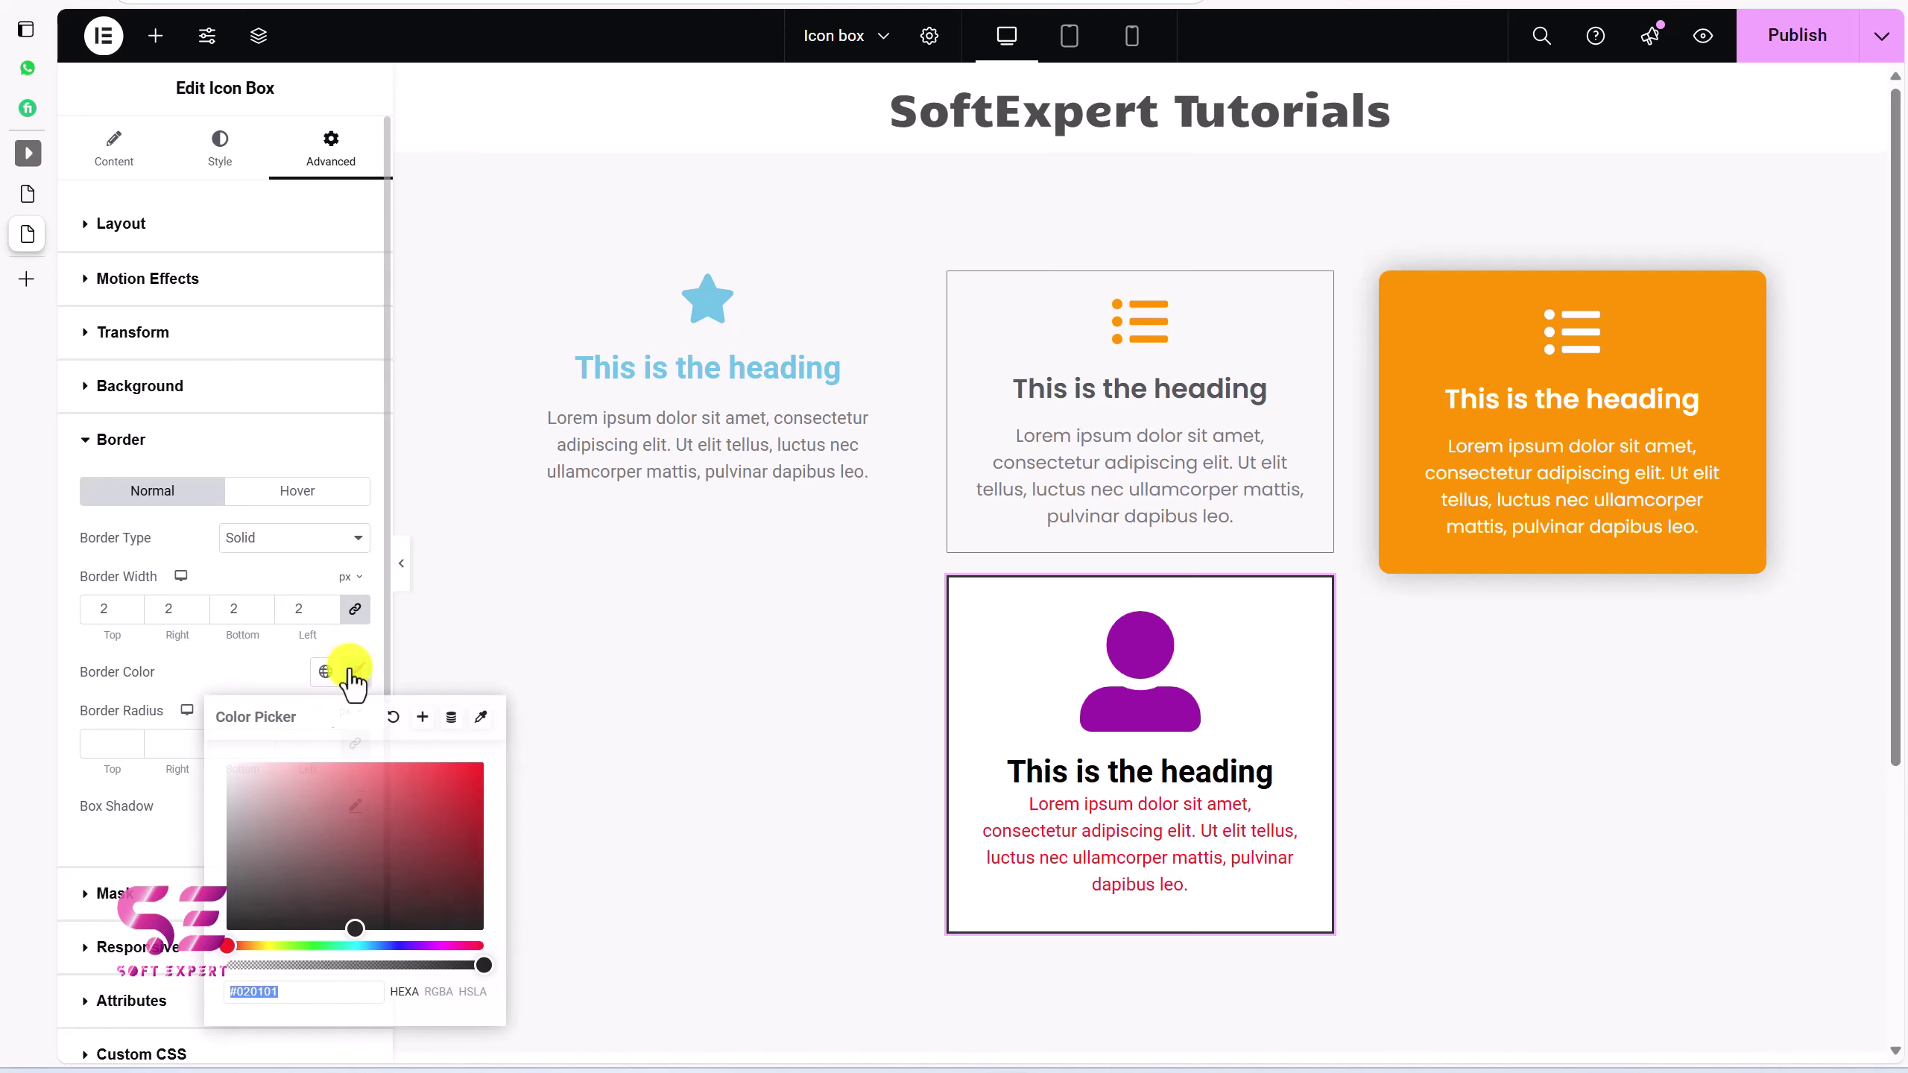
{"action": "mouse_move", "coordinate": [268, 797]}
{"action": "left_mouse_down"}
{"action": "mouse_move", "coordinate": [342, 842]}
{"action": "mouse_move", "coordinate": [383, 797]}
{"action": "mouse_move", "coordinate": [484, 765]}
{"action": "left_mouse_up"}
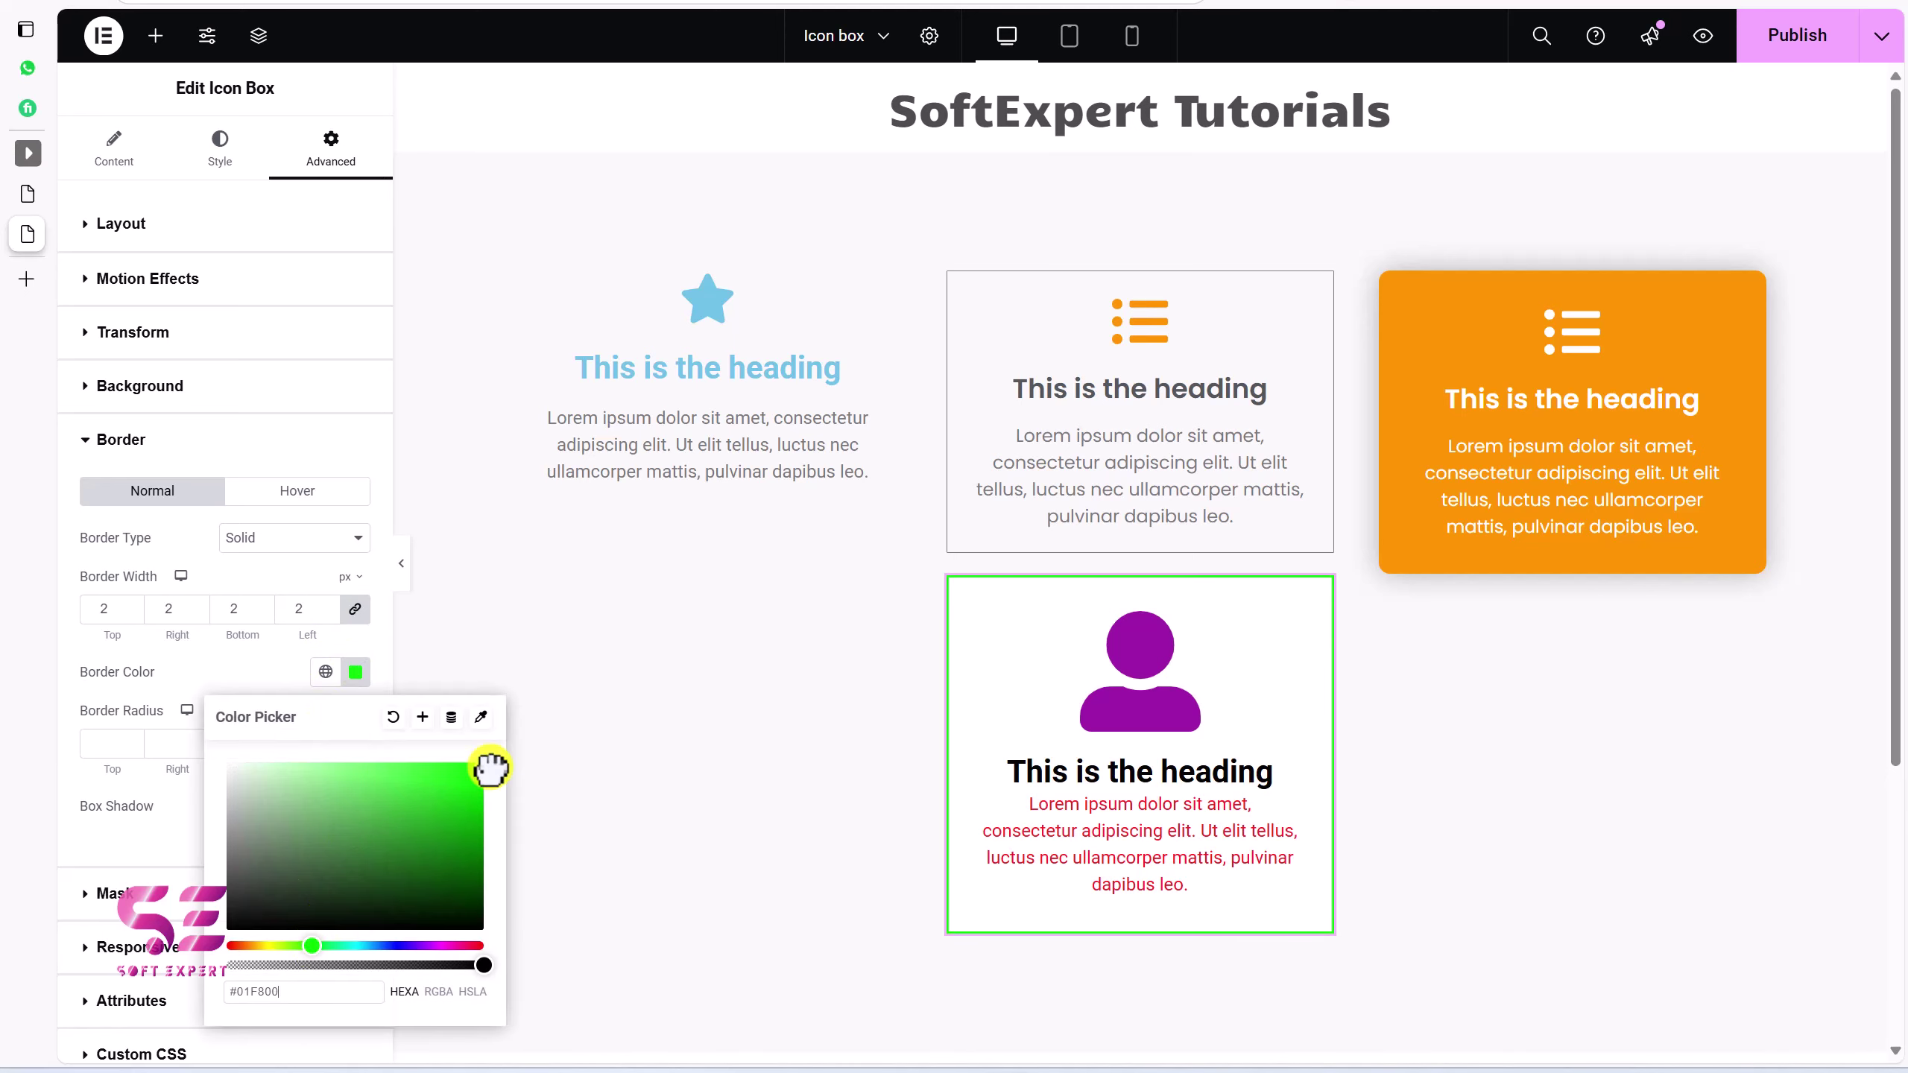
{"action": "left_click", "coordinate": [257, 673]}
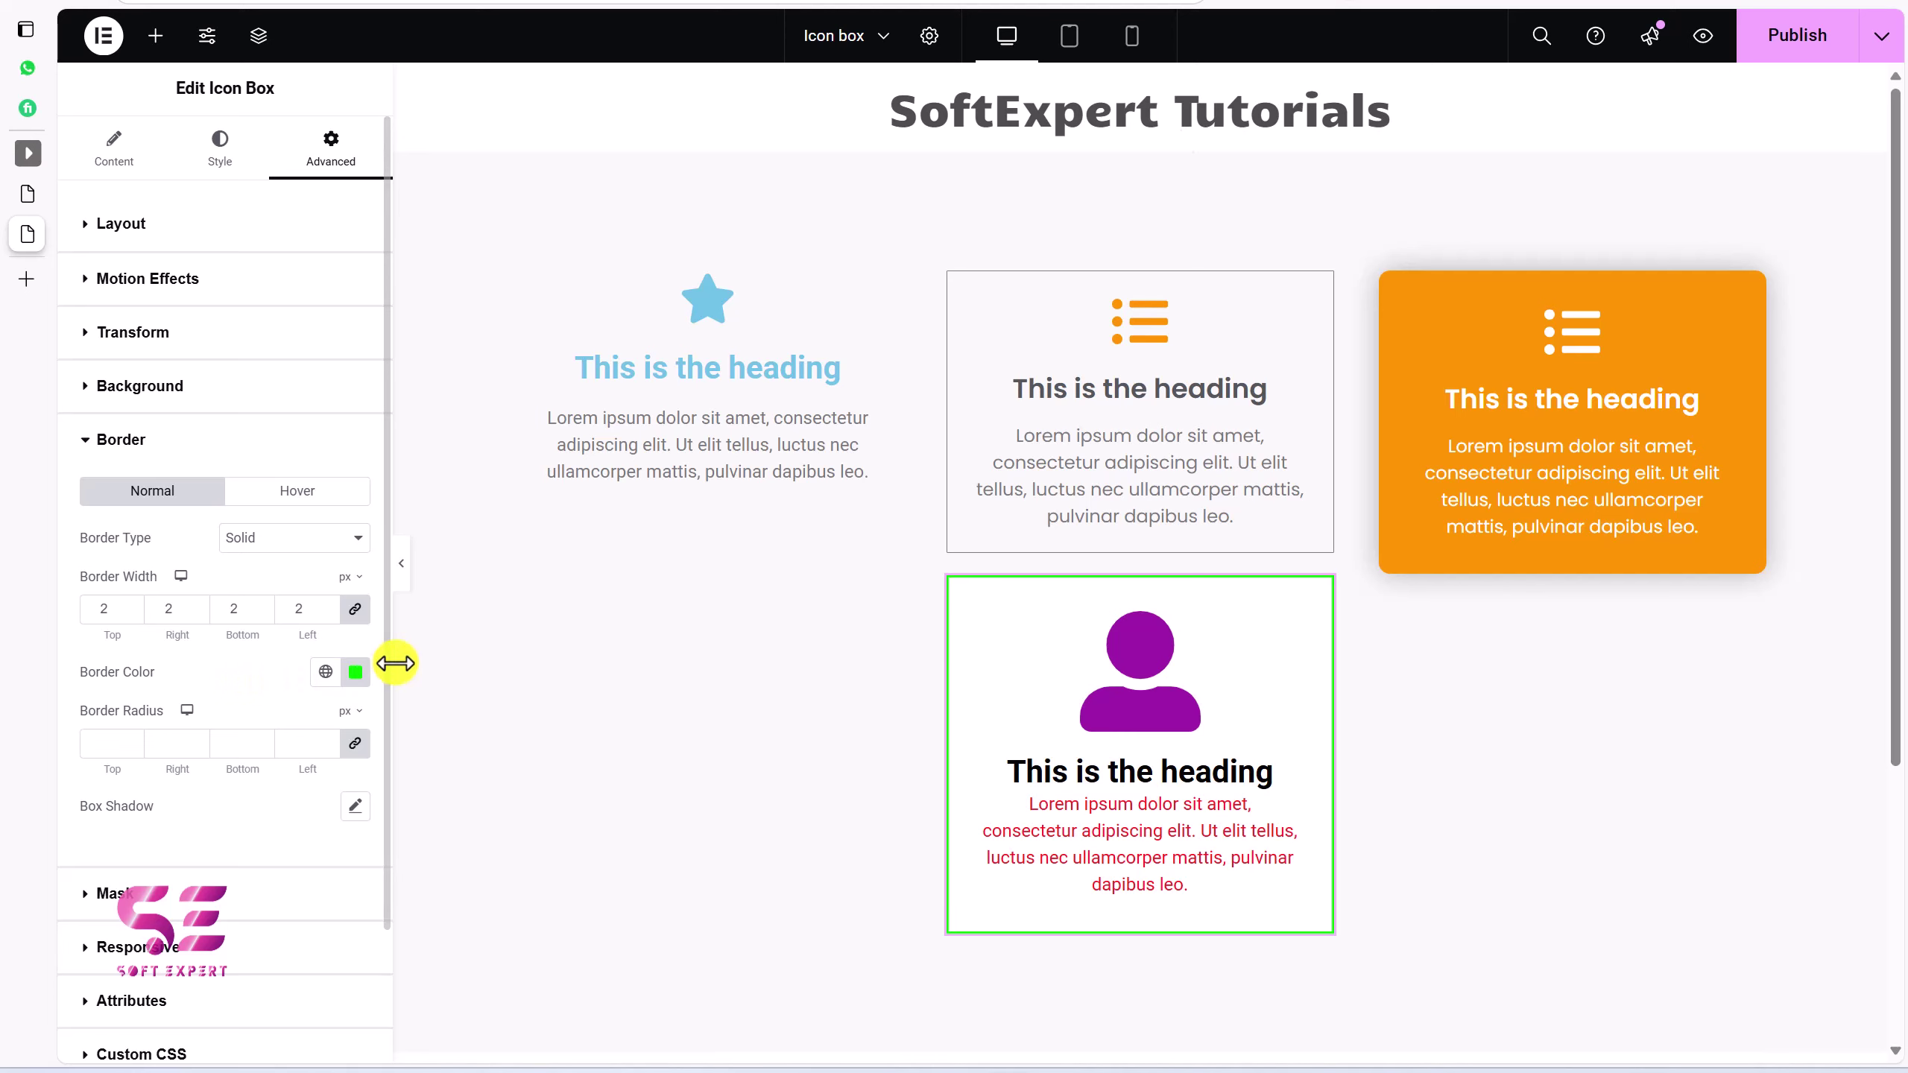
Select the green-bordered icon box on the page and reopen its border settings
{"action": "left_click", "coordinate": [1058, 633]}
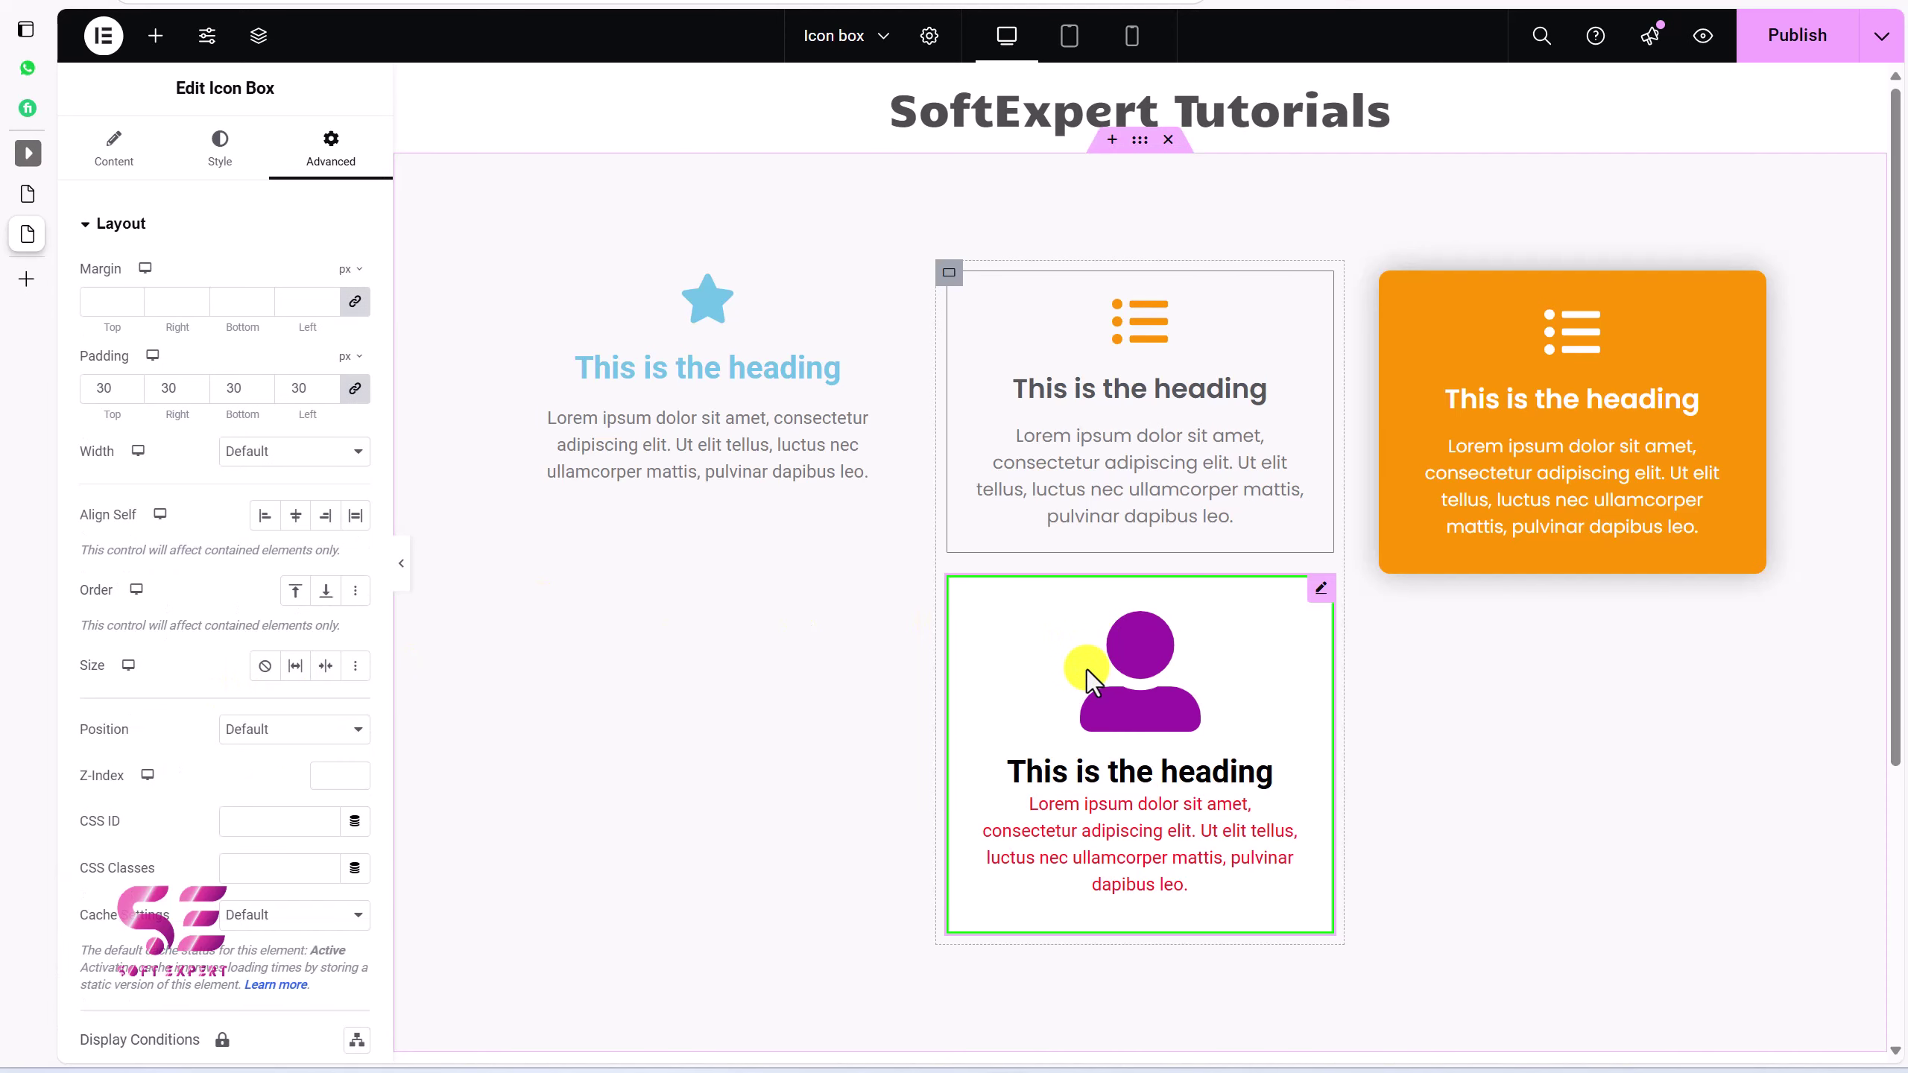
{"action": "scroll", "coordinate": [187, 745], "scroll_direction": "down", "scroll_amount": 6}
{"action": "left_click", "coordinate": [154, 695]}
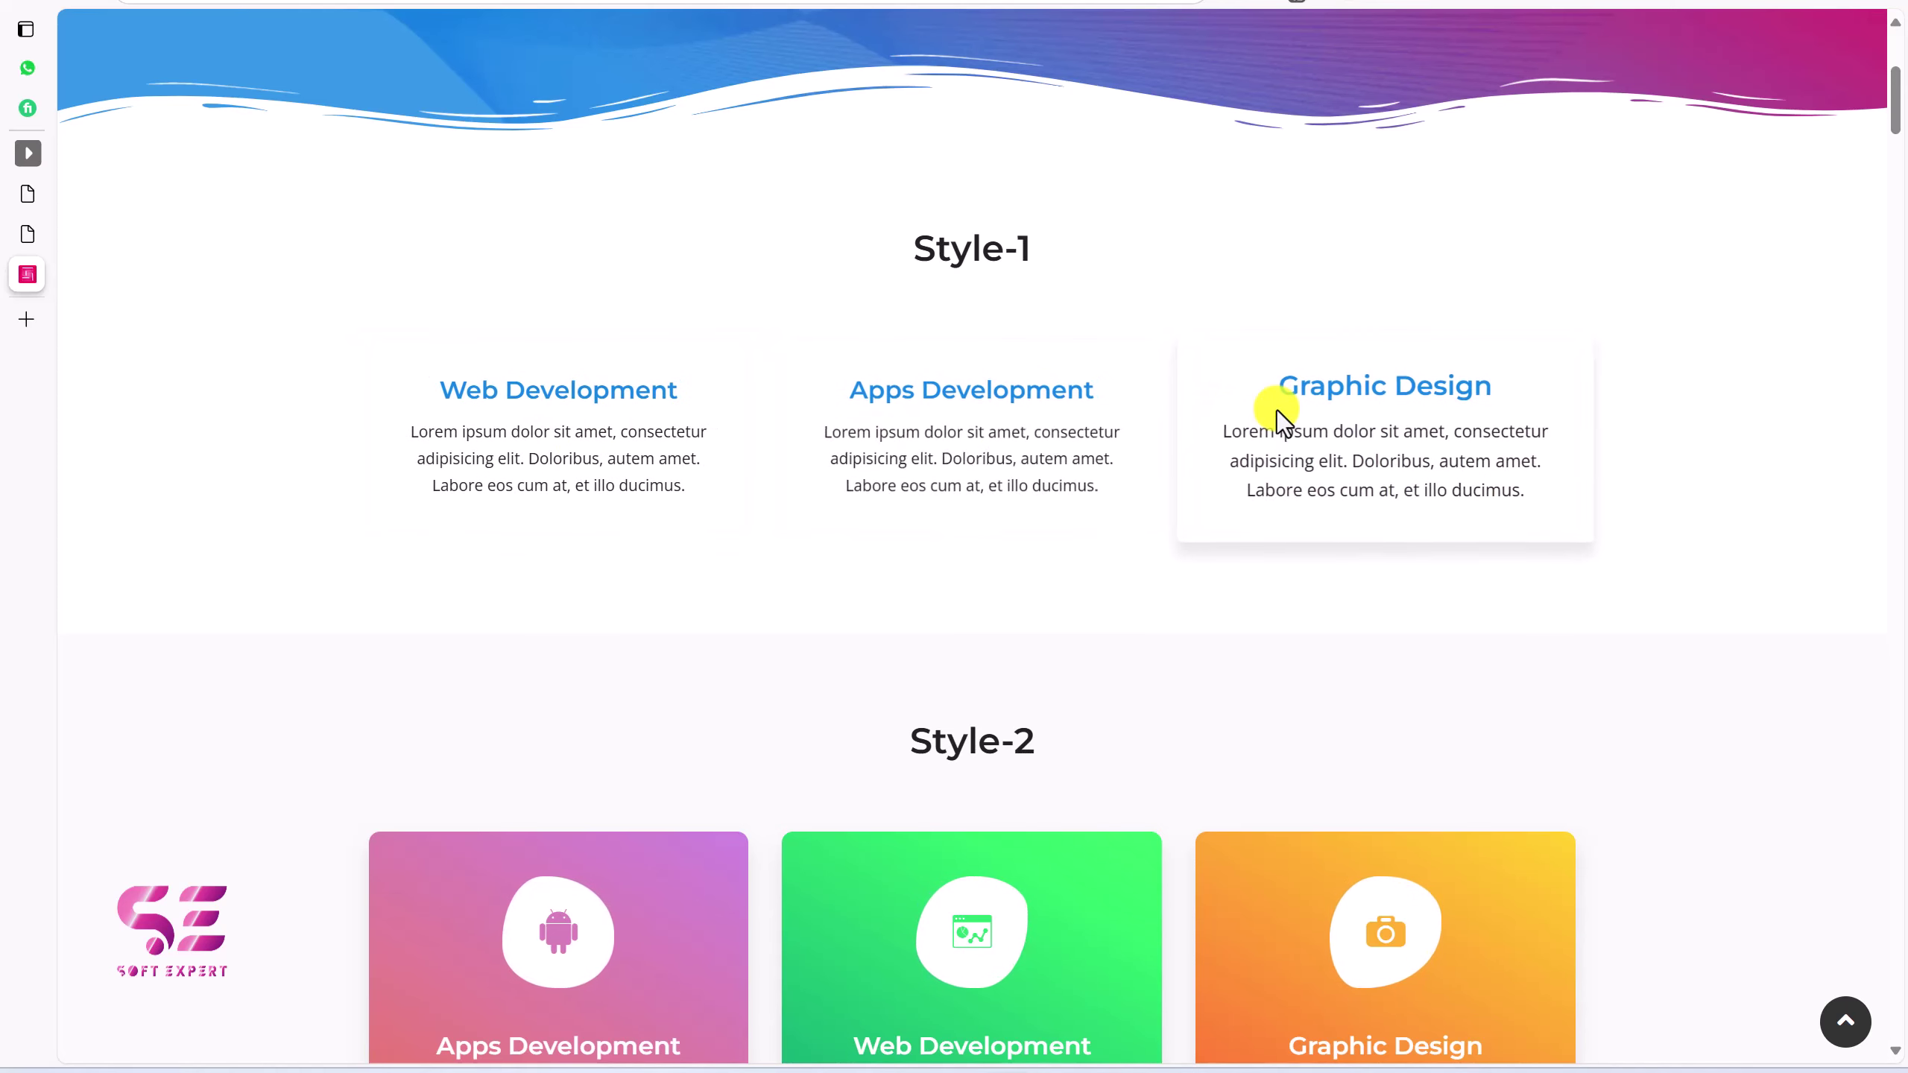
Examine the content box designs on the Sina Extension demo page, from Style-1 through Style-9
{"action": "scroll", "coordinate": [1276, 411], "scroll_direction": "down", "scroll_amount": 5}
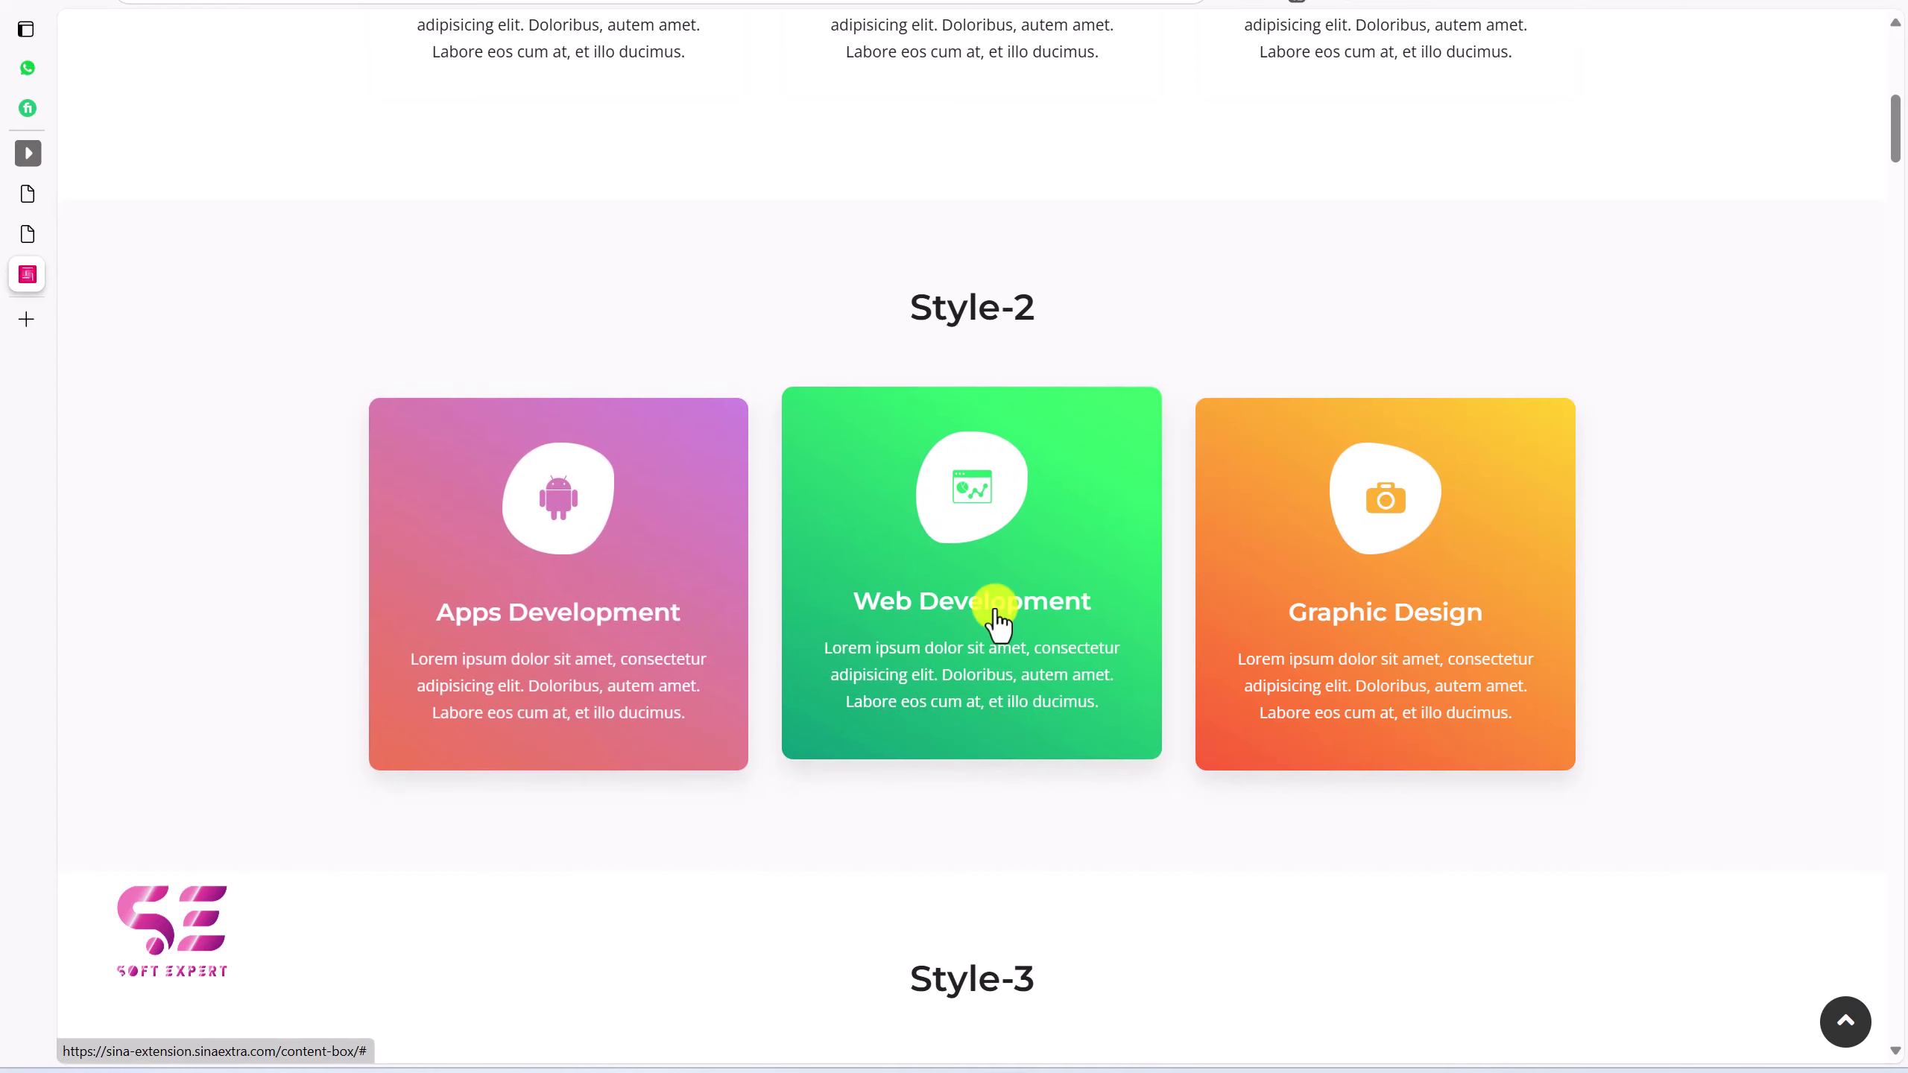
{"action": "scroll", "coordinate": [994, 610], "scroll_direction": "down", "scroll_amount": 5}
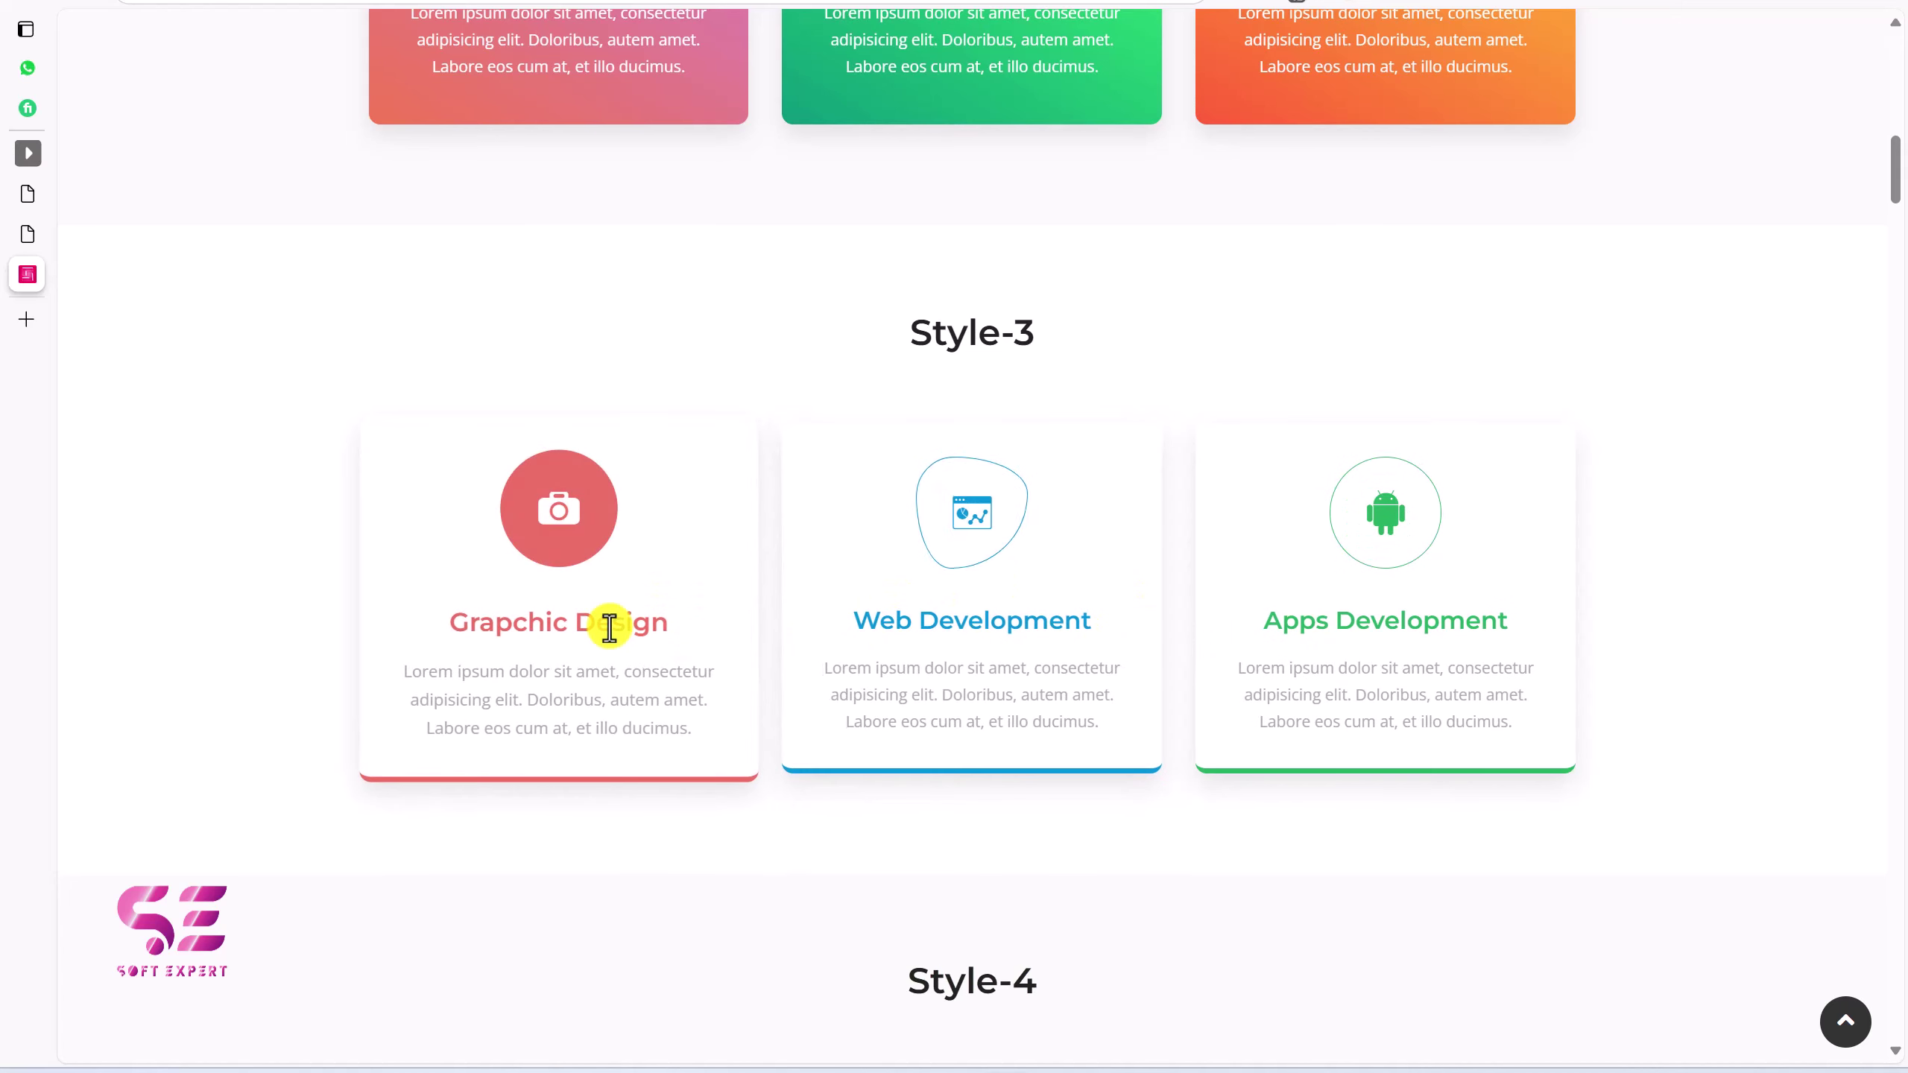
{"action": "scroll", "coordinate": [609, 629], "scroll_direction": "down", "scroll_amount": 6}
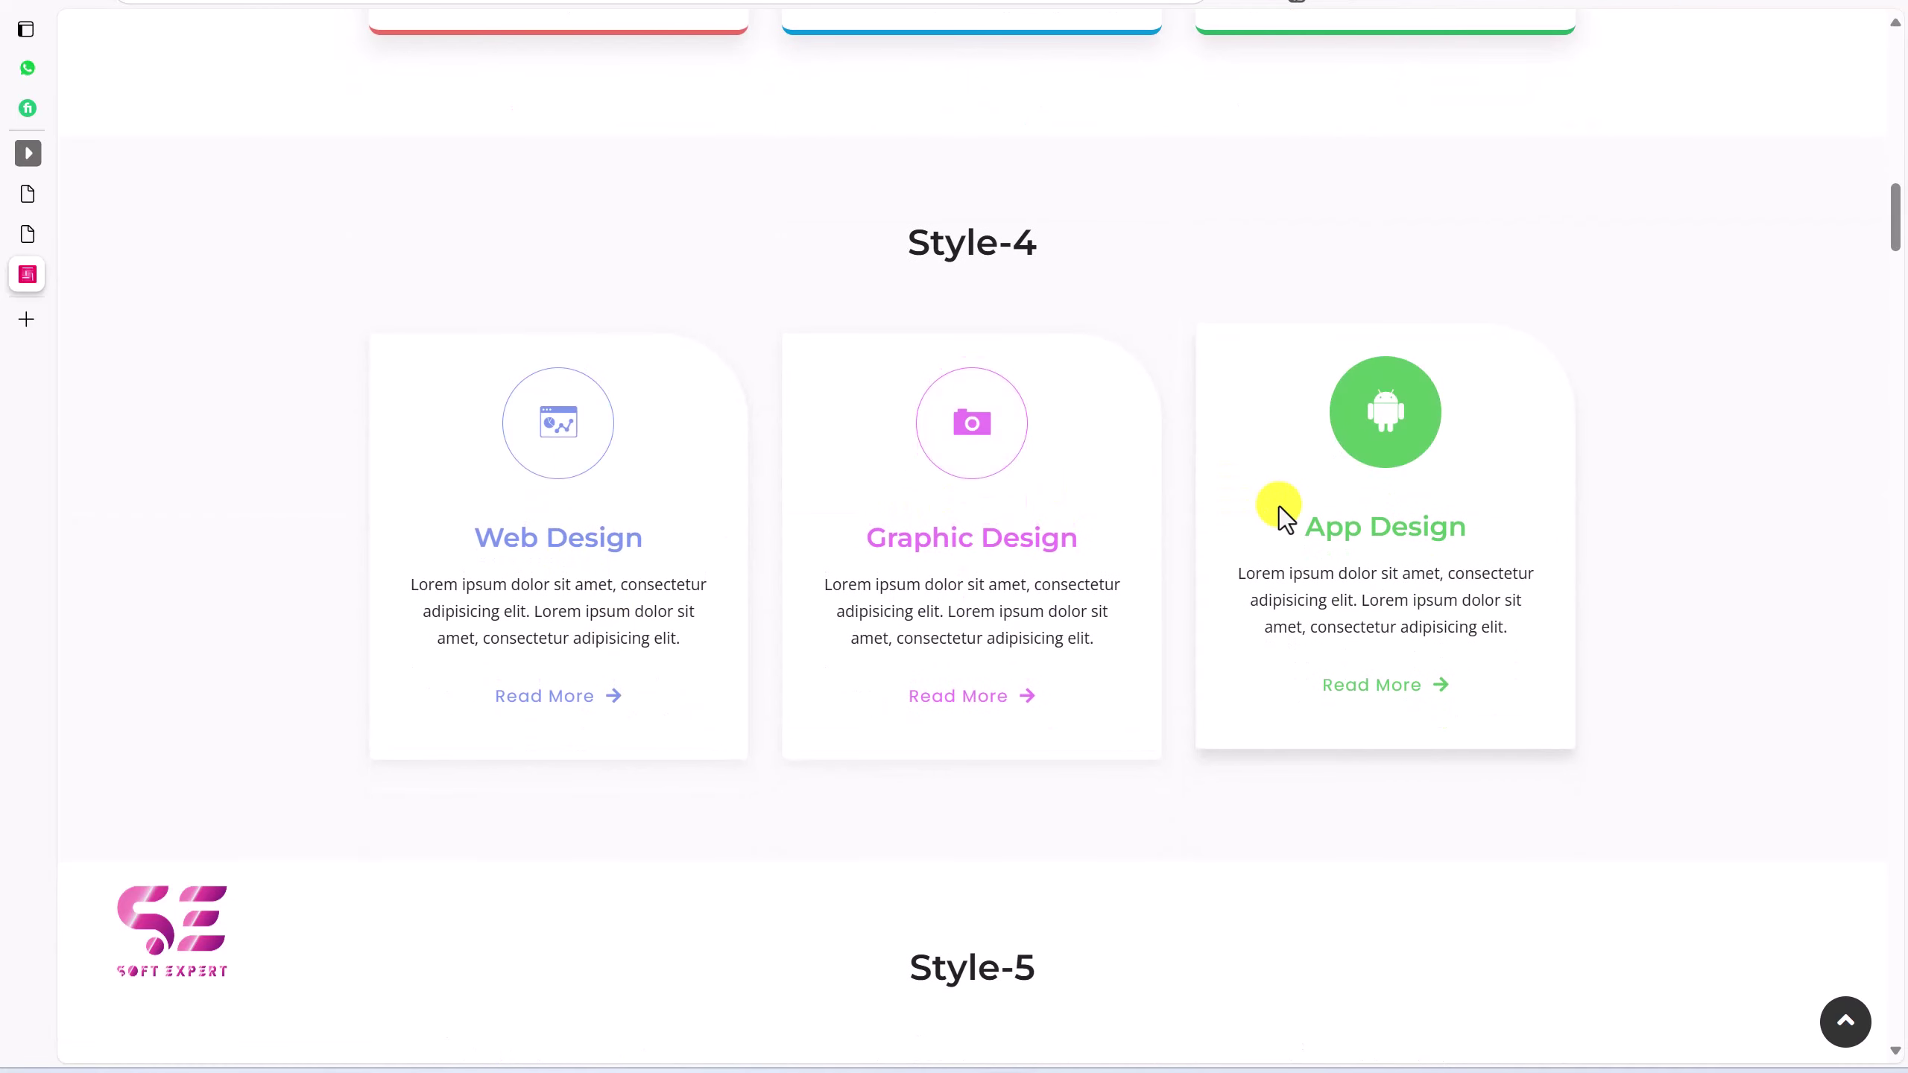
{"action": "scroll", "coordinate": [1279, 508], "scroll_direction": "down", "scroll_amount": 4}
{"action": "scroll", "coordinate": [1279, 507], "scroll_direction": "down", "scroll_amount": 3}
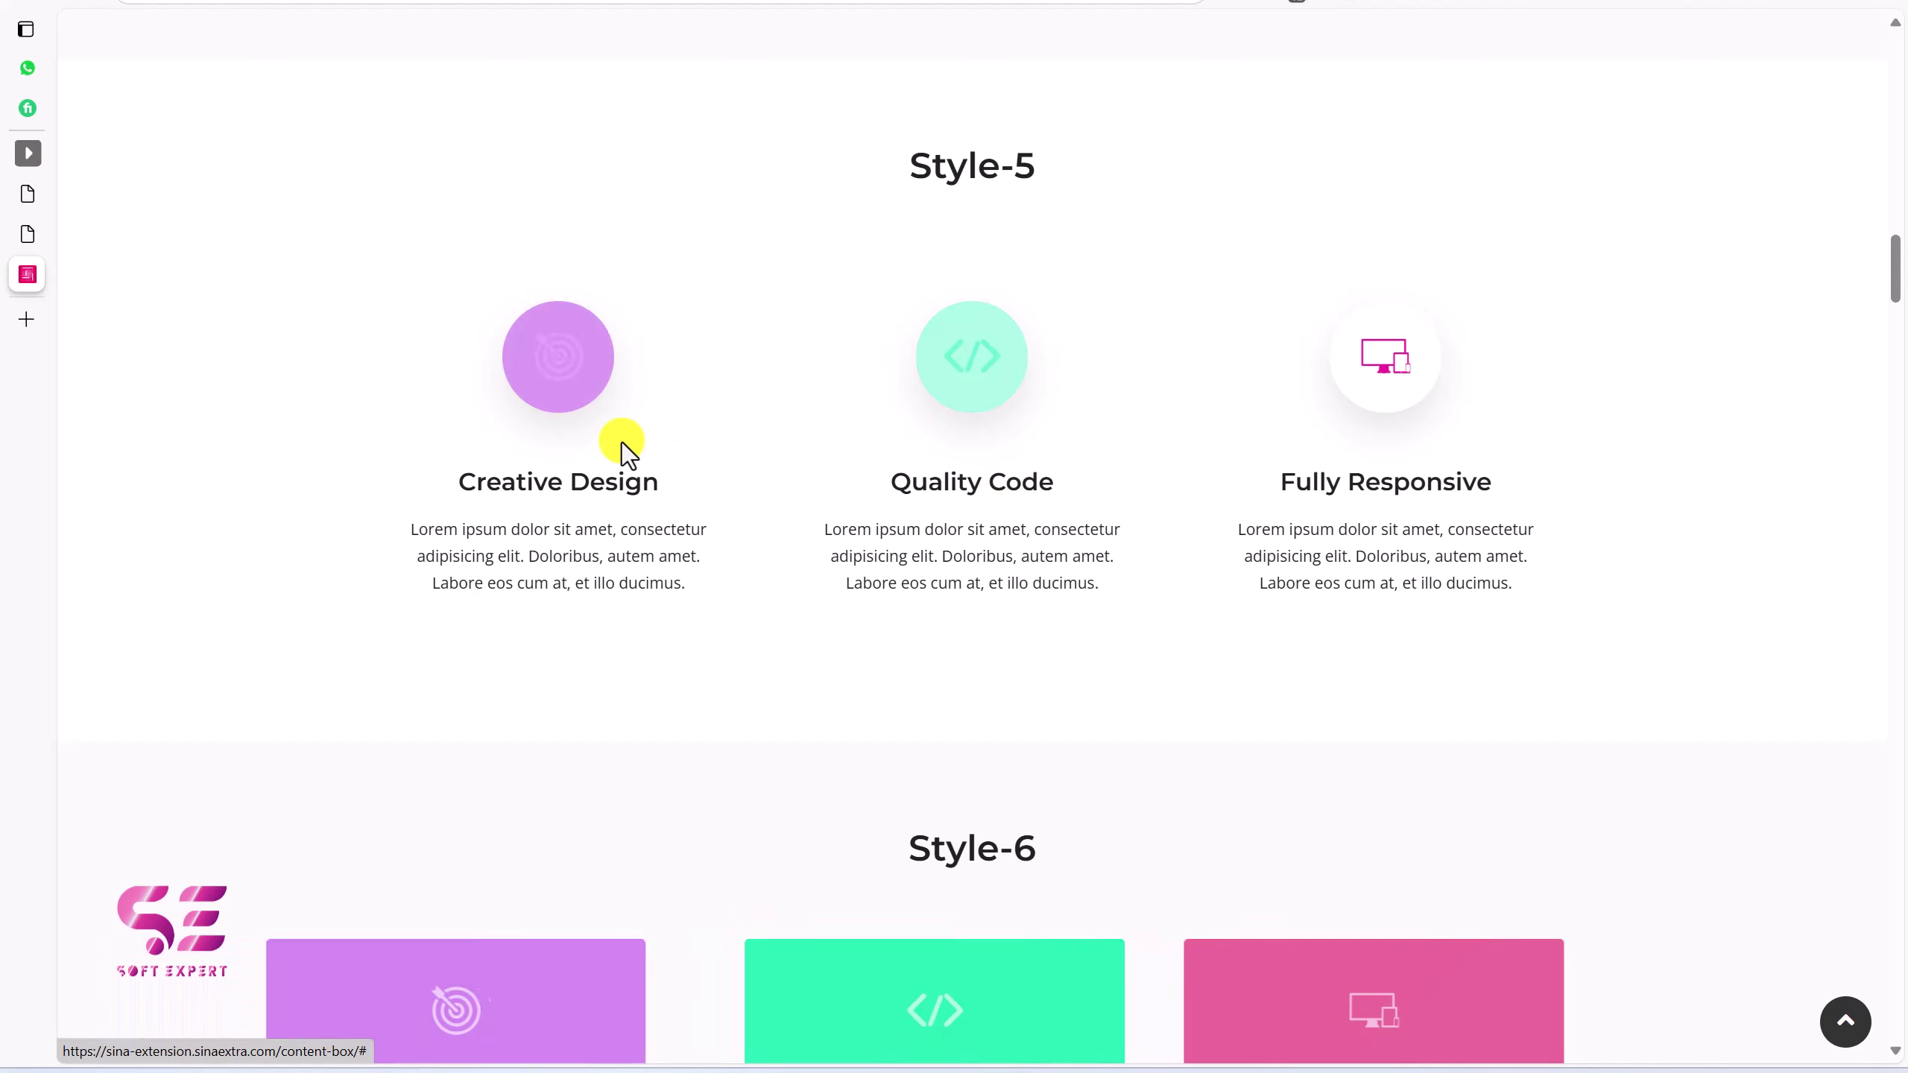
{"action": "scroll", "coordinate": [1371, 484], "scroll_direction": "down", "scroll_amount": 4}
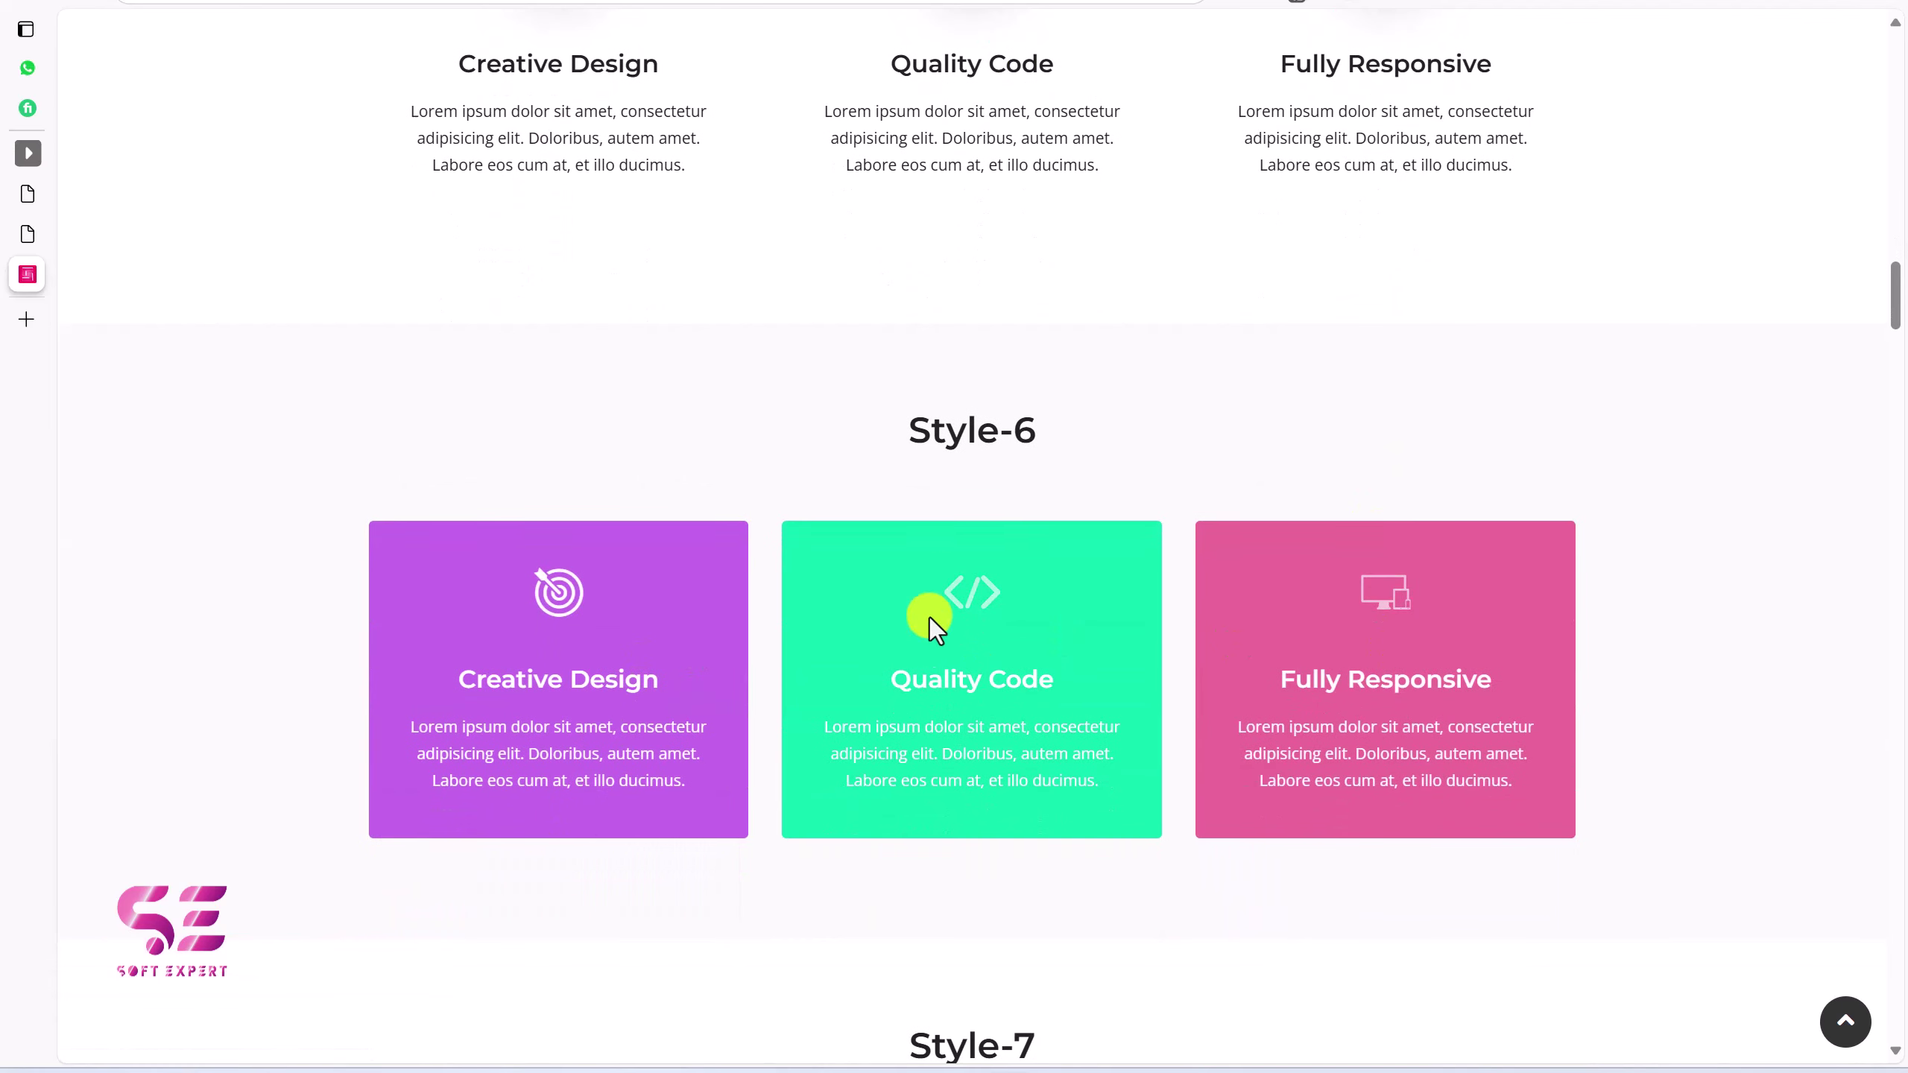
{"action": "scroll", "coordinate": [1329, 629], "scroll_direction": "down", "scroll_amount": 3}
{"action": "scroll", "coordinate": [1330, 629], "scroll_direction": "down", "scroll_amount": 4}
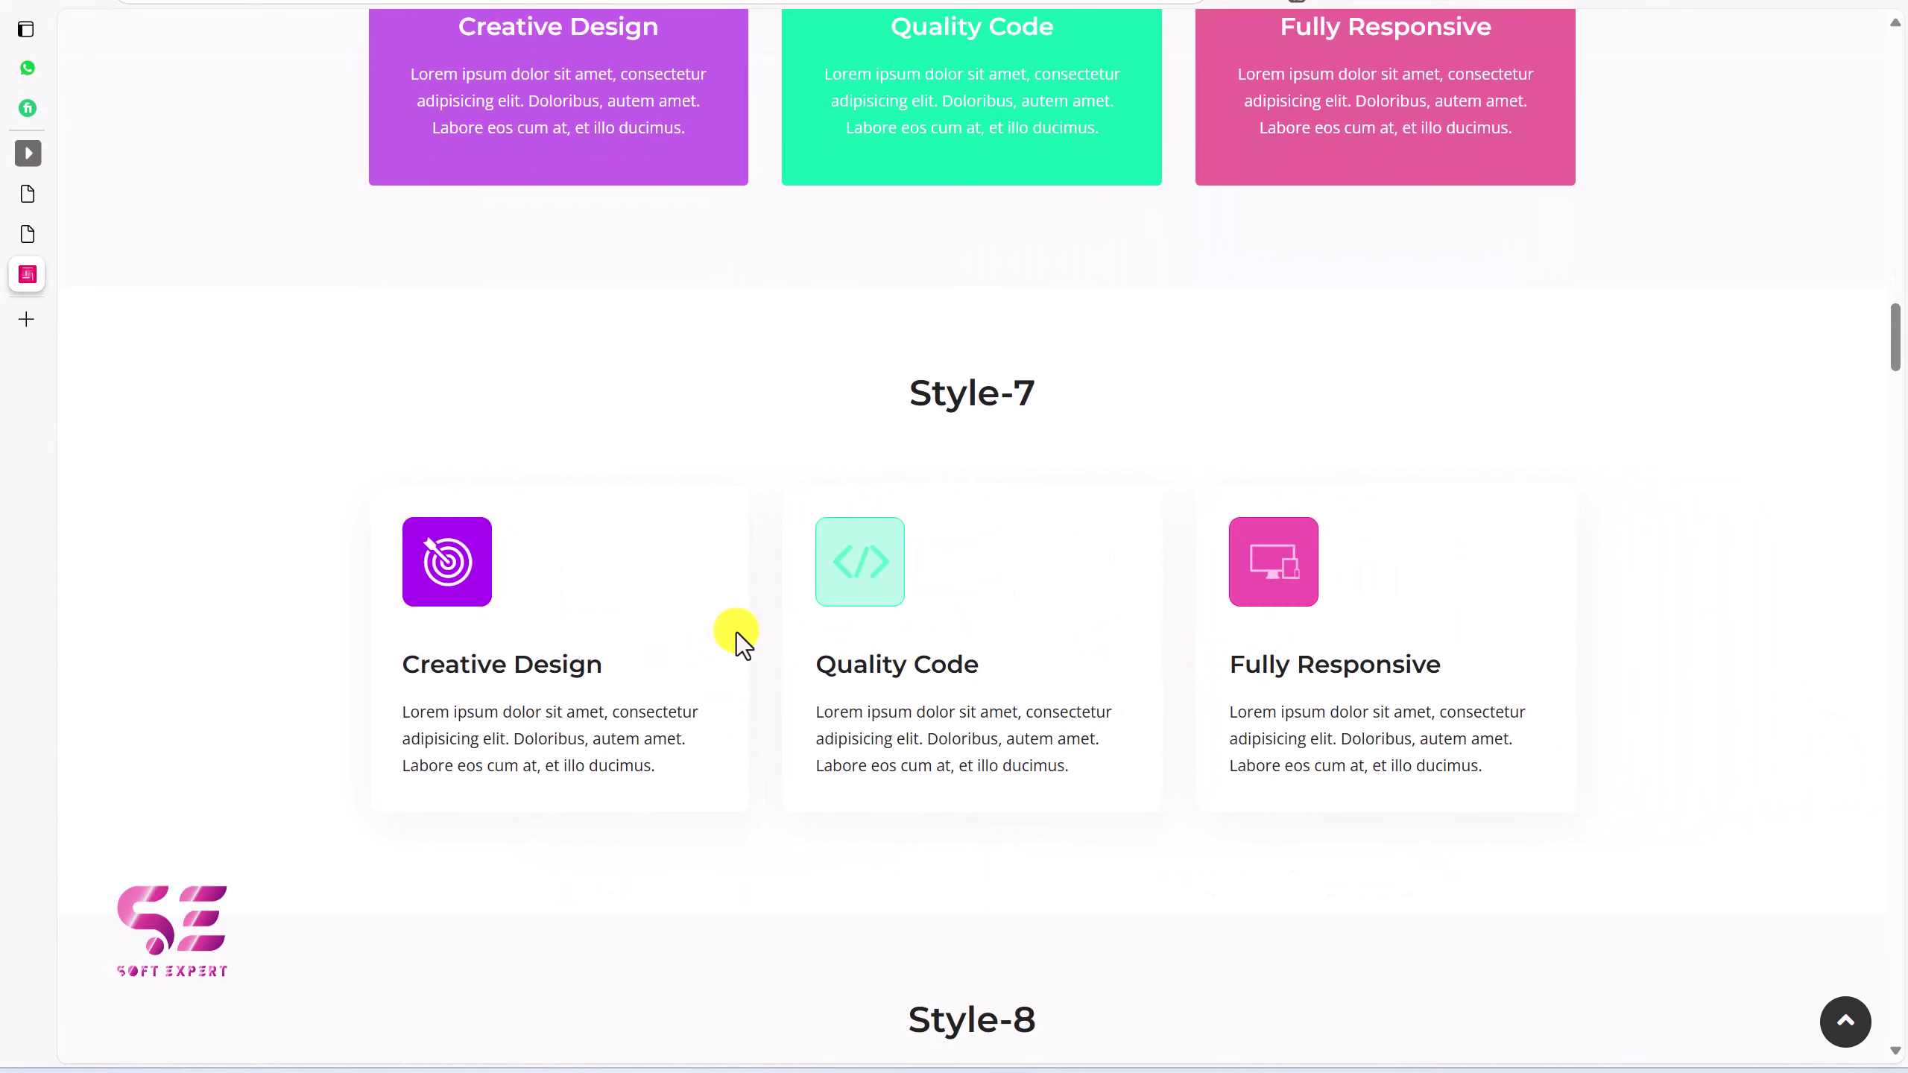
{"action": "scroll", "coordinate": [676, 638], "scroll_direction": "down", "scroll_amount": 7}
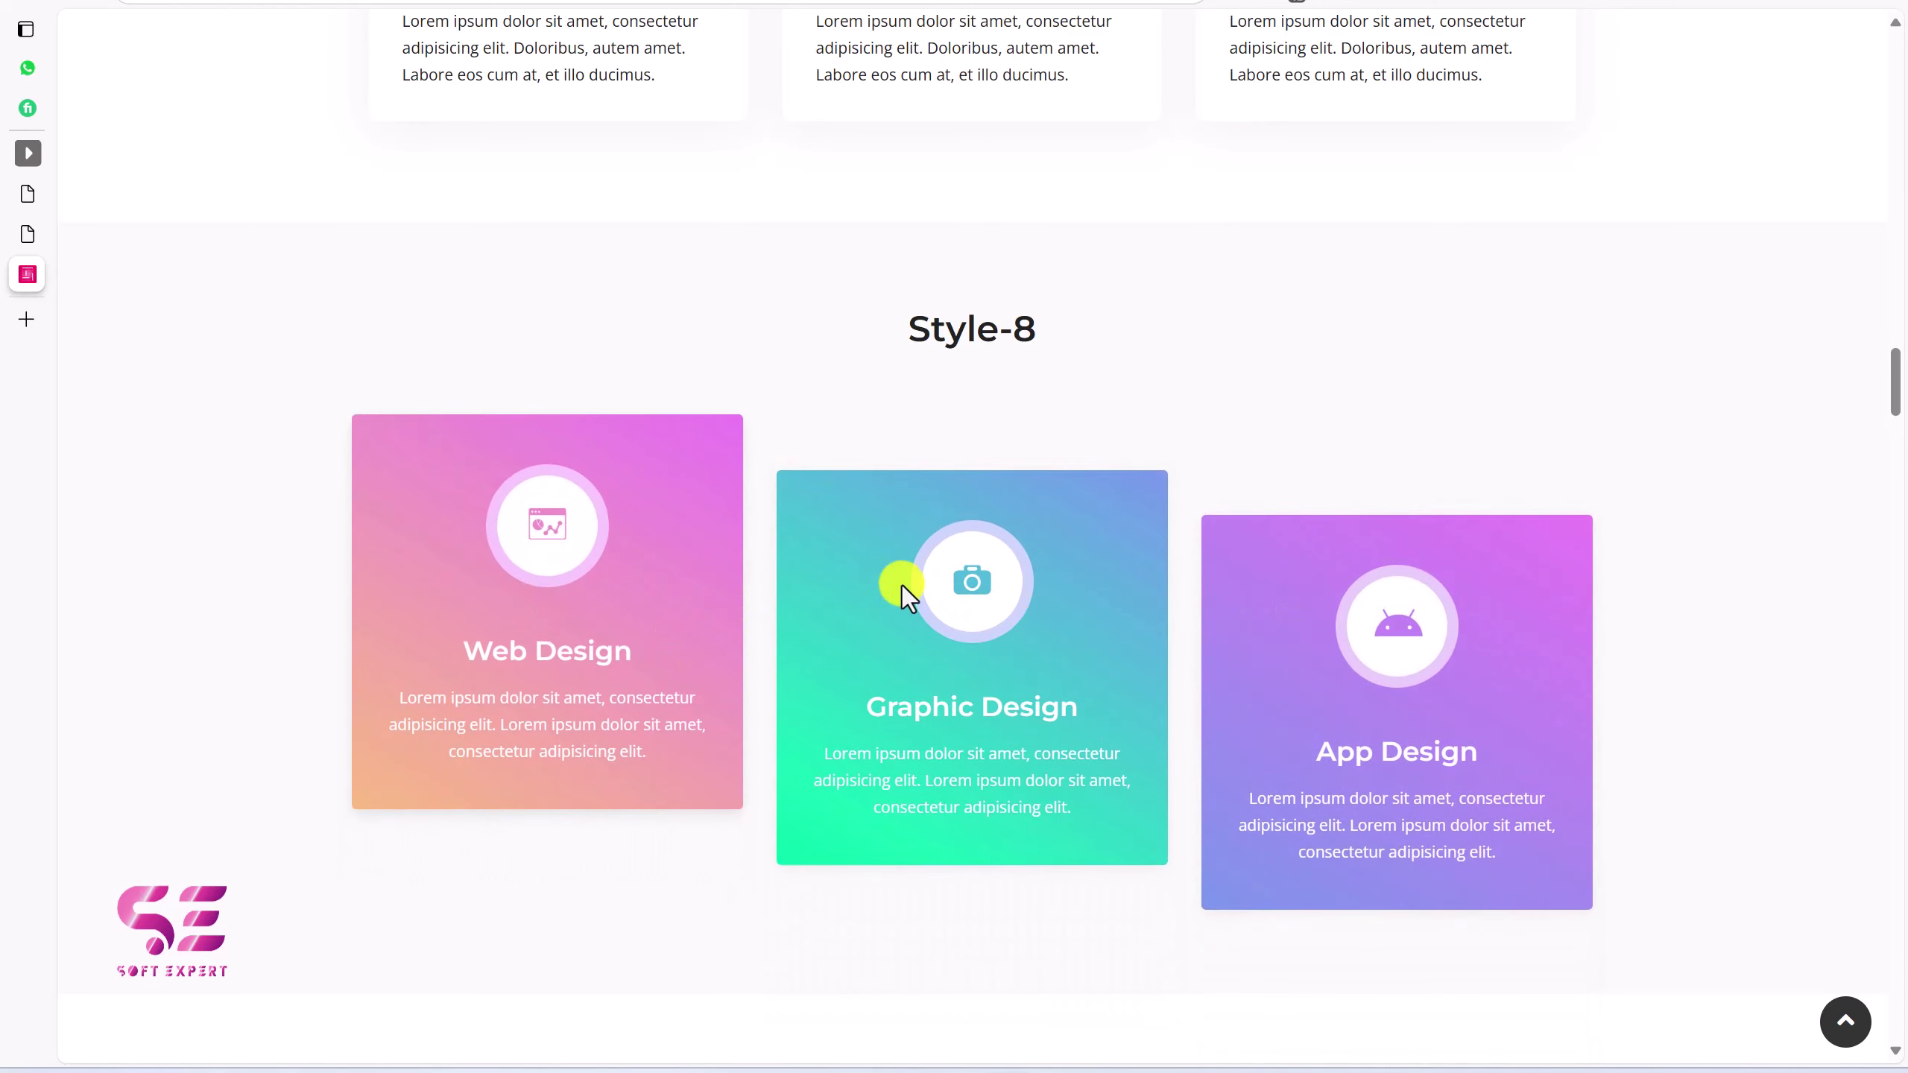
{"action": "scroll", "coordinate": [902, 587], "scroll_direction": "down", "scroll_amount": 7}
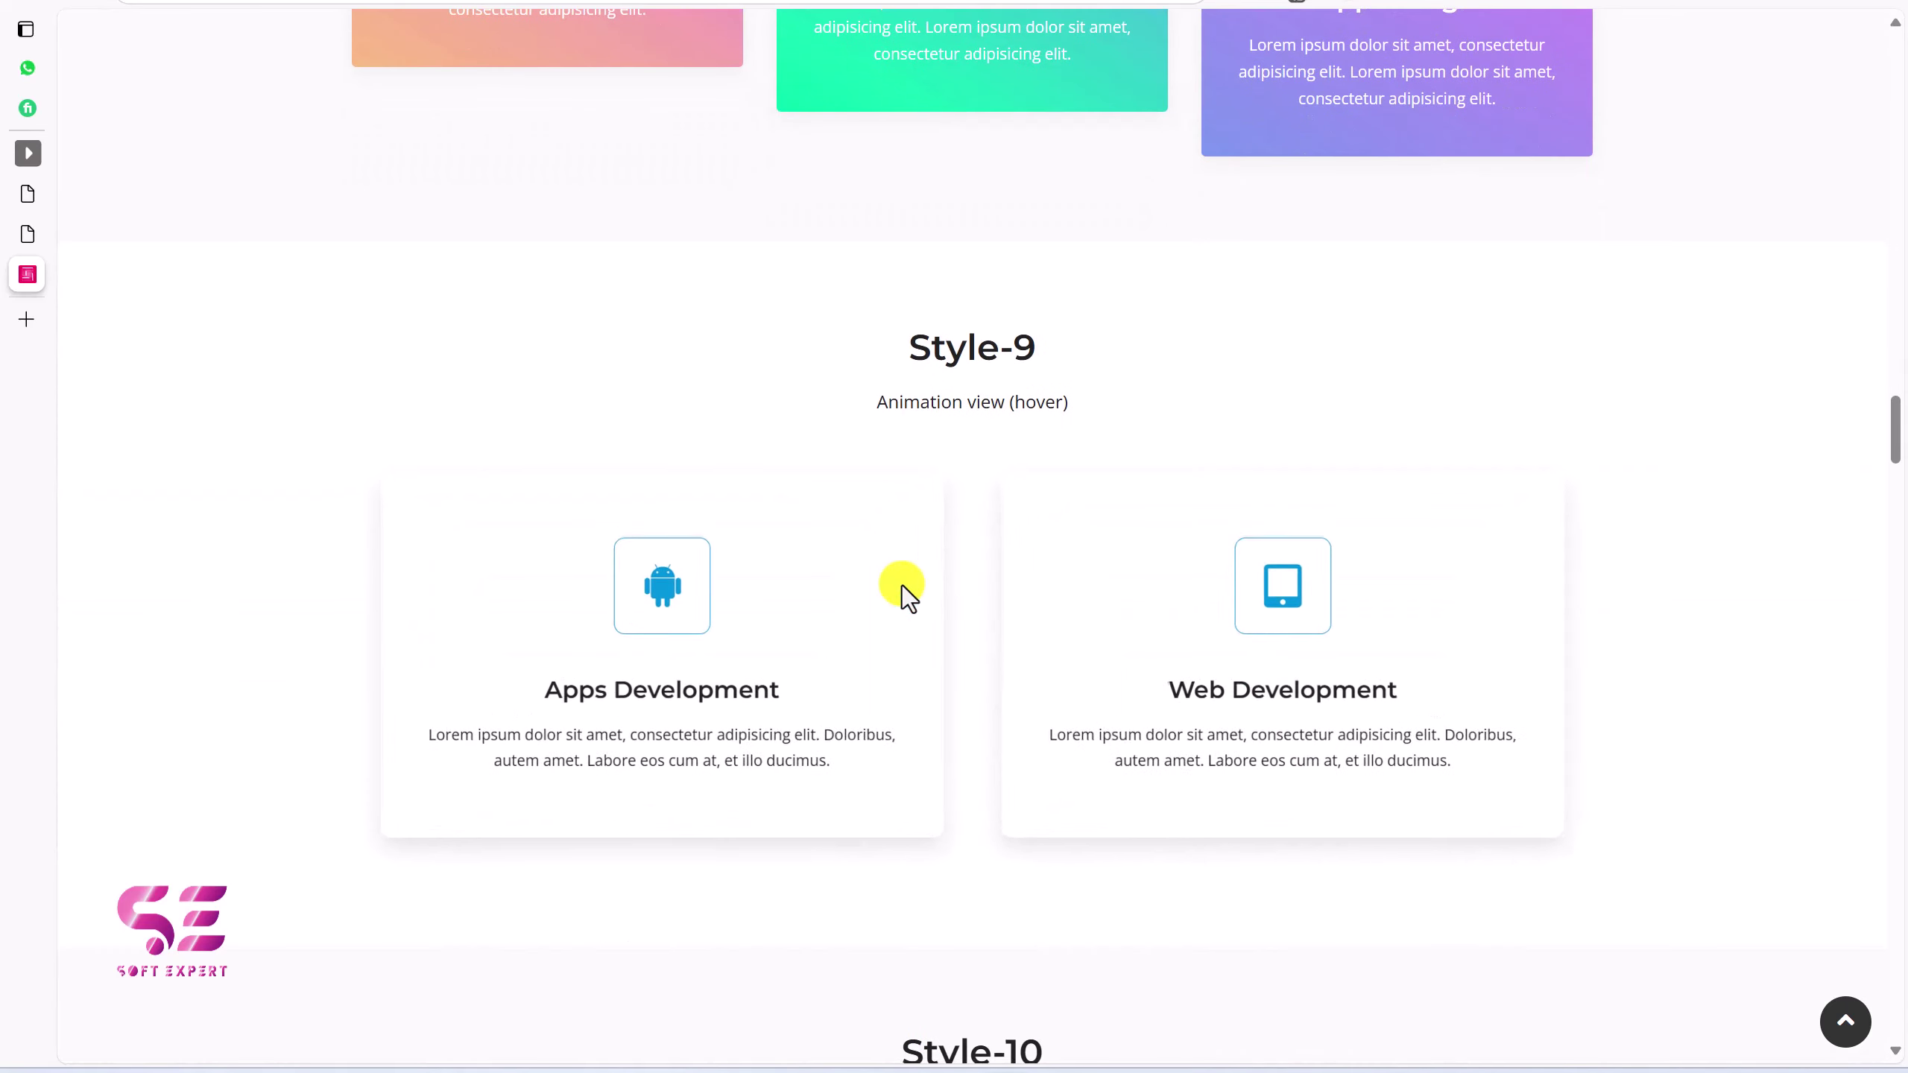
{"action": "scroll", "coordinate": [1168, 618], "scroll_direction": "down", "scroll_amount": 2}
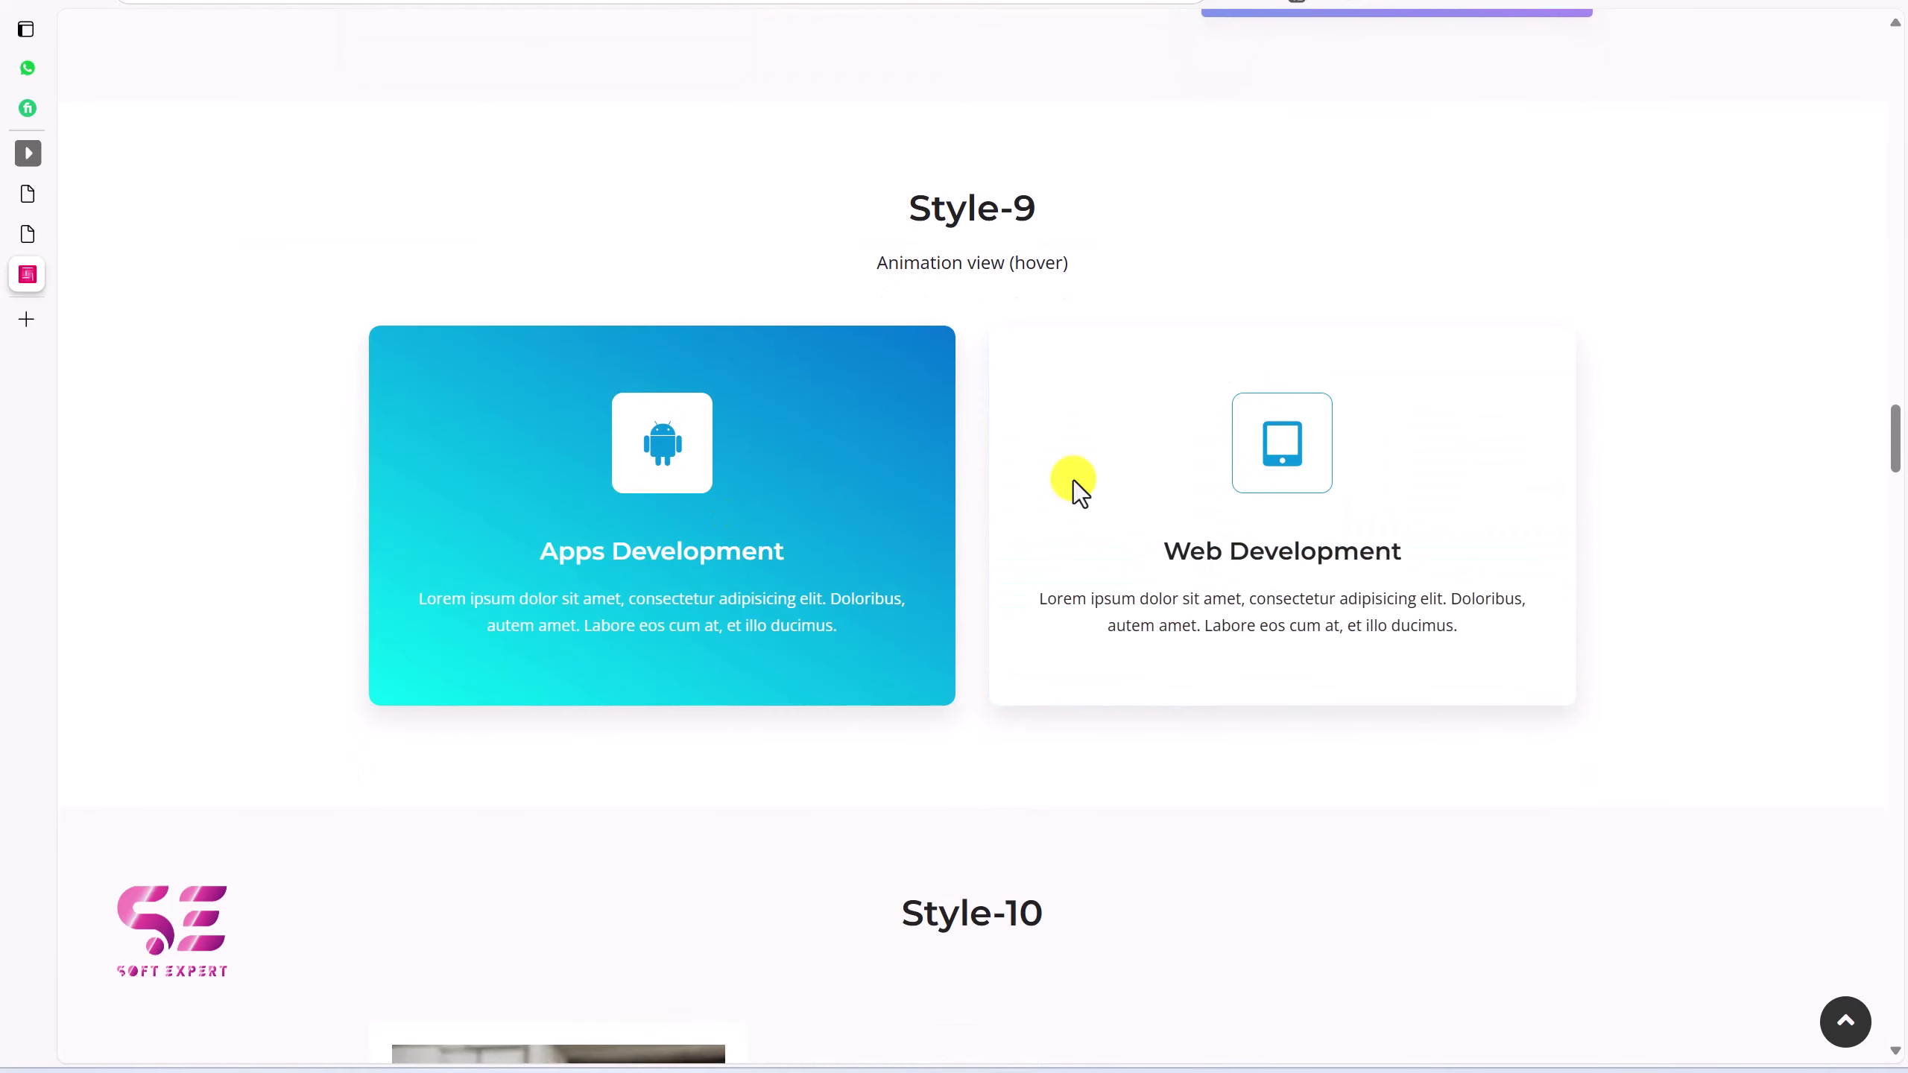
Examine the remaining content box designs on the Sina Extension demo page, from Style-10 through Style-18
{"action": "scroll", "coordinate": [1154, 496], "scroll_direction": "down", "scroll_amount": 7}
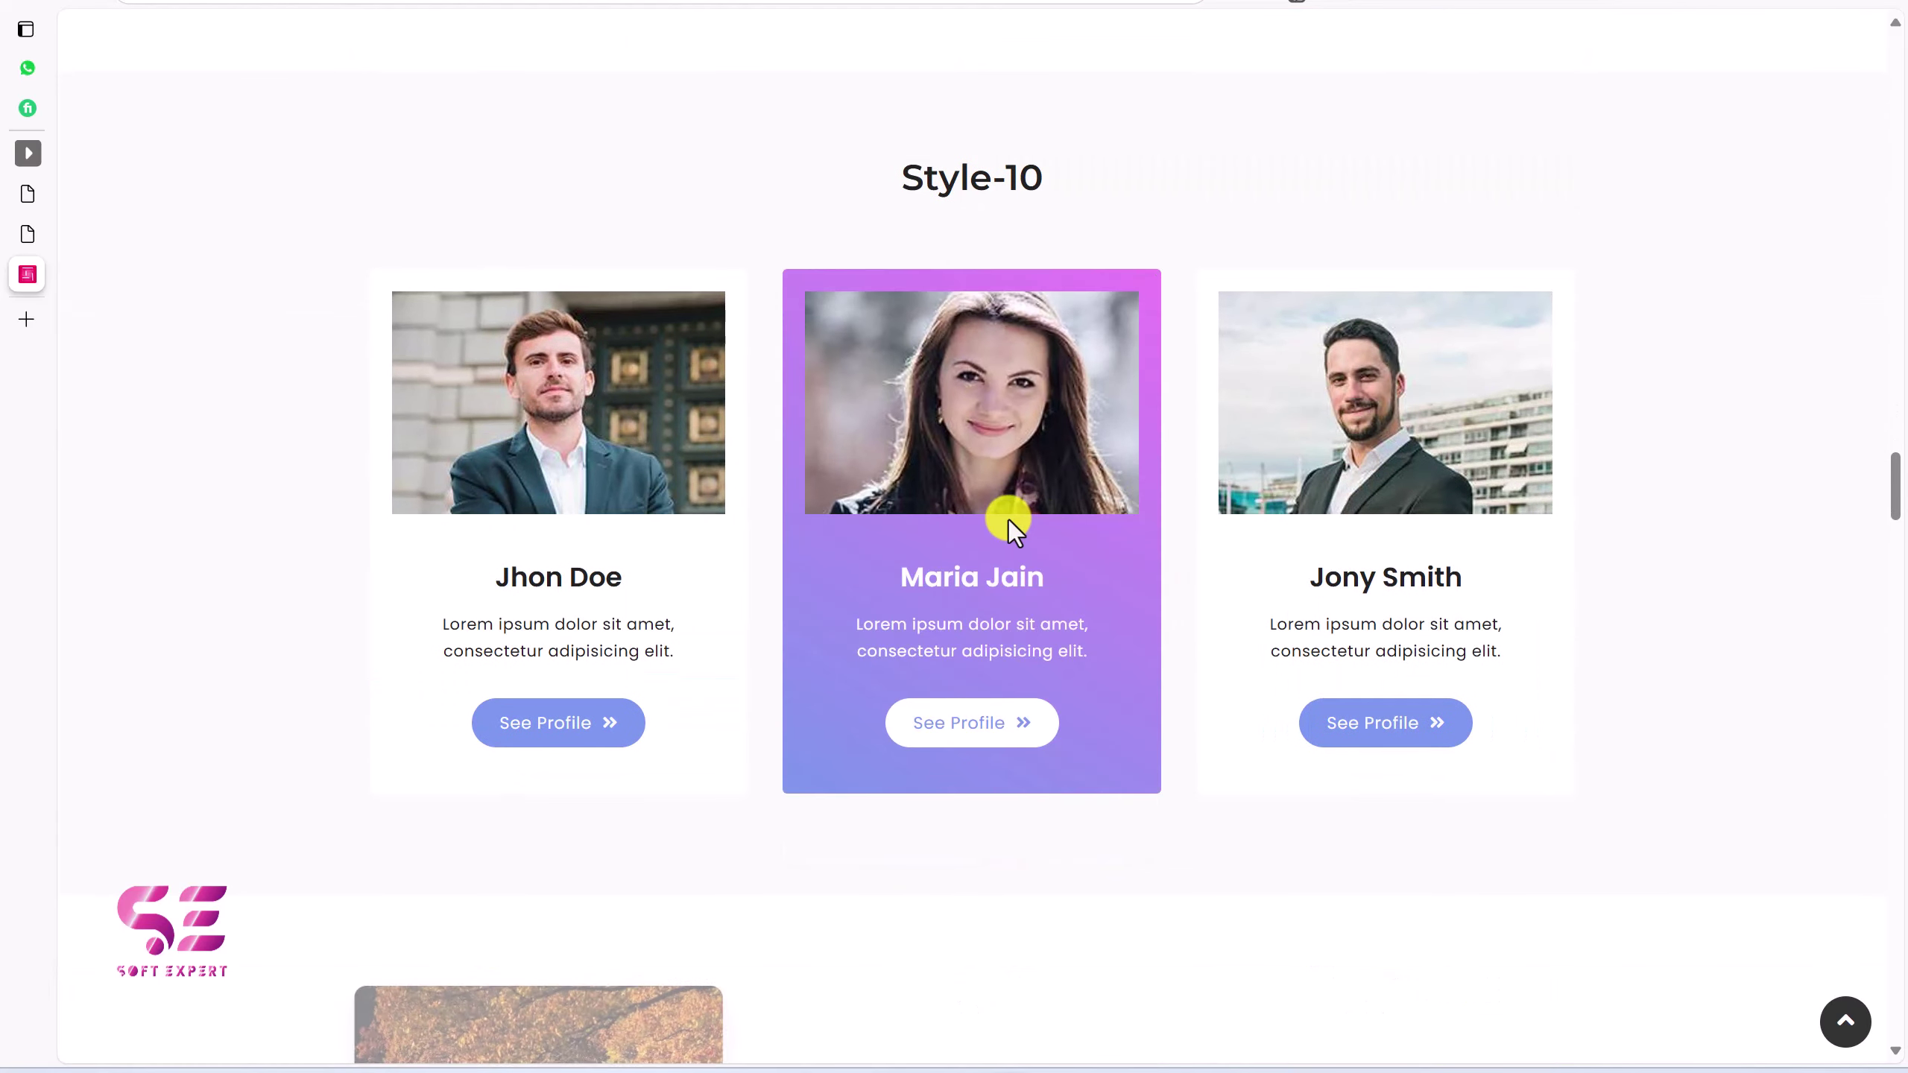
{"action": "scroll", "coordinate": [1395, 459], "scroll_direction": "down", "scroll_amount": 1}
{"action": "scroll", "coordinate": [1395, 459], "scroll_direction": "down", "scroll_amount": 5}
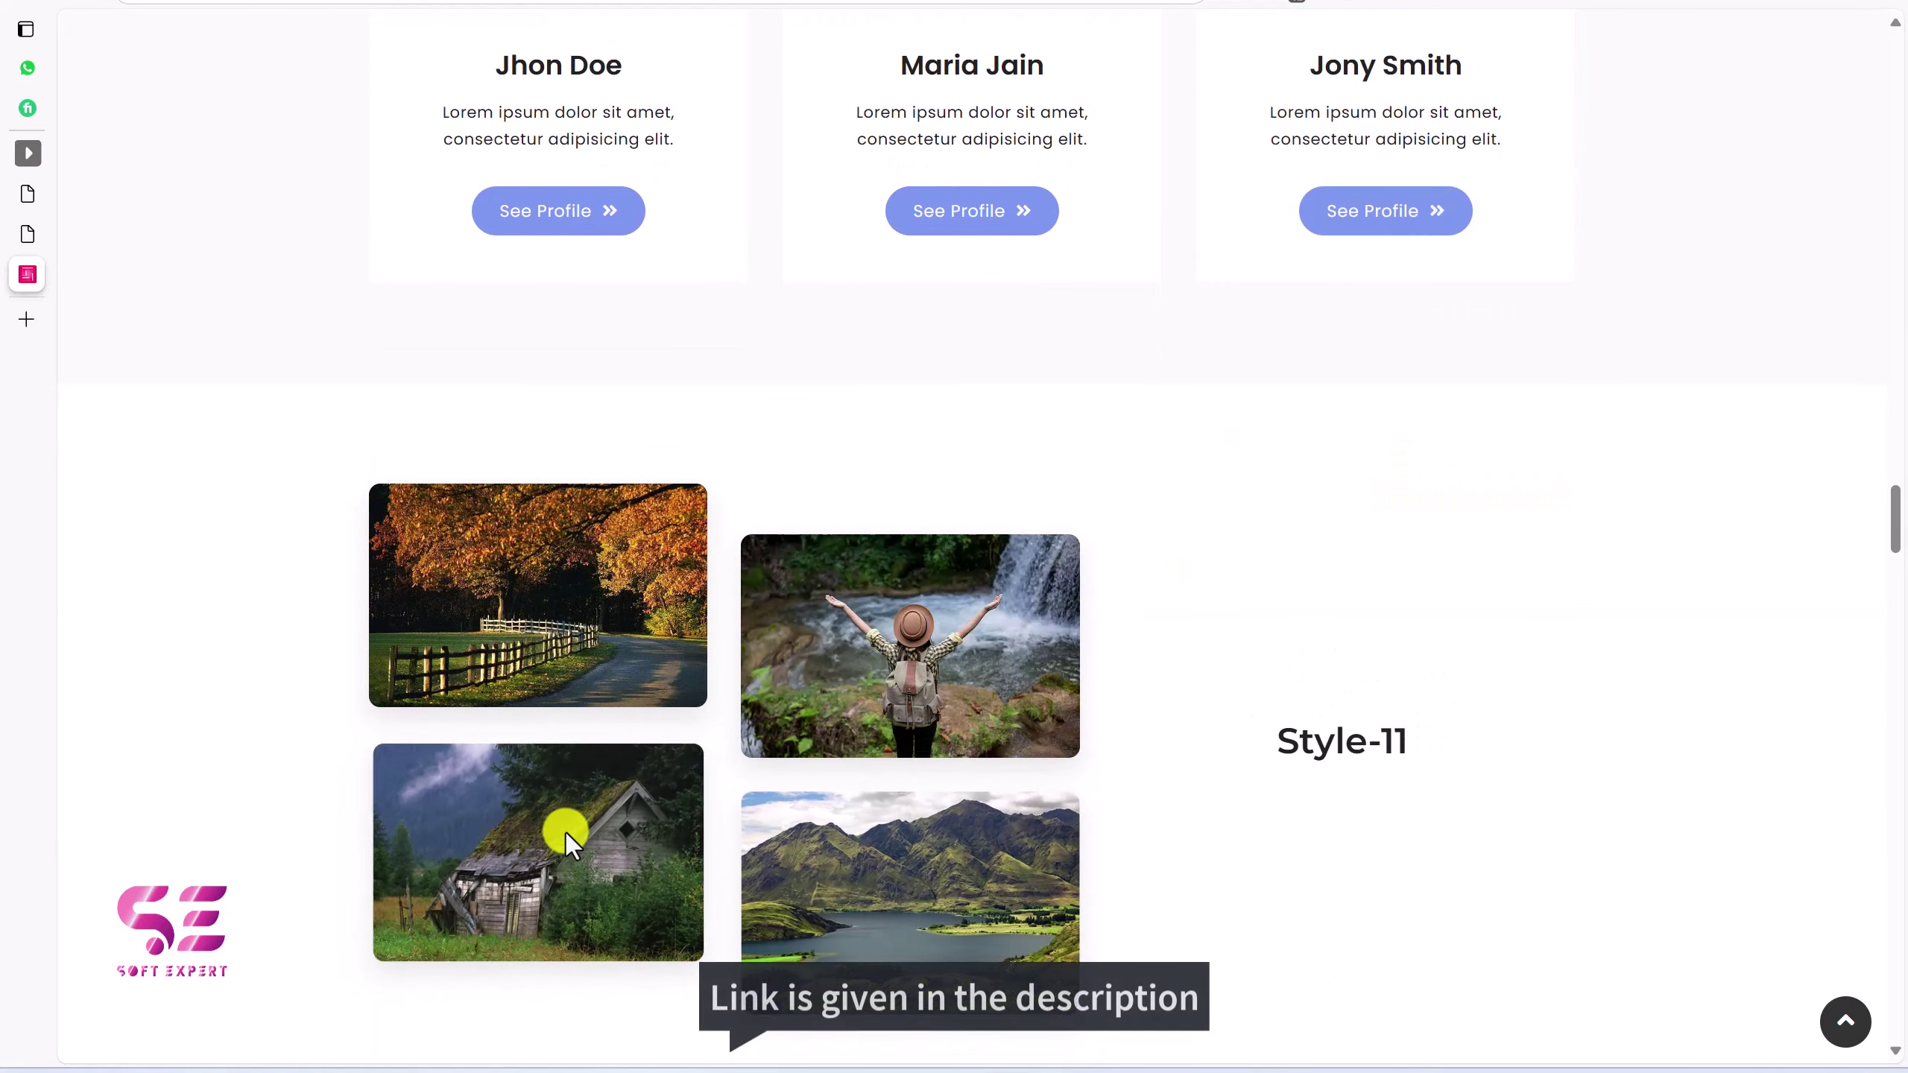
{"action": "scroll", "coordinate": [916, 653], "scroll_direction": "down", "scroll_amount": 4}
{"action": "scroll", "coordinate": [917, 652], "scroll_direction": "down", "scroll_amount": 5}
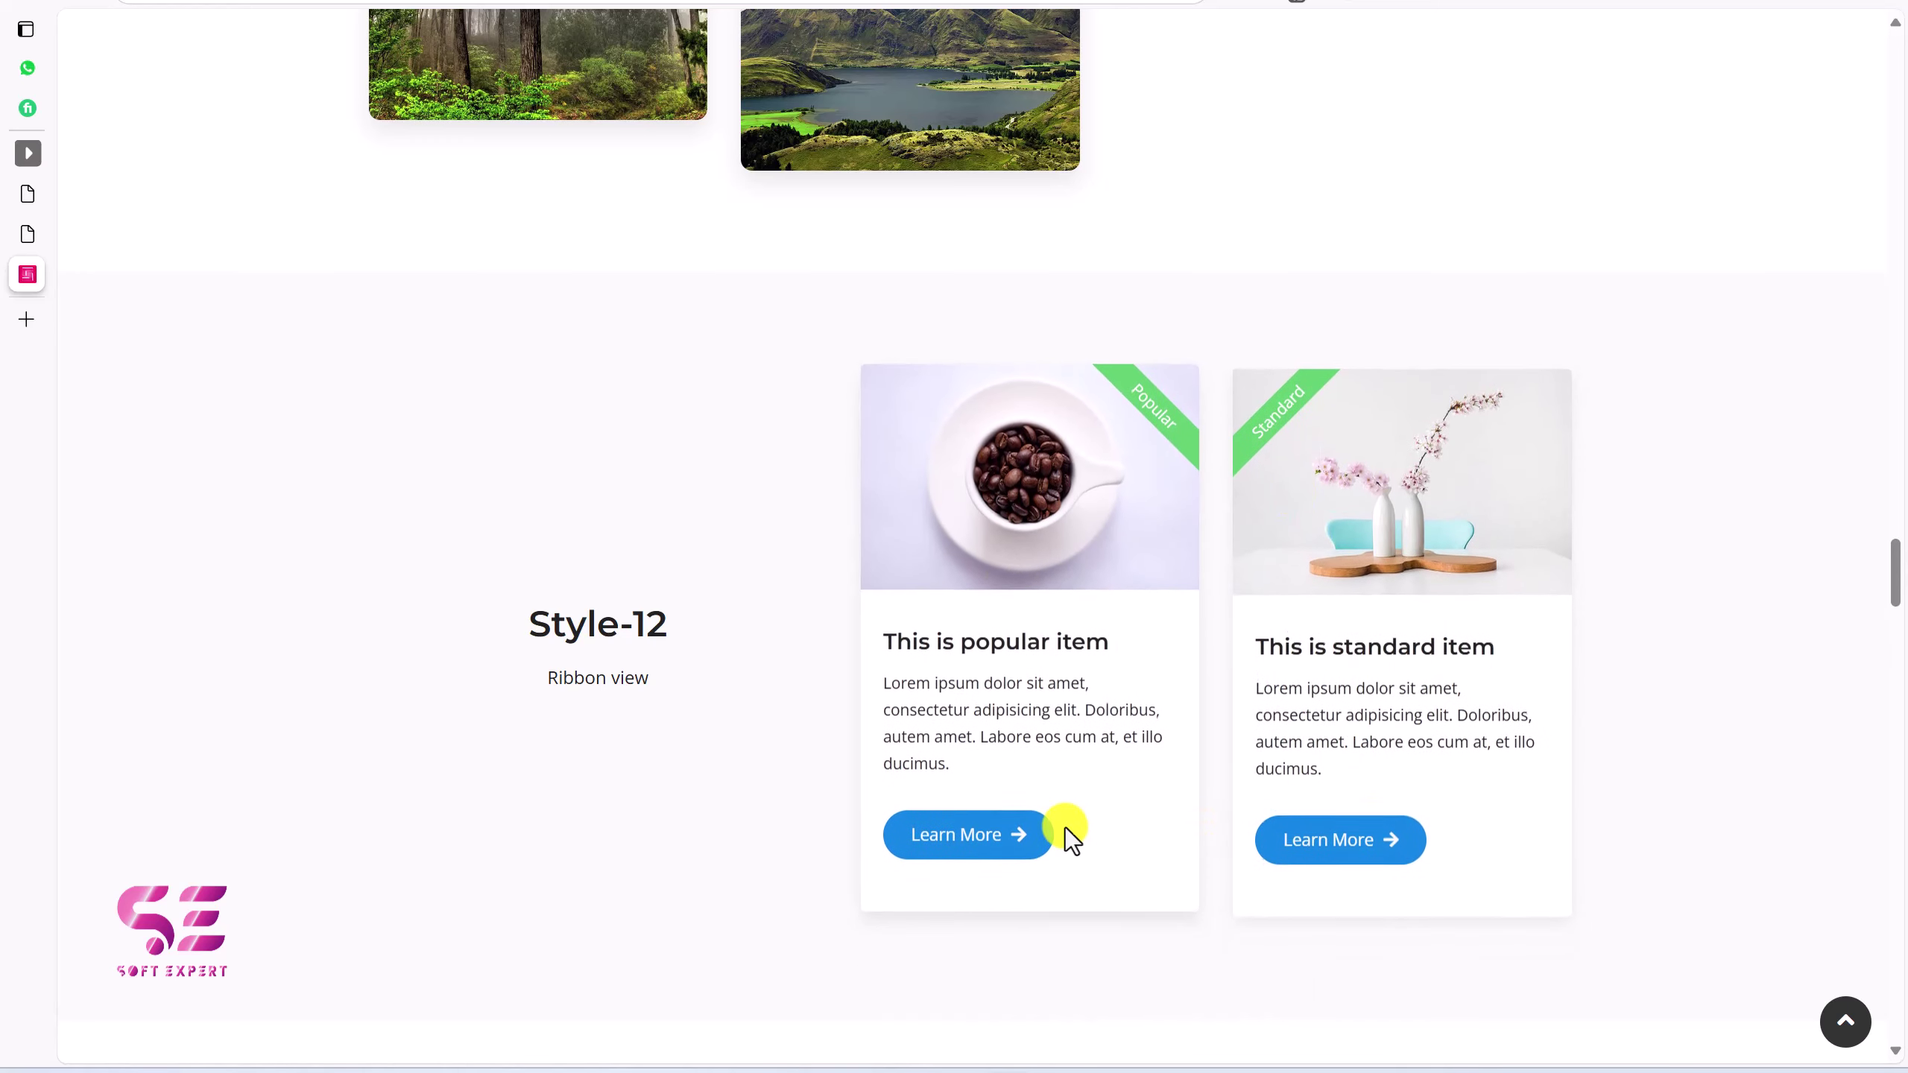
{"action": "scroll", "coordinate": [1160, 594], "scroll_direction": "down", "scroll_amount": 8}
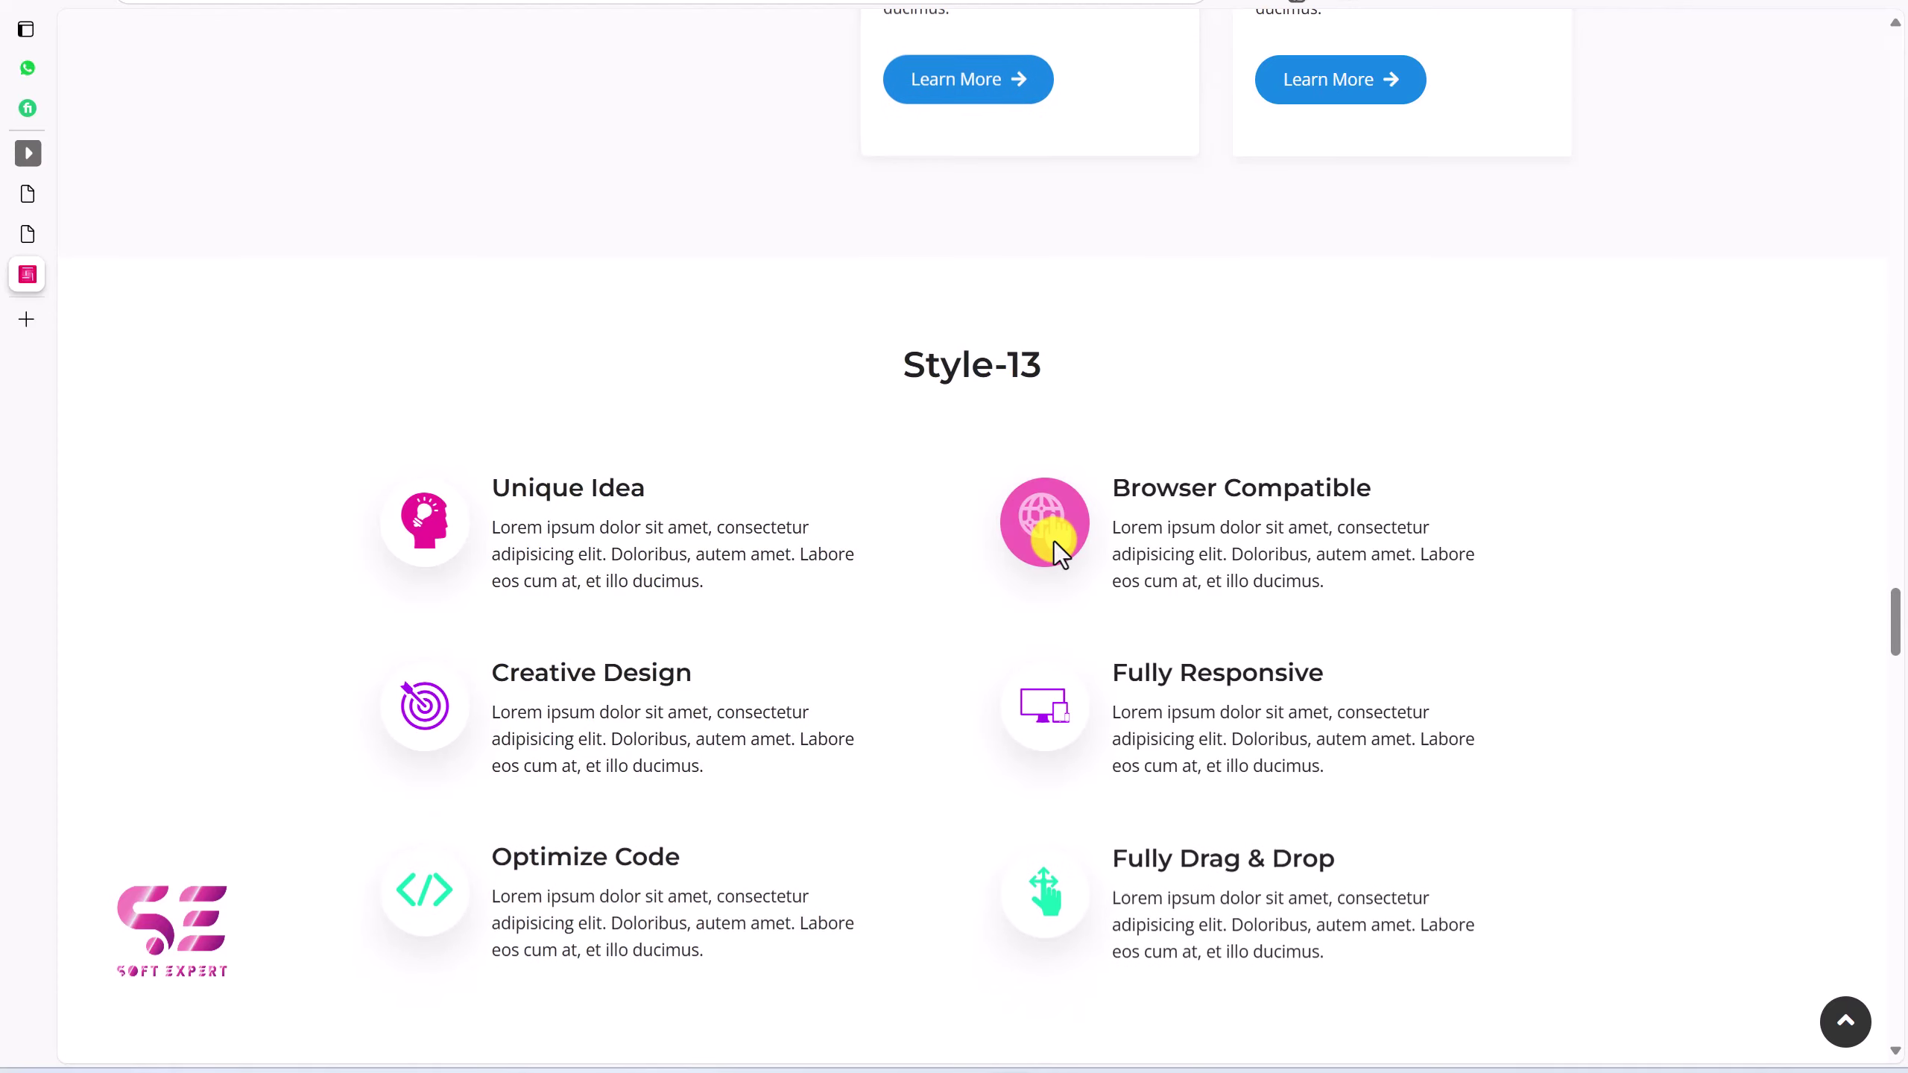
{"action": "scroll", "coordinate": [766, 469], "scroll_direction": "down", "scroll_amount": 2}
{"action": "scroll", "coordinate": [667, 598], "scroll_direction": "down", "scroll_amount": 4}
{"action": "scroll", "coordinate": [665, 599], "scroll_direction": "down", "scroll_amount": 5}
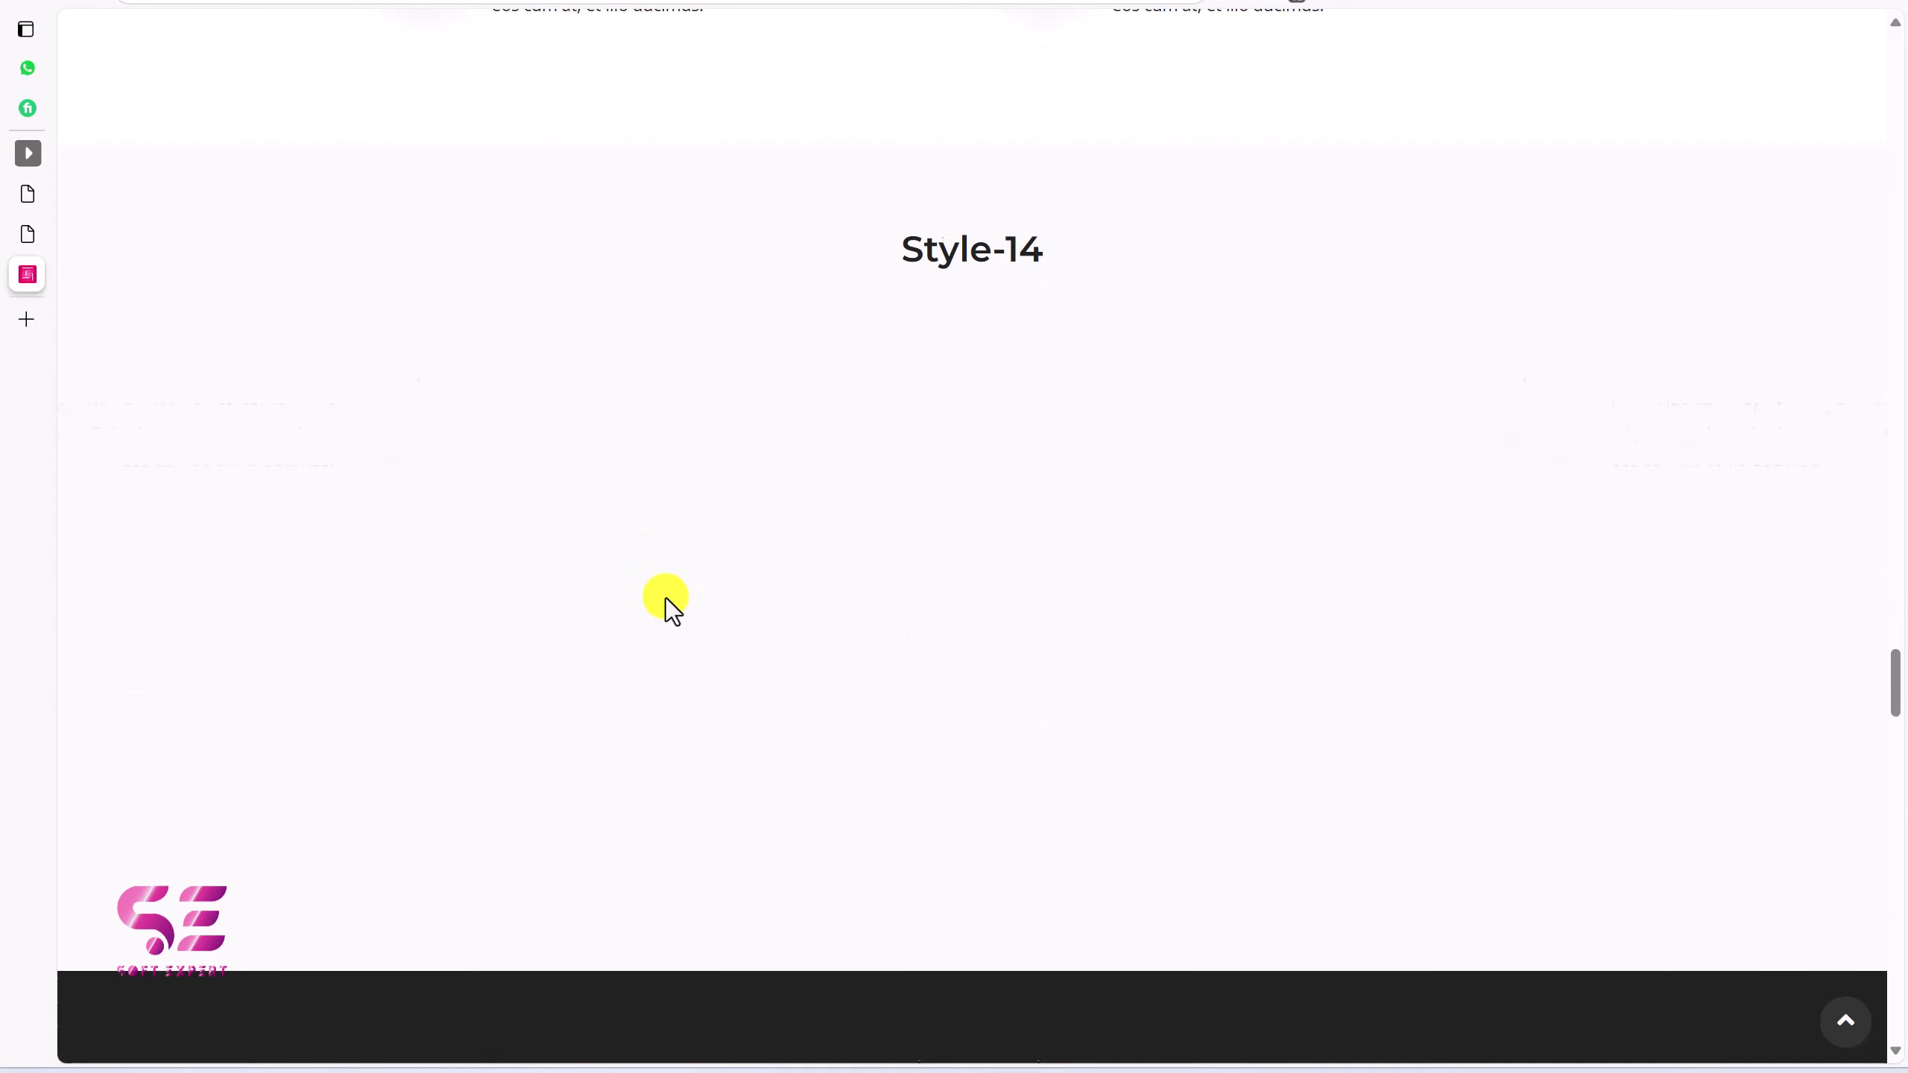
{"action": "scroll", "coordinate": [1120, 712], "scroll_direction": "down", "scroll_amount": 10}
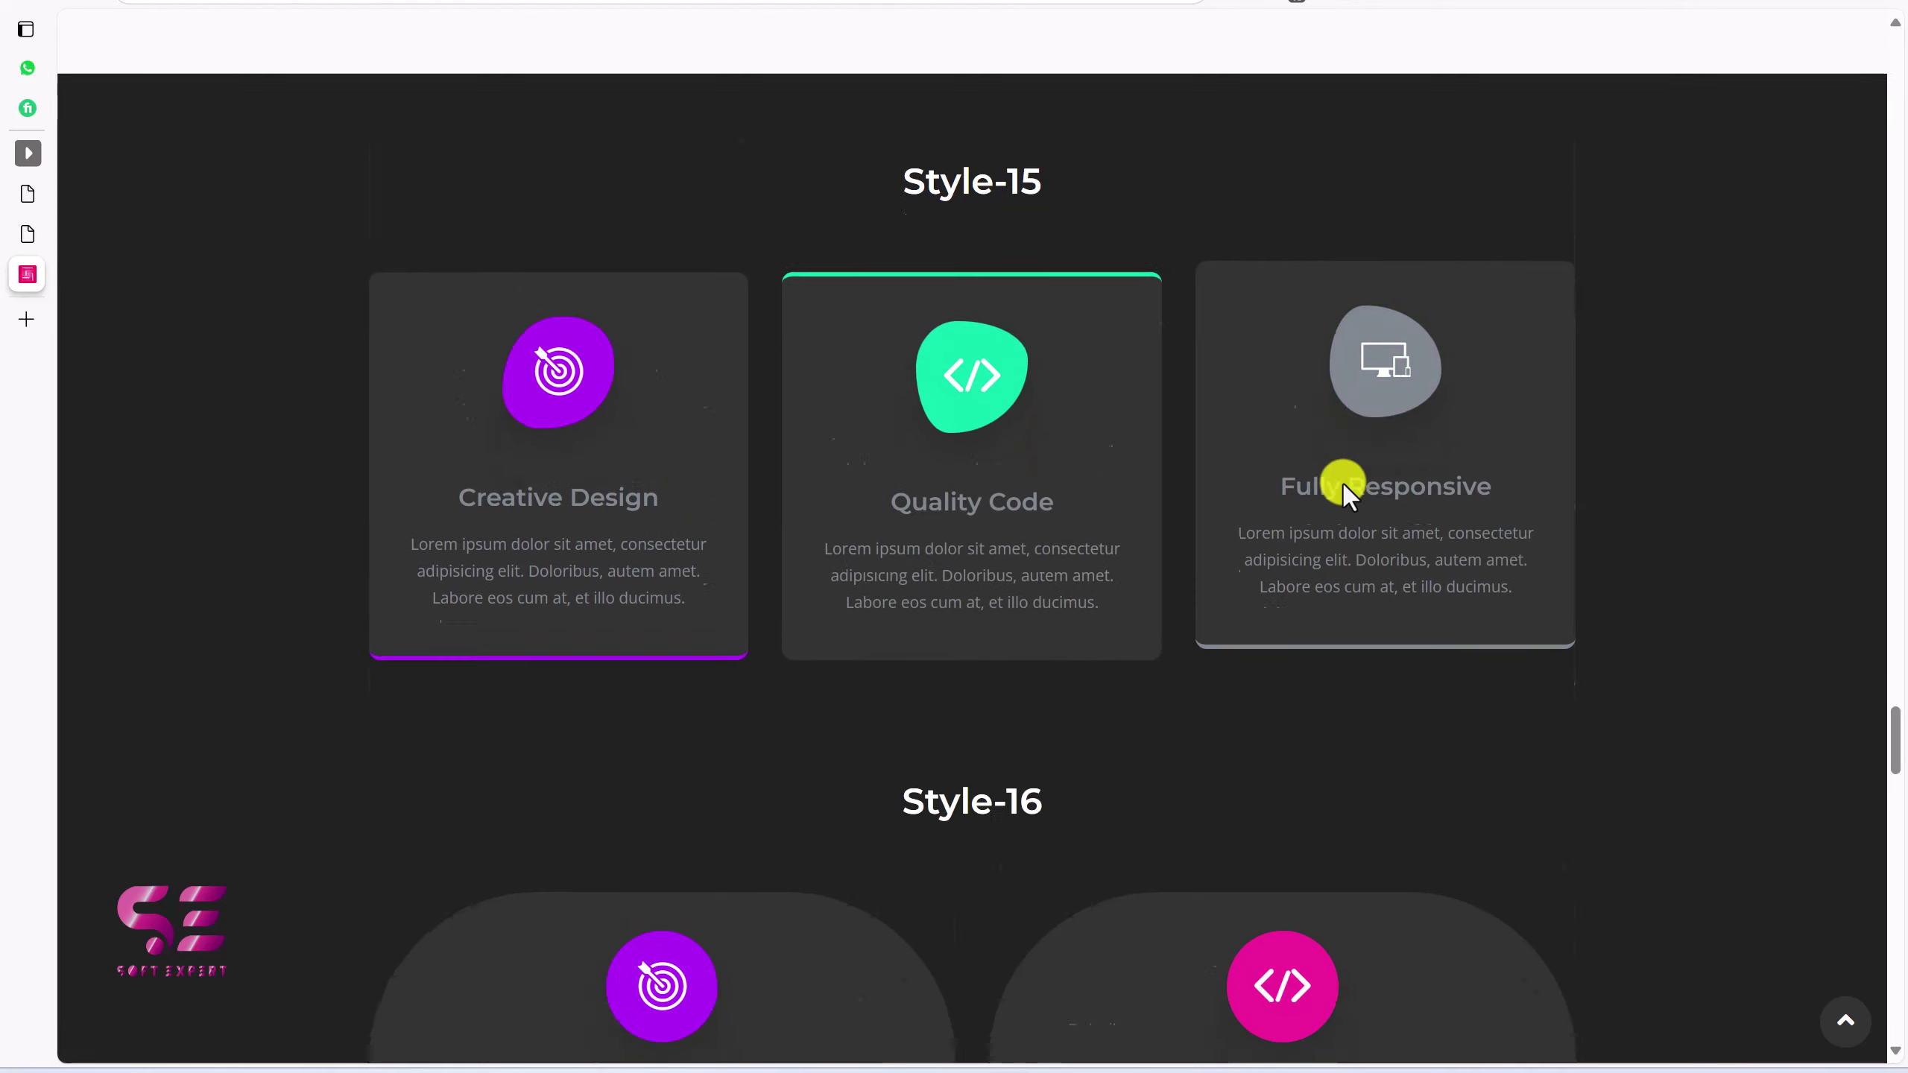
{"action": "scroll", "coordinate": [1343, 483], "scroll_direction": "down", "scroll_amount": 5}
{"action": "scroll", "coordinate": [718, 578], "scroll_direction": "down", "scroll_amount": 9}
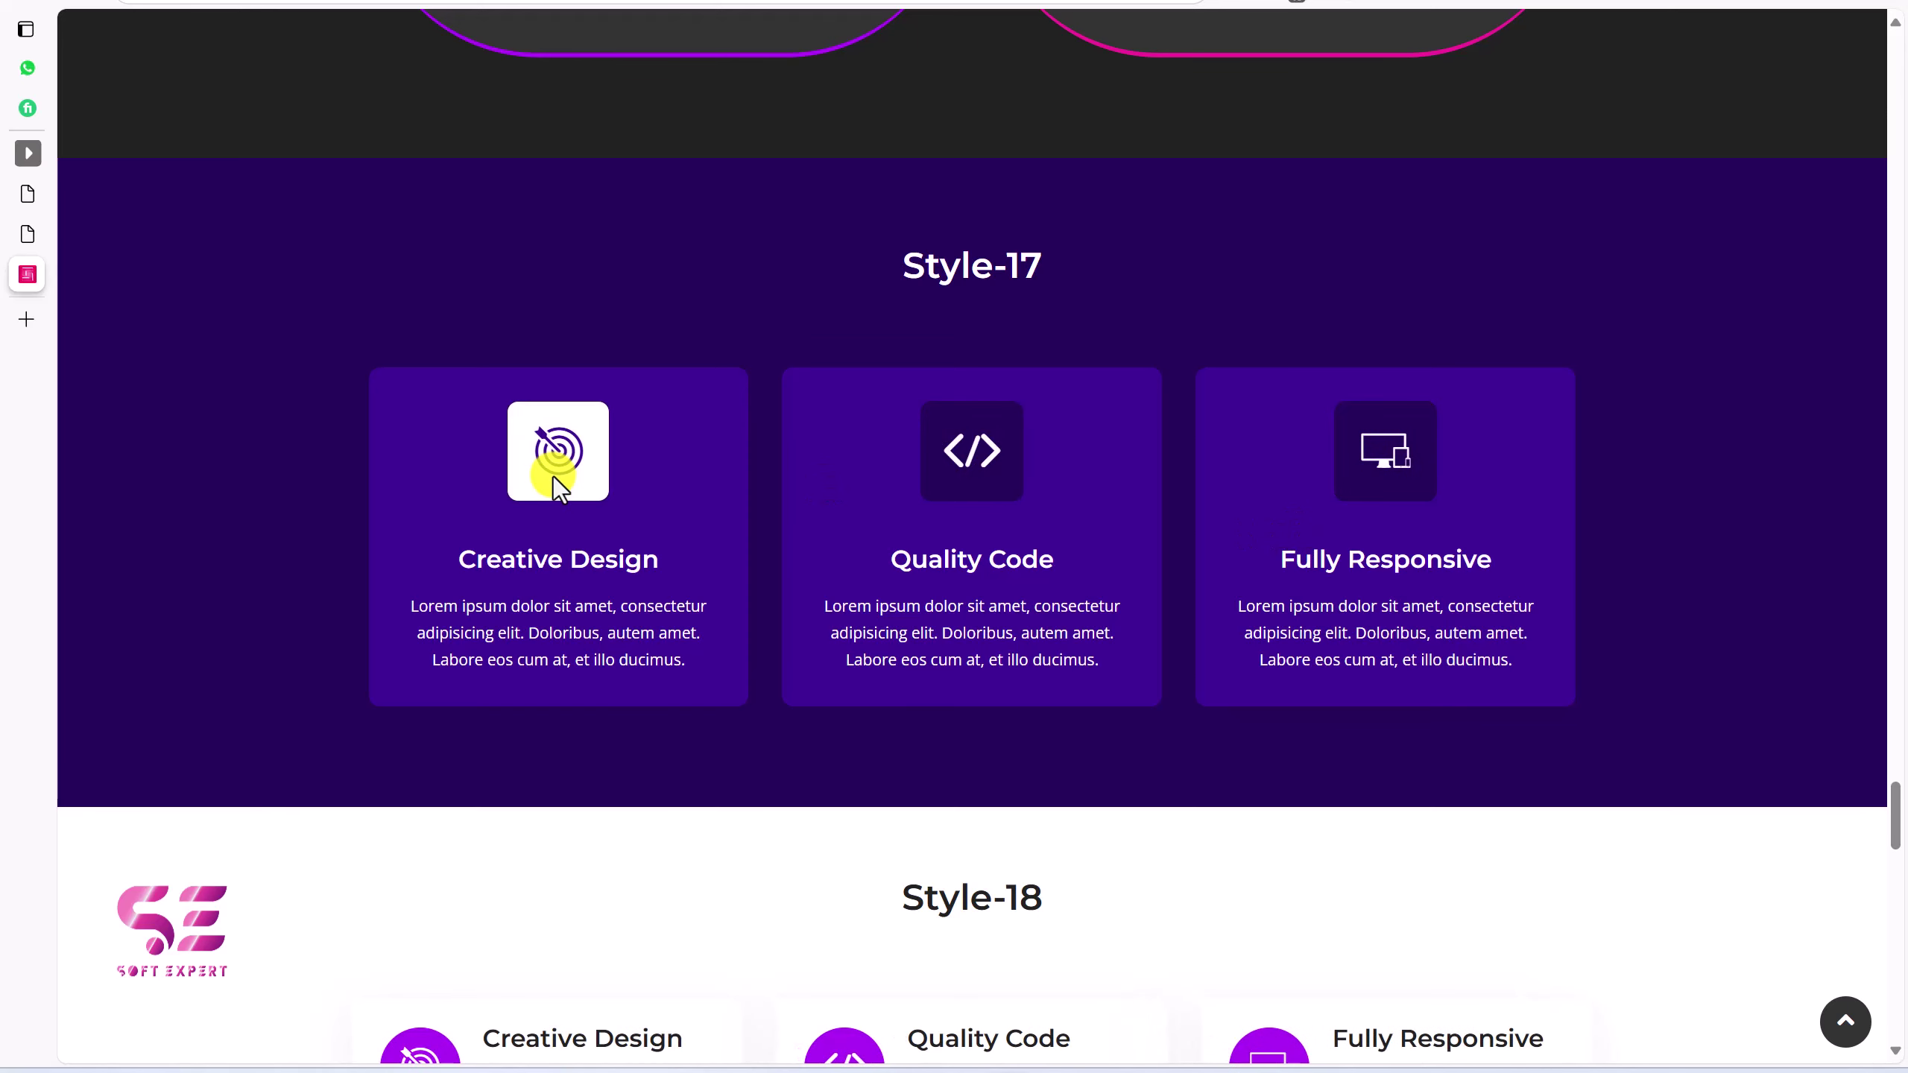
{"action": "scroll", "coordinate": [553, 479], "scroll_direction": "down", "scroll_amount": 5}
{"action": "scroll", "coordinate": [985, 701], "scroll_direction": "up", "scroll_amount": 1}
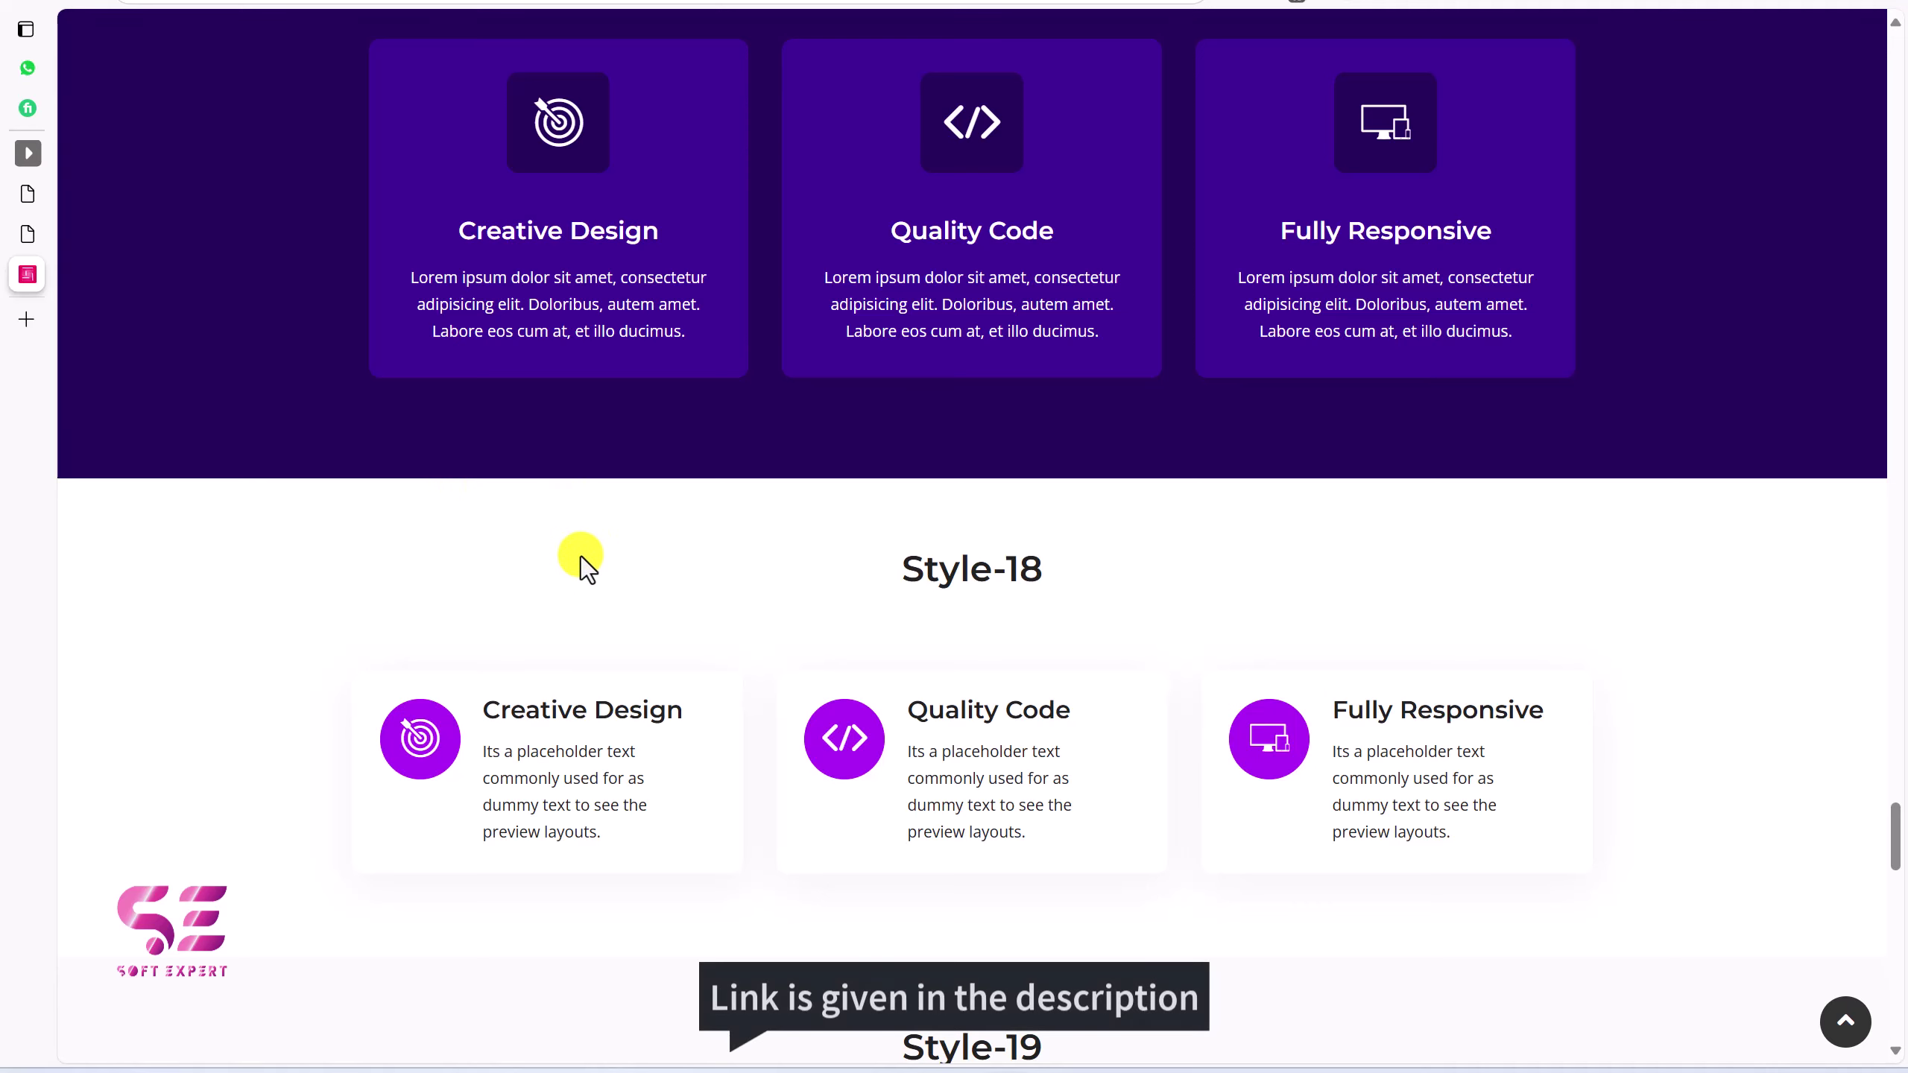
Return to the WordPress dashboard and search for "sina extension" among the plugins available to add
{"action": "left_click", "coordinate": [112, 194]}
{"action": "mouse_move", "coordinate": [138, 714]}
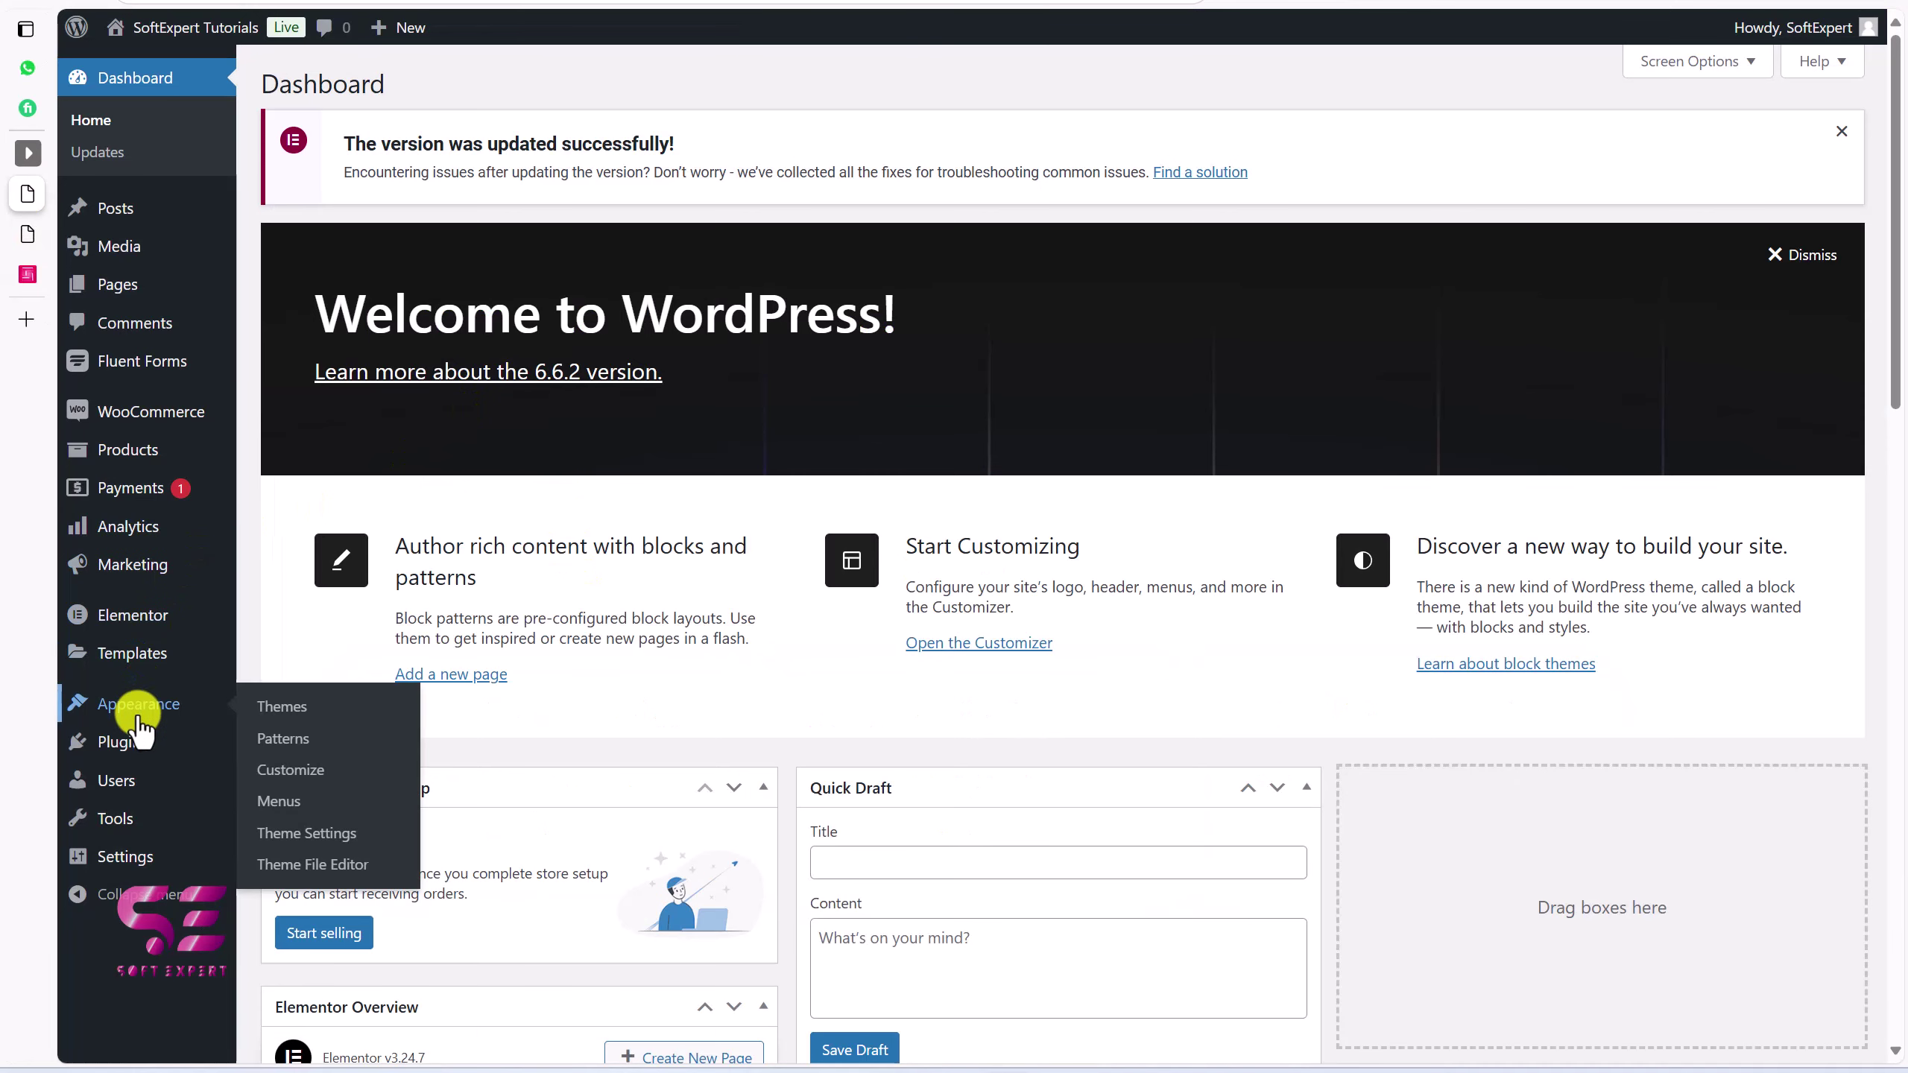
{"action": "left_click", "coordinate": [295, 785]}
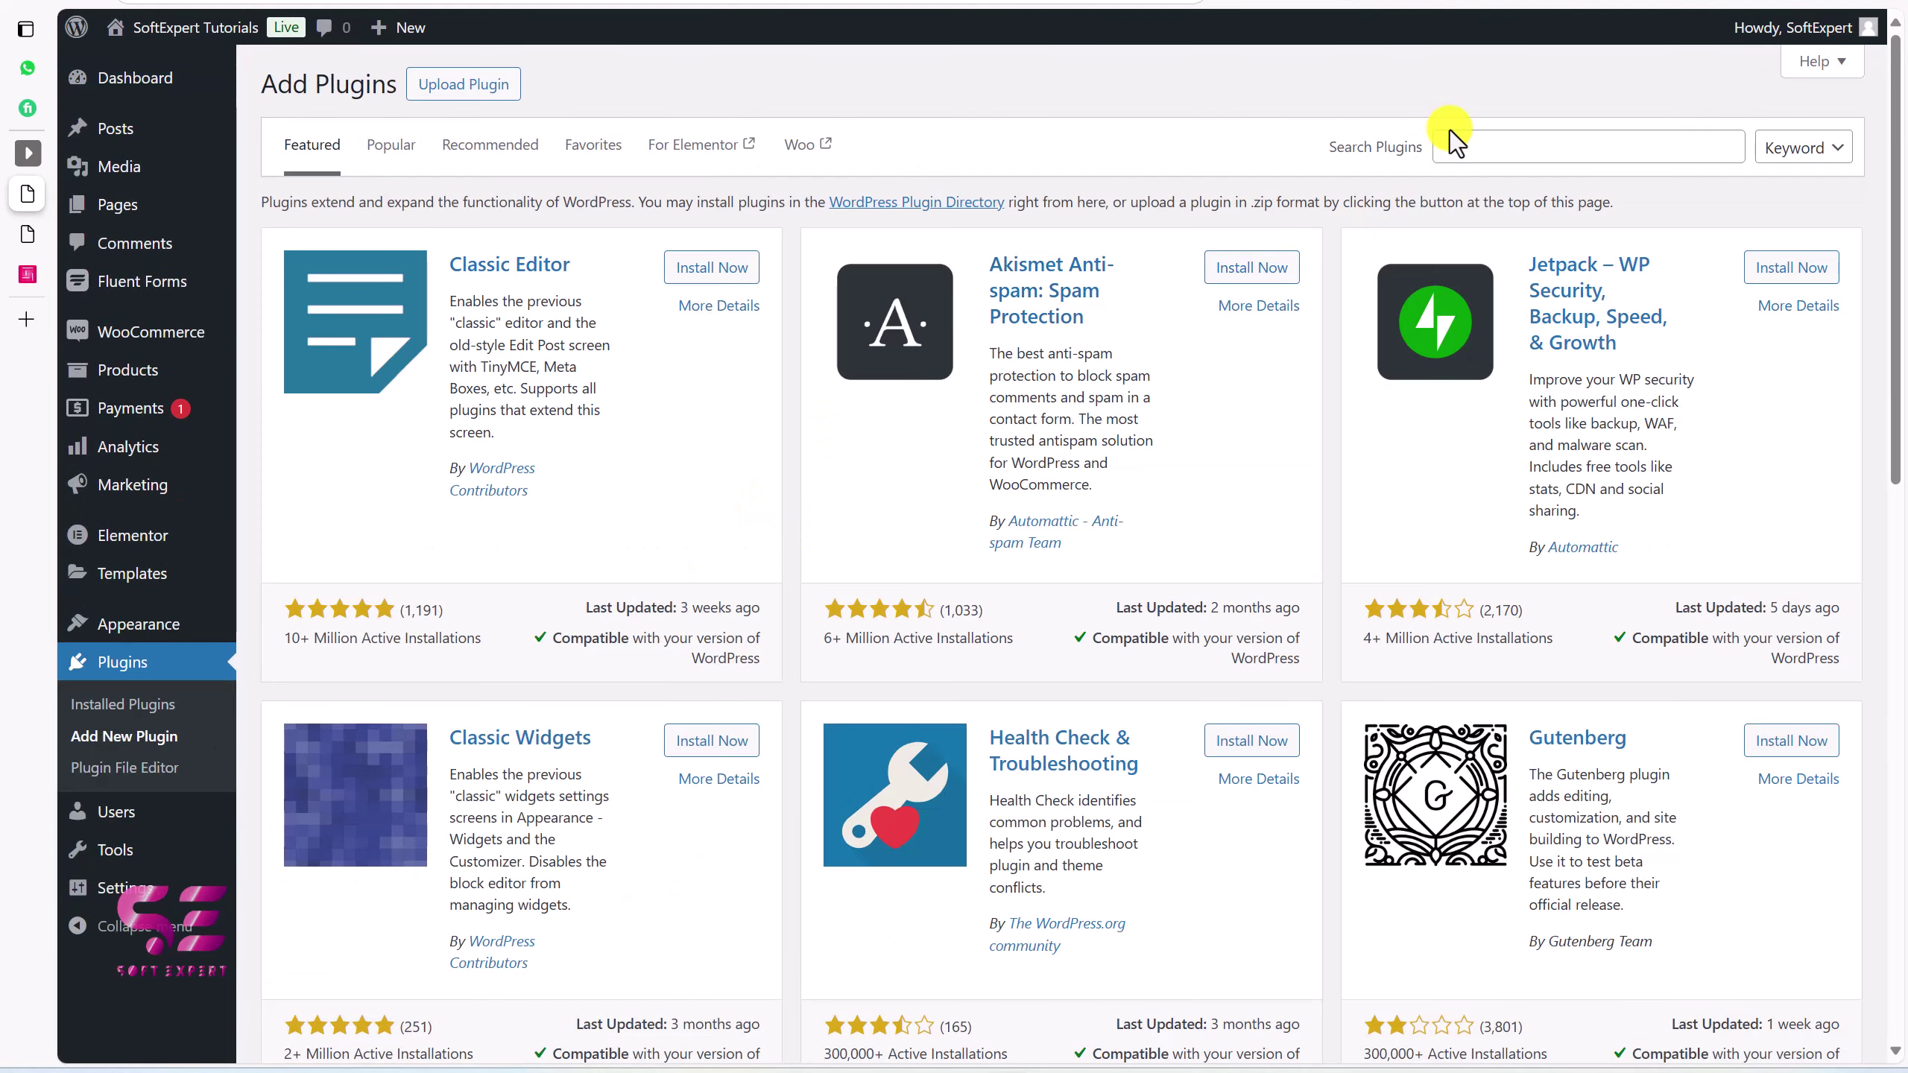
{"action": "left_click", "coordinate": [1522, 147]}
{"action": "type", "text": "sina extension"}
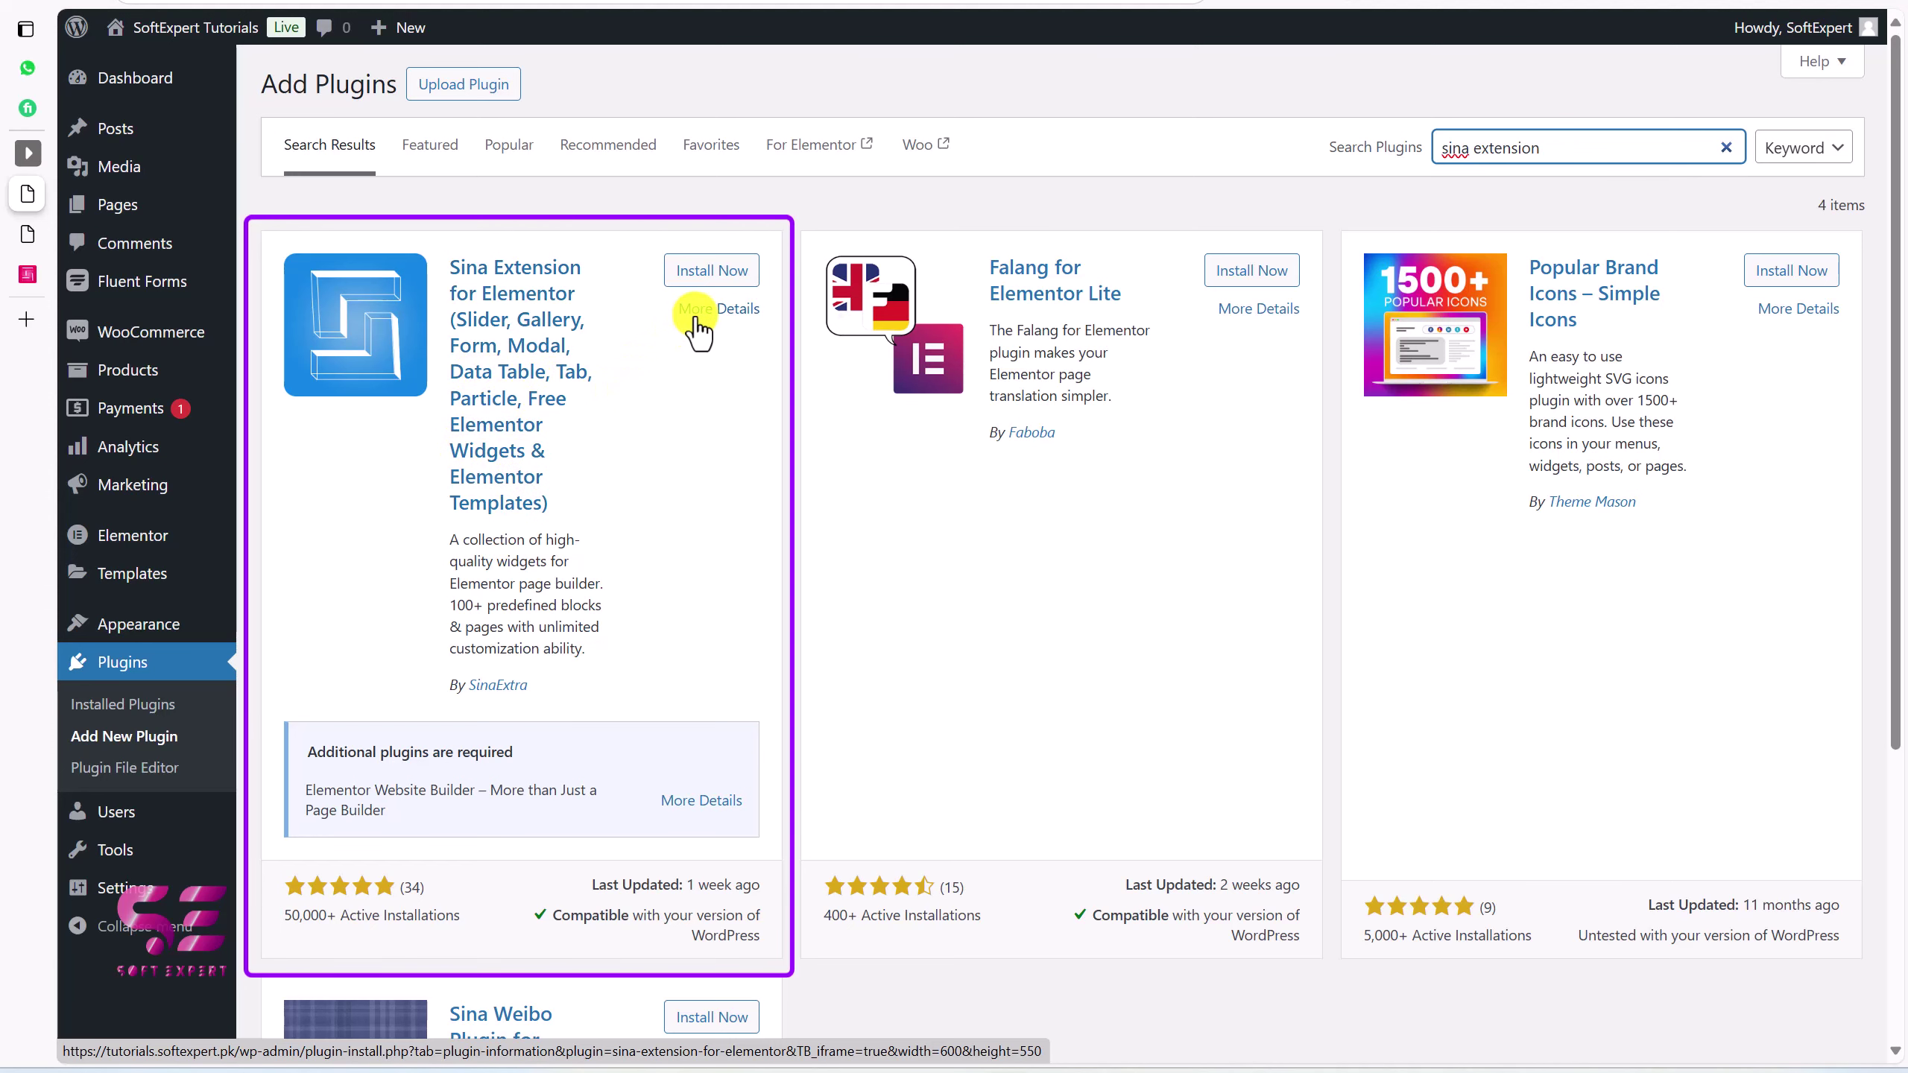
Review the Sina Extension for Elementor plugin details, including its features and free widgets list, and close them
{"action": "left_click", "coordinate": [696, 315]}
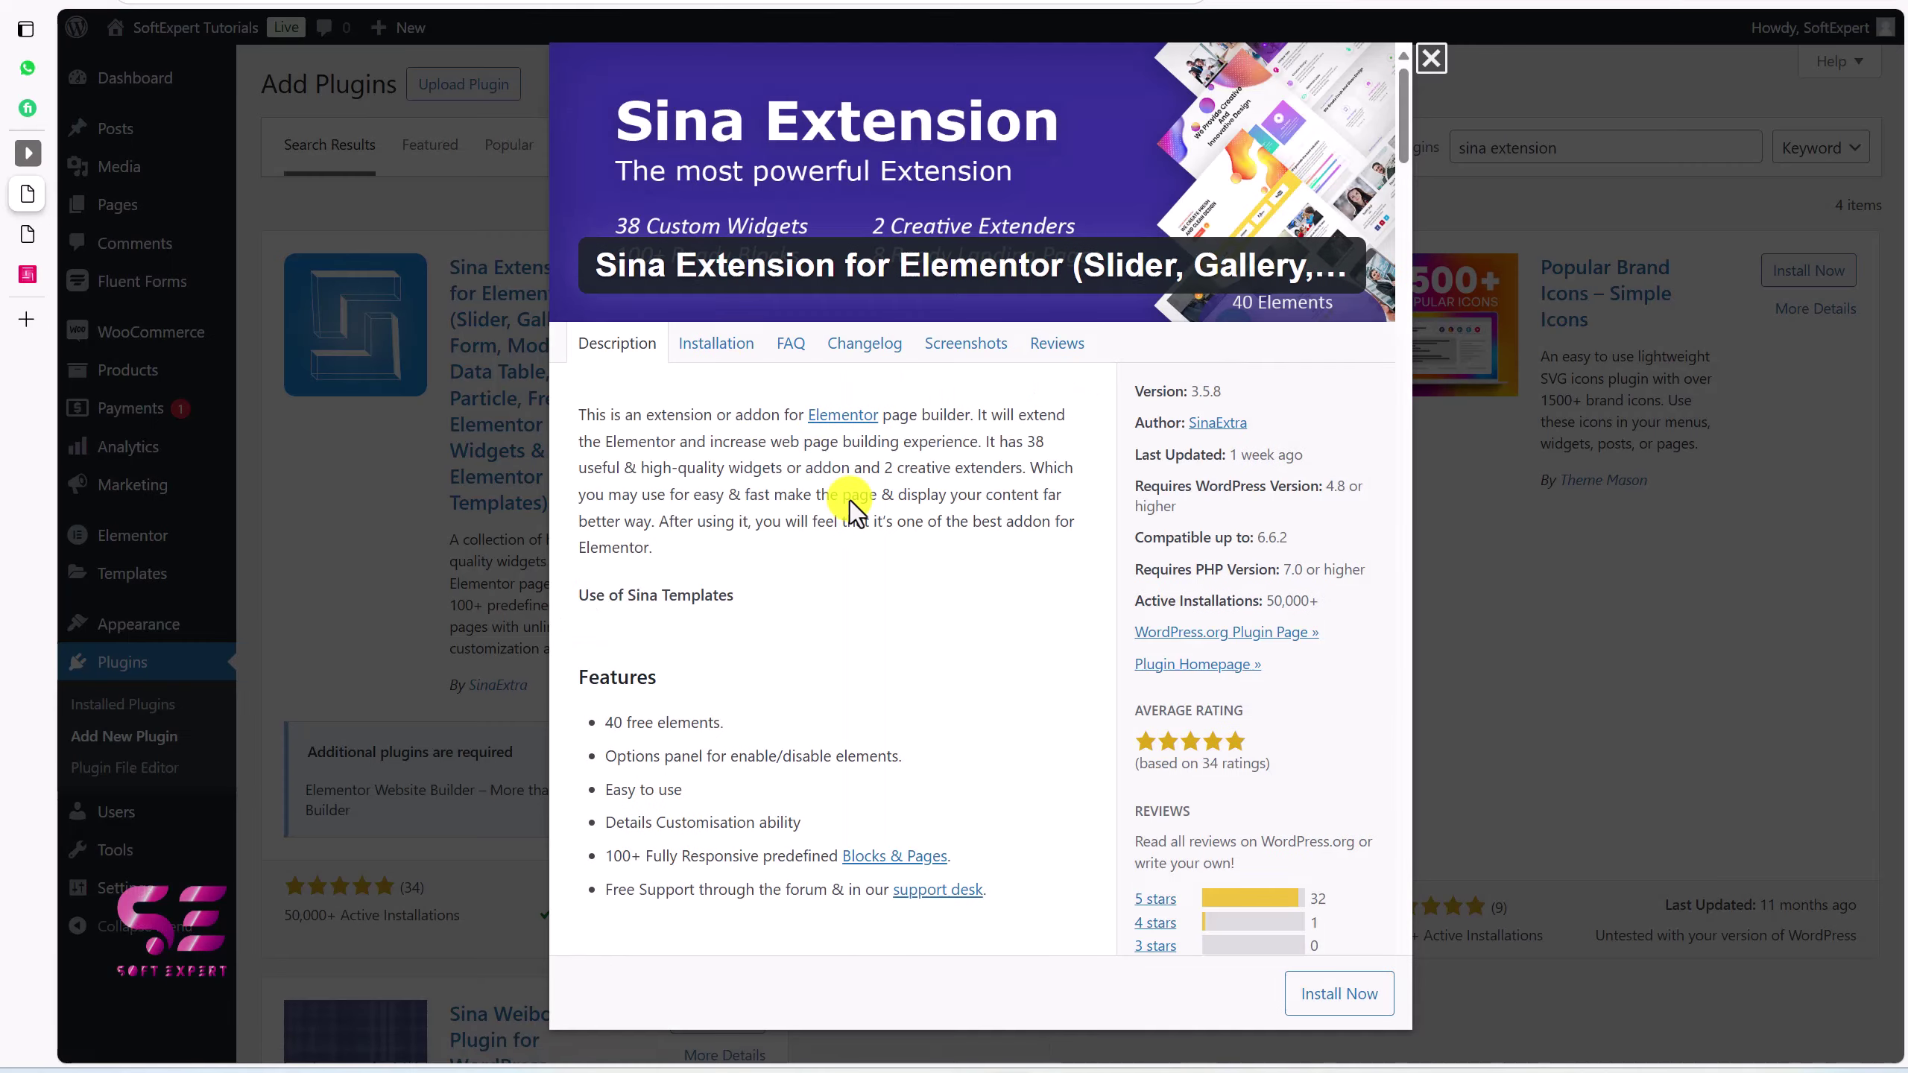
{"action": "scroll", "coordinate": [752, 521], "scroll_direction": "down", "scroll_amount": 5}
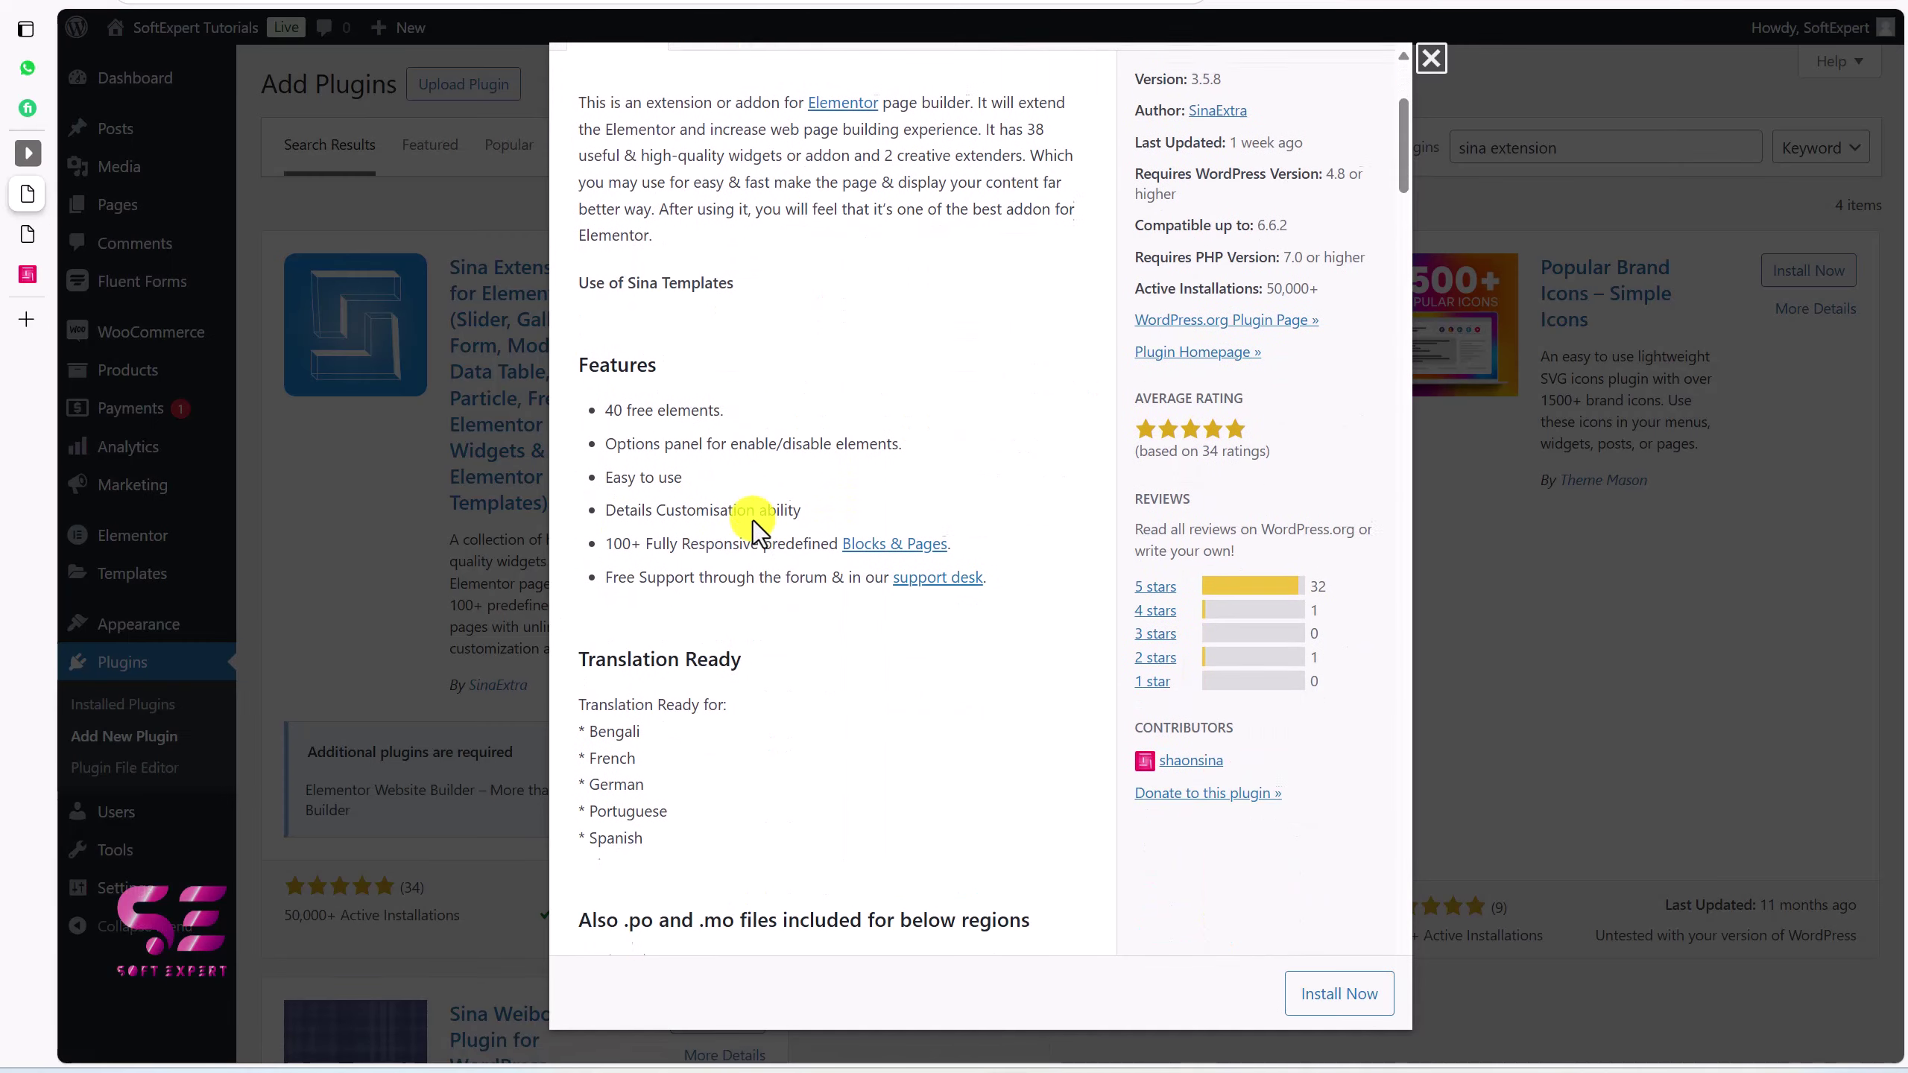
{"action": "scroll", "coordinate": [753, 521], "scroll_direction": "down", "scroll_amount": 12}
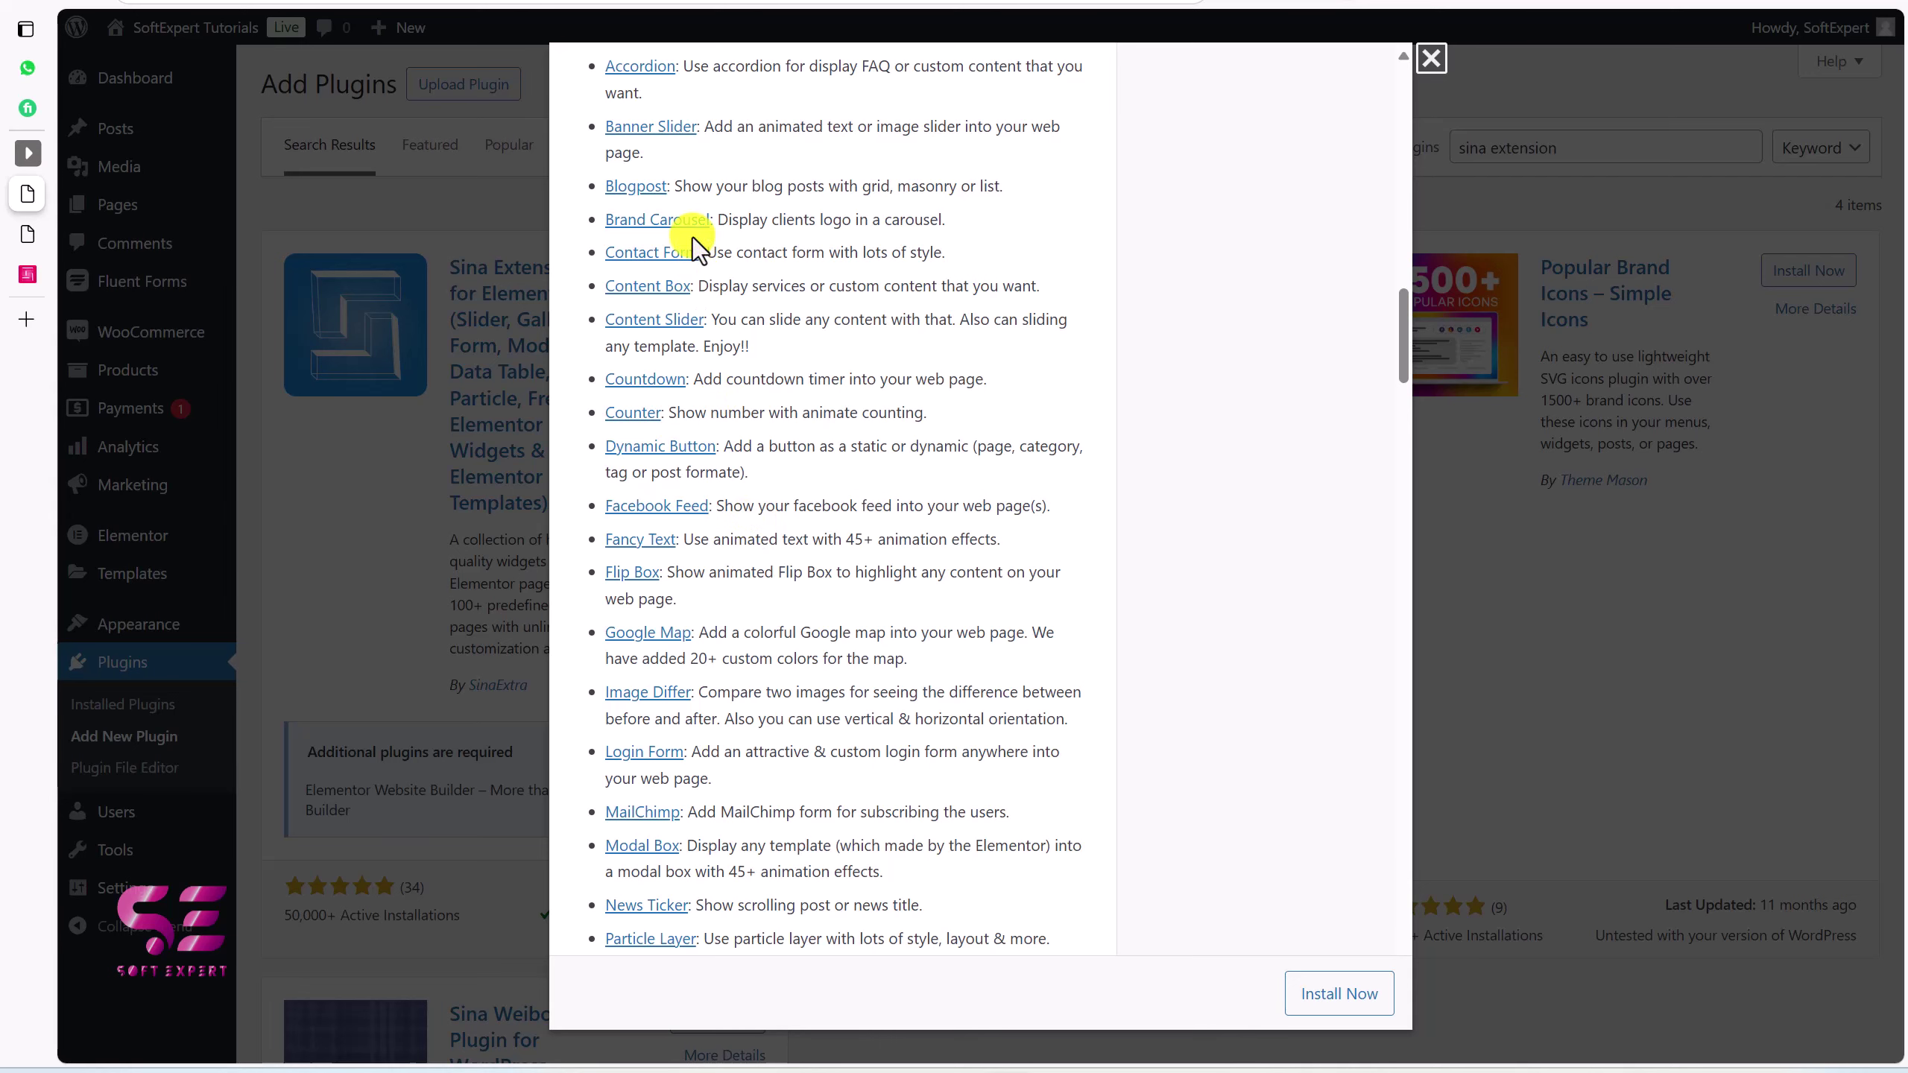
{"action": "scroll", "coordinate": [651, 478], "scroll_direction": "down", "scroll_amount": 5}
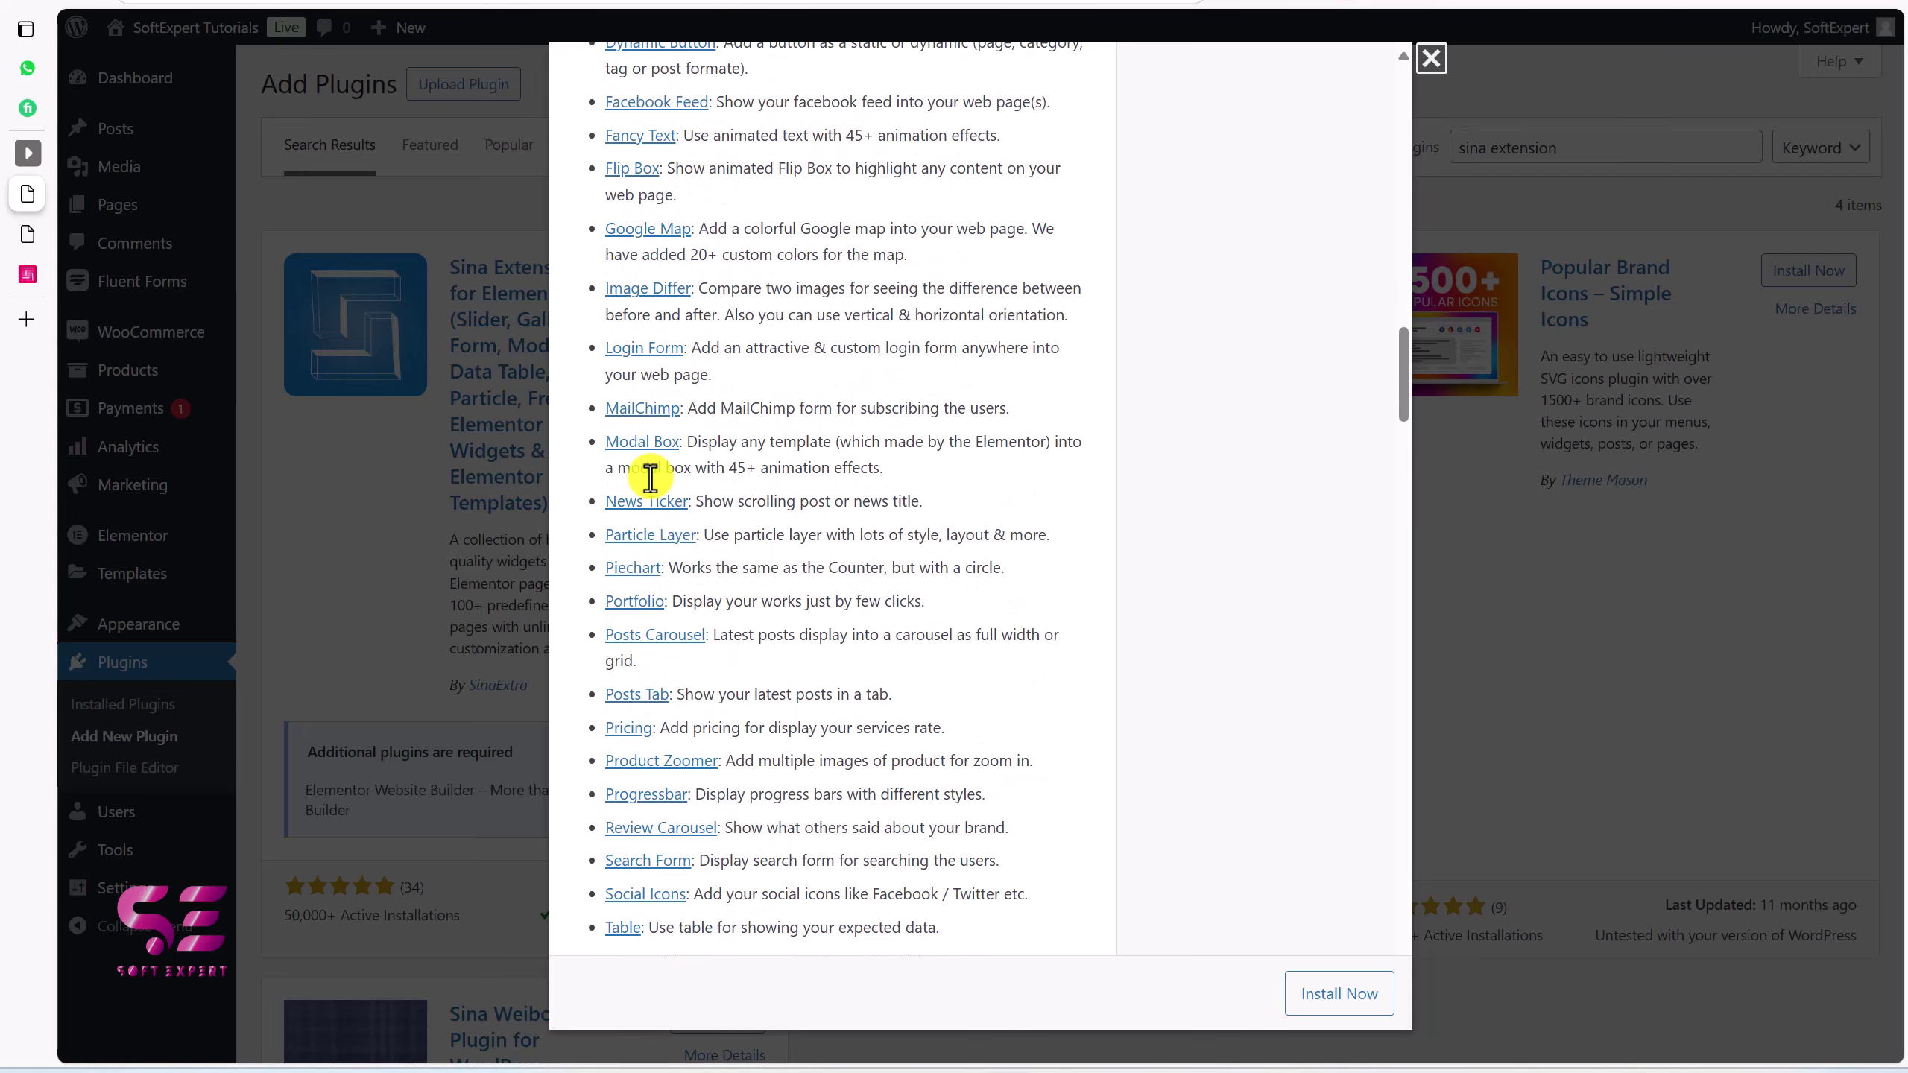
{"action": "scroll", "coordinate": [651, 478], "scroll_direction": "up", "scroll_amount": 1}
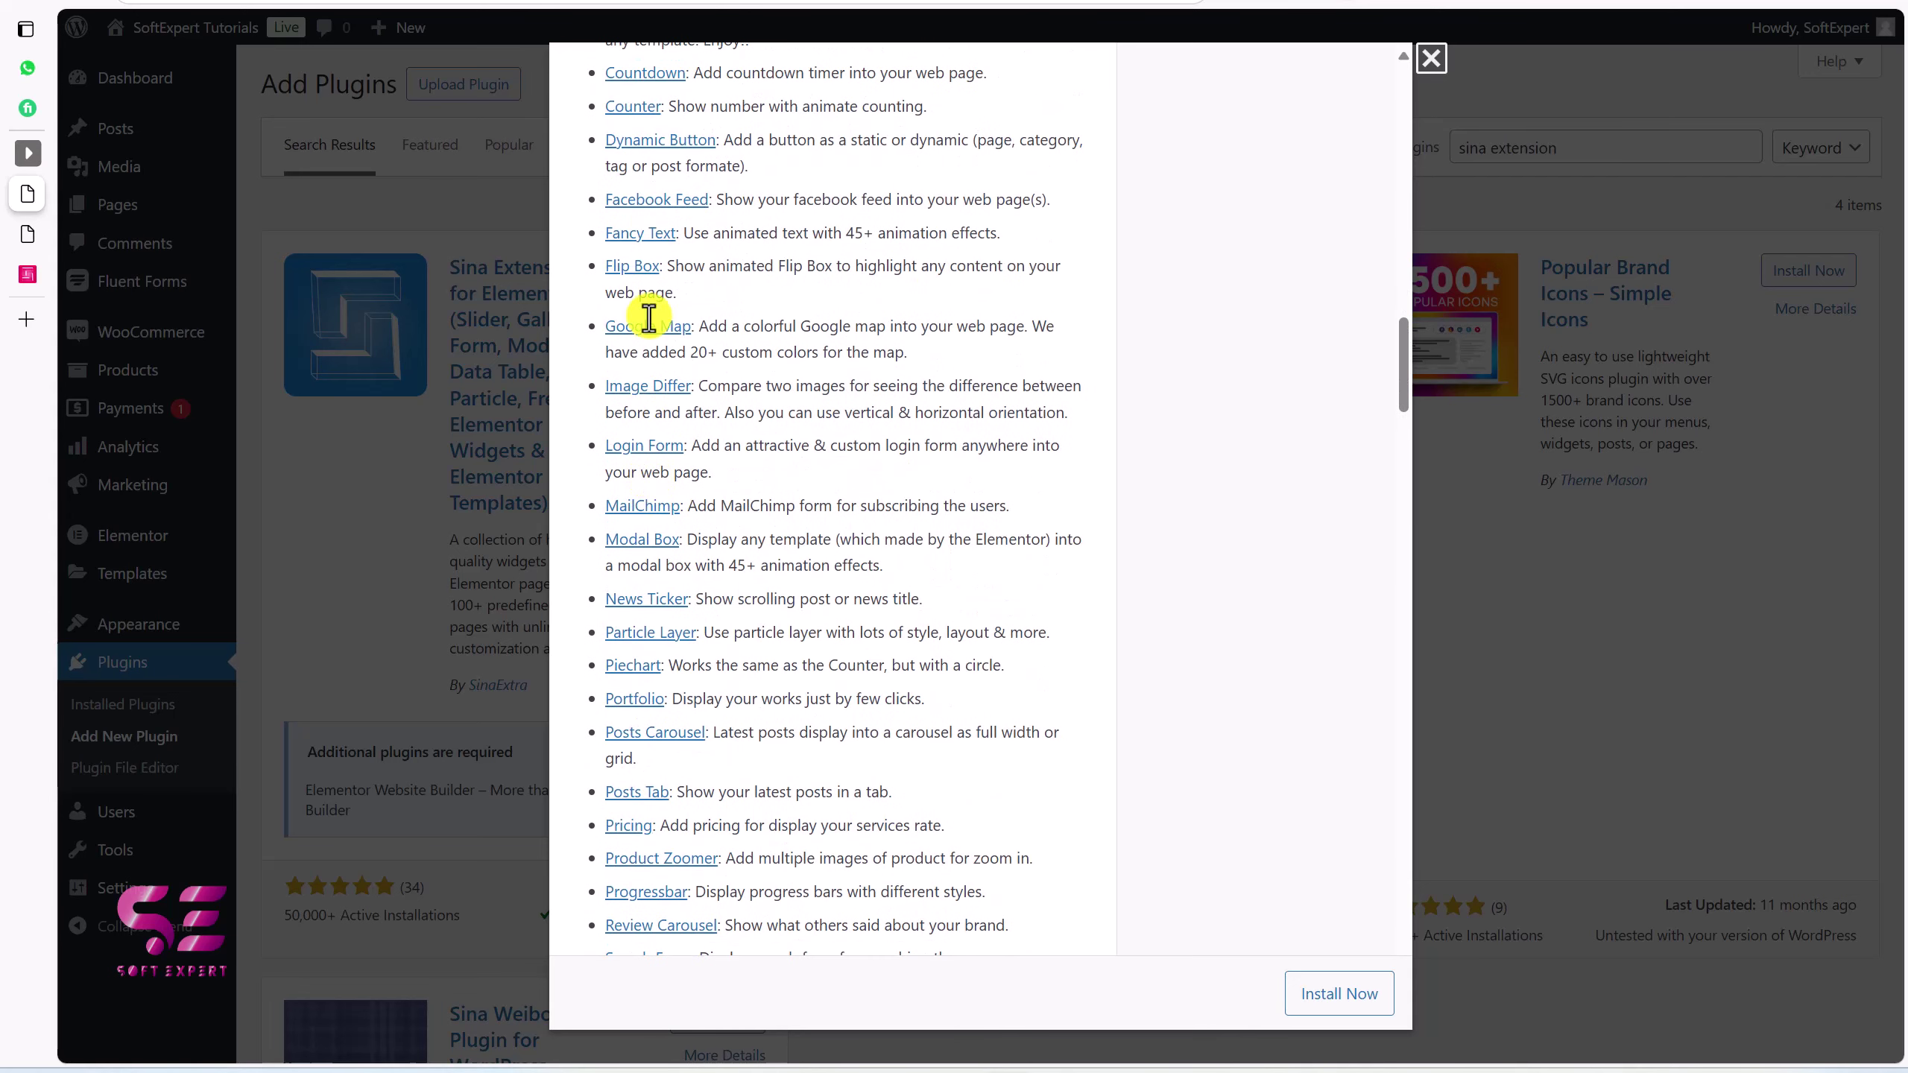
{"action": "scroll", "coordinate": [661, 248], "scroll_direction": "up", "scroll_amount": 2}
{"action": "scroll", "coordinate": [662, 248], "scroll_direction": "up", "scroll_amount": 4}
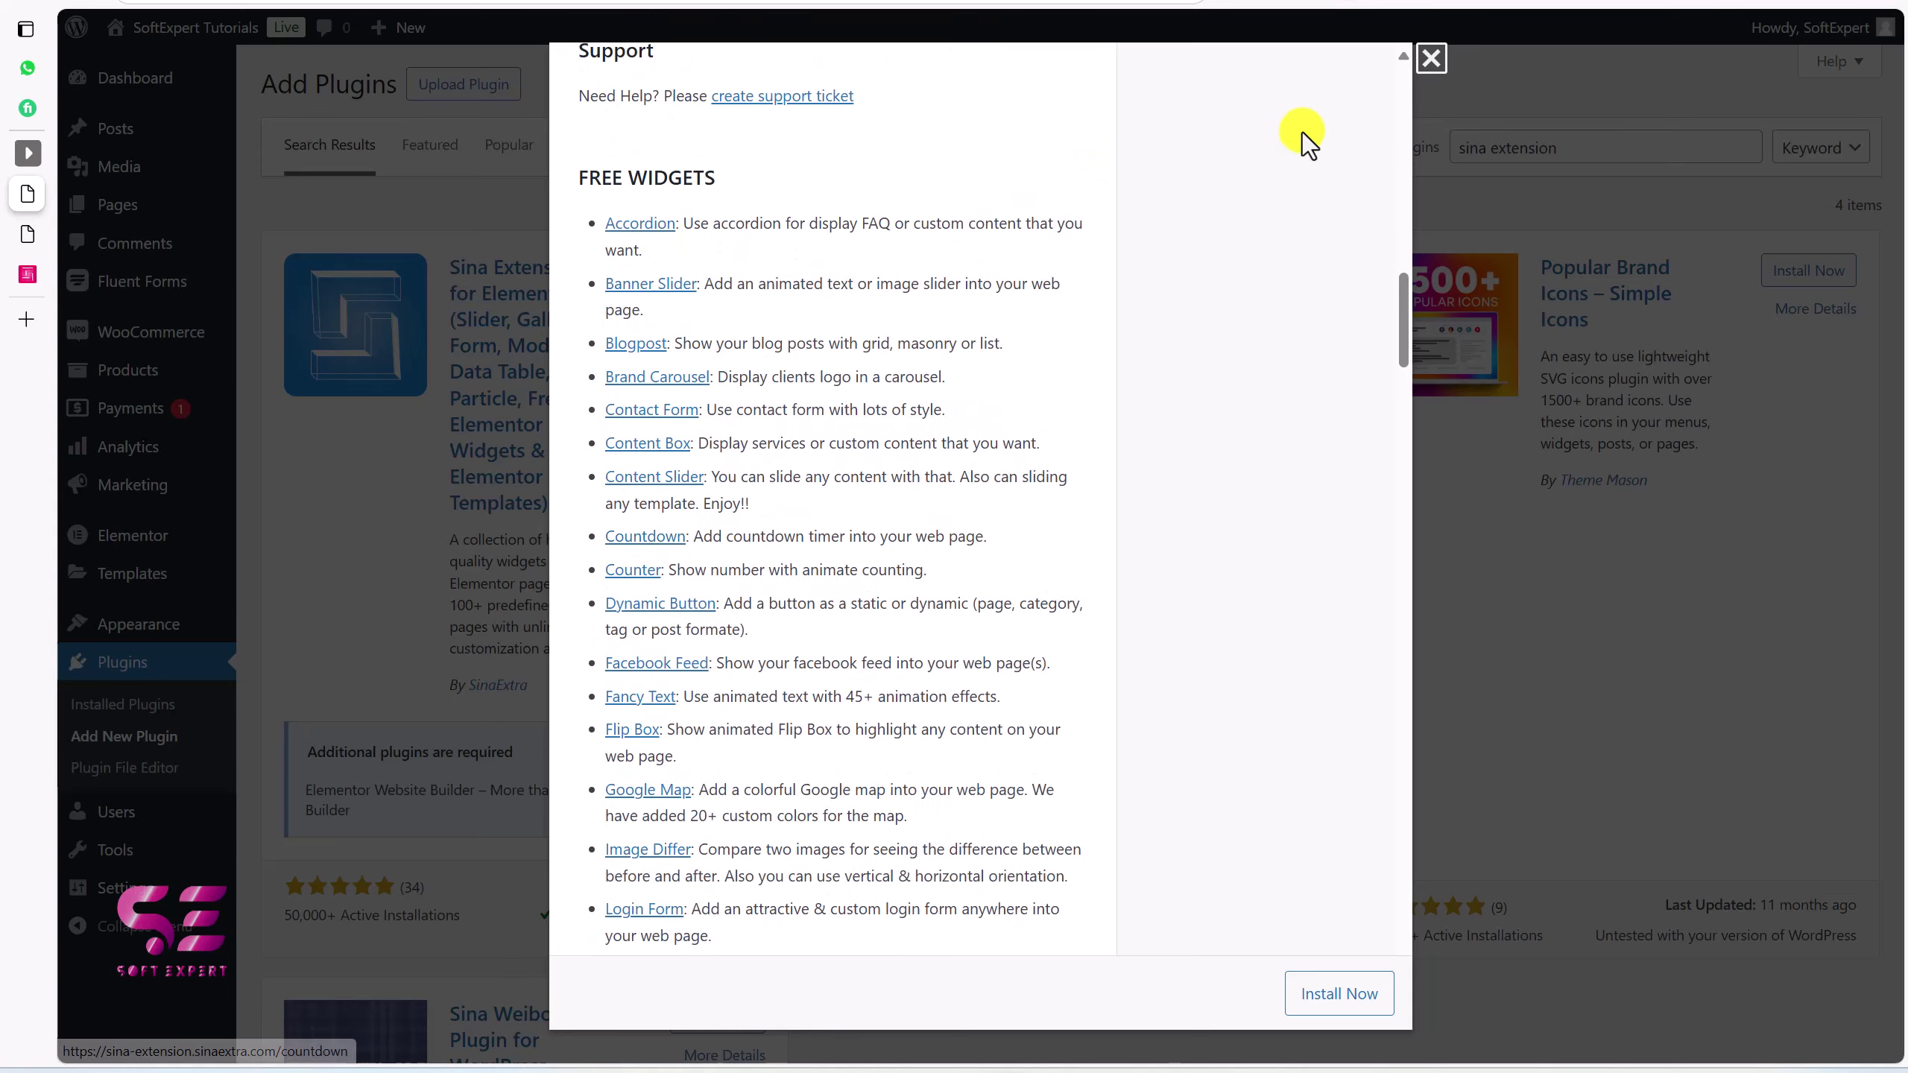
{"action": "left_click", "coordinate": [1438, 61]}
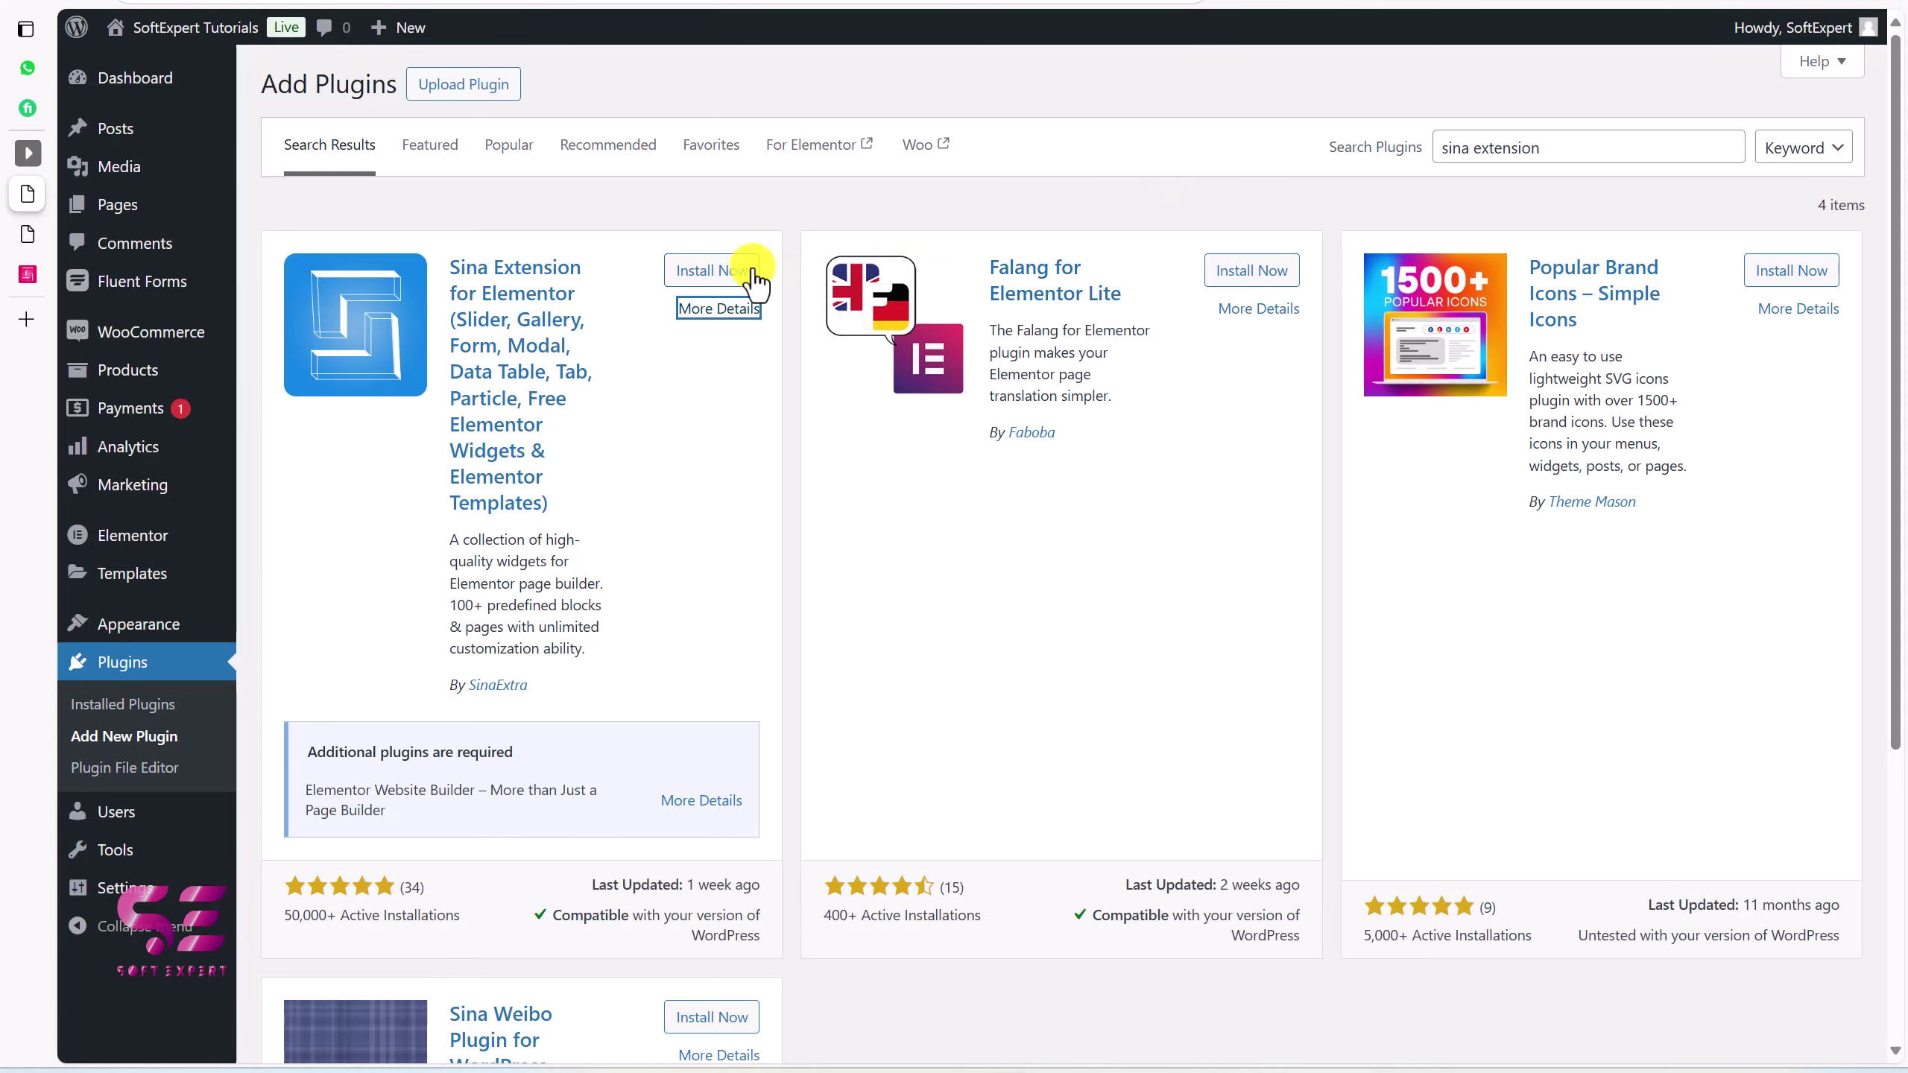
Install and activate the Sina Extension for Elementor plugin
{"action": "left_click", "coordinate": [735, 283]}
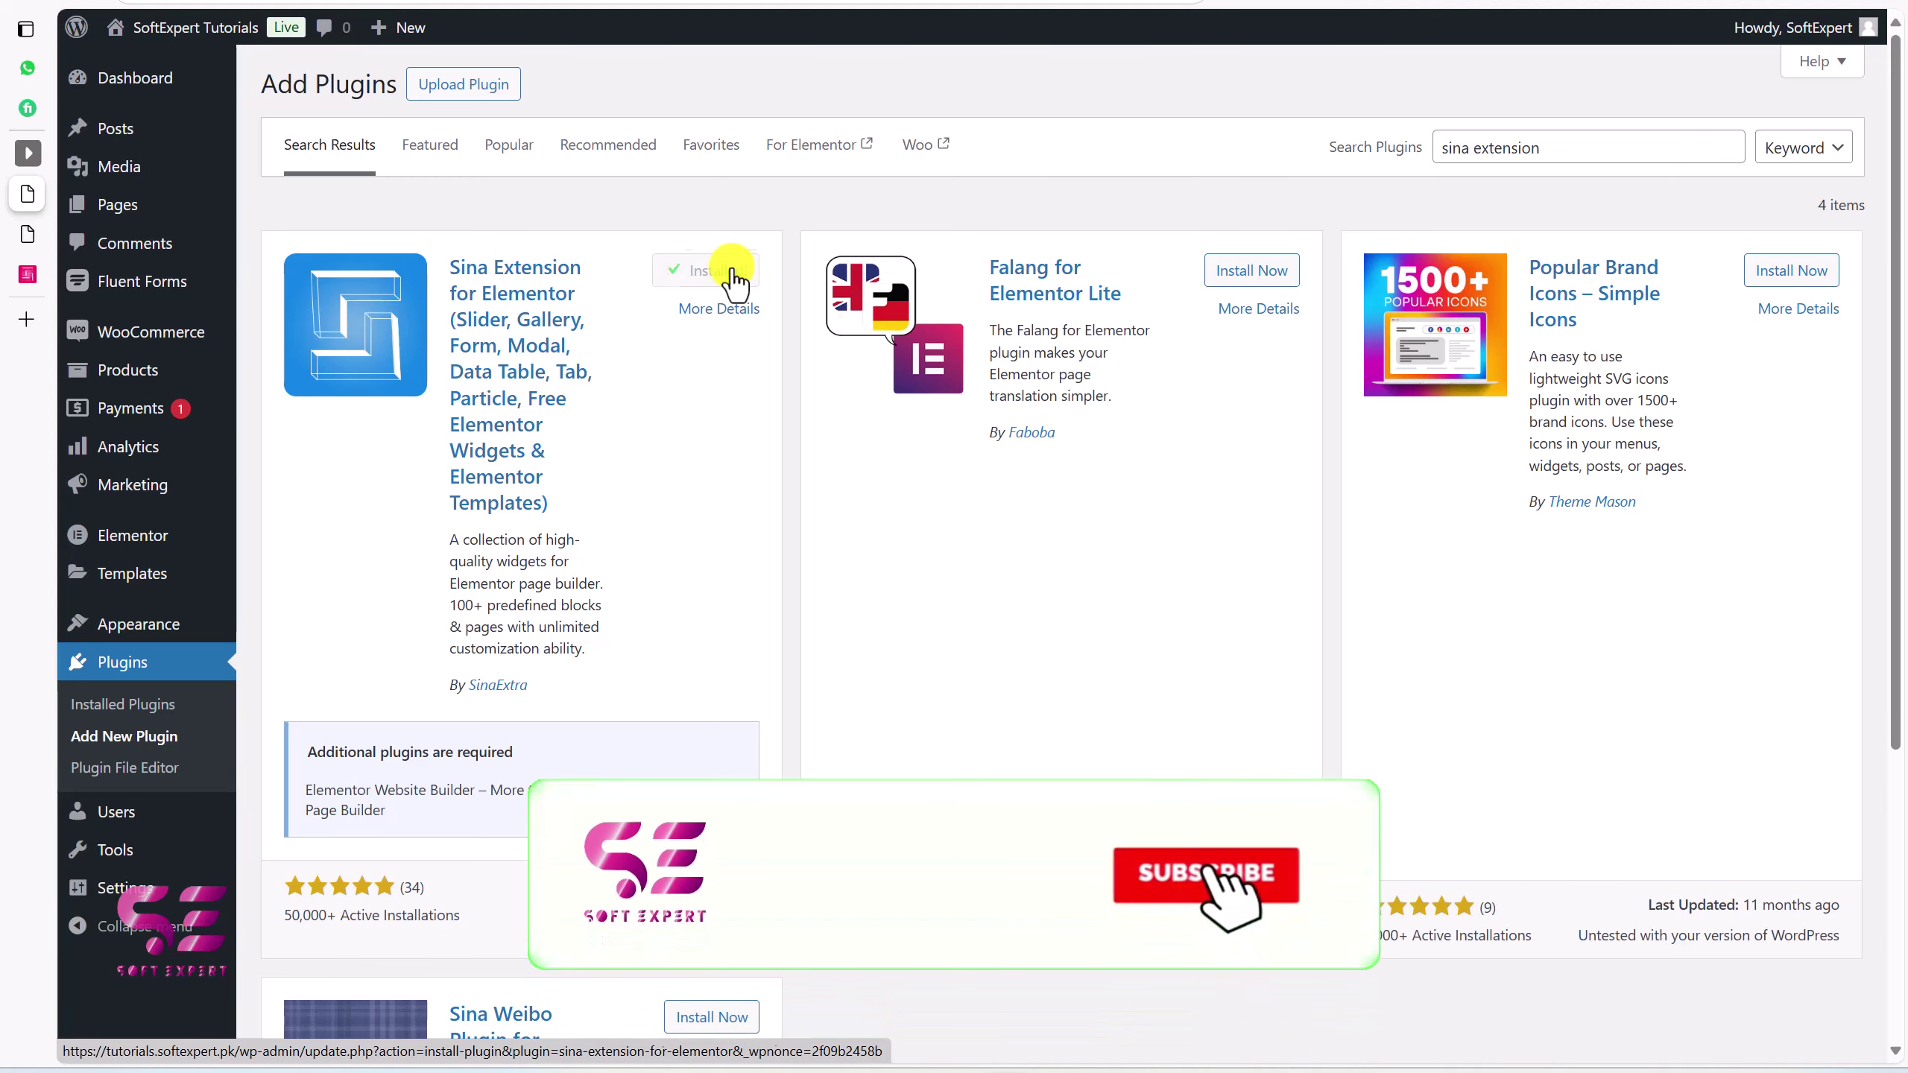
{"action": "left_click", "coordinate": [722, 272]}
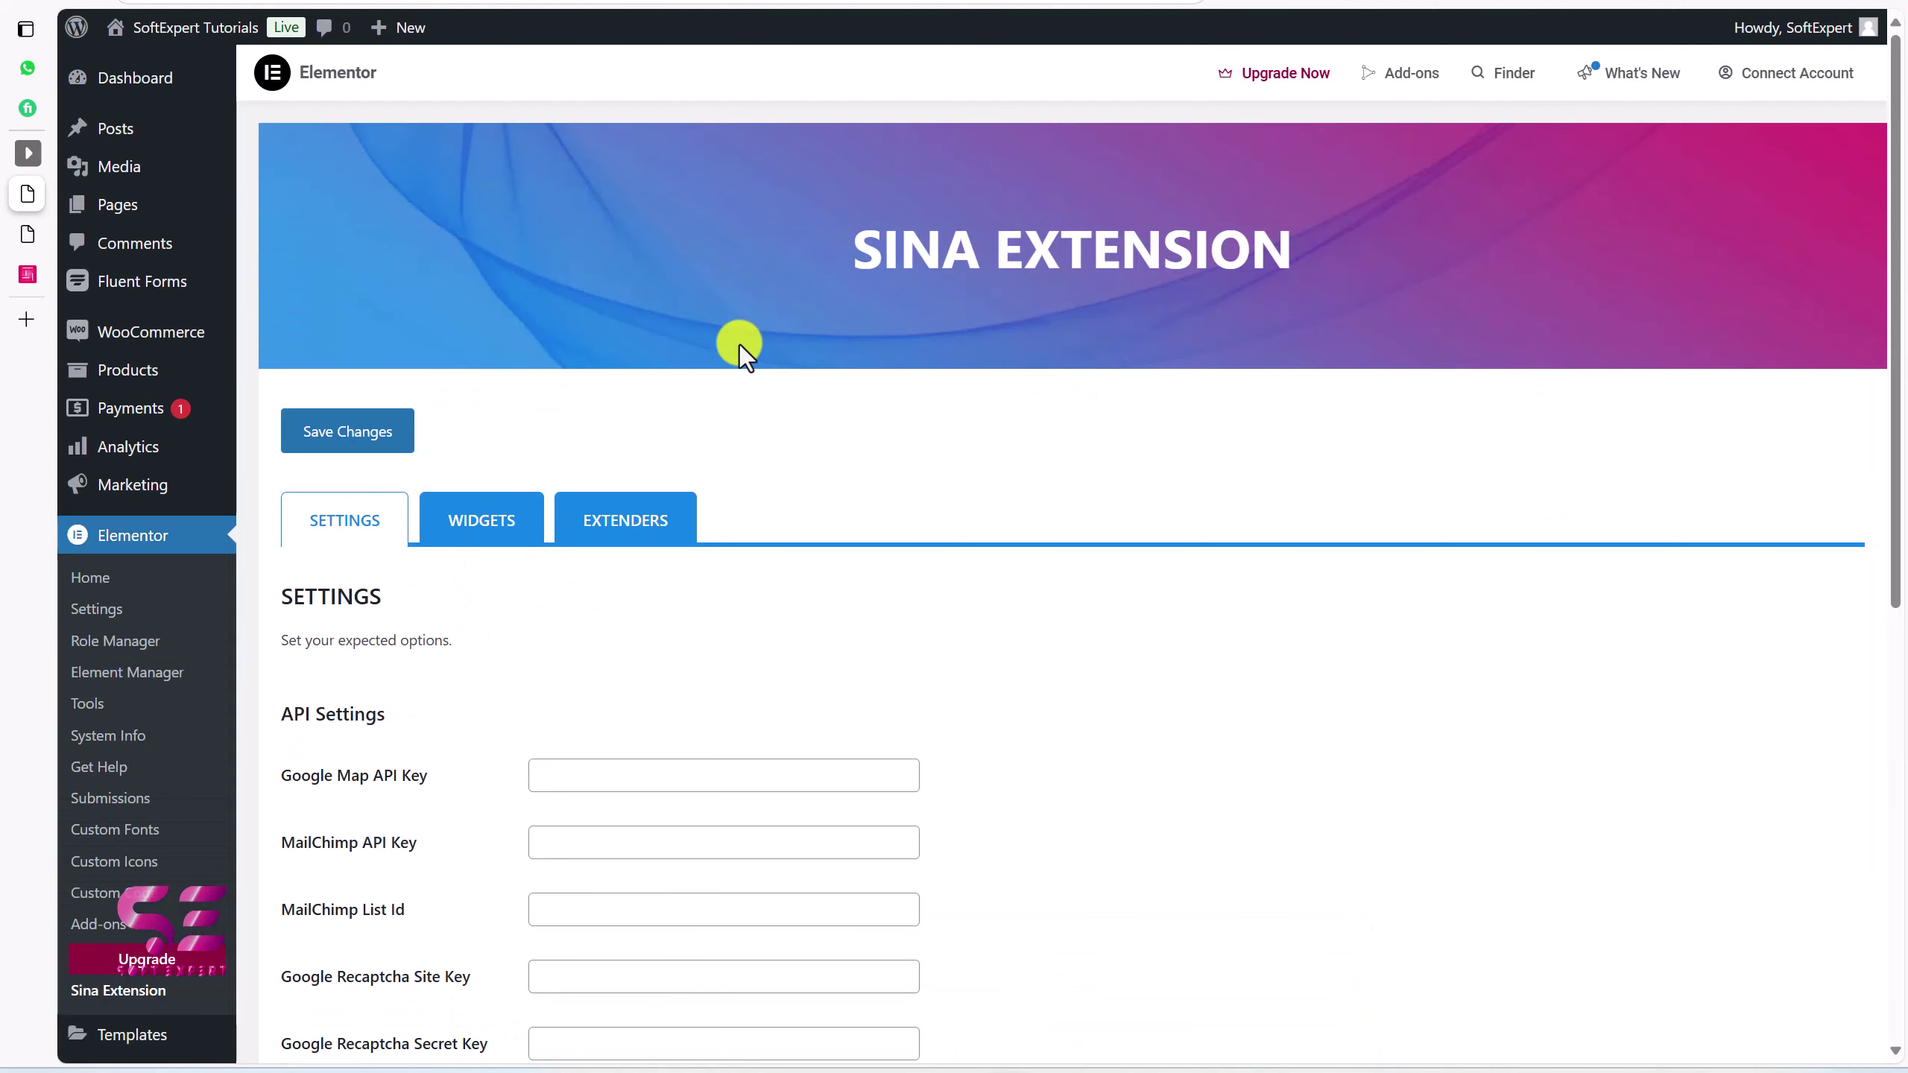
Examine the Sina Extension API and template settings, and its lists of basic, advanced, pro and WooCommerce widgets
{"action": "scroll", "coordinate": [739, 345], "scroll_direction": "down", "scroll_amount": 5}
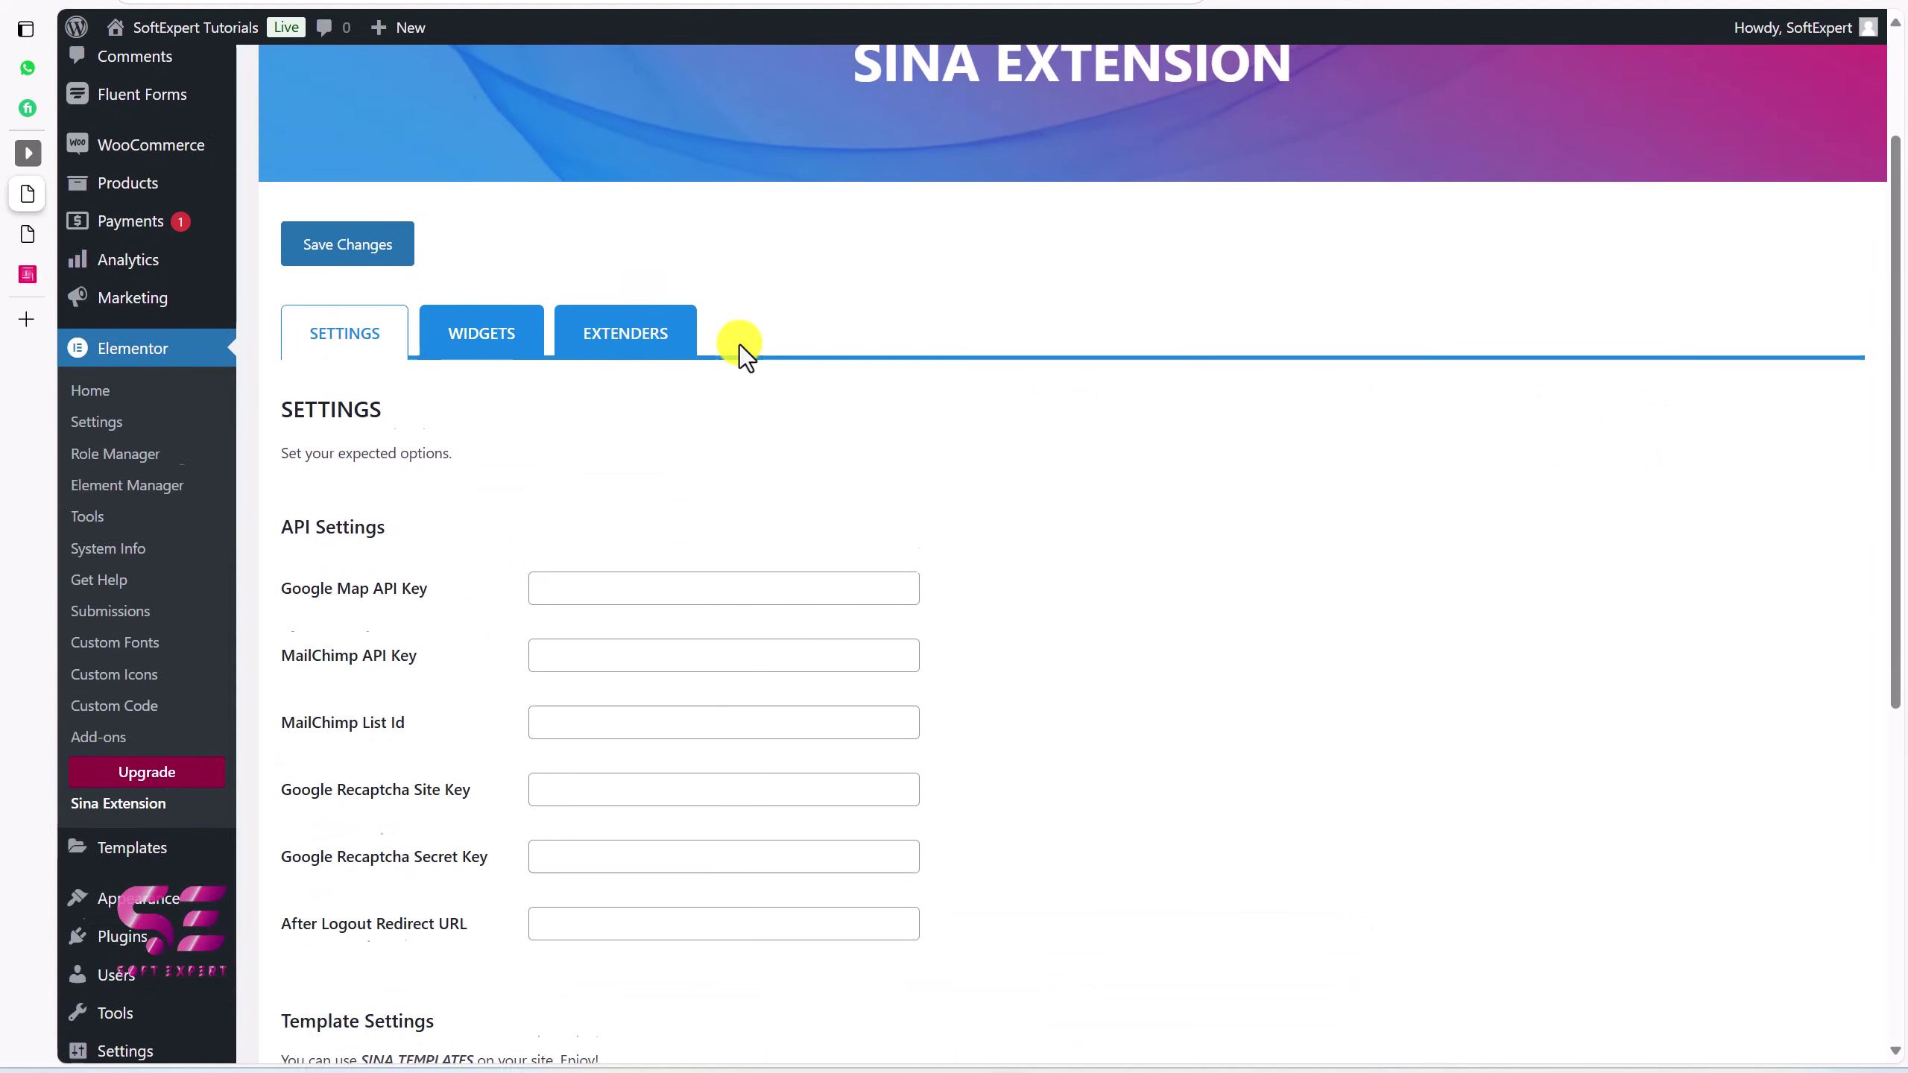
{"action": "scroll", "coordinate": [406, 706], "scroll_direction": "down", "scroll_amount": 1}
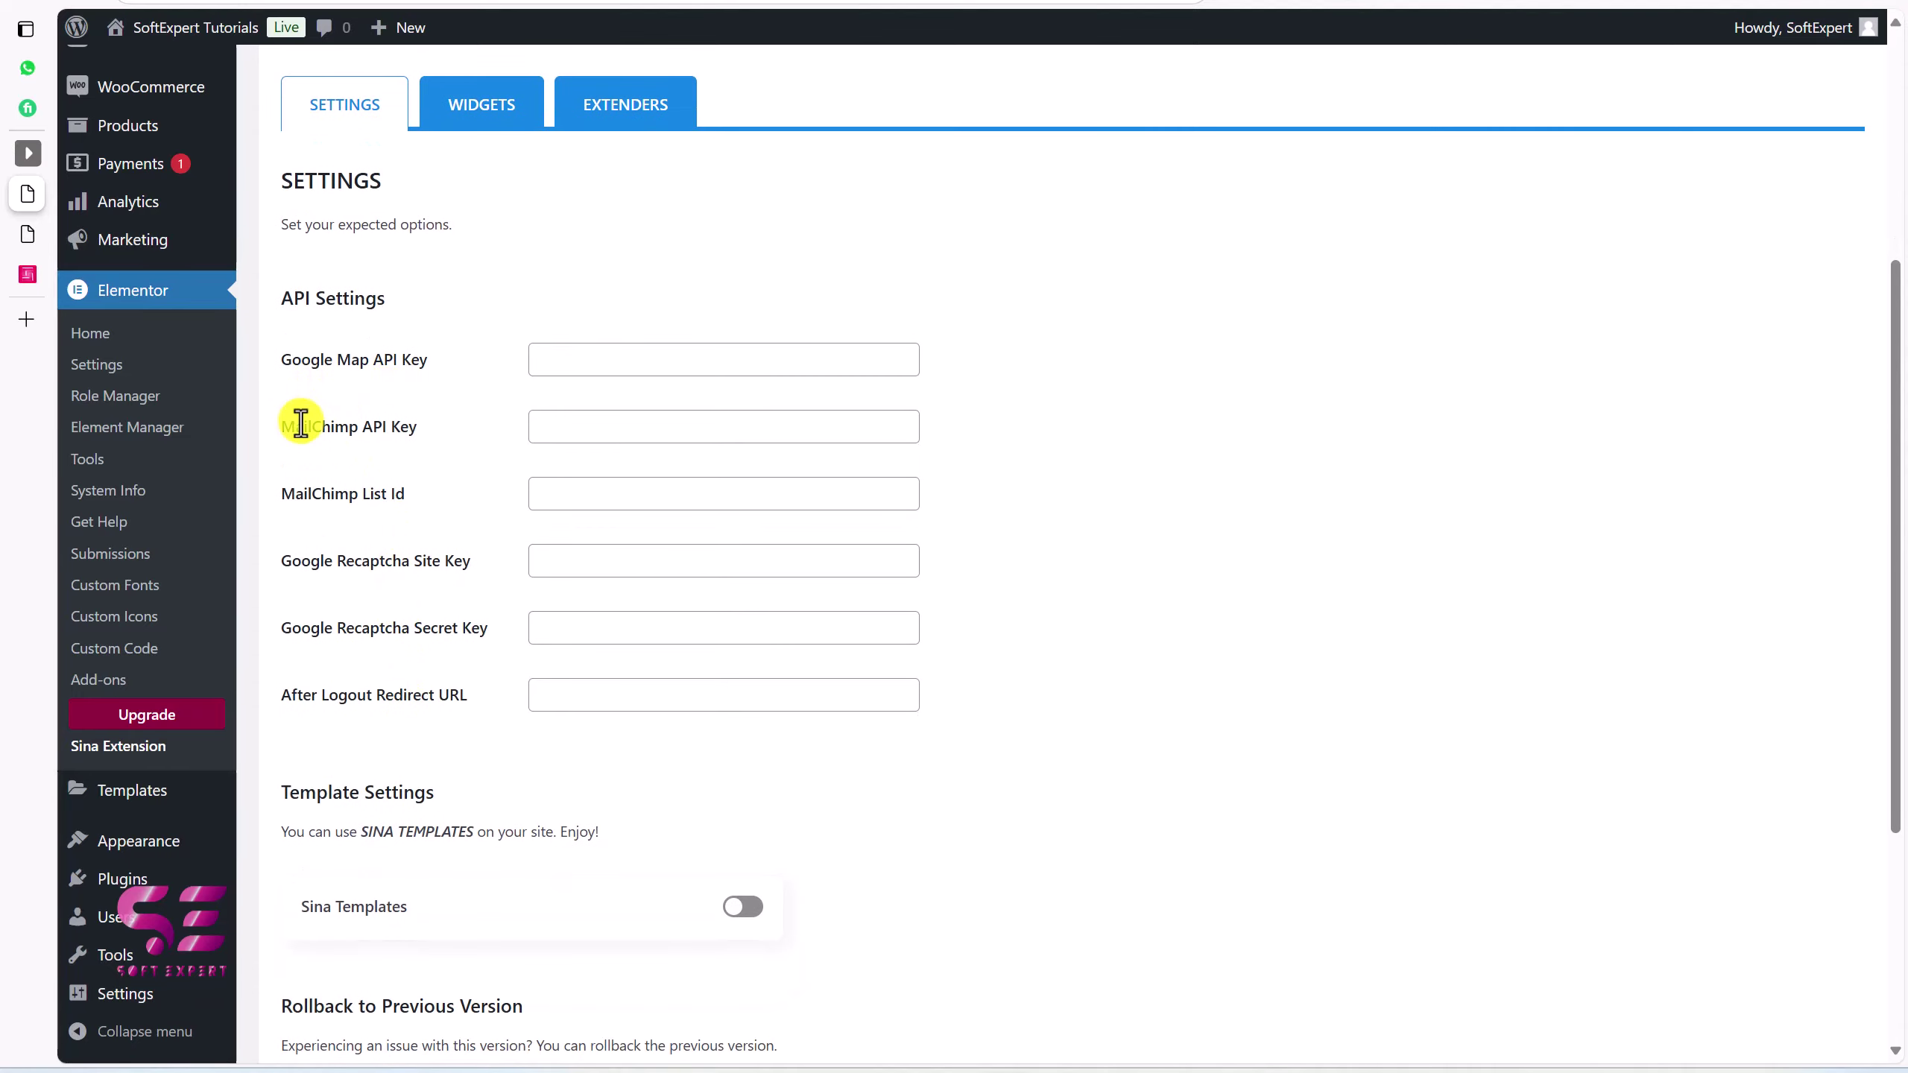
{"action": "scroll", "coordinate": [319, 715], "scroll_direction": "down", "scroll_amount": 1}
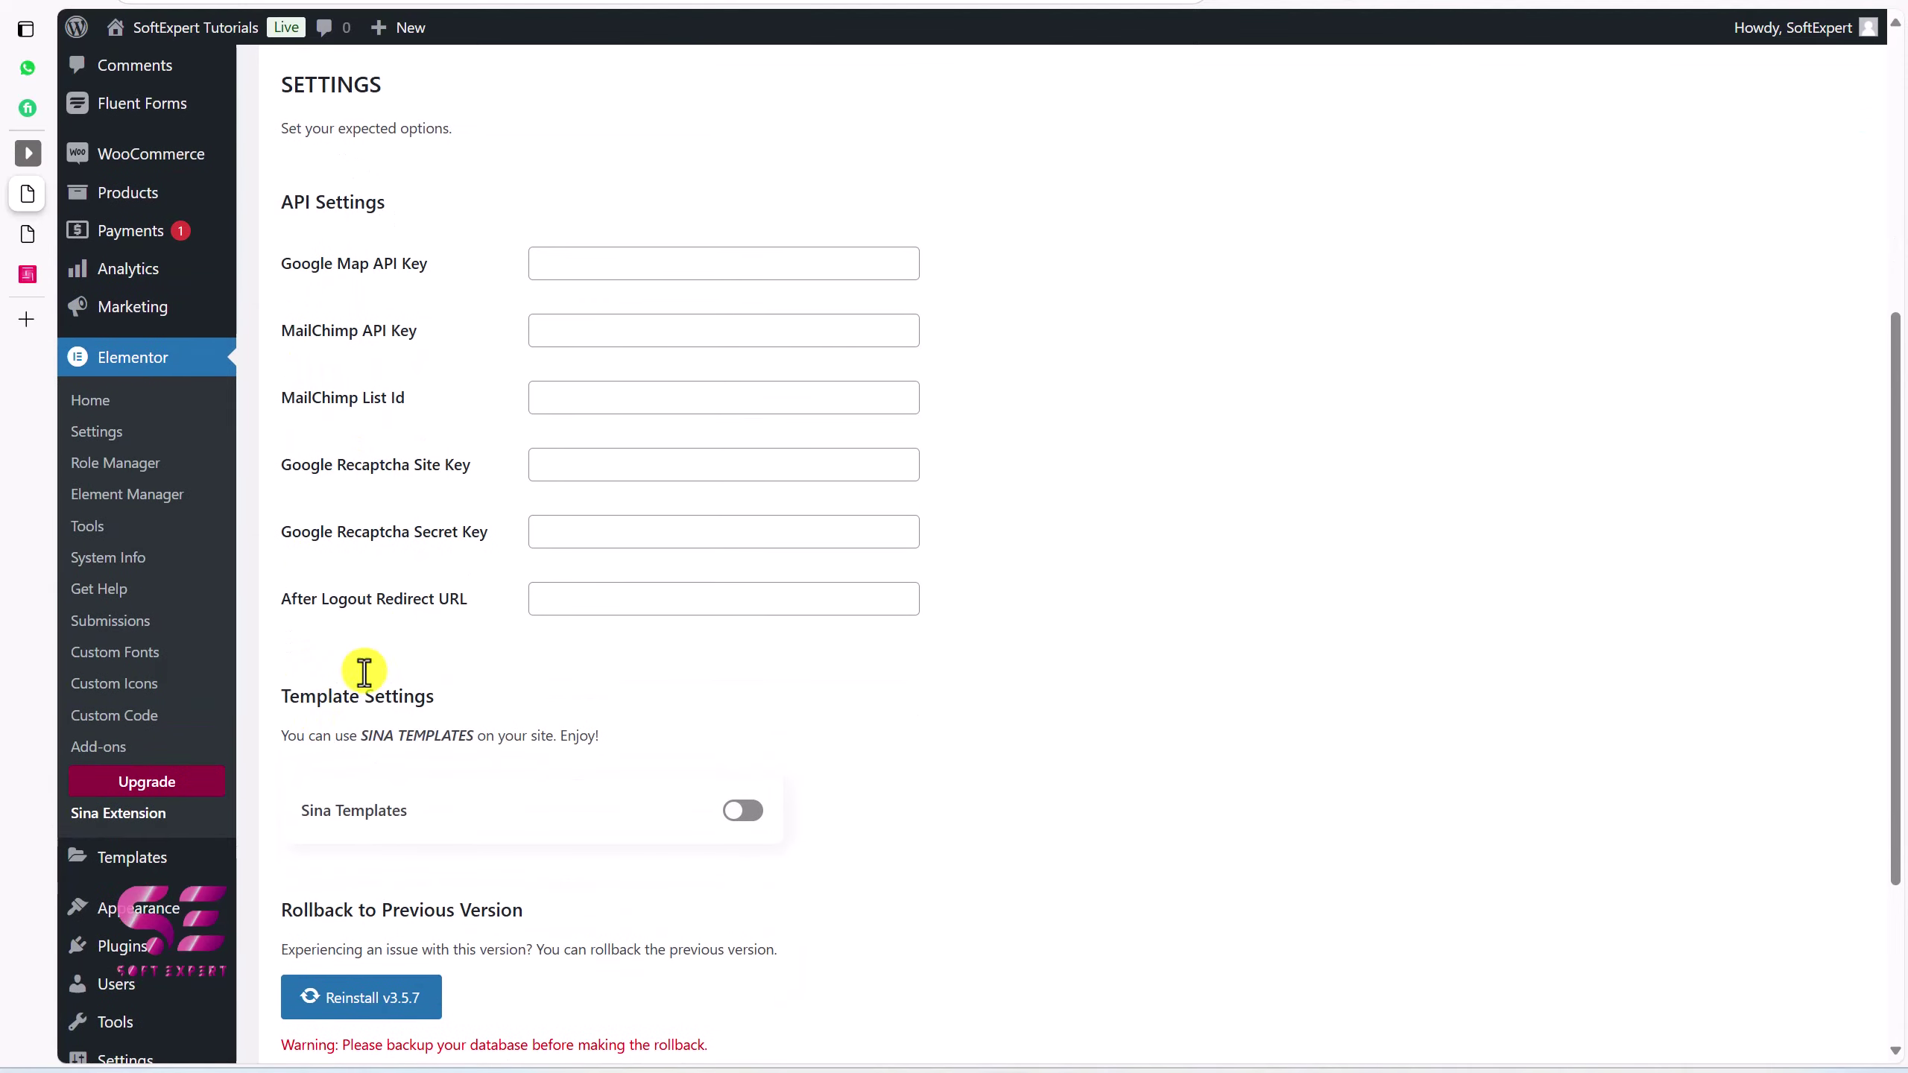
{"action": "scroll", "coordinate": [392, 653], "scroll_direction": "up", "scroll_amount": 3}
{"action": "scroll", "coordinate": [392, 653], "scroll_direction": "up", "scroll_amount": 2}
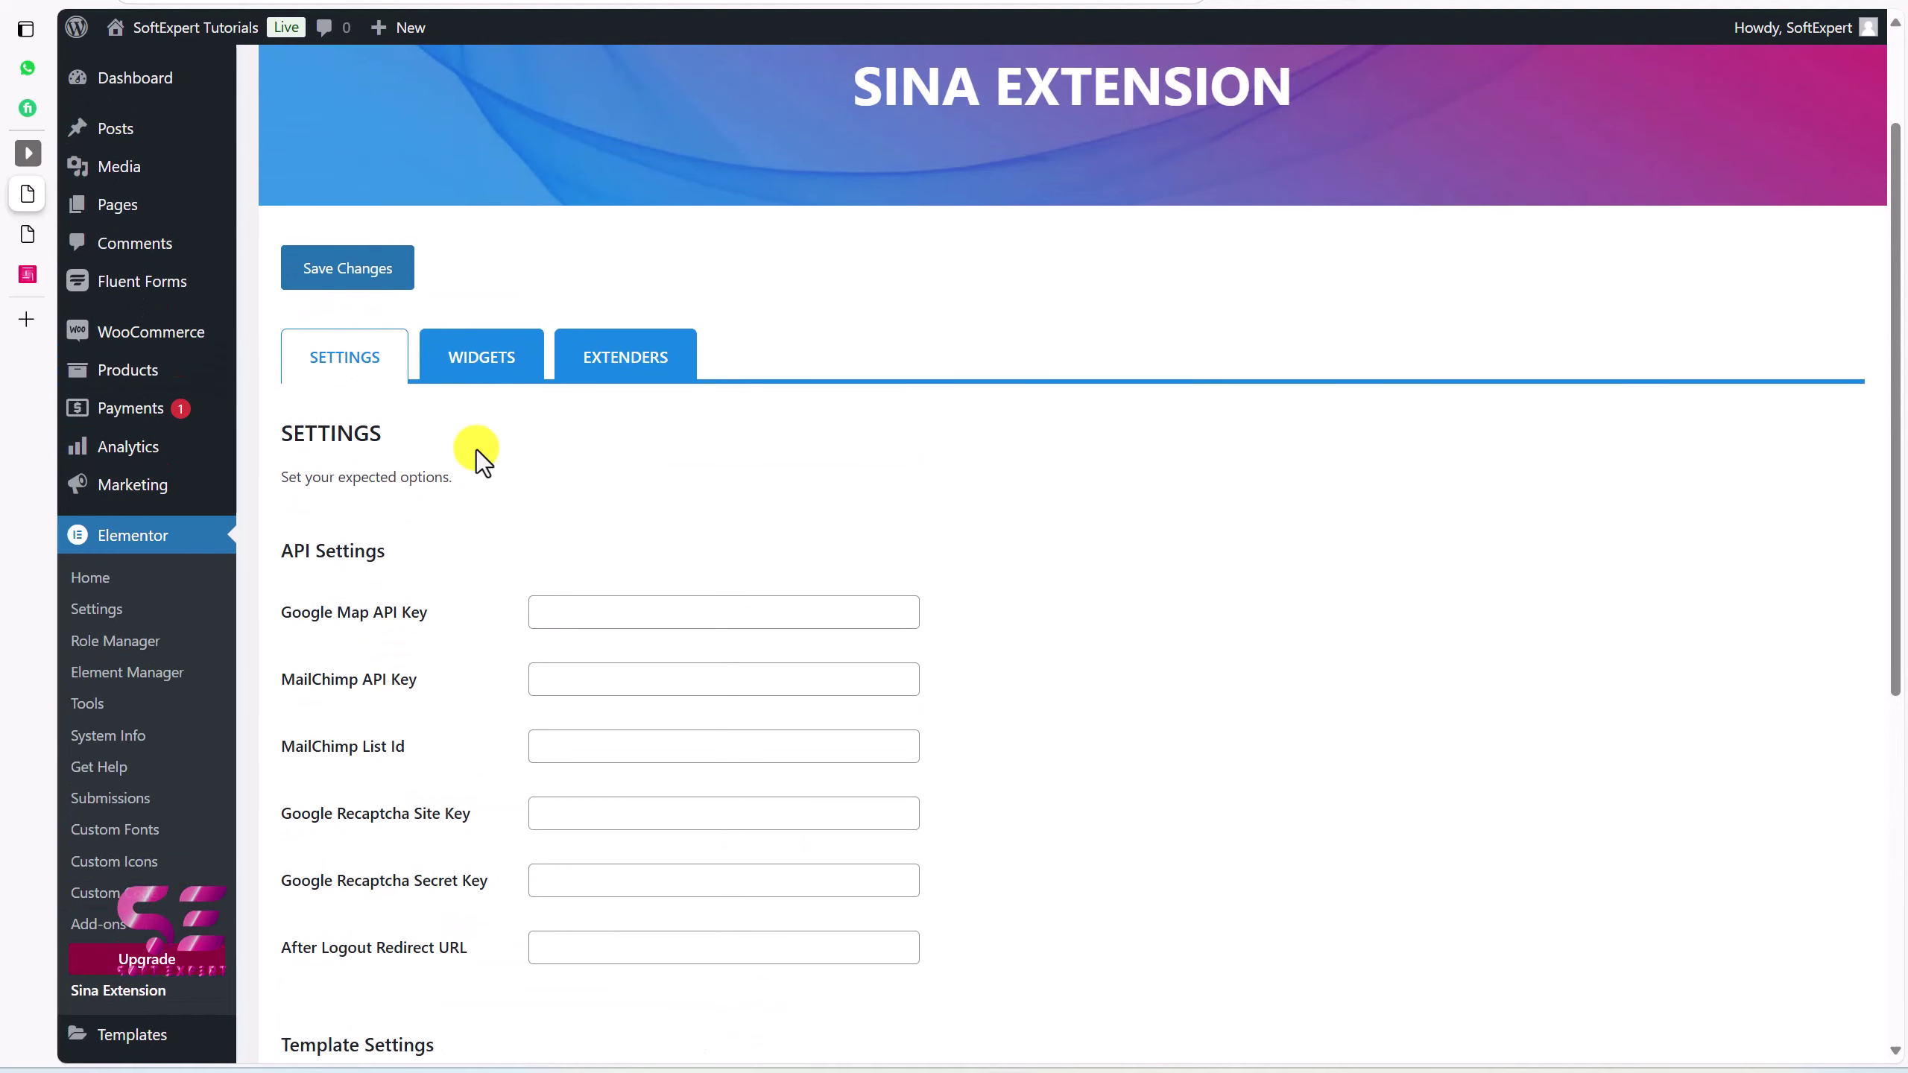
{"action": "left_click", "coordinate": [494, 362]}
{"action": "scroll", "coordinate": [869, 462], "scroll_direction": "down", "scroll_amount": 3}
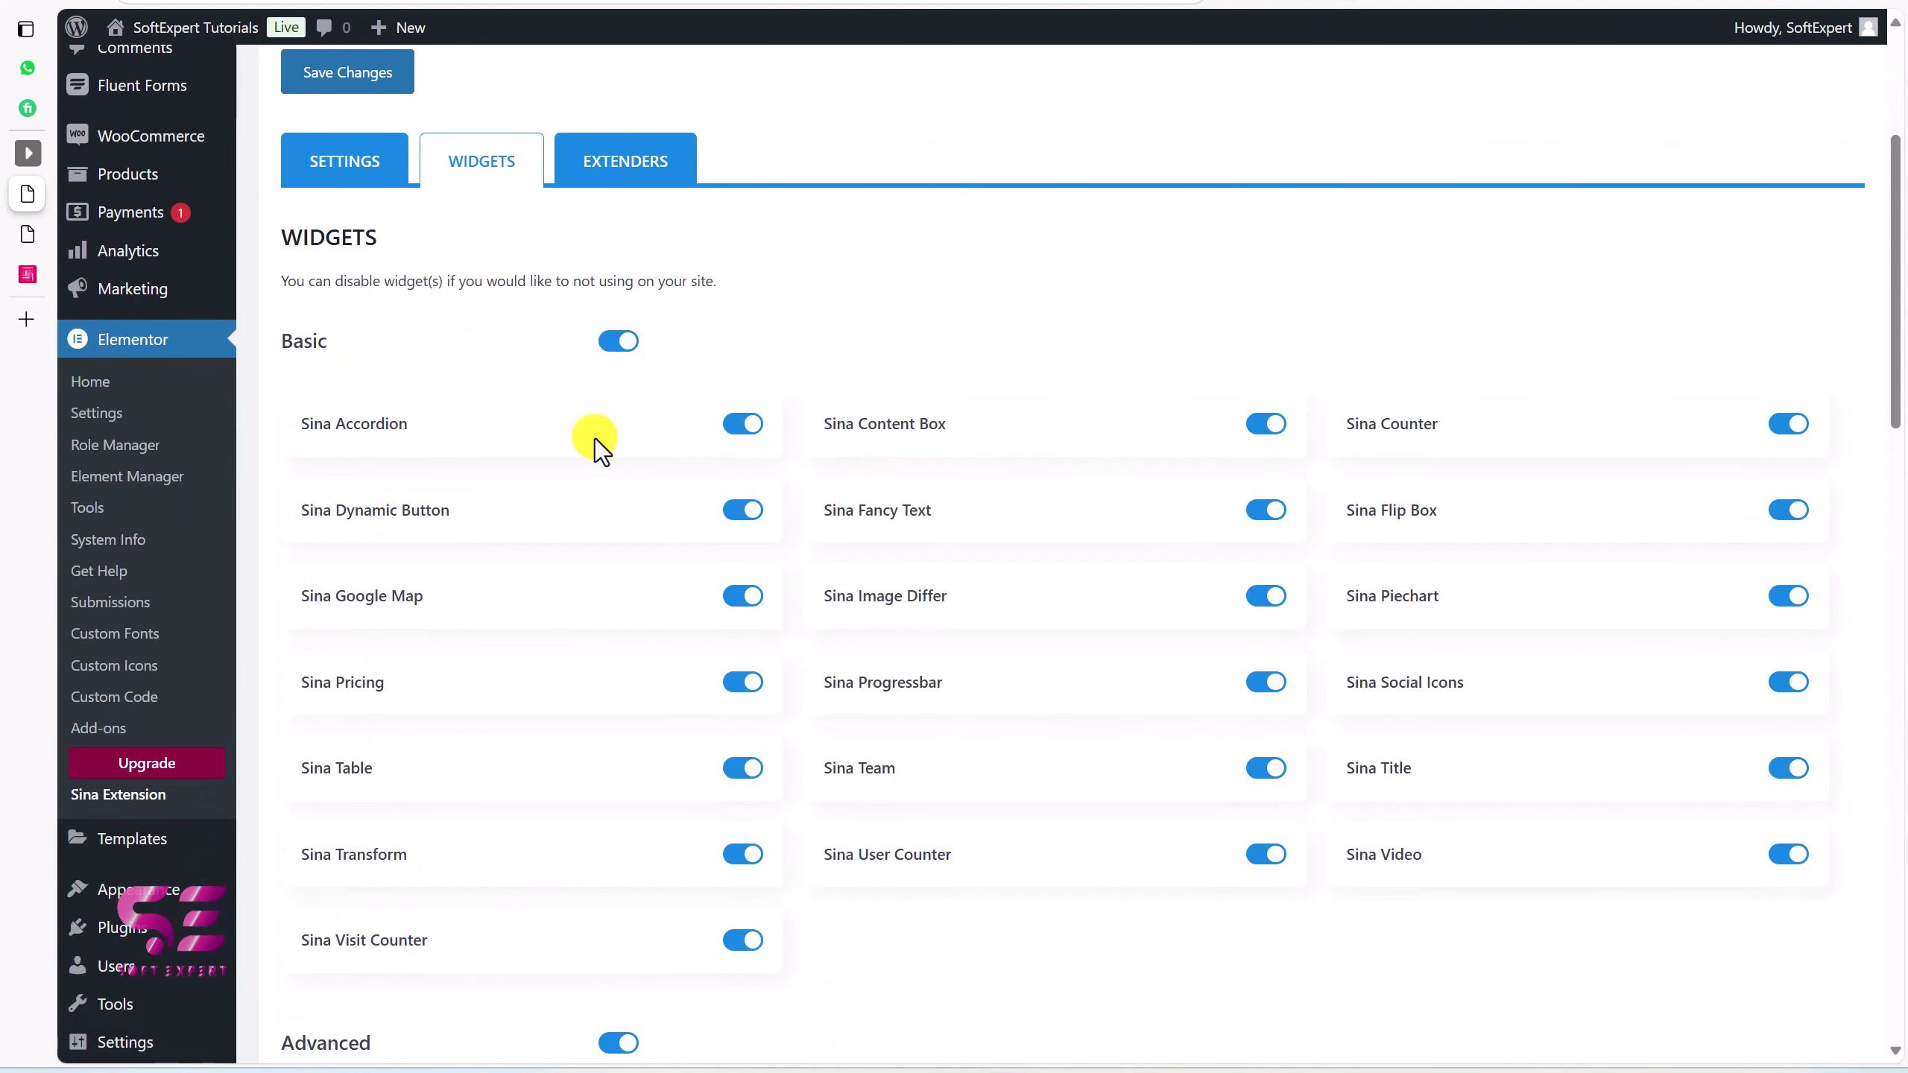
{"action": "scroll", "coordinate": [593, 444], "scroll_direction": "down", "scroll_amount": 8}
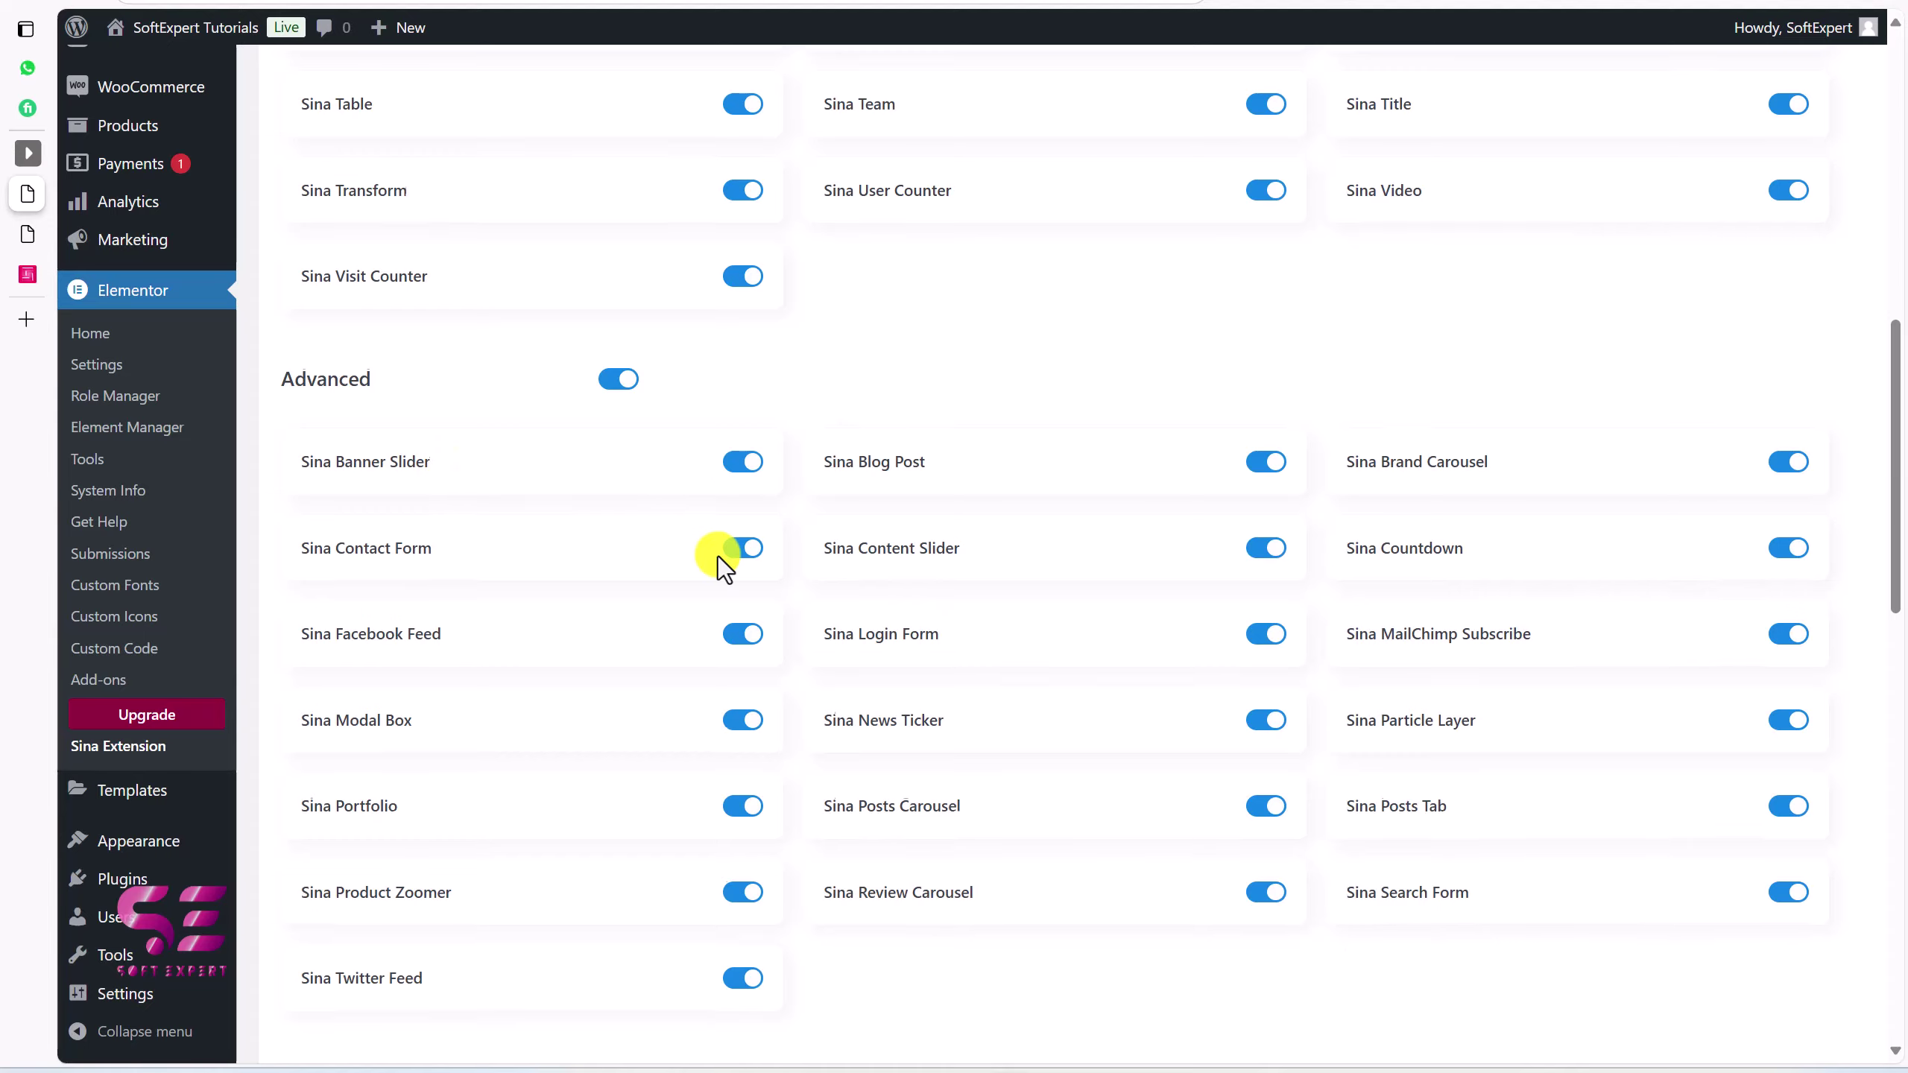
{"action": "scroll", "coordinate": [717, 554], "scroll_direction": "down", "scroll_amount": 8}
{"action": "scroll", "coordinate": [736, 503], "scroll_direction": "down", "scroll_amount": 9}
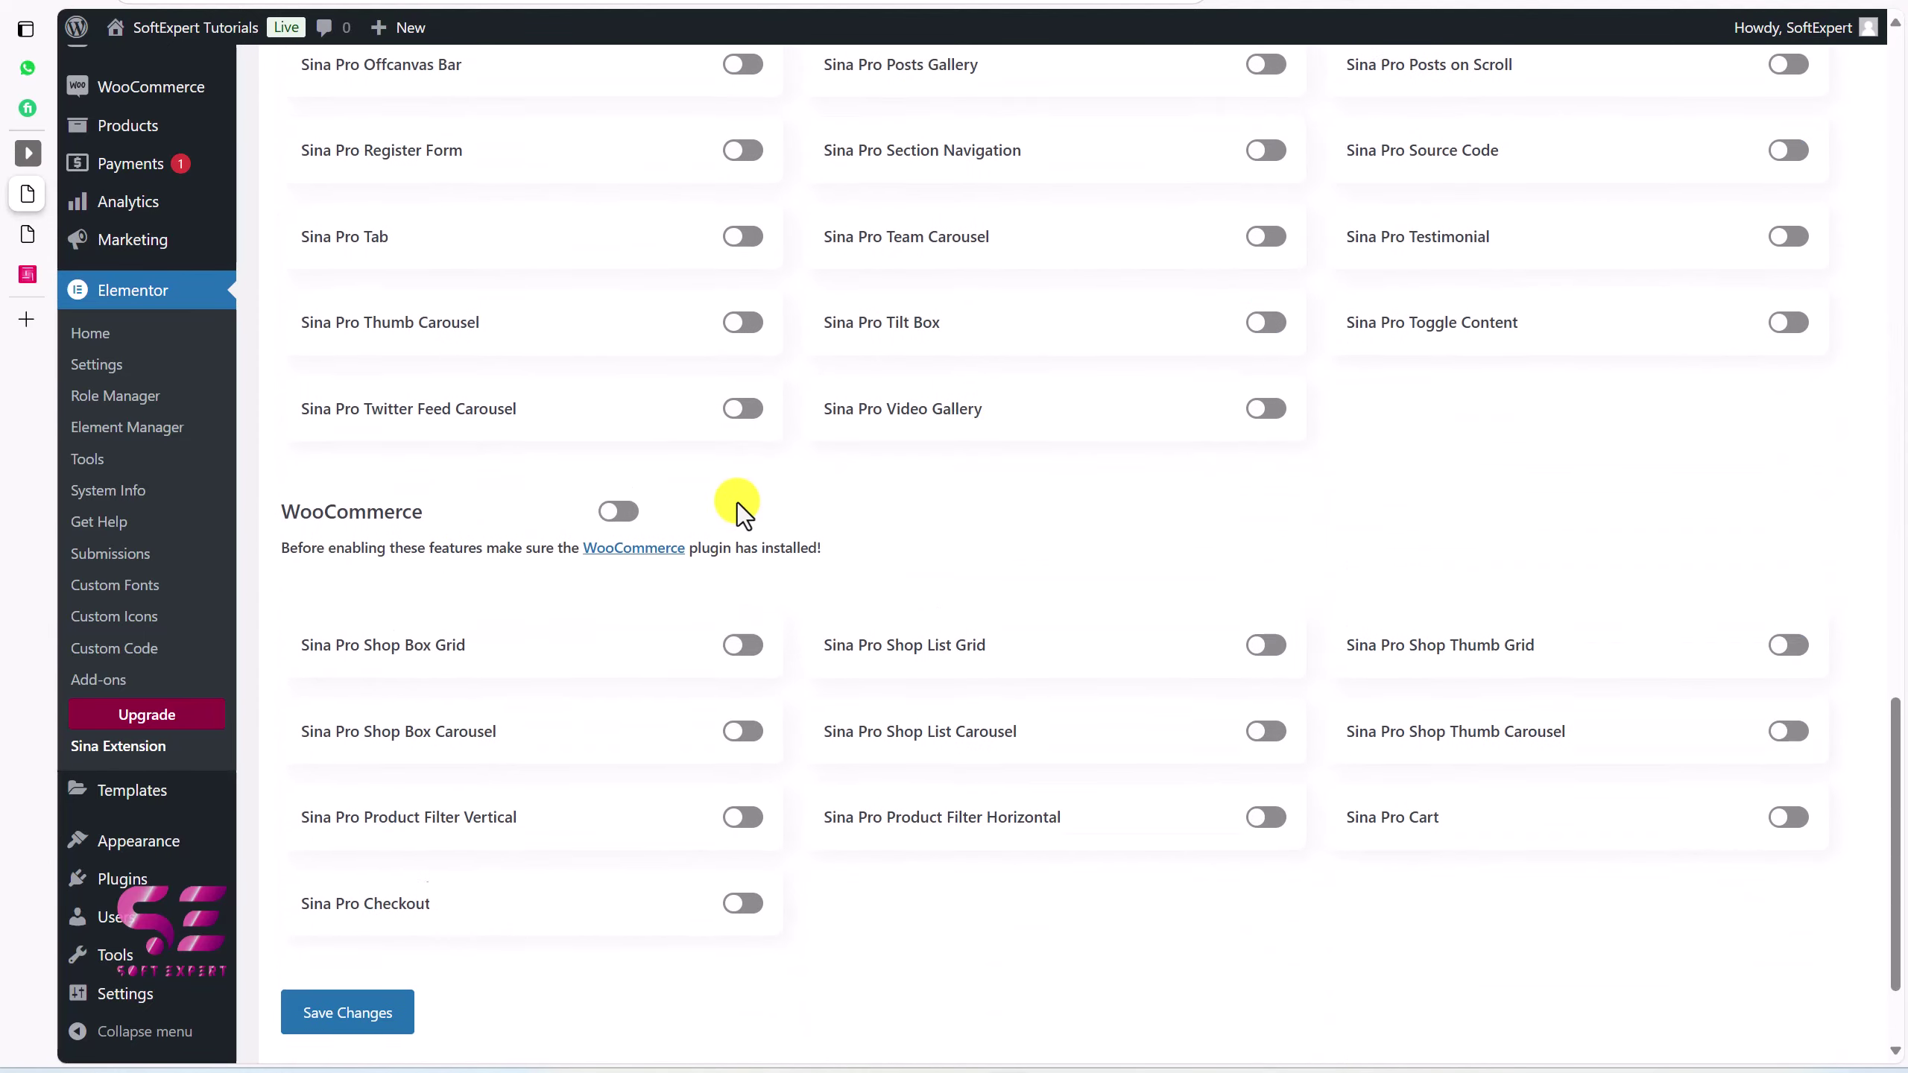
{"action": "scroll", "coordinate": [928, 517], "scroll_direction": "up", "scroll_amount": 18}
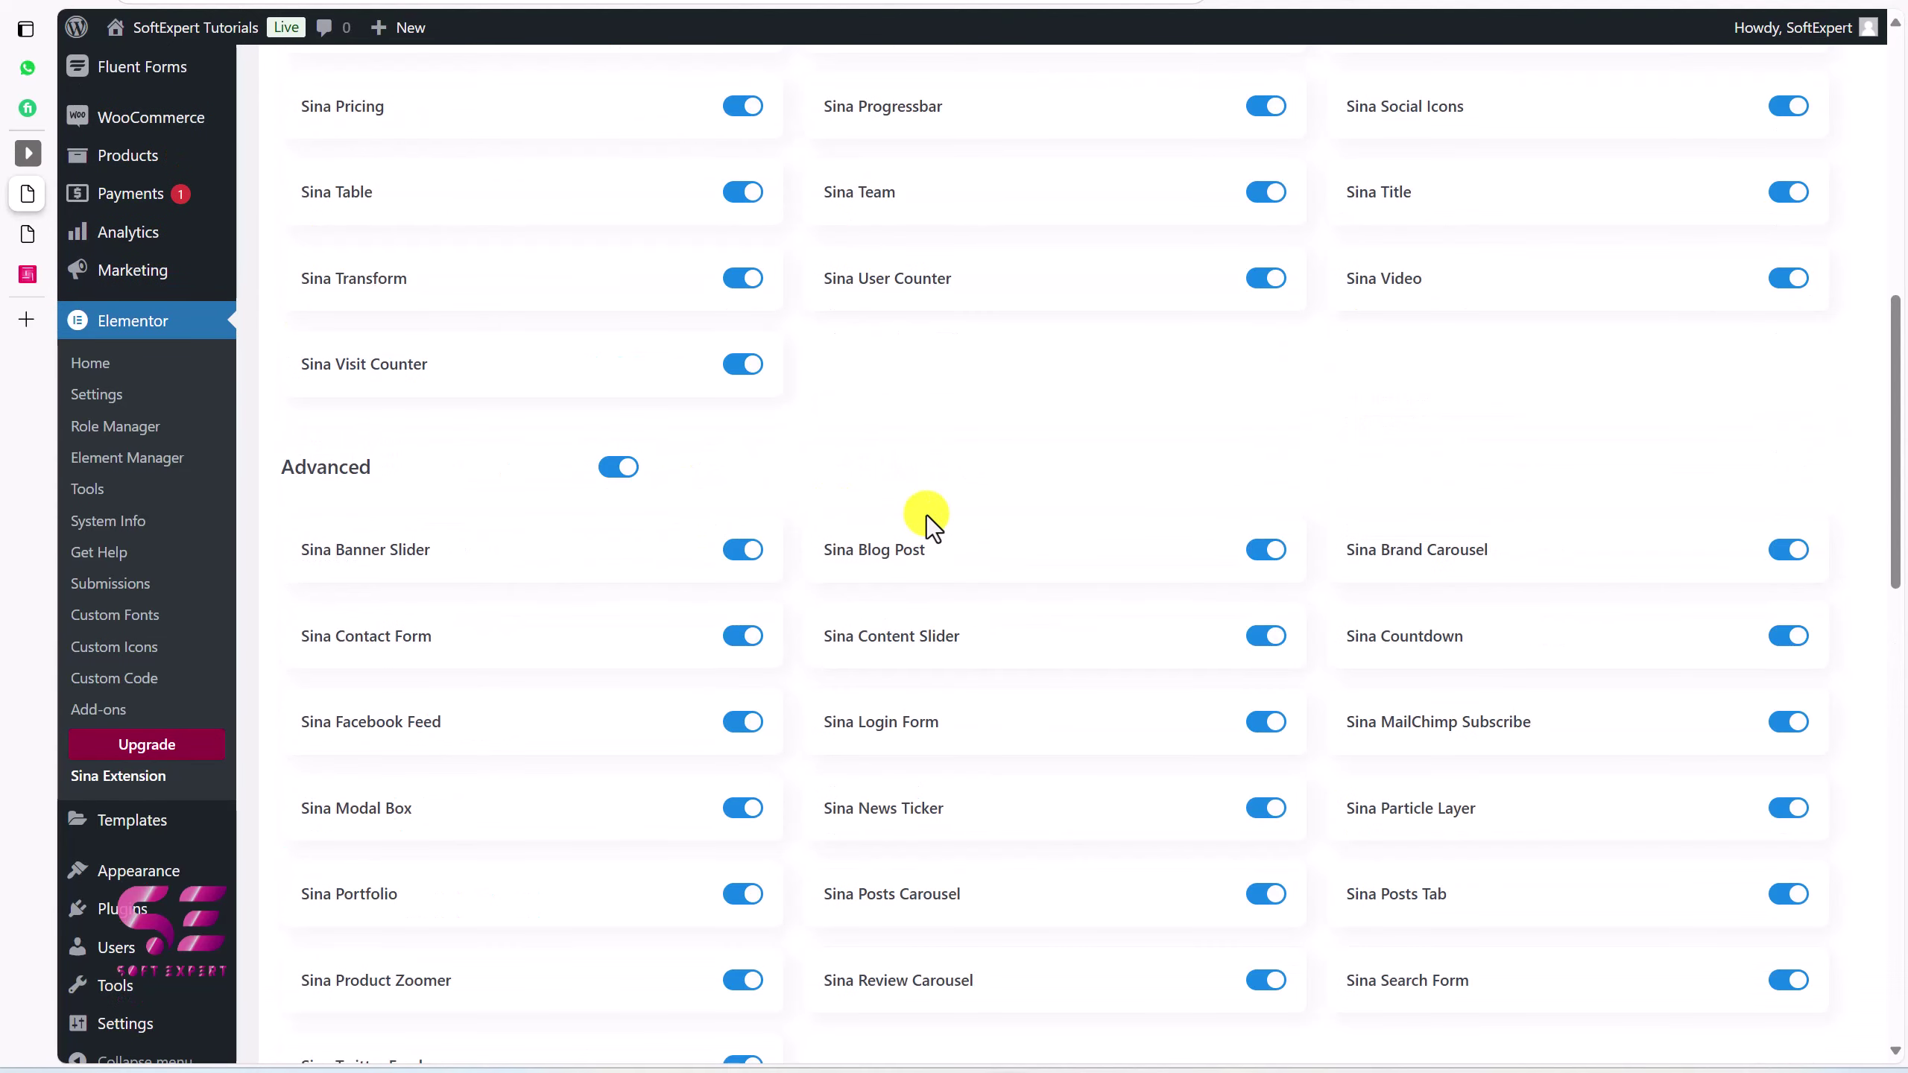
{"action": "scroll", "coordinate": [927, 516], "scroll_direction": "up", "scroll_amount": 7}
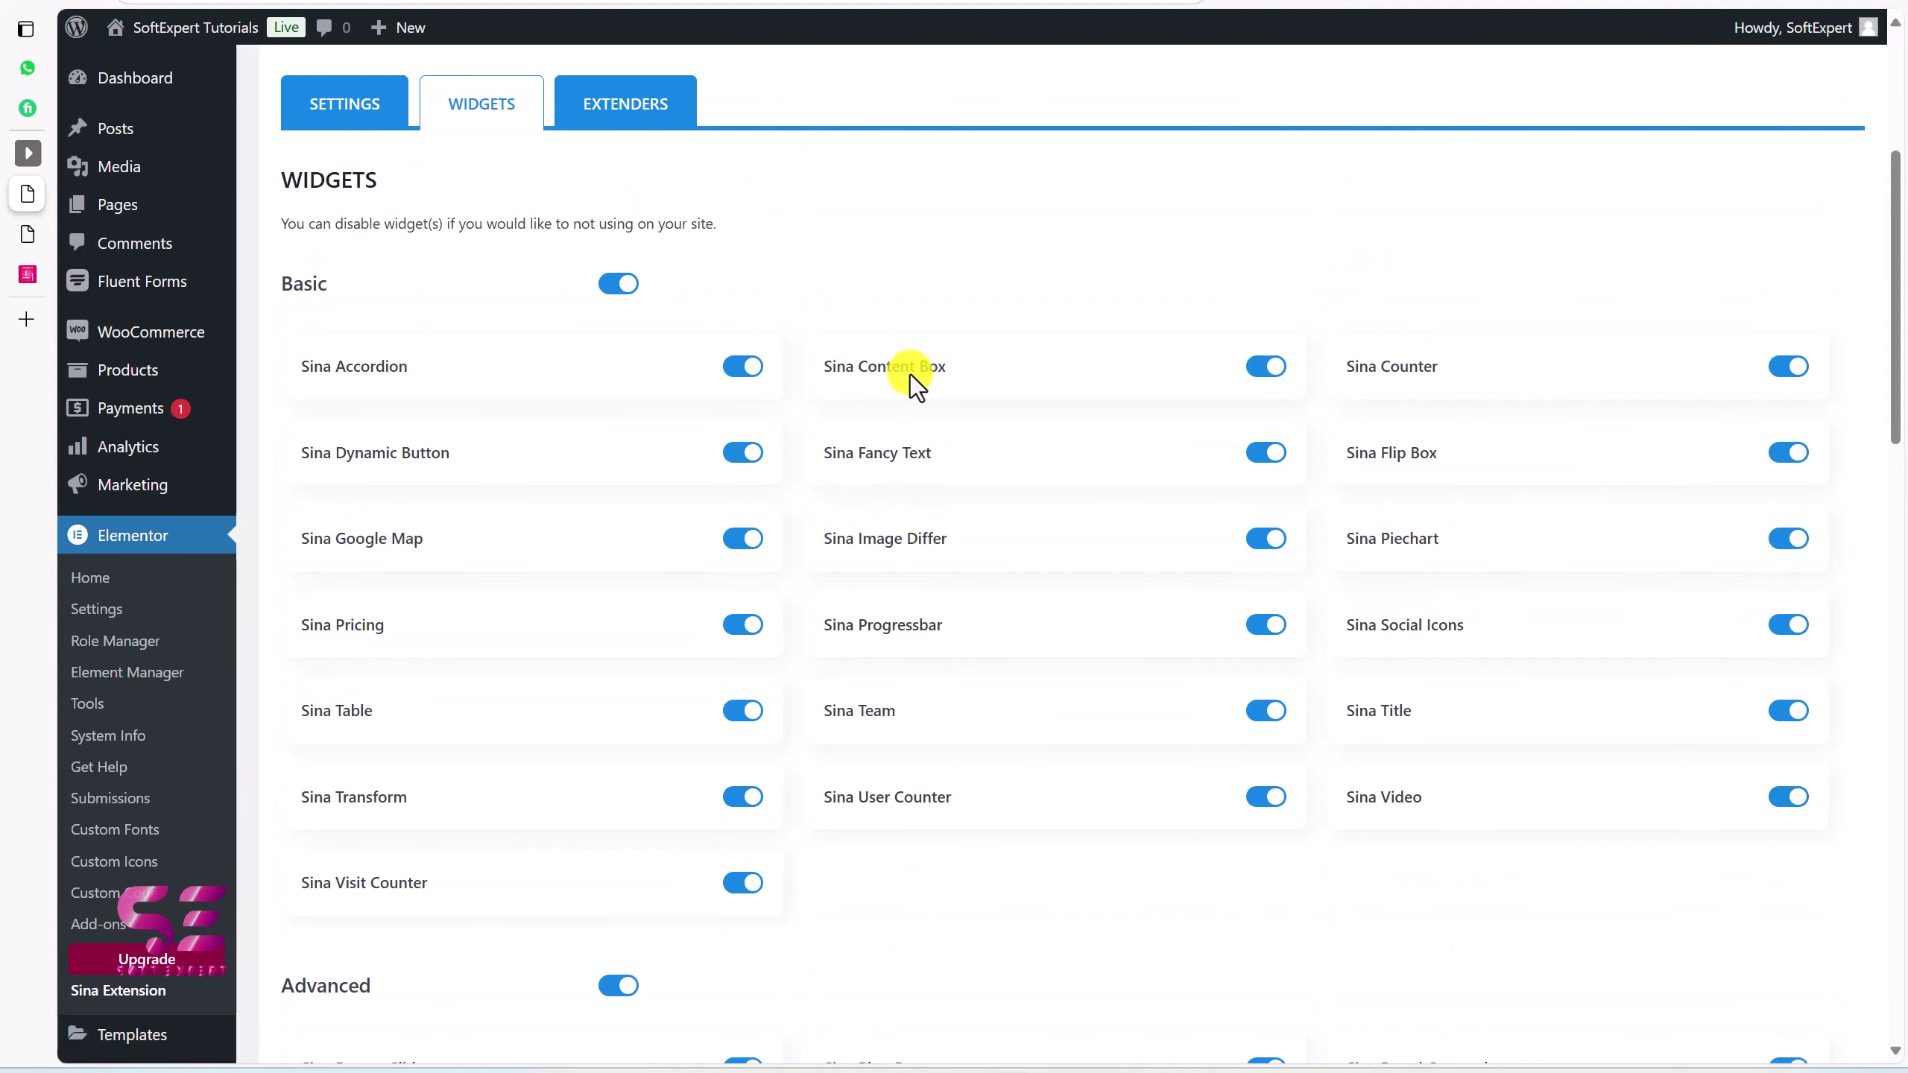
Try to enable the whole Extender group in the Sina Extension extenders settings
{"action": "left_click", "coordinate": [608, 112]}
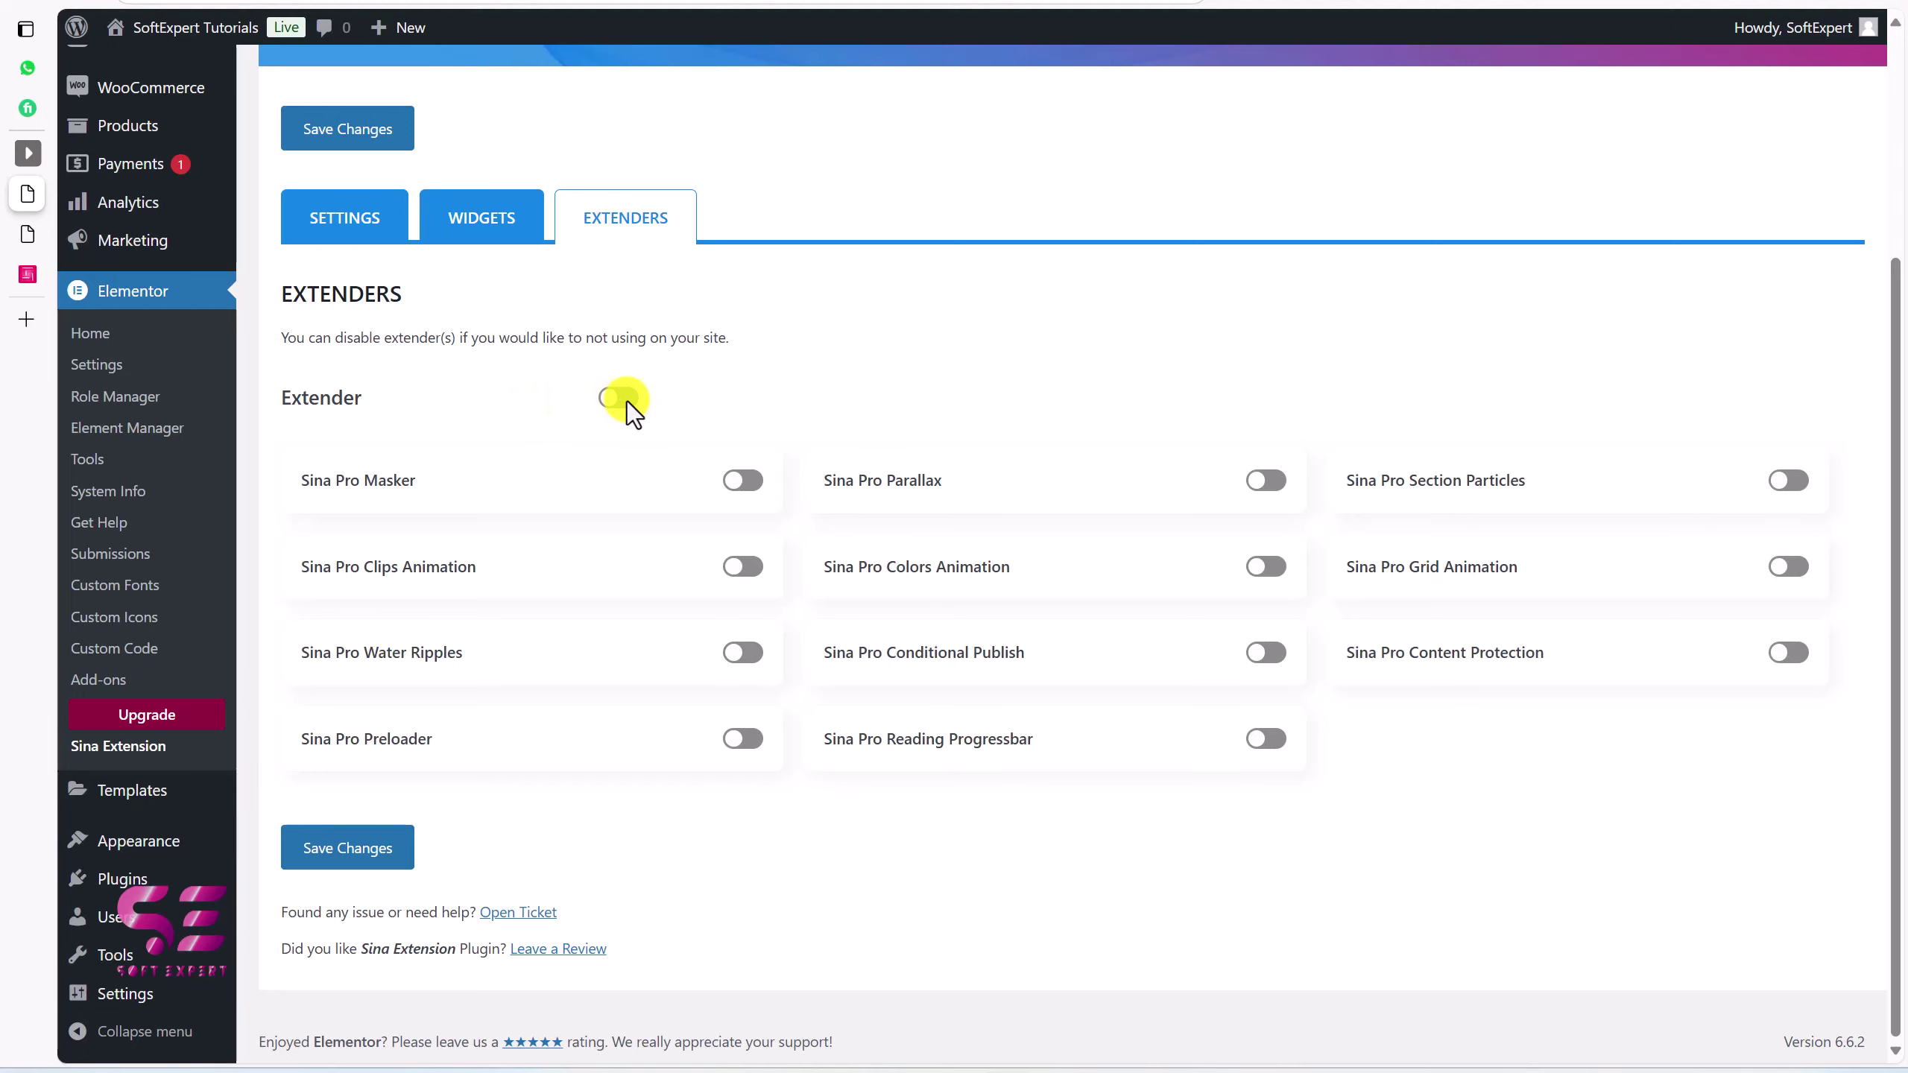
{"action": "left_click", "coordinate": [617, 398]}
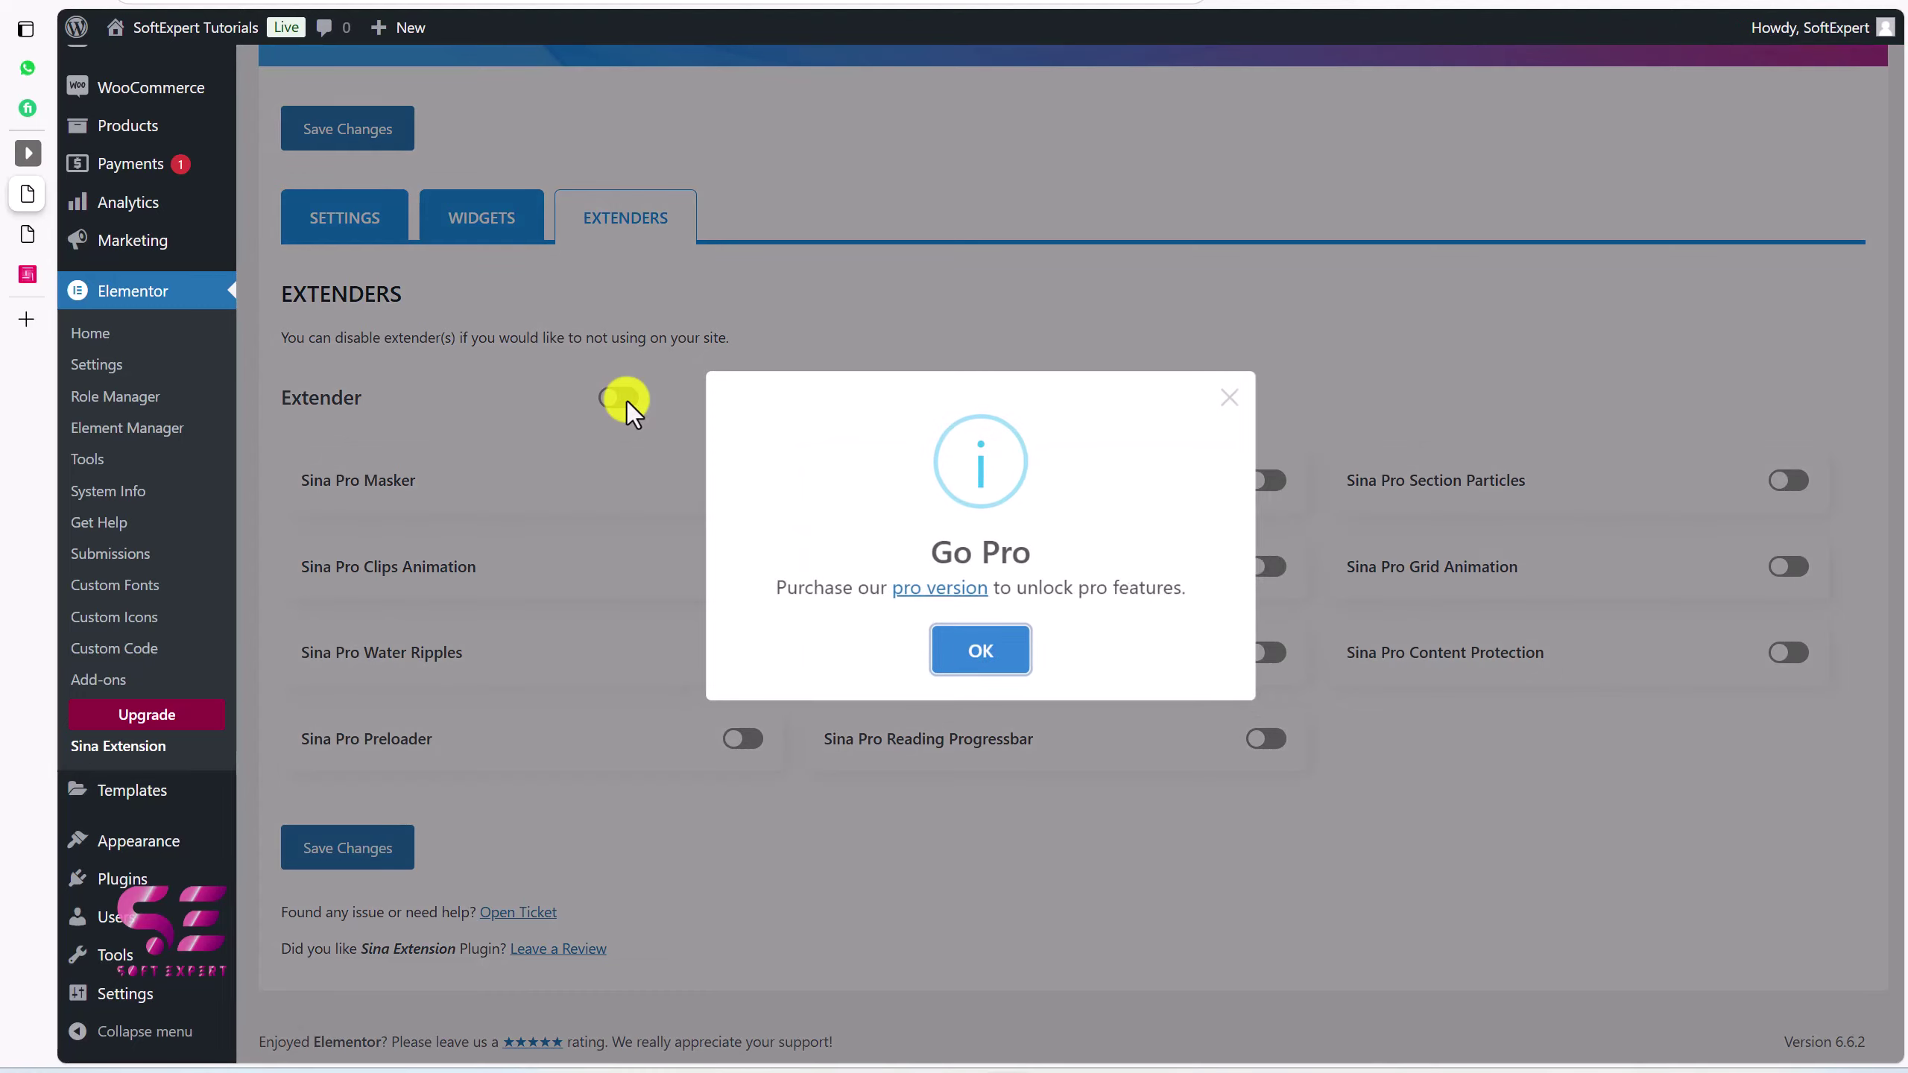
{"action": "left_click", "coordinate": [1238, 389]}
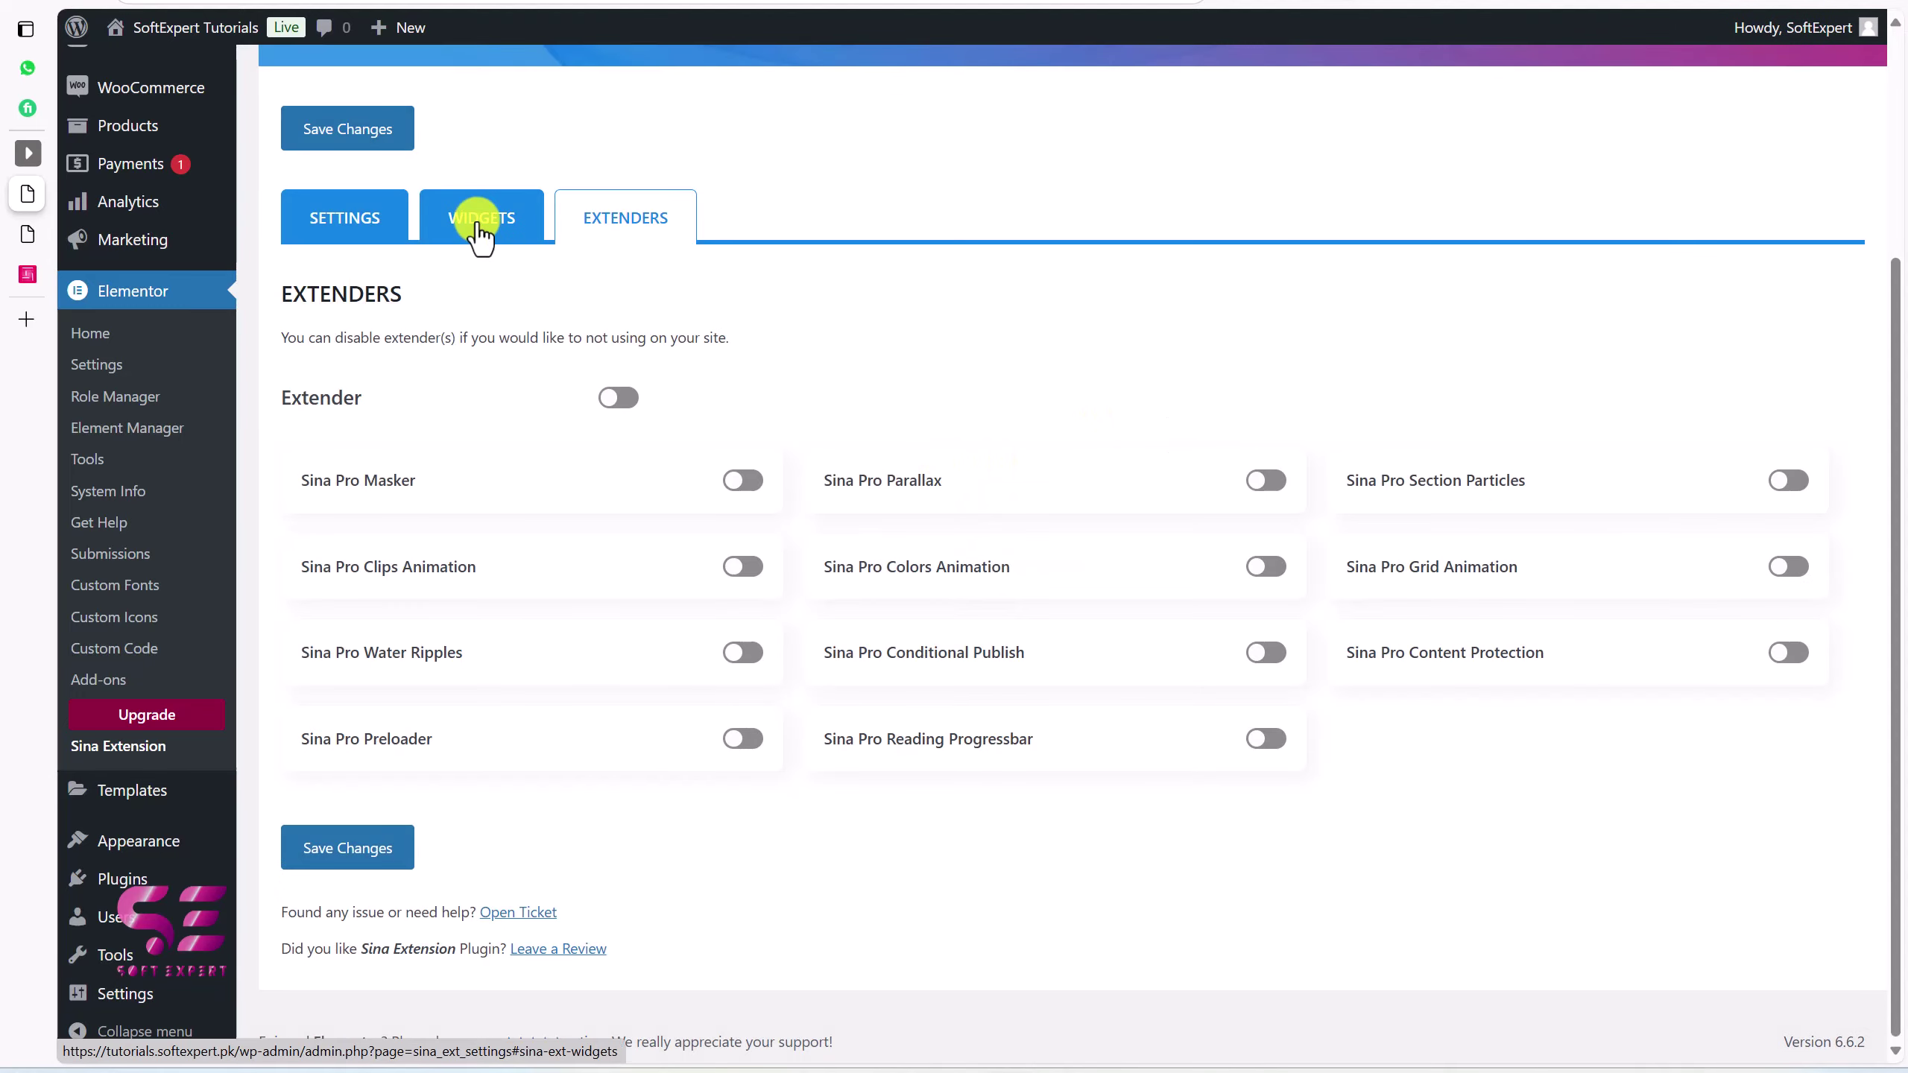
Save the Sina Extension settings from its widgets list and return to the Icon box page in the Elementor editor
{"action": "left_click", "coordinate": [506, 242]}
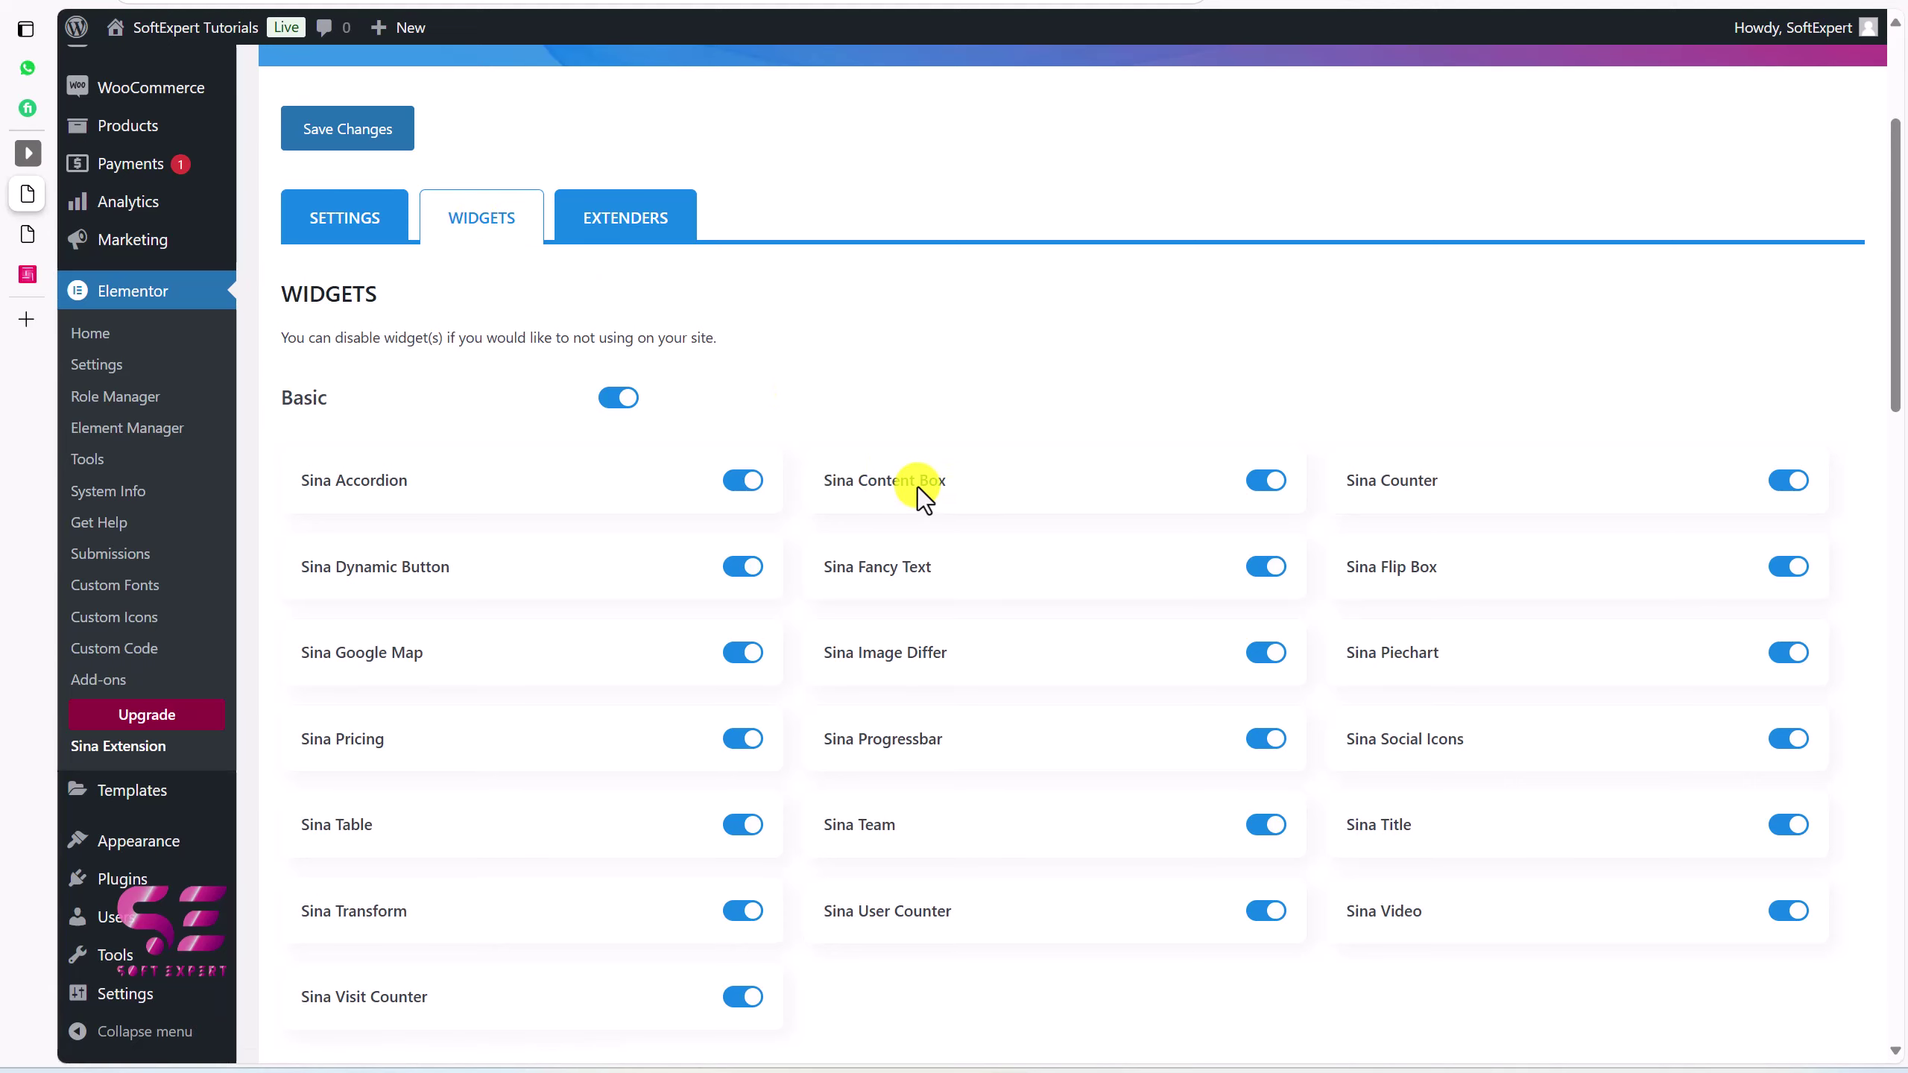
{"action": "left_click", "coordinate": [350, 130]}
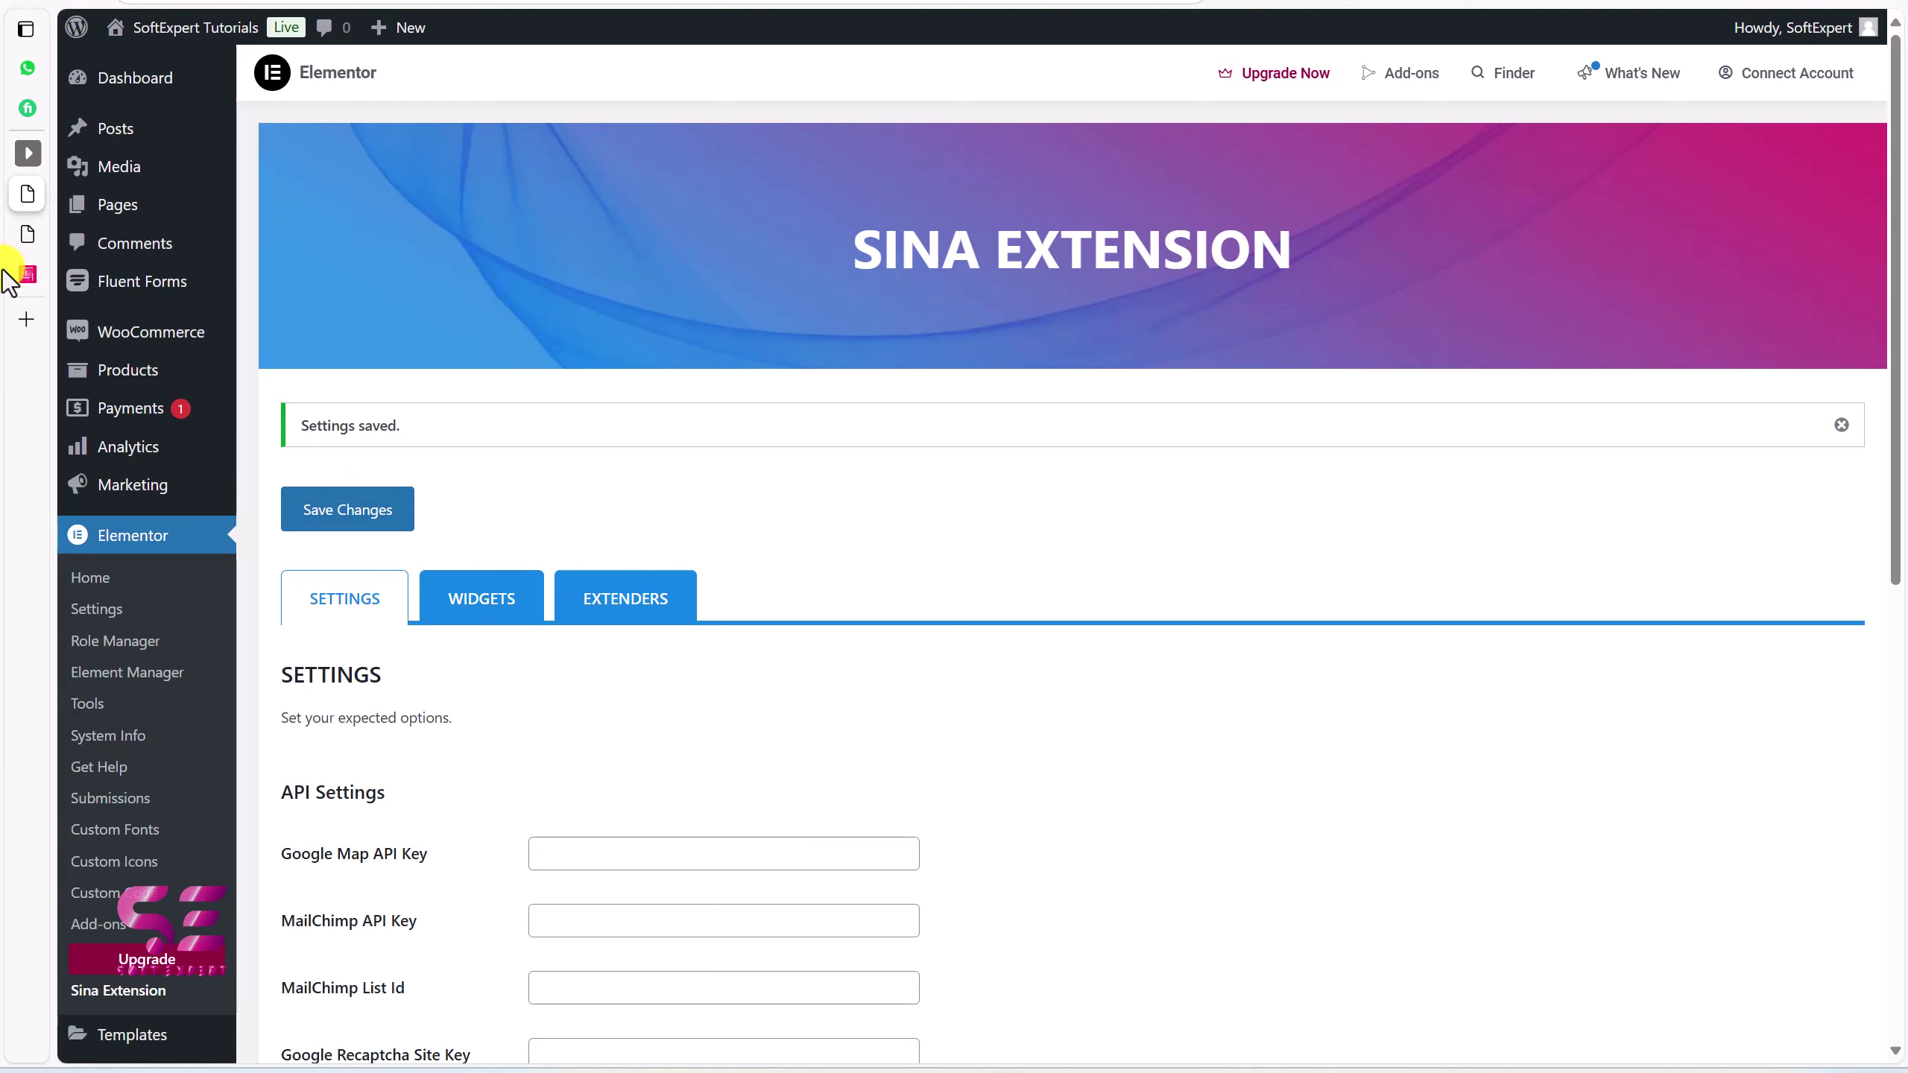
{"action": "left_click", "coordinate": [27, 234]}
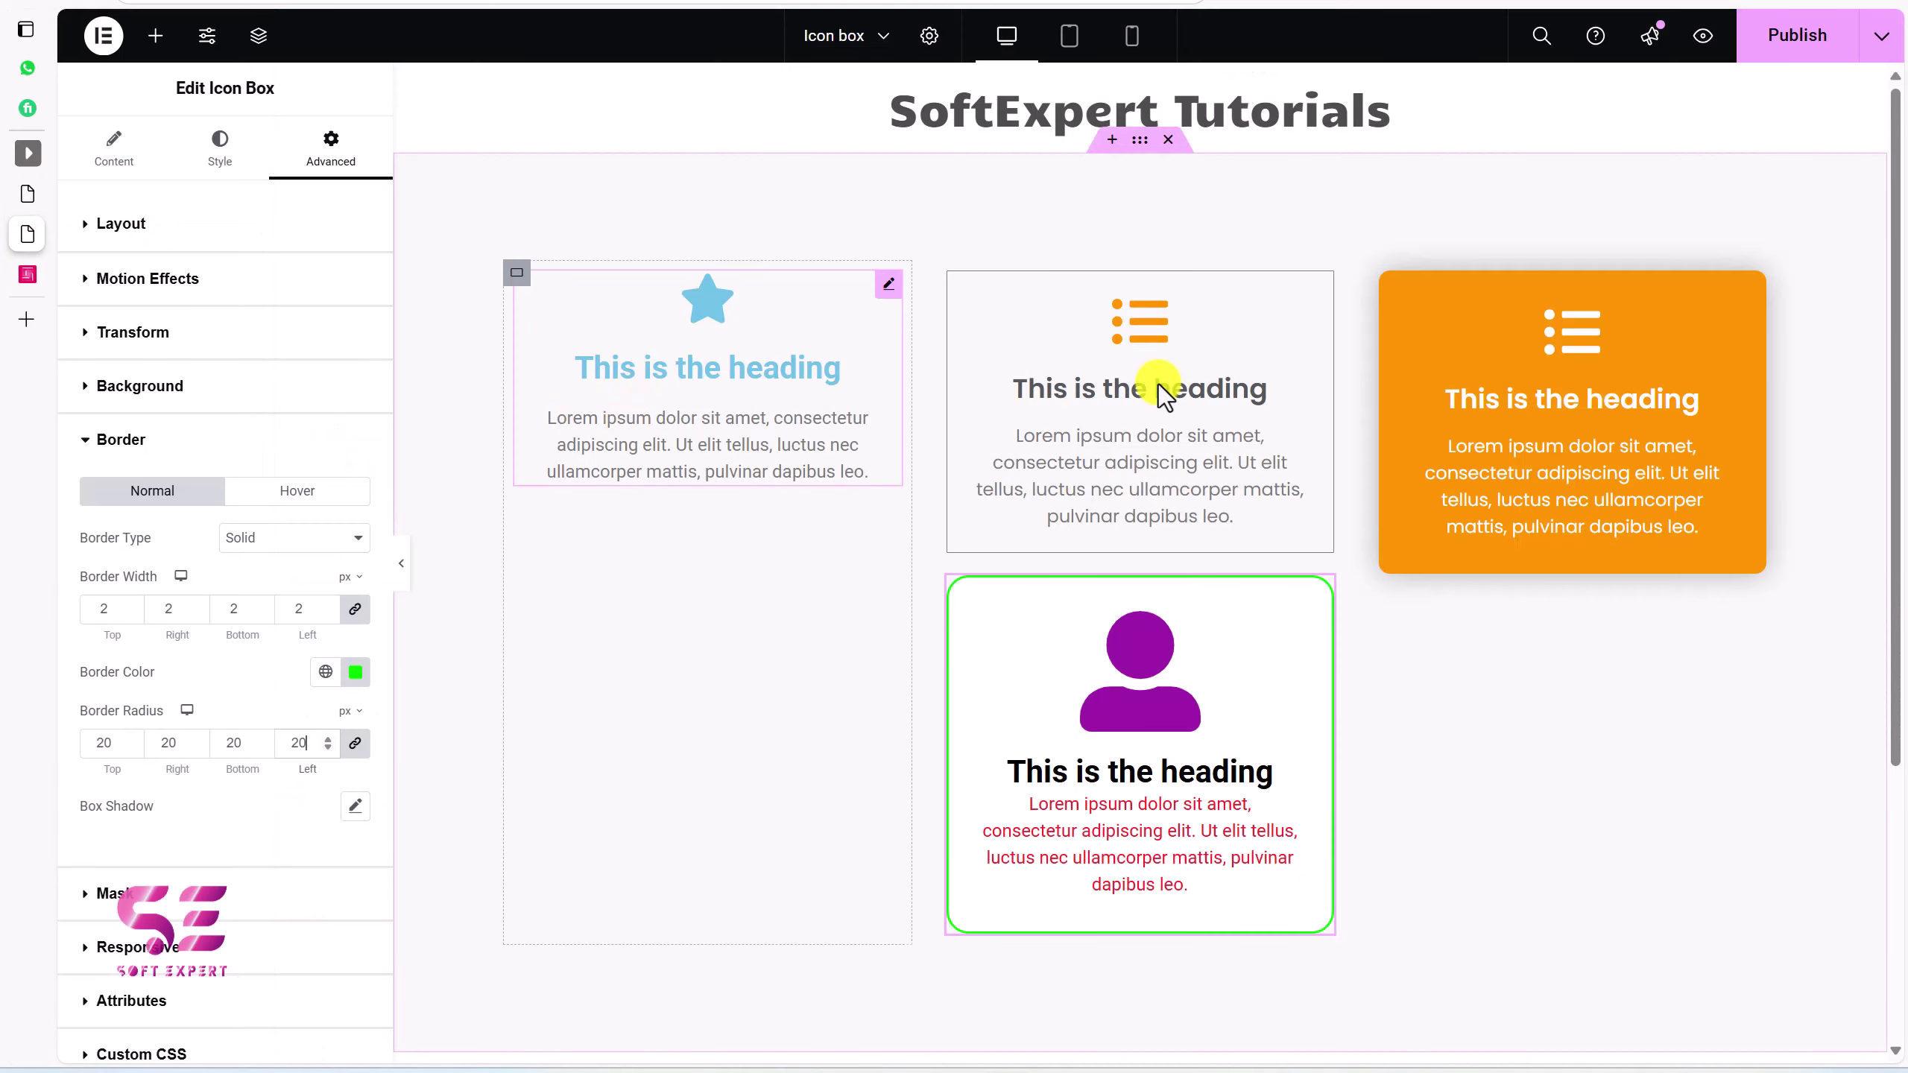
Reload the editor, find the Sina Content Box widget and add it below the icon boxes section
{"action": "right_click", "coordinate": [1491, 135]}
{"action": "left_click", "coordinate": [1524, 189]}
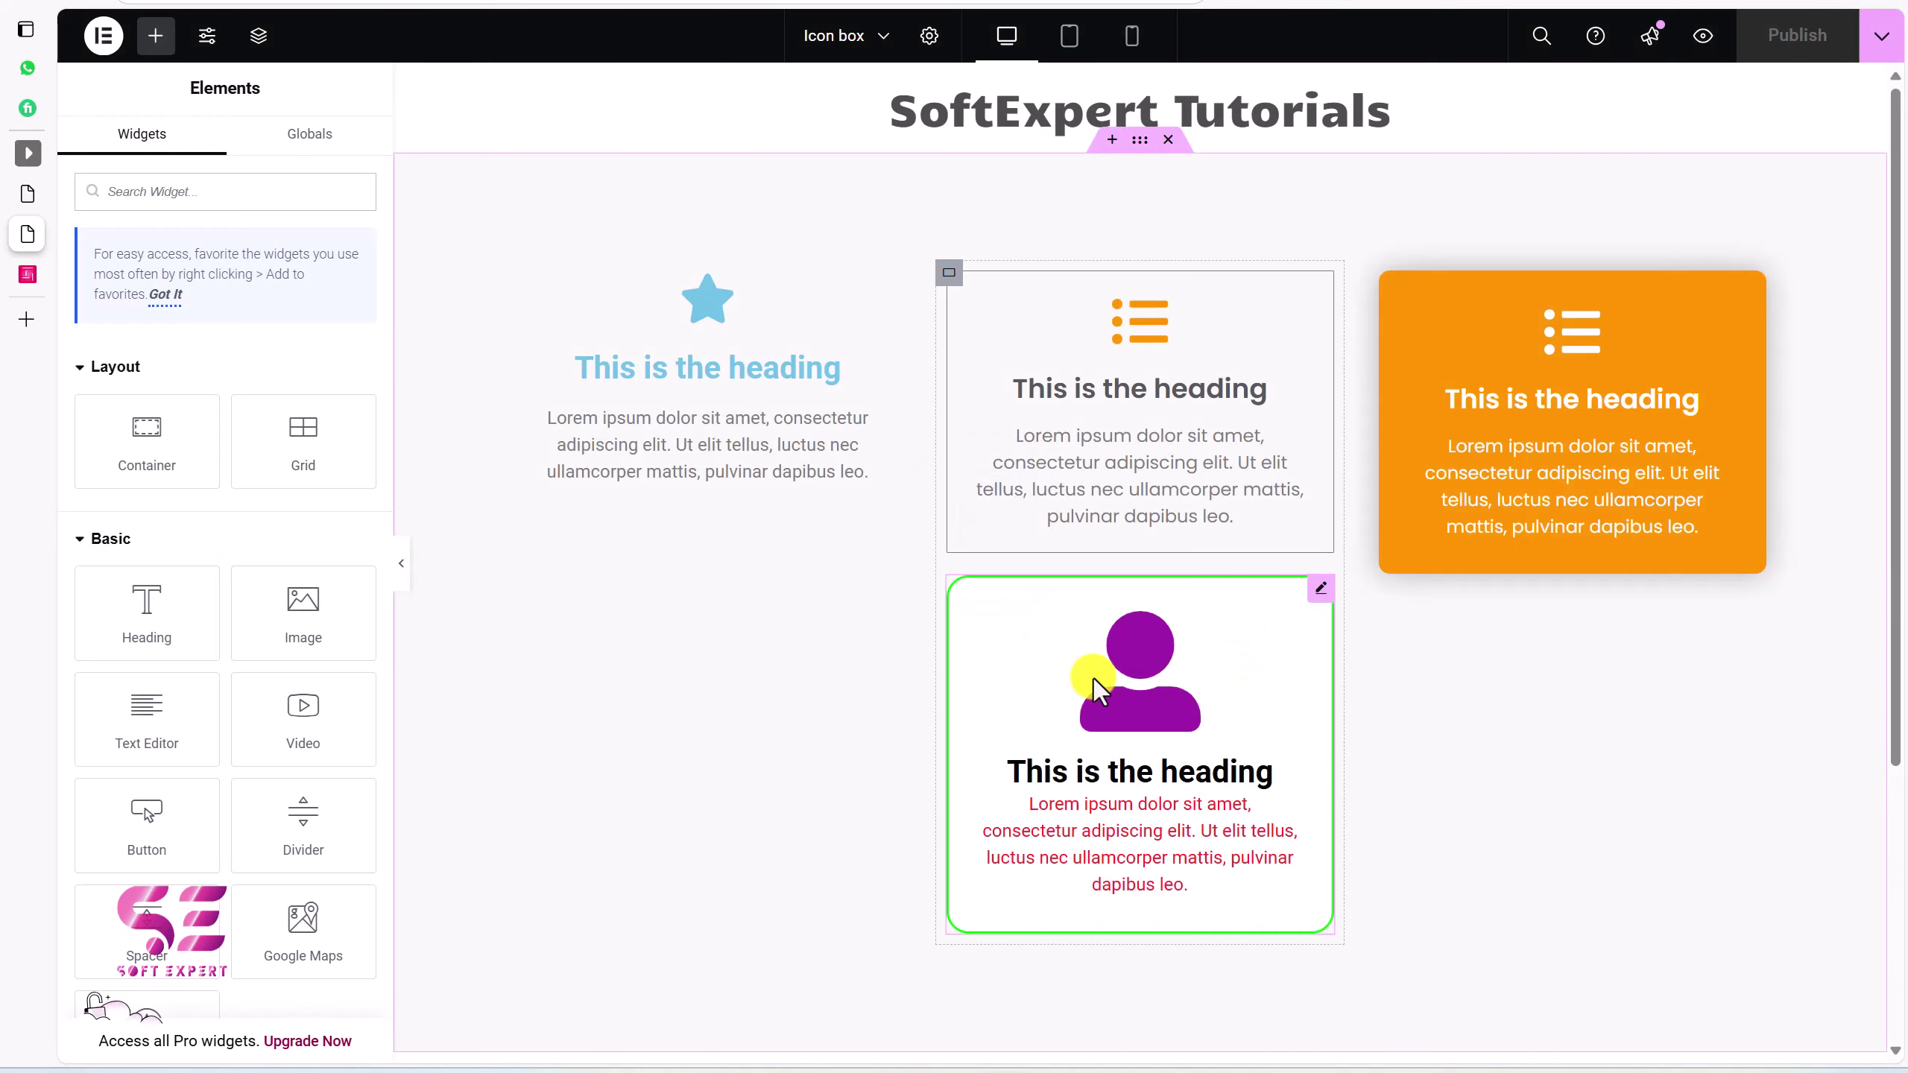
{"action": "scroll", "coordinate": [1086, 661], "scroll_direction": "down", "scroll_amount": 5}
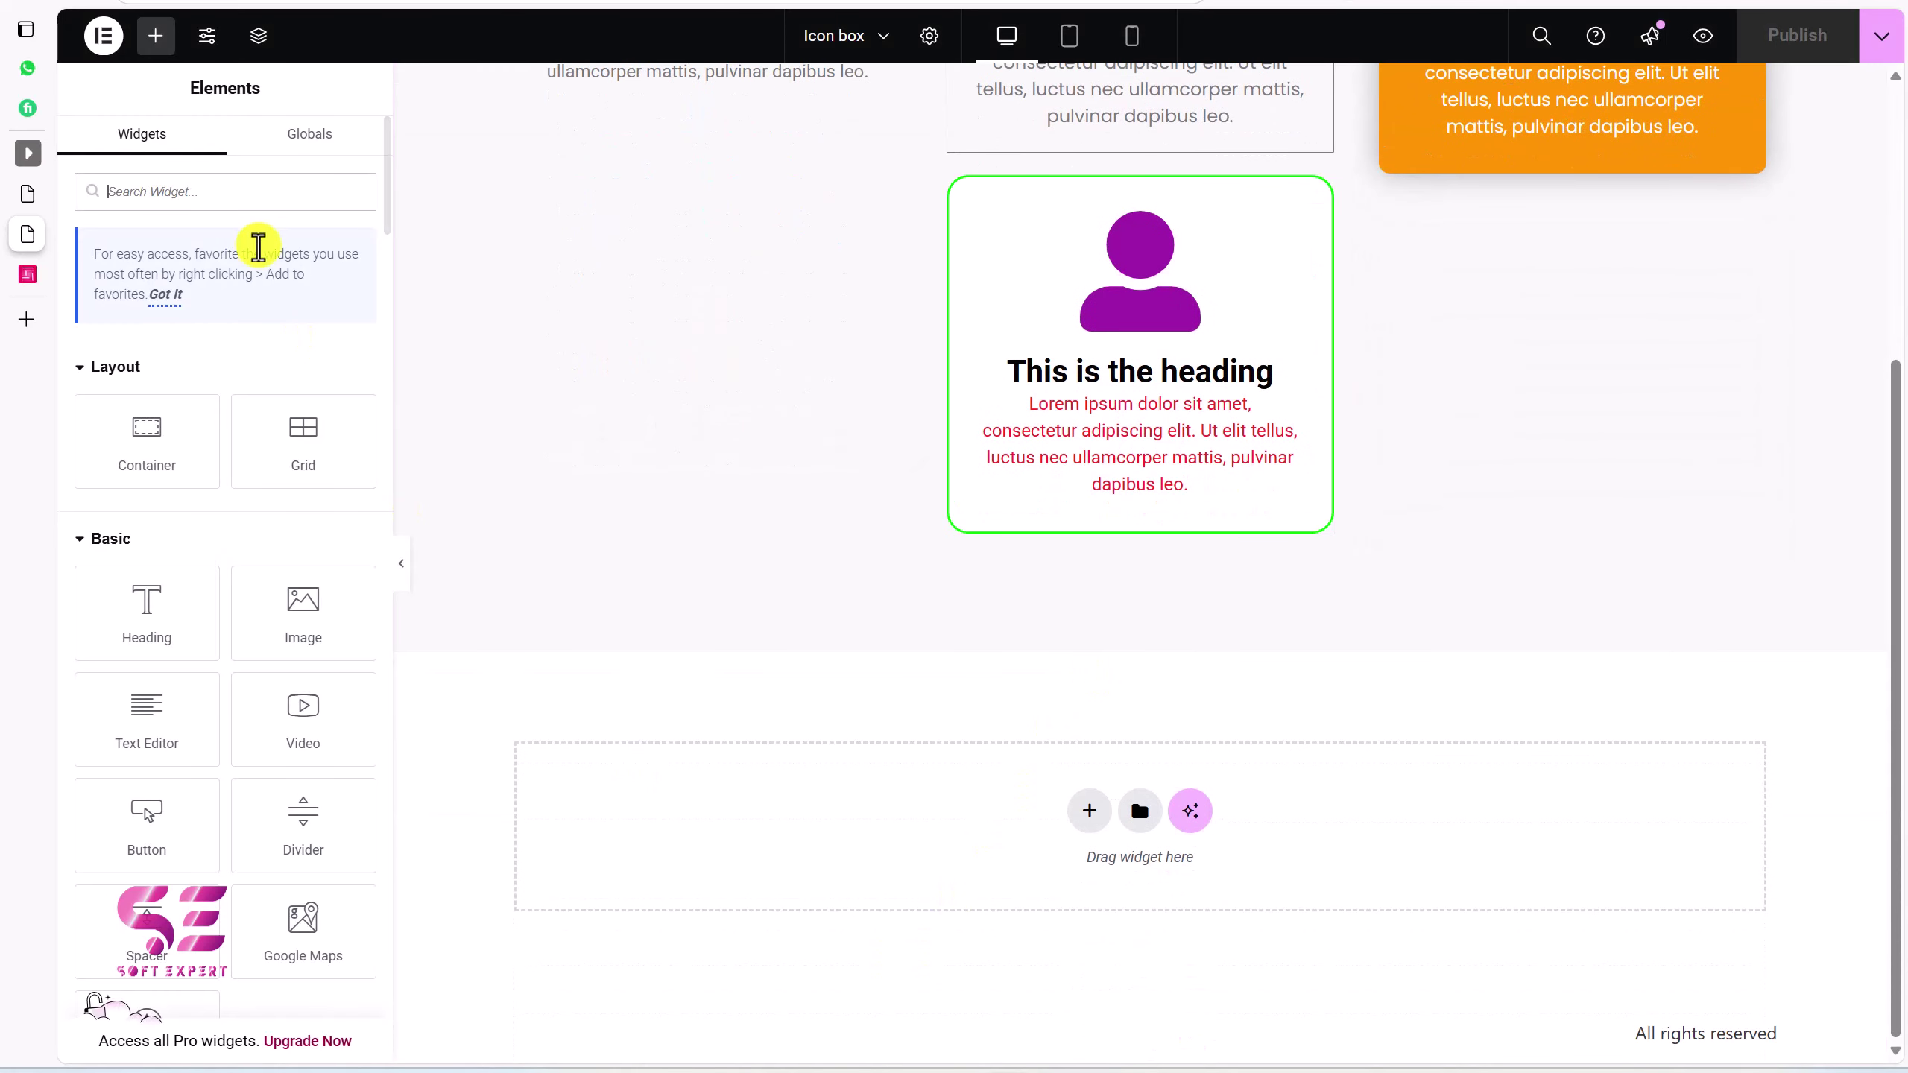
{"action": "left_click", "coordinate": [231, 201]}
{"action": "type", "text": "conten"}
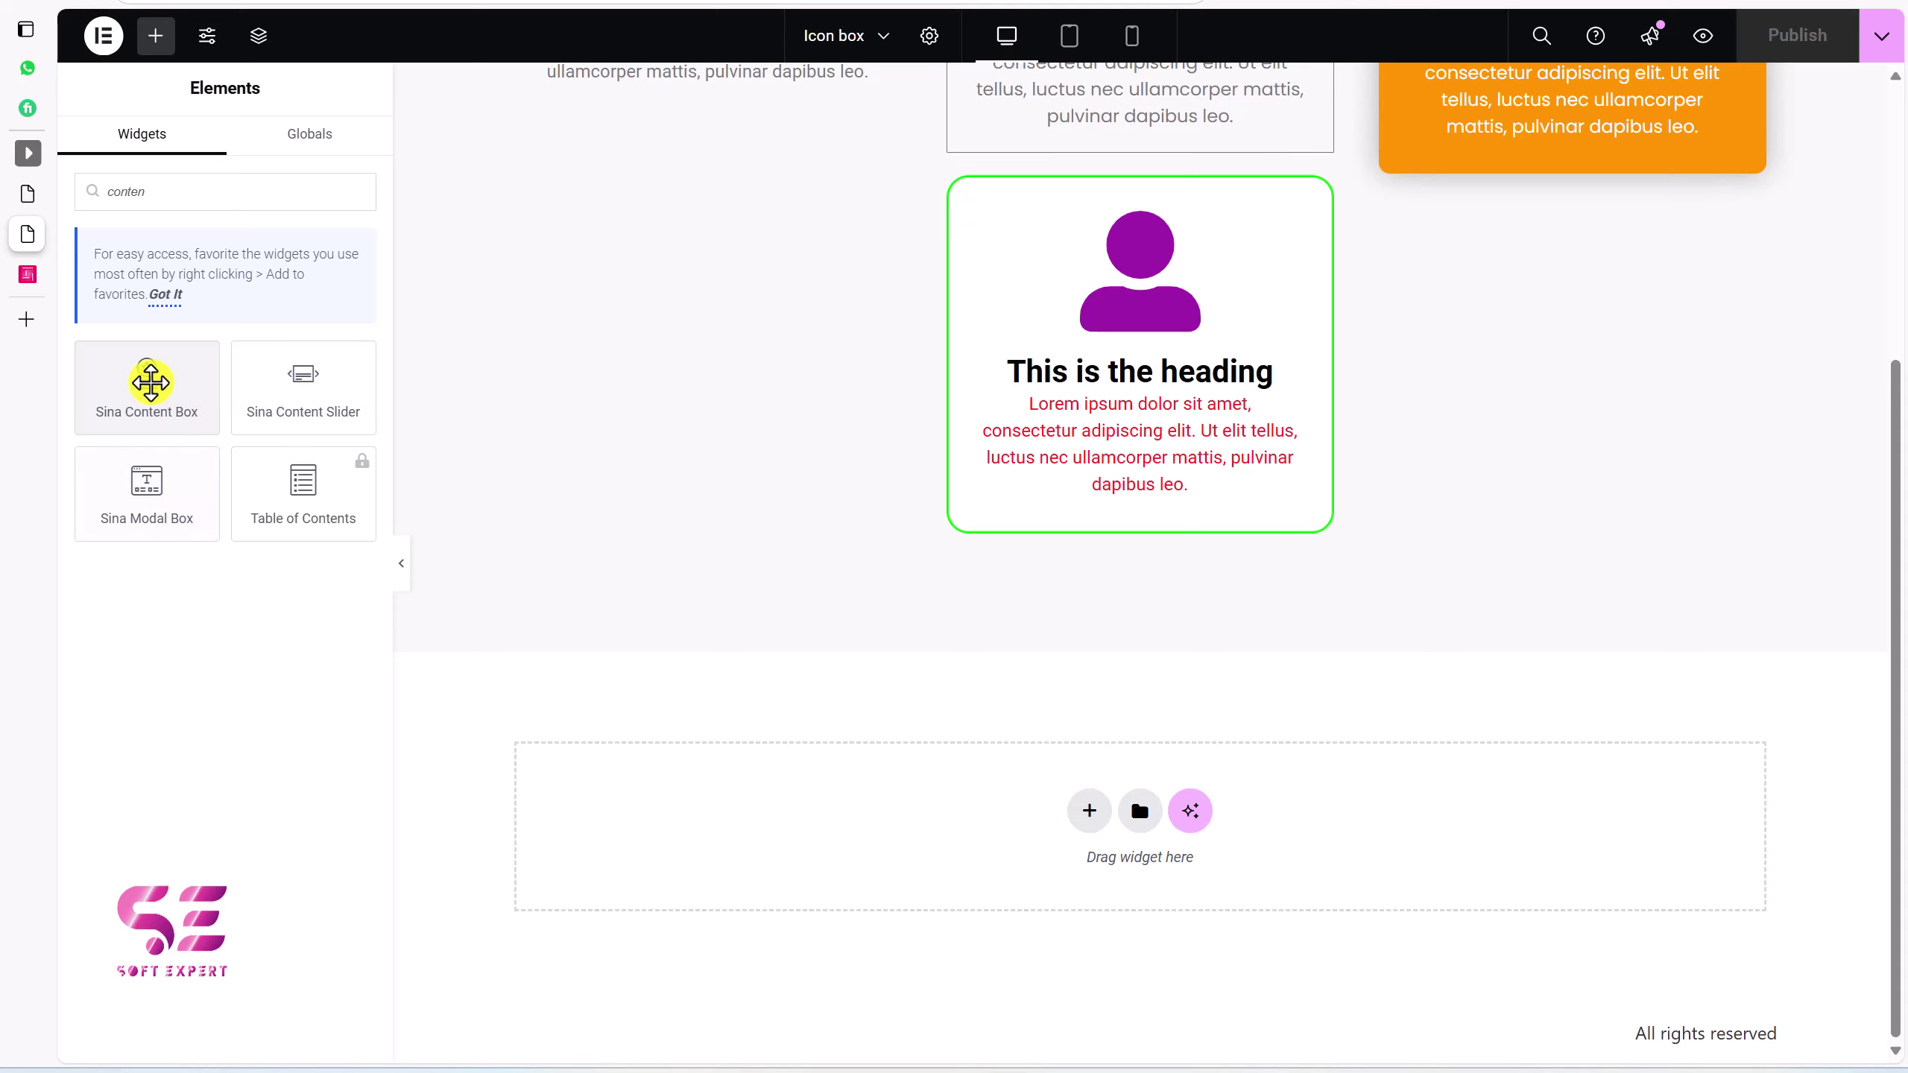
{"action": "left_click_drag", "start_coordinate": [150, 374], "coordinate": [629, 751]}
{"action": "scroll", "coordinate": [630, 751], "scroll_direction": "down", "scroll_amount": 1}
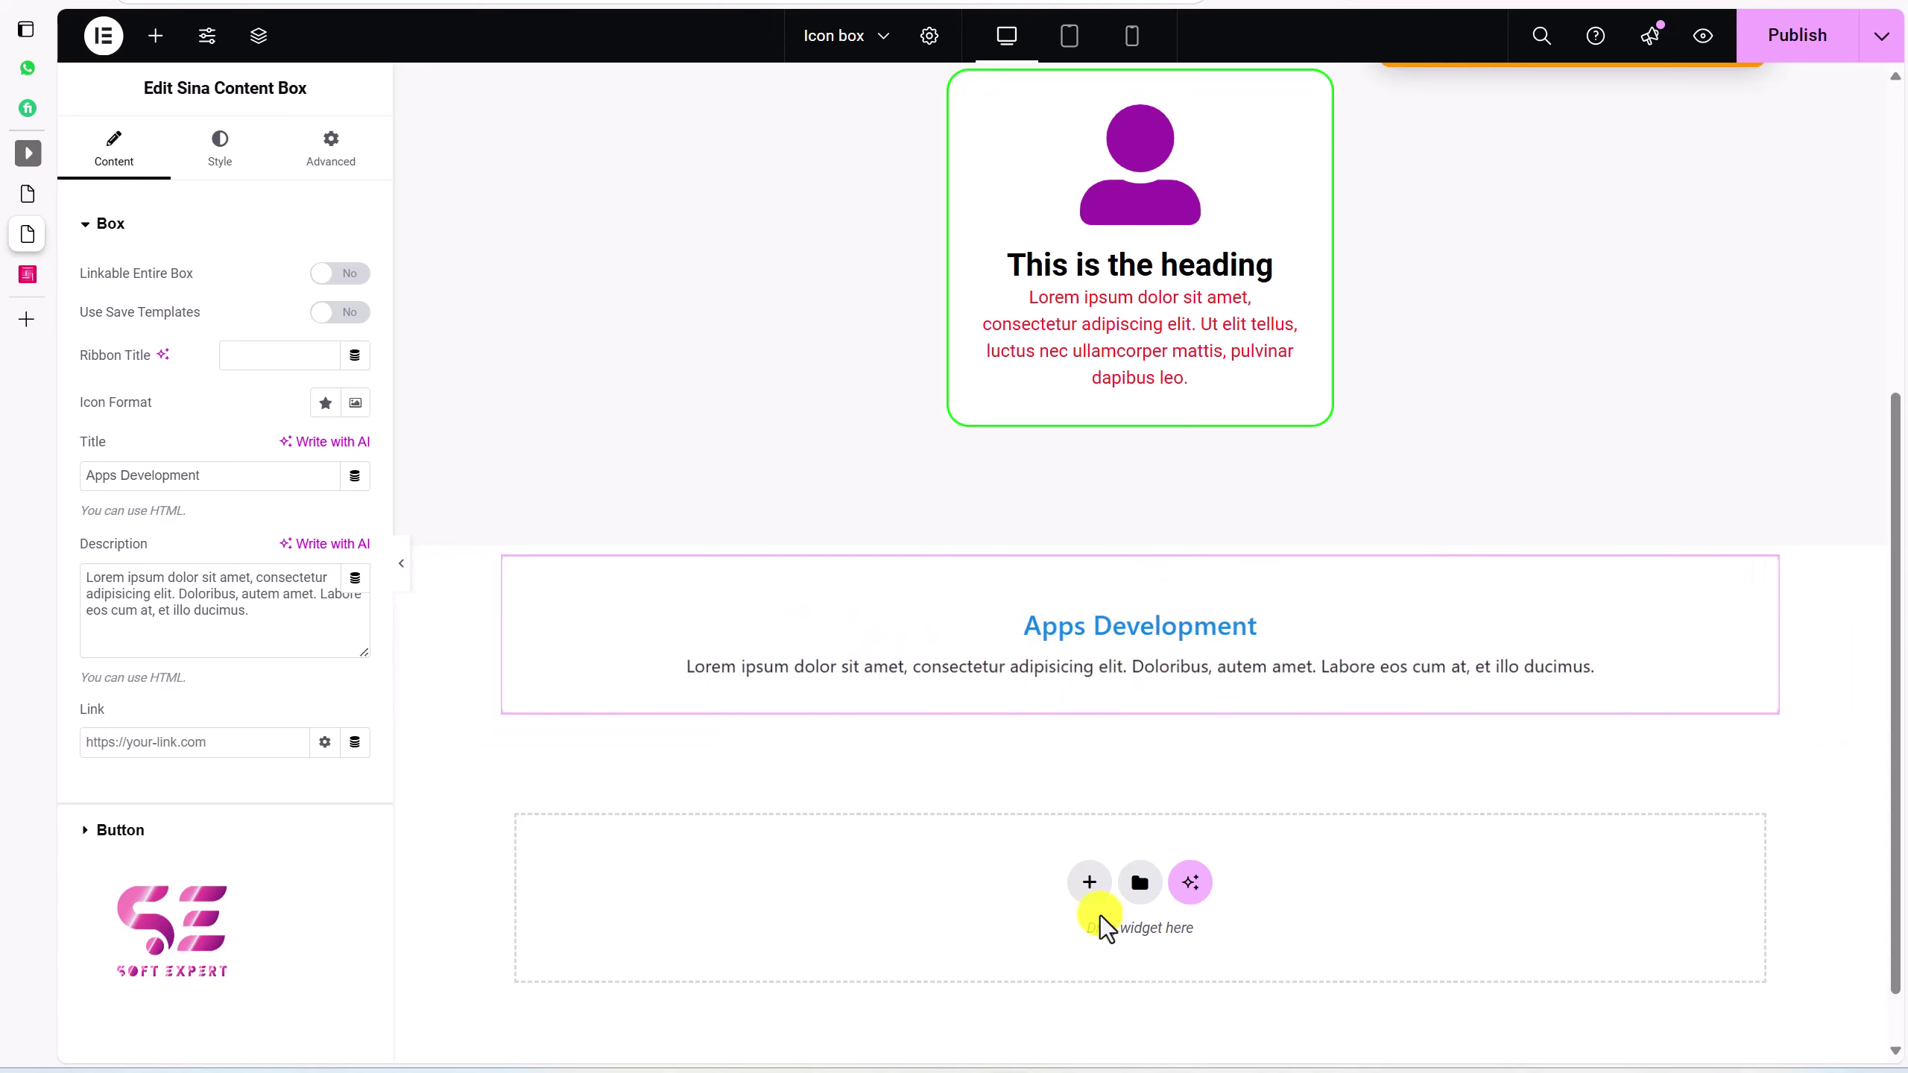
Add a two-column container, move the content box into its first column and delete the emptied container
{"action": "left_click", "coordinate": [1088, 886]}
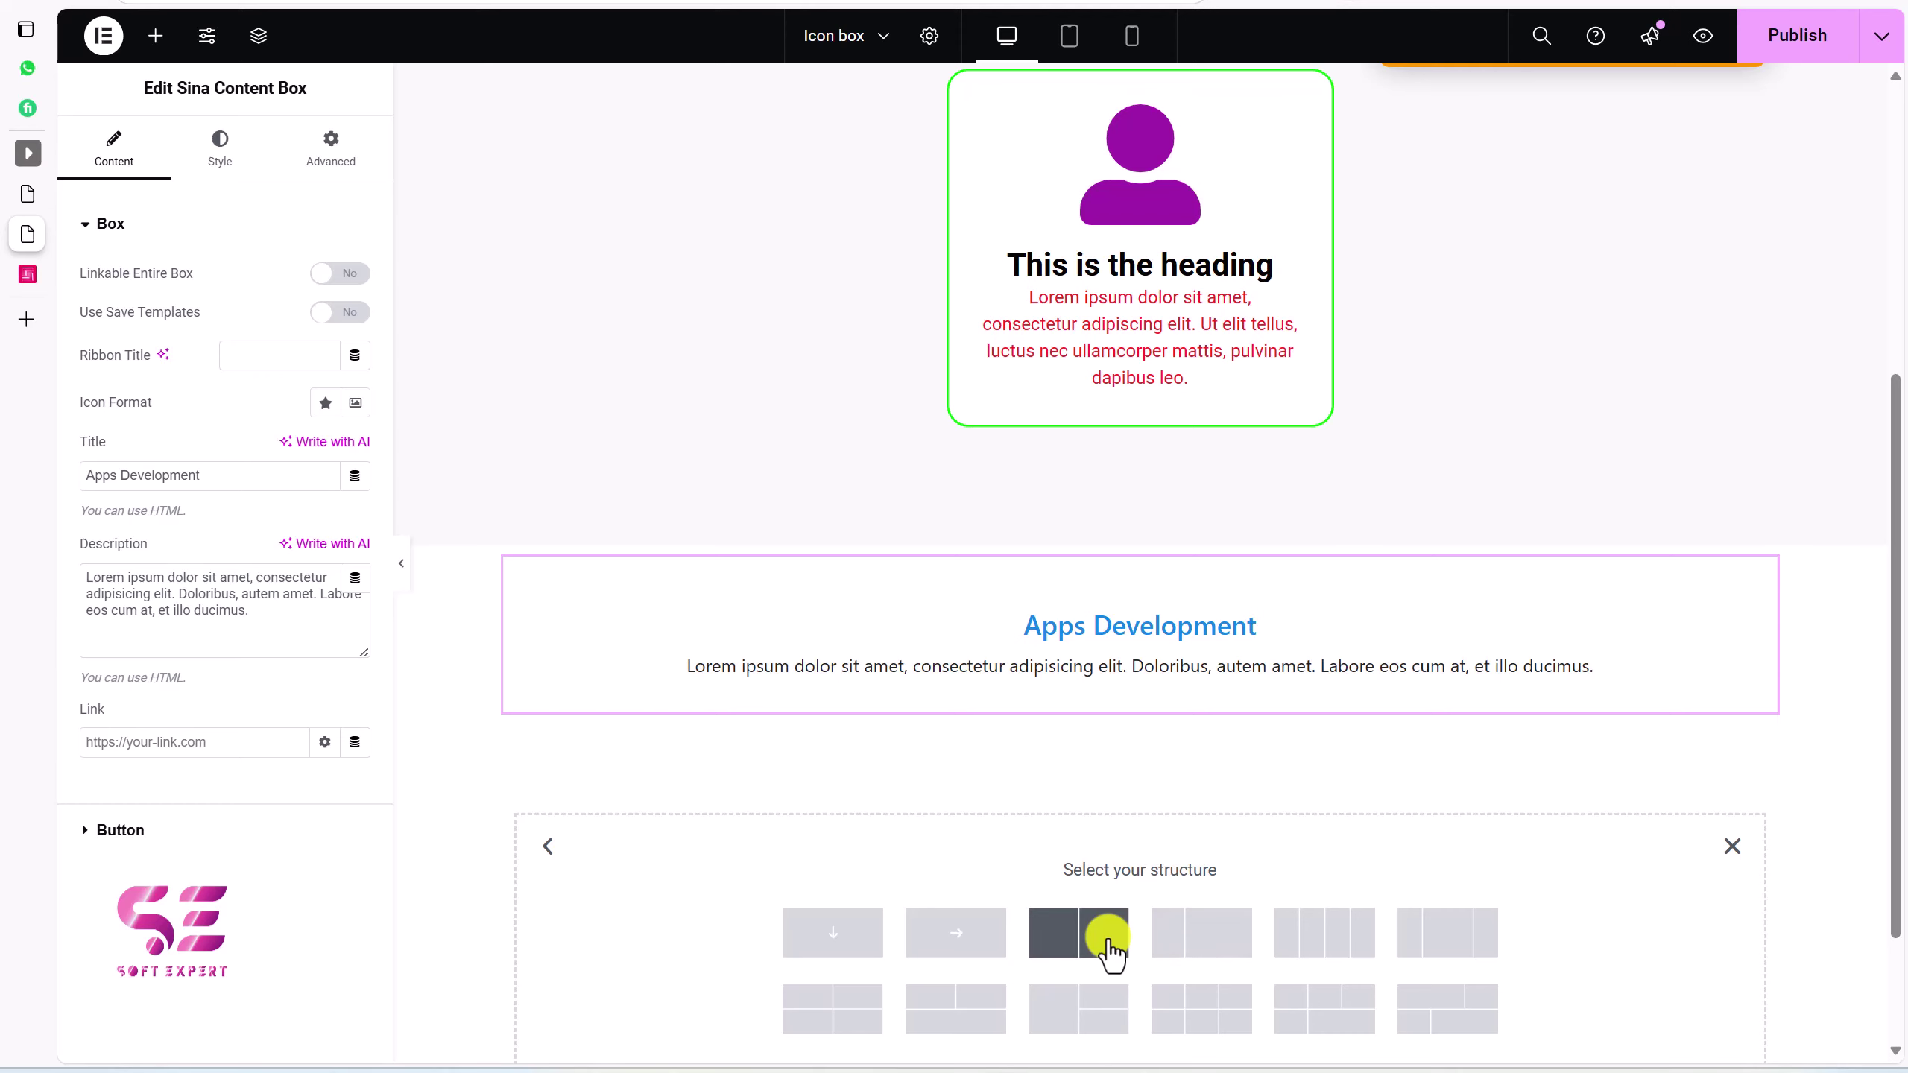
{"action": "left_click", "coordinate": [1109, 949]}
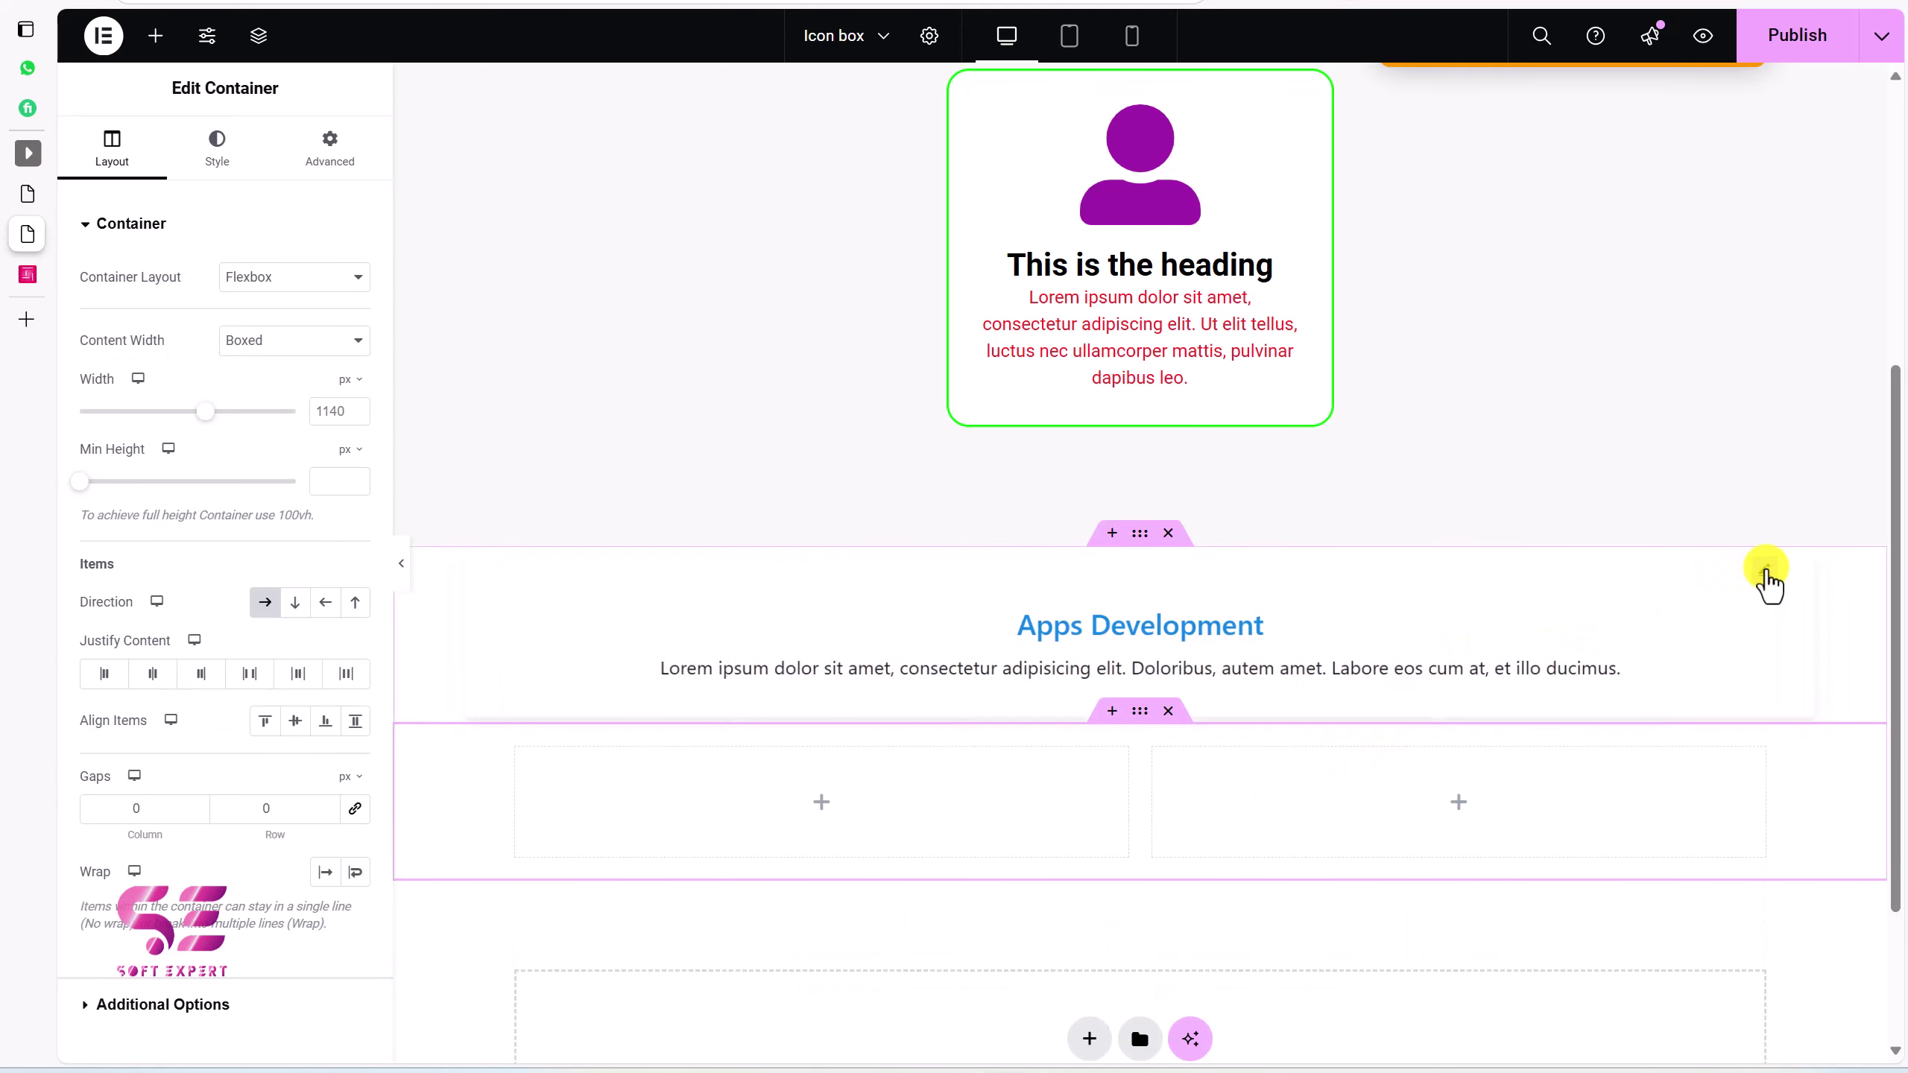
{"action": "mouse_move", "coordinate": [1172, 677]}
{"action": "left_mouse_down"}
{"action": "mouse_move", "coordinate": [1089, 809]}
{"action": "mouse_move", "coordinate": [1149, 661]}
{"action": "left_mouse_up"}
{"action": "left_click", "coordinate": [1168, 533]}
{"action": "scroll", "coordinate": [910, 707], "scroll_direction": "down", "scroll_amount": 2}
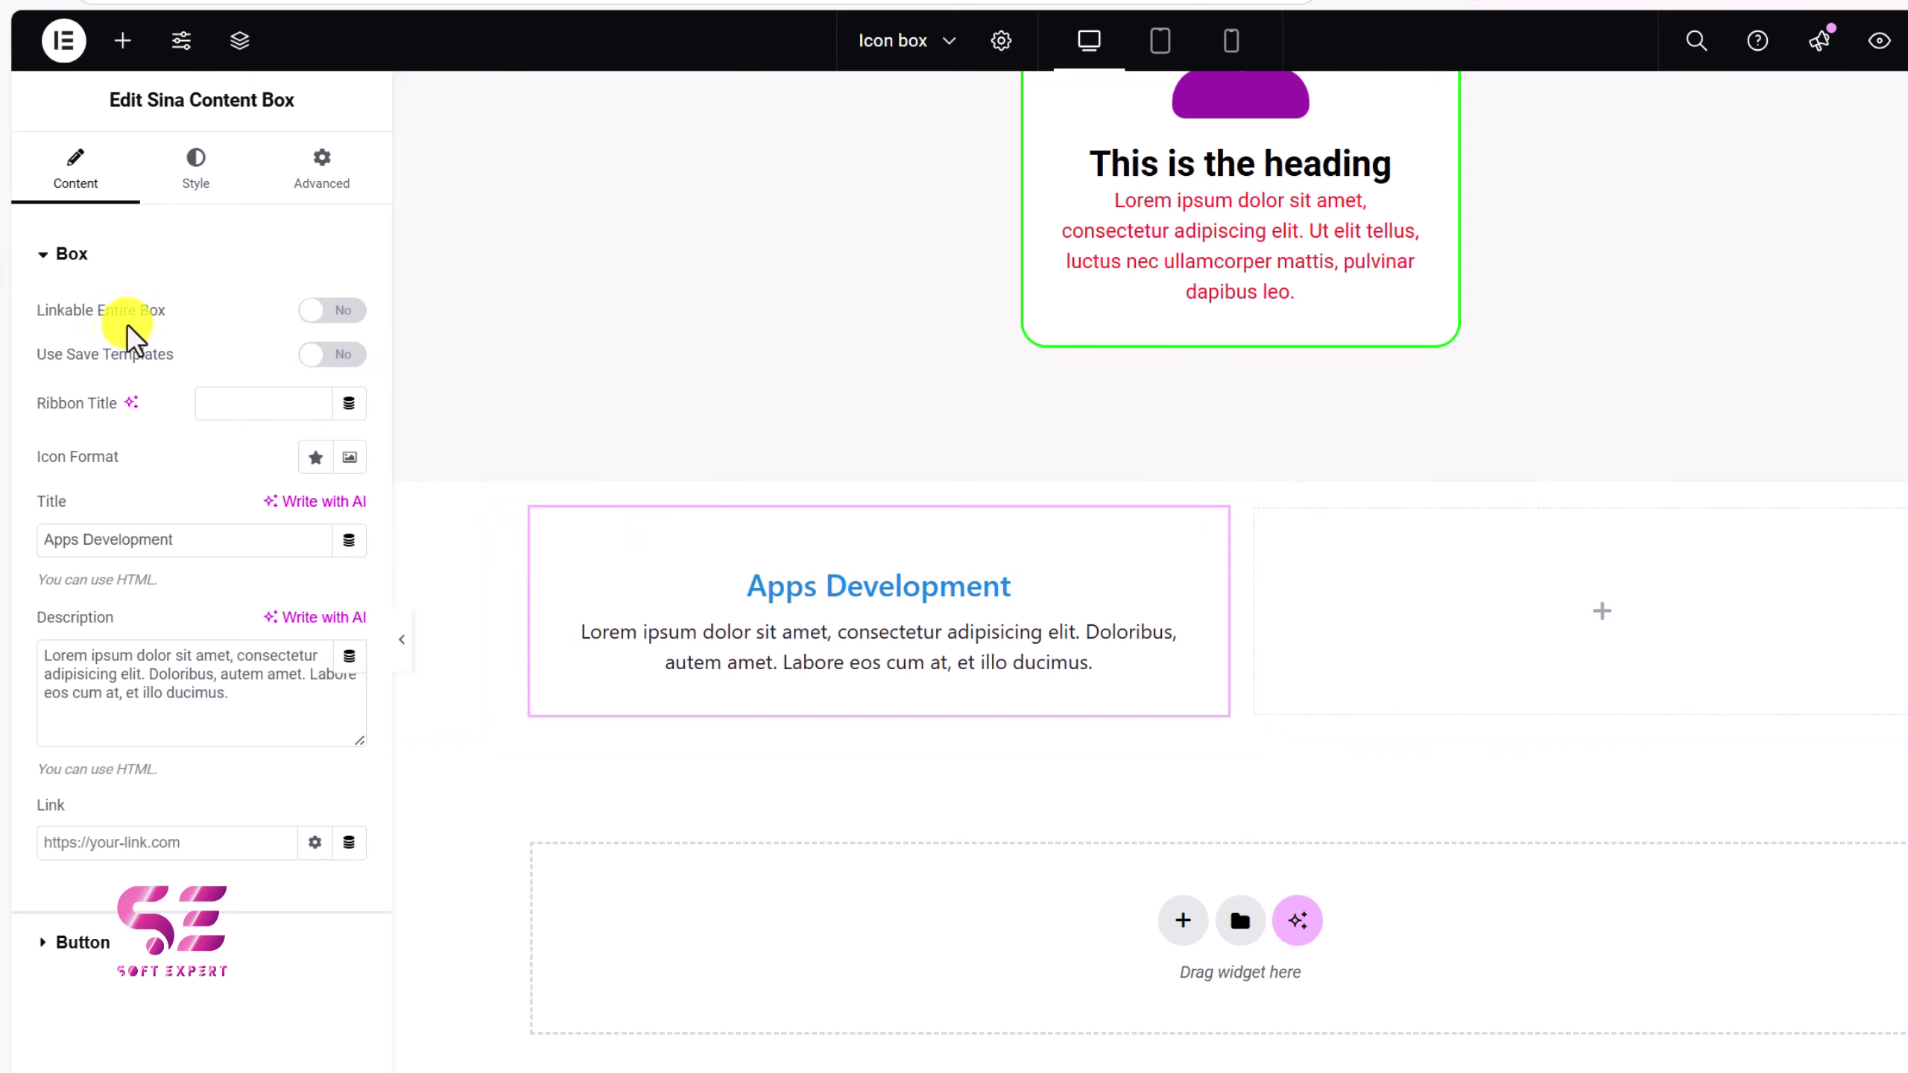
Make the entire content box linkable and view the Style-12 ribbon example on the Sina Extra demo page
{"action": "left_click", "coordinate": [322, 323]}
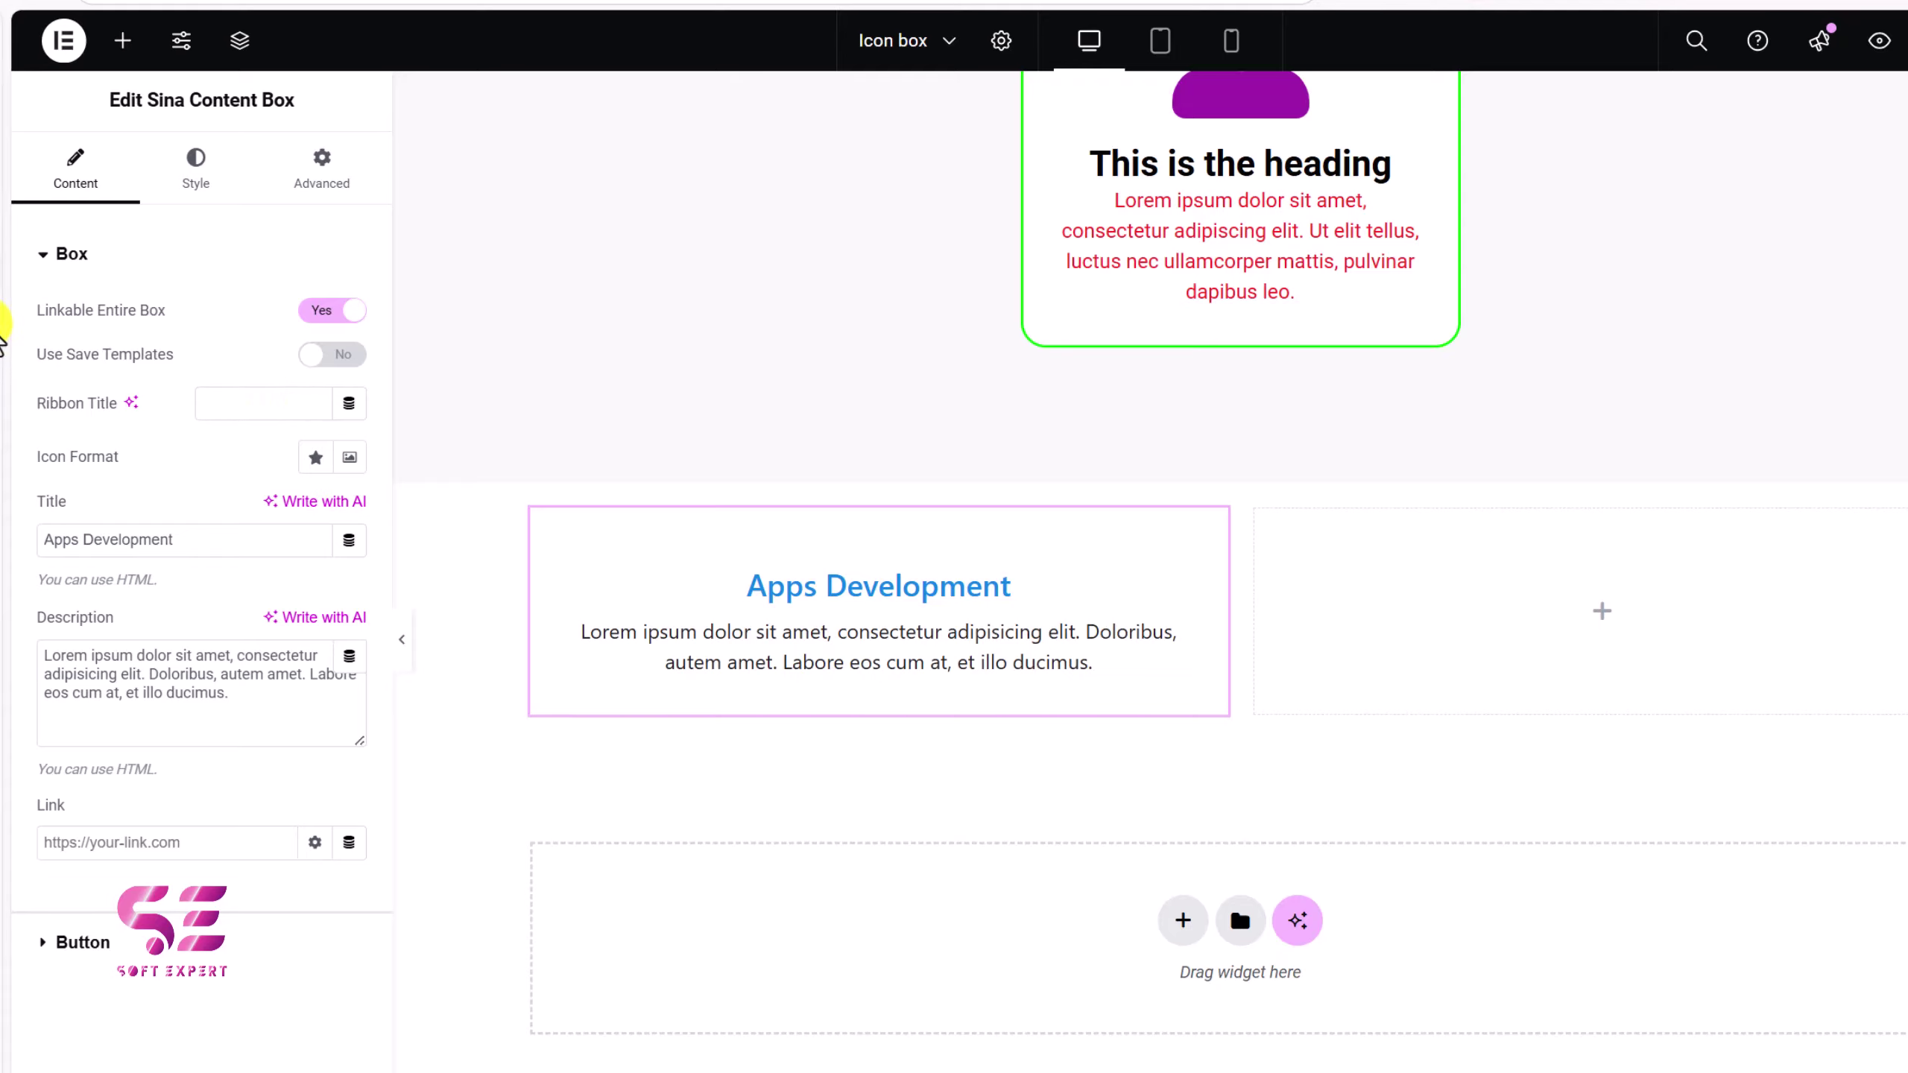
{"action": "left_click", "coordinate": [112, 311]}
{"action": "scroll", "coordinate": [1578, 668], "scroll_direction": "down", "scroll_amount": 20}
{"action": "scroll", "coordinate": [1577, 669], "scroll_direction": "up", "scroll_amount": 5}
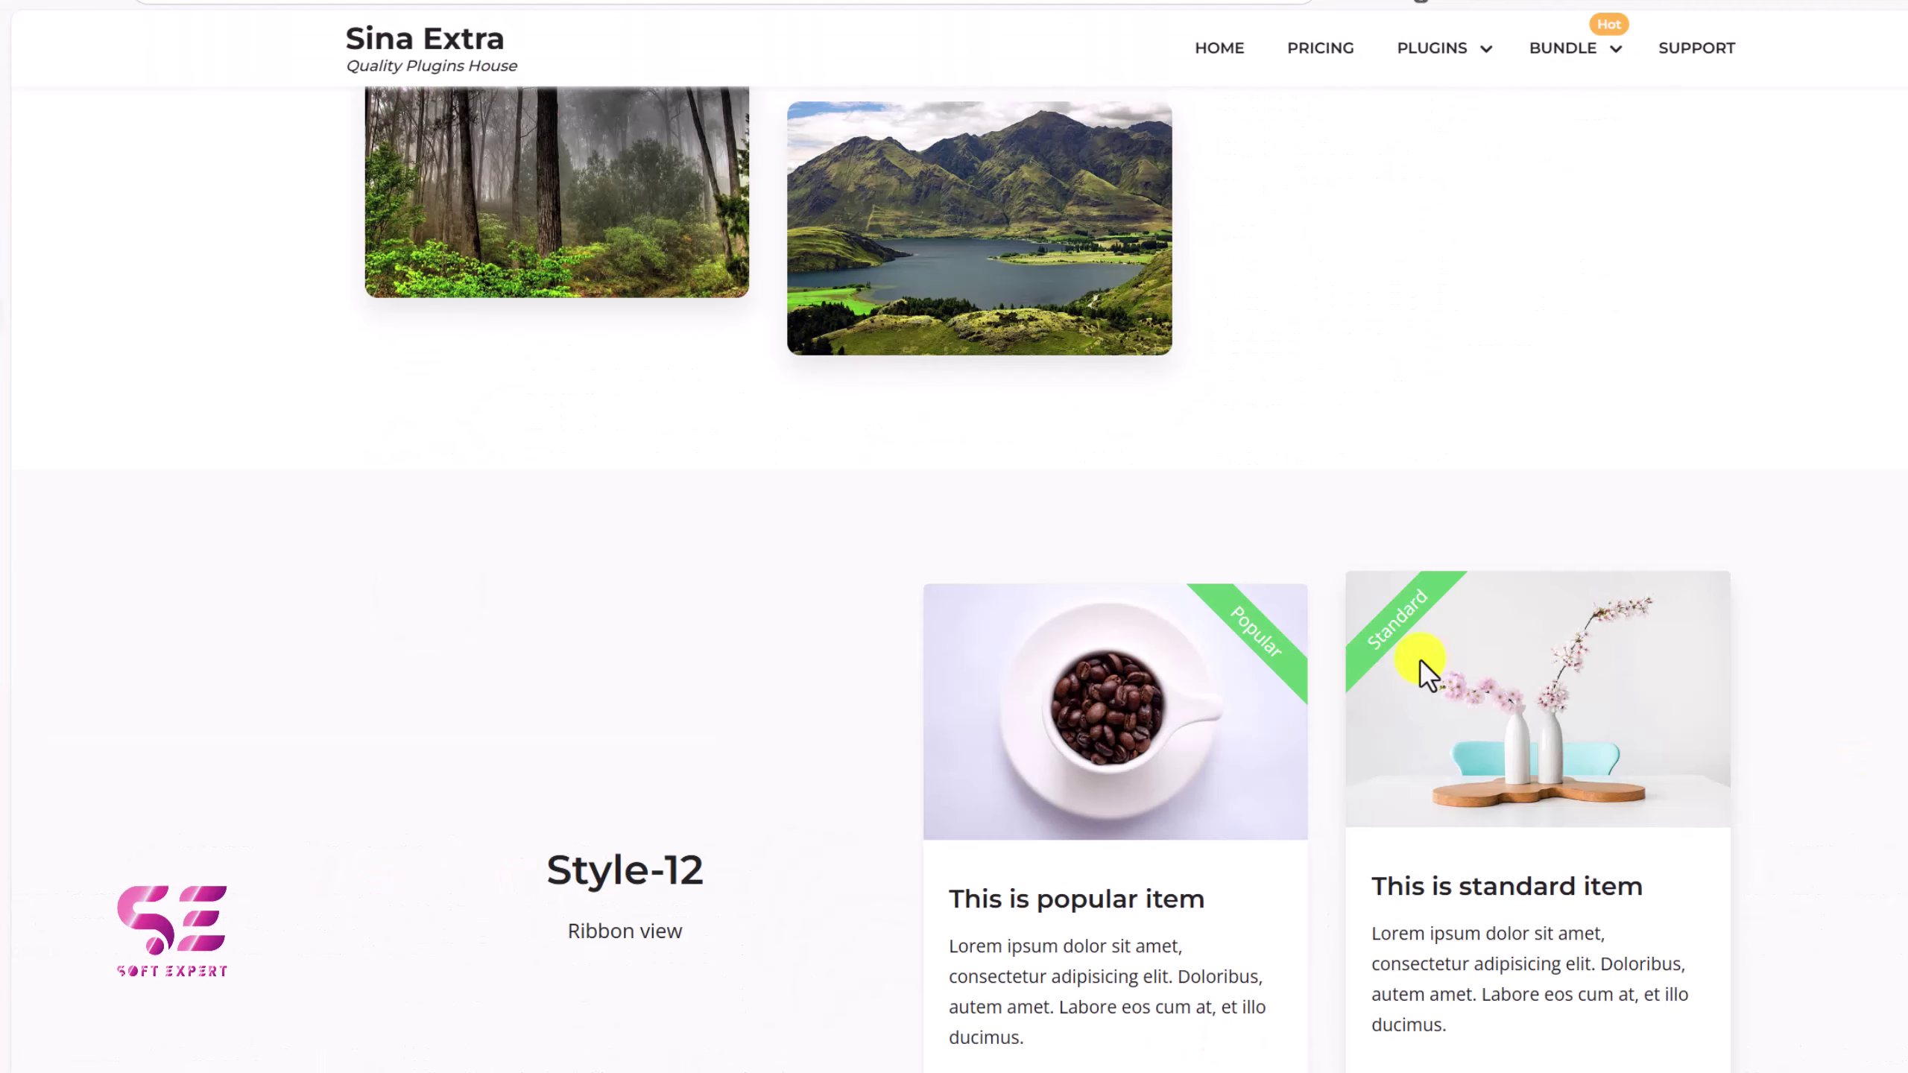
{"action": "key", "text": "alt+Tab"}
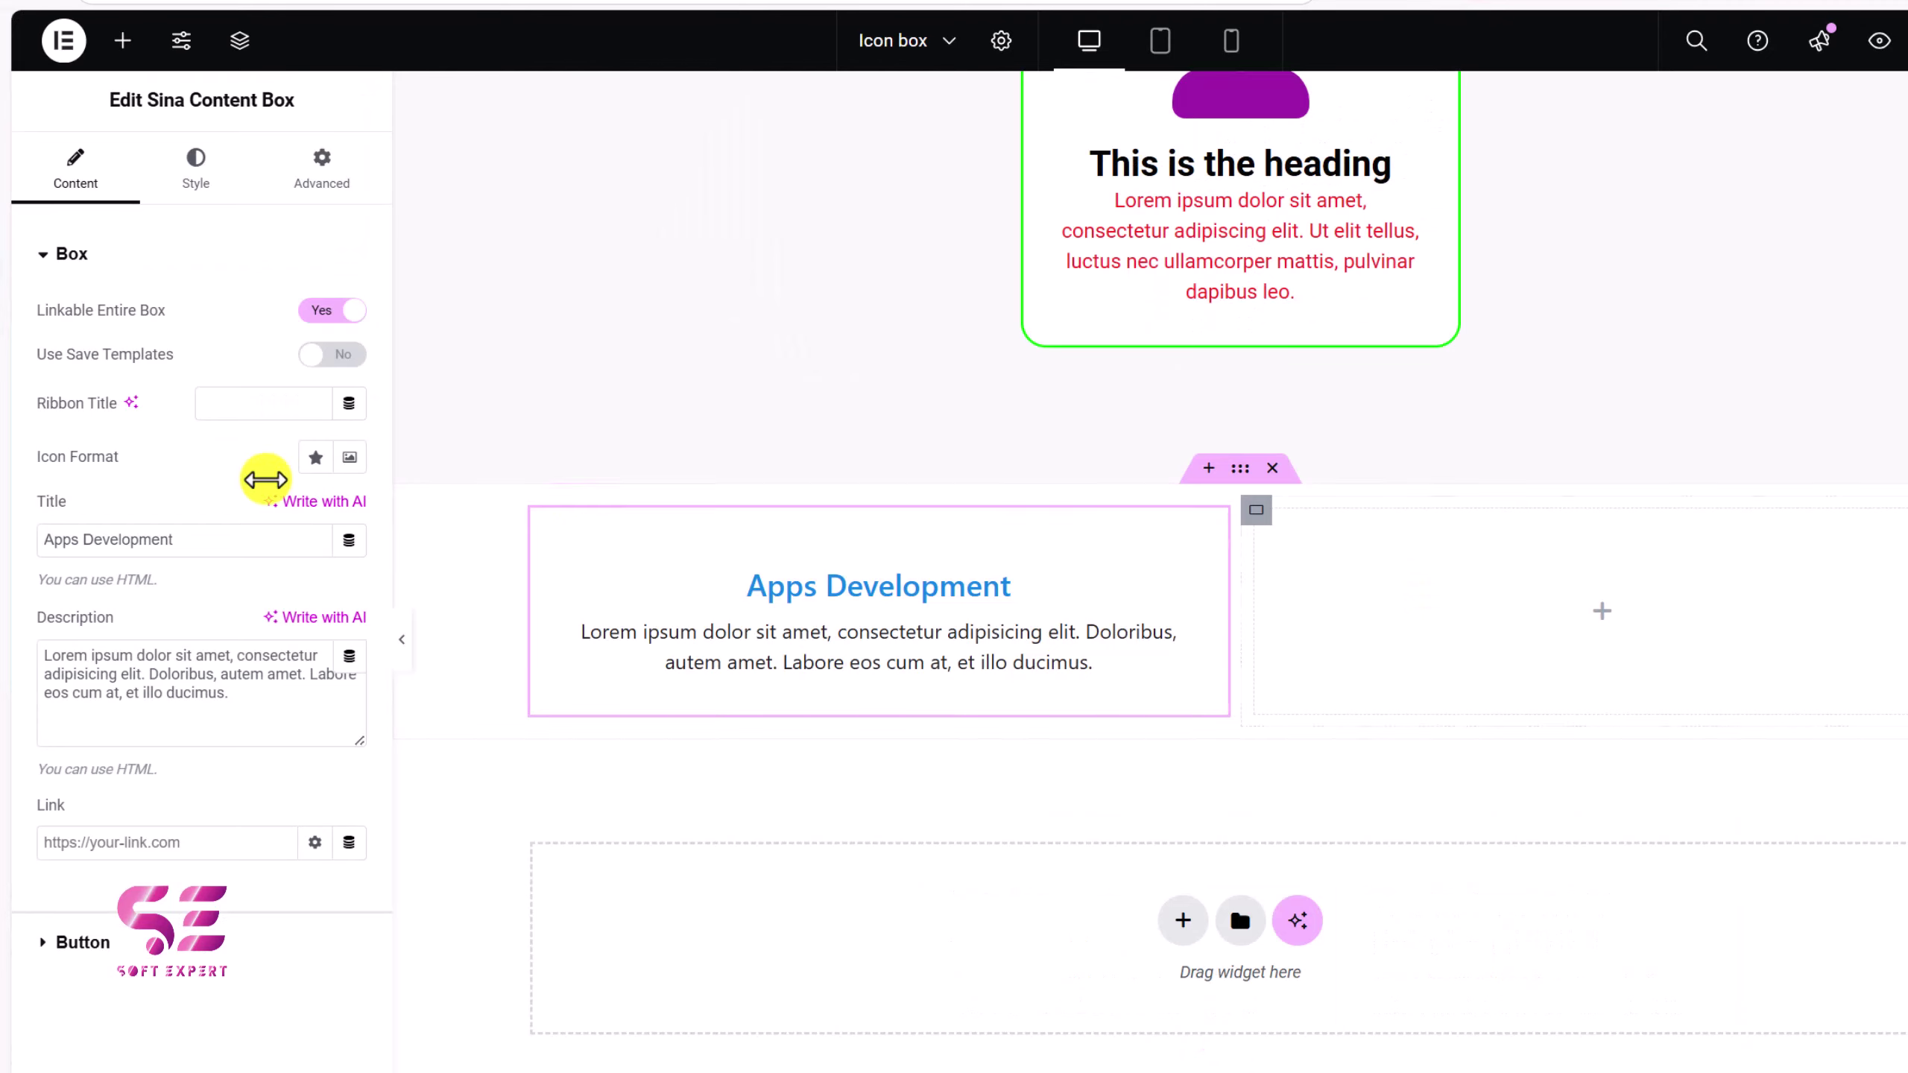
Give the Apps Development content box the ribbon title "Popular"
{"action": "left_click", "coordinate": [248, 391]}
{"action": "type", "text": "Pop"}
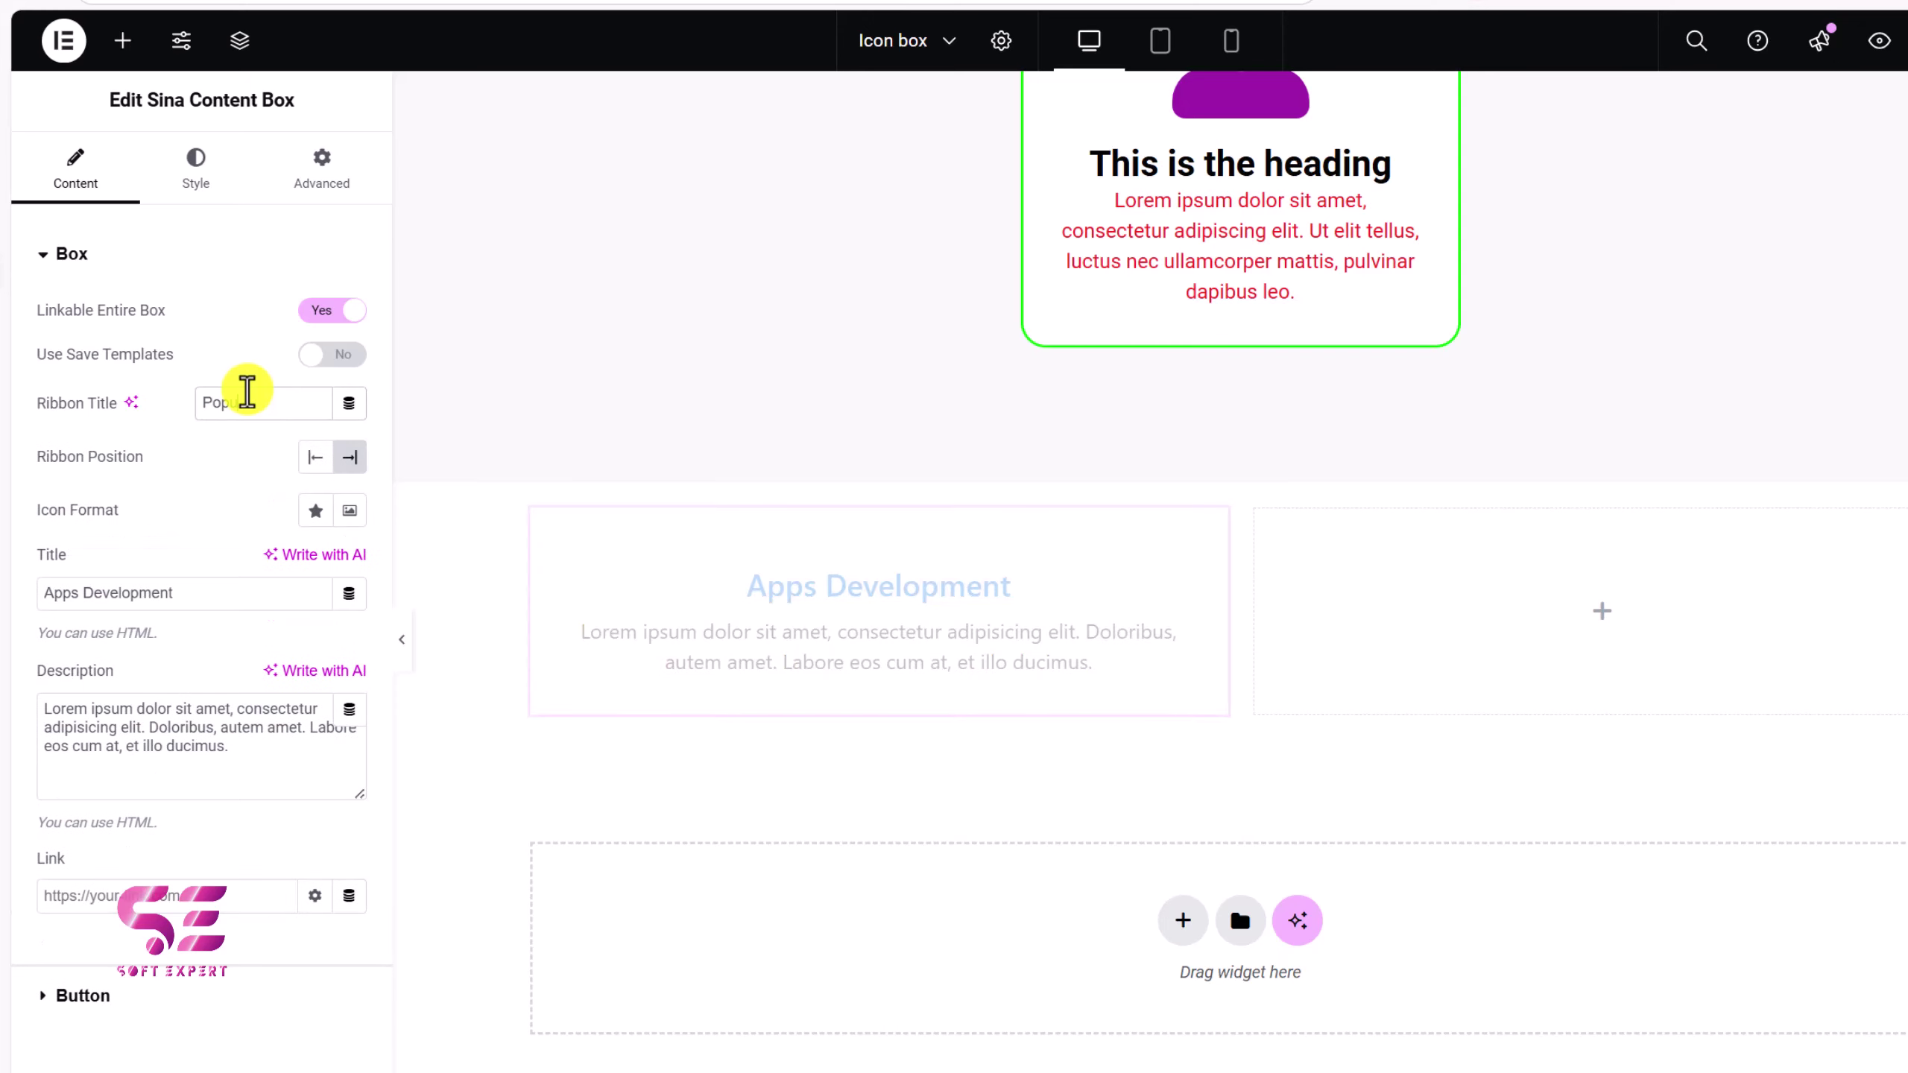
{"action": "type", "text": "ular"}
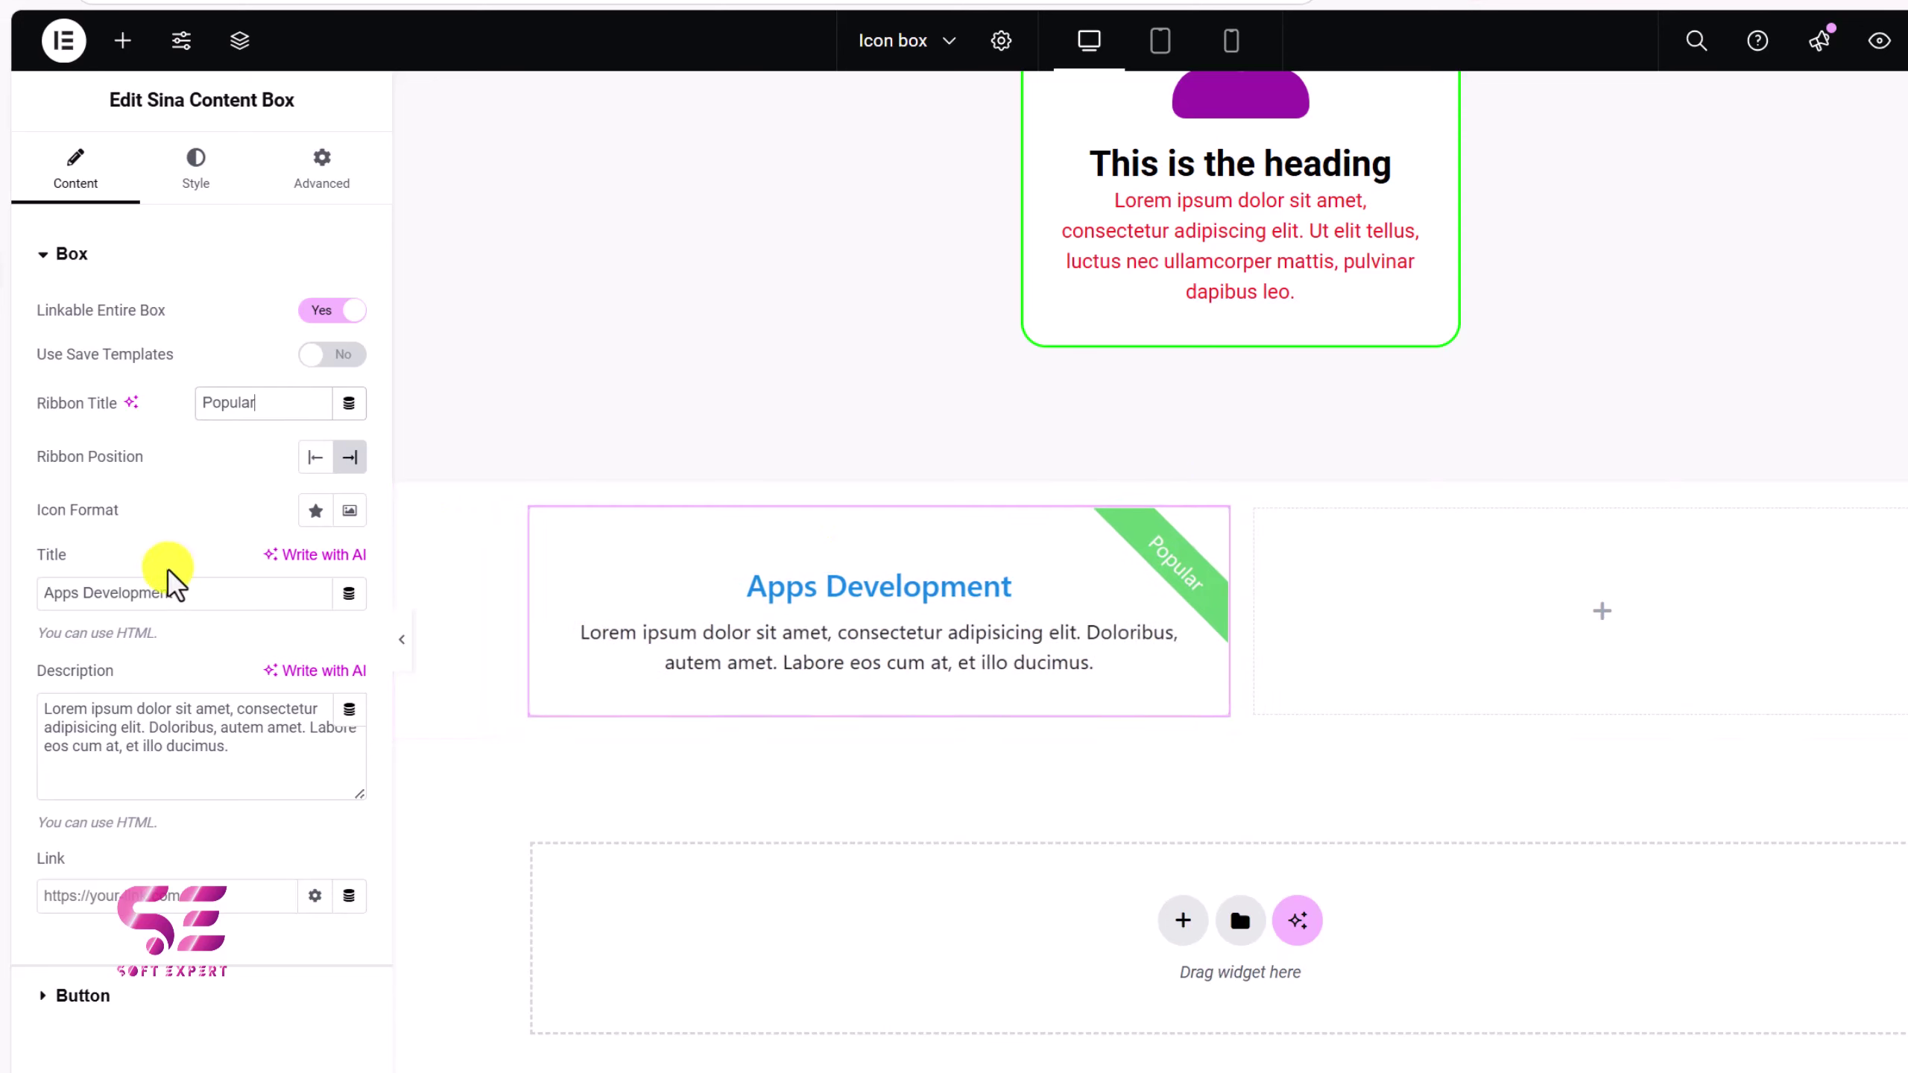
{"action": "left_click_drag", "start_coordinate": [200, 592], "coordinate": [51, 592]}
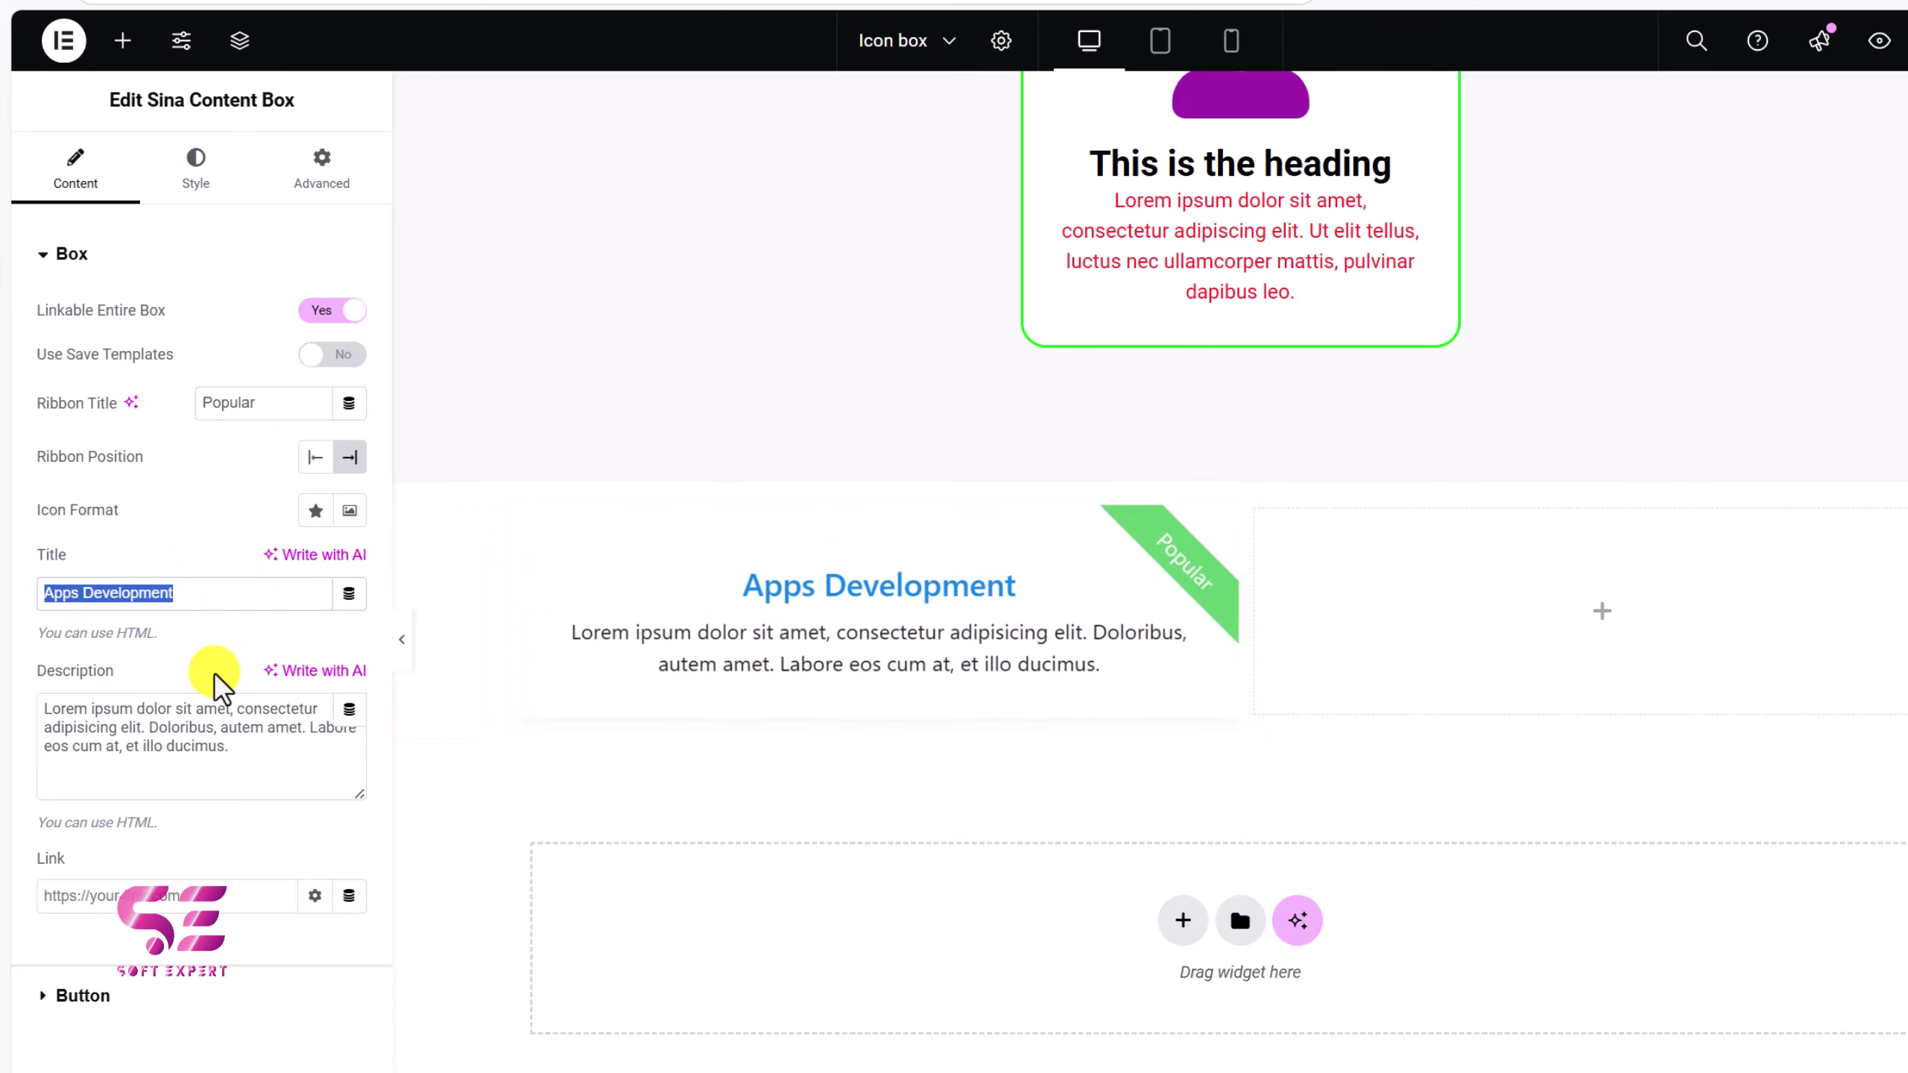
{"action": "left_click_drag", "start_coordinate": [120, 708], "coordinate": [213, 727]}
{"action": "left_click", "coordinate": [170, 727]}
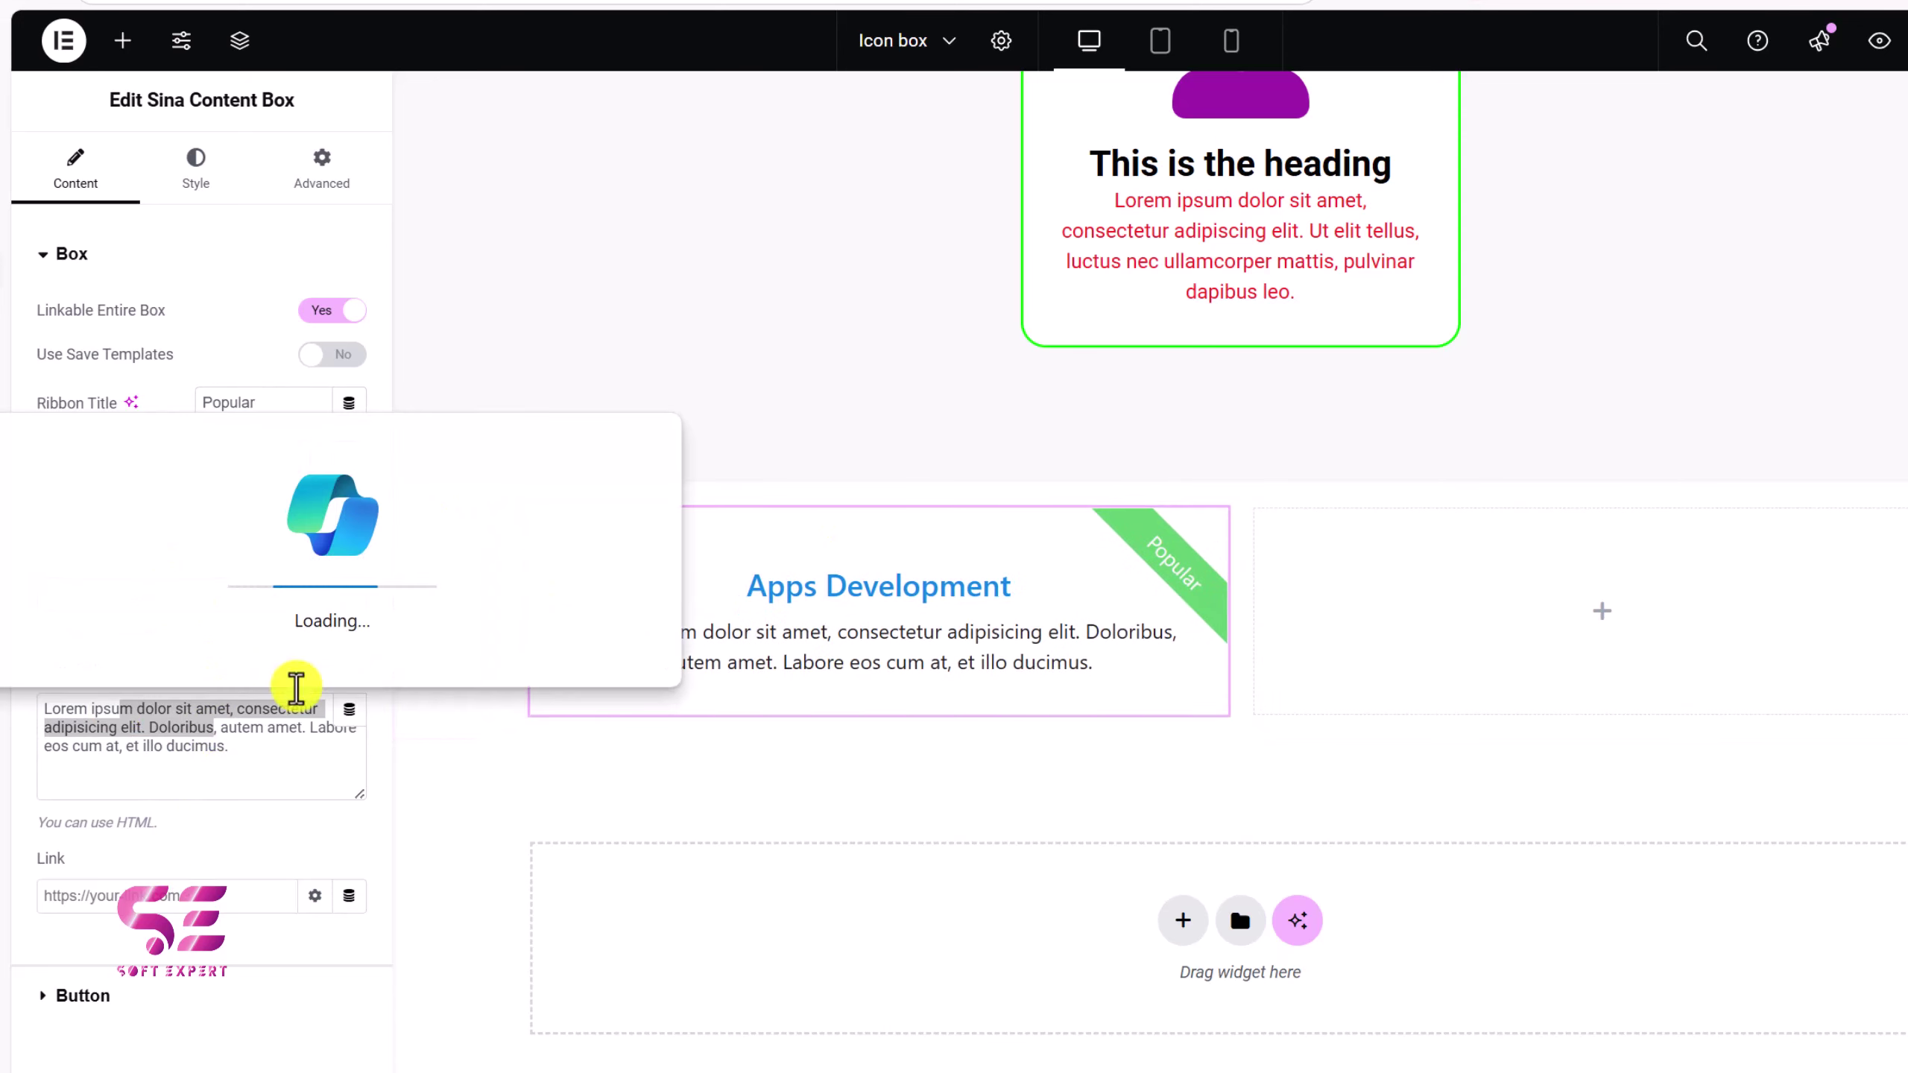
{"action": "left_click", "coordinate": [269, 789]}
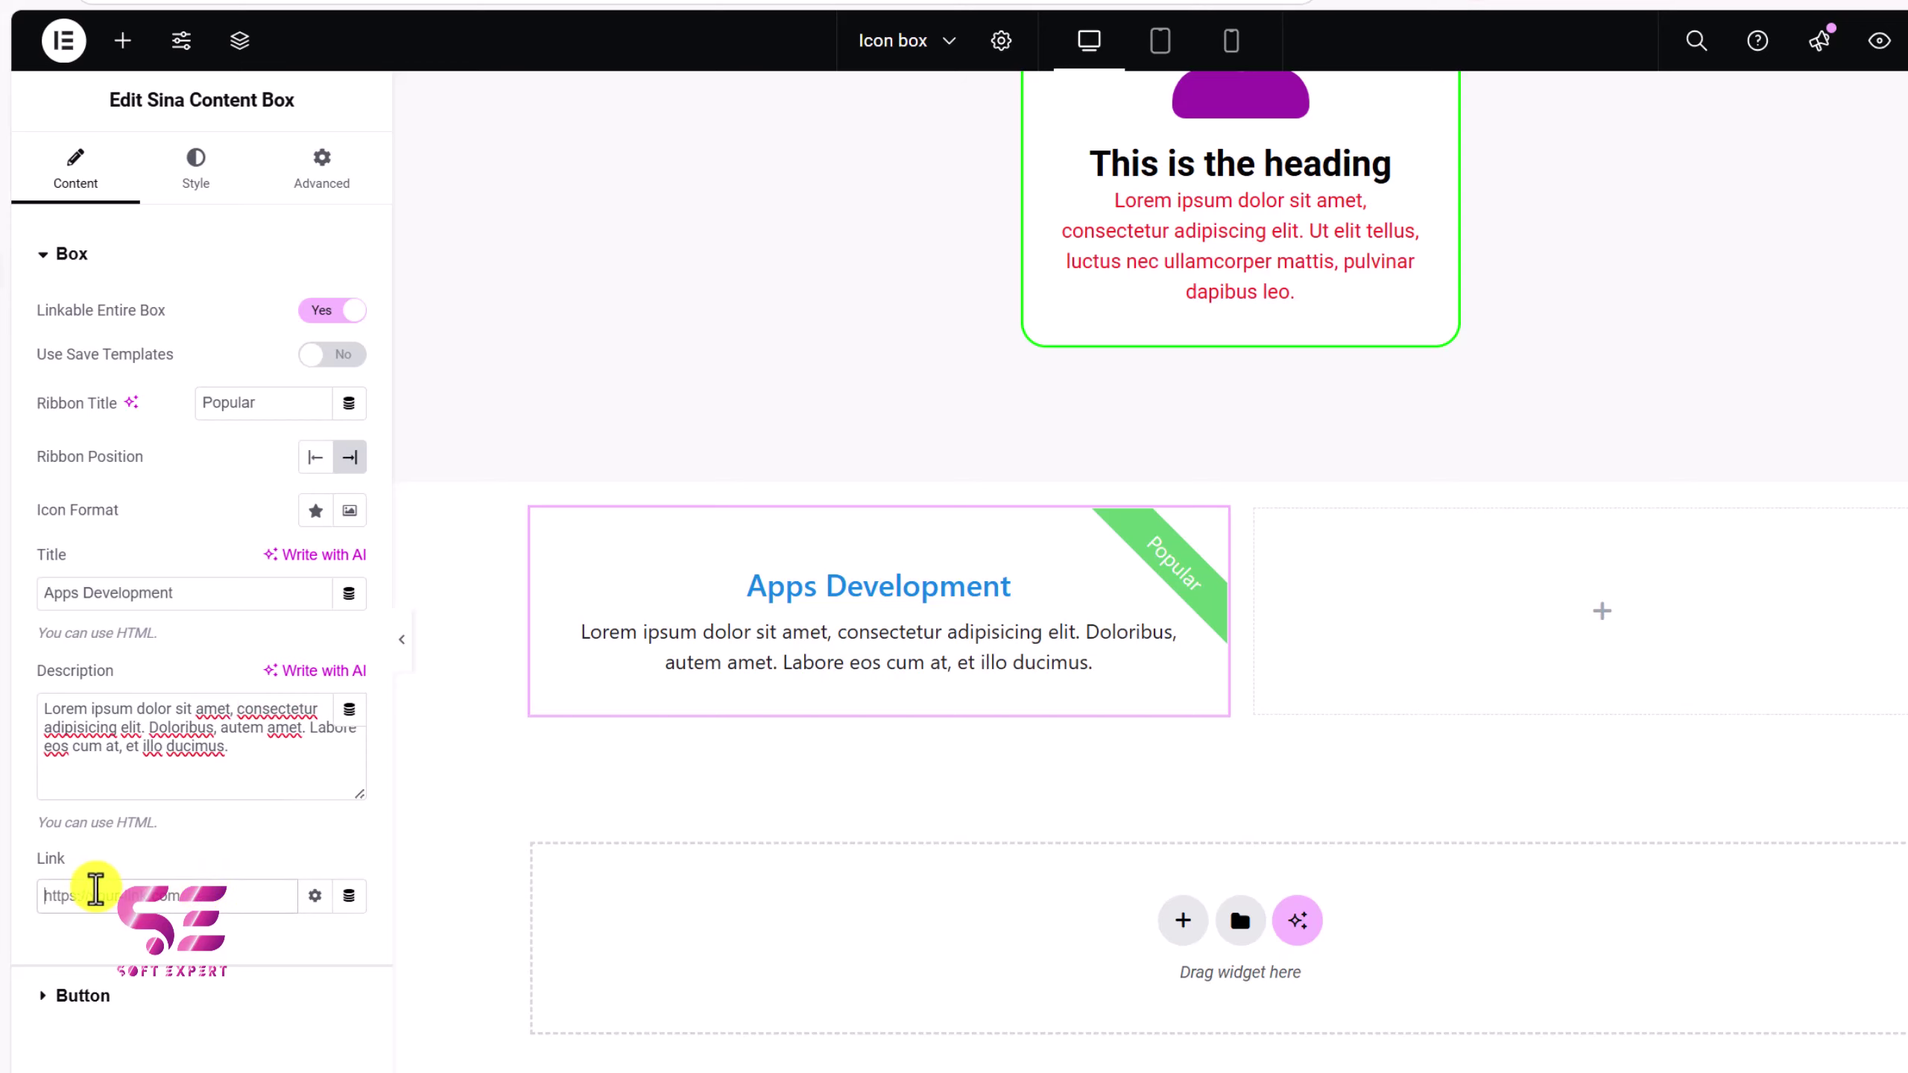
{"action": "left_click", "coordinate": [205, 894]}
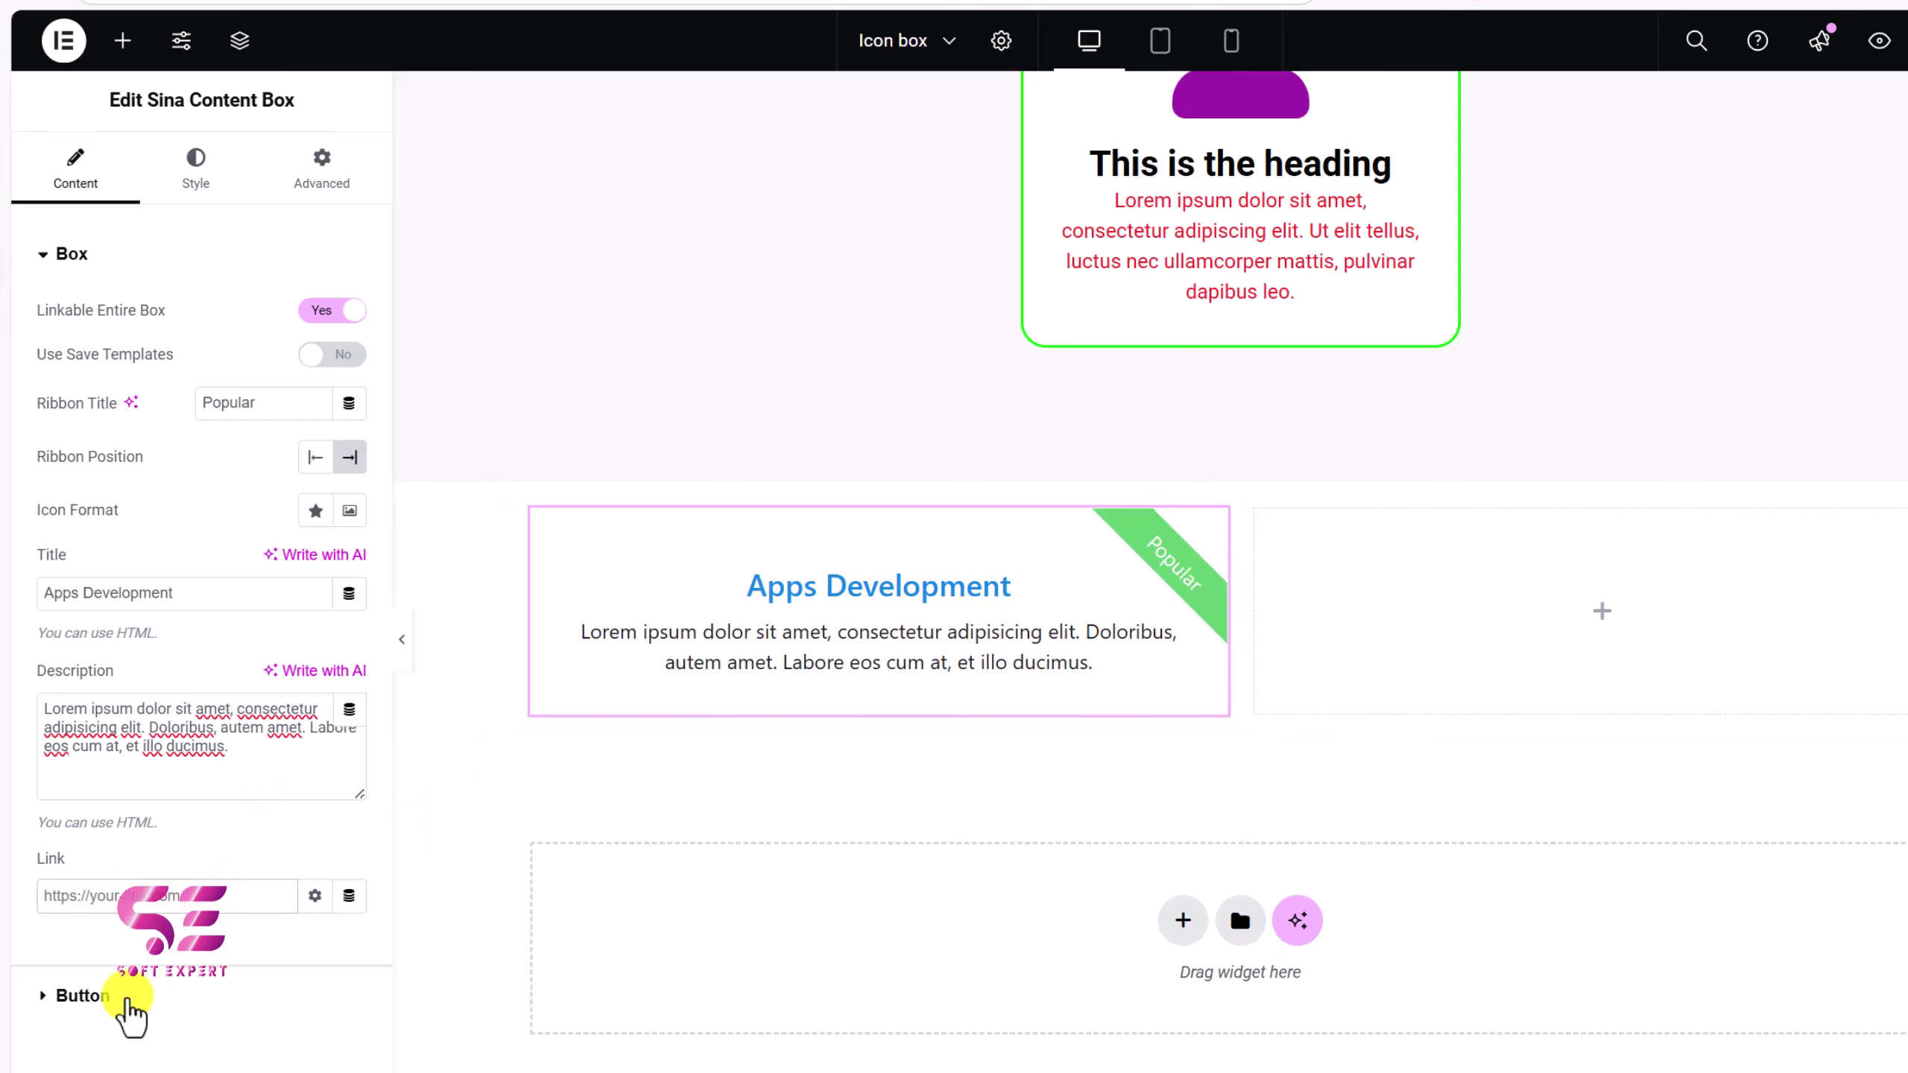
Add a button labelled "Read More" with the icofont-dart icon to the content box
{"action": "left_click", "coordinate": [82, 995]}
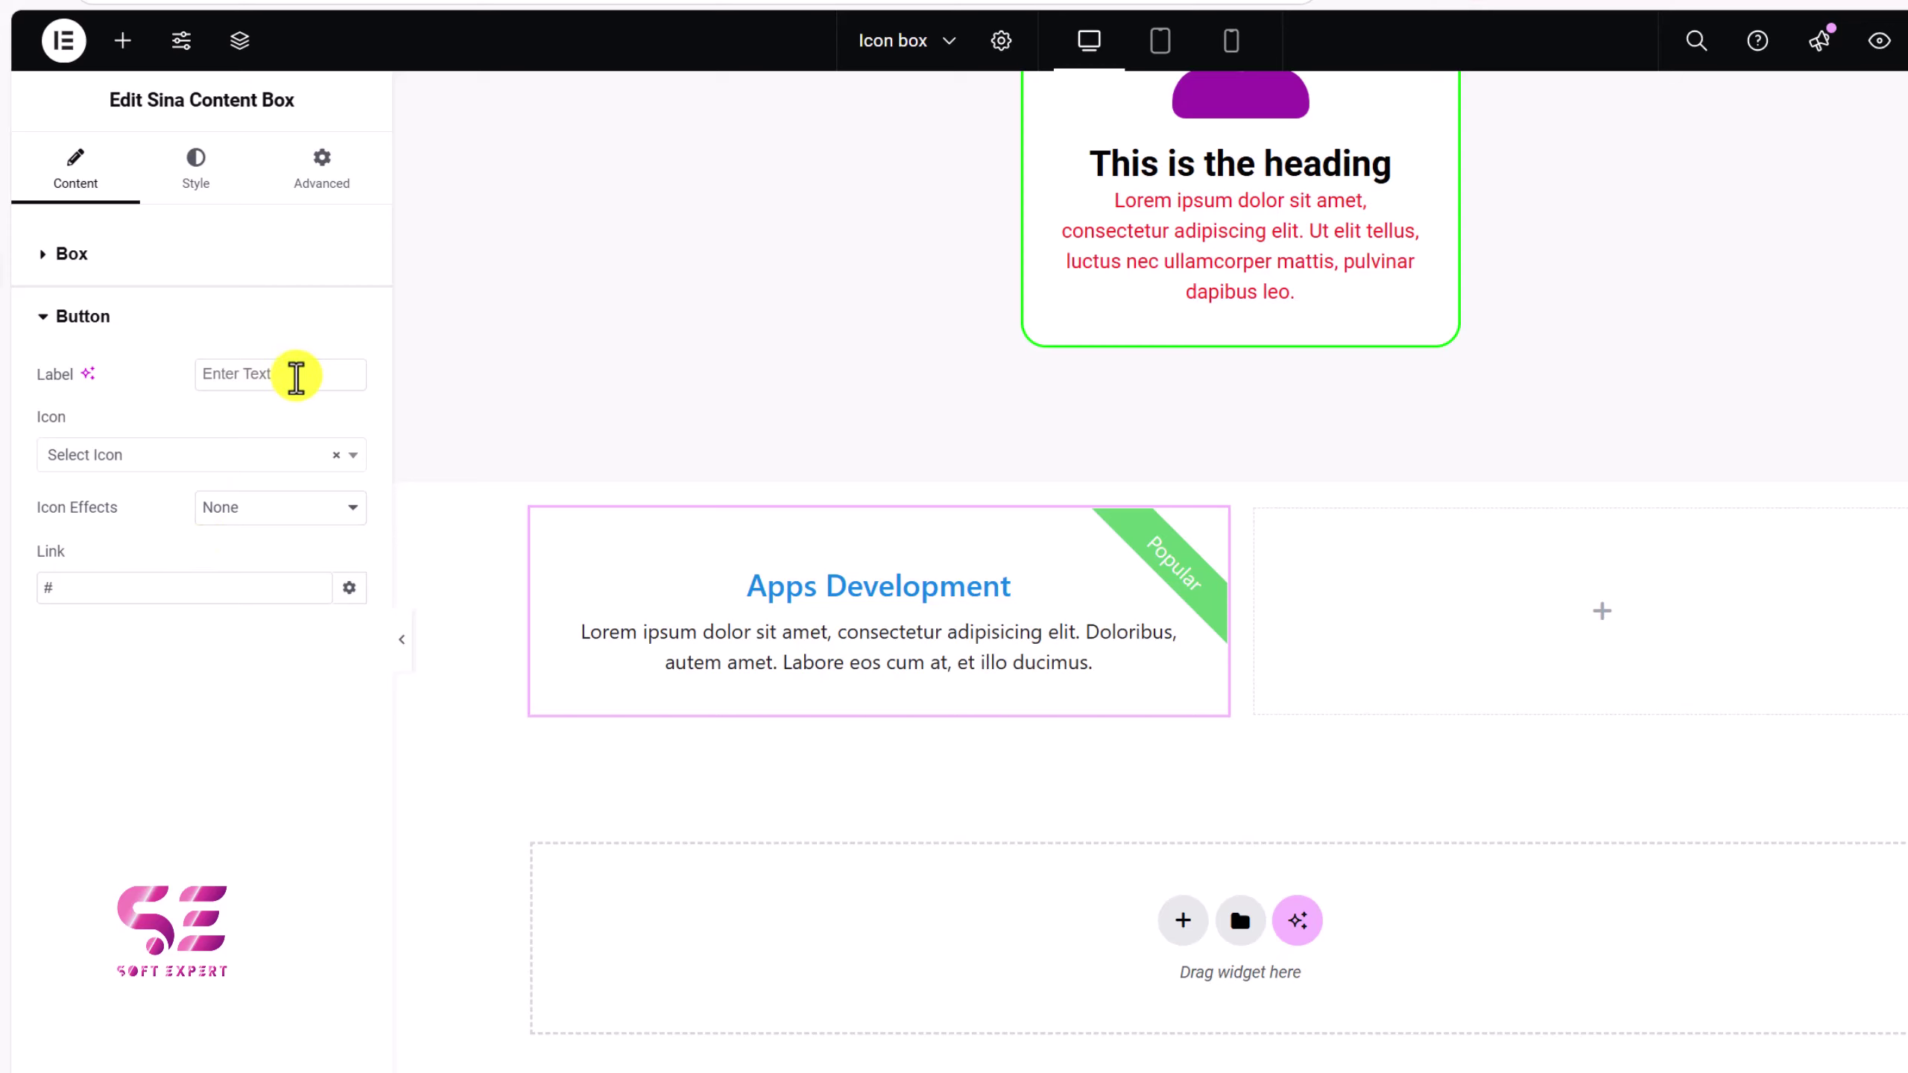
{"action": "left_click", "coordinate": [305, 372]}
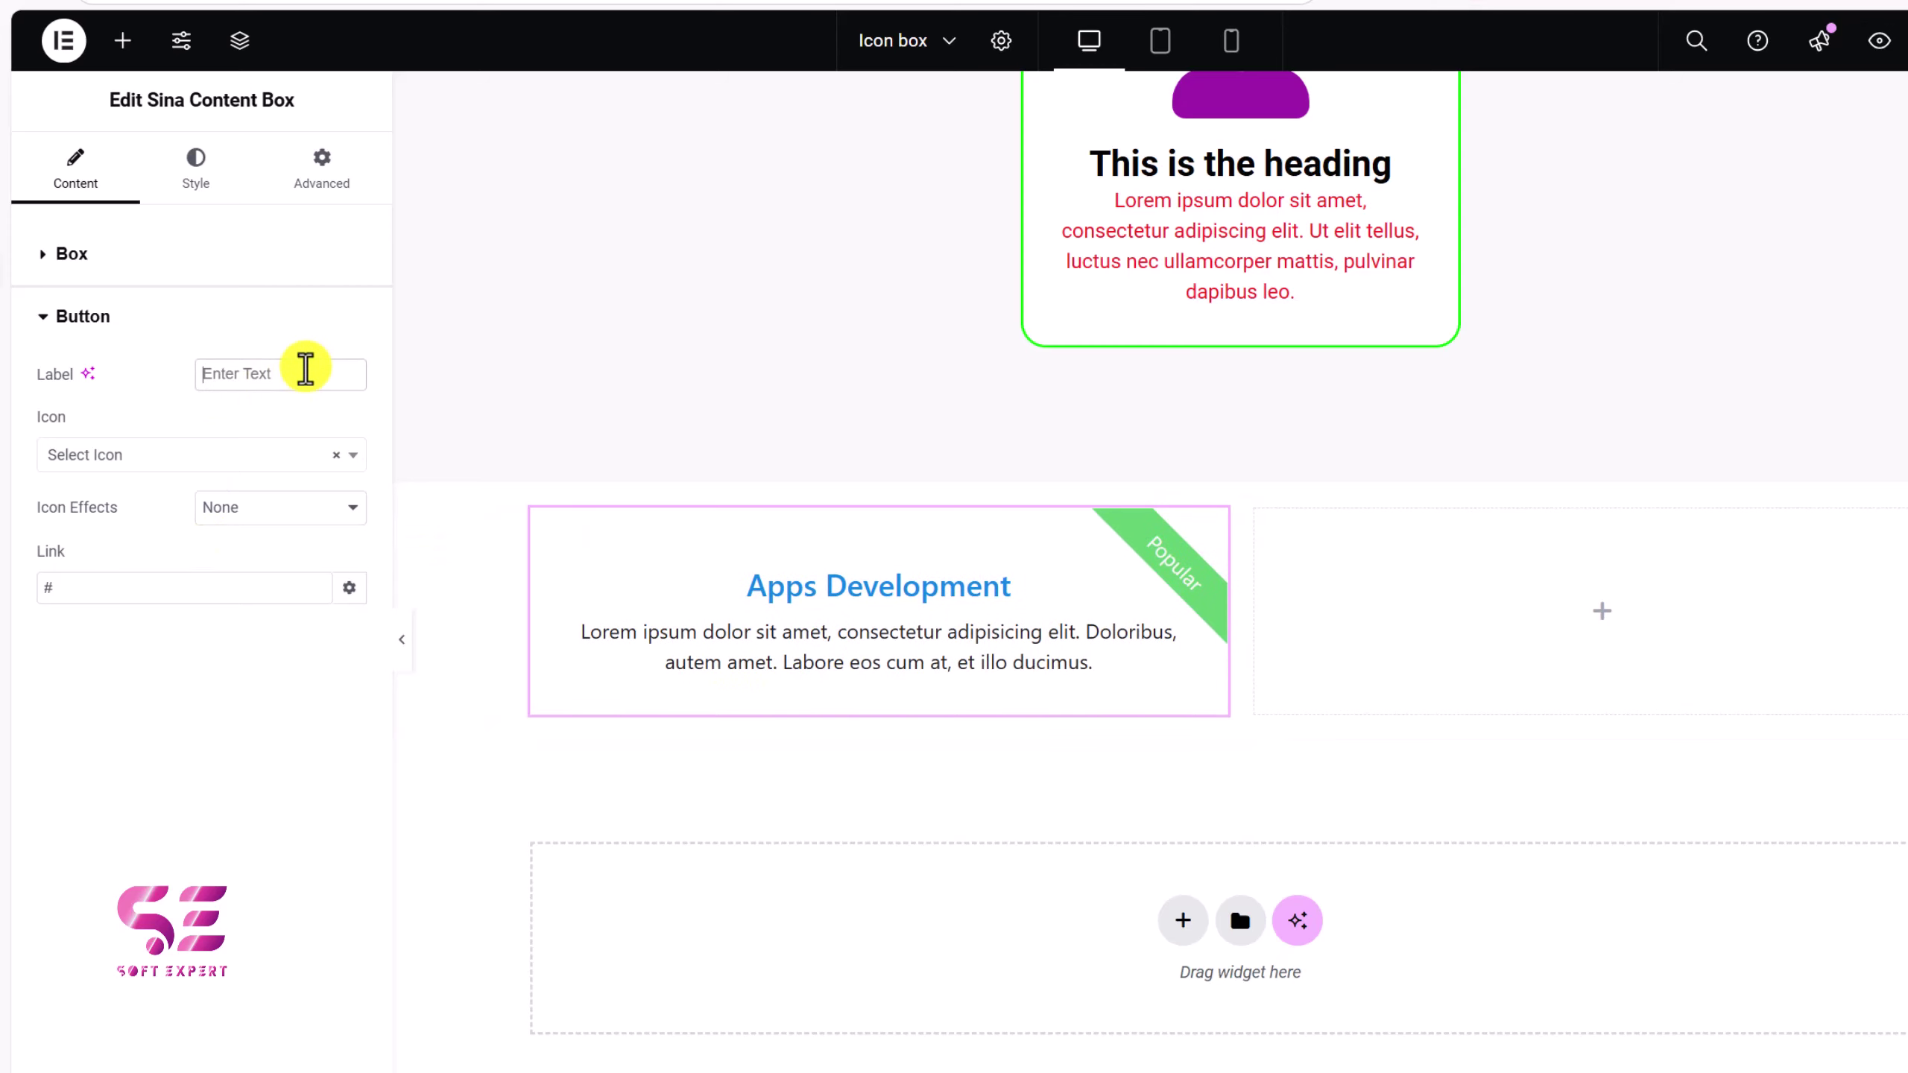
{"action": "type", "text": "Read More"}
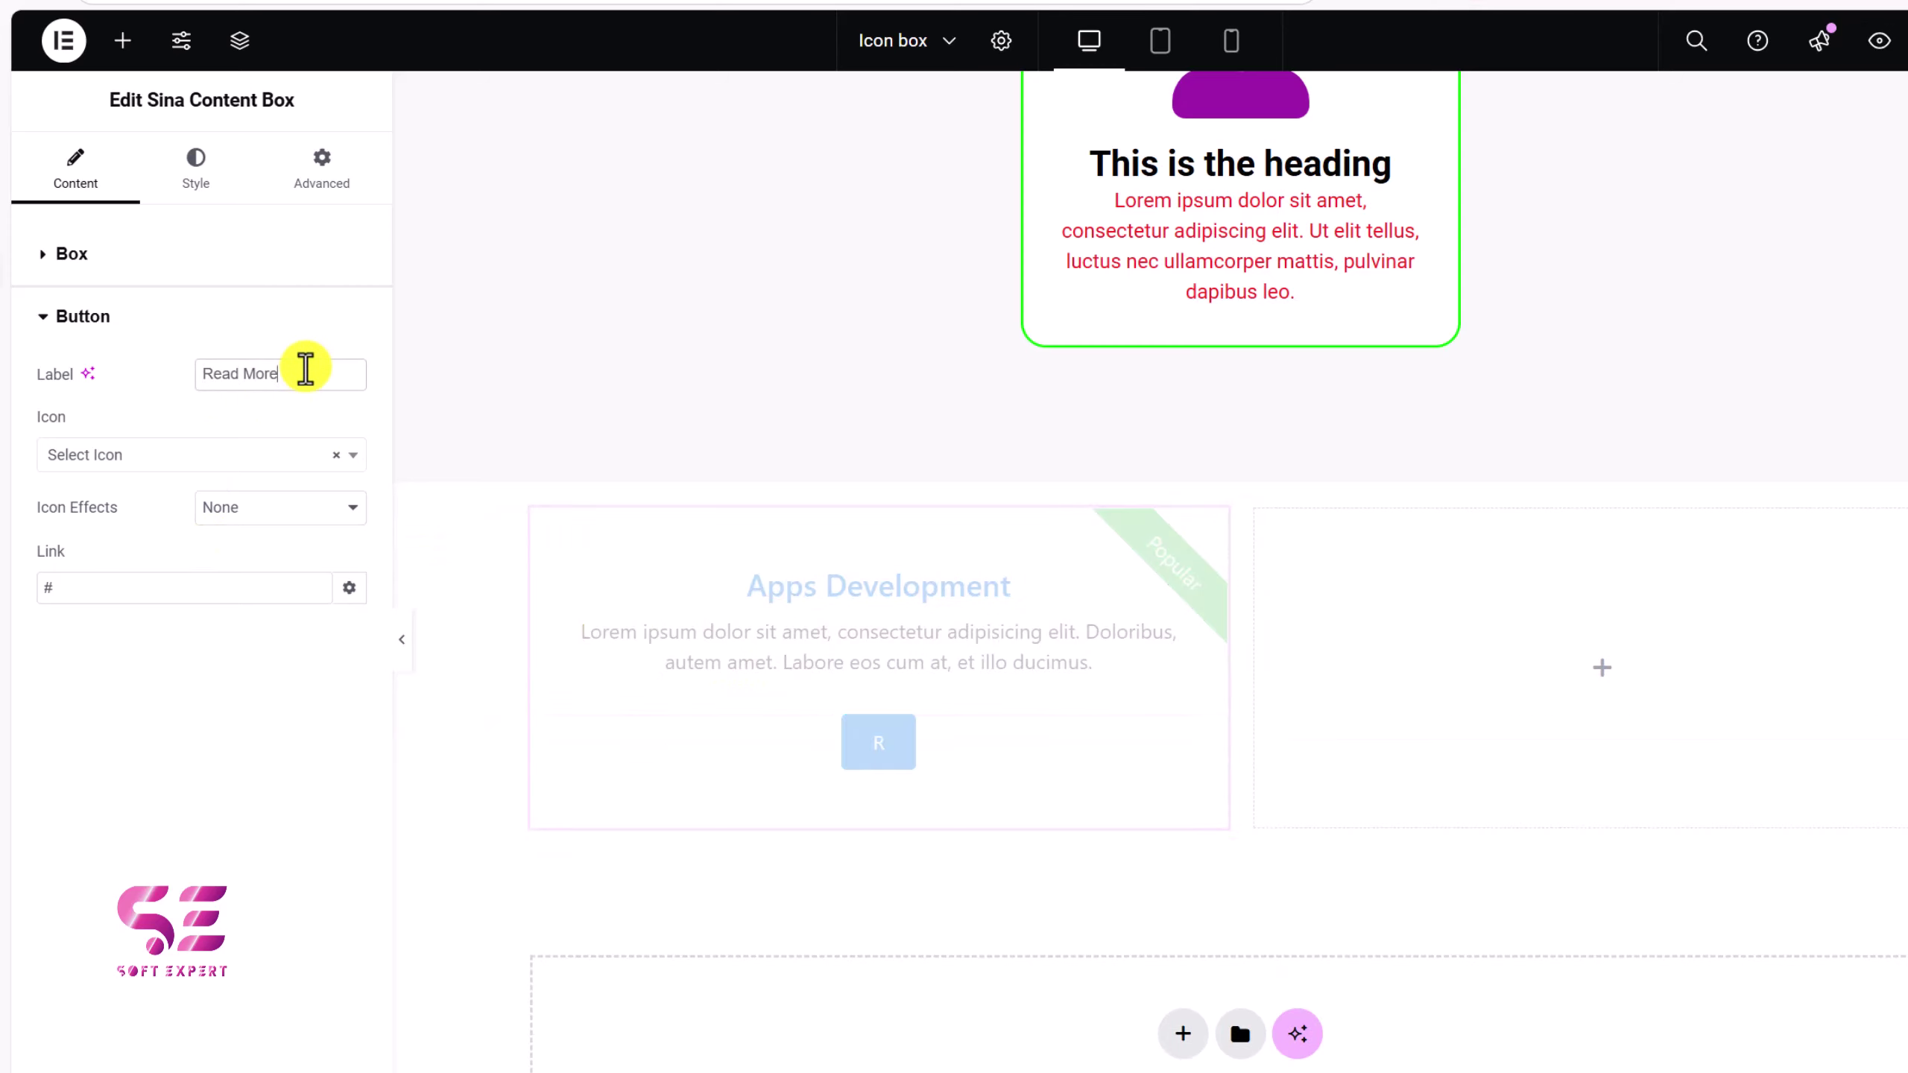
{"action": "left_click", "coordinate": [162, 455]}
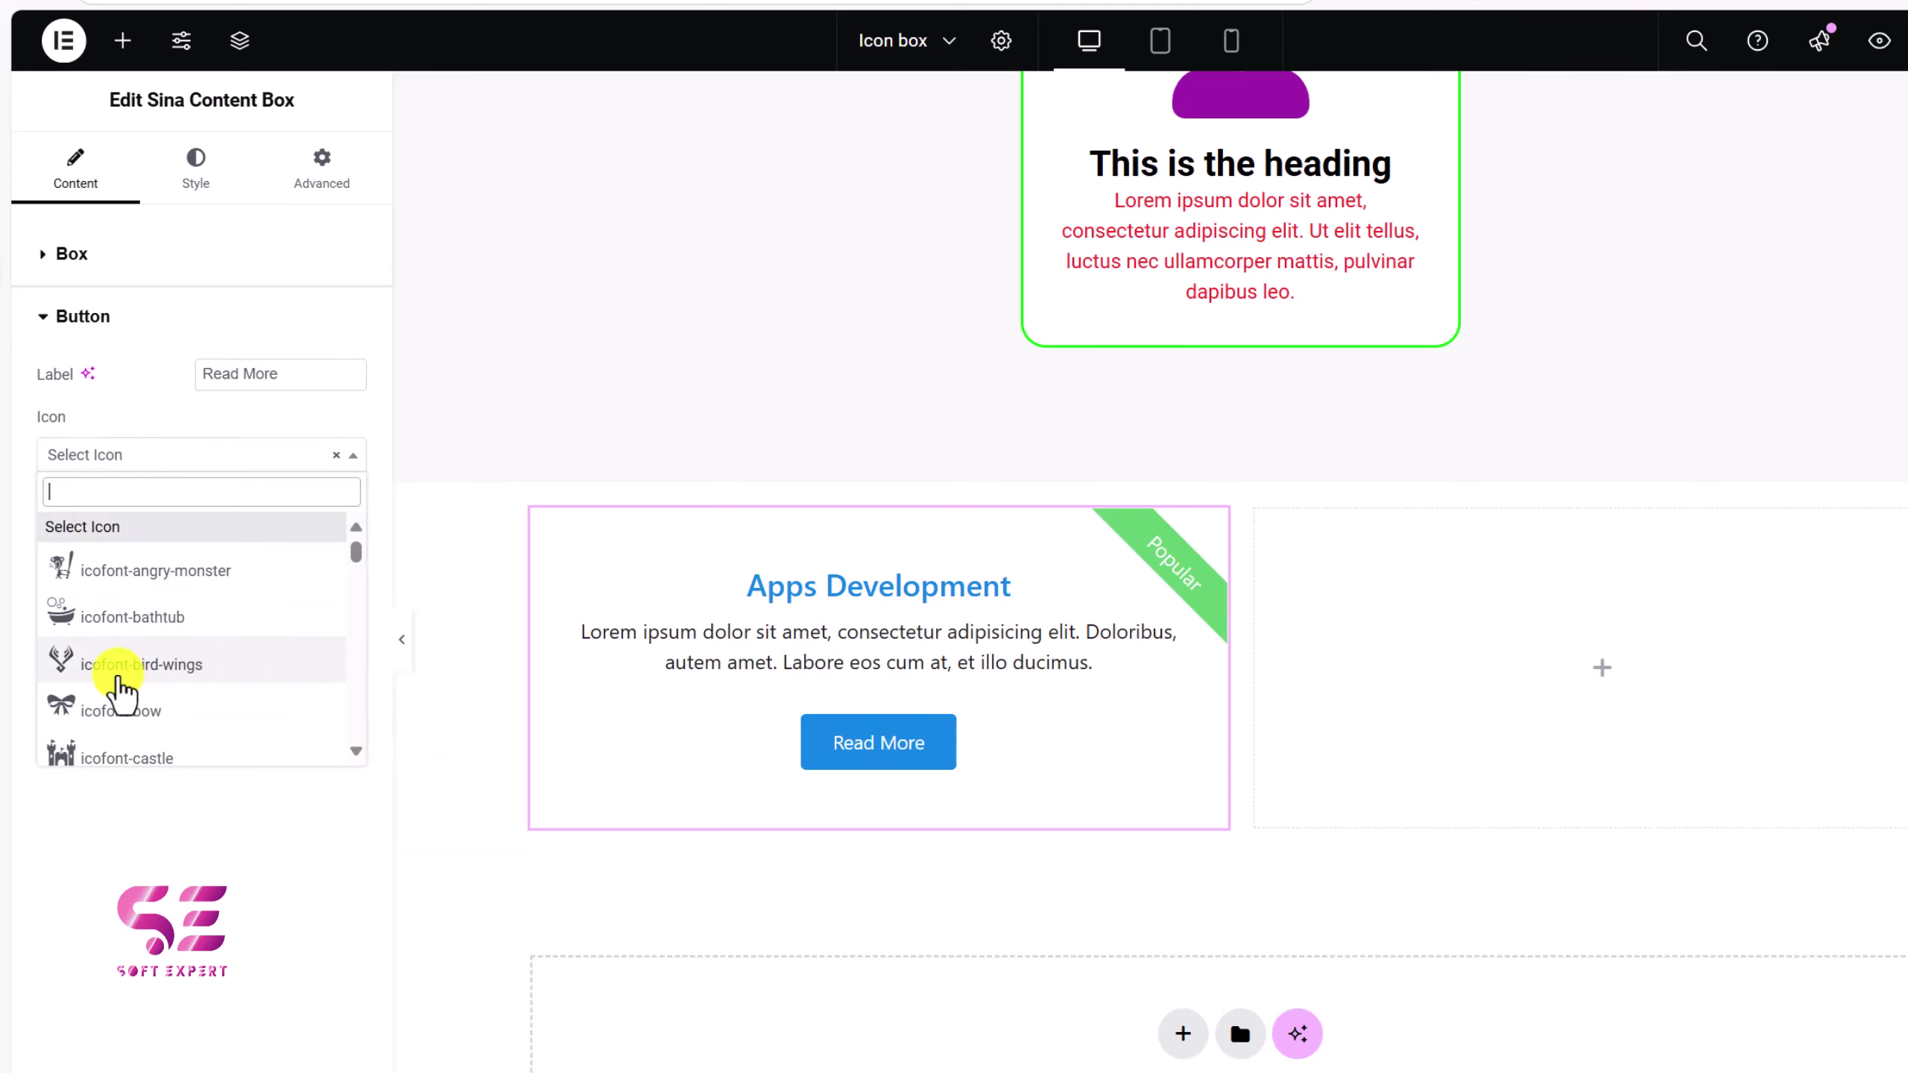
{"action": "scroll", "coordinate": [120, 688], "scroll_direction": "down", "scroll_amount": 5}
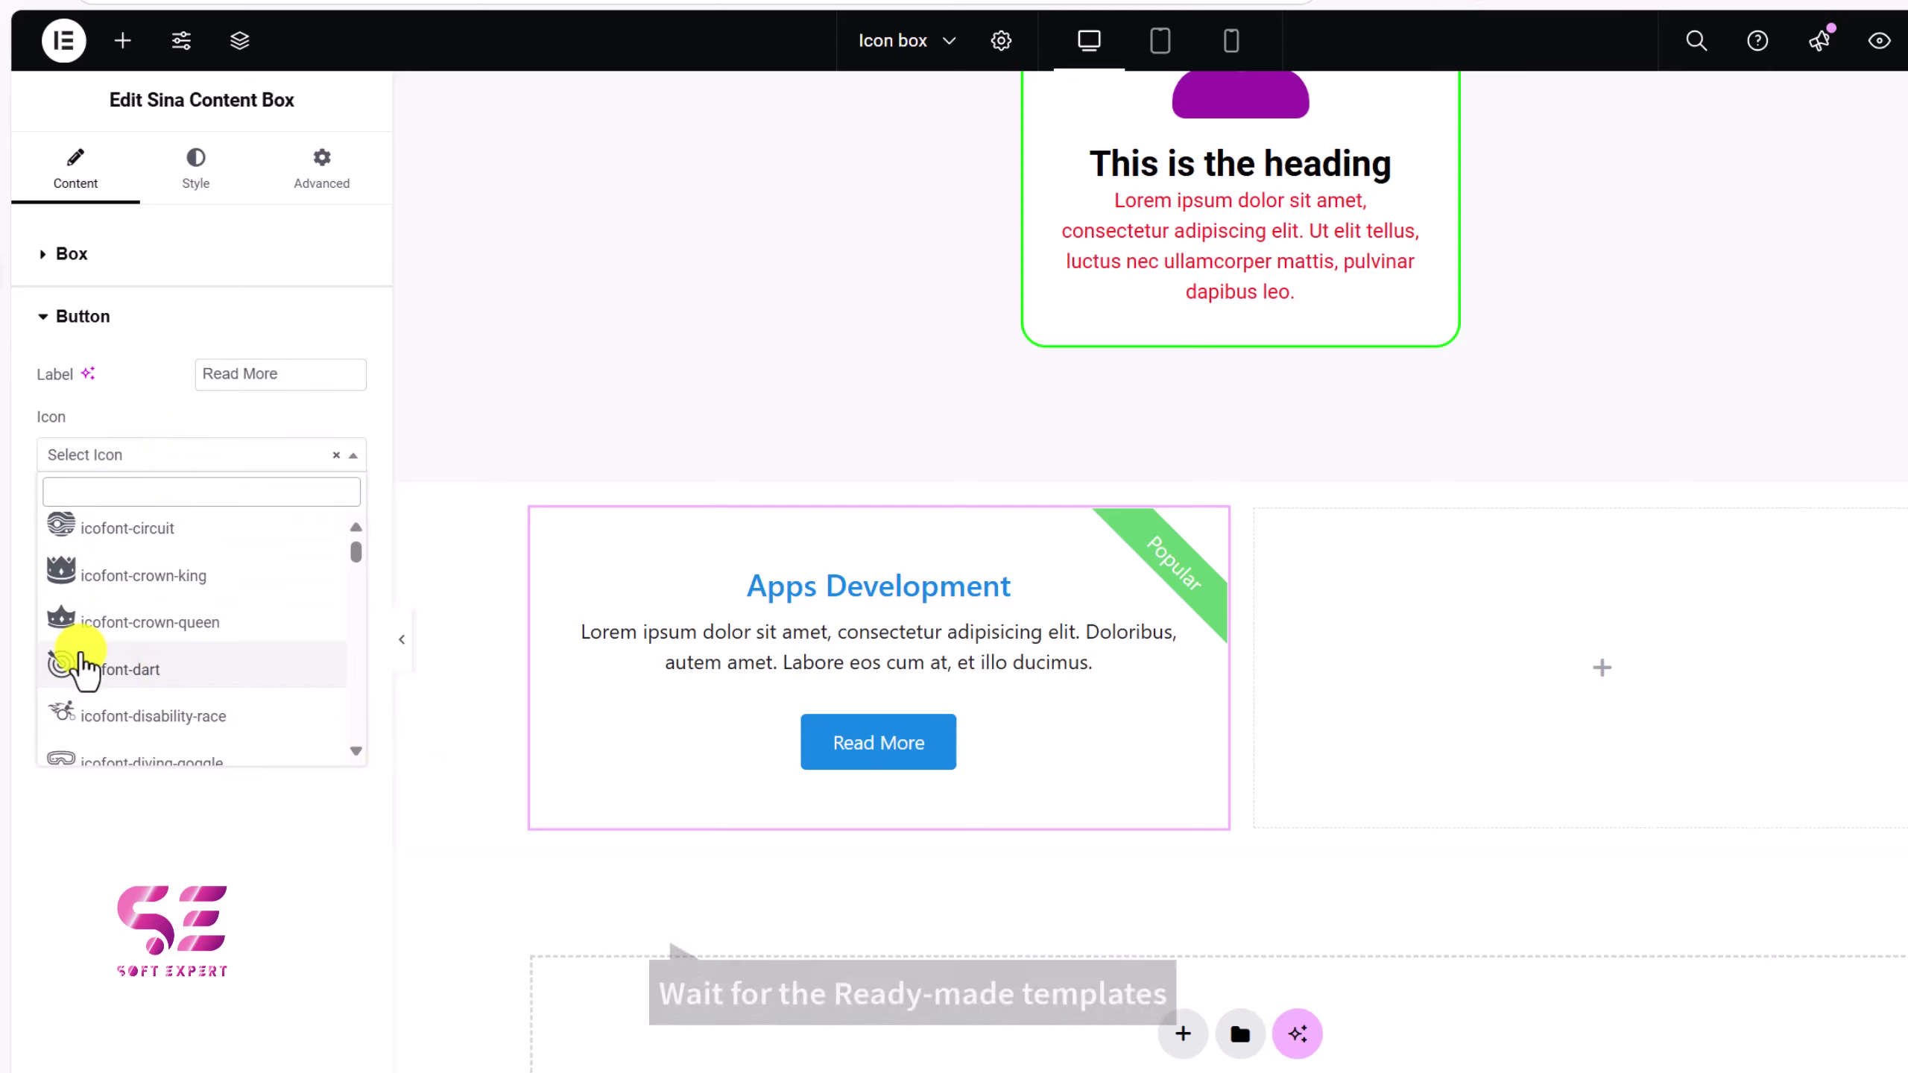
{"action": "left_click", "coordinate": [83, 667]}
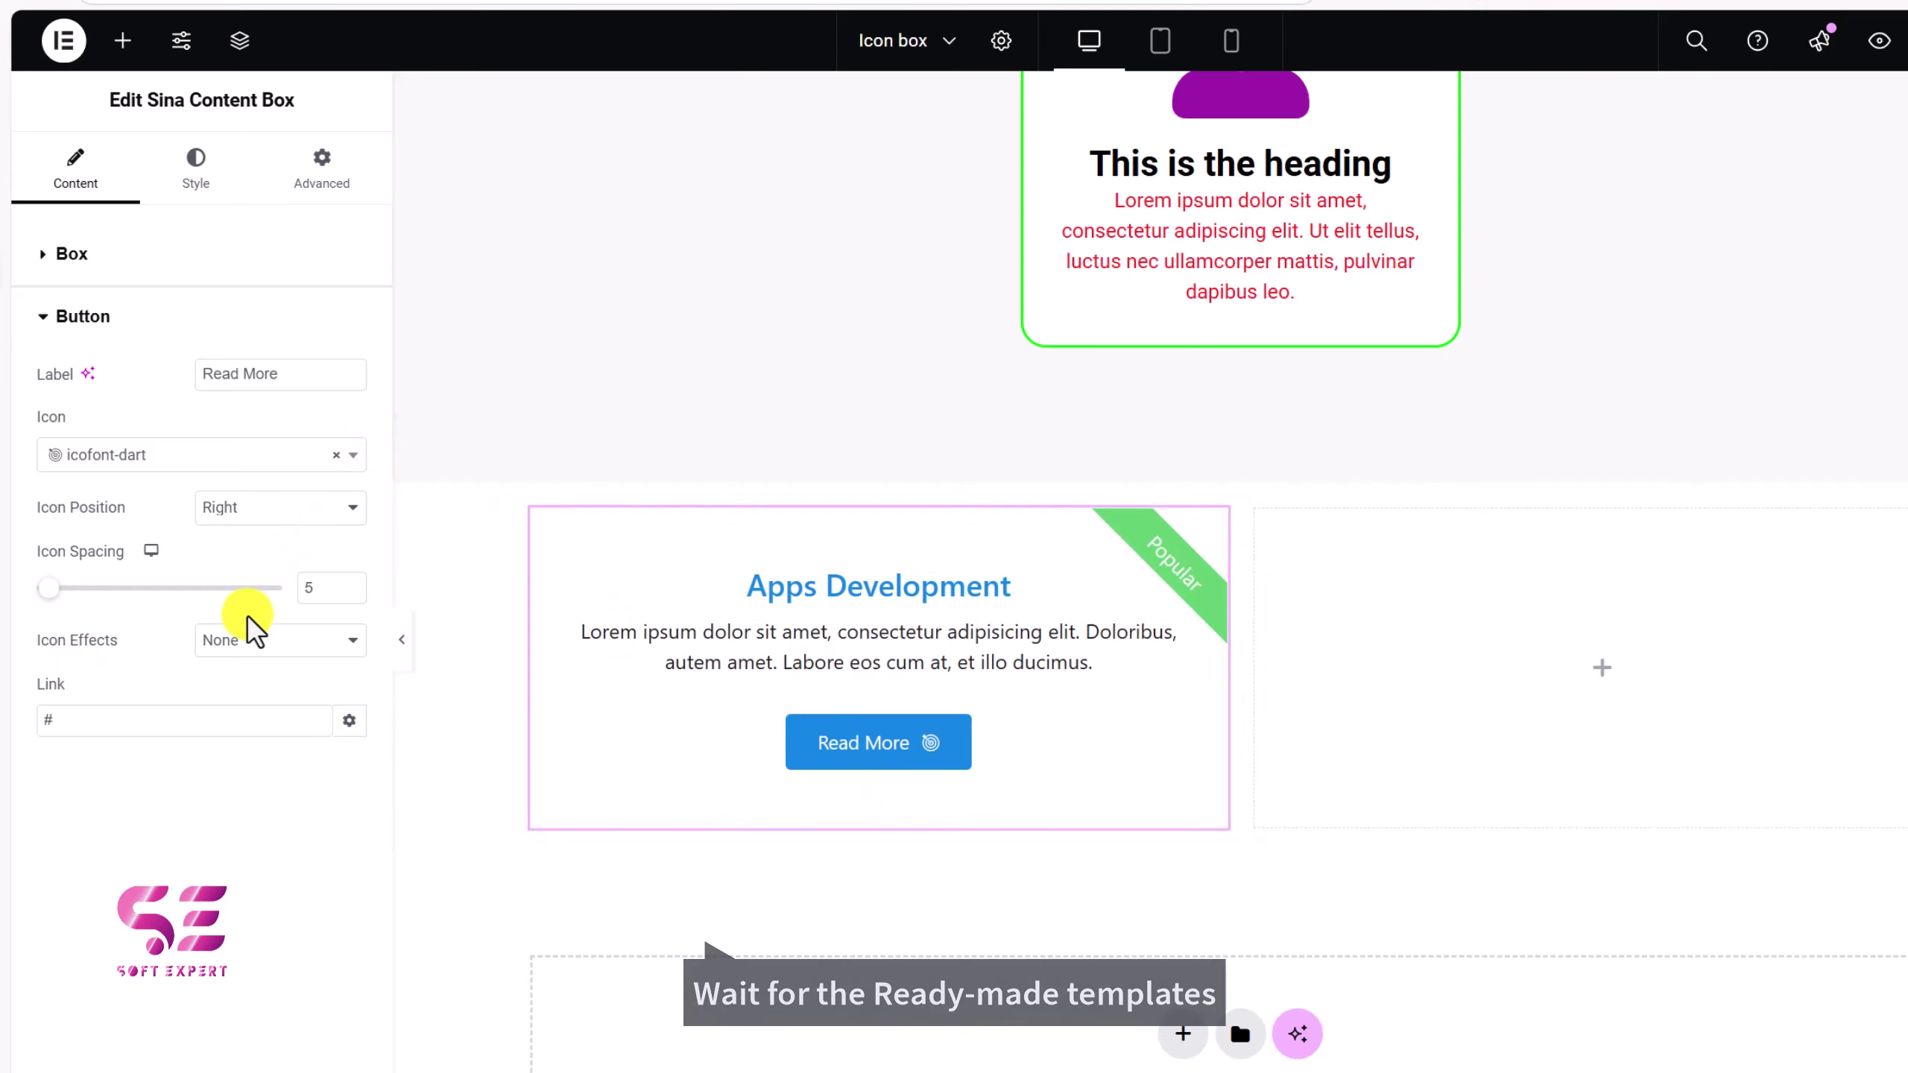
Look through the content box's style settings and set its box effect to Move
{"action": "left_click", "coordinate": [195, 204]}
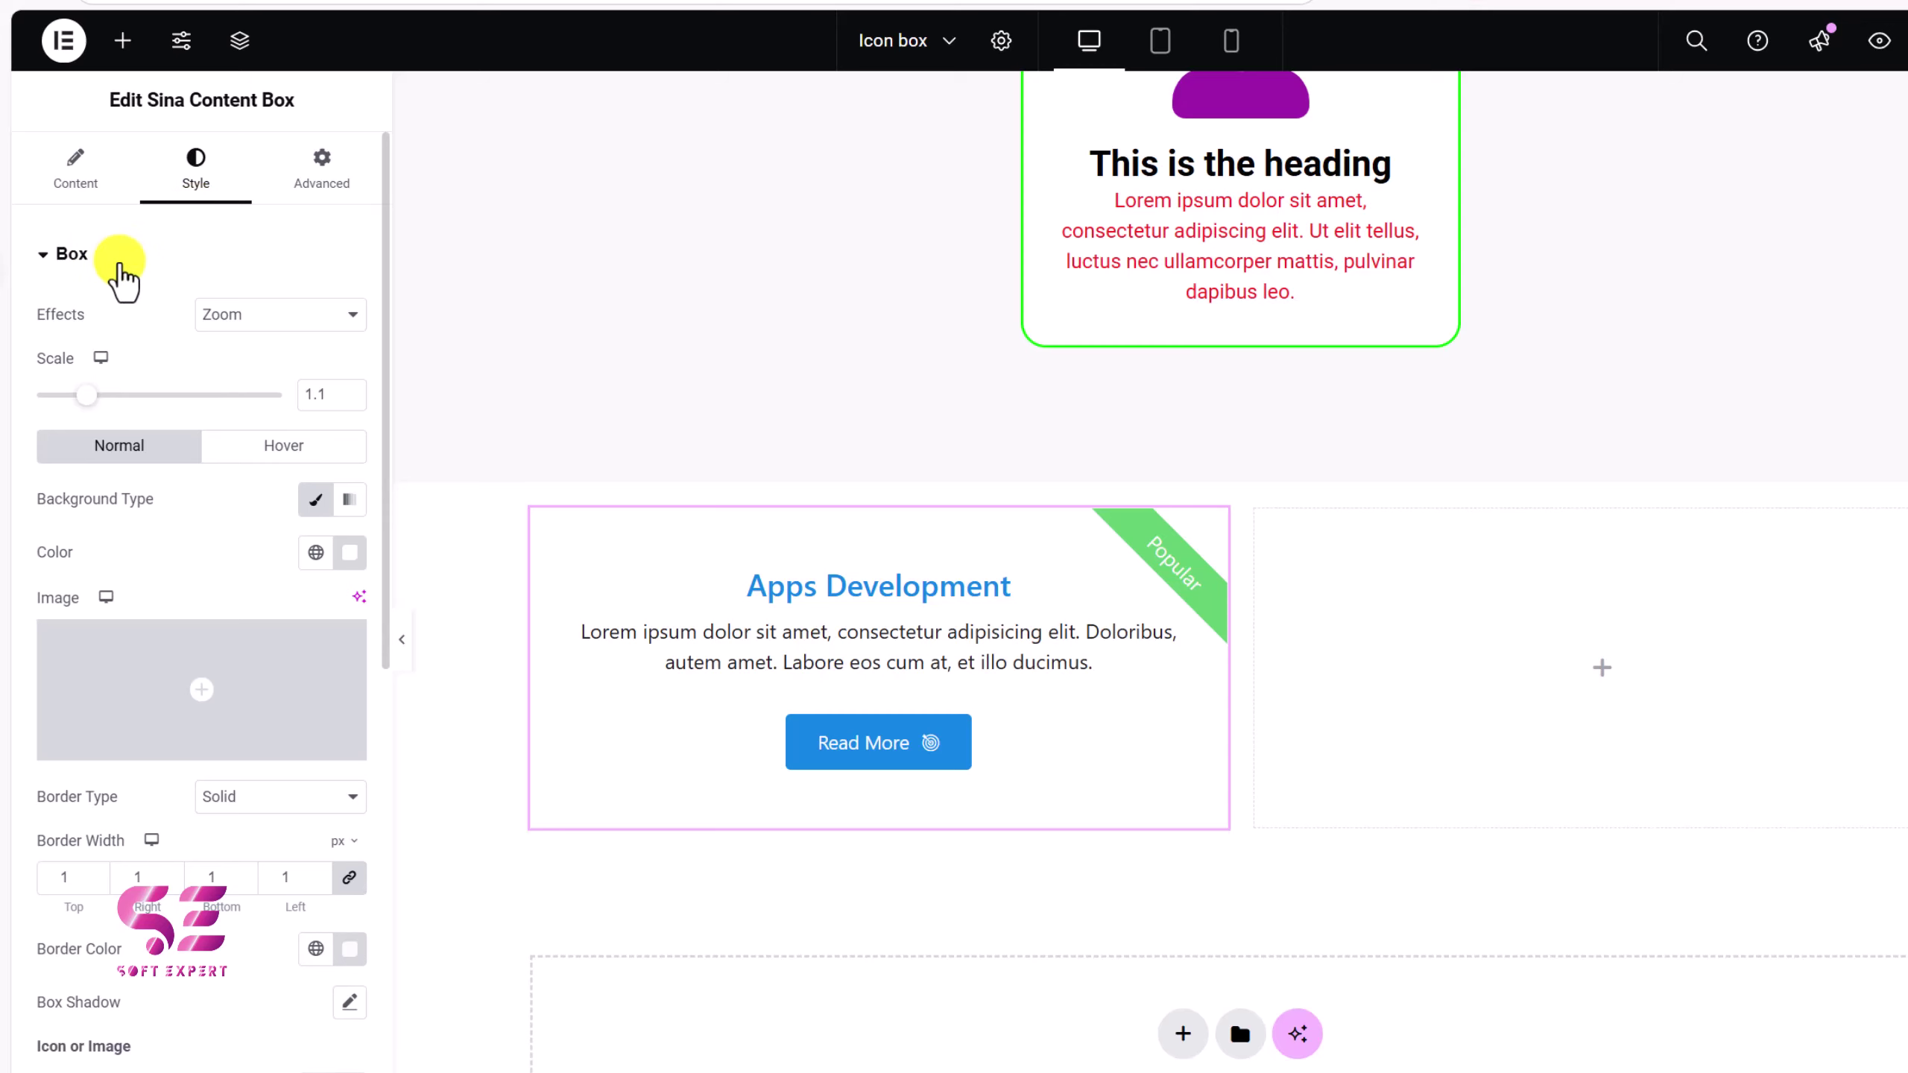
{"action": "scroll", "coordinate": [120, 1052], "scroll_direction": "down", "scroll_amount": 8}
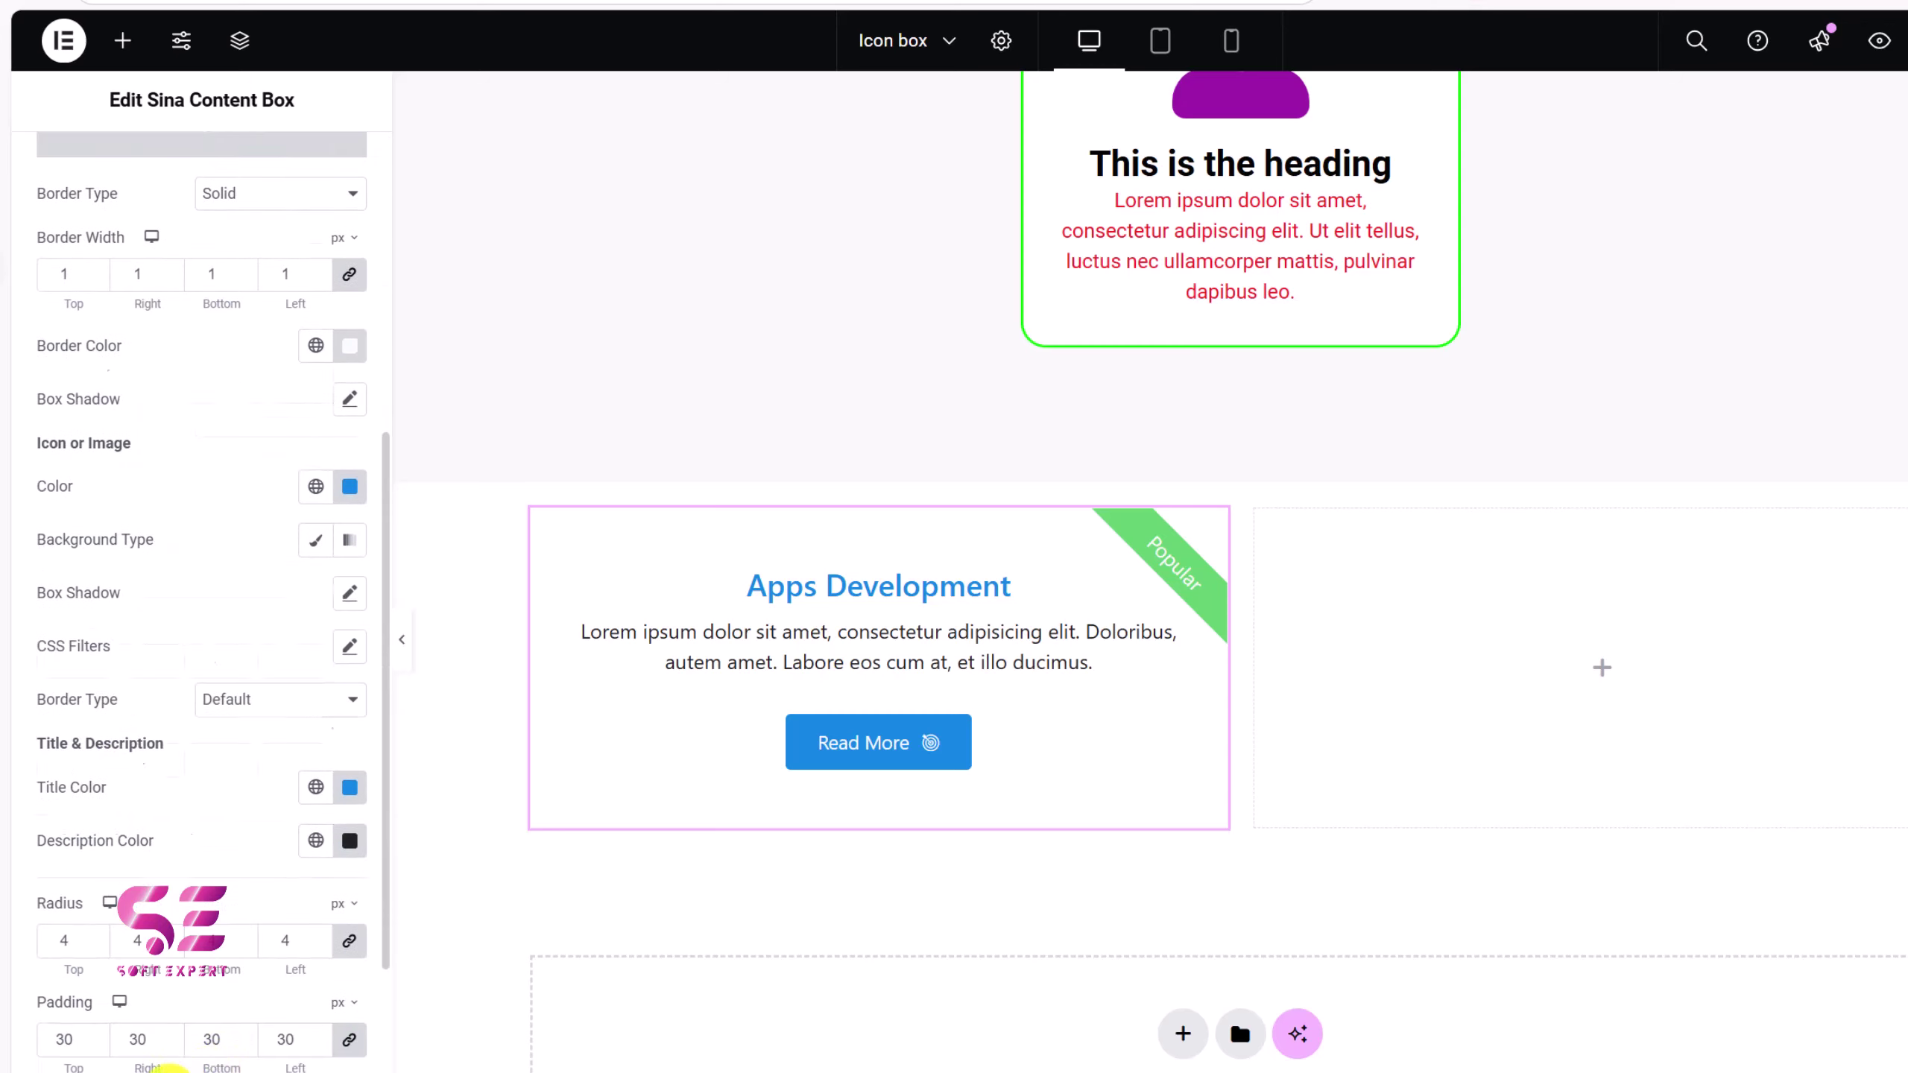
{"action": "scroll", "coordinate": [169, 1066], "scroll_direction": "down", "scroll_amount": 6}
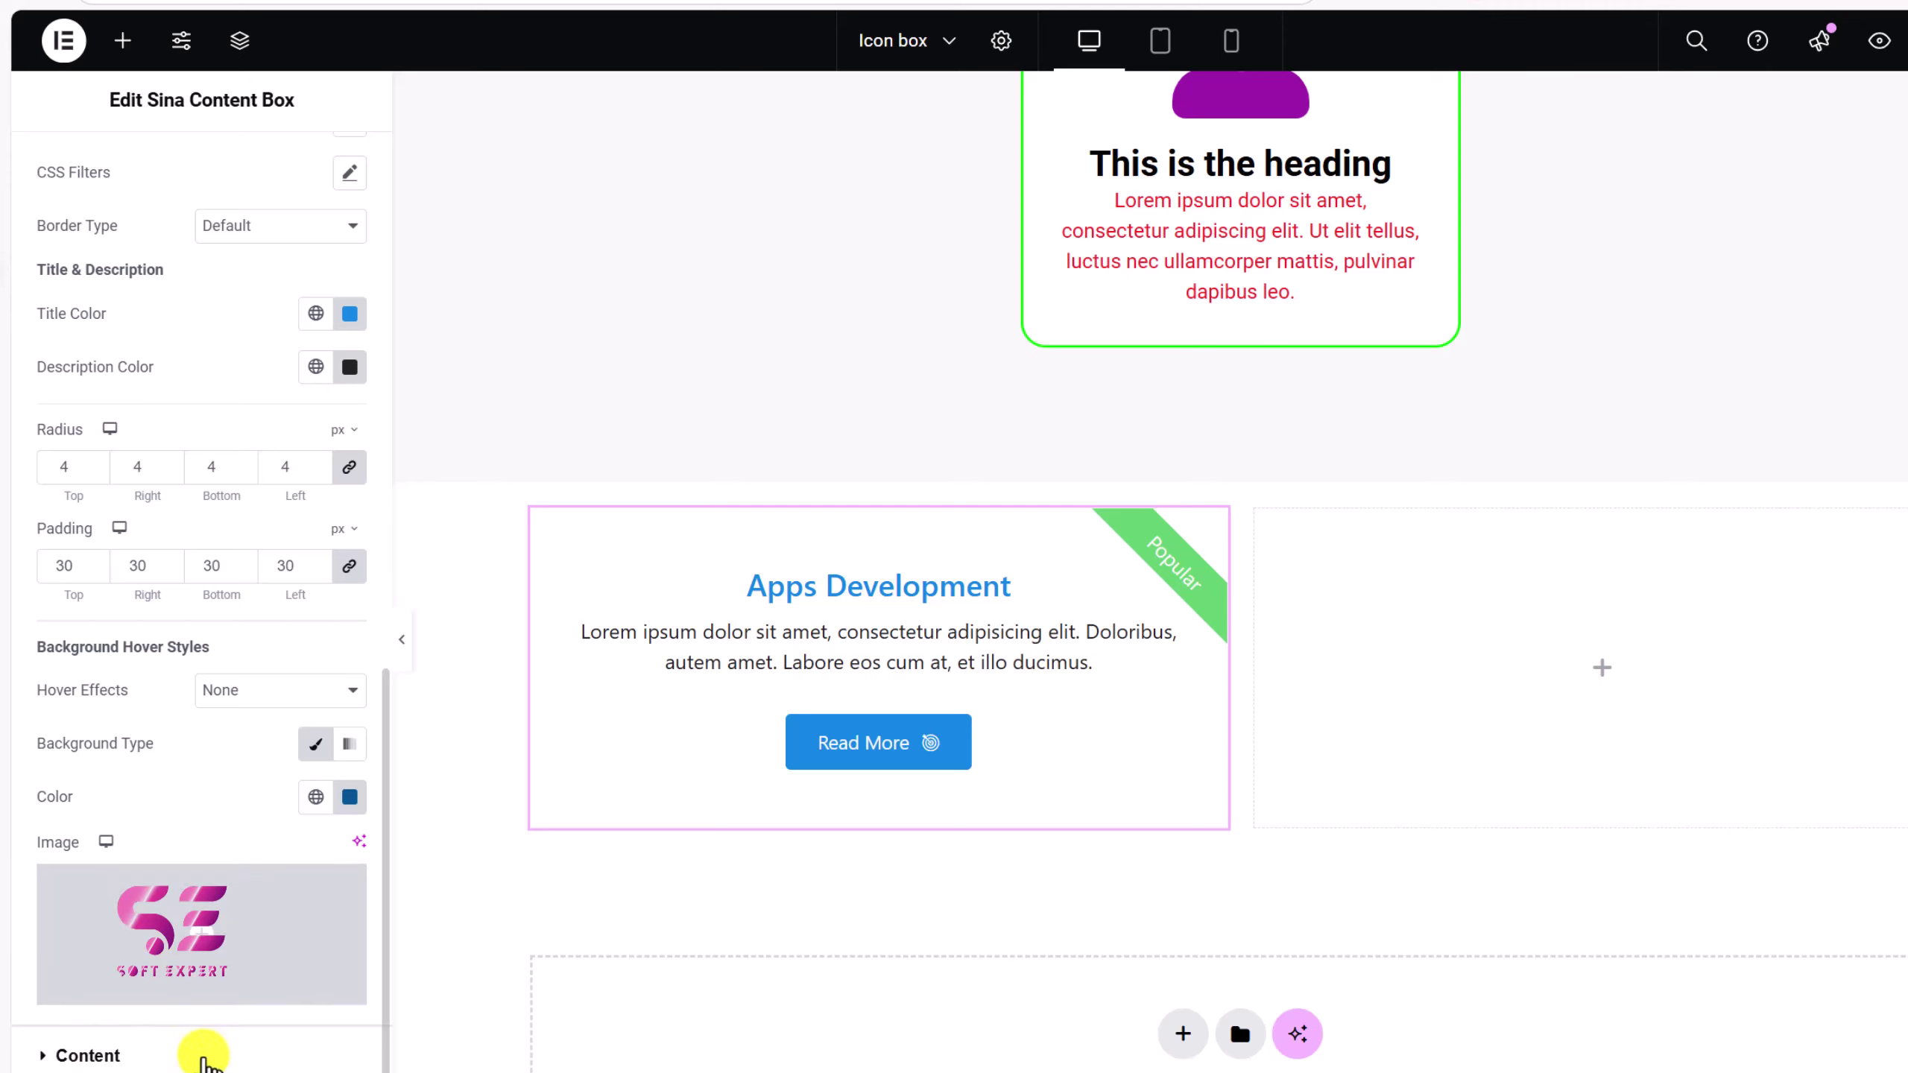
{"action": "scroll", "coordinate": [213, 639], "scroll_direction": "up", "scroll_amount": 14}
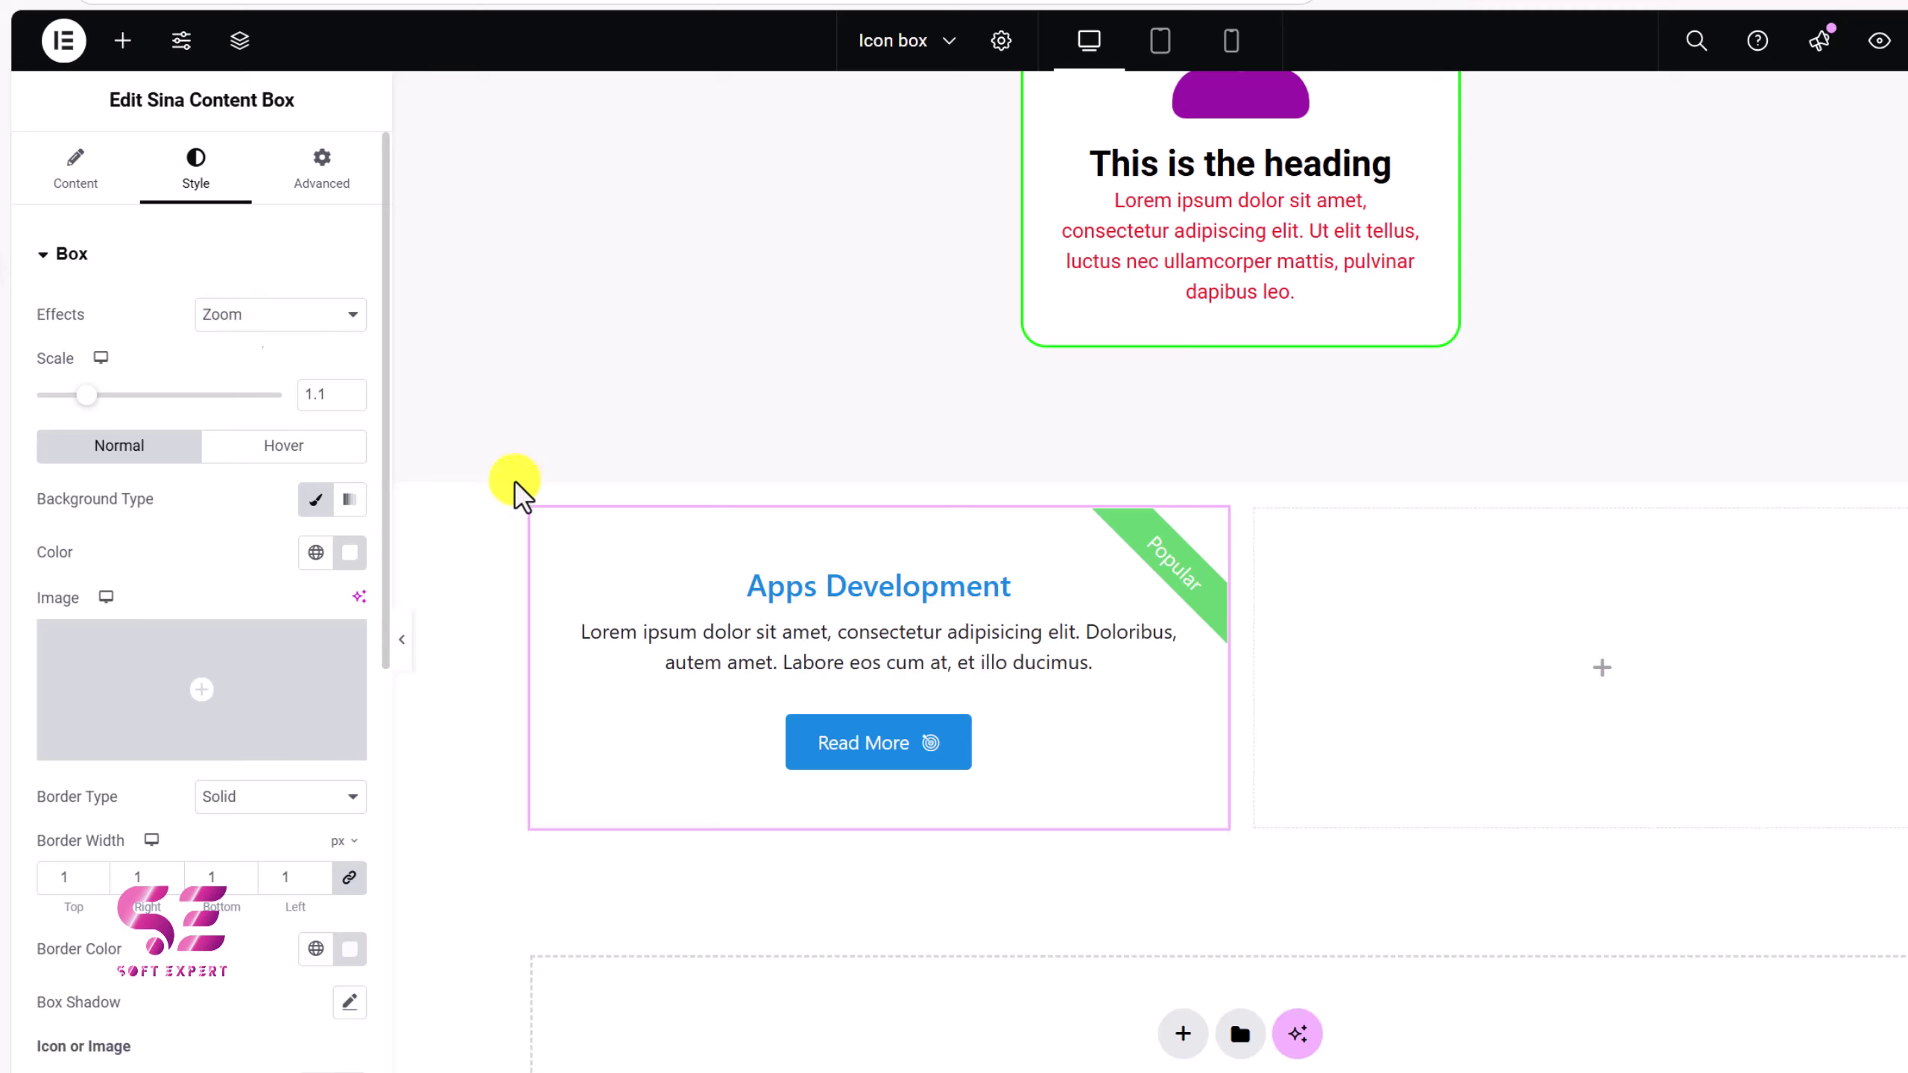
{"action": "left_click", "coordinate": [283, 331]}
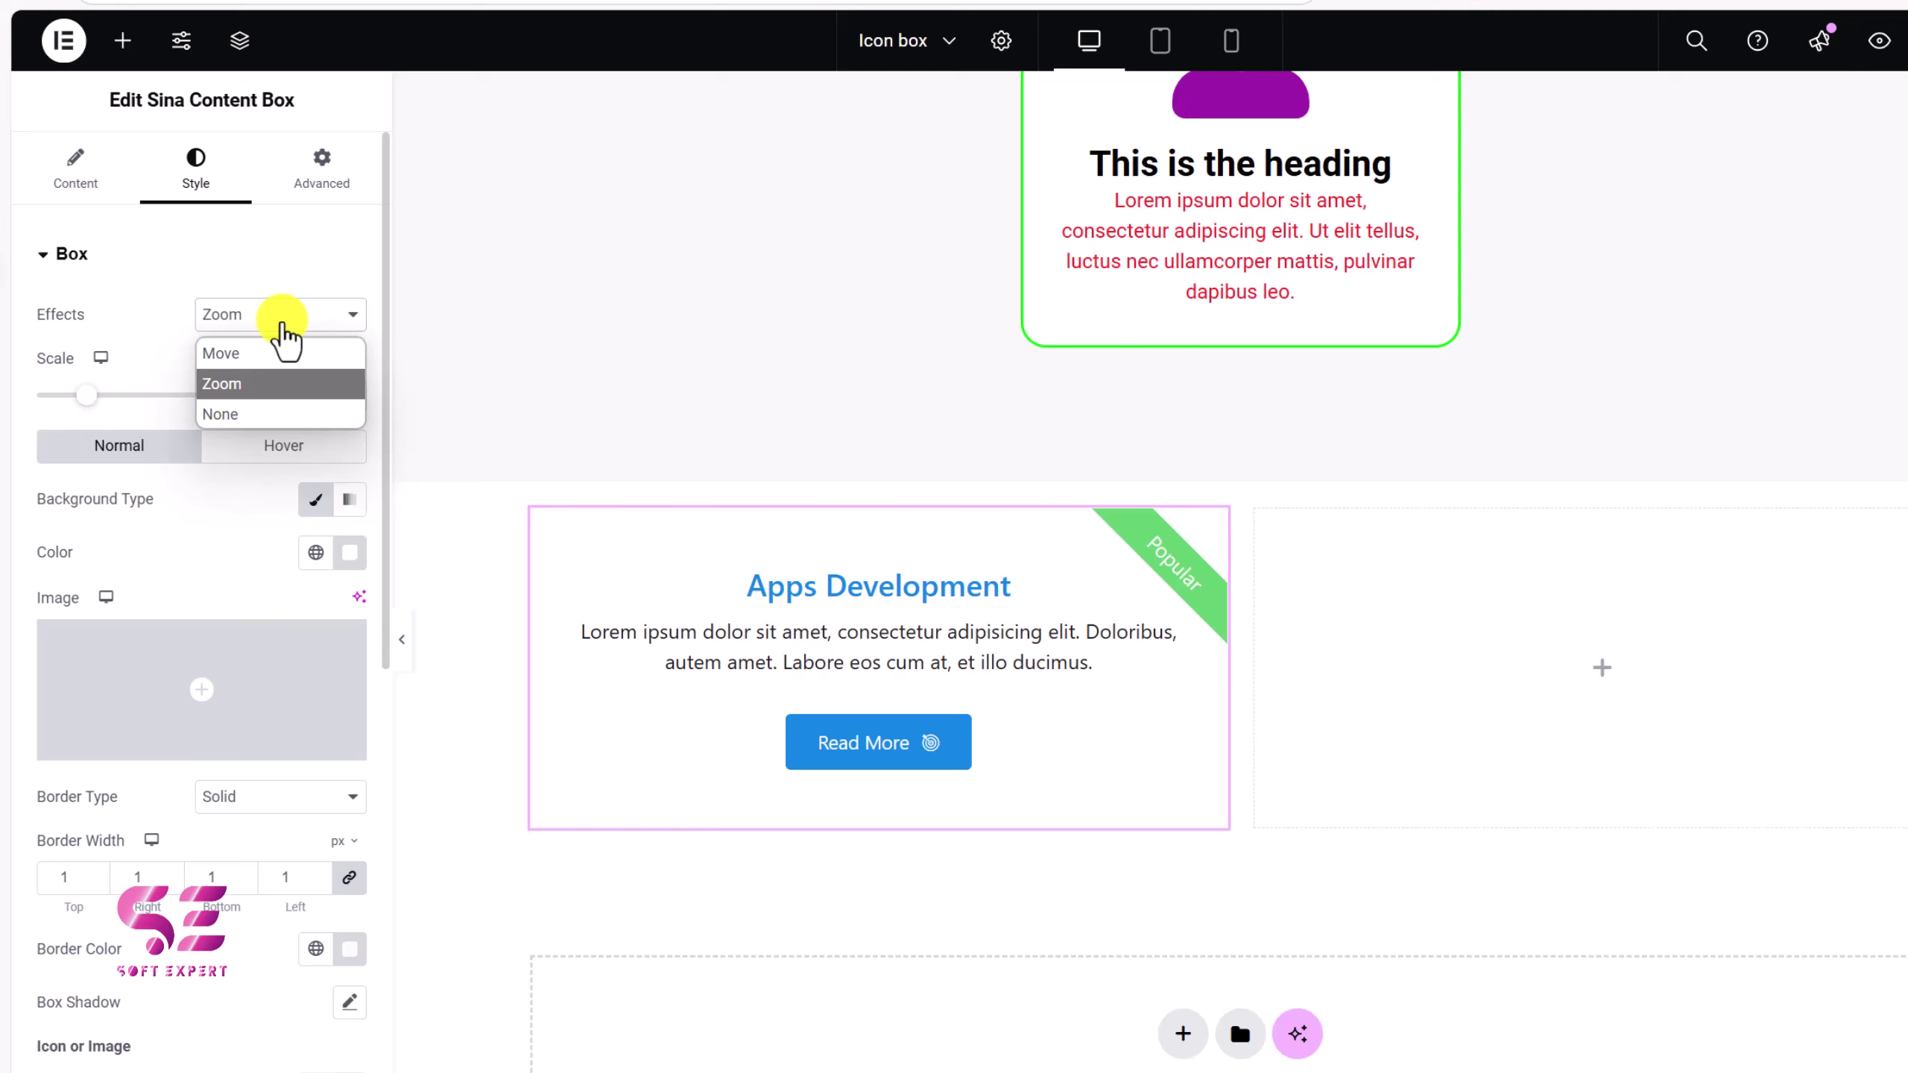
{"action": "left_click", "coordinate": [254, 353]}
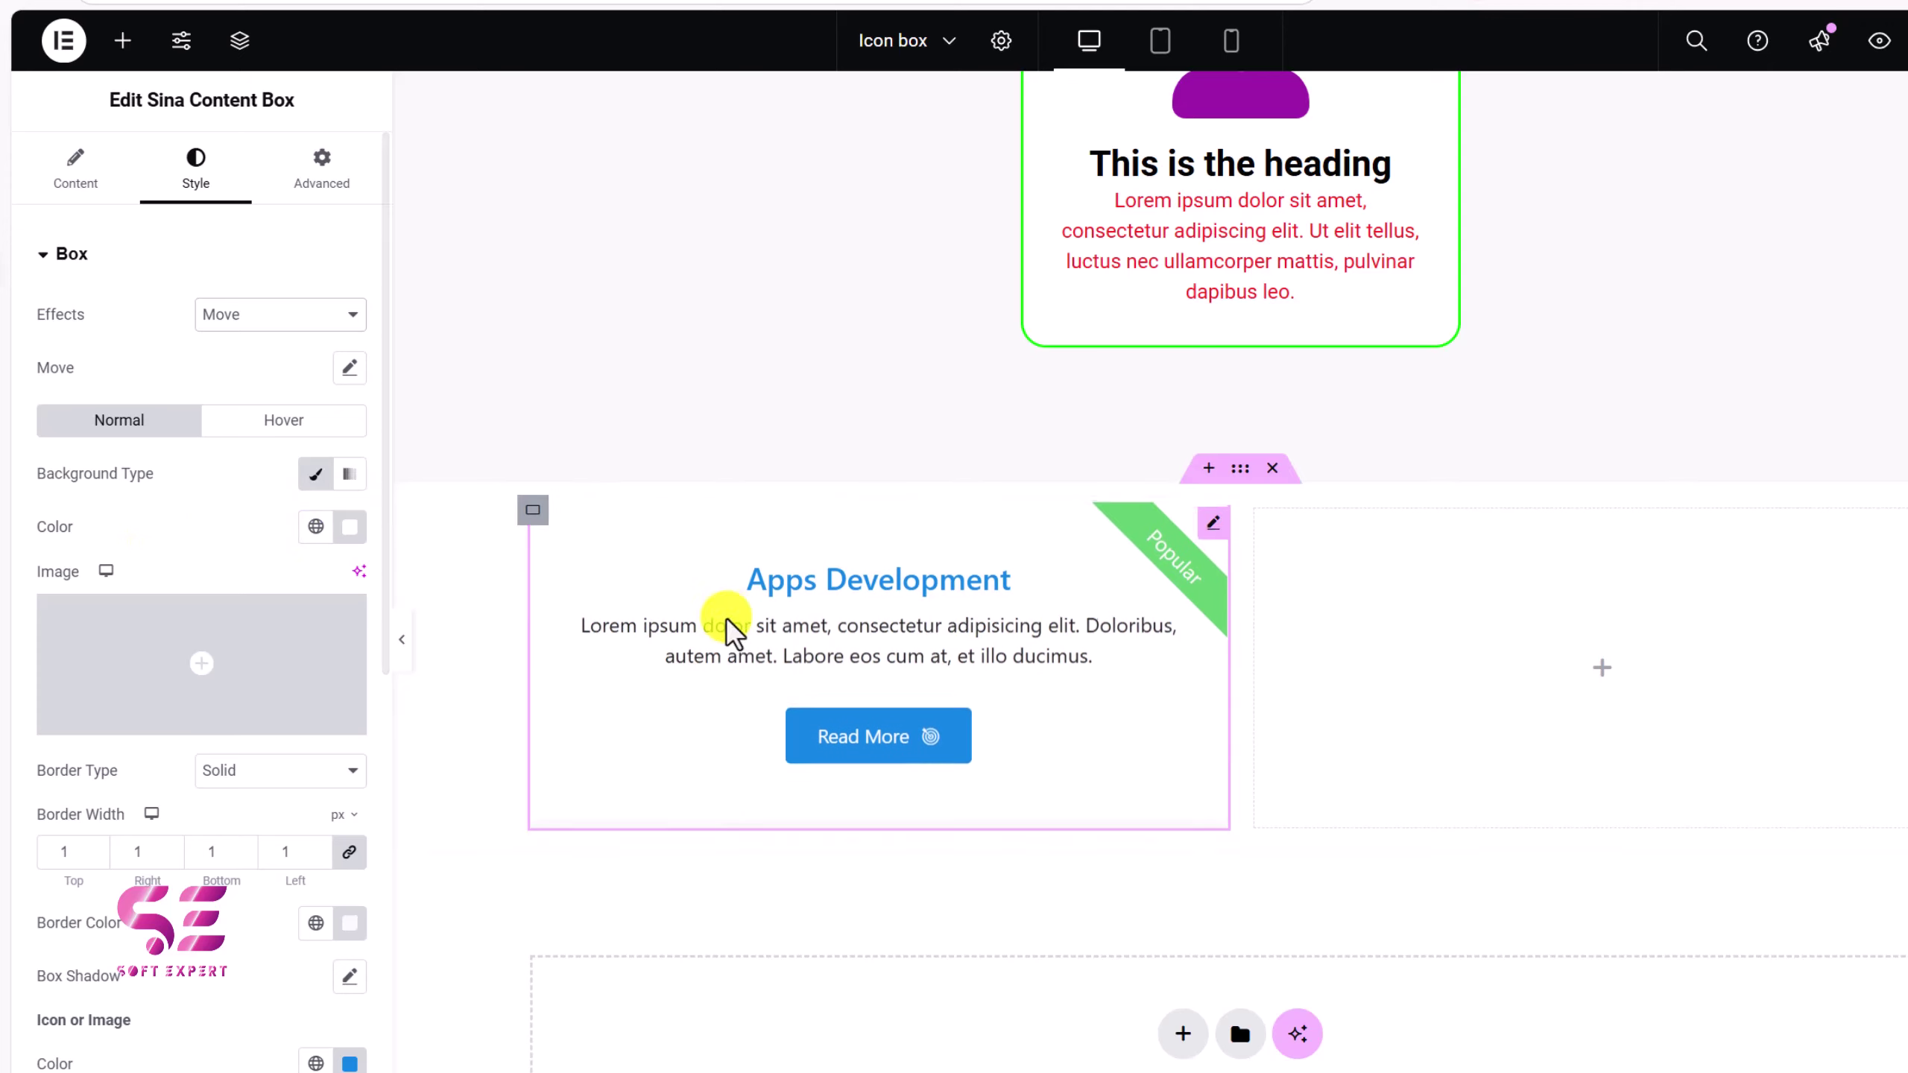
Set the content box's normal background color to light grey
{"action": "left_click", "coordinate": [350, 526]}
{"action": "left_click", "coordinate": [298, 630]}
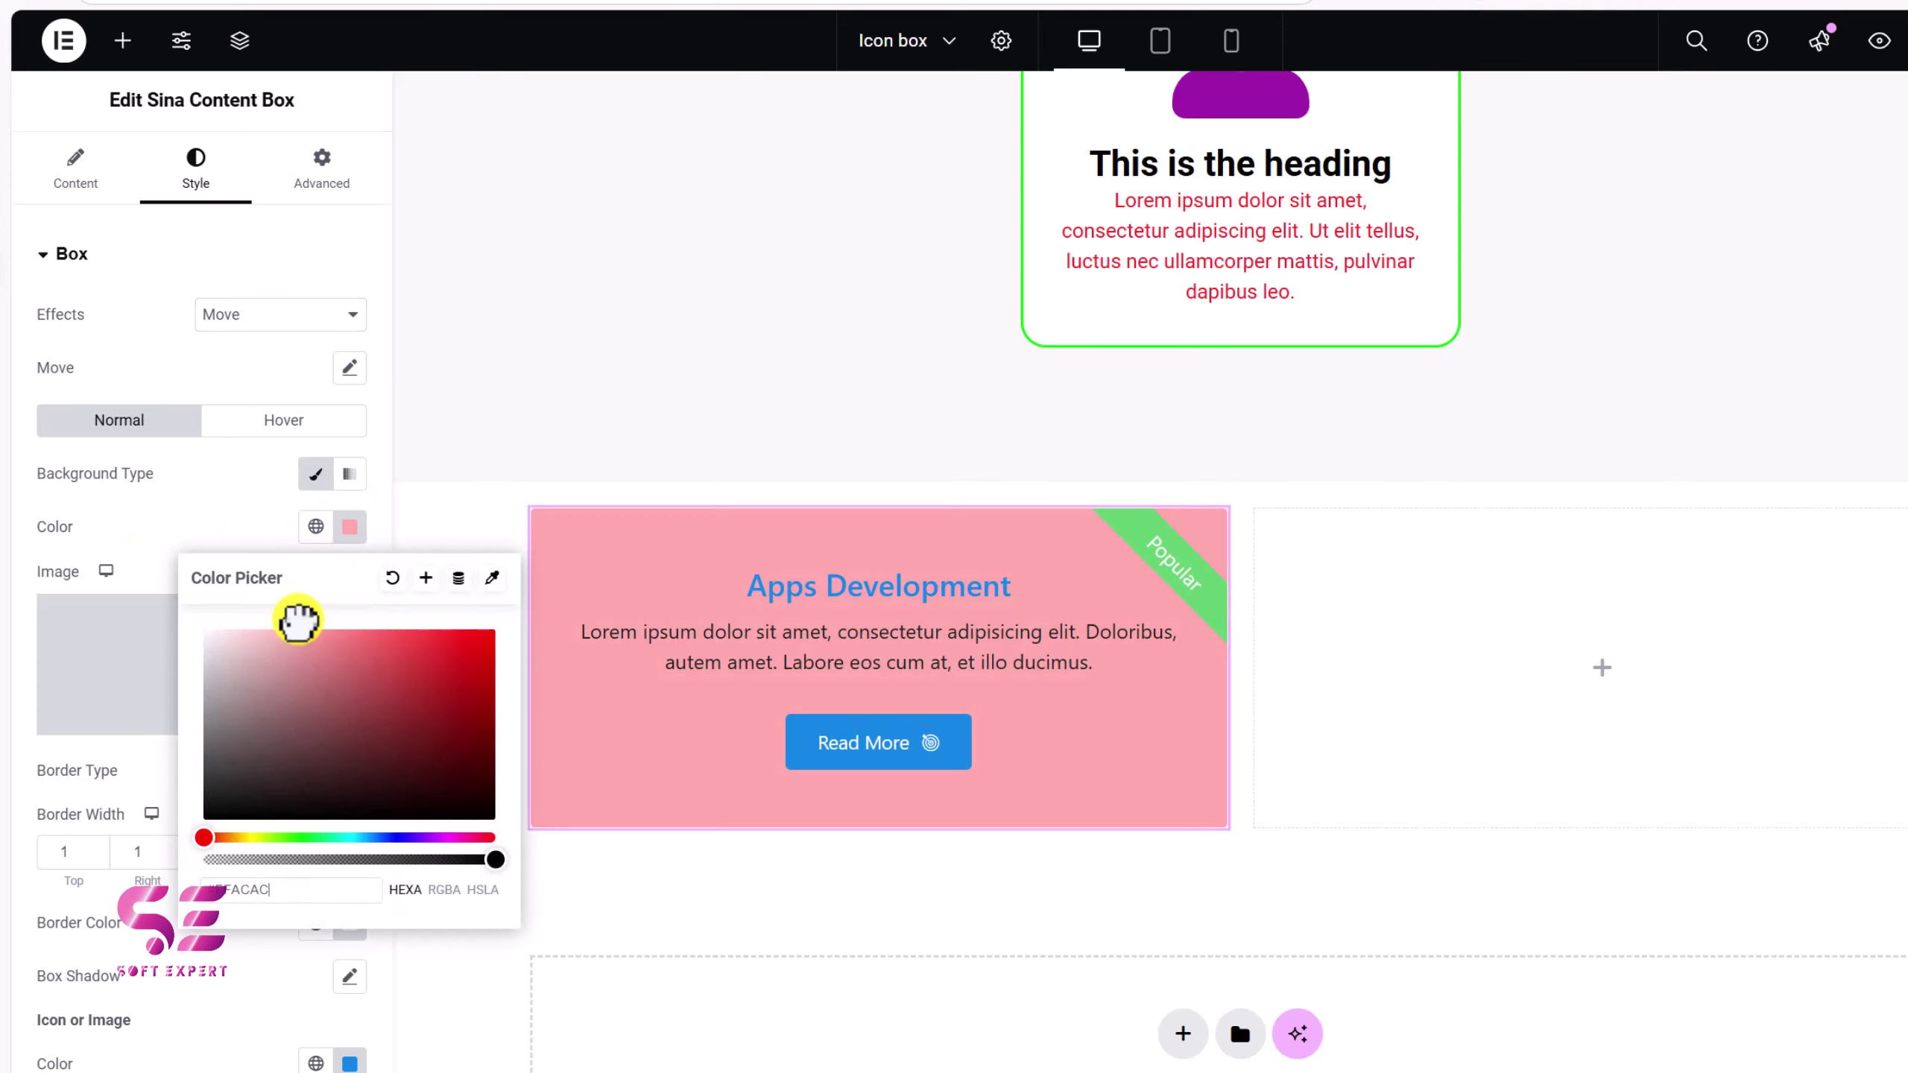
{"action": "left_click_drag", "start_coordinate": [298, 620], "coordinate": [191, 648]}
{"action": "left_click", "coordinate": [210, 526]}
{"action": "scroll", "coordinate": [225, 451], "scroll_direction": "down", "scroll_amount": 1}
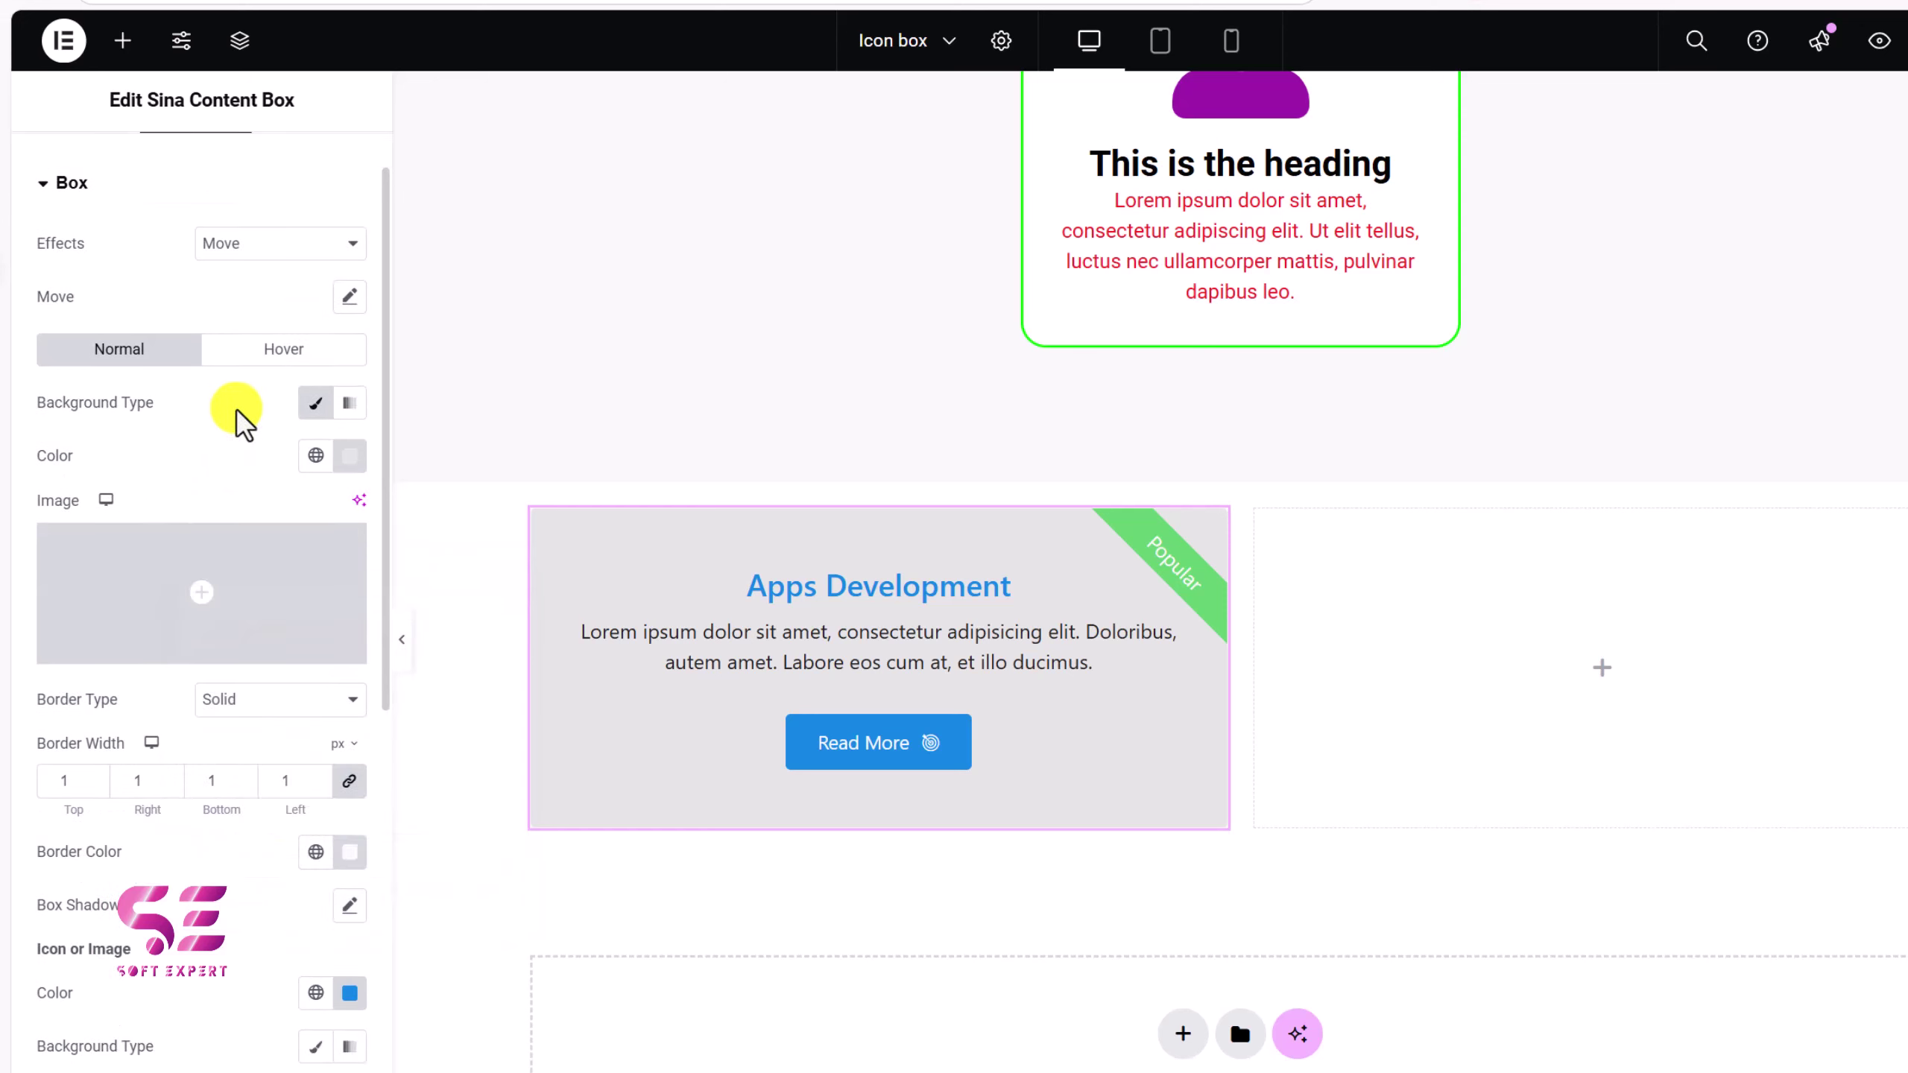
Give the content box's hover state a classic background in a near-white color
{"action": "left_click", "coordinate": [270, 354]}
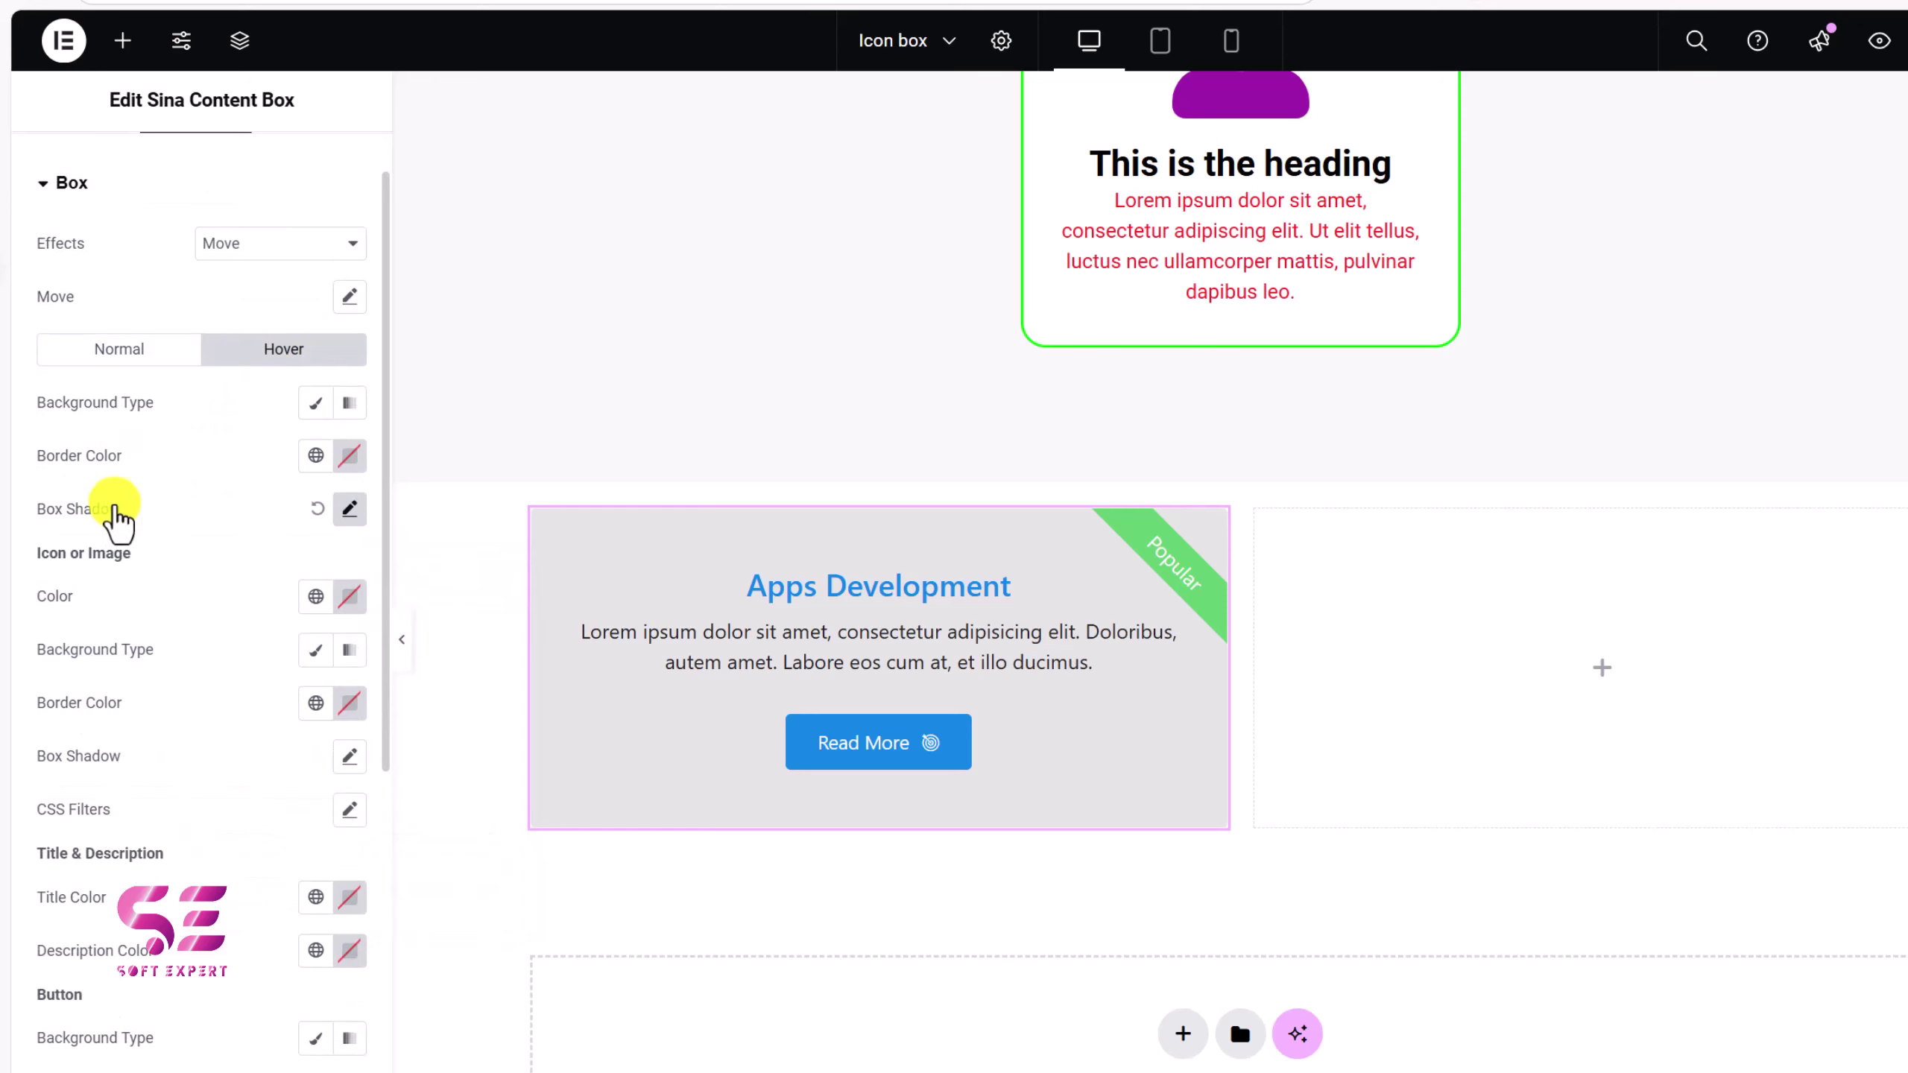
{"action": "left_click", "coordinate": [314, 404]}
{"action": "left_click", "coordinate": [348, 425]}
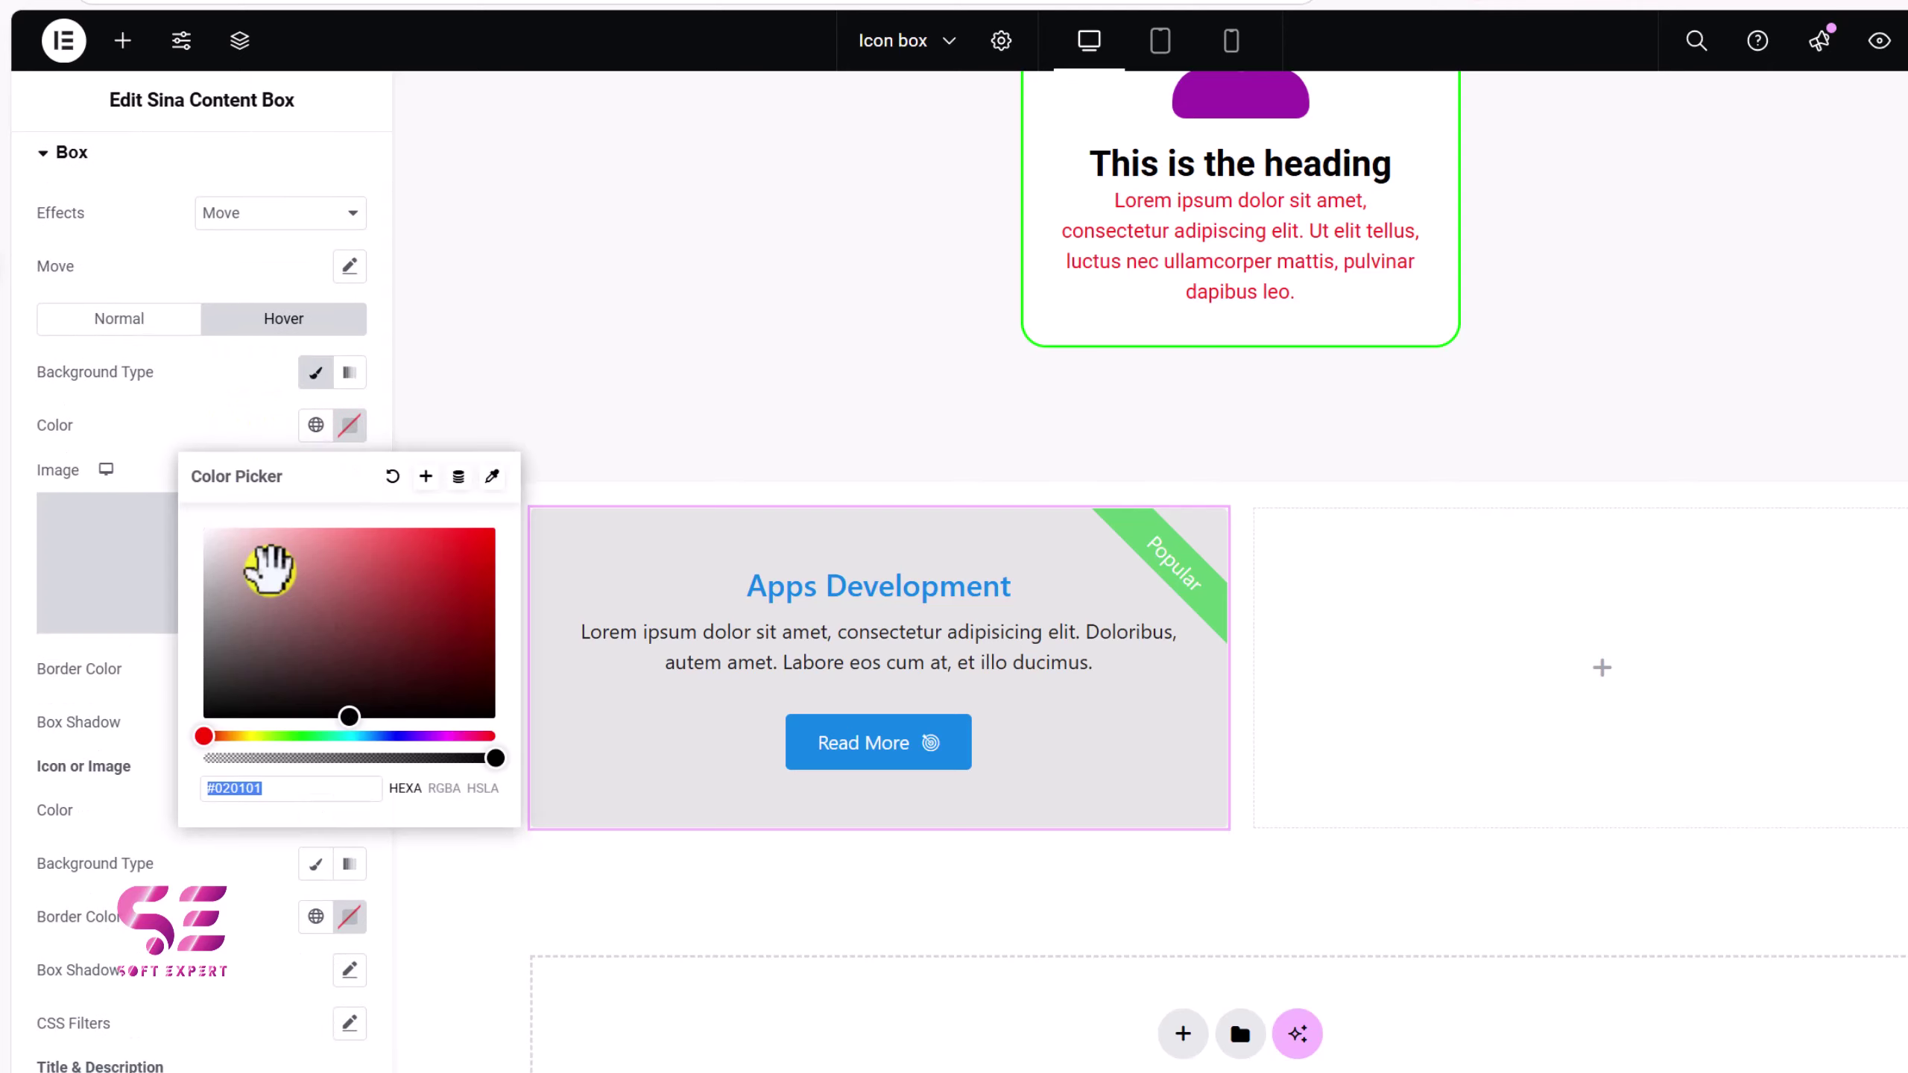
{"action": "left_click", "coordinate": [387, 584]}
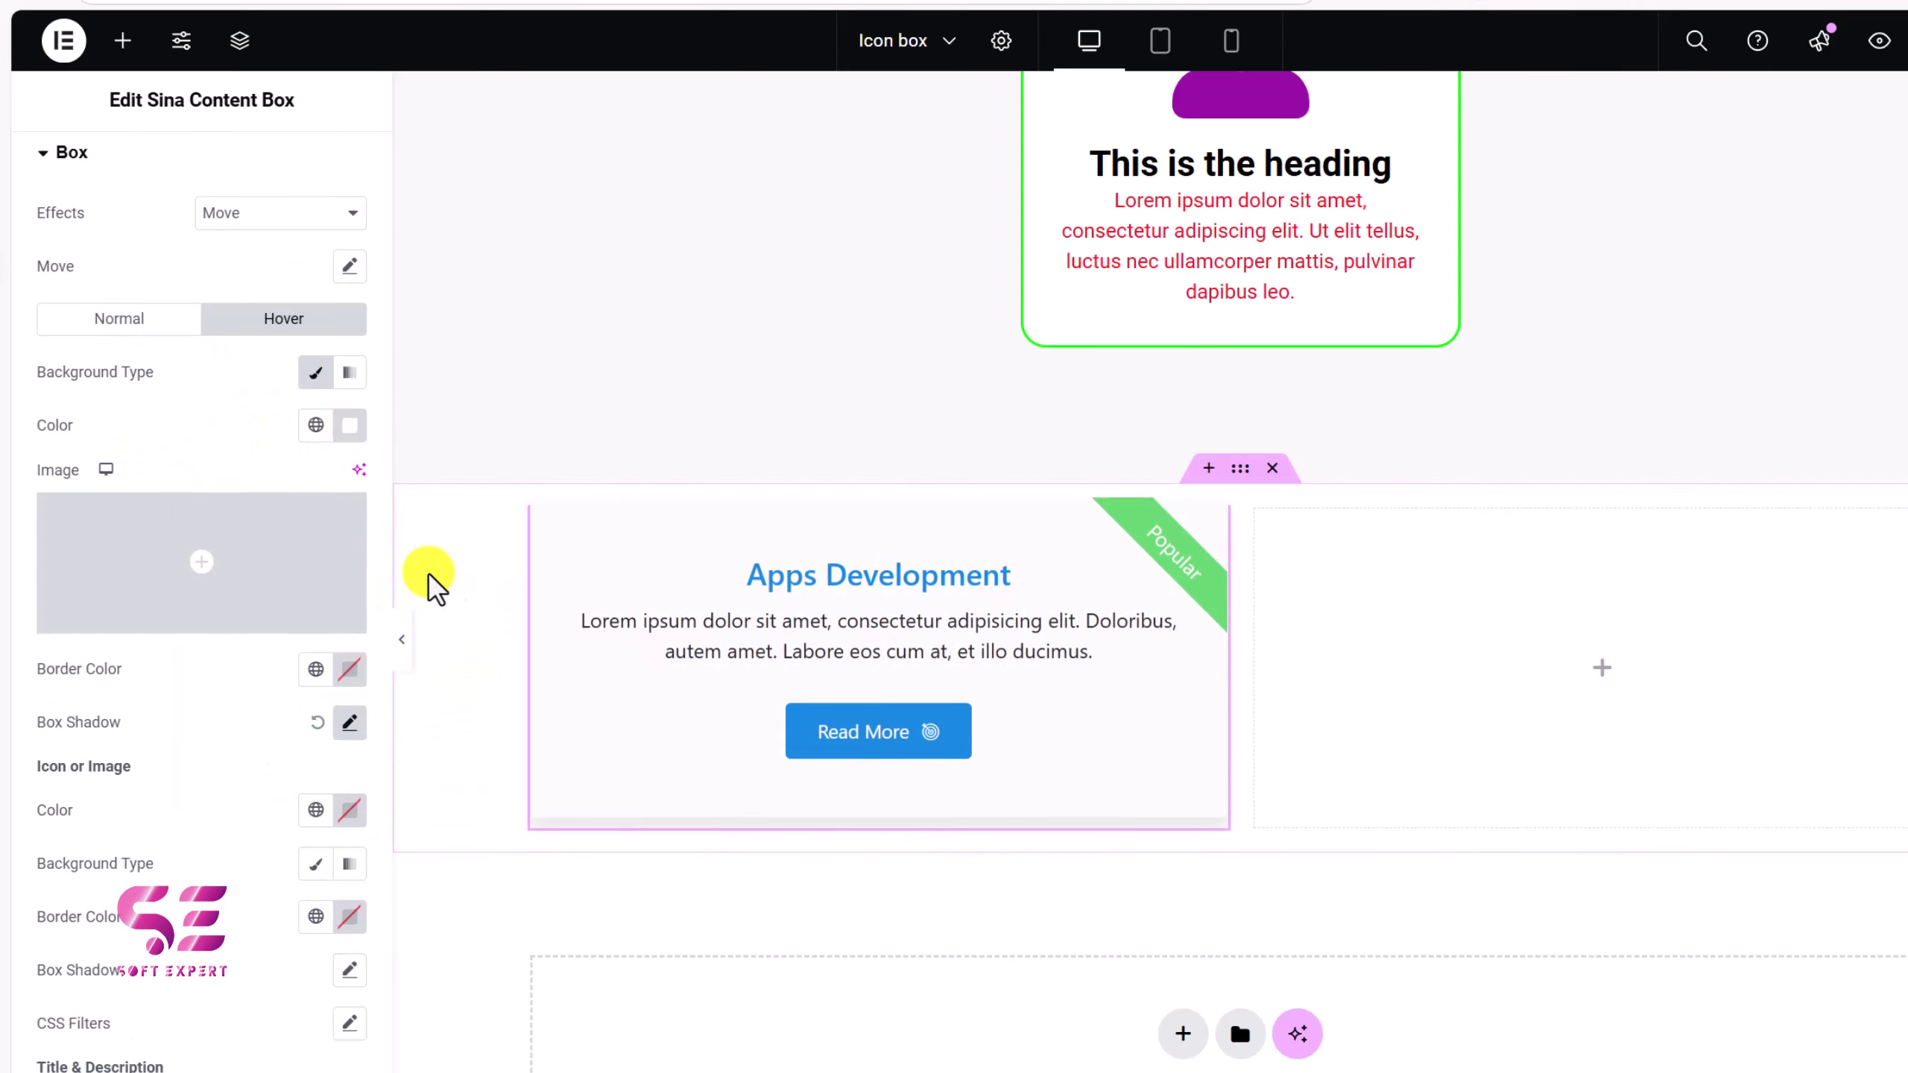
Add an icon to the content box and choose the ambulance icon for it
{"action": "left_click", "coordinate": [119, 318]}
{"action": "scroll", "coordinate": [102, 541], "scroll_direction": "down", "scroll_amount": 5}
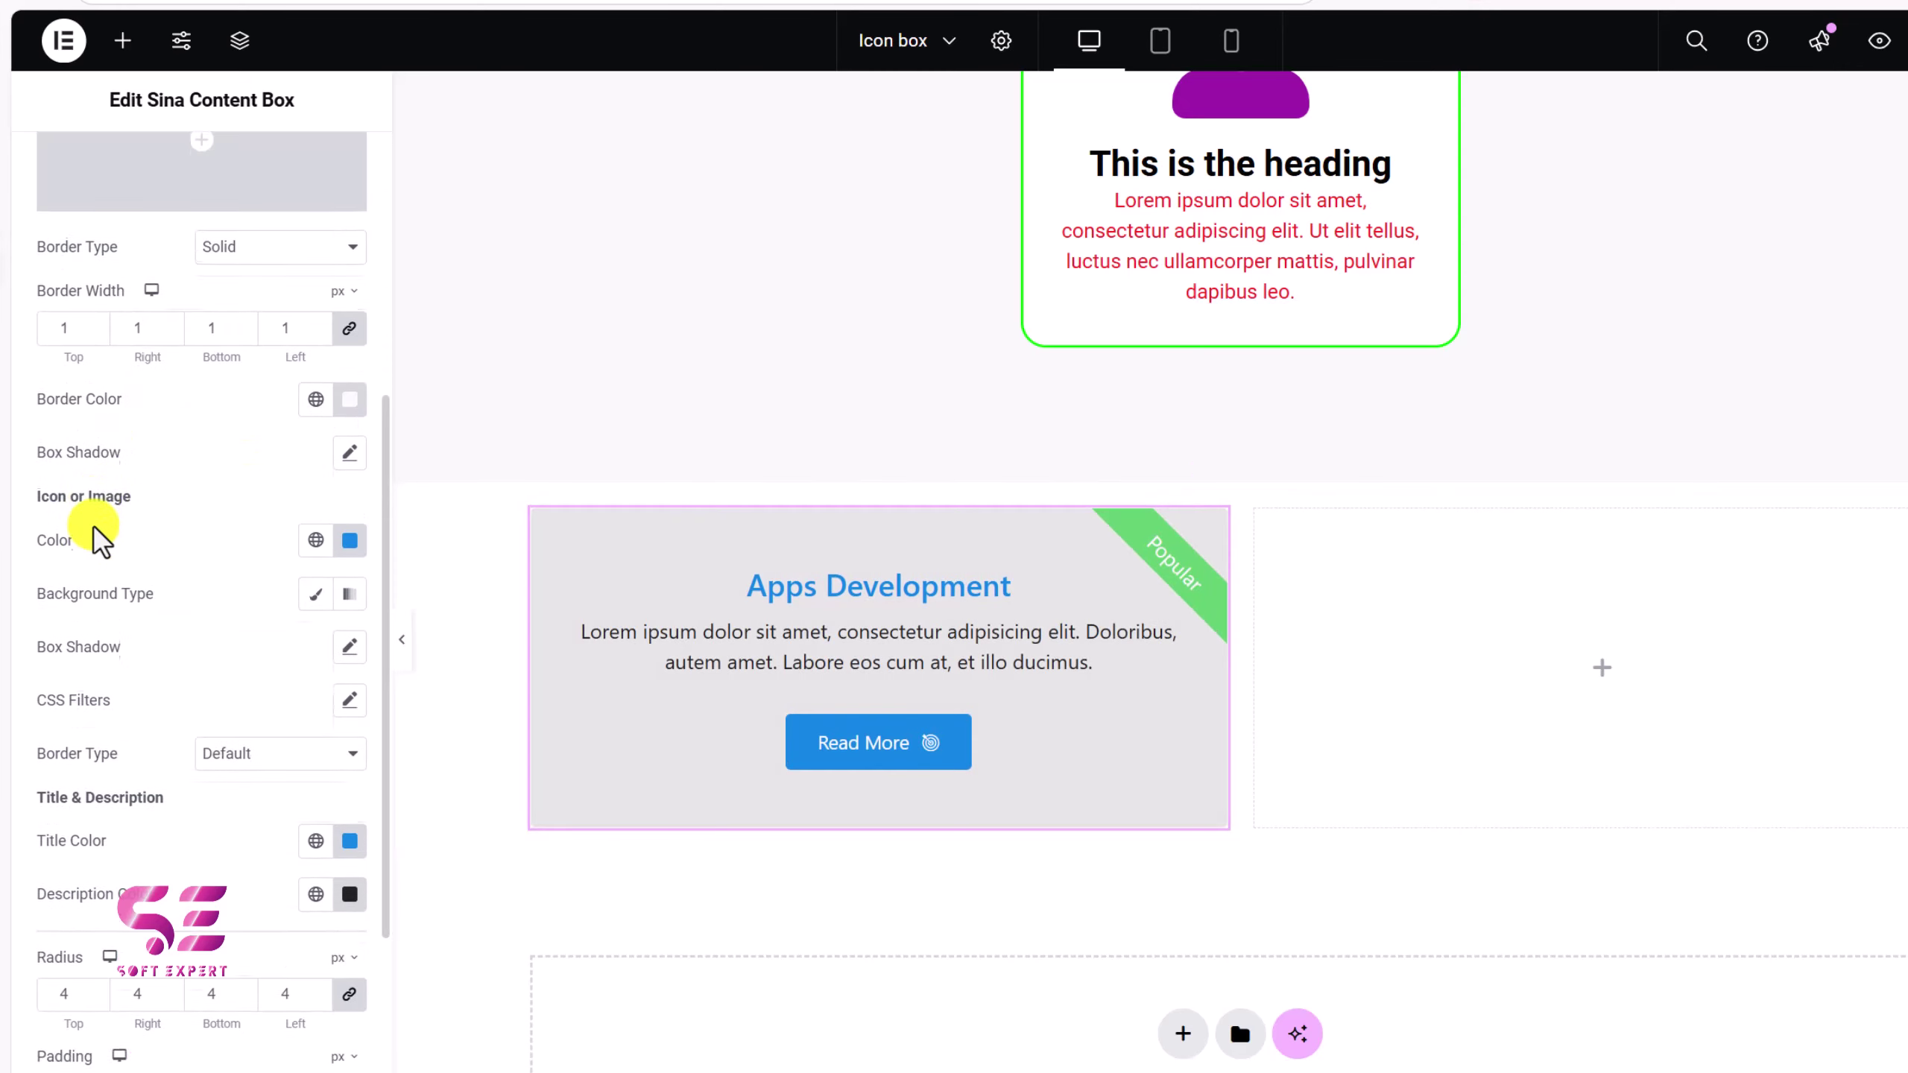
{"action": "scroll", "coordinate": [64, 527], "scroll_direction": "up", "scroll_amount": 1}
{"action": "left_click_drag", "start_coordinate": [63, 527], "coordinate": [136, 532]}
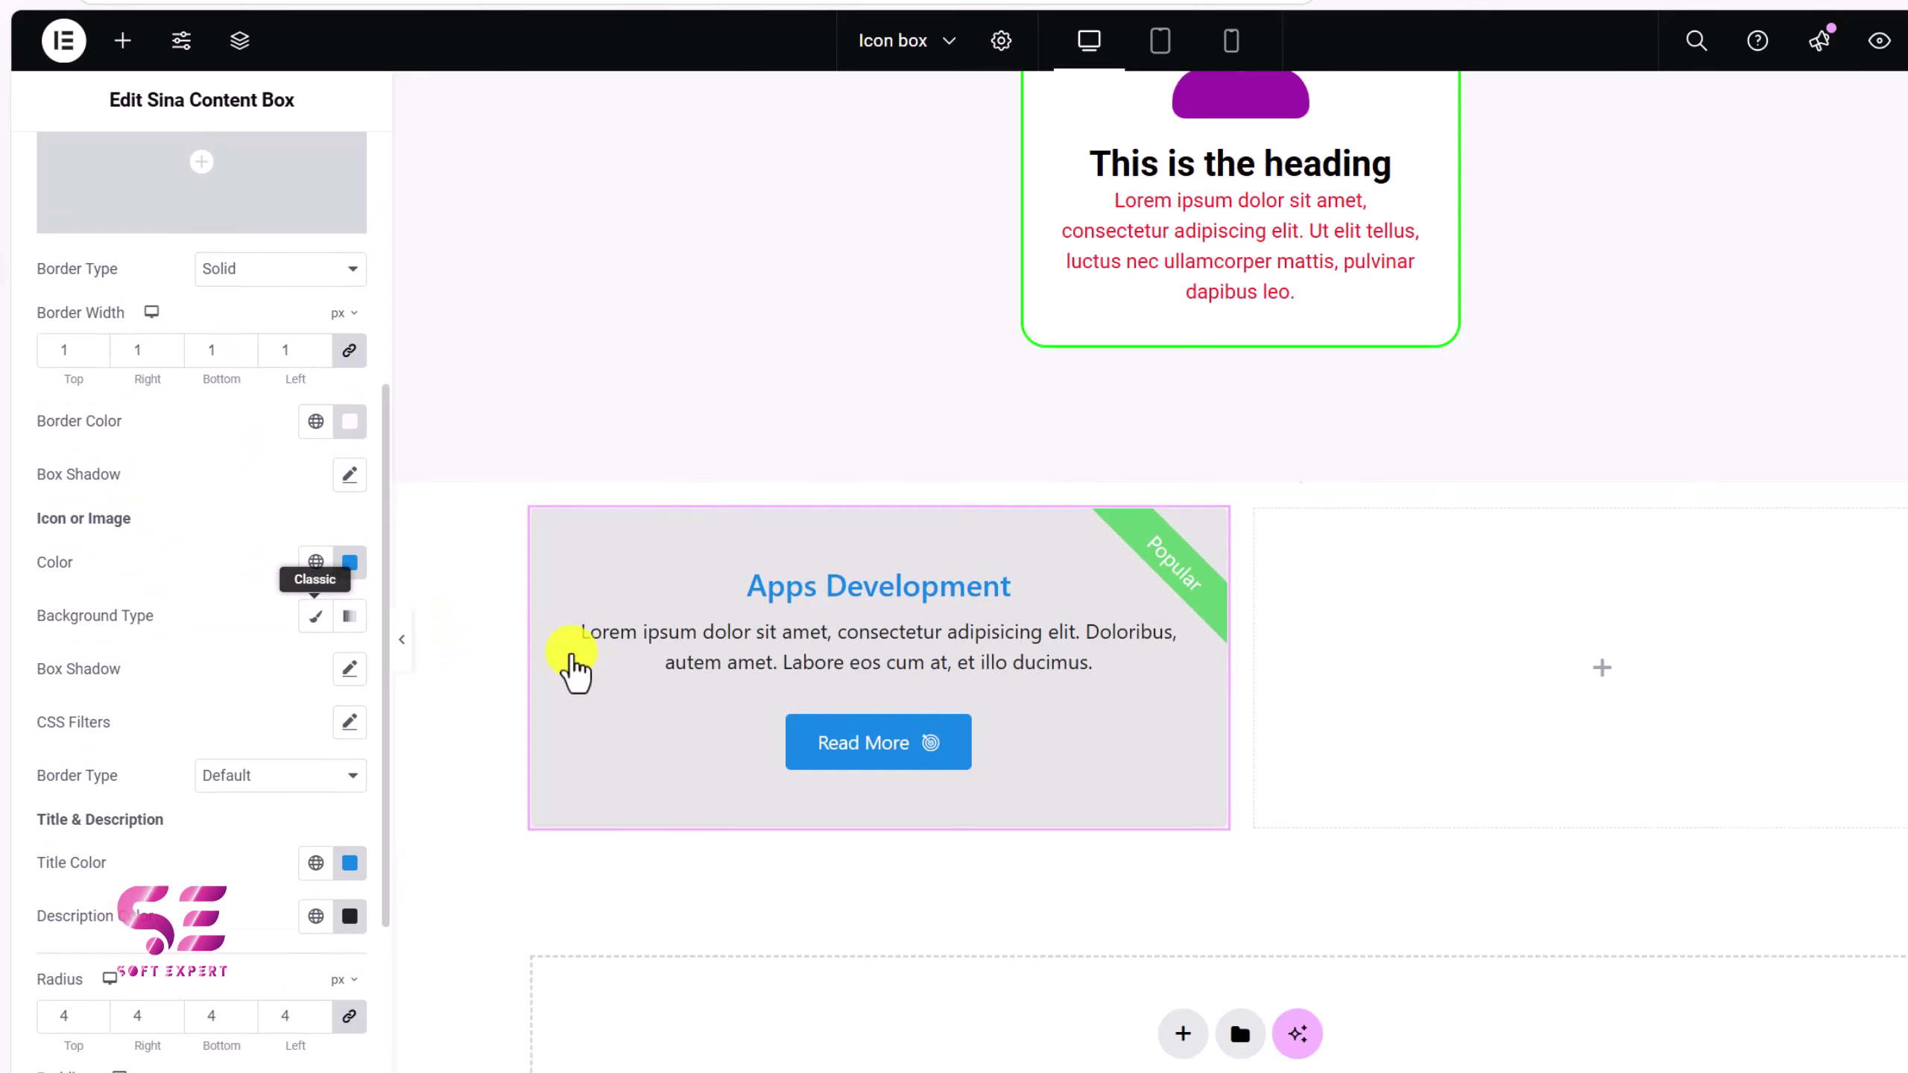
{"action": "scroll", "coordinate": [106, 511], "scroll_direction": "up", "scroll_amount": 5}
{"action": "left_click", "coordinate": [71, 181]}
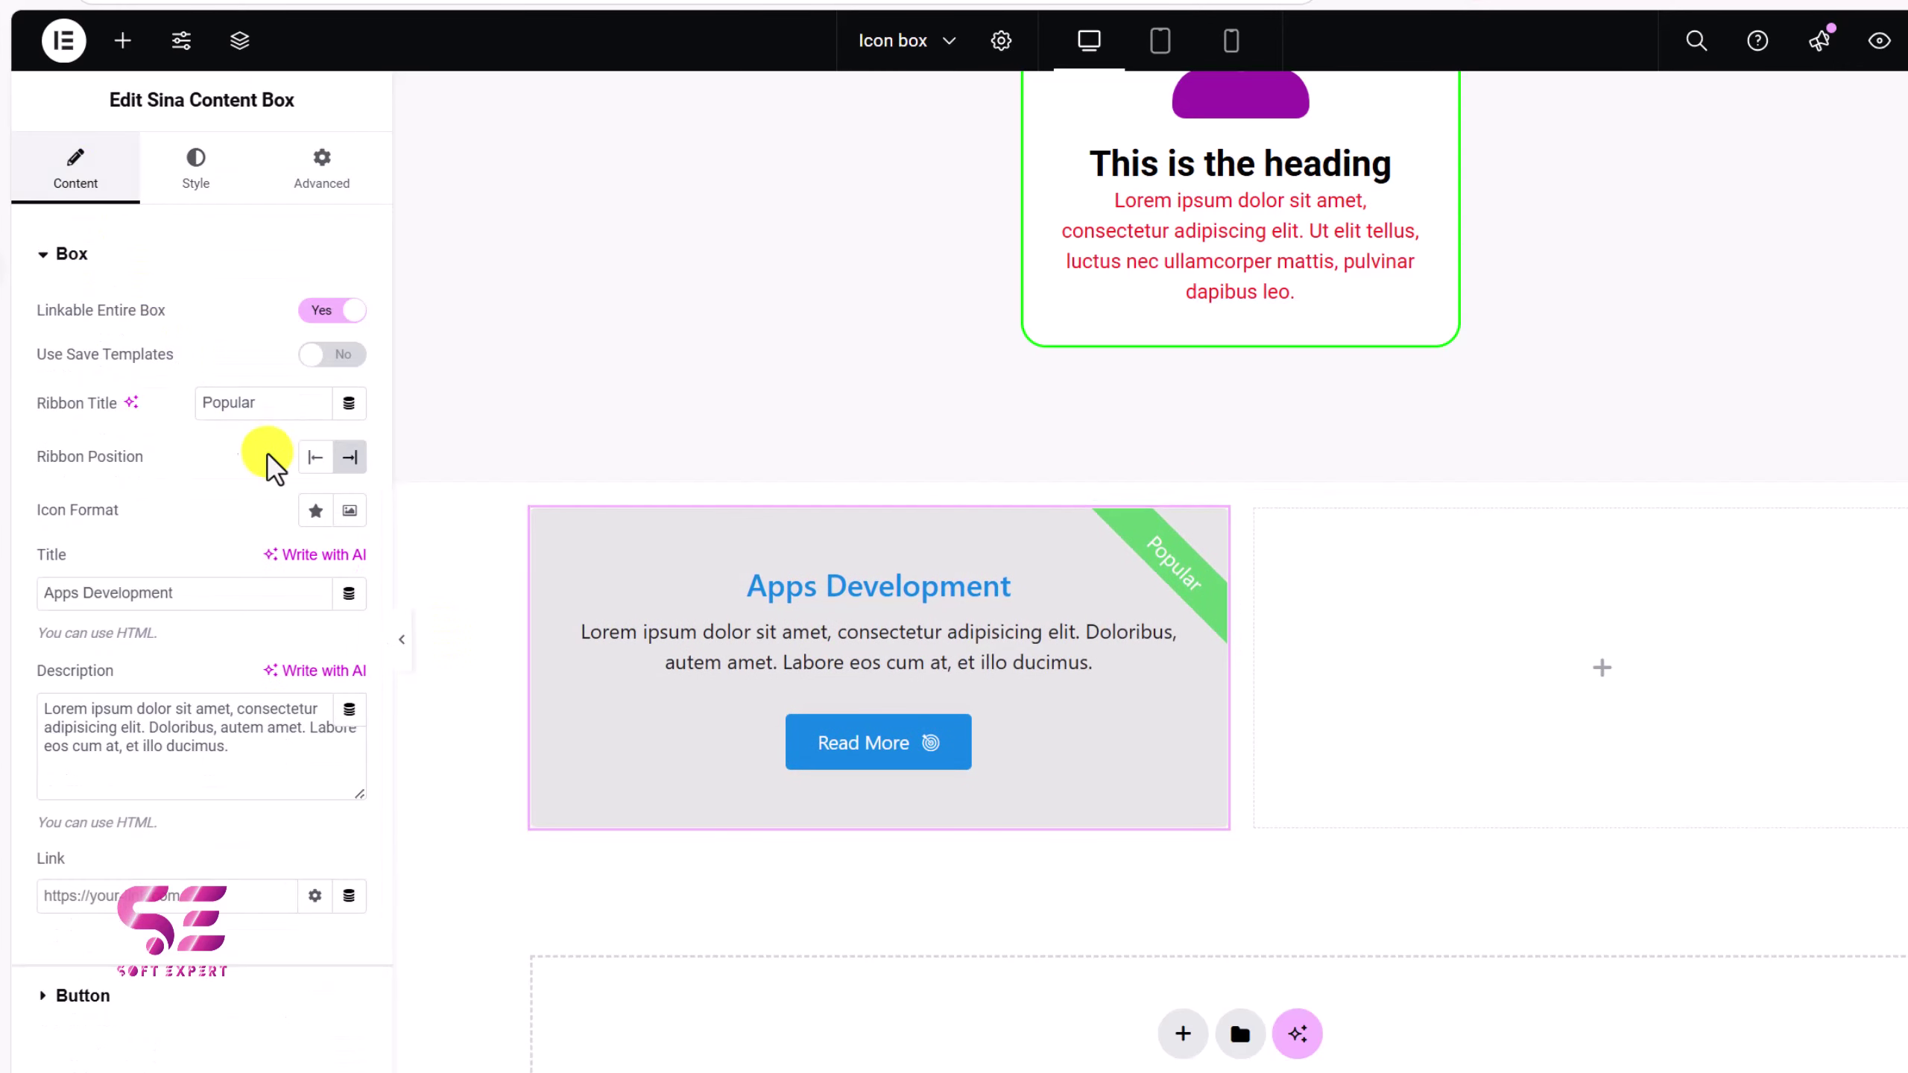
{"action": "left_click", "coordinate": [315, 511]}
{"action": "left_click", "coordinate": [190, 602]}
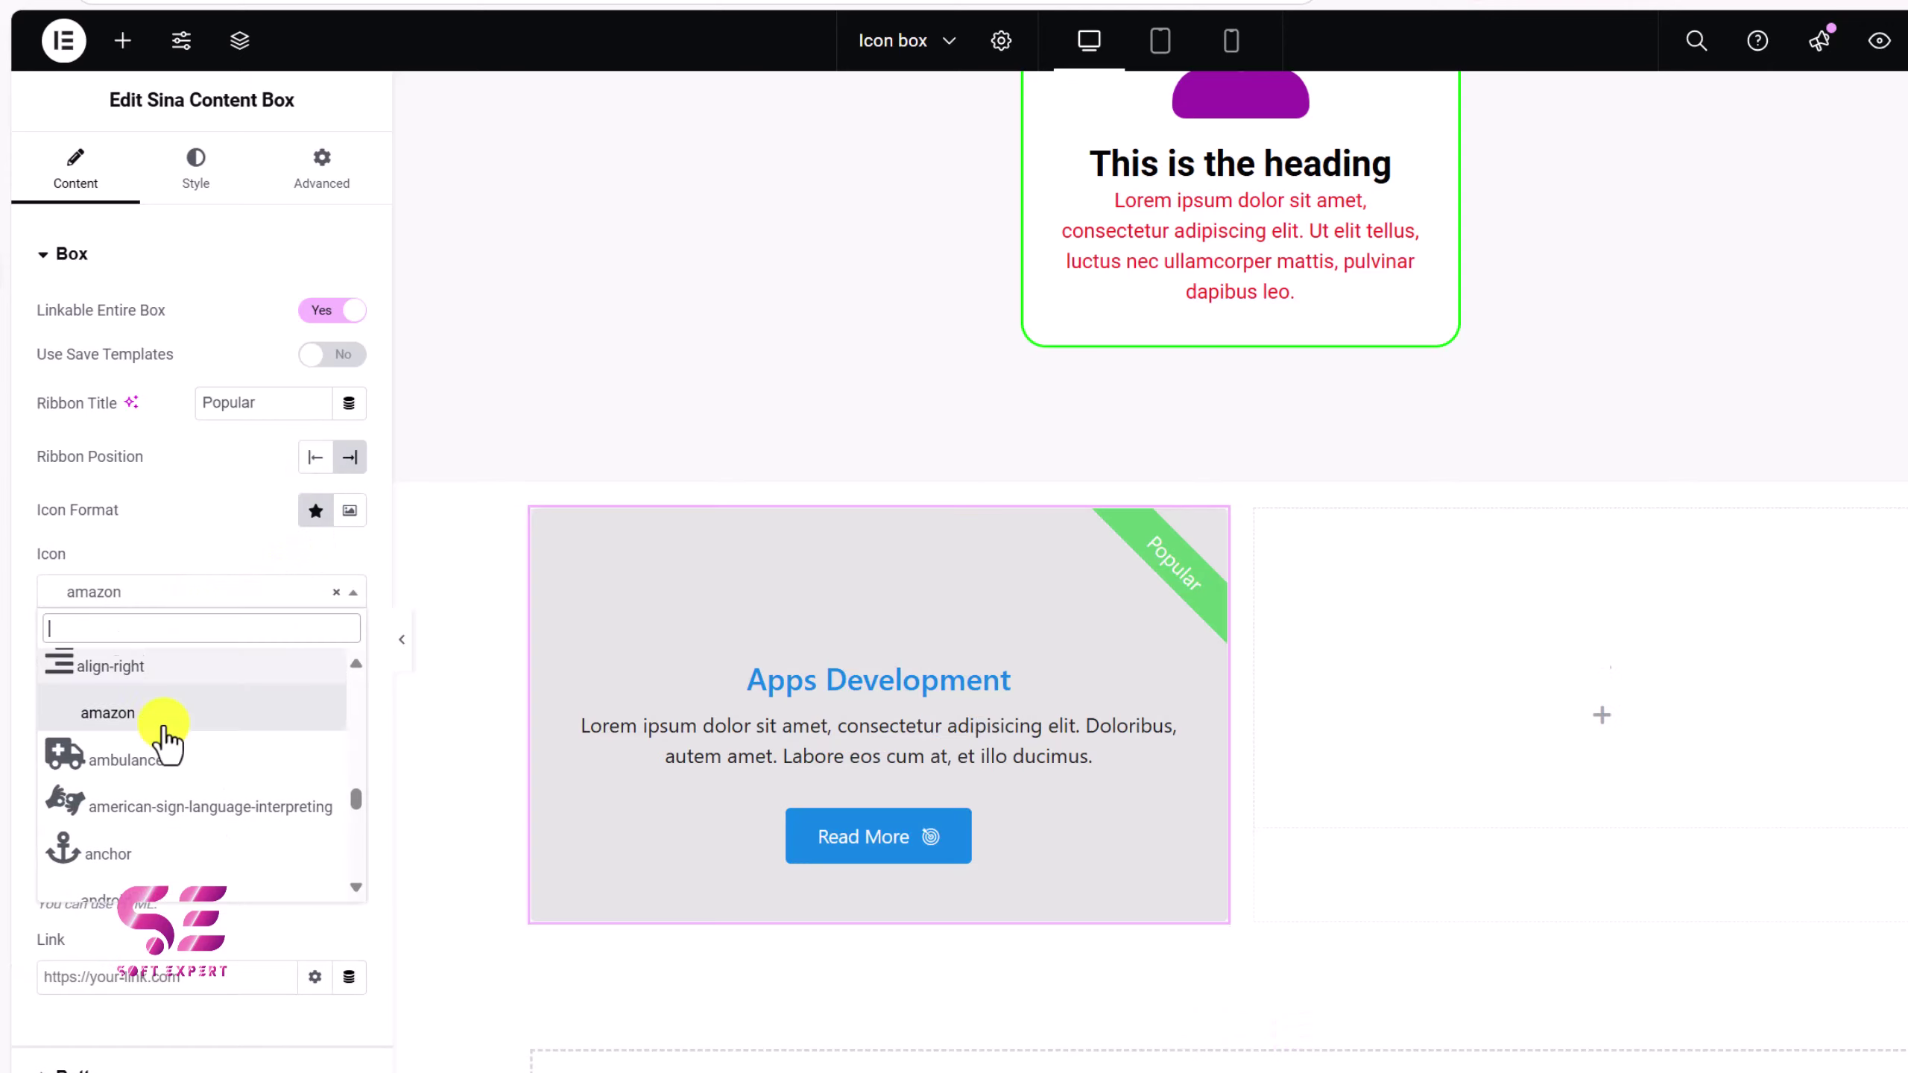
{"action": "left_click", "coordinate": [153, 732]}
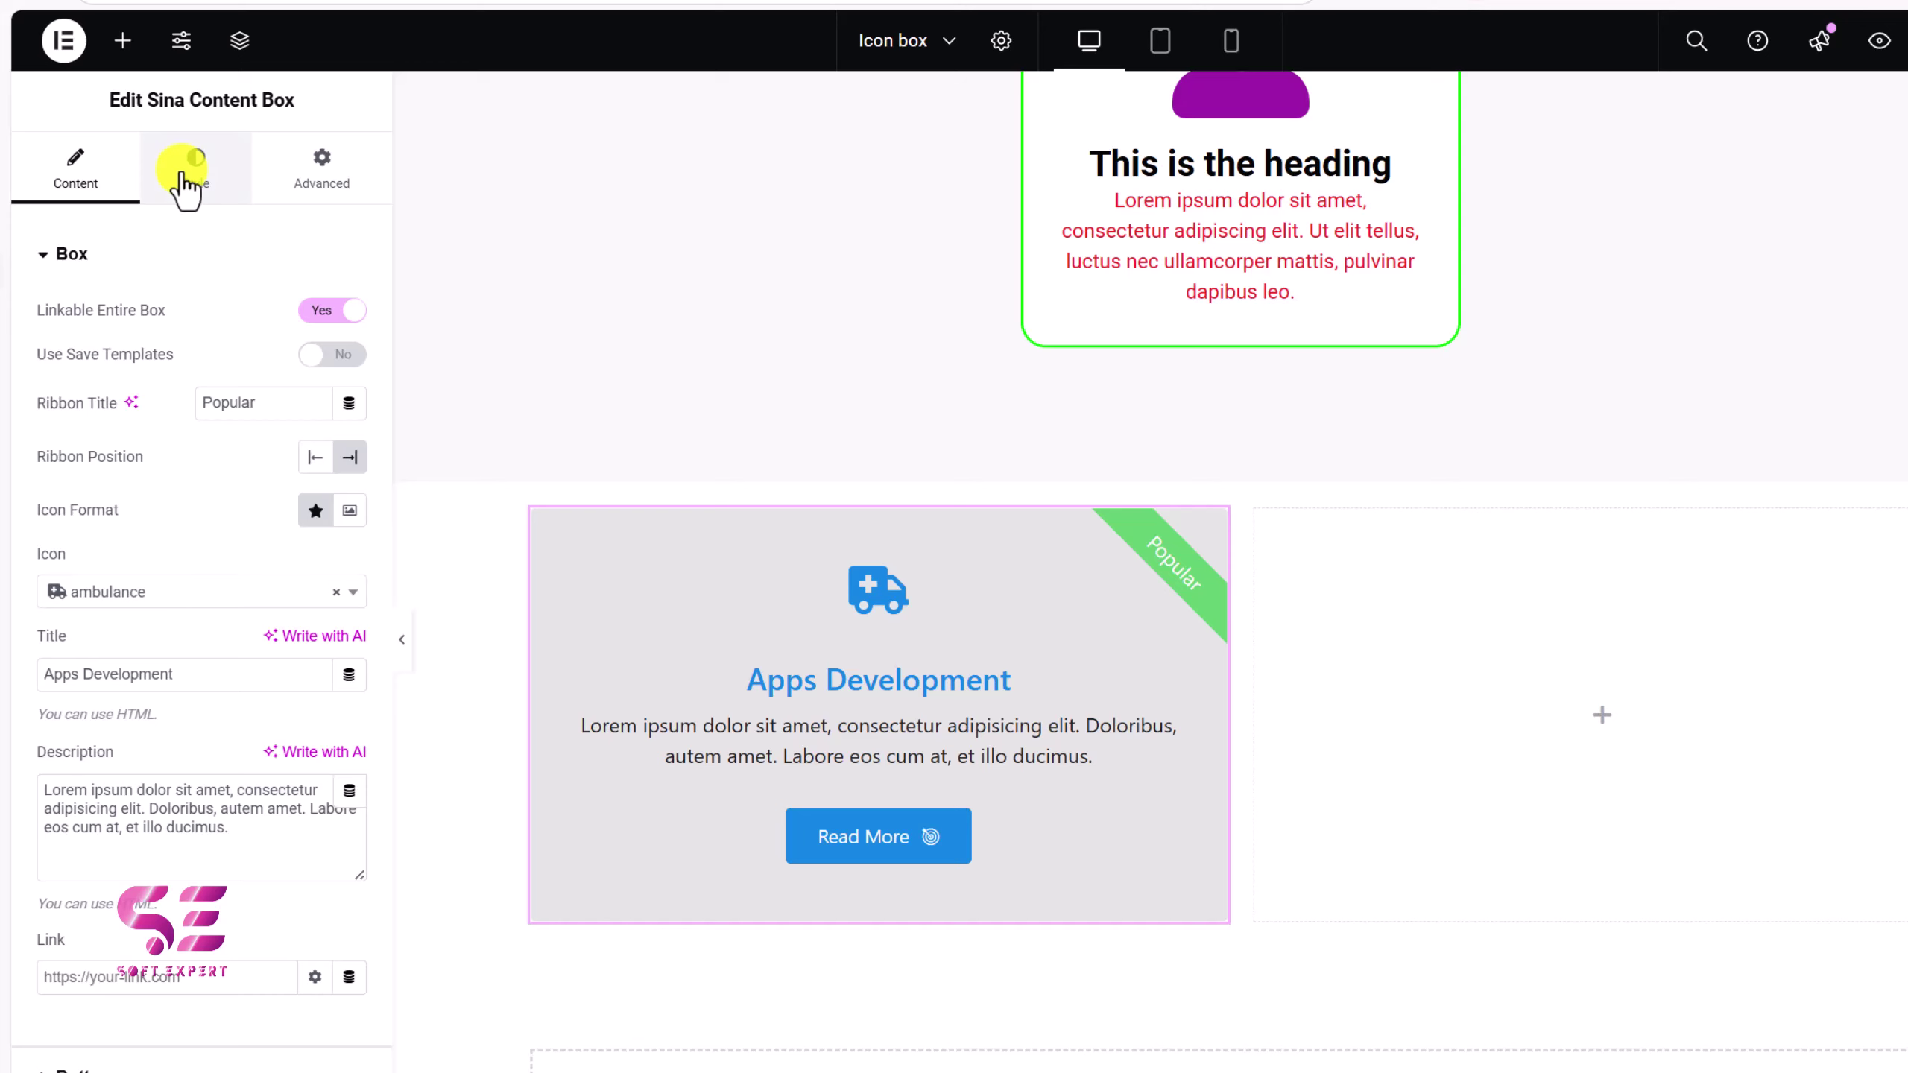
Set the content box icon's normal color to the global Accent color
{"action": "left_click", "coordinate": [180, 184]}
{"action": "scroll", "coordinate": [177, 668], "scroll_direction": "down", "scroll_amount": 5}
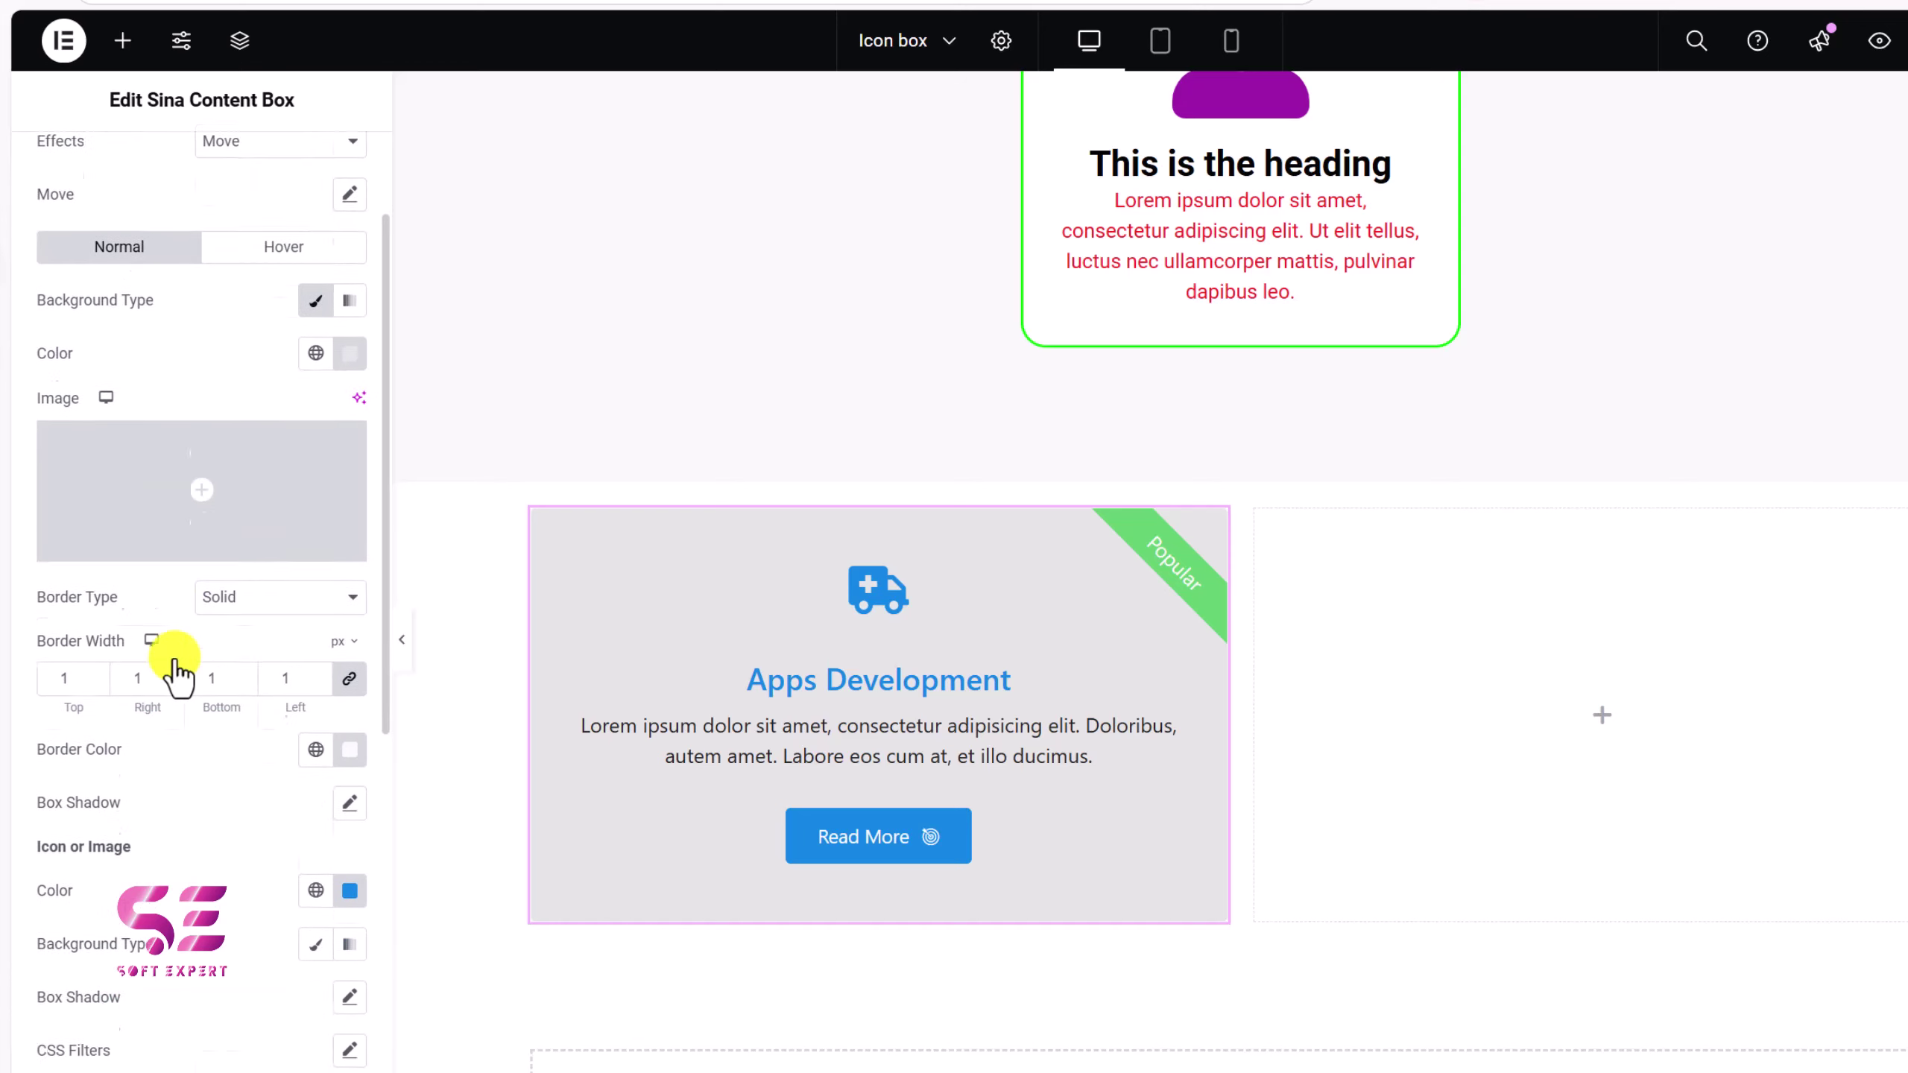
{"action": "left_click", "coordinate": [314, 654]}
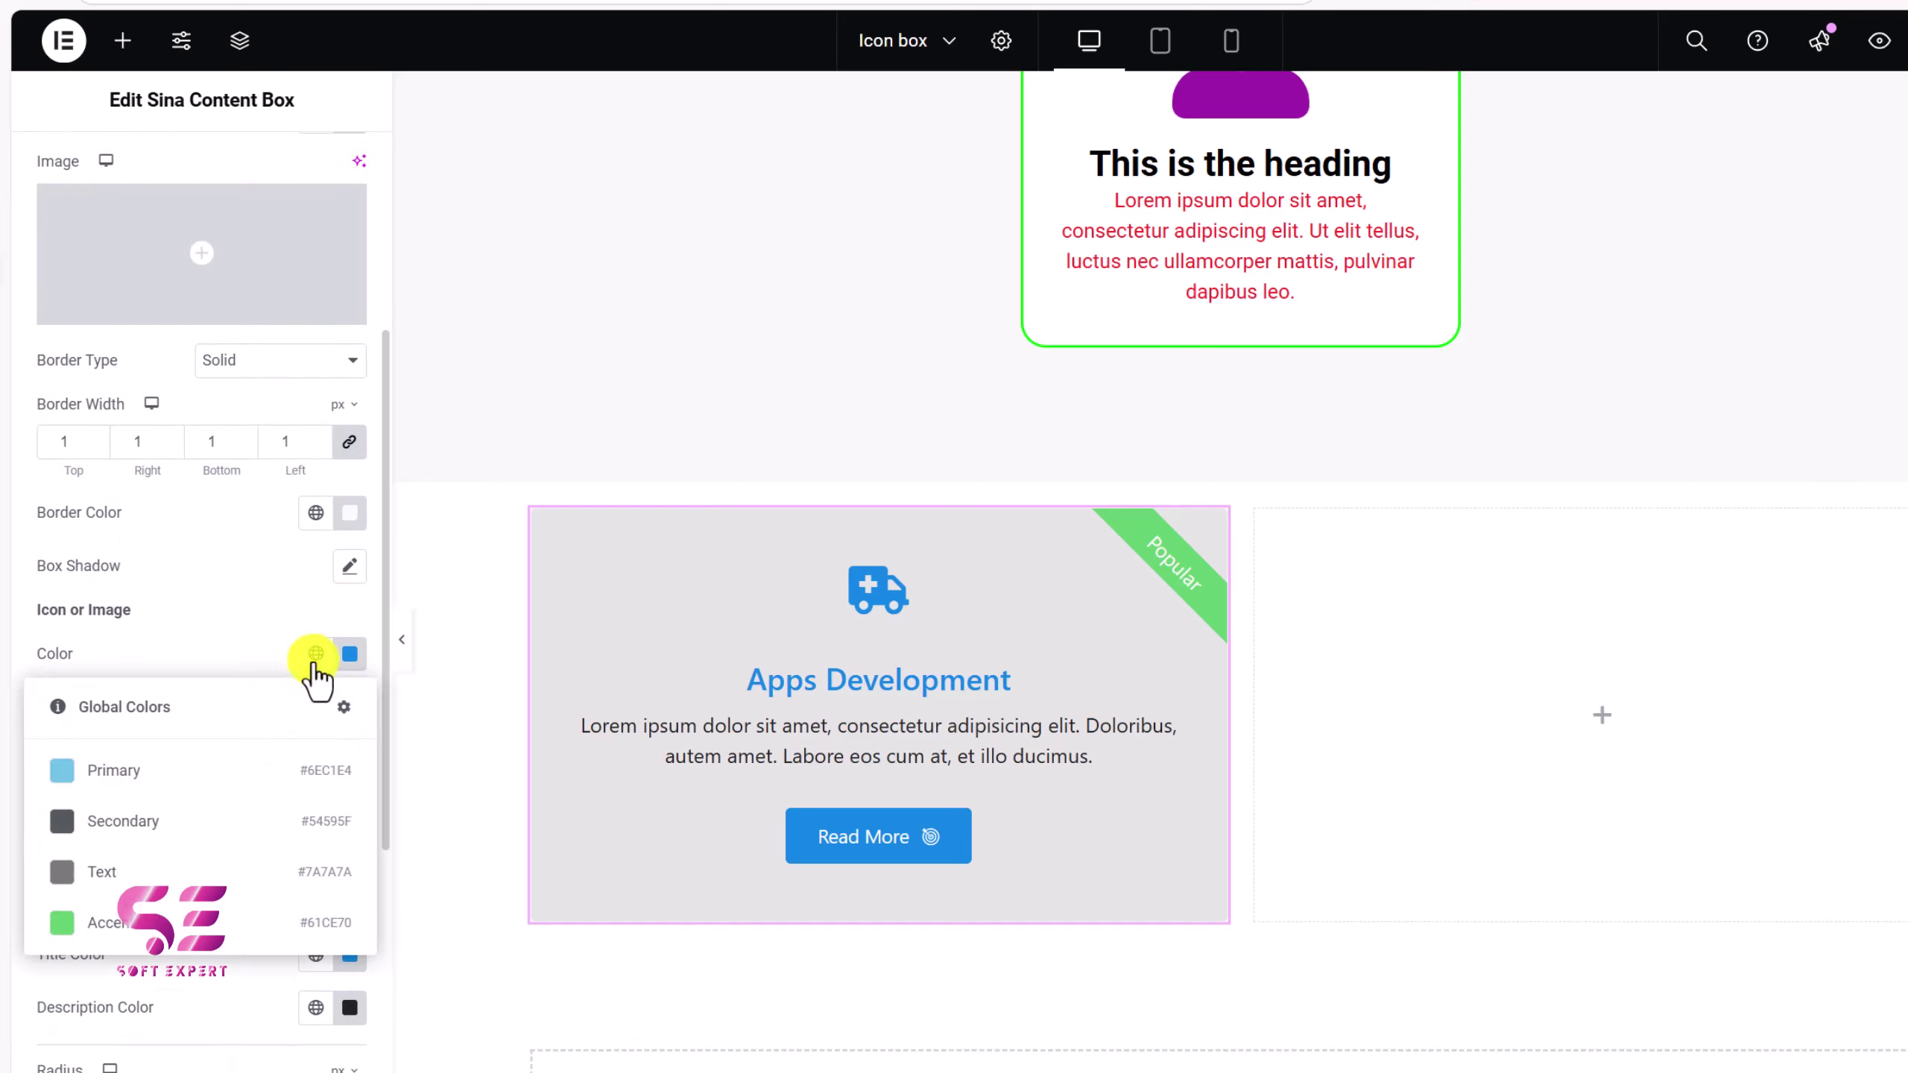
{"action": "left_click", "coordinate": [248, 922]}
Set the content box's background hover effect to Slide Top and preview it on the box
{"action": "scroll", "coordinate": [154, 631], "scroll_direction": "down", "scroll_amount": 4}
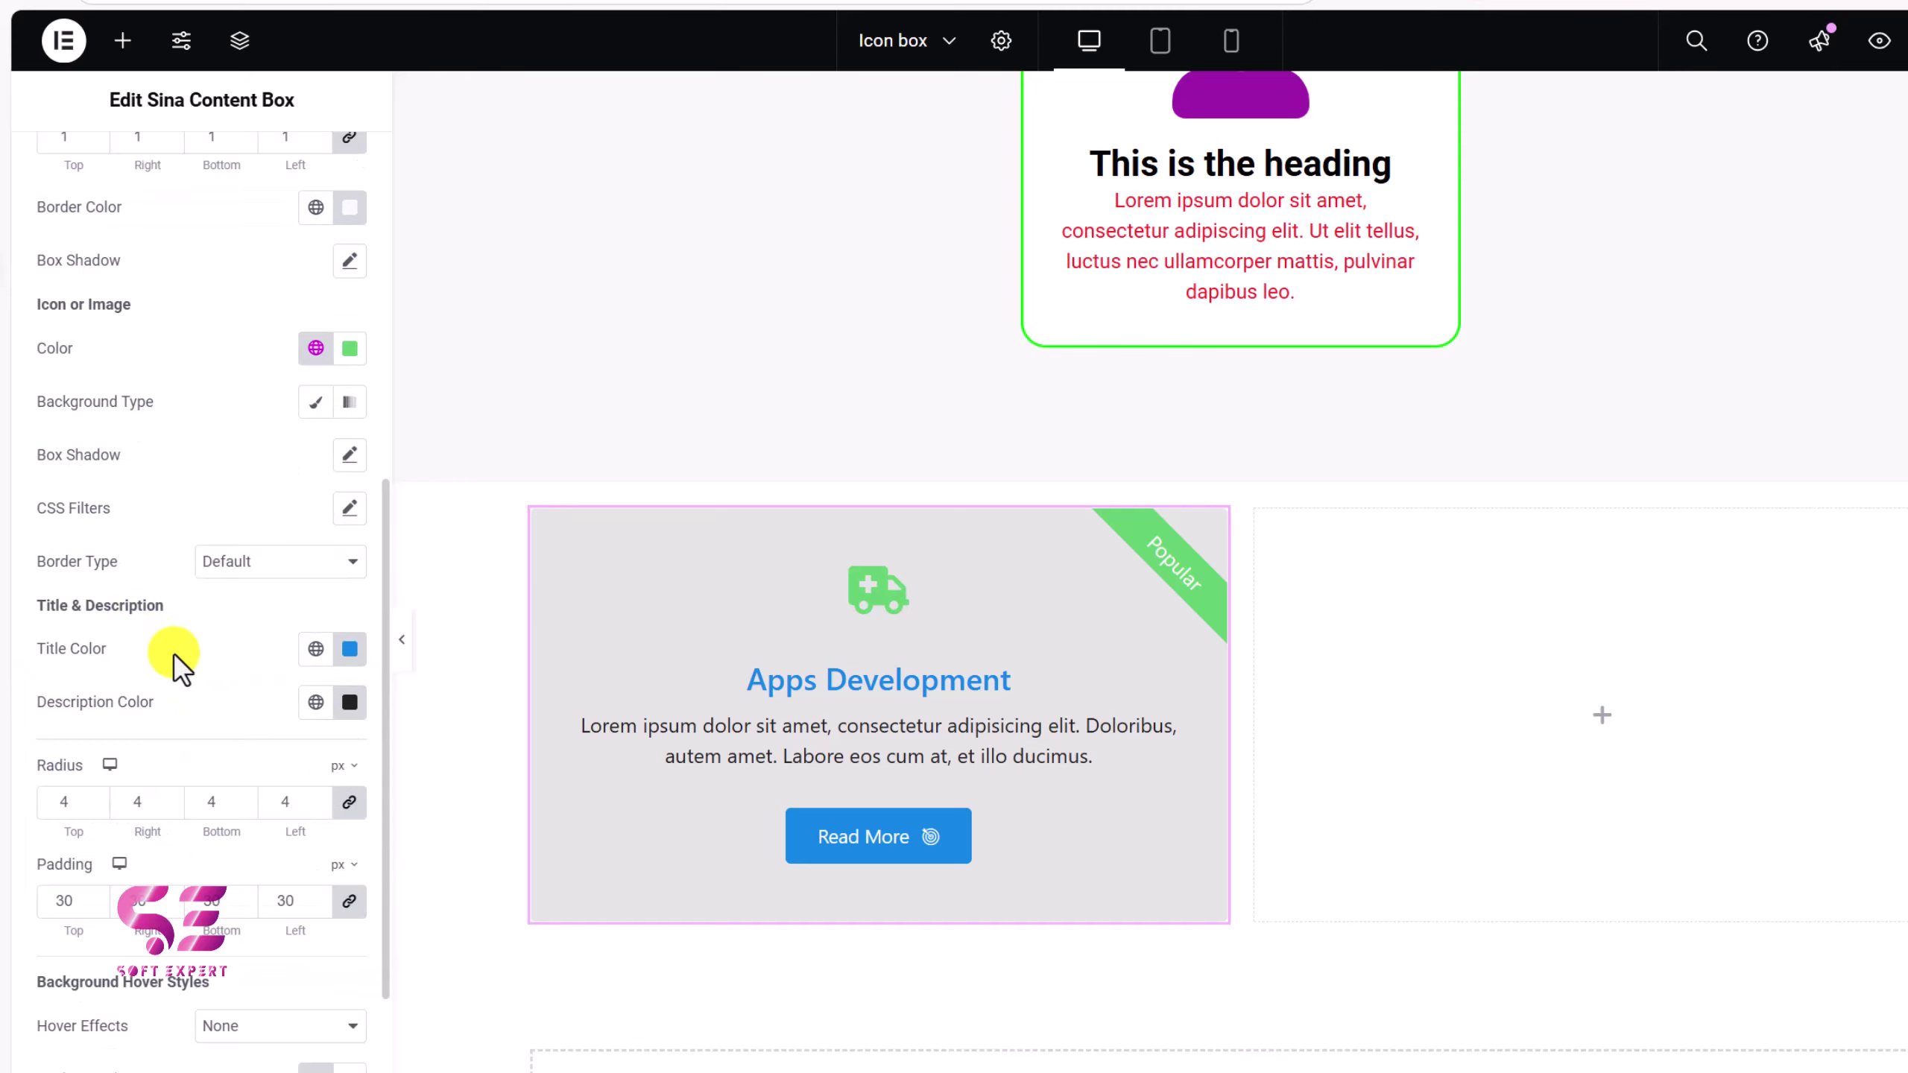
{"action": "scroll", "coordinate": [284, 795], "scroll_direction": "down", "scroll_amount": 1}
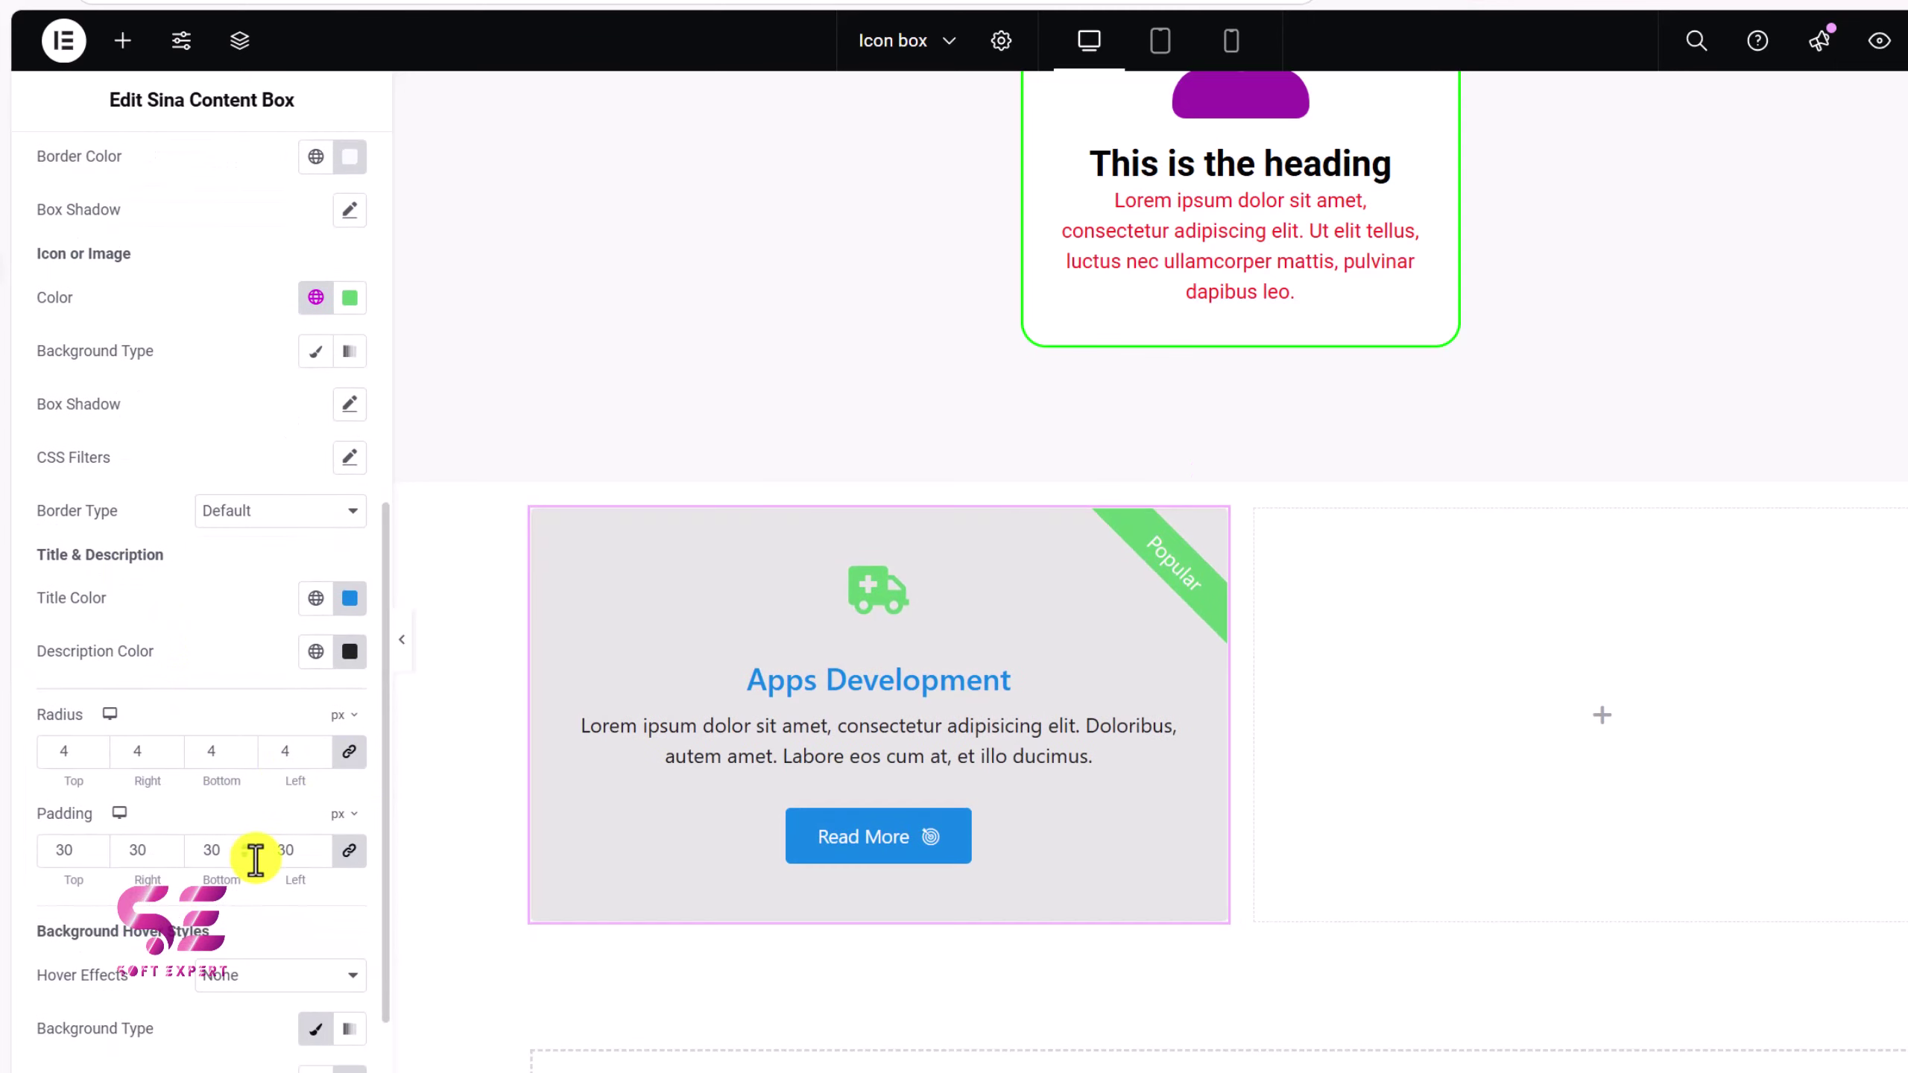
{"action": "scroll", "coordinate": [256, 857], "scroll_direction": "down", "scroll_amount": 3}
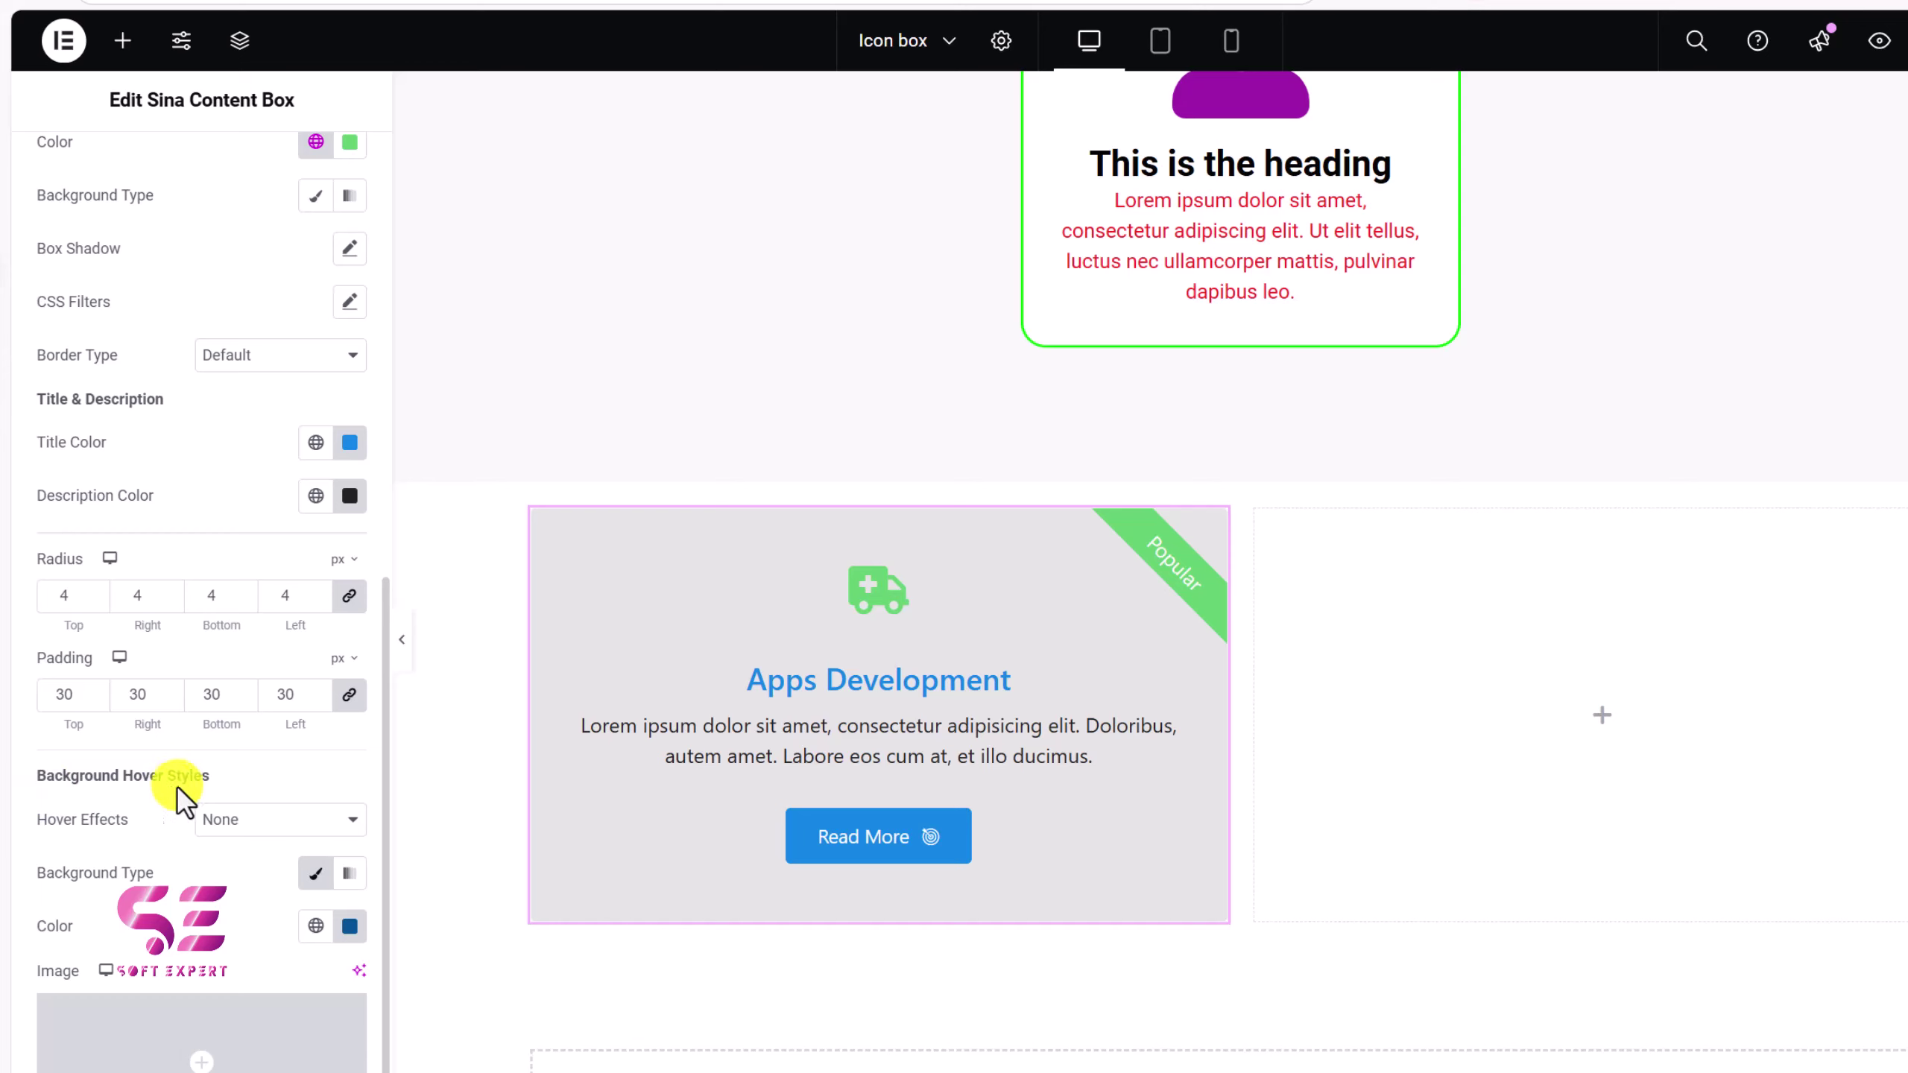
{"action": "left_click", "coordinate": [227, 822]}
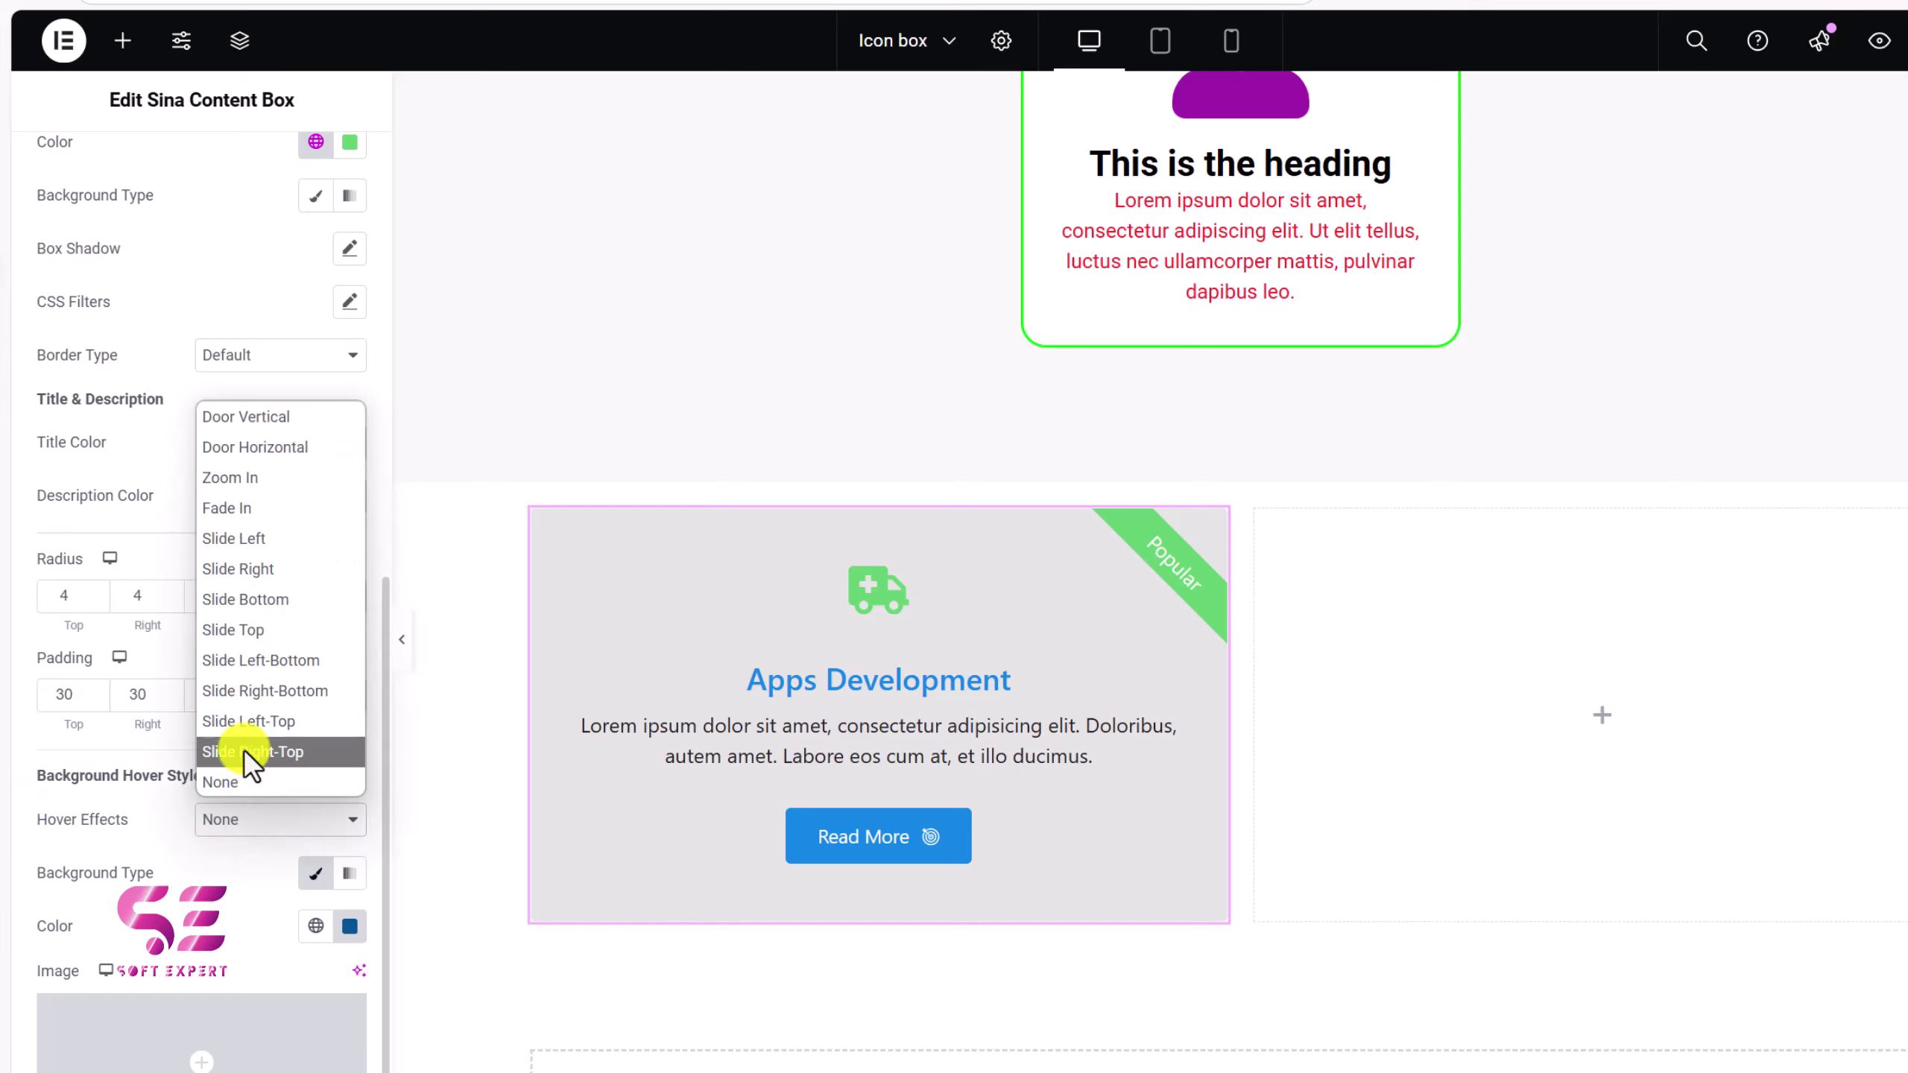
{"action": "left_click", "coordinate": [234, 630]}
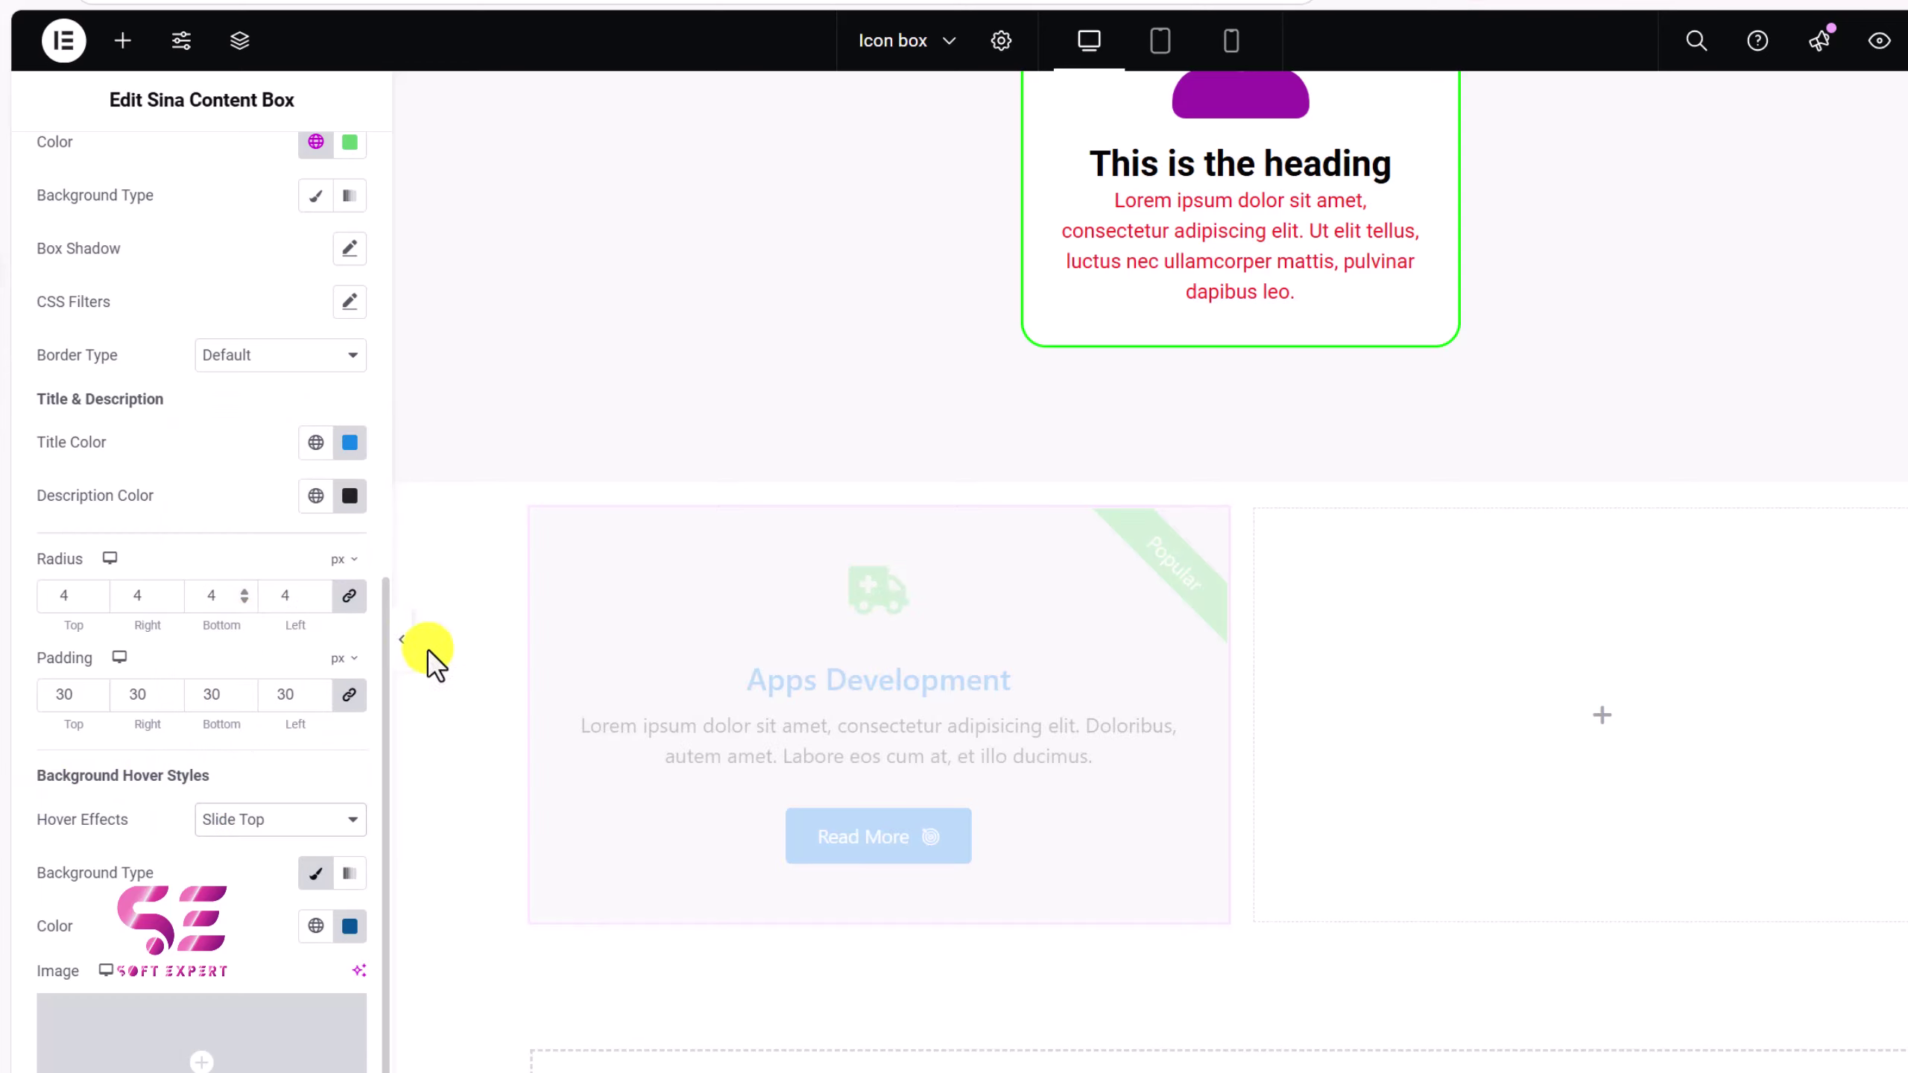
{"action": "mouse_move", "coordinate": [781, 682]}
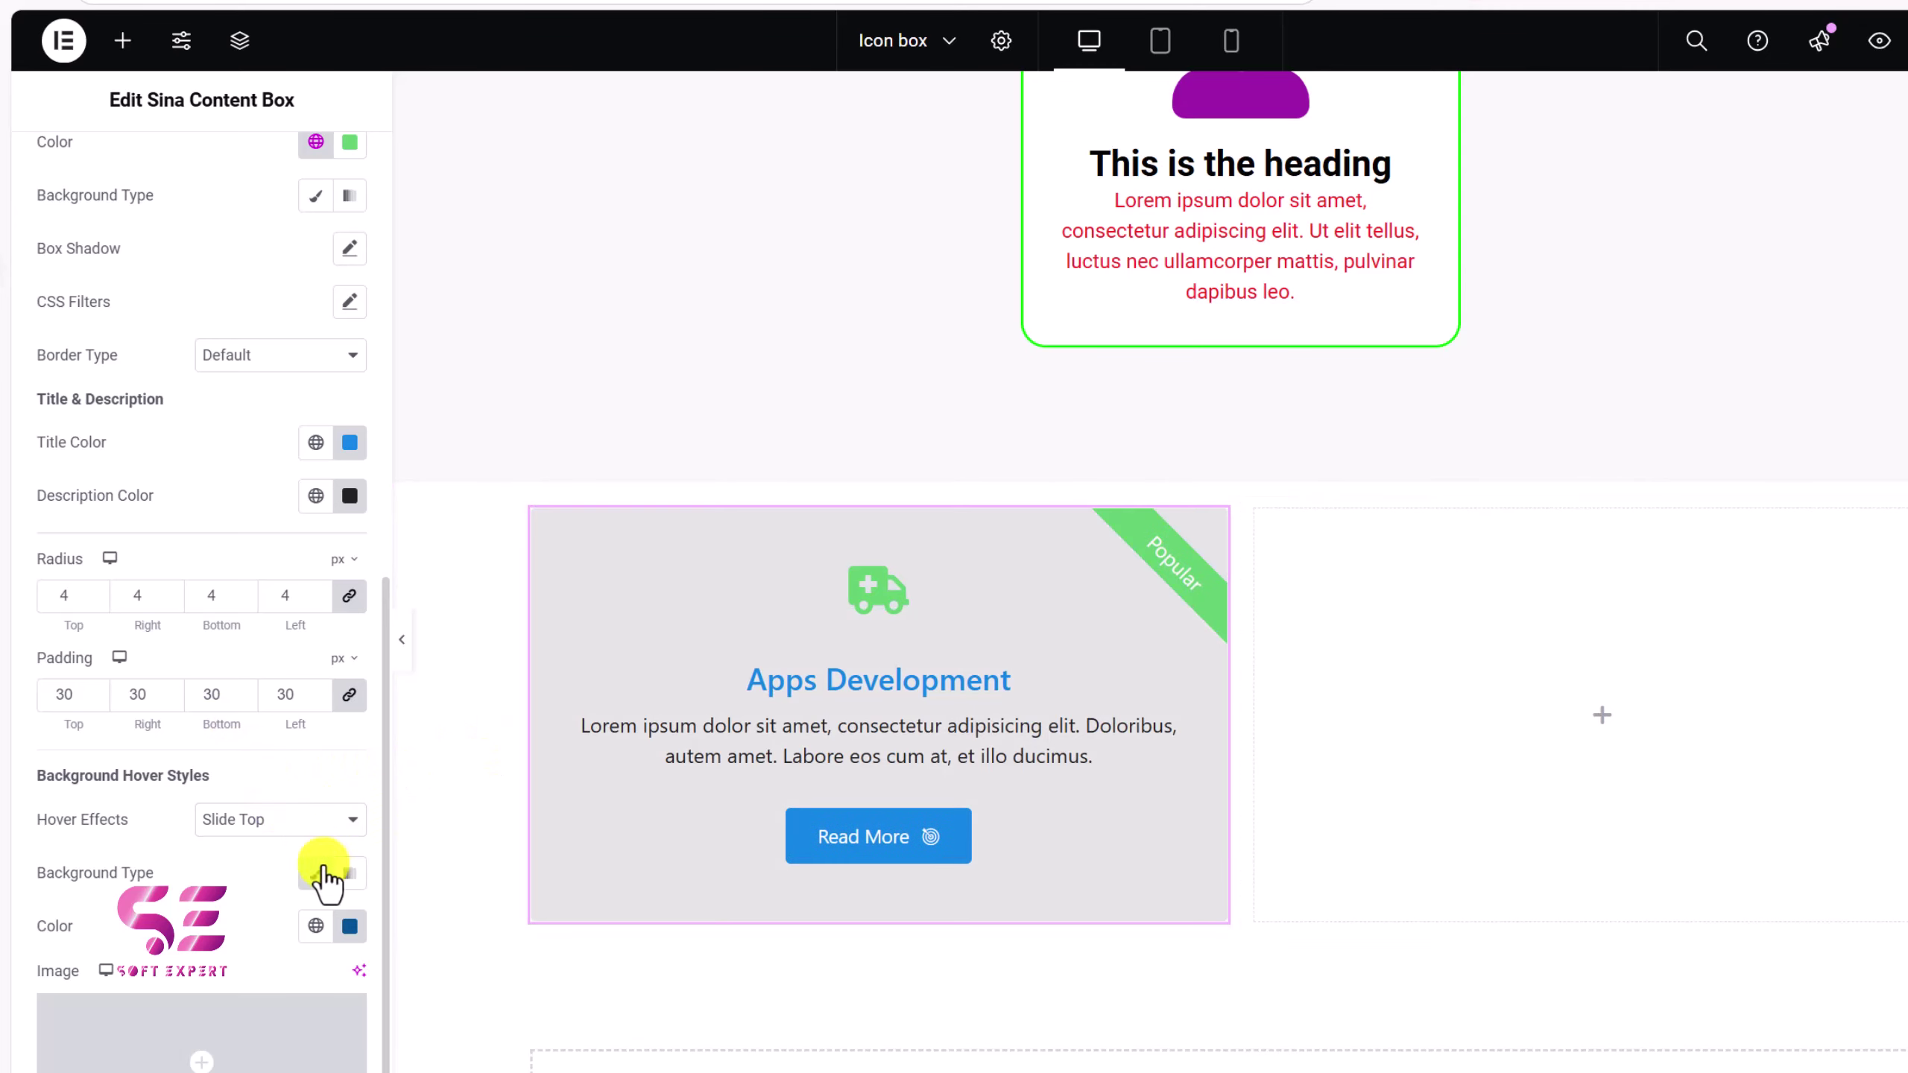
Set the Slide Top hover effect's background color to a bright blue
{"action": "left_click", "coordinate": [355, 932]}
{"action": "left_click", "coordinate": [434, 682]}
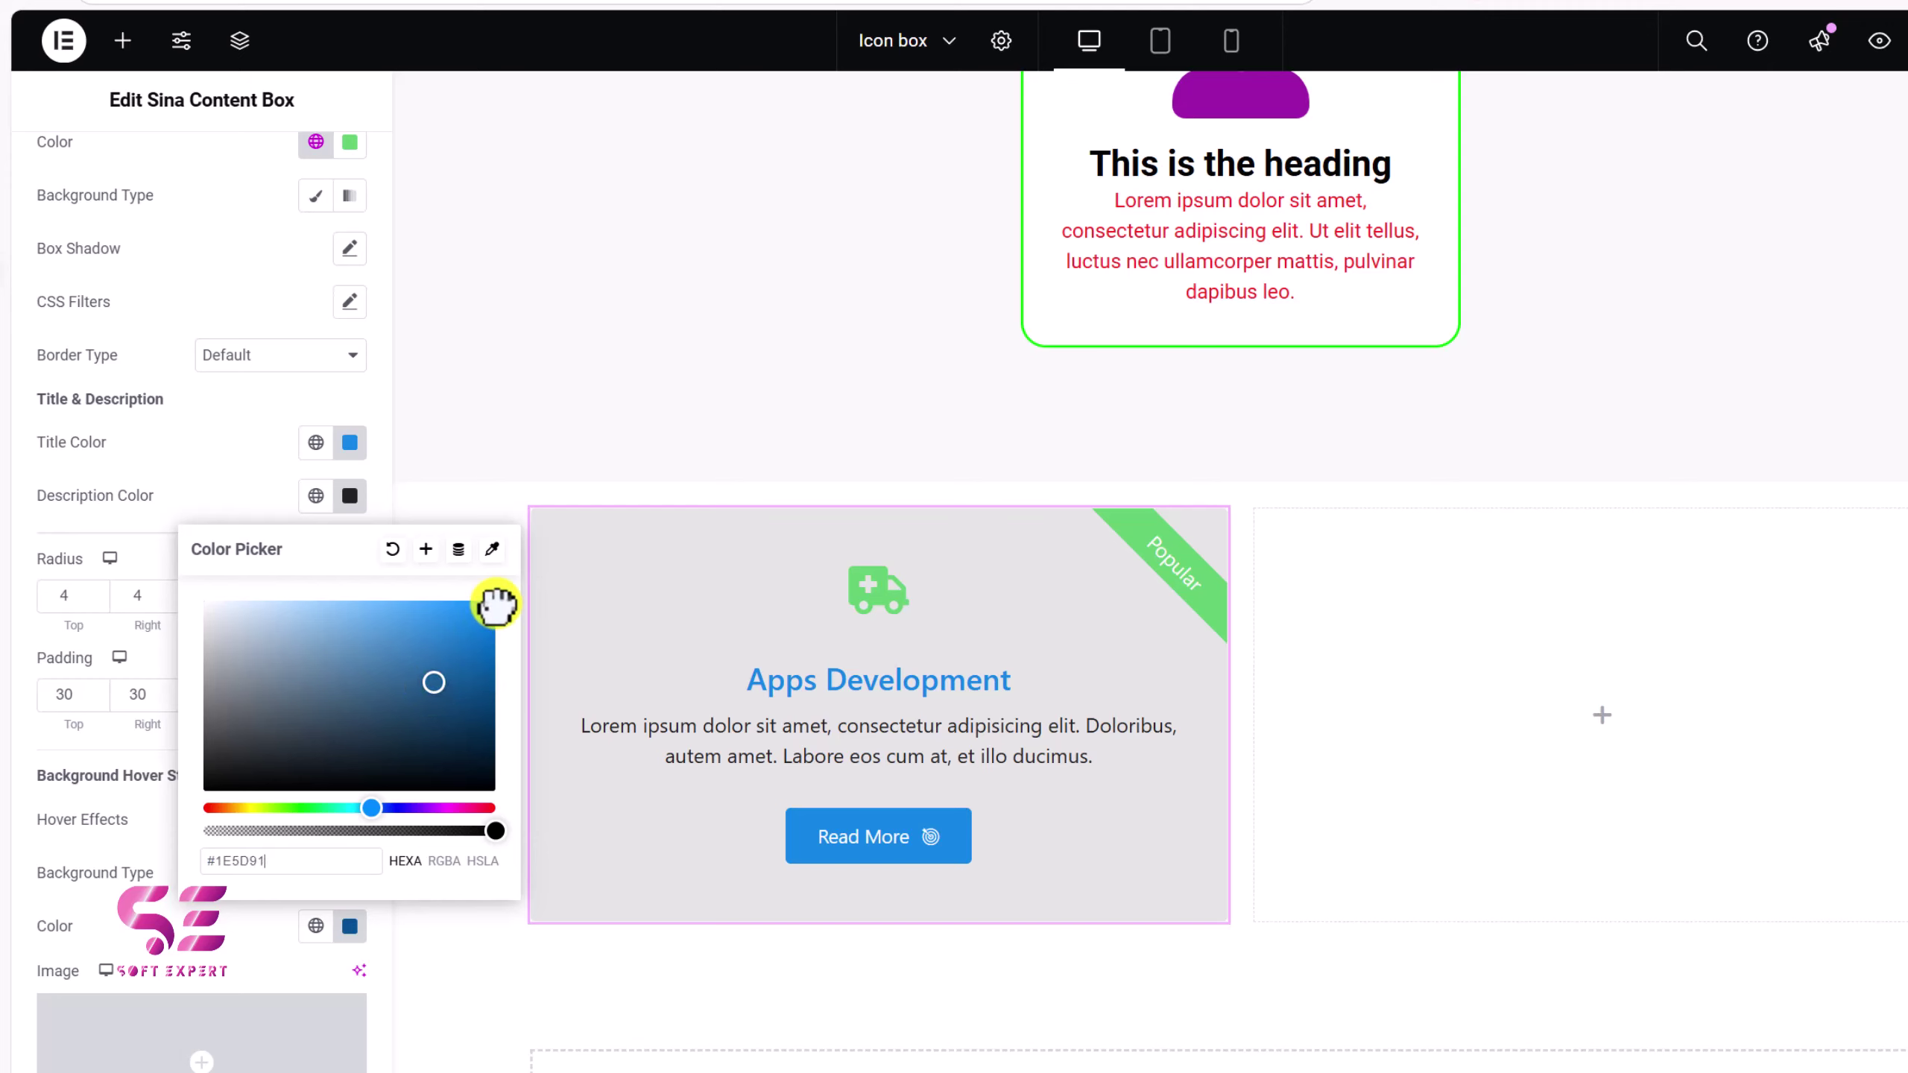
{"action": "left_click", "coordinate": [275, 935]}
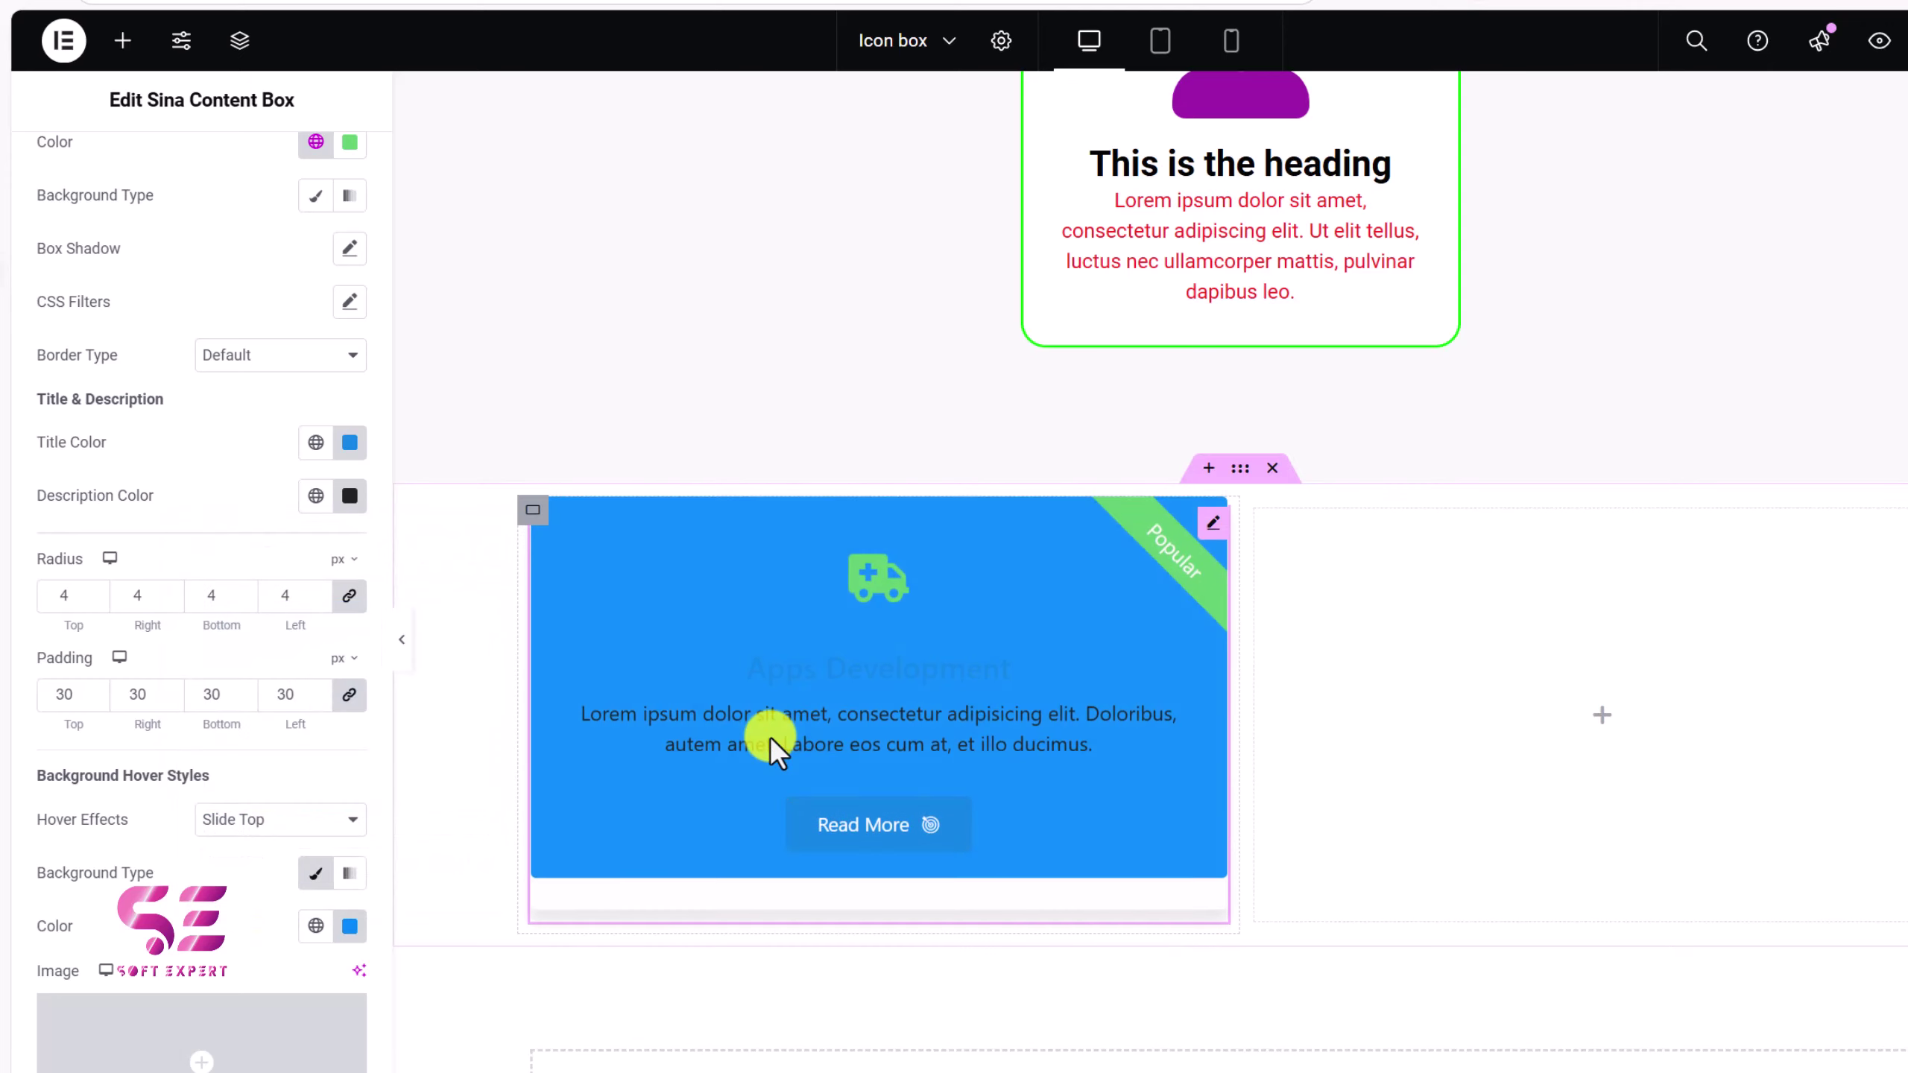
Change the hover effect's background to a gradient with light pink as the second color
{"action": "left_click", "coordinate": [350, 876]}
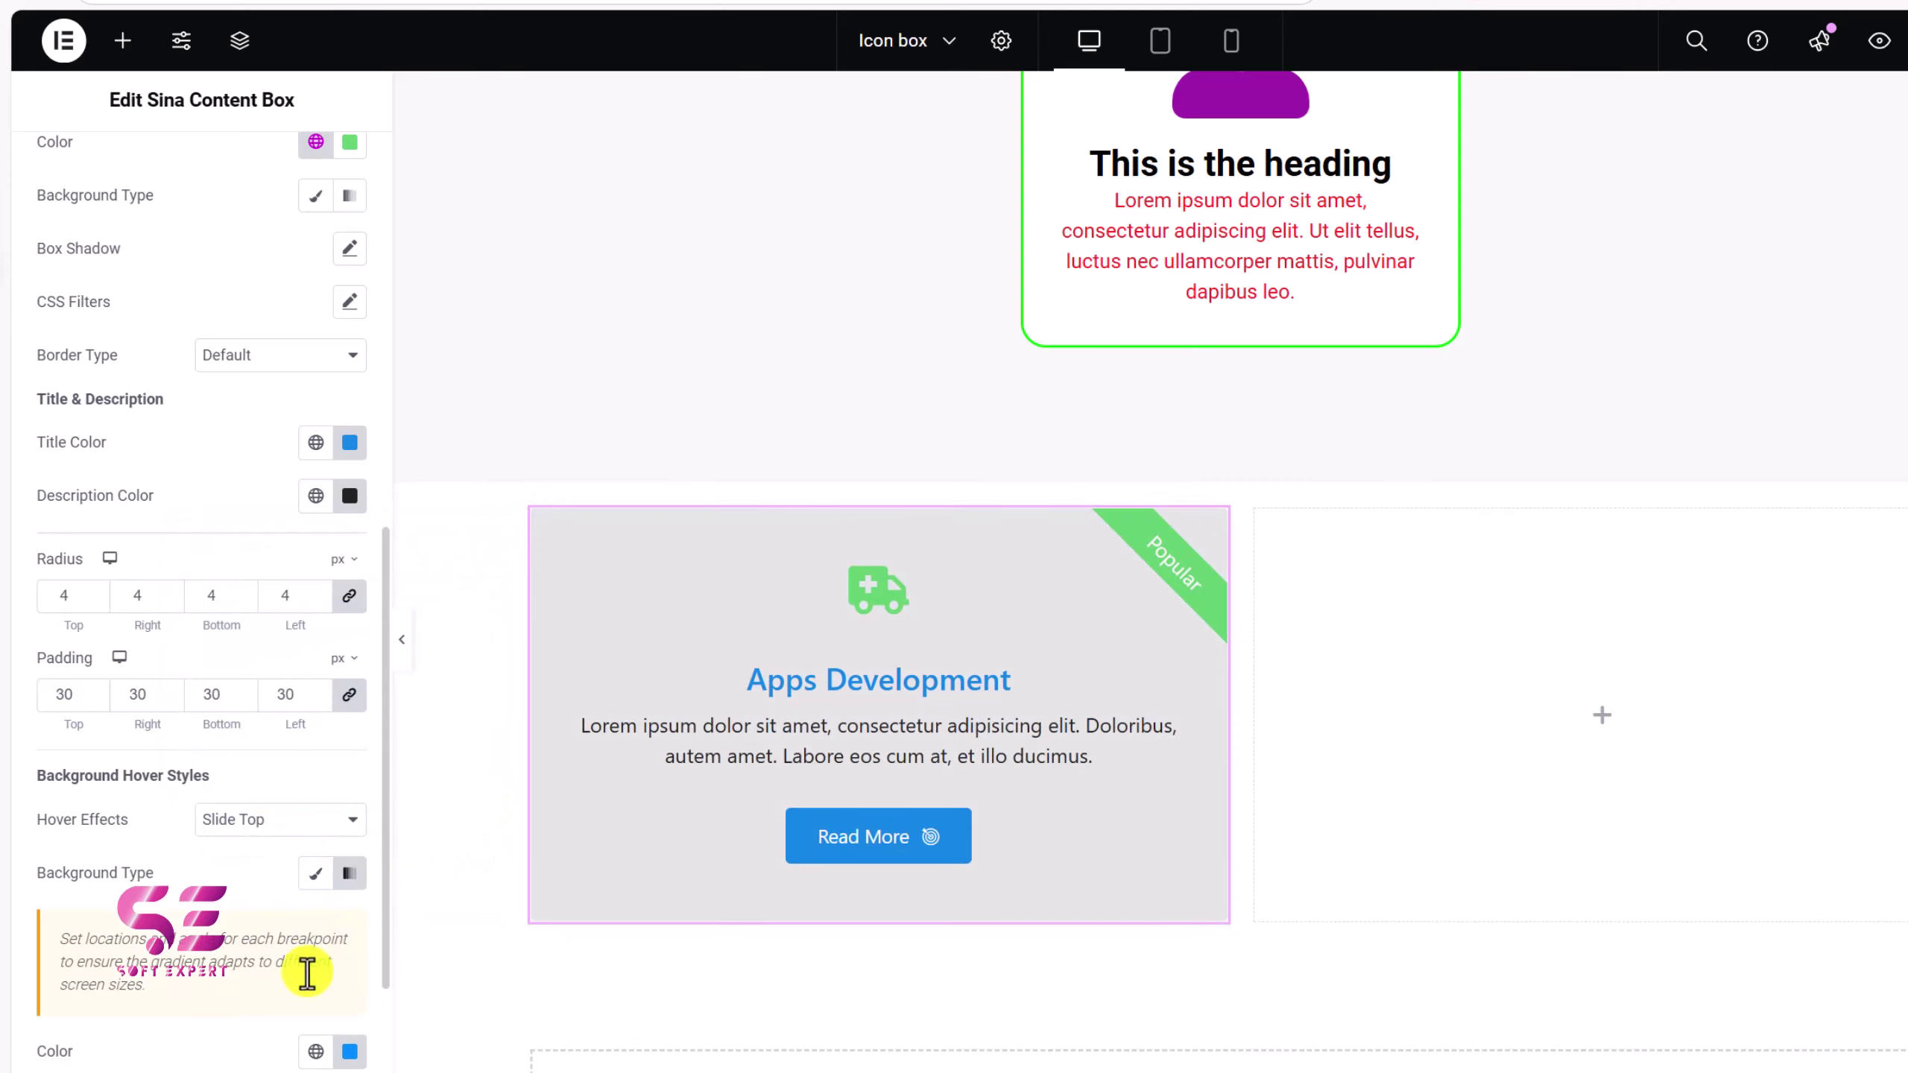
{"action": "scroll", "coordinate": [353, 846], "scroll_direction": "down", "scroll_amount": 5}
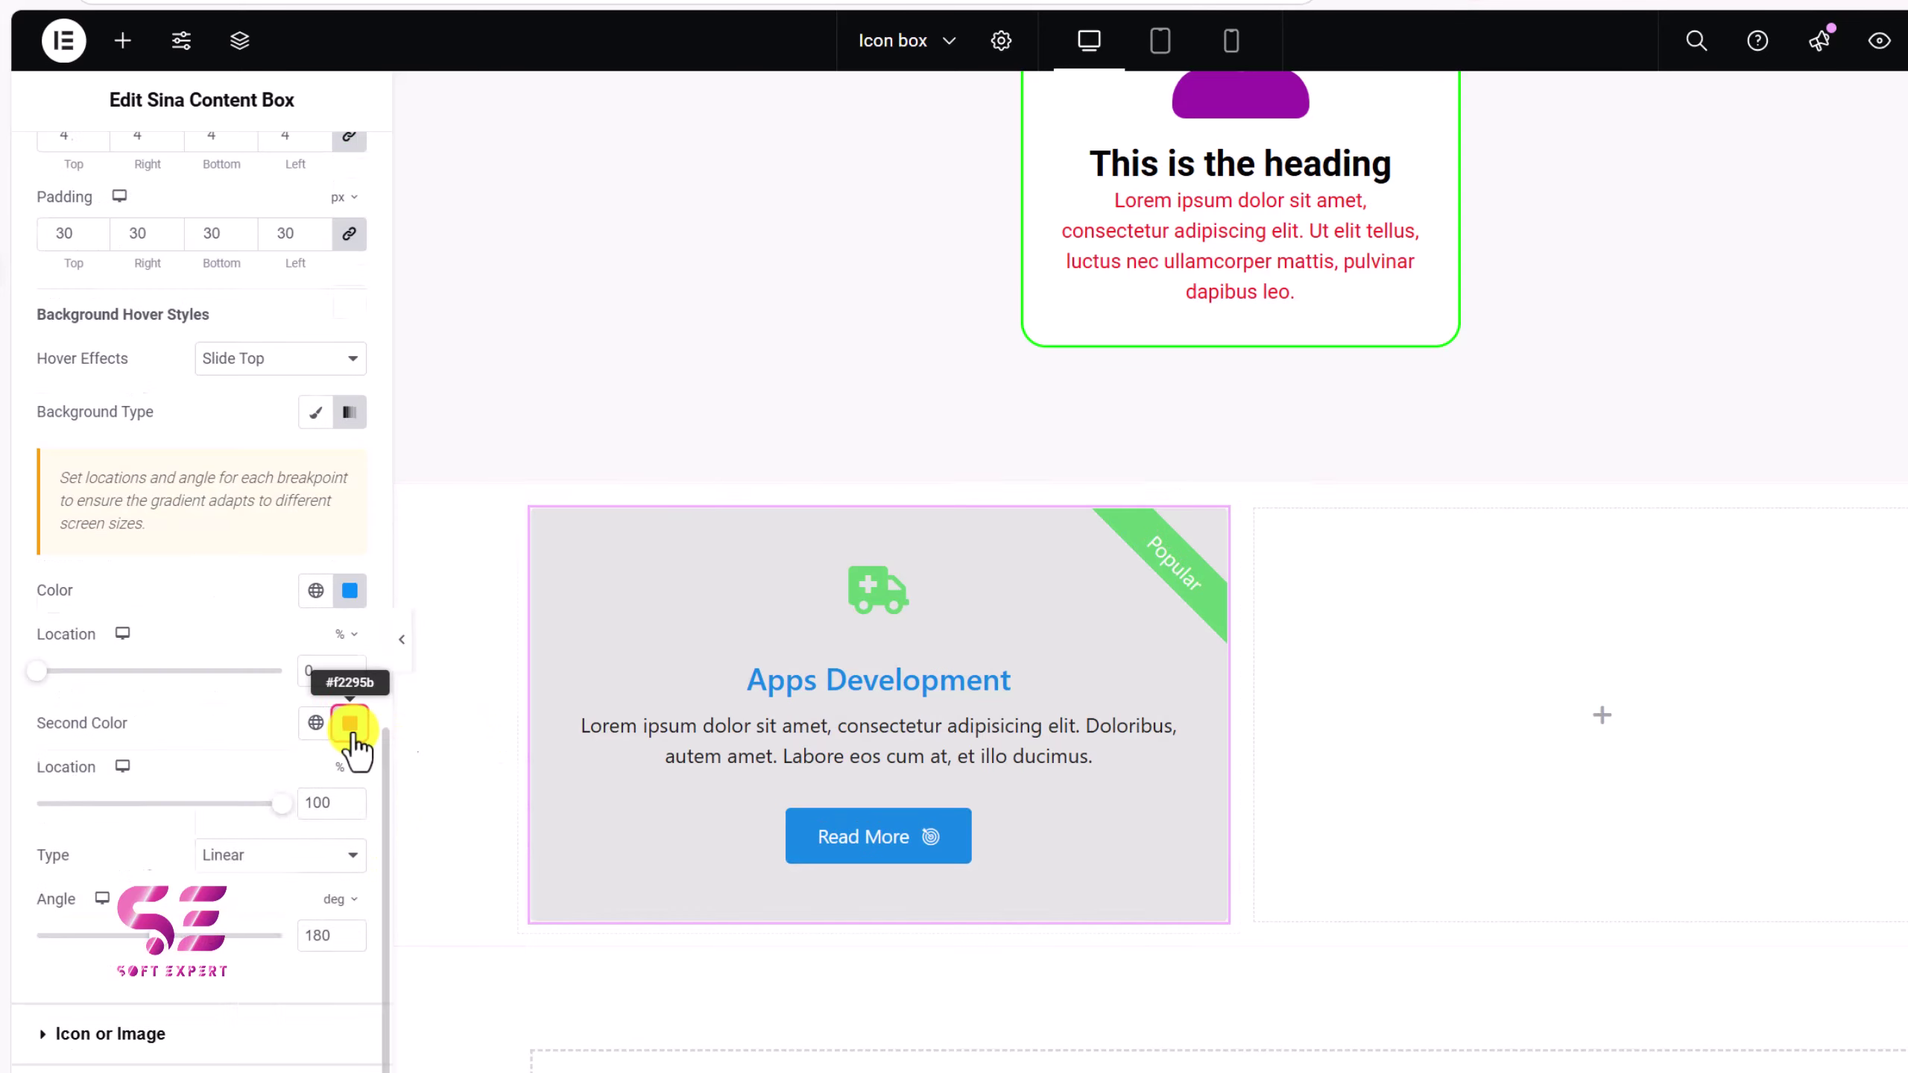
{"action": "left_click", "coordinate": [349, 723]}
{"action": "left_click_drag", "start_coordinate": [332, 852], "coordinate": [248, 771]}
{"action": "left_click", "coordinate": [234, 740]}
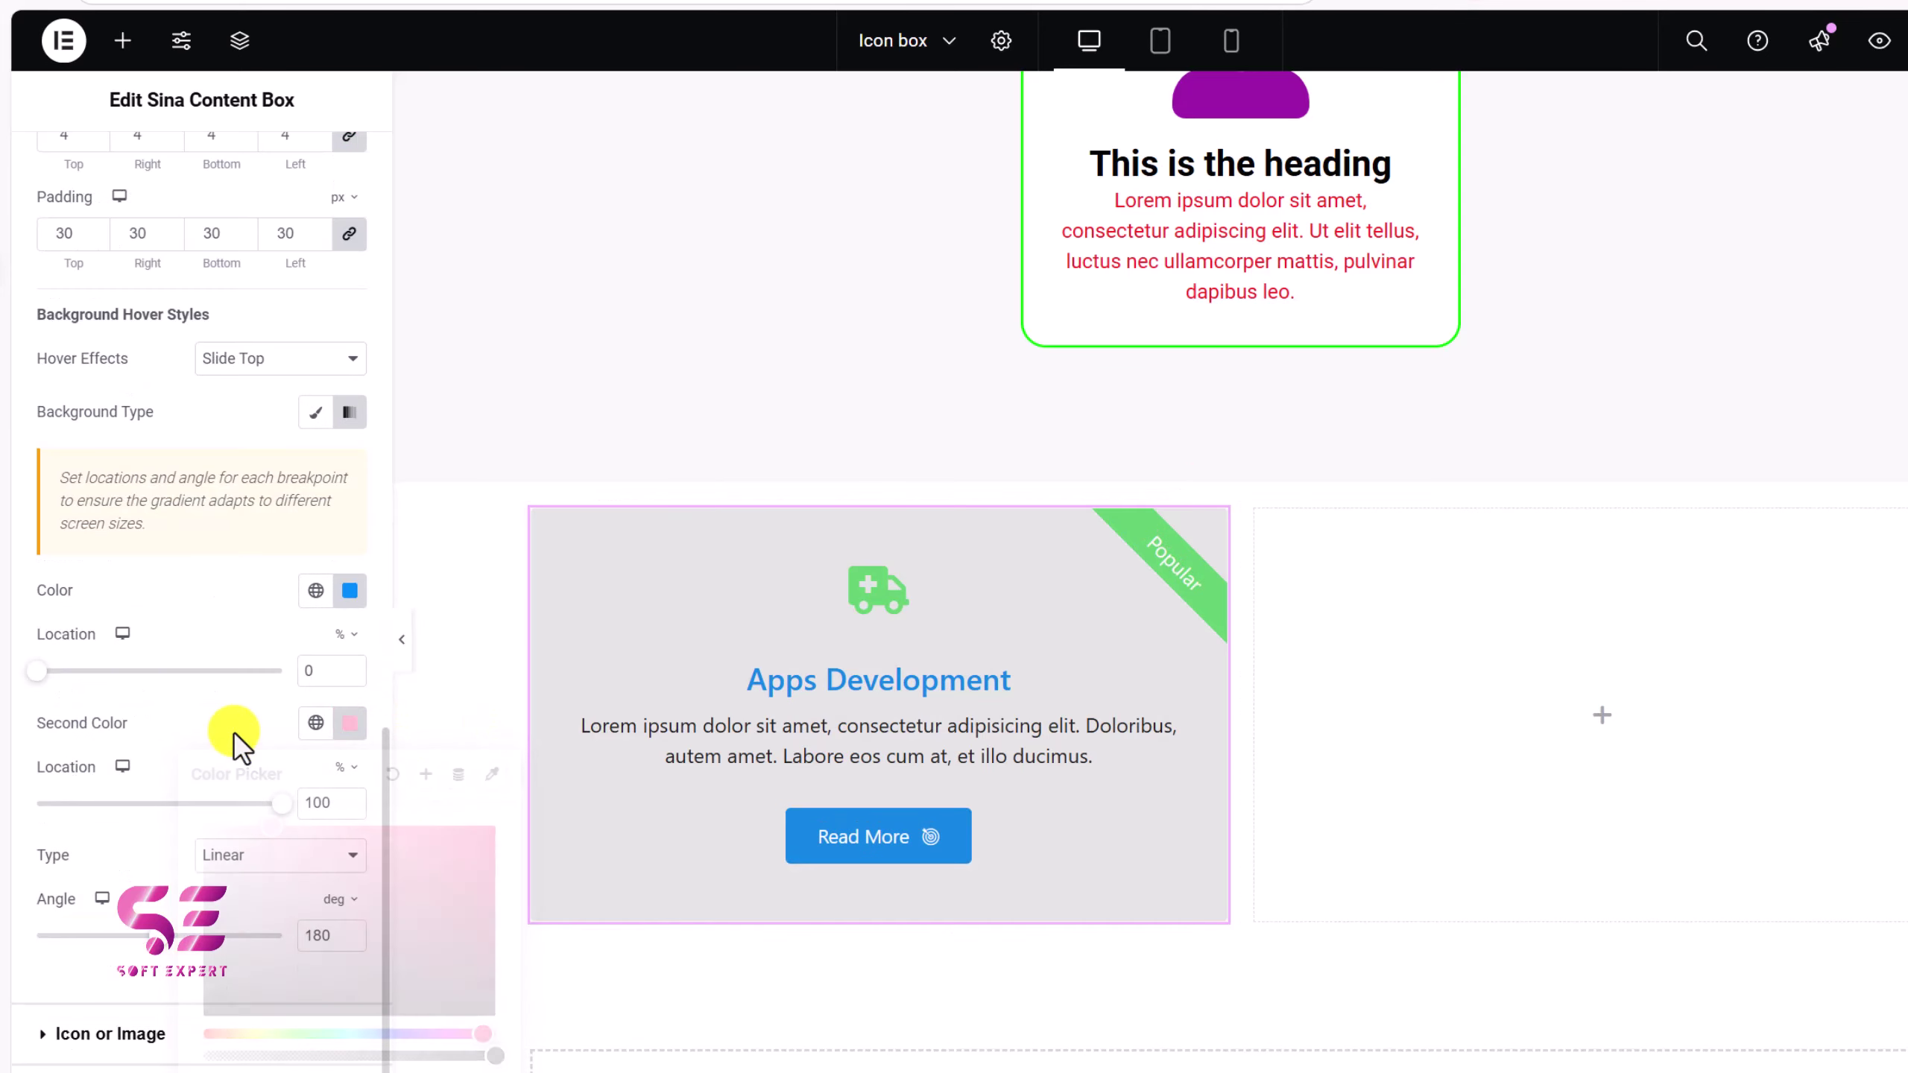
Look through the gradient, Icon or Image and Content style settings of the content box
{"action": "scroll", "coordinate": [275, 902], "scroll_direction": "down", "scroll_amount": 1}
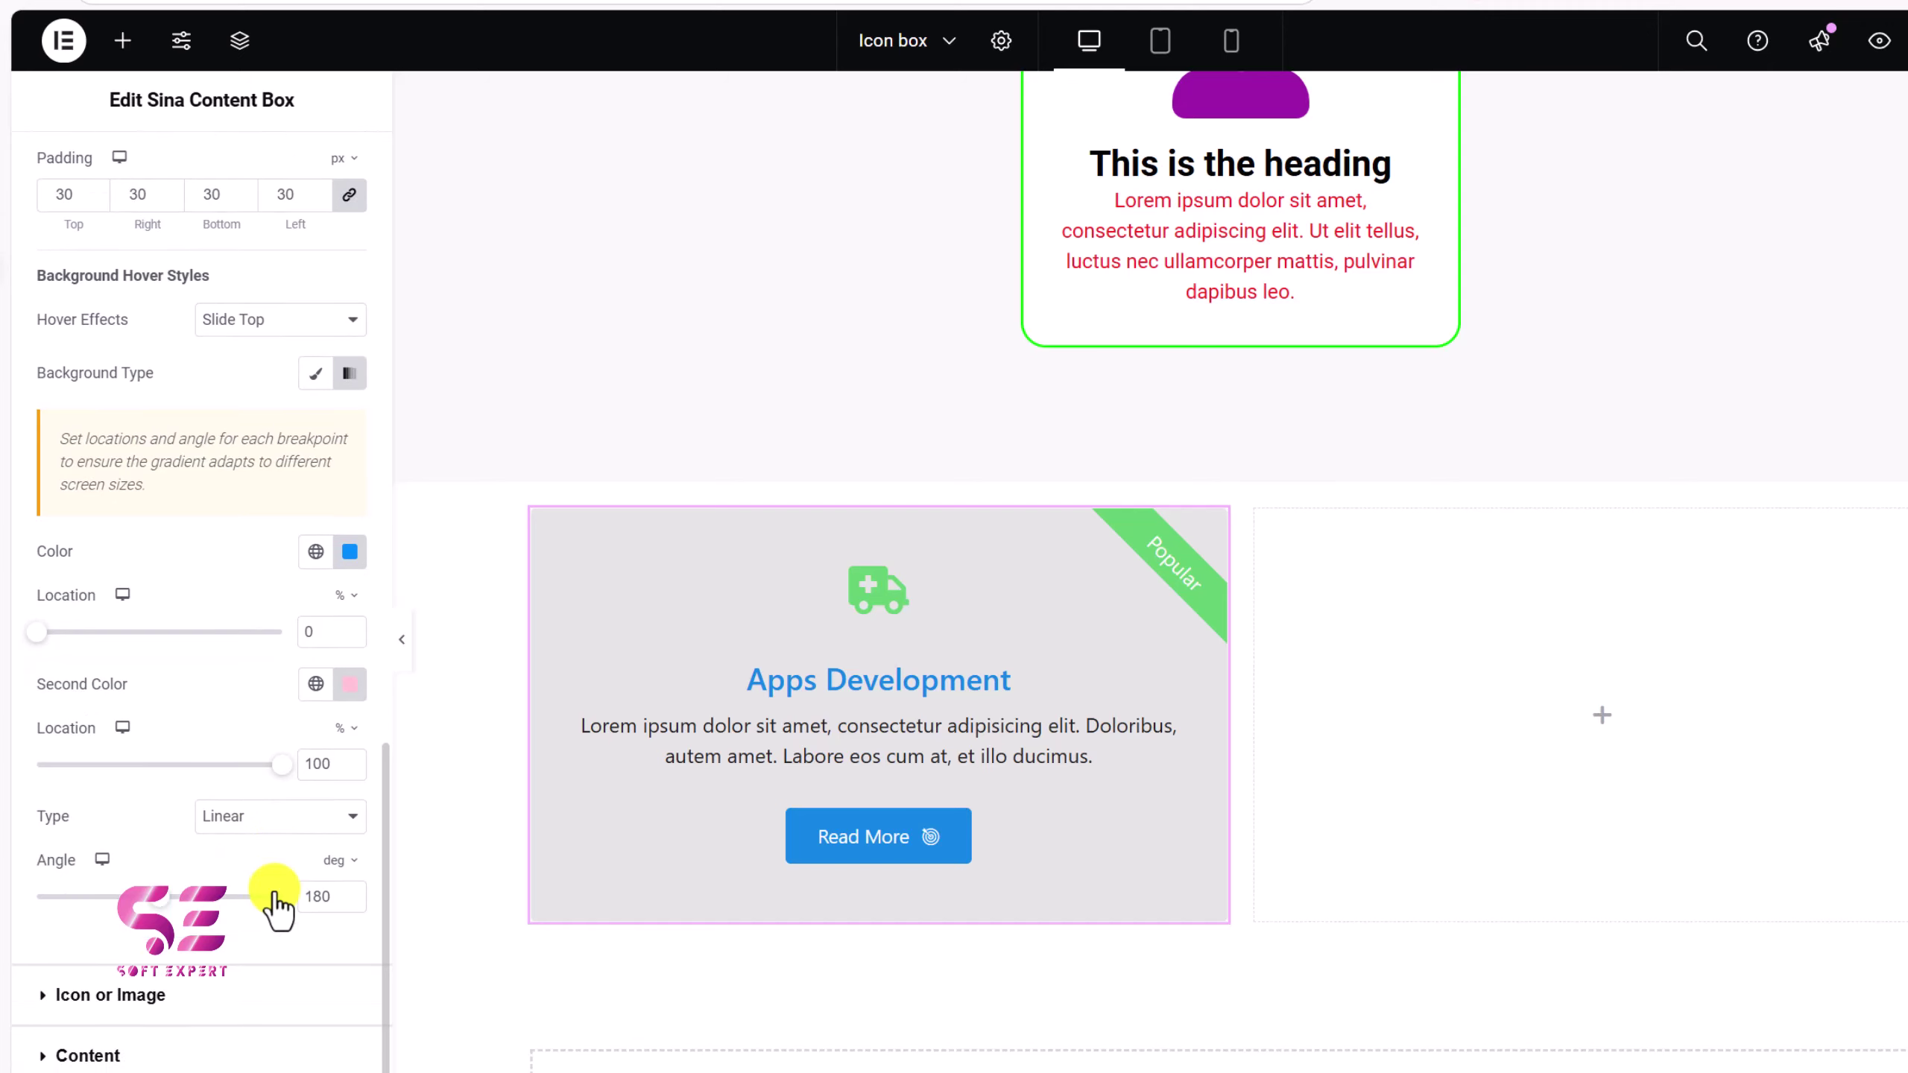
{"action": "left_click", "coordinate": [154, 996]}
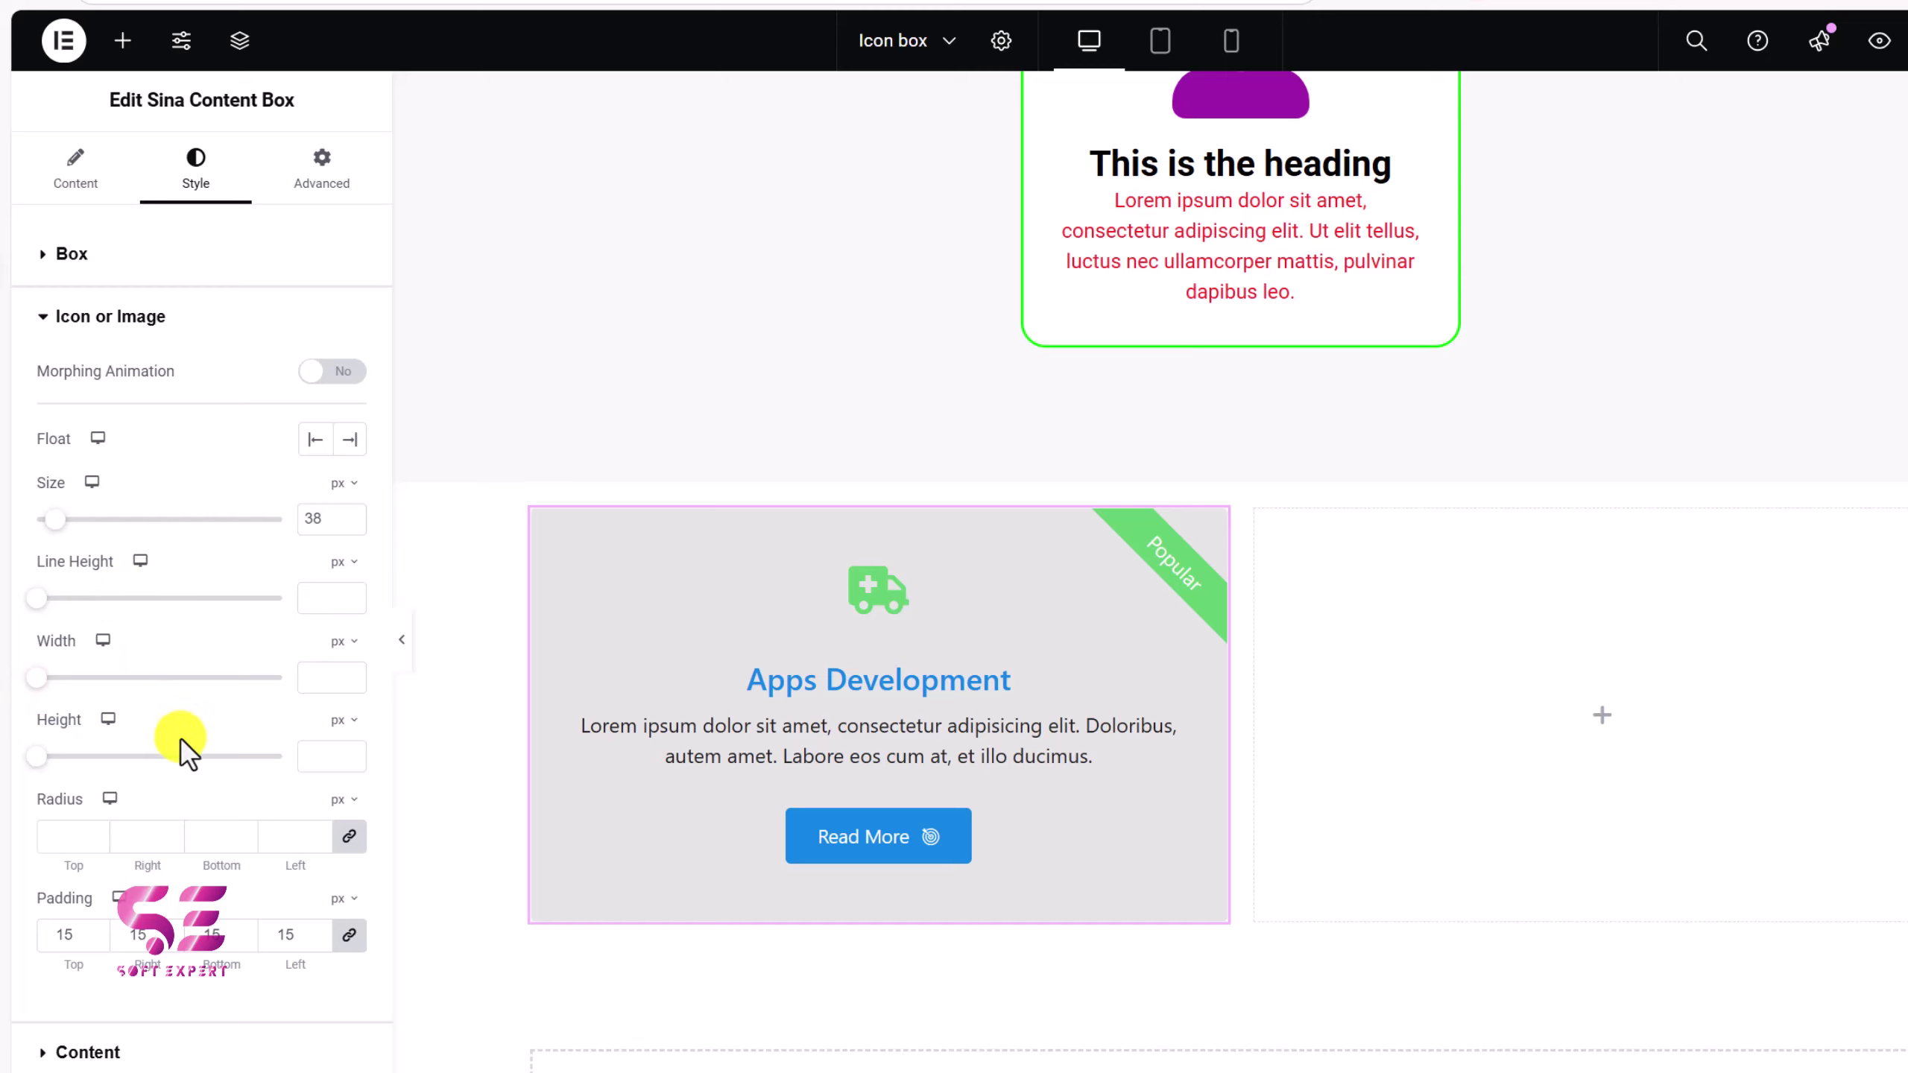
{"action": "left_click", "coordinate": [112, 1052]}
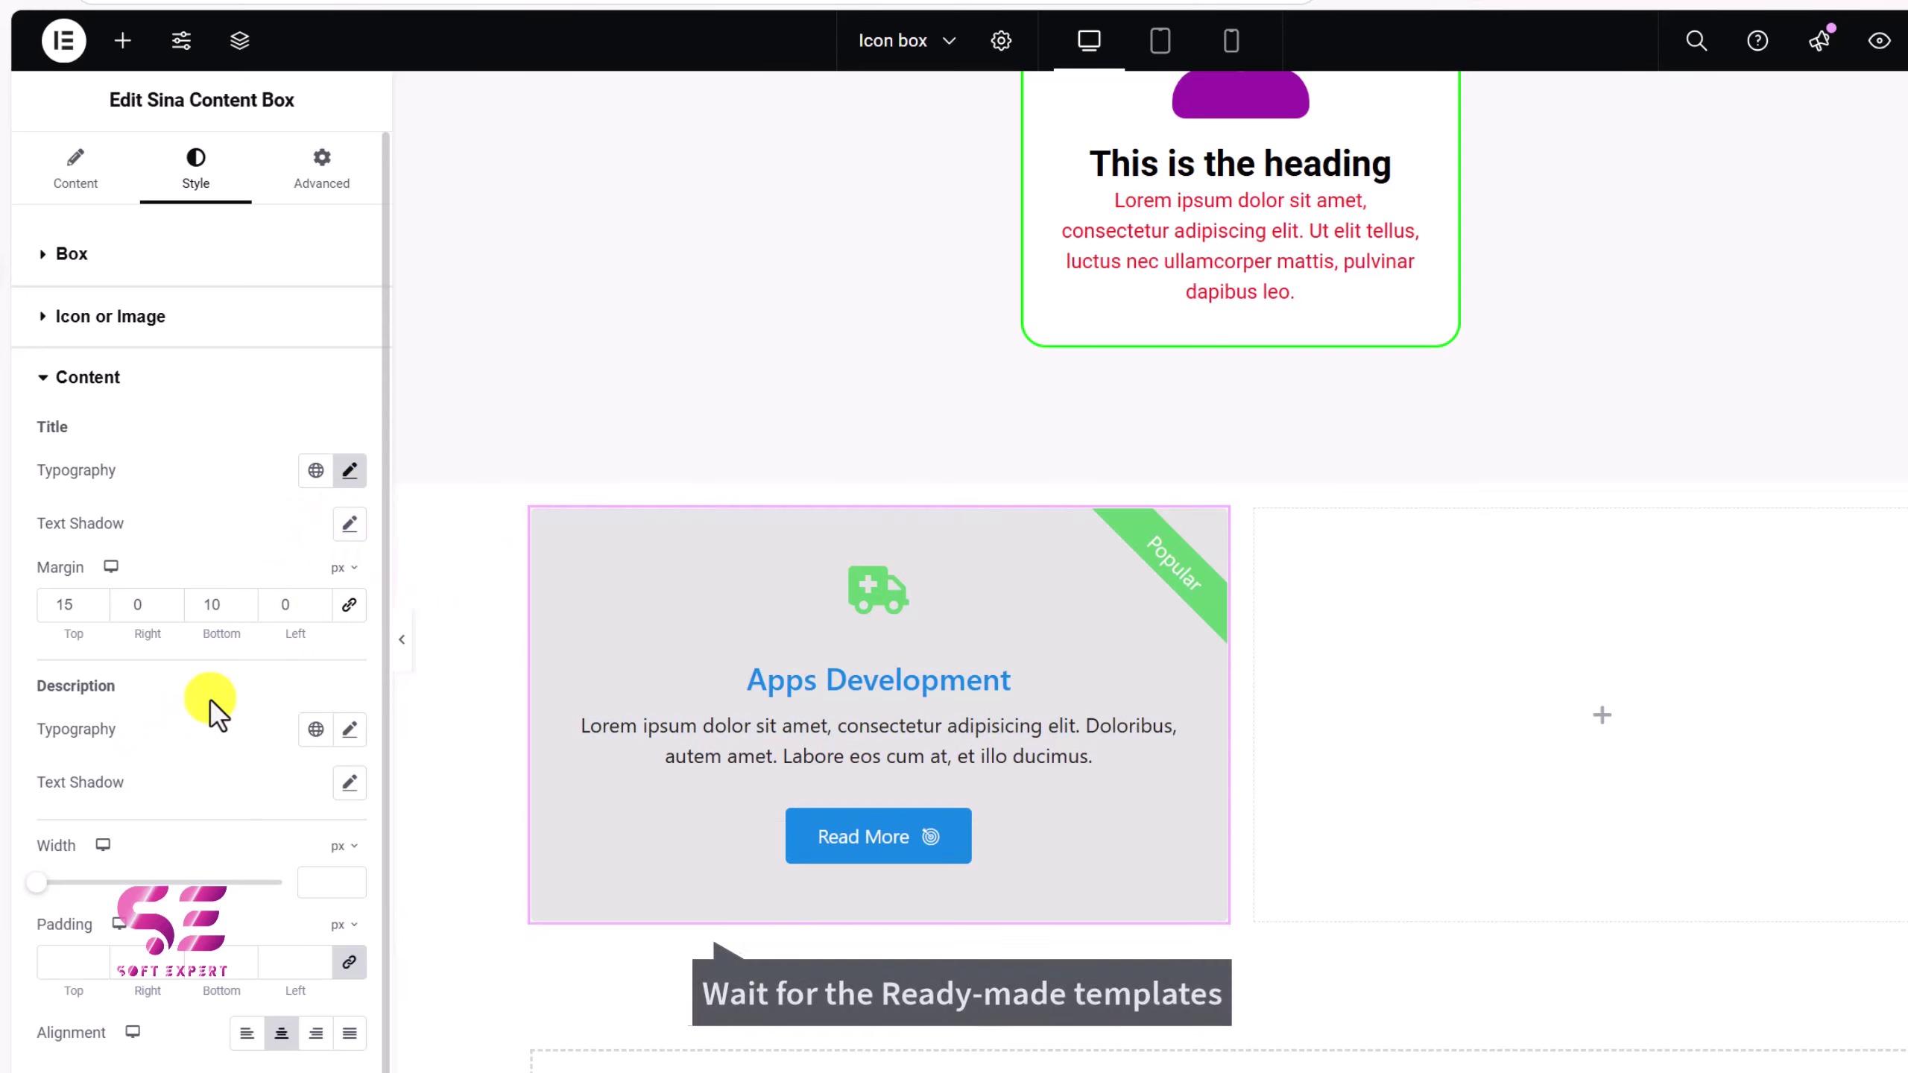
{"action": "scroll", "coordinate": [201, 930], "scroll_direction": "down", "scroll_amount": 1}
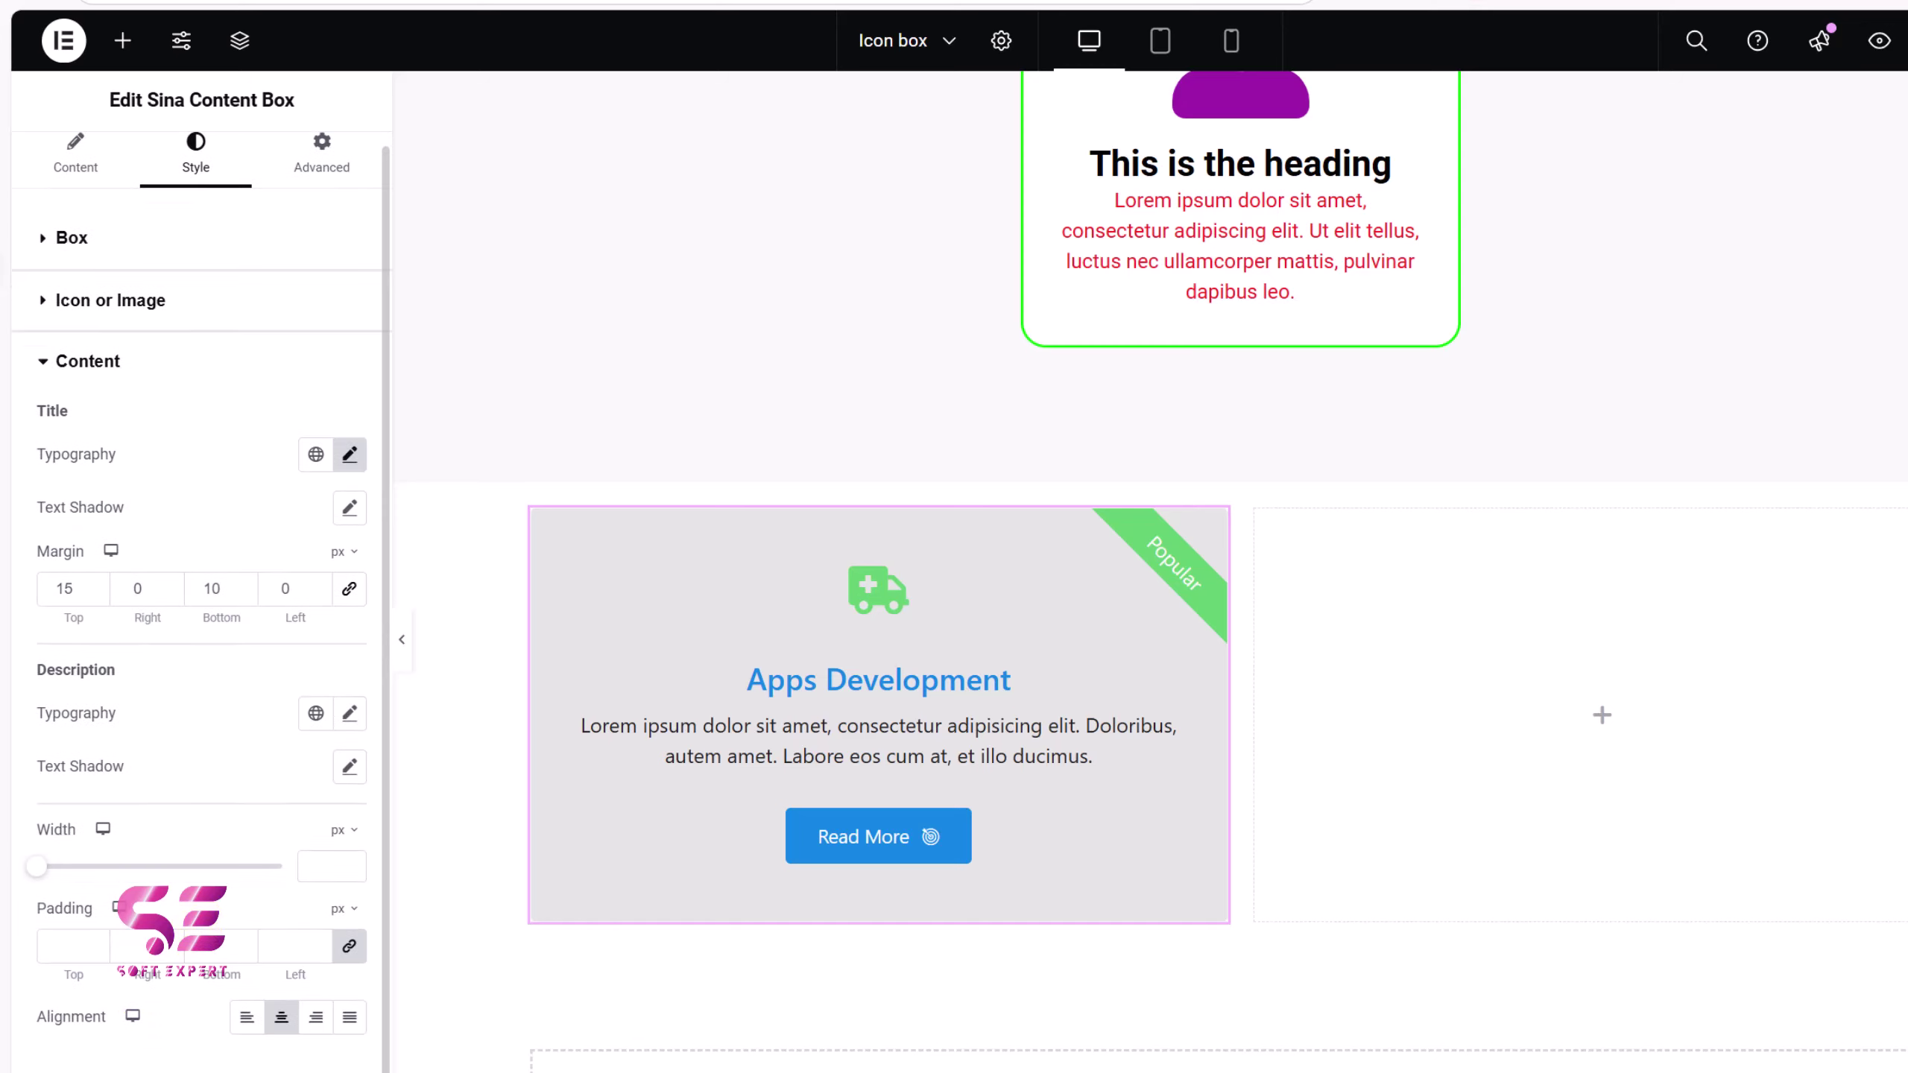
Set the background color of the content box's ribbon to dark grey
{"action": "left_click", "coordinate": [171, 1071]}
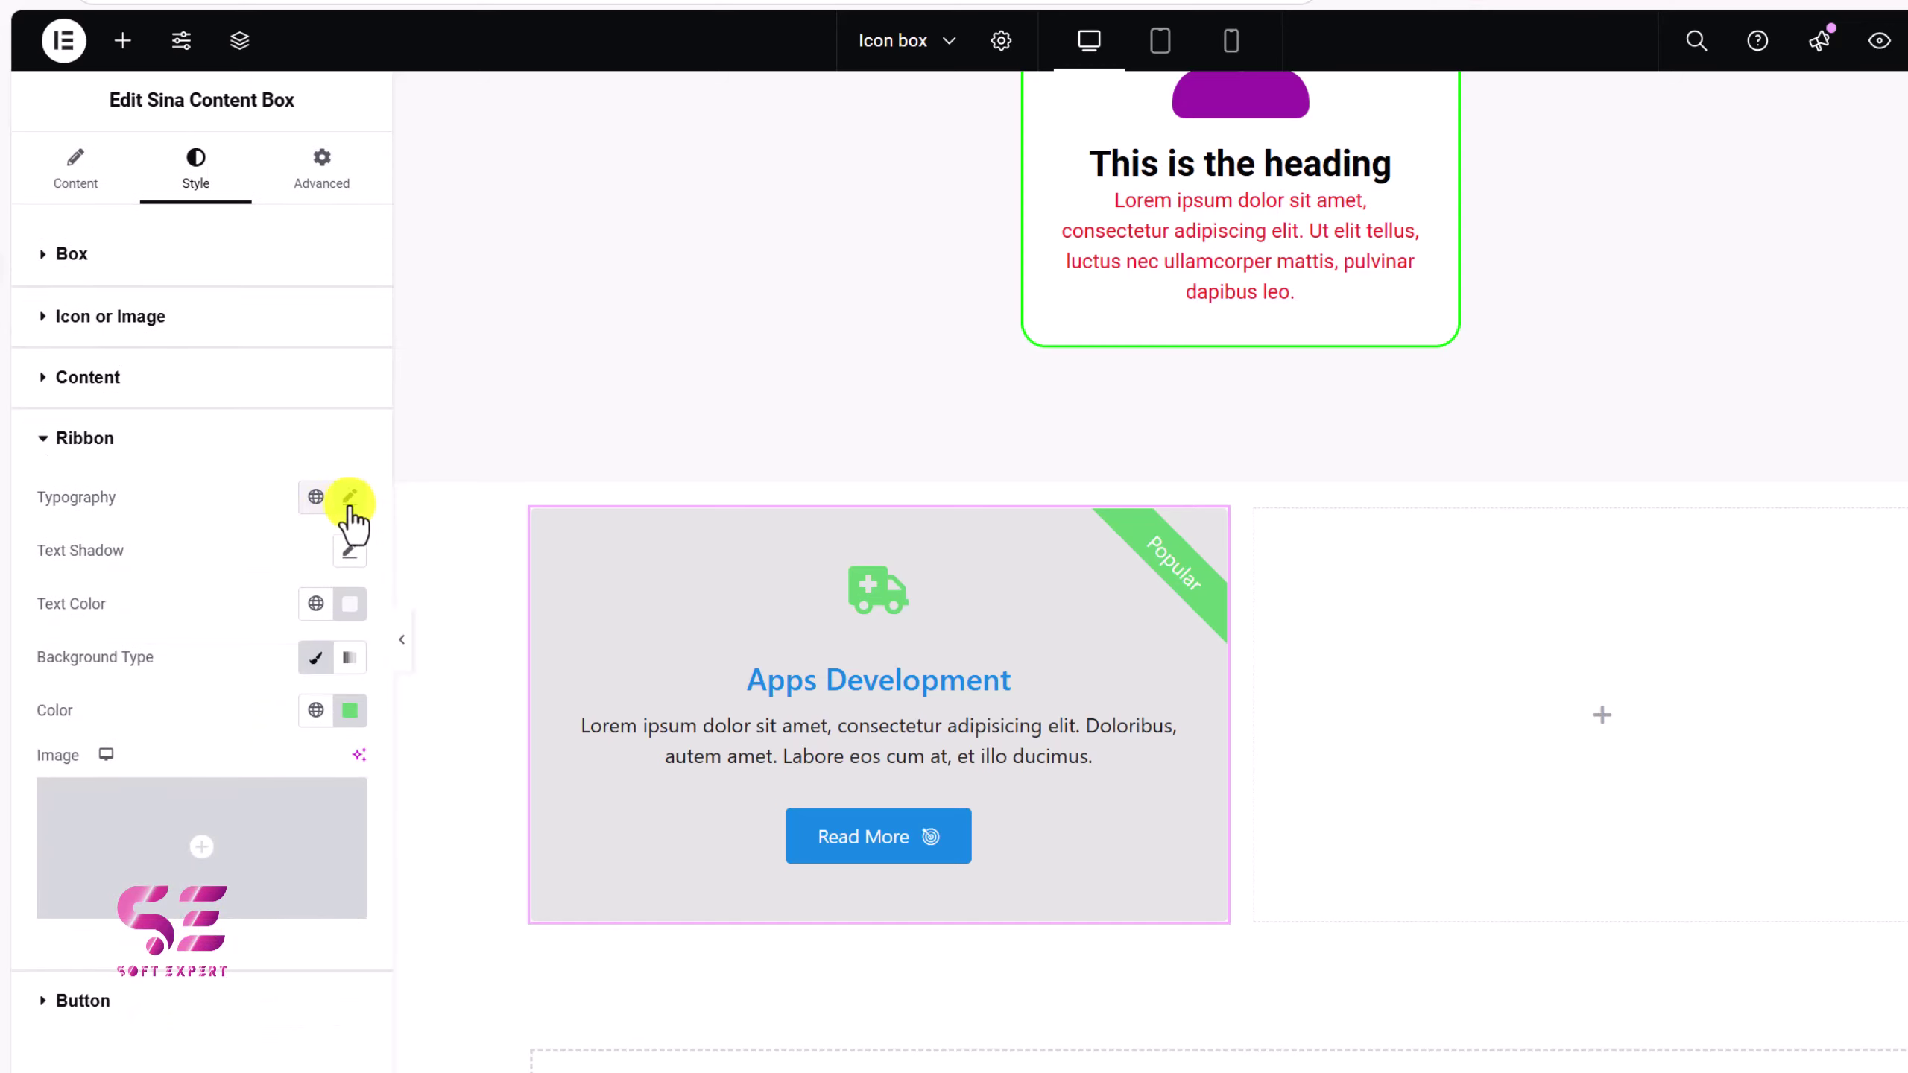
{"action": "left_click", "coordinate": [350, 710]}
{"action": "left_click_drag", "start_coordinate": [206, 959], "coordinate": [185, 965]}
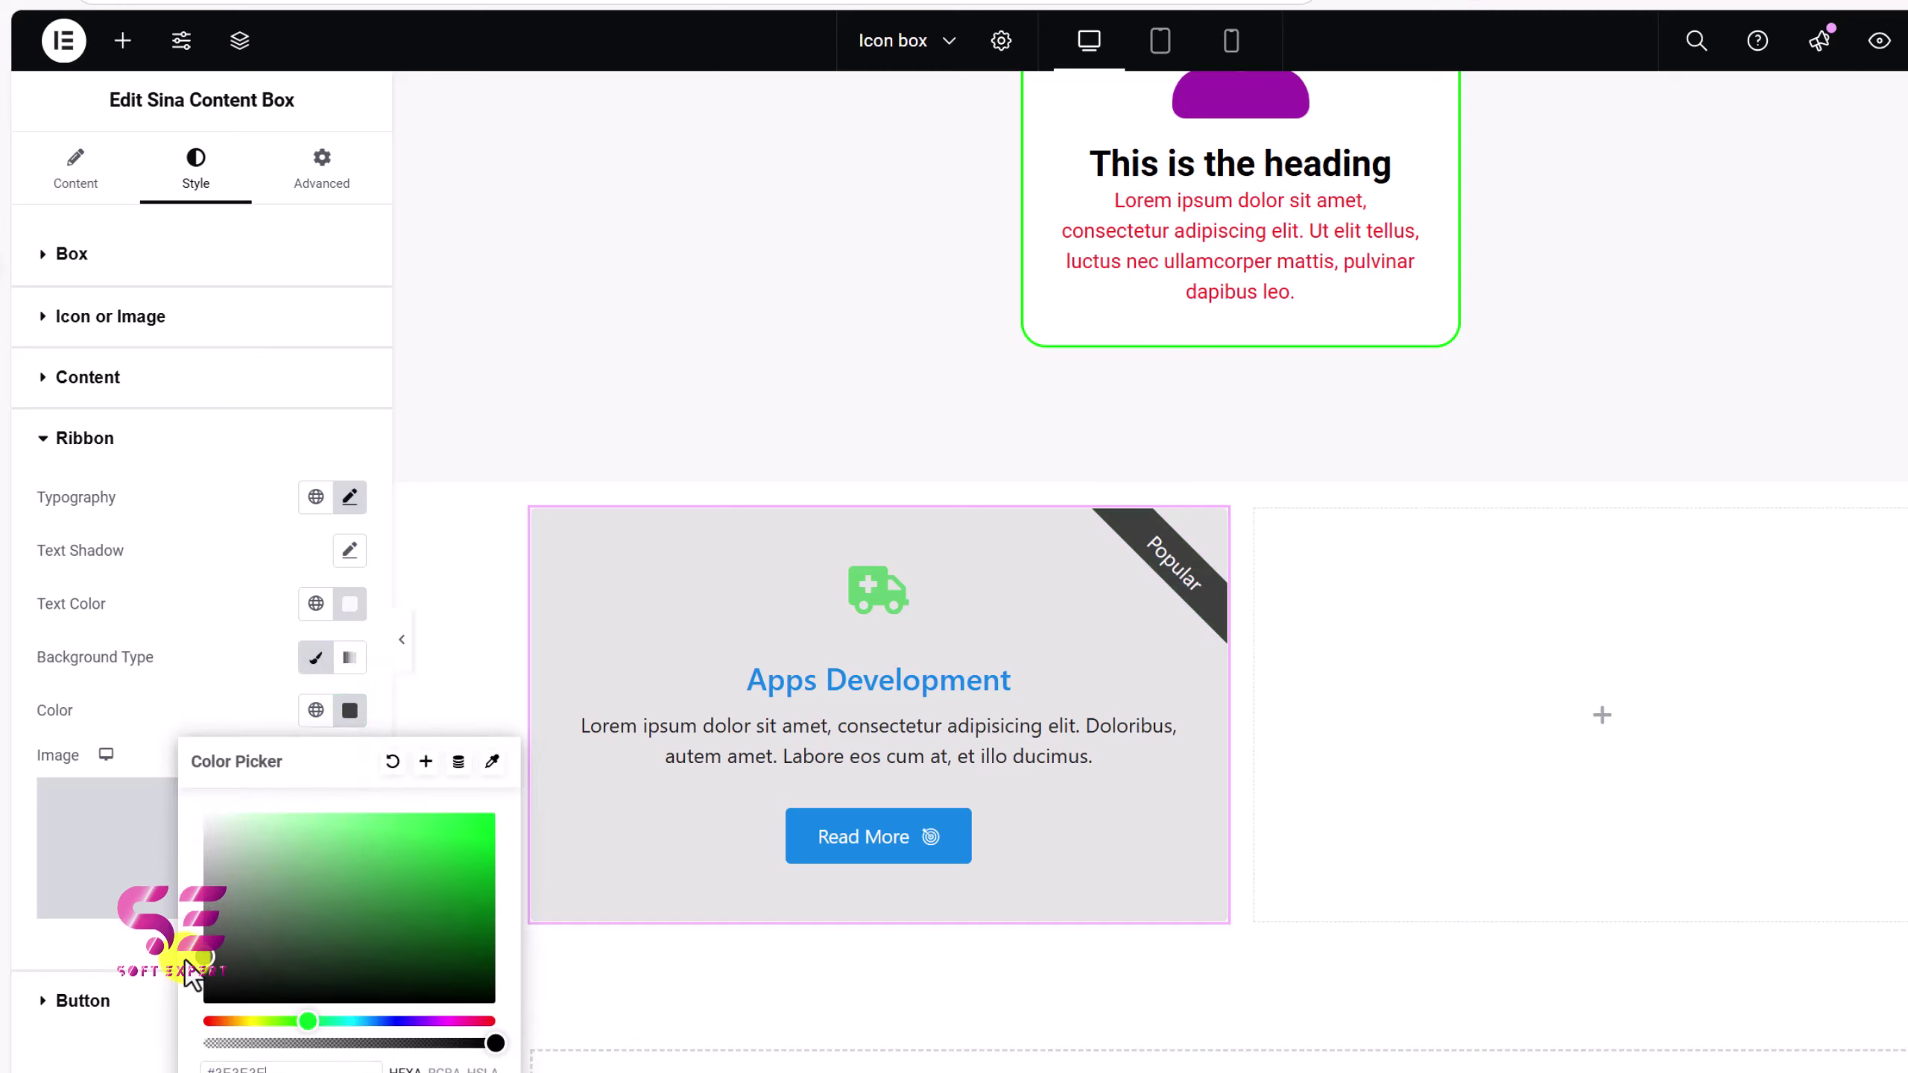
{"action": "left_click", "coordinate": [186, 627]}
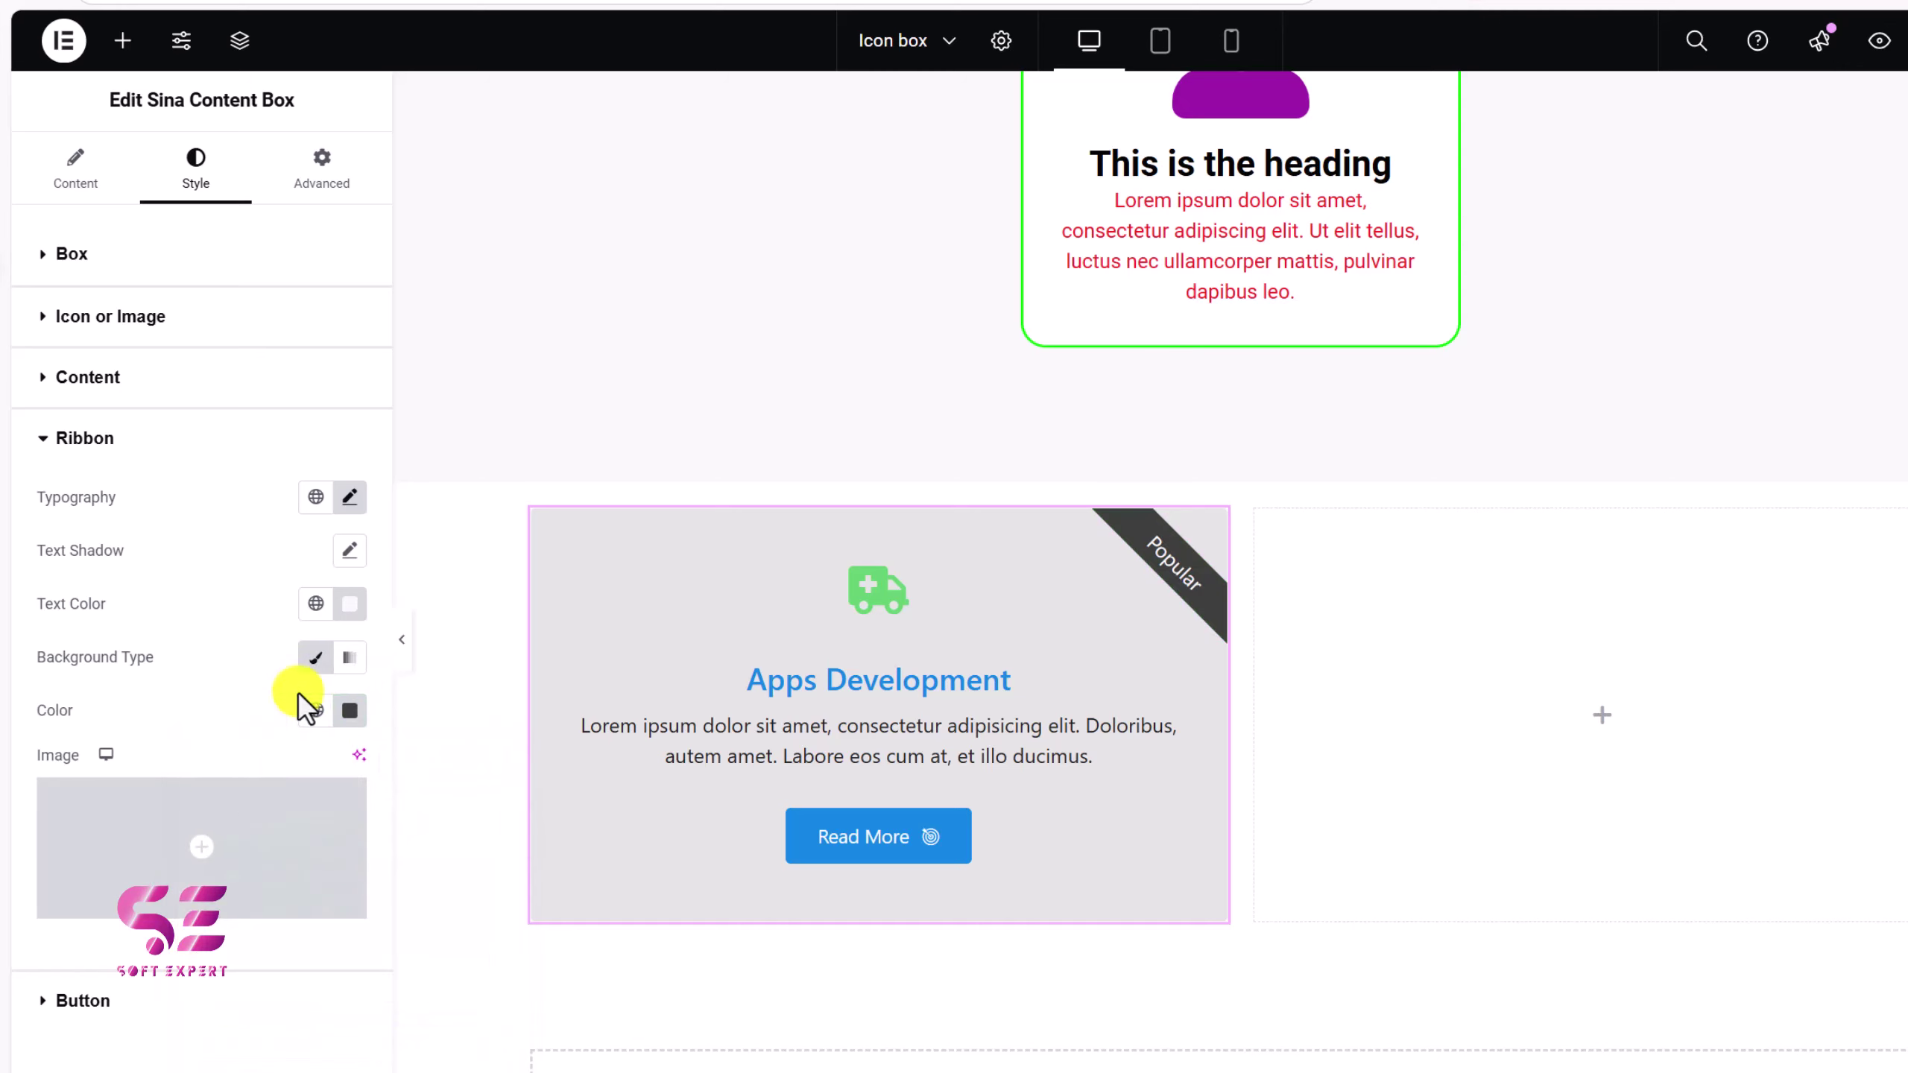
Set the Read More button's normal background to the global Secondary color
{"action": "left_click", "coordinate": [120, 1003]}
{"action": "scroll", "coordinate": [191, 673], "scroll_direction": "down", "scroll_amount": 3}
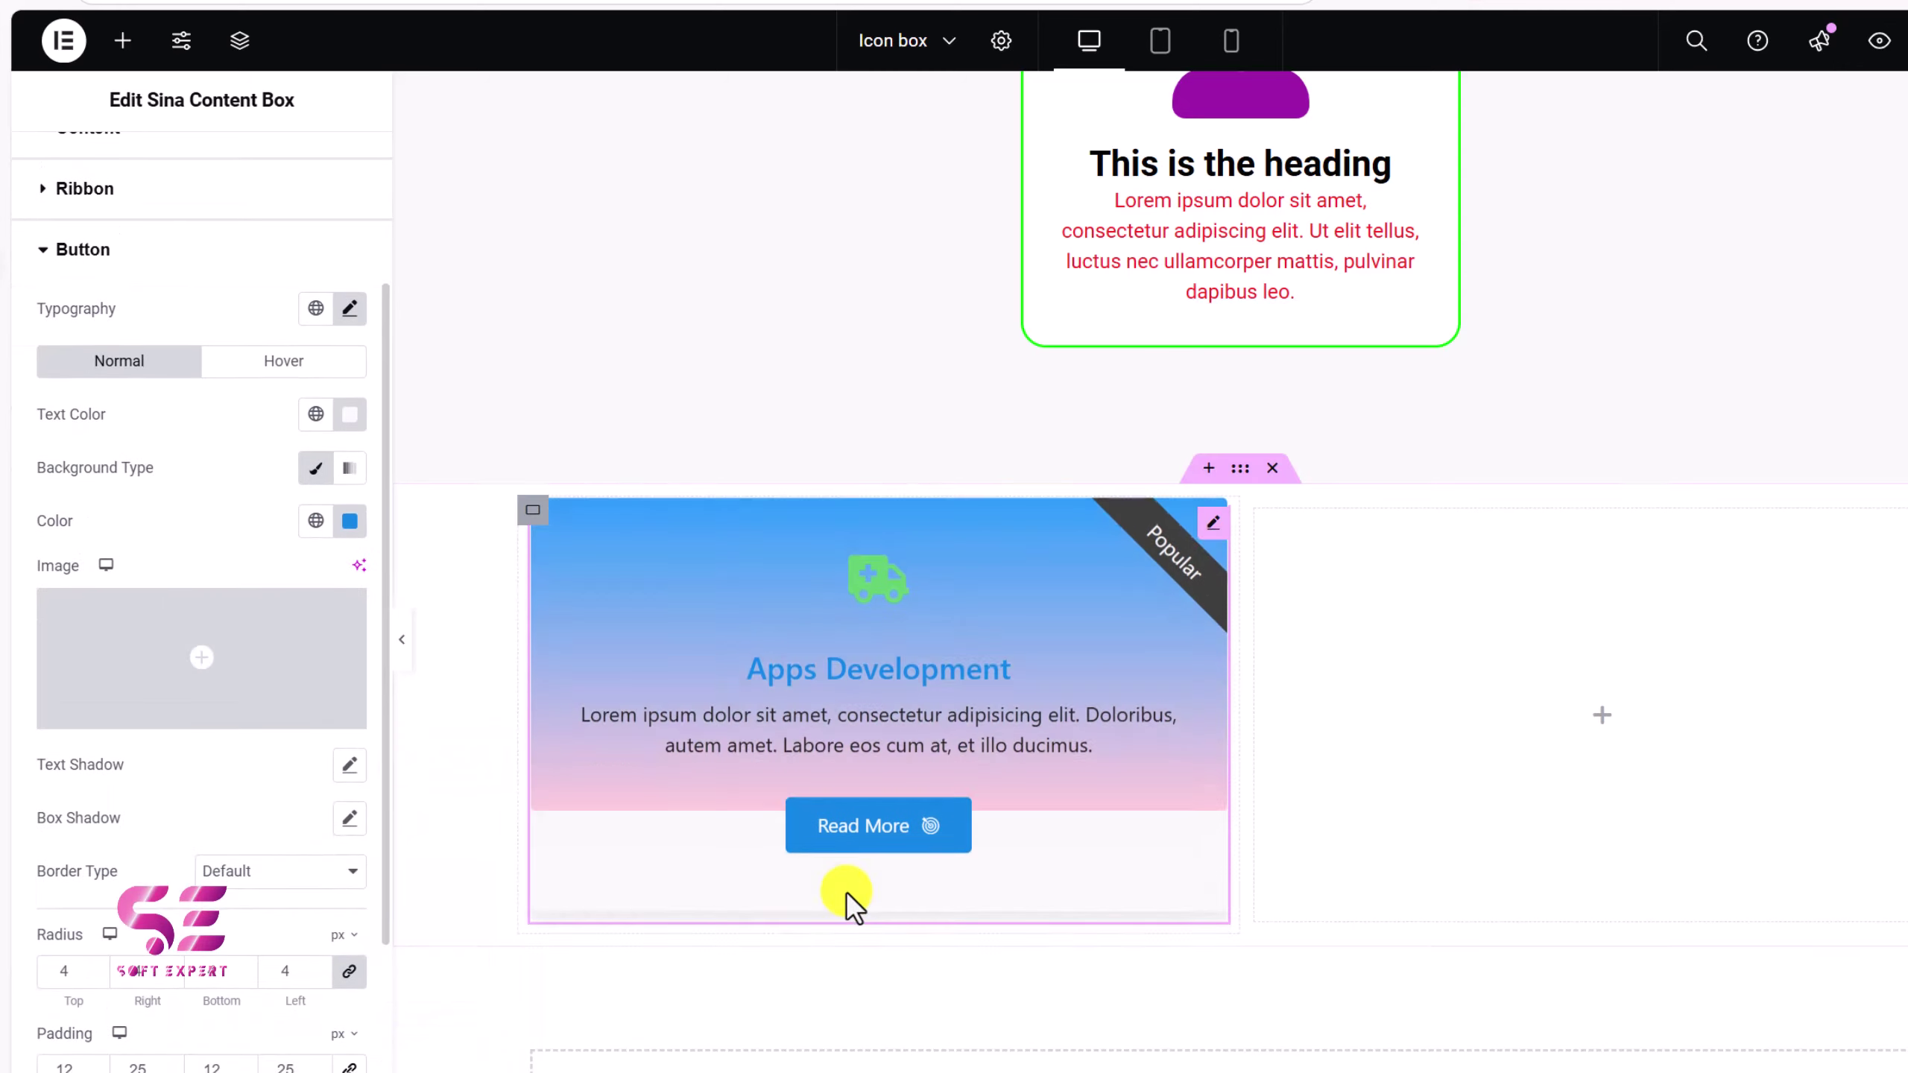
{"action": "left_click", "coordinate": [315, 521]}
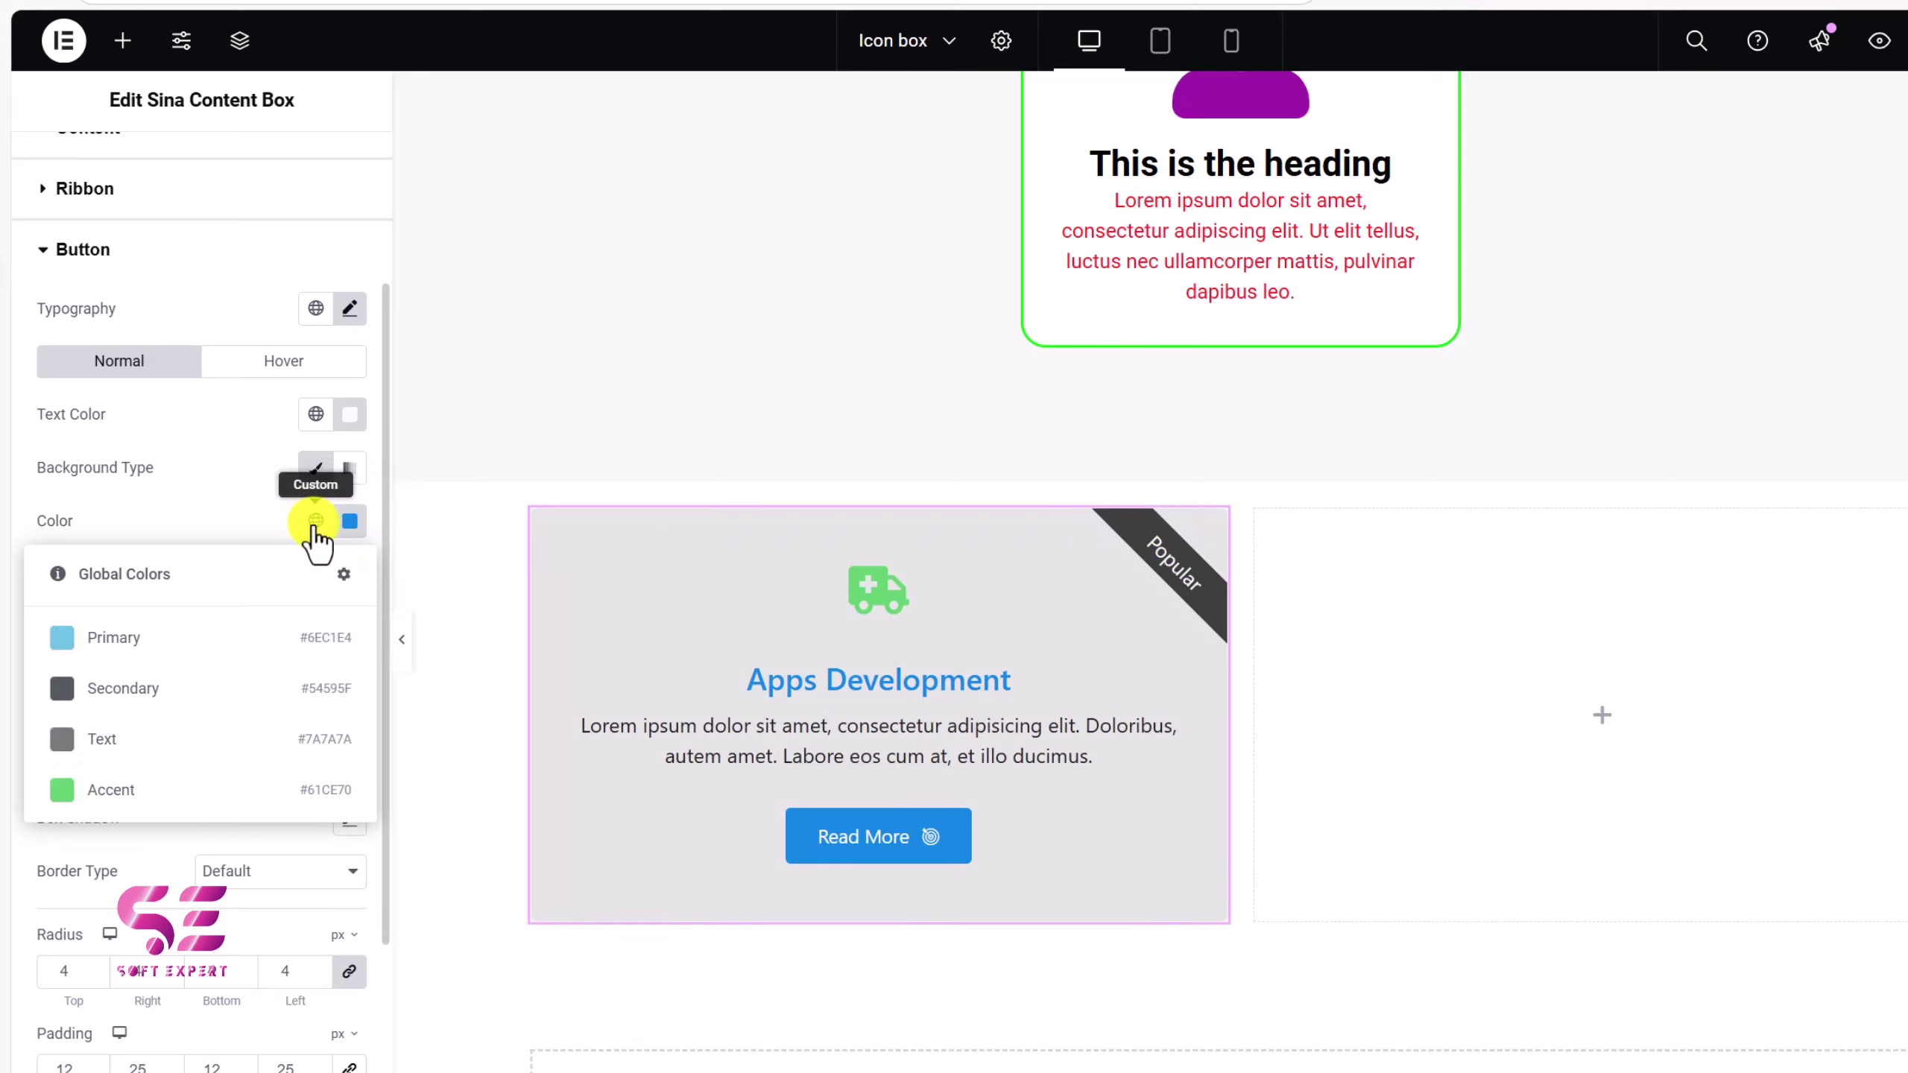
{"action": "left_click", "coordinate": [164, 691]}
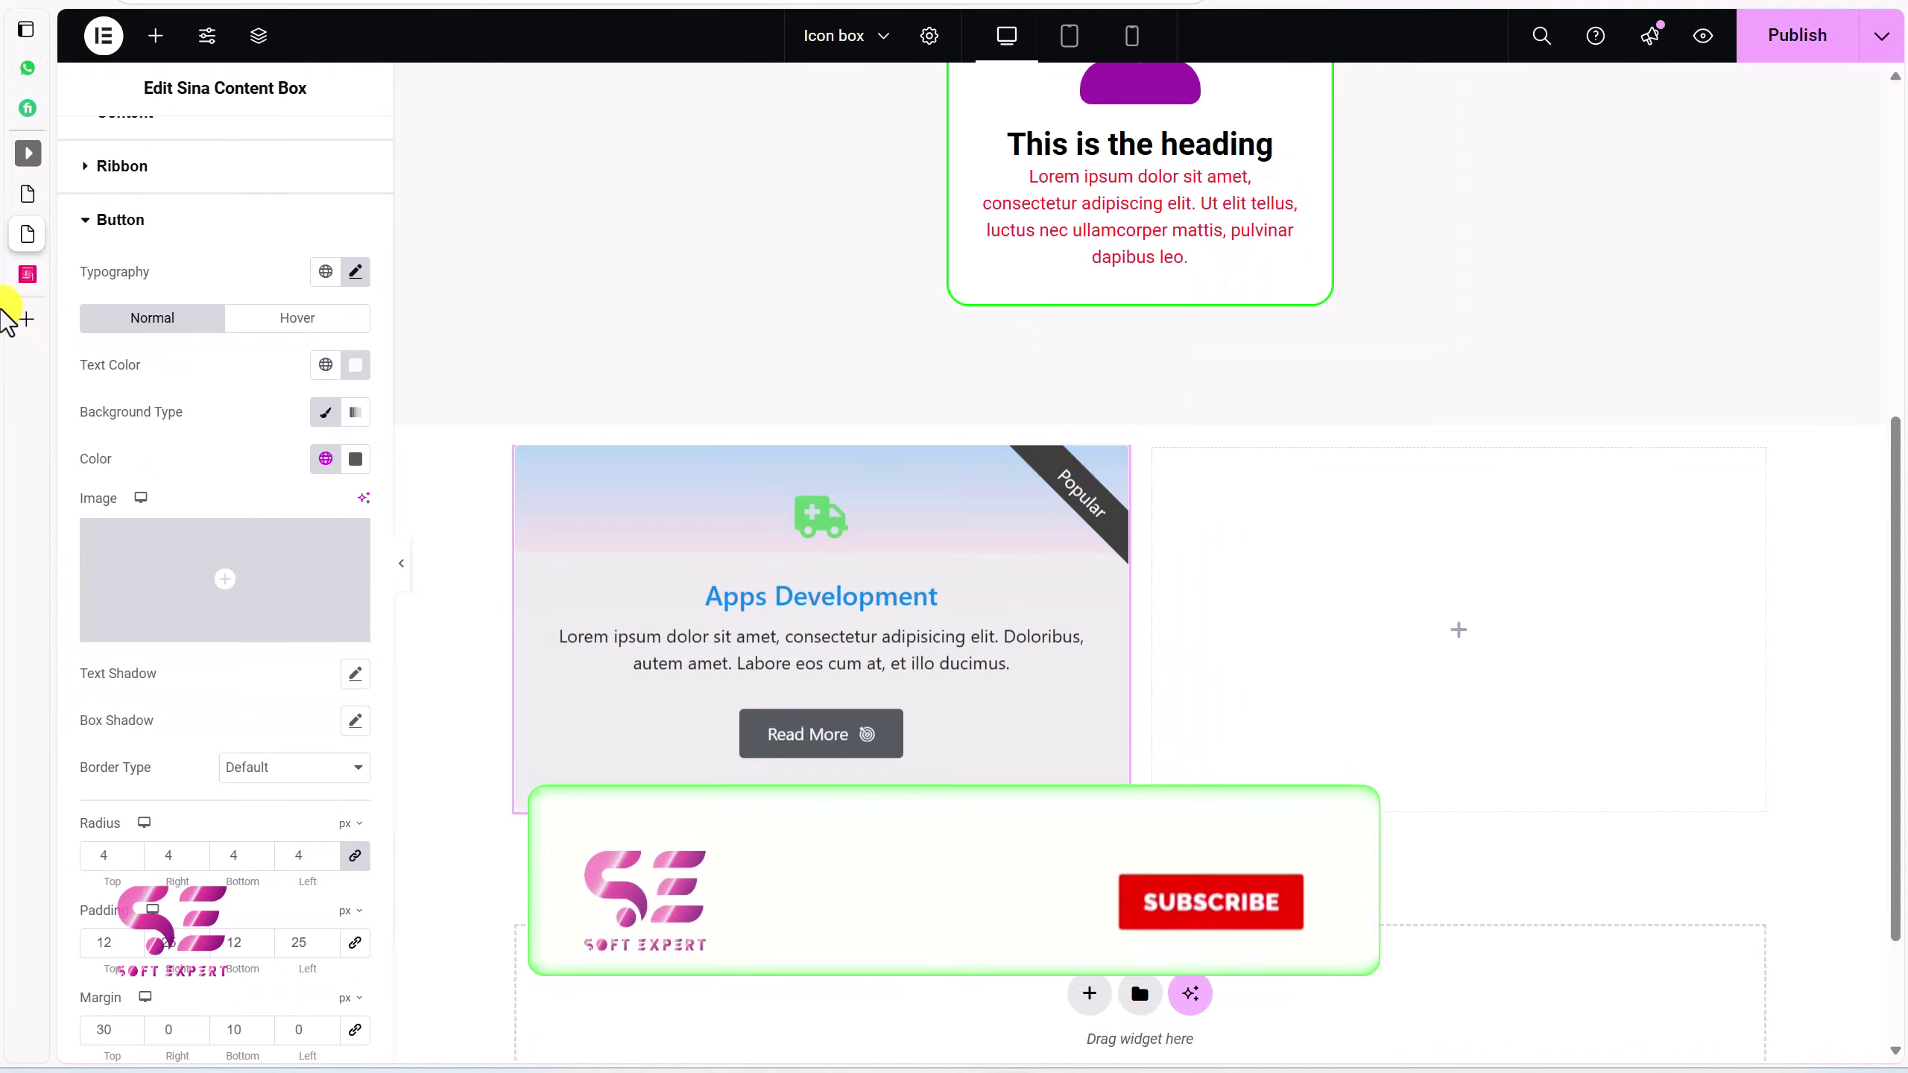
Switch to the Sina Extra demo page and look through its ready-made content box styles
{"action": "left_click", "coordinate": [20, 281]}
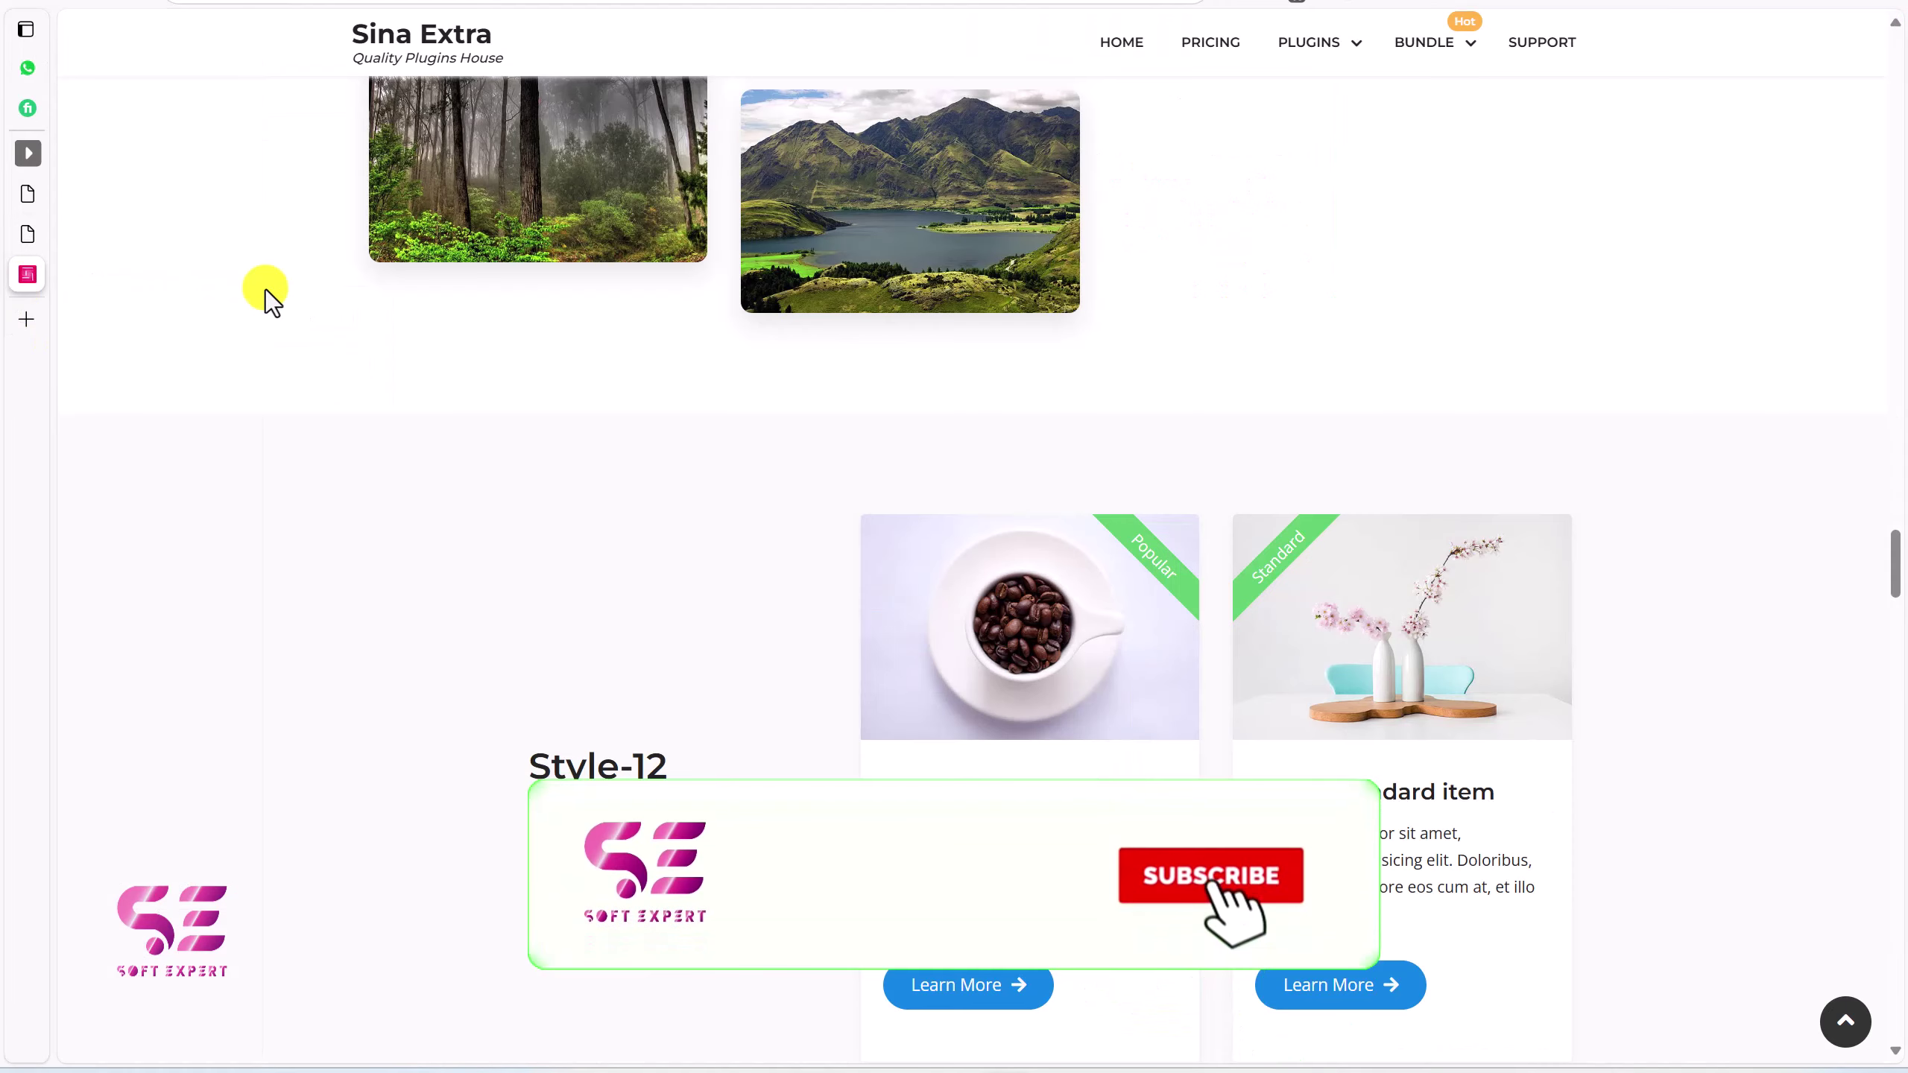
{"action": "scroll", "coordinate": [695, 549], "scroll_direction": "down", "scroll_amount": 3}
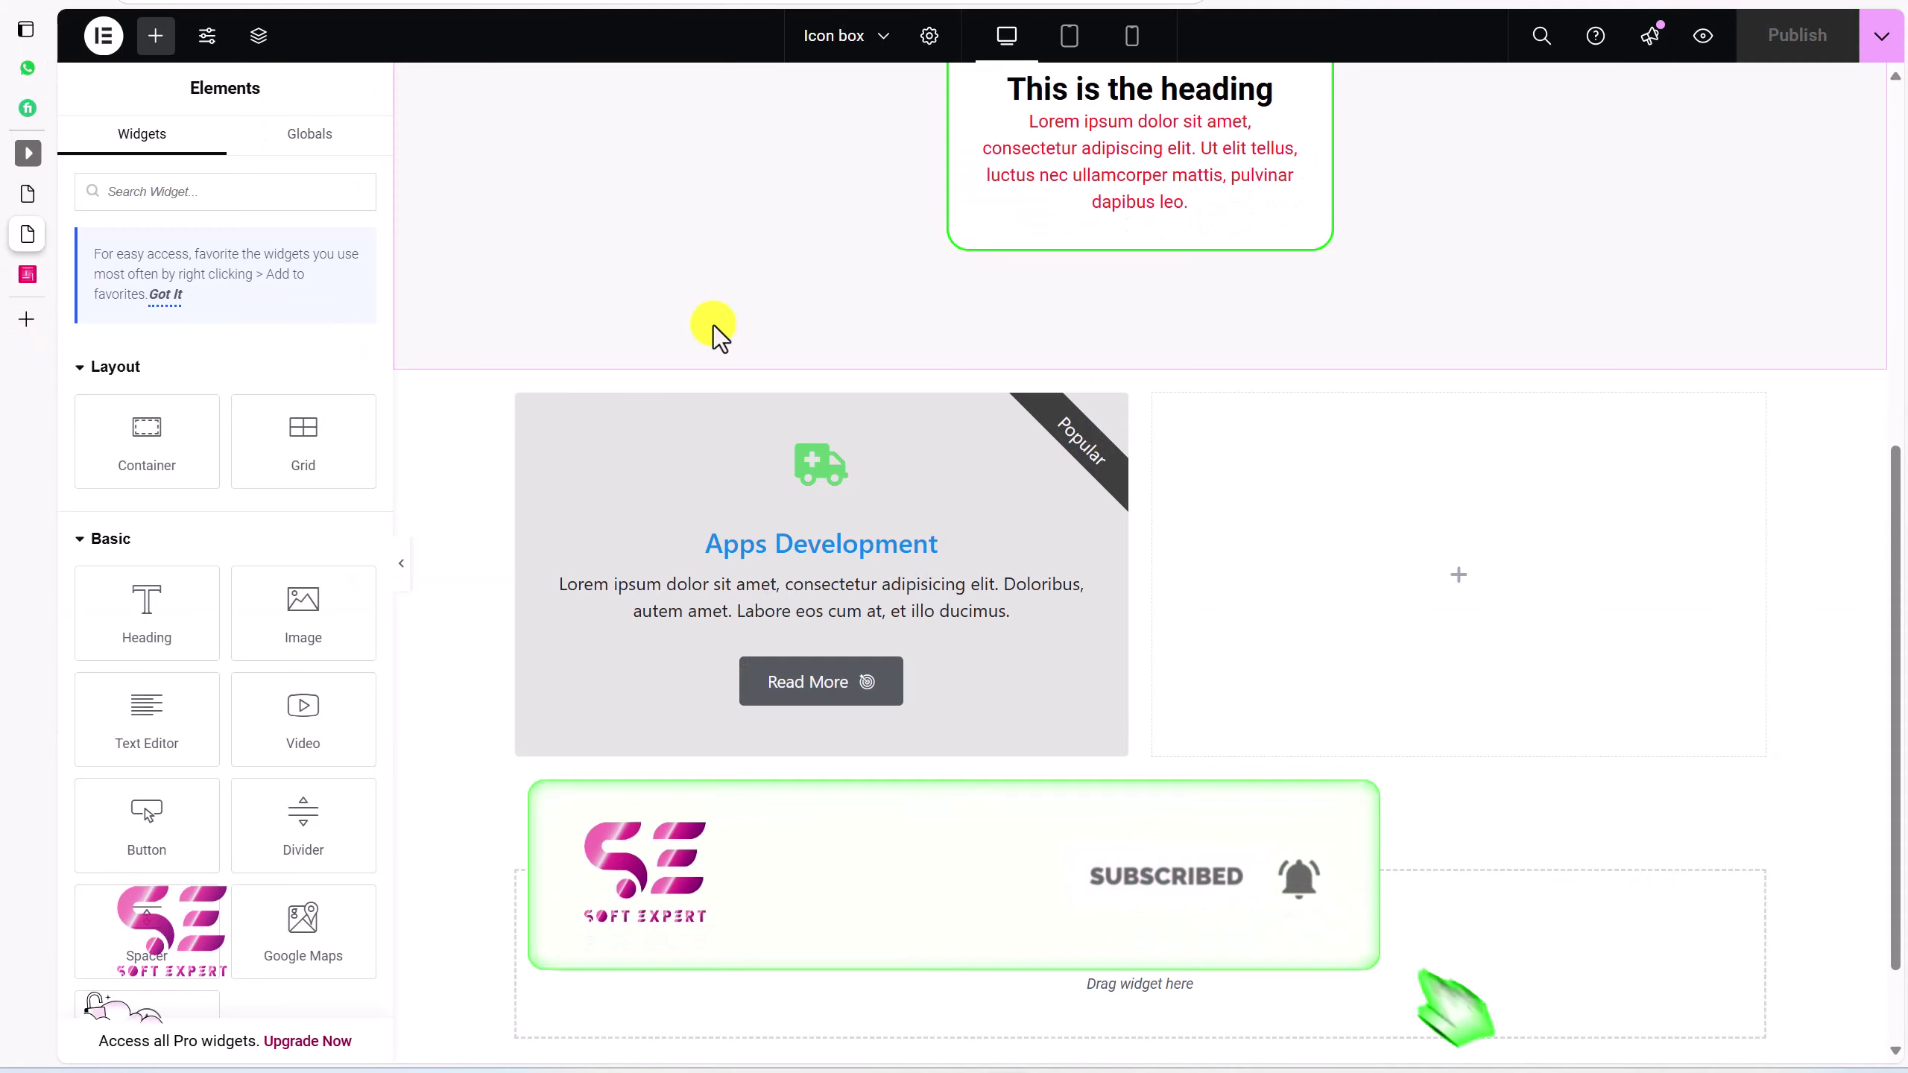
{"action": "left_click", "coordinate": [32, 274]}
{"action": "scroll", "coordinate": [702, 480], "scroll_direction": "up", "scroll_amount": 2}
{"action": "scroll", "coordinate": [1023, 526], "scroll_direction": "up", "scroll_amount": 5}
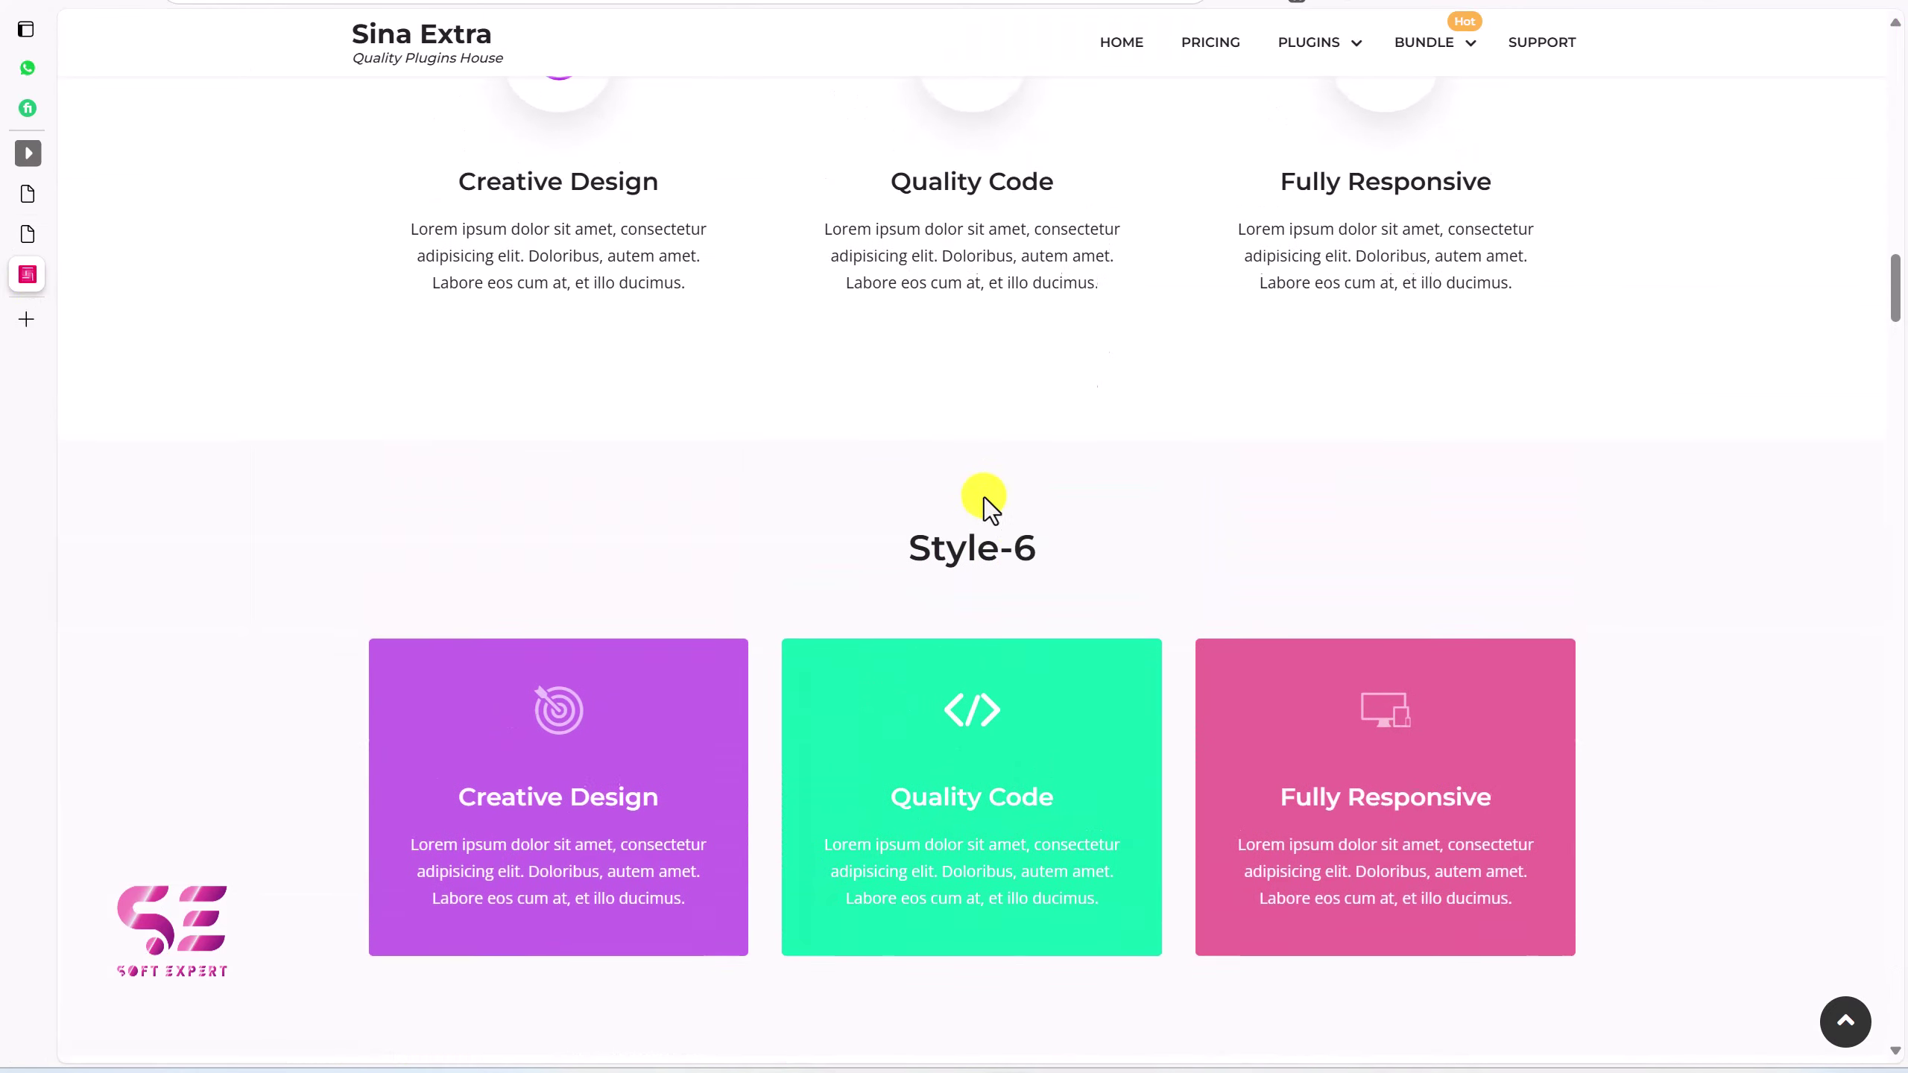
{"action": "scroll", "coordinate": [1007, 424], "scroll_direction": "up", "scroll_amount": 1}
{"action": "scroll", "coordinate": [1008, 424], "scroll_direction": "up", "scroll_amount": 2}
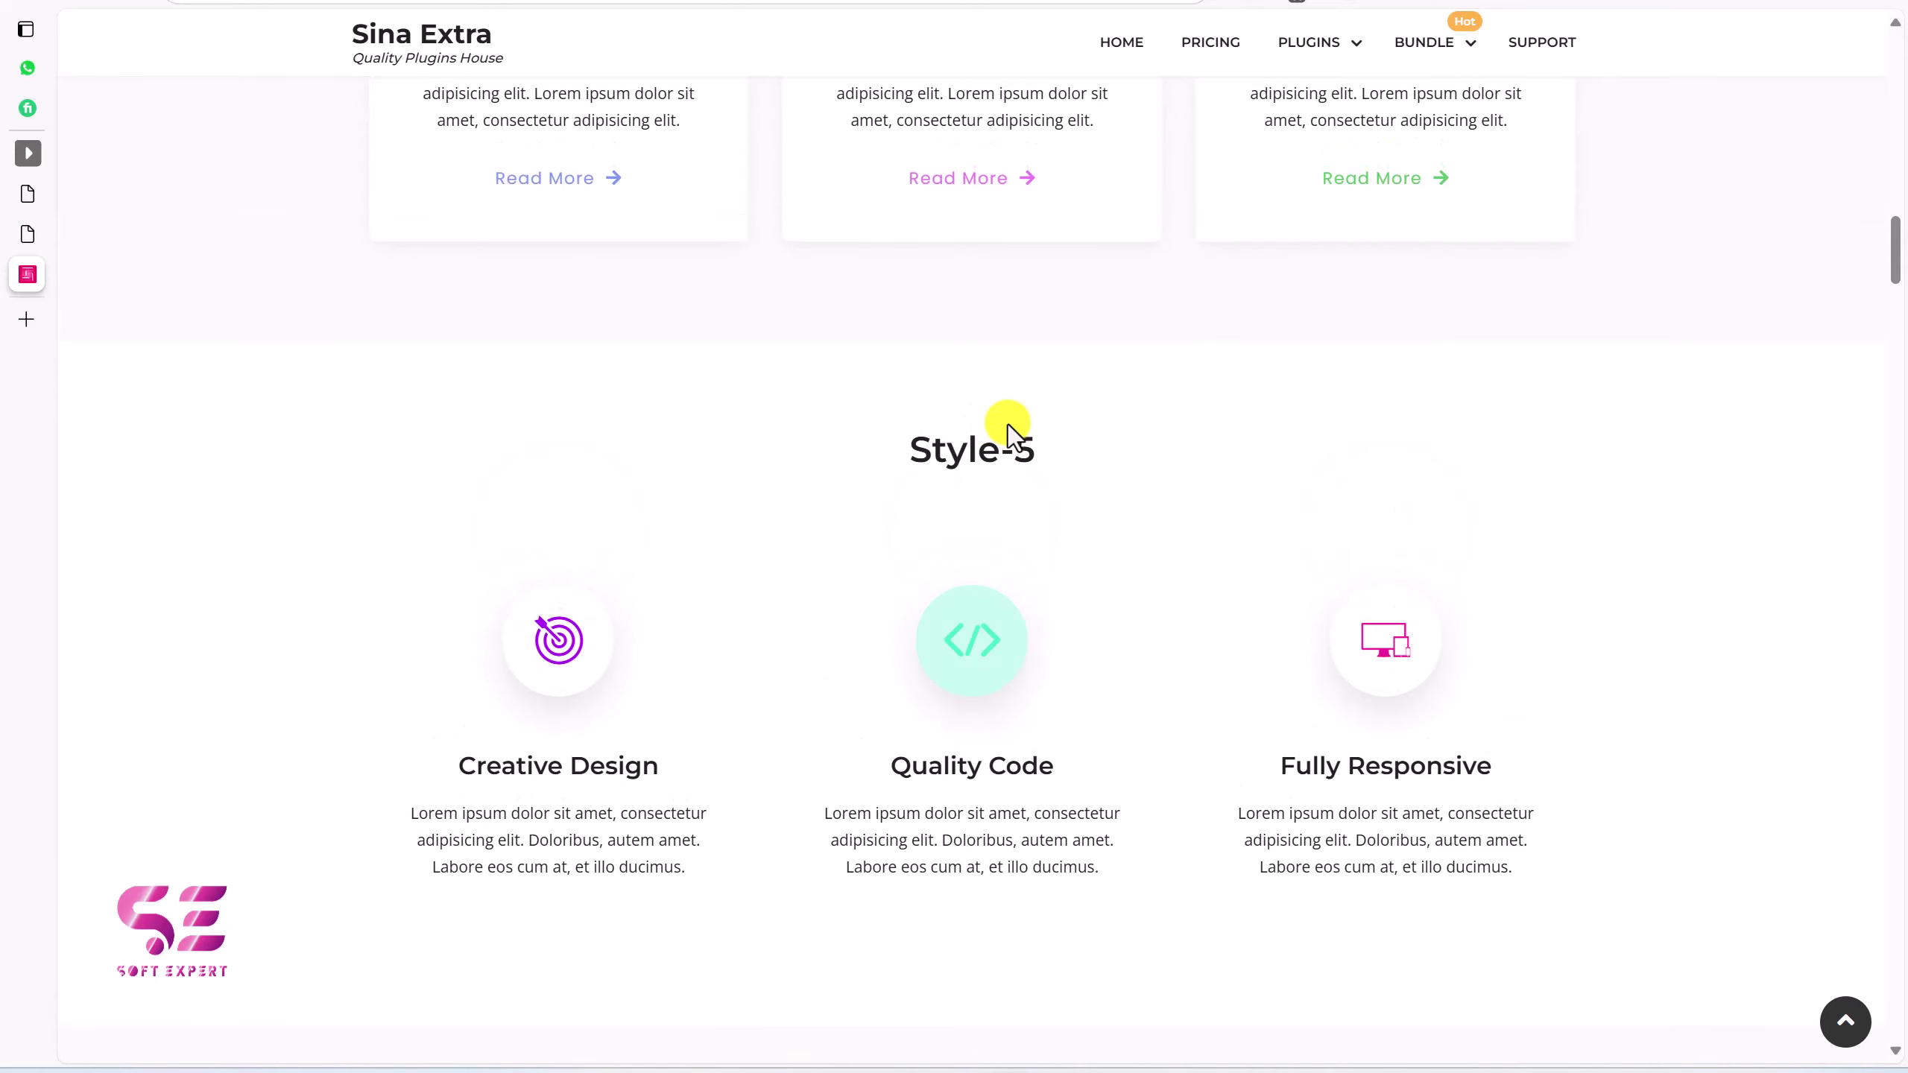
Switch to the WordPress admin's Sina Extension settings, enable Sina Templates and save the changes
{"action": "left_click", "coordinate": [27, 234]}
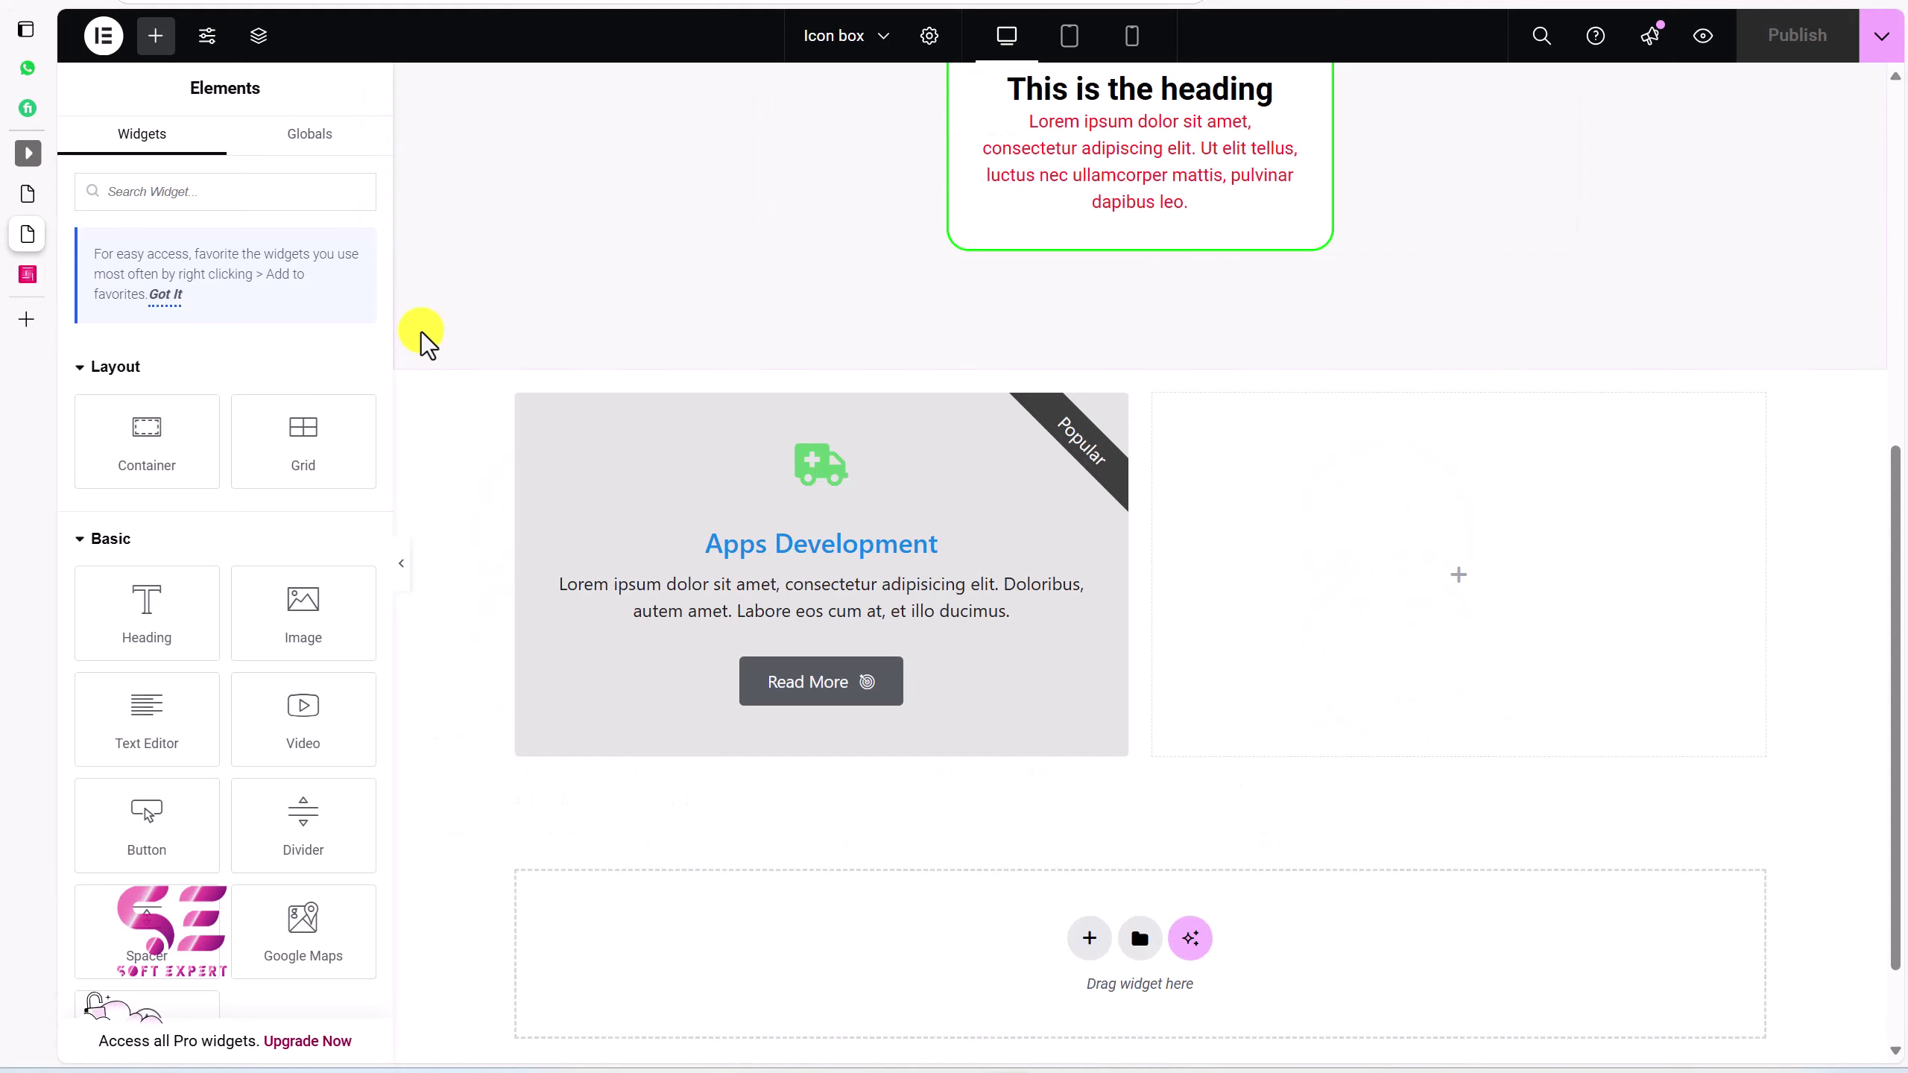
{"action": "left_click", "coordinate": [27, 194]}
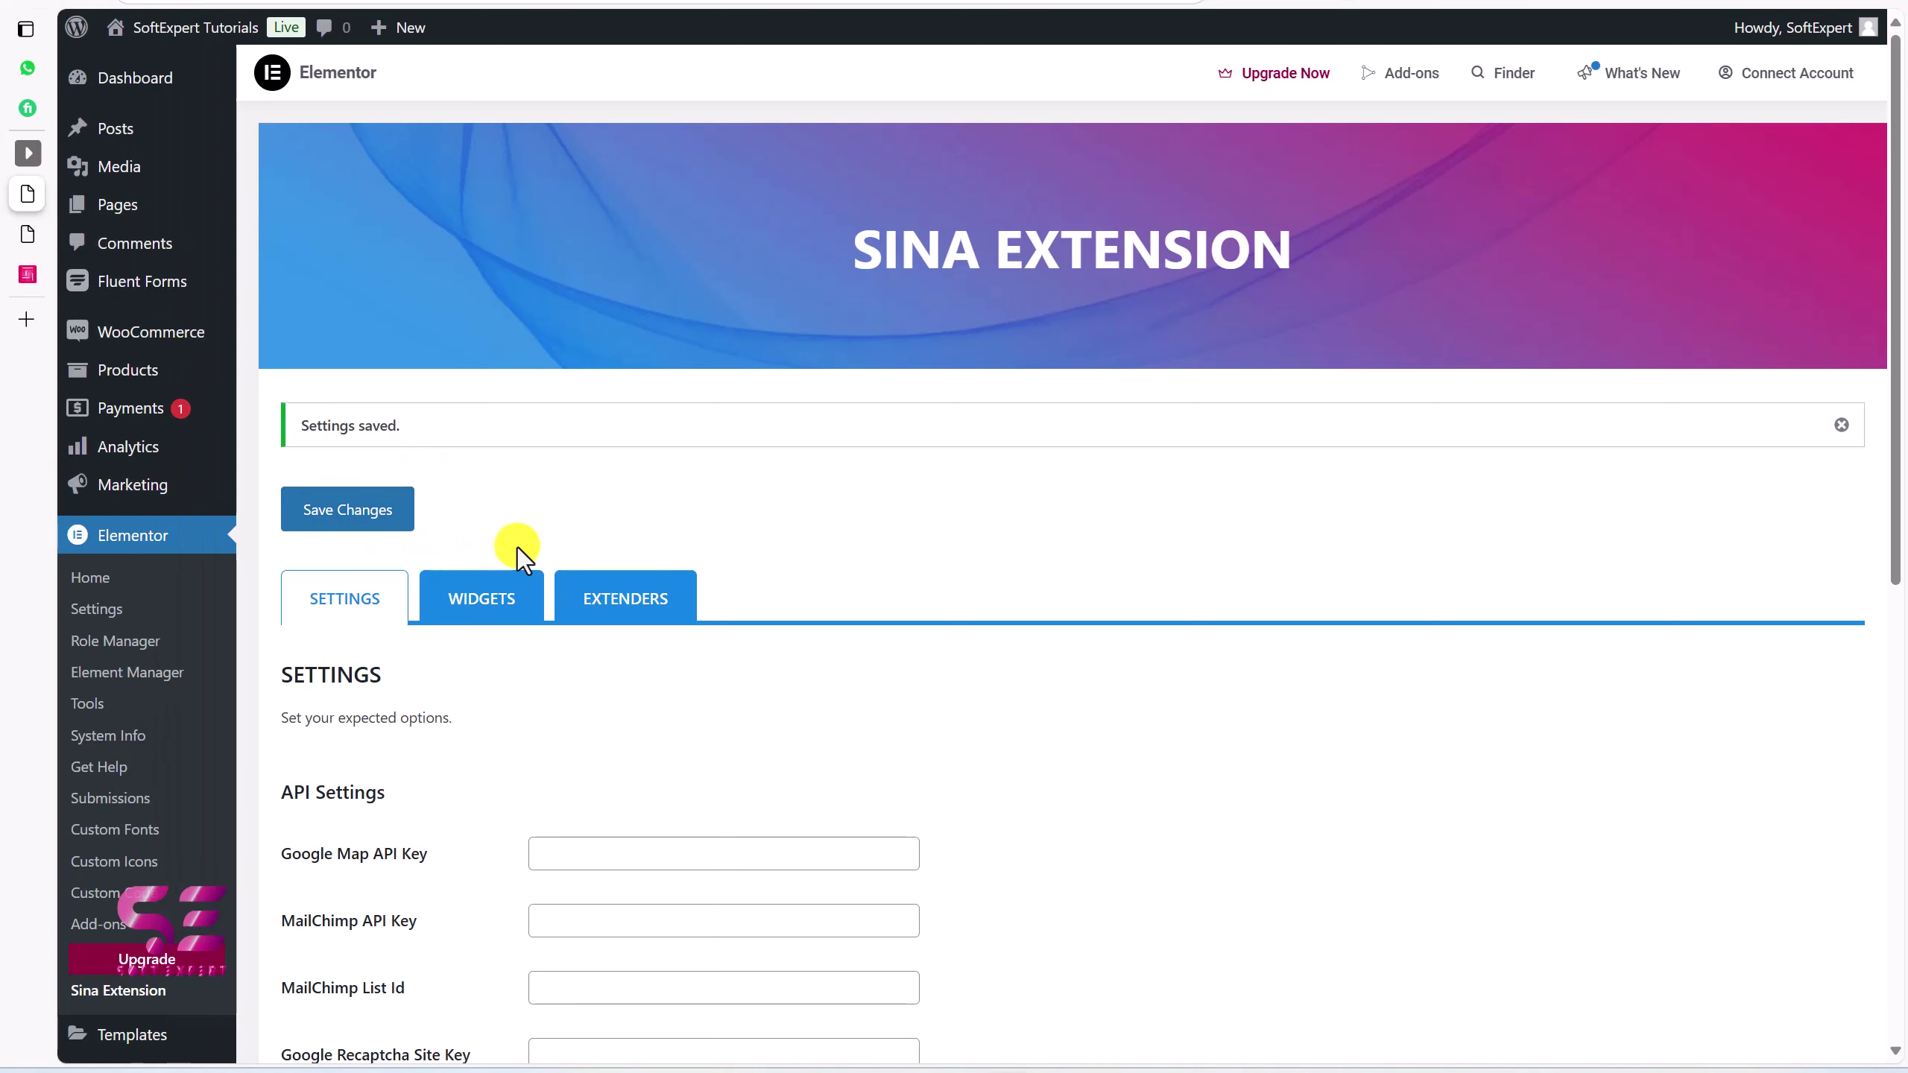
{"action": "scroll", "coordinate": [517, 547], "scroll_direction": "down", "scroll_amount": 12}
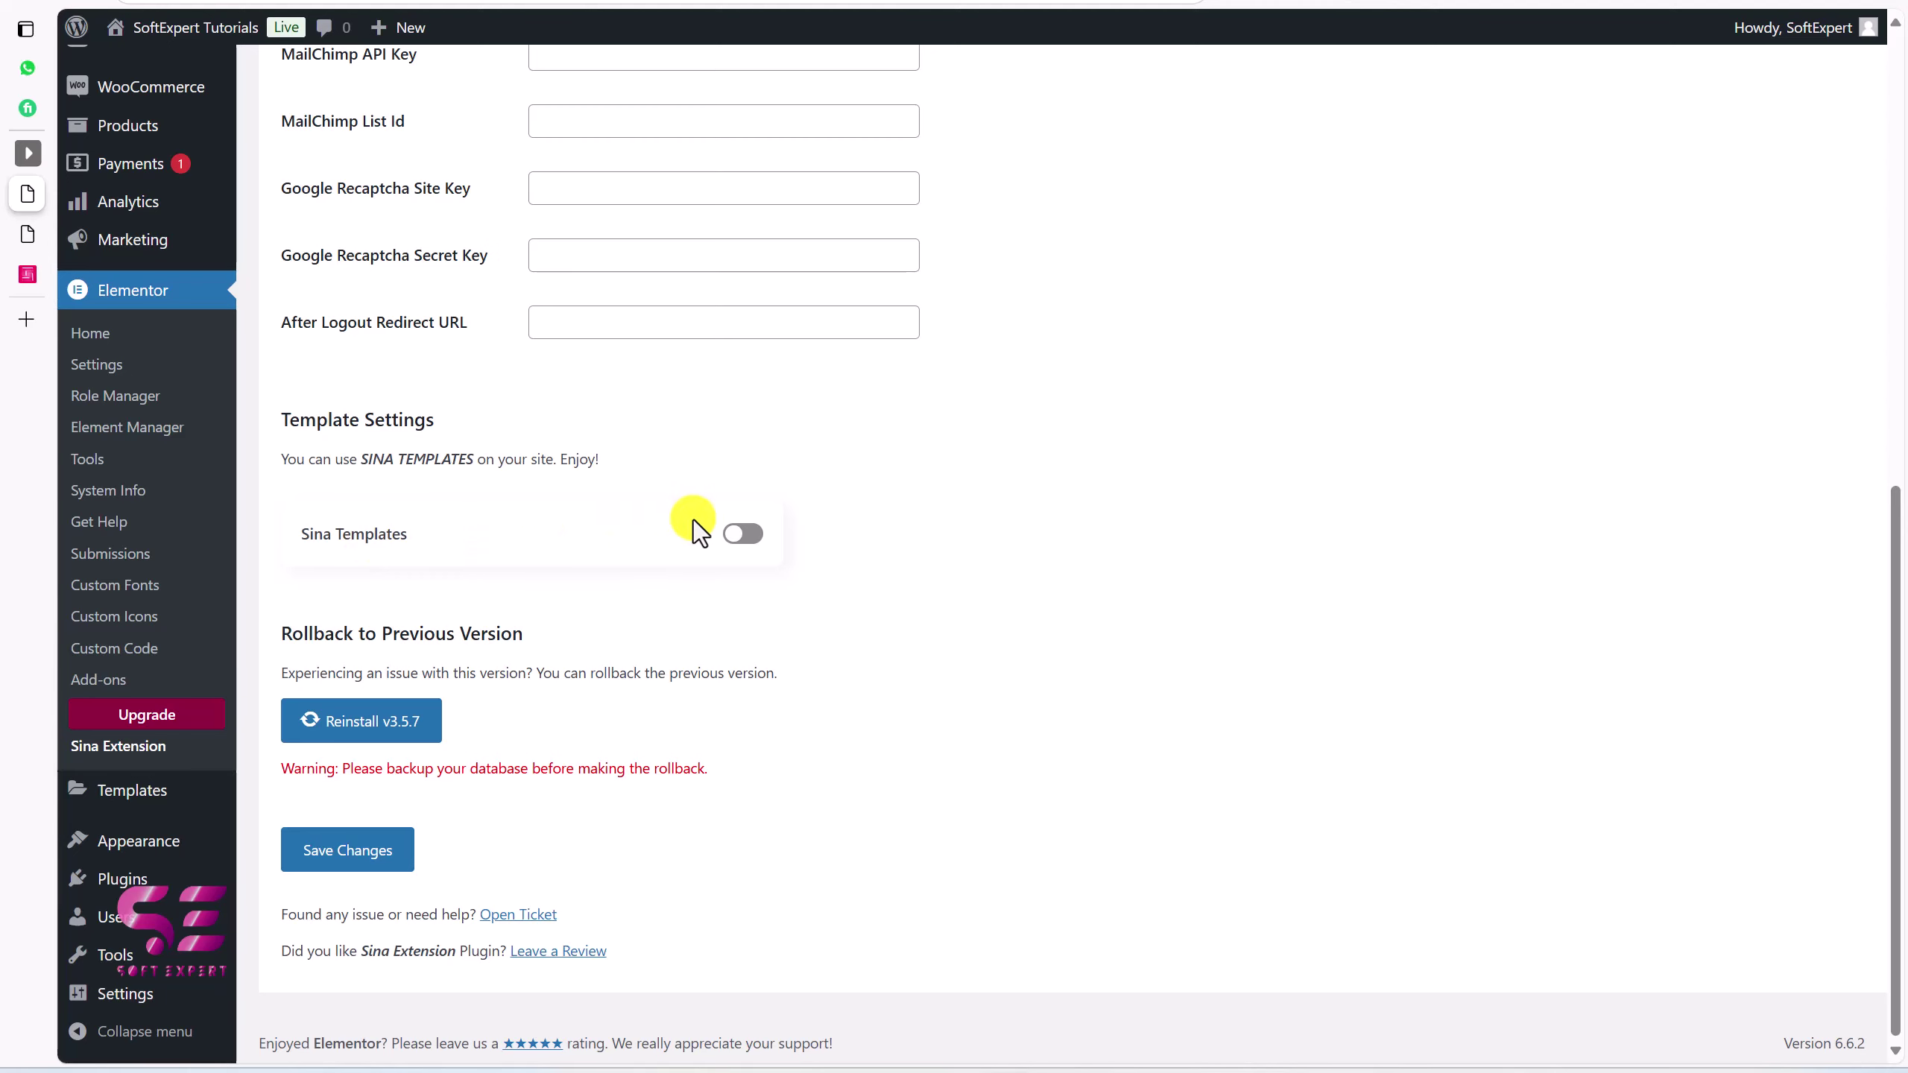
{"action": "left_click", "coordinate": [394, 852]}
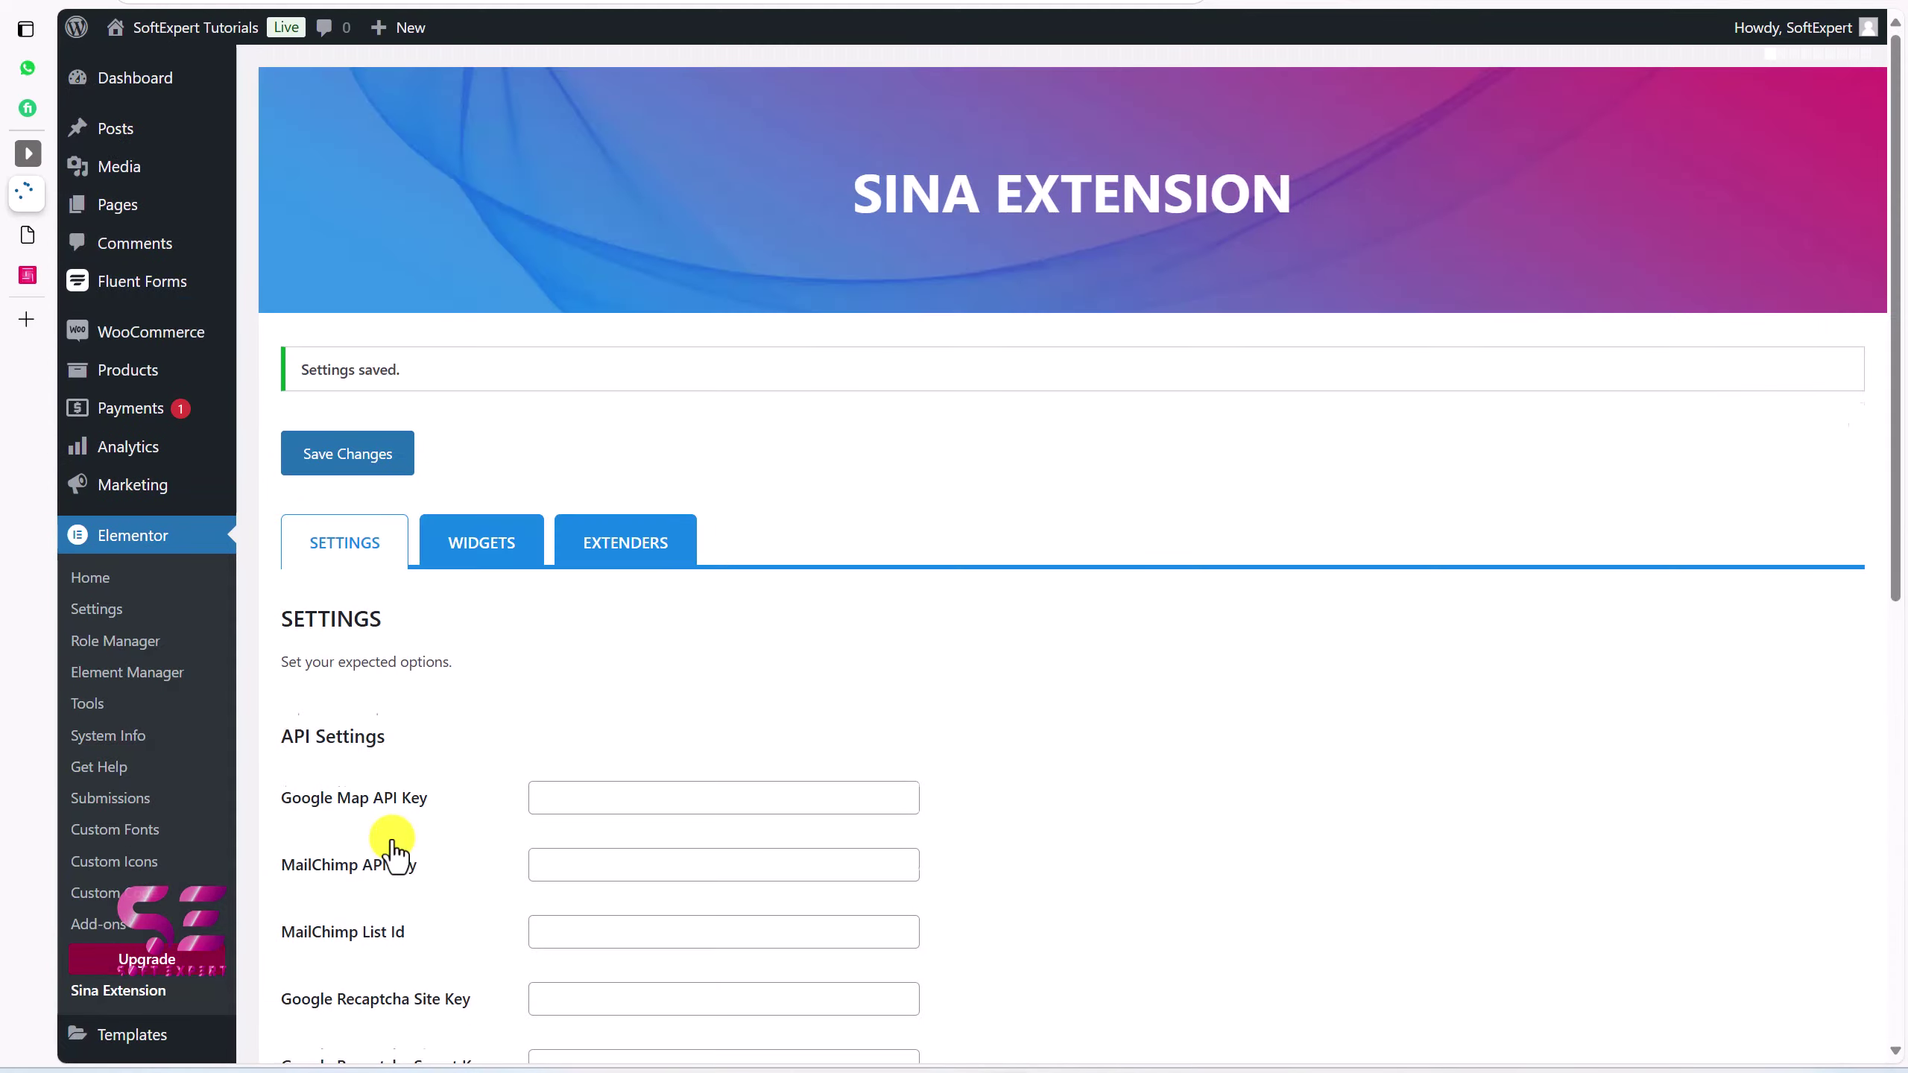
Return to the Icon box page in the Elementor editor and open the Sina Extension template library from the empty area below the content box
{"action": "left_click", "coordinate": [27, 239]}
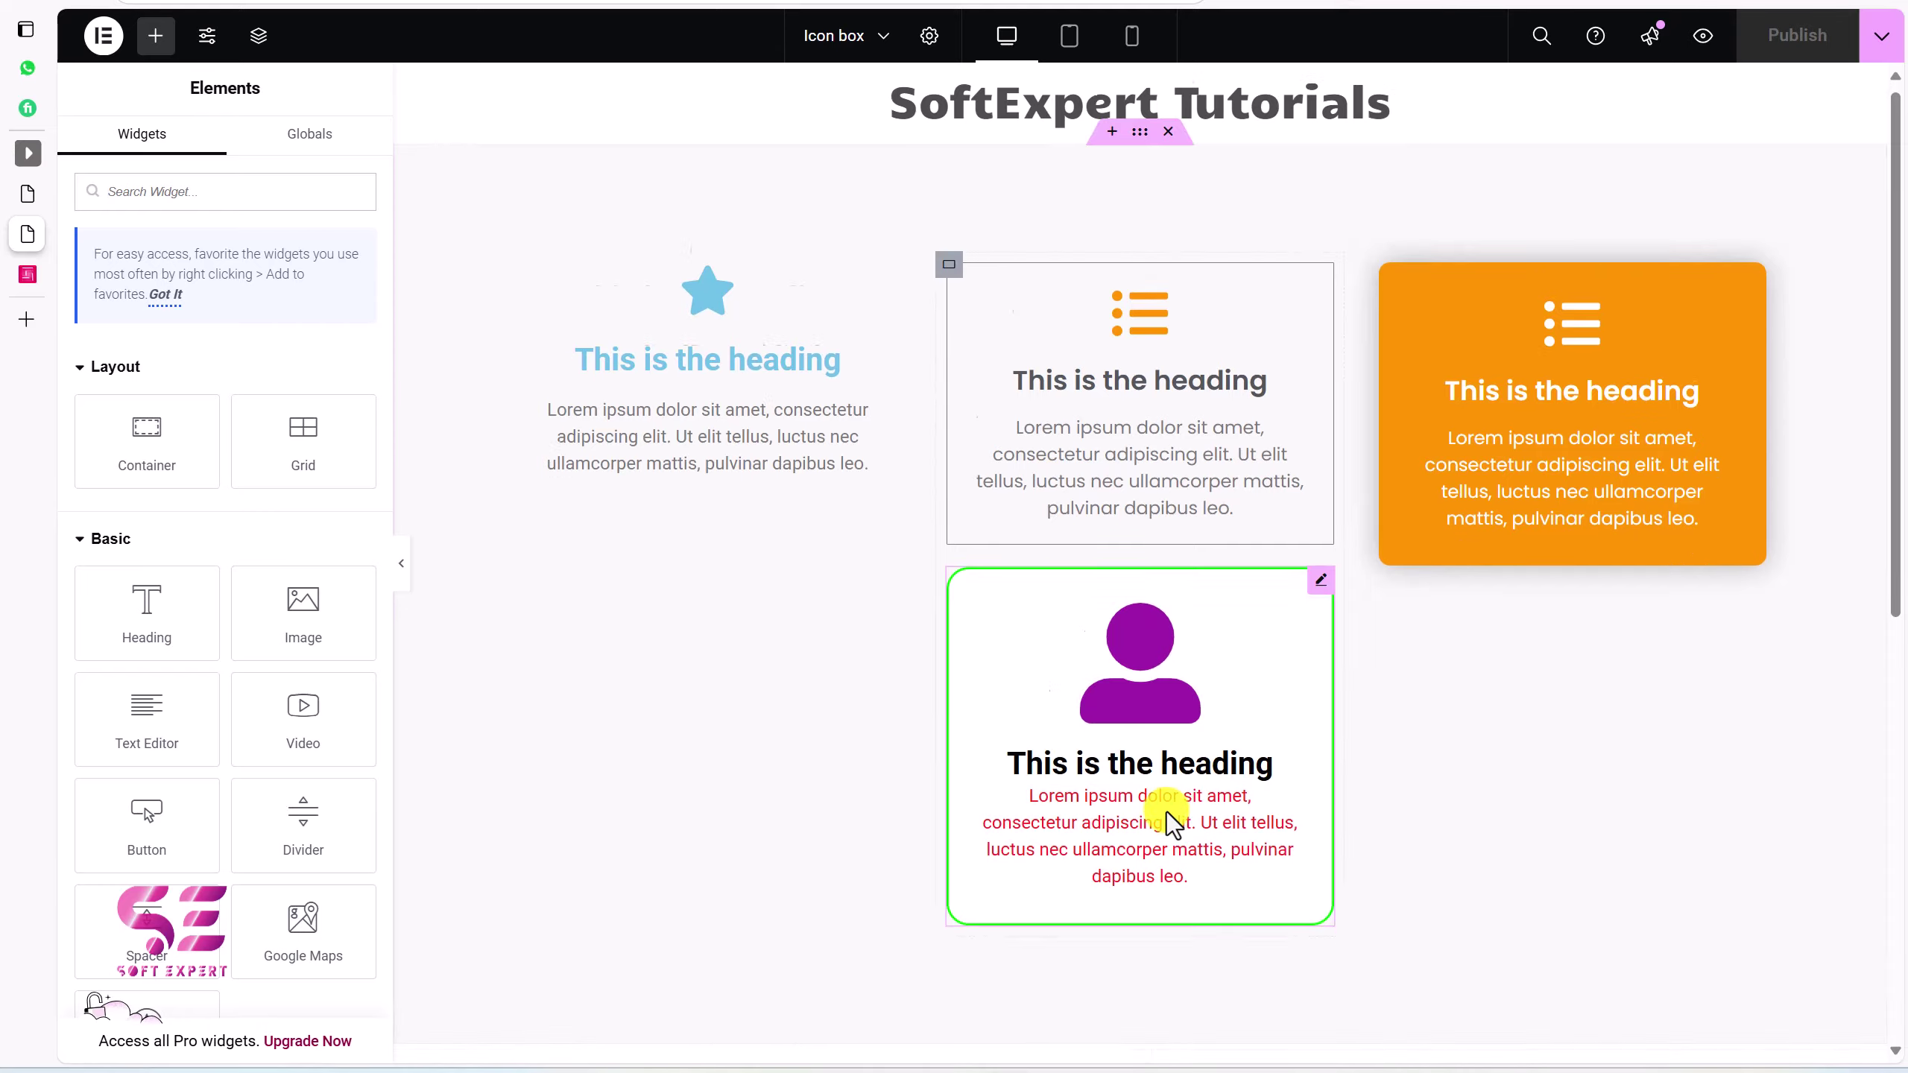
{"action": "scroll", "coordinate": [1171, 824], "scroll_direction": "down", "scroll_amount": 10}
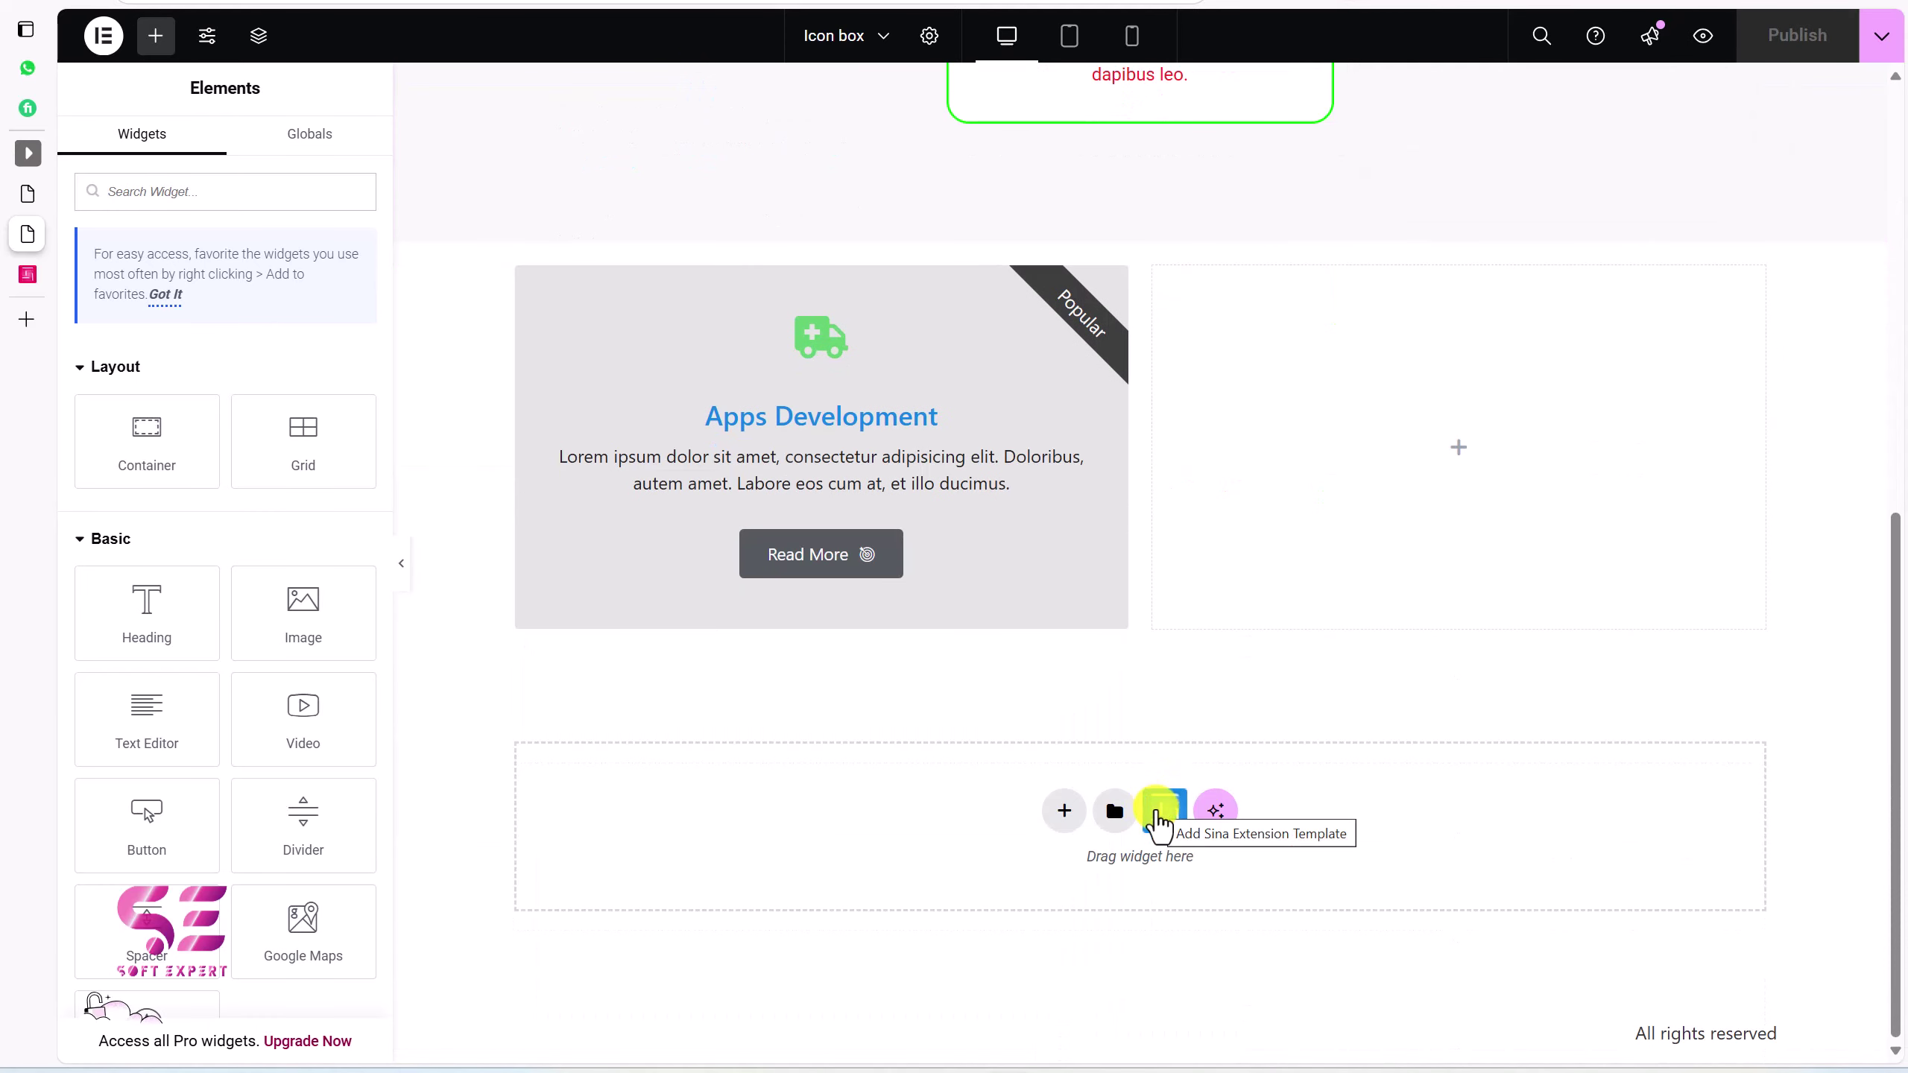
{"action": "left_click", "coordinate": [1159, 812]}
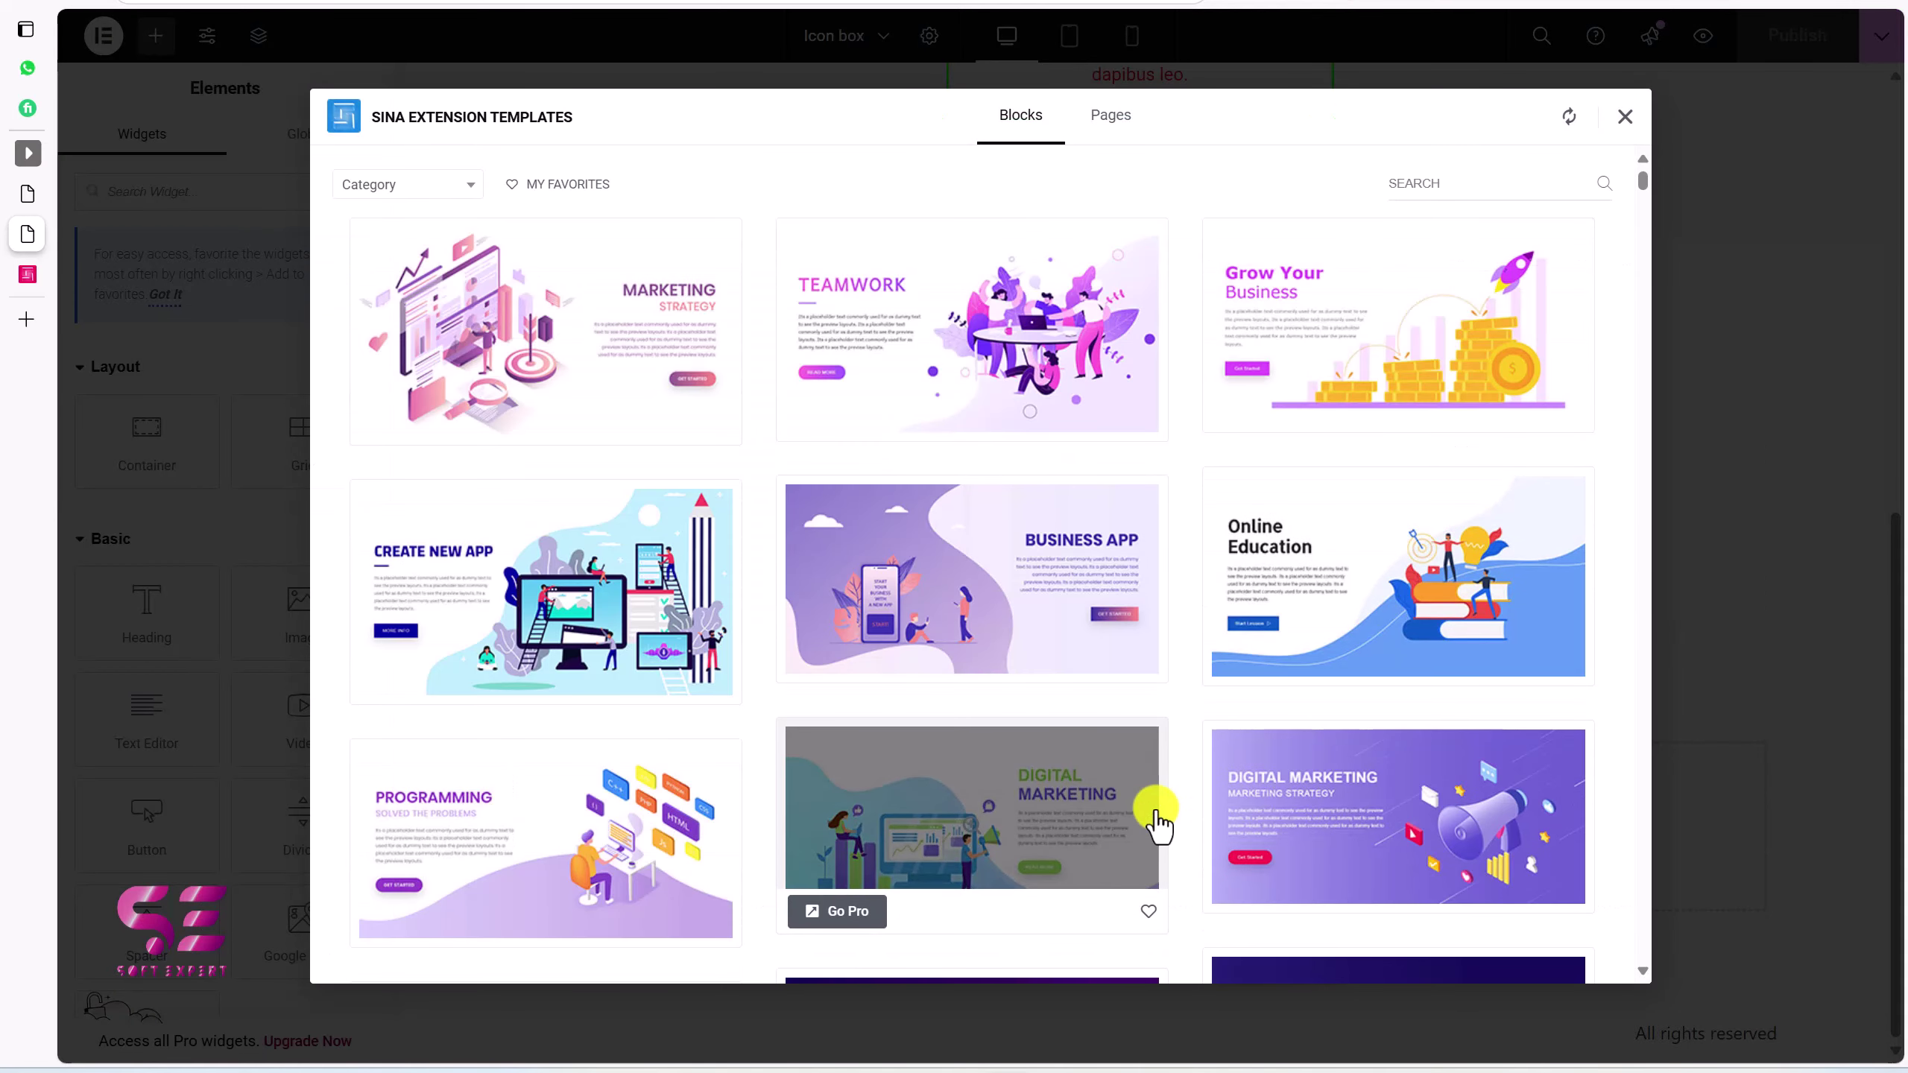
{"action": "scroll", "coordinate": [1211, 497], "scroll_direction": "down", "scroll_amount": 2}
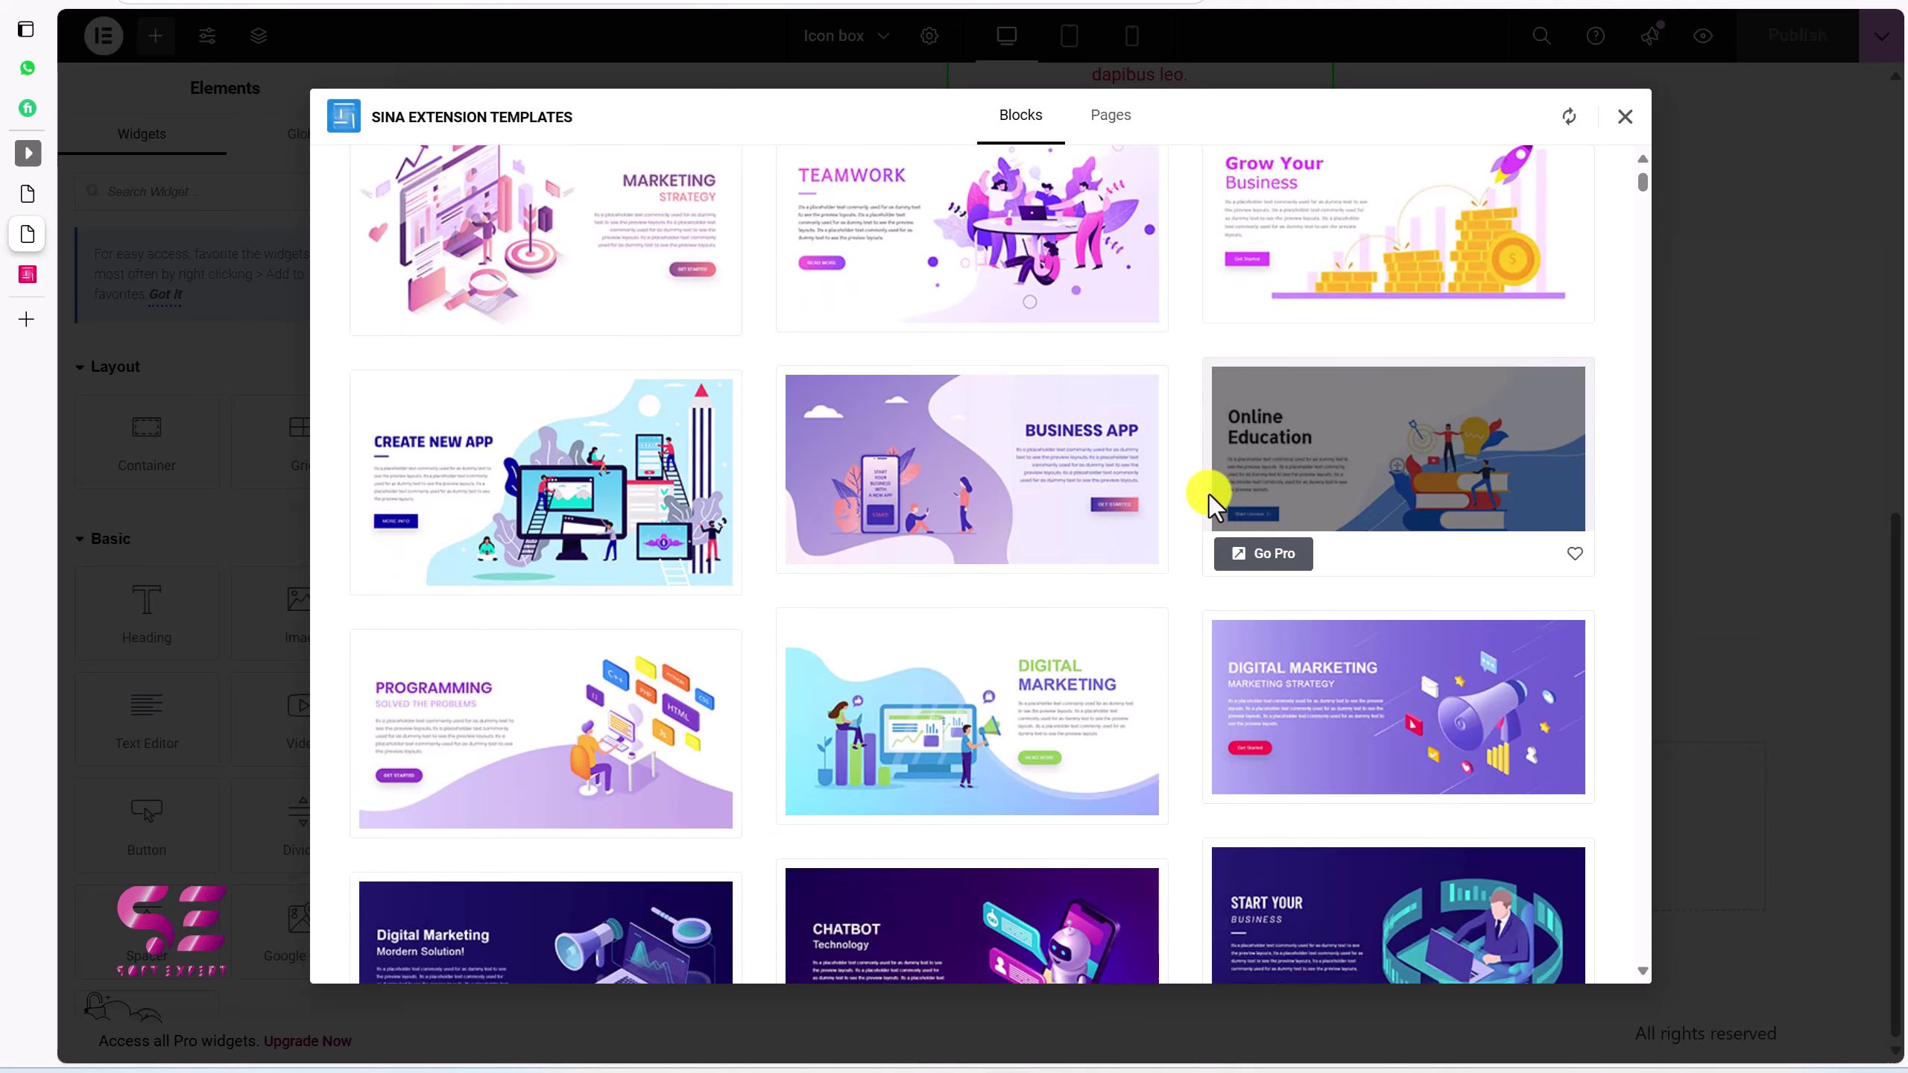
{"action": "scroll", "coordinate": [1211, 496], "scroll_direction": "down", "scroll_amount": 4}
{"action": "scroll", "coordinate": [1211, 496], "scroll_direction": "up", "scroll_amount": 6}
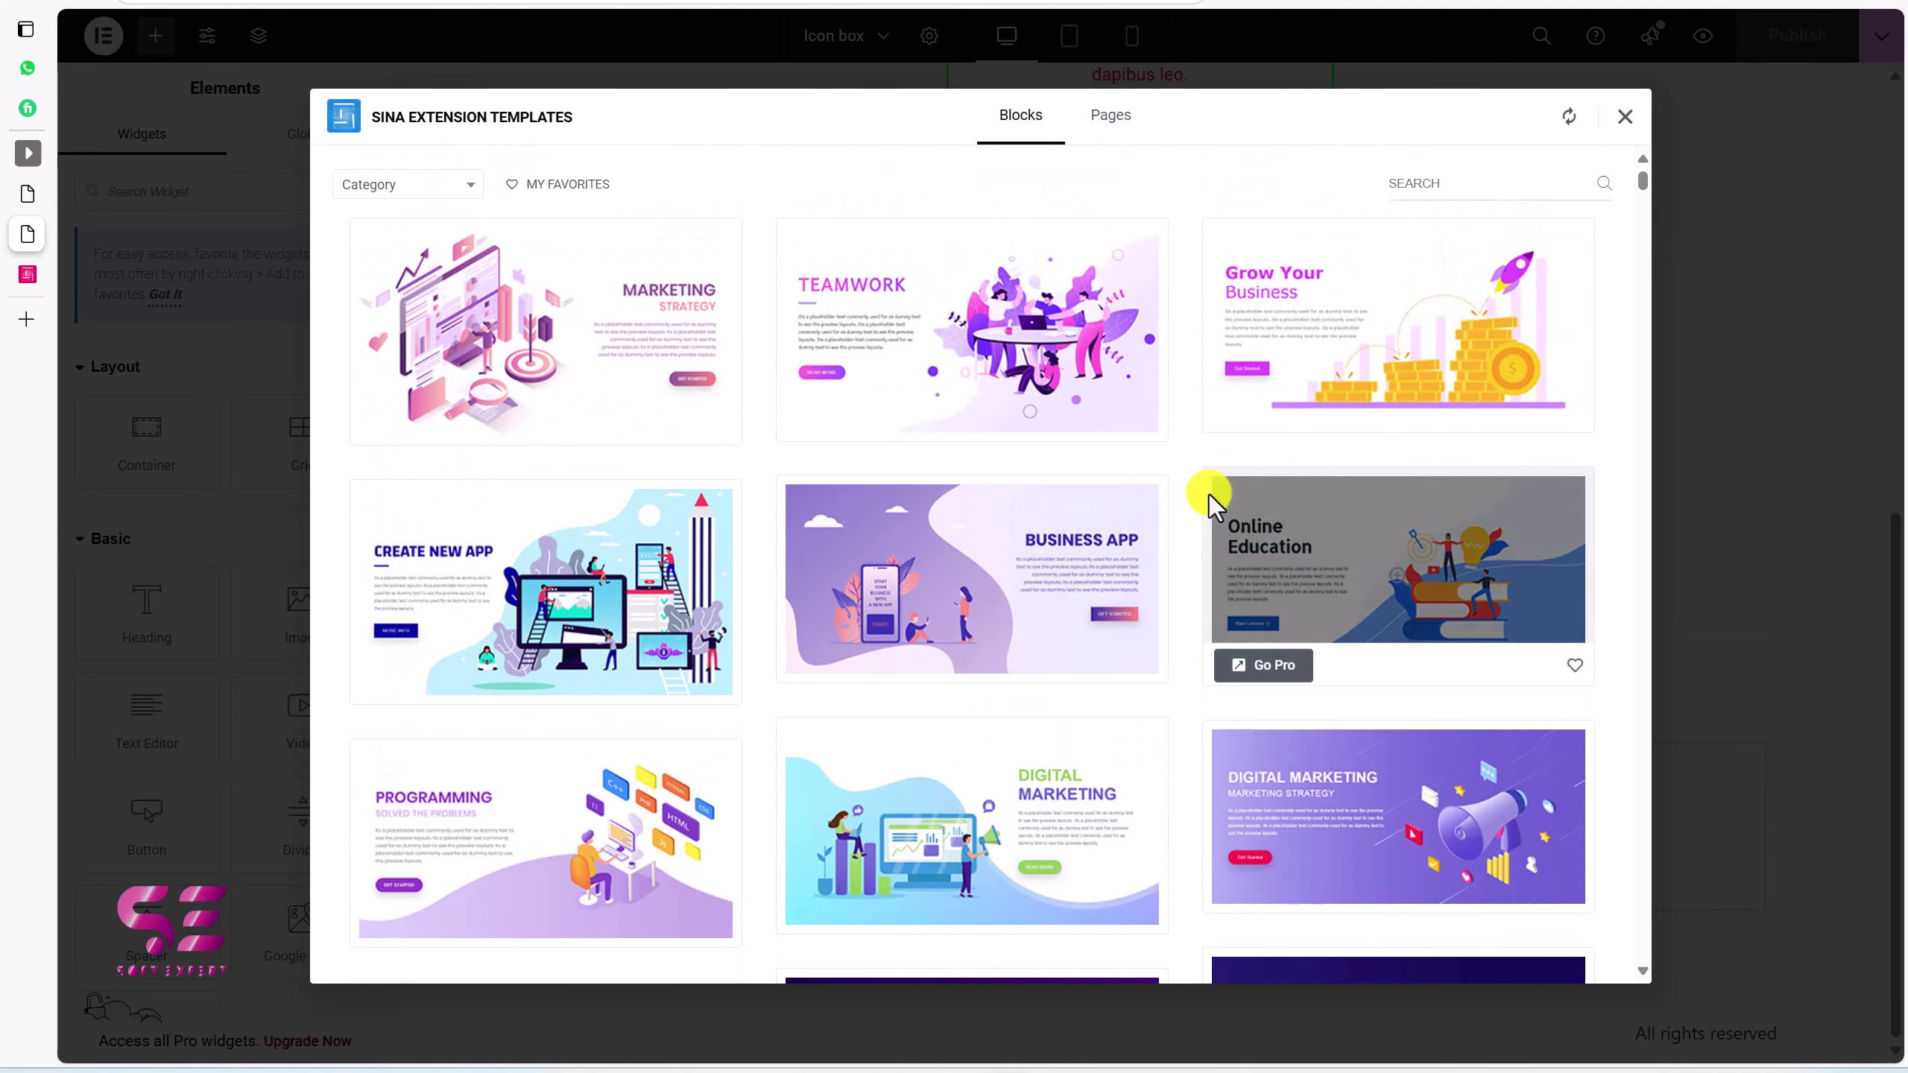
Search the template blocks for "box" and insert the block with three gradient service boxes beginning with Apps Development
{"action": "left_click", "coordinate": [1427, 182]}
{"action": "type", "text": "woo"}
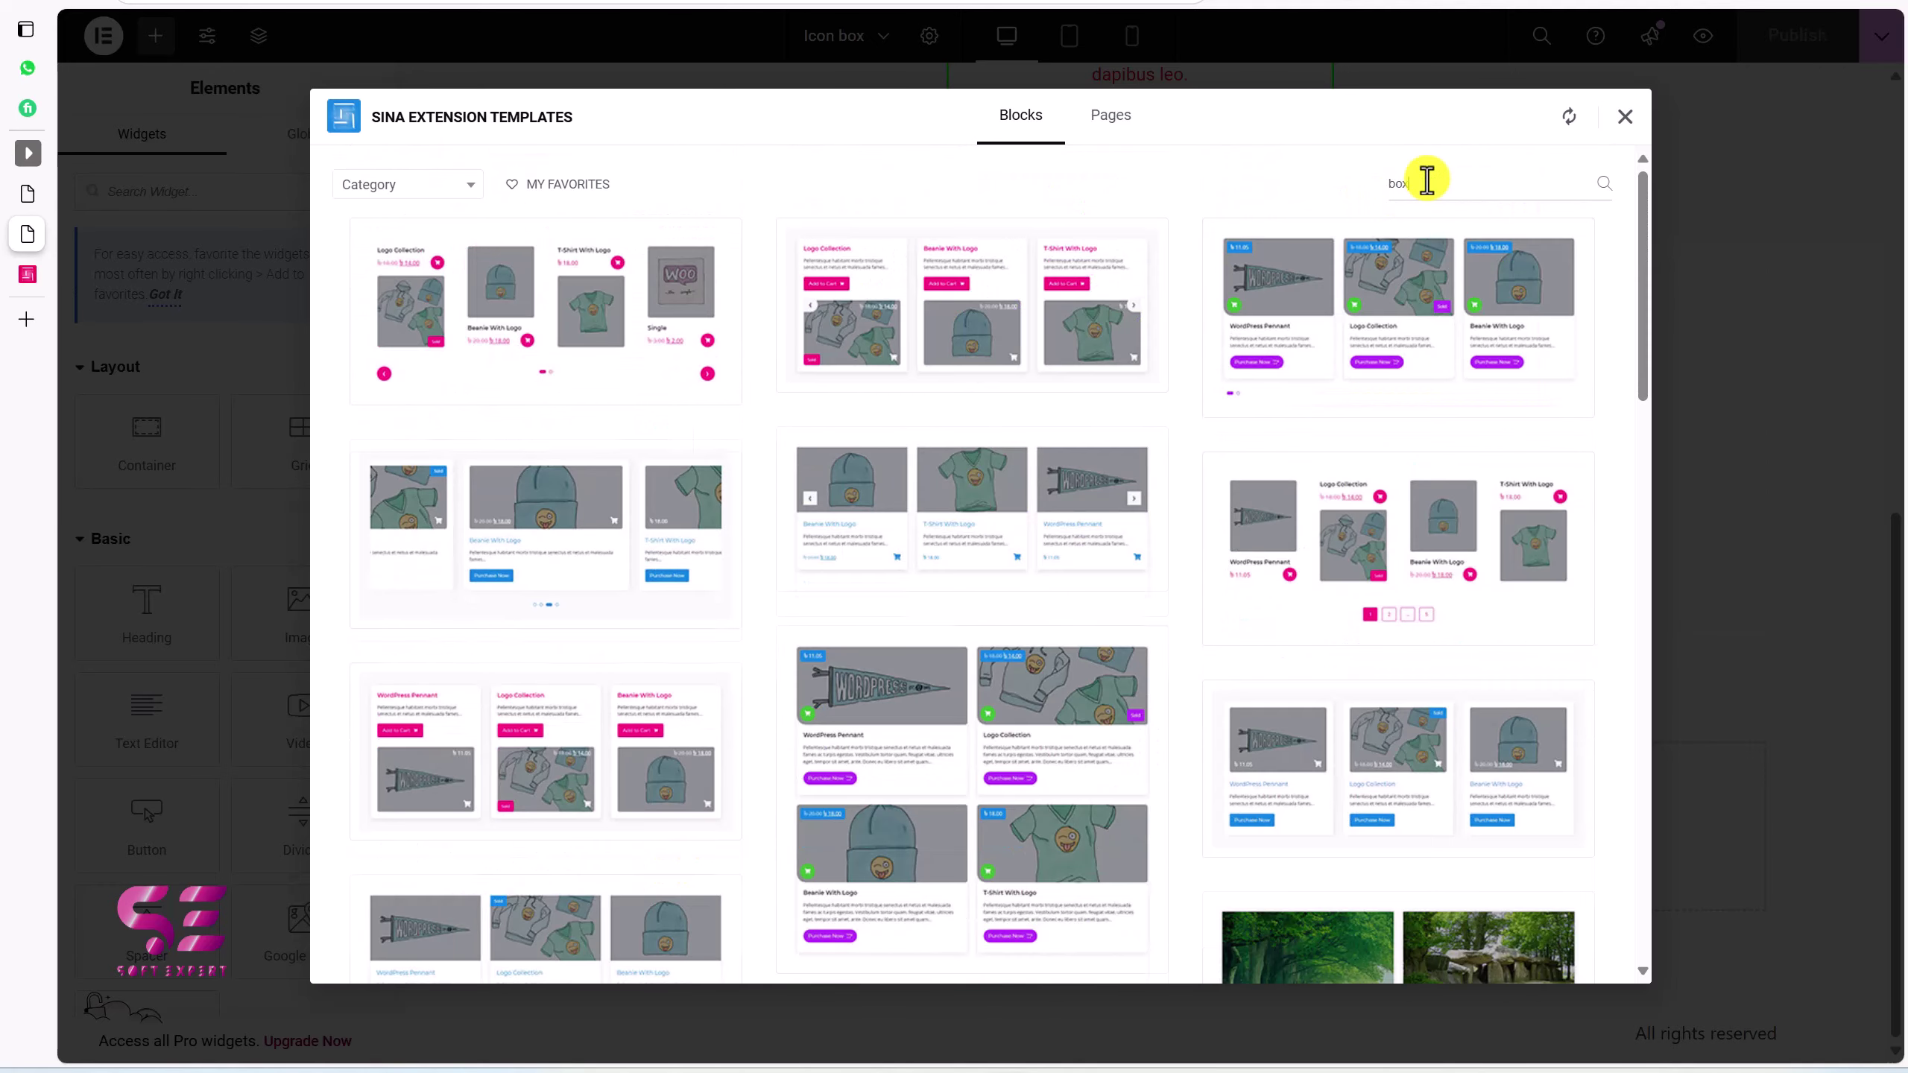
{"action": "scroll", "coordinate": [1178, 351], "scroll_direction": "down", "scroll_amount": 3}
{"action": "scroll", "coordinate": [1177, 352], "scroll_direction": "down", "scroll_amount": 10}
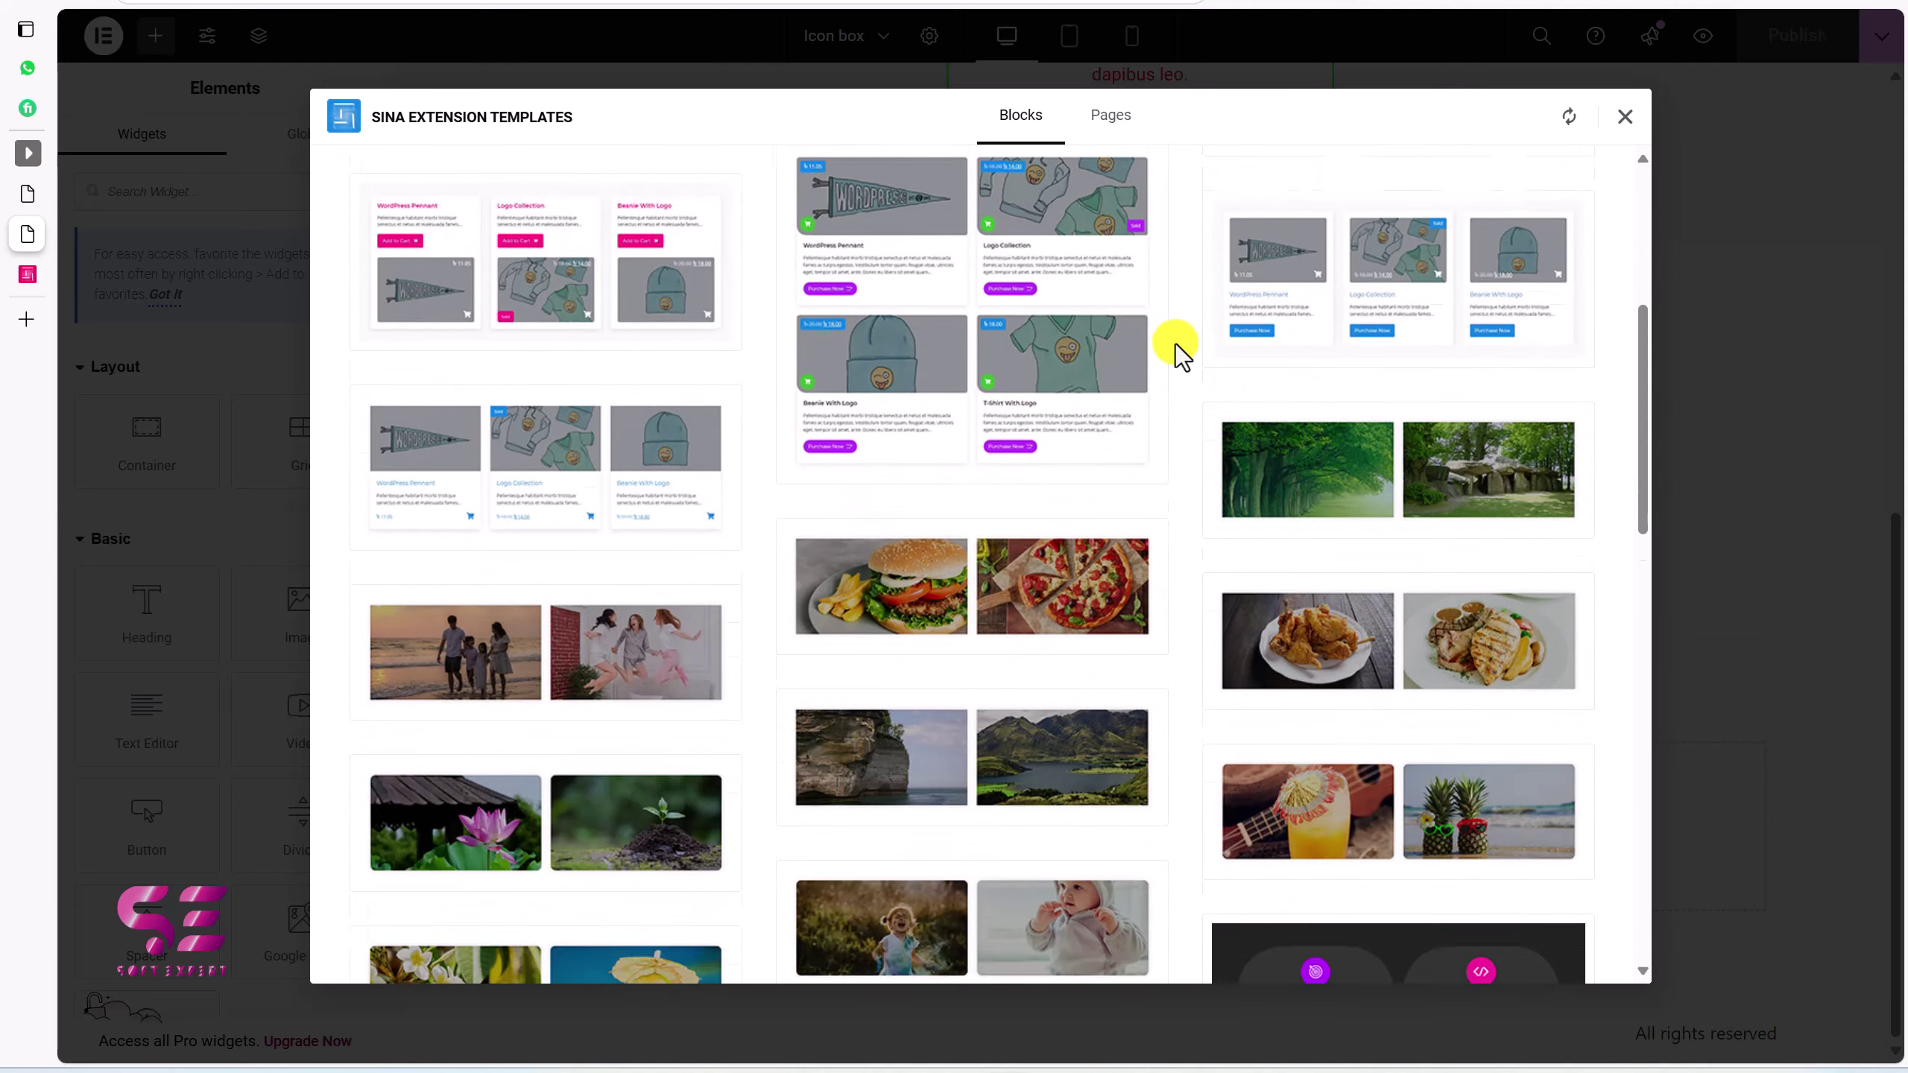
{"action": "scroll", "coordinate": [1178, 352], "scroll_direction": "down", "scroll_amount": 3}
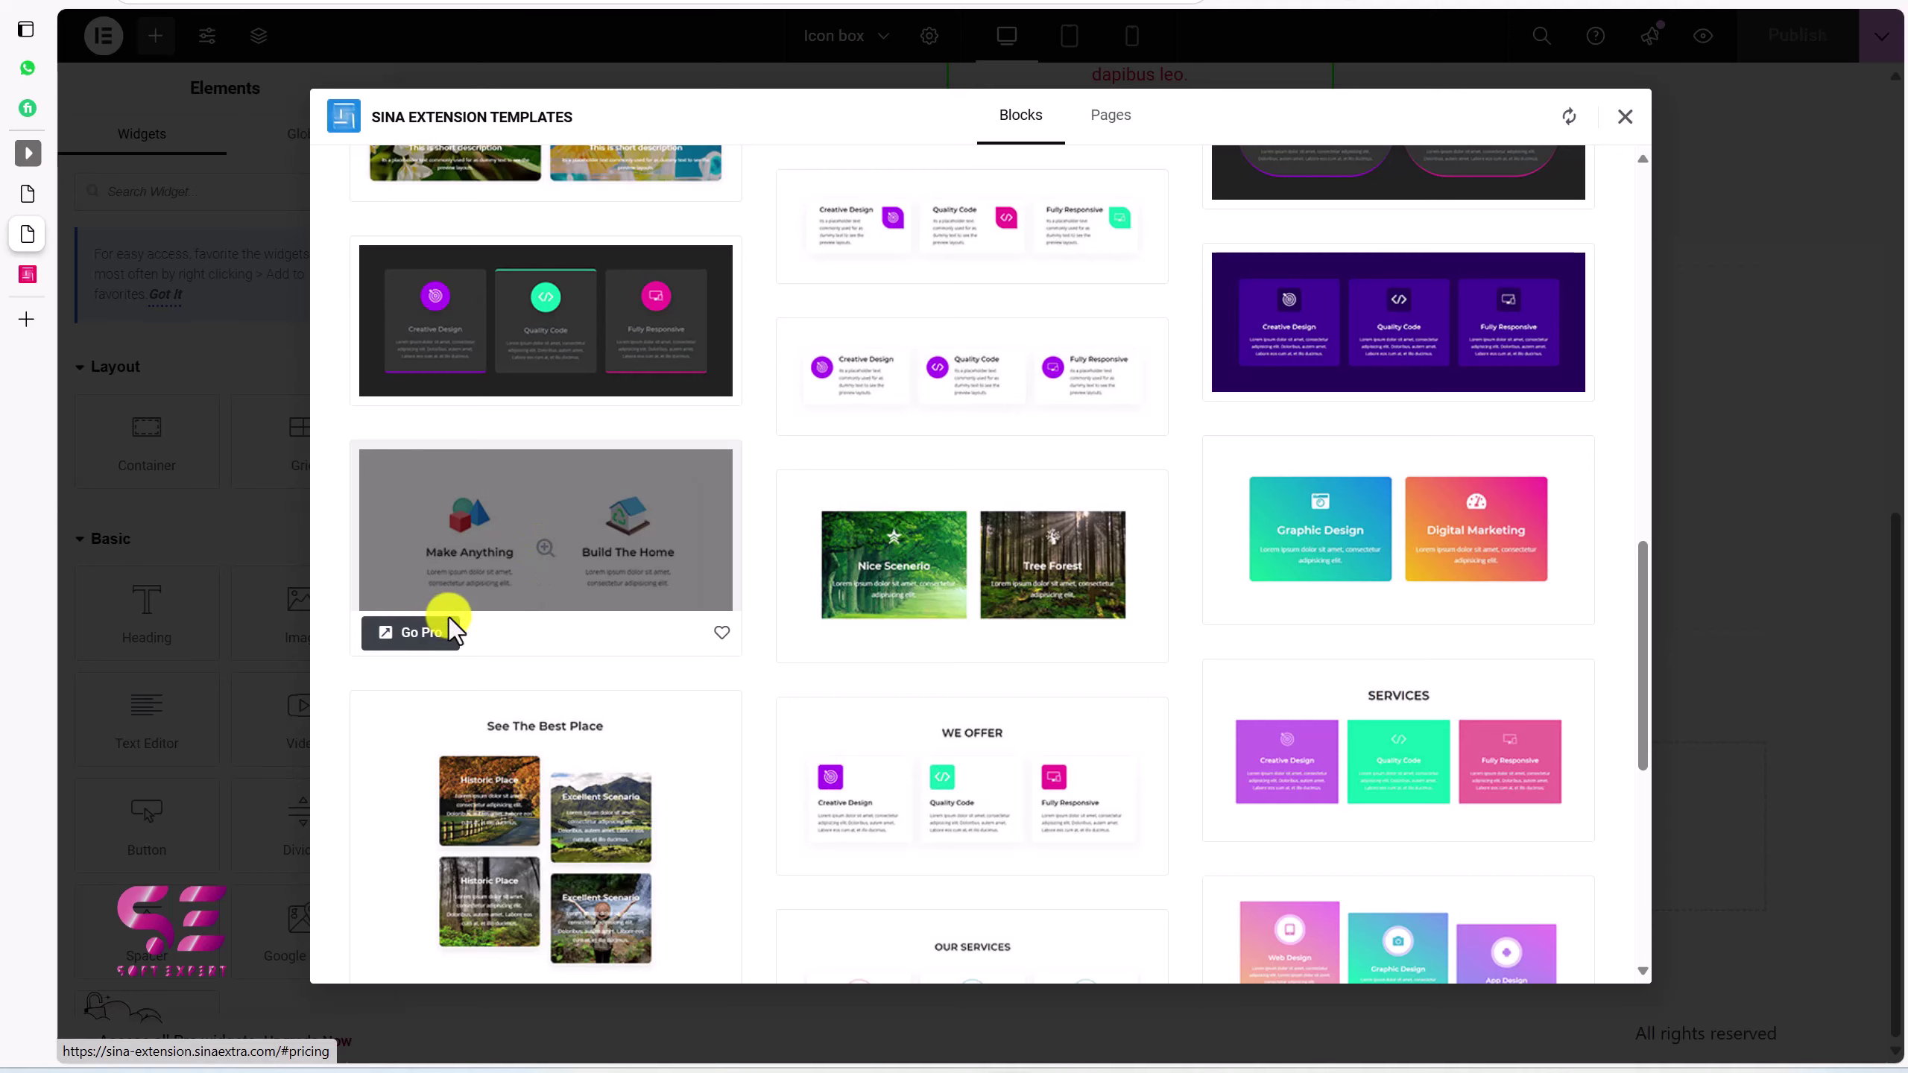
{"action": "scroll", "coordinate": [980, 406], "scroll_direction": "down", "scroll_amount": 1}
{"action": "scroll", "coordinate": [980, 406], "scroll_direction": "down", "scroll_amount": 6}
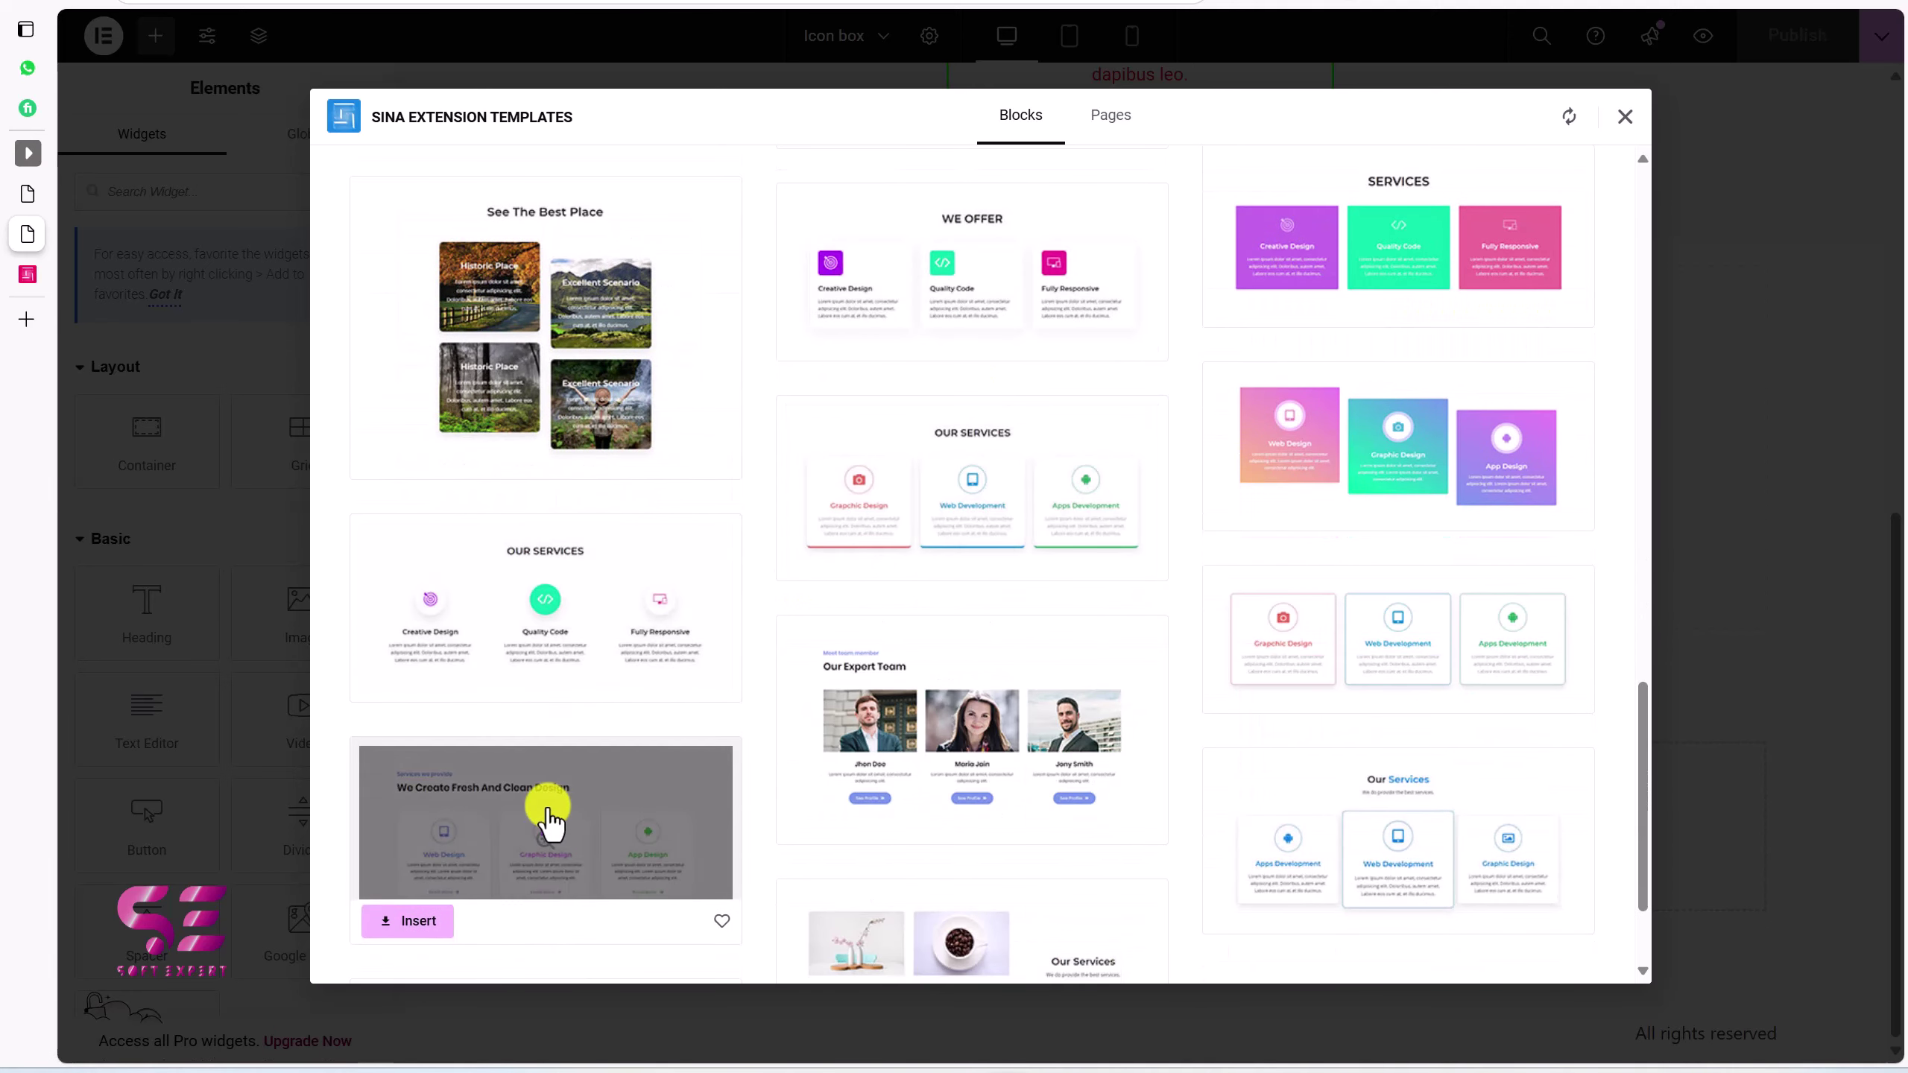
{"action": "scroll", "coordinate": [549, 819], "scroll_direction": "down", "scroll_amount": 2}
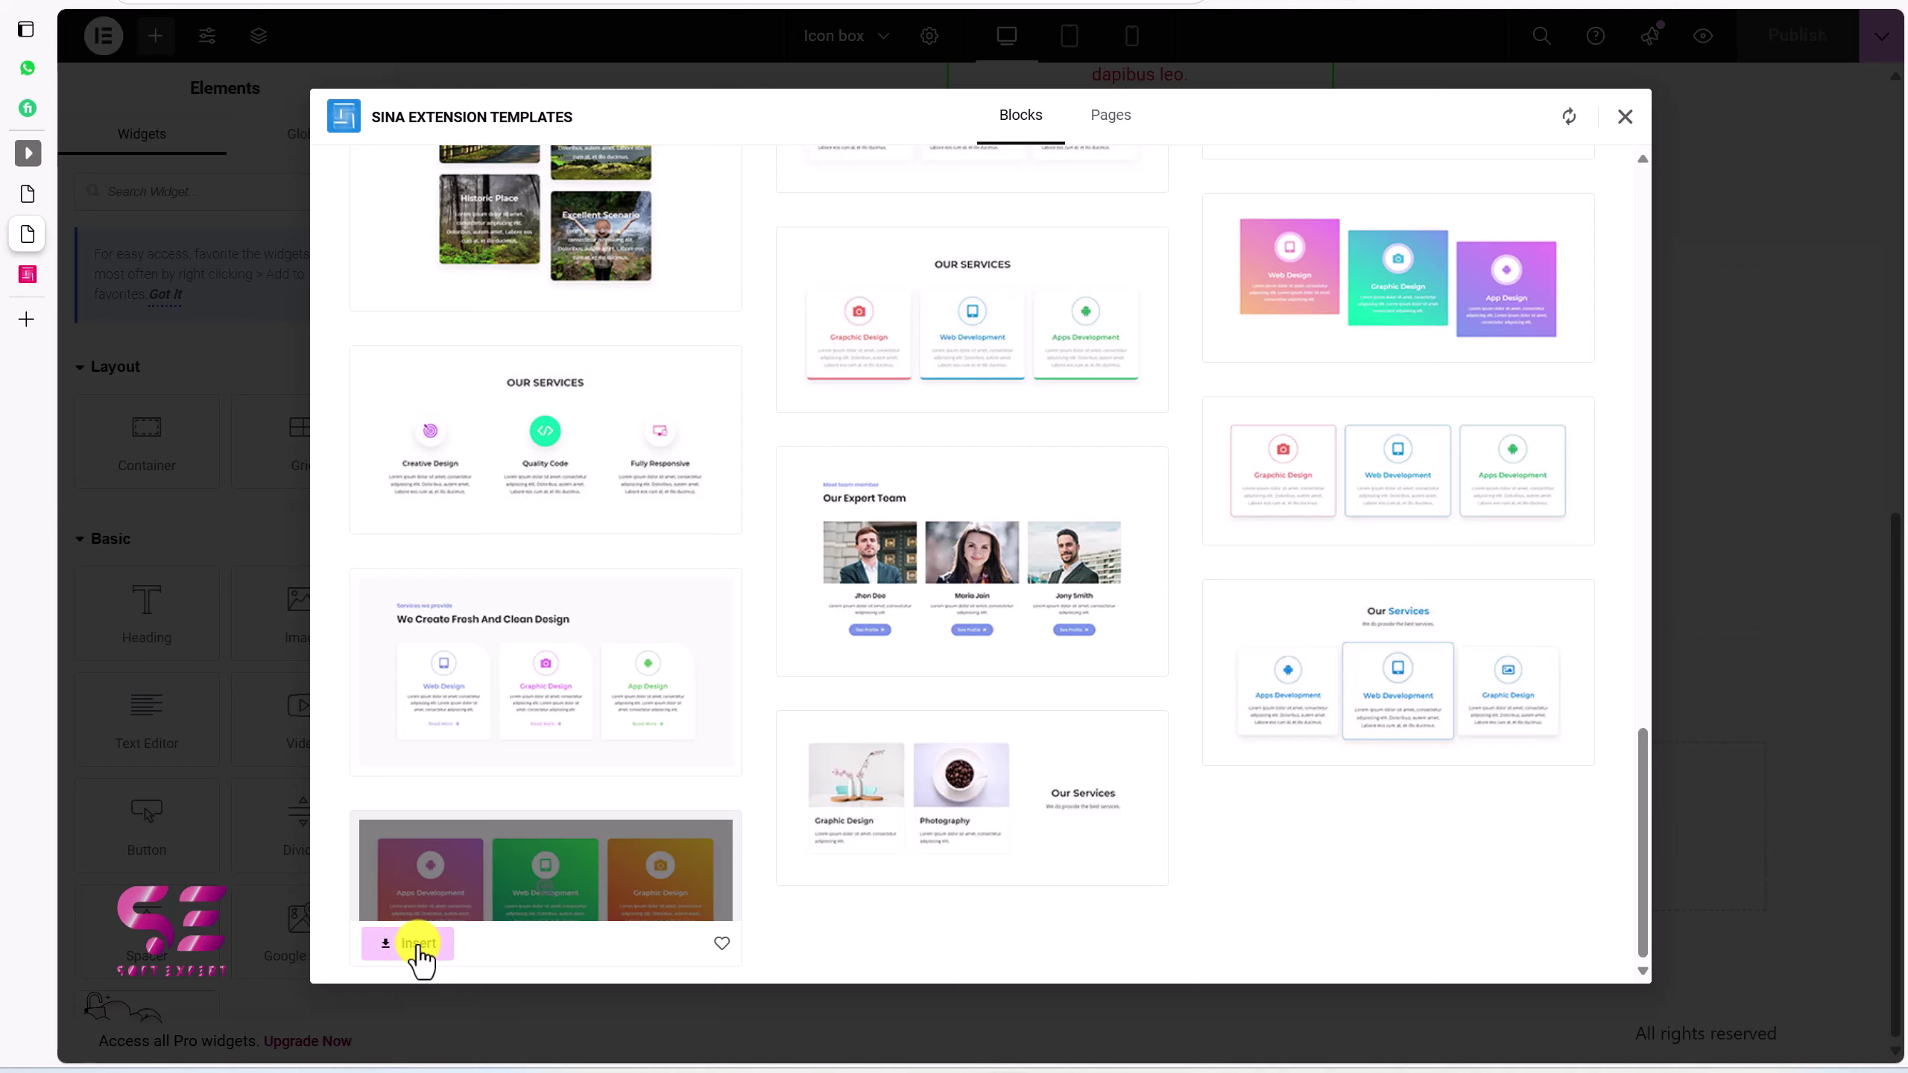
{"action": "left_click", "coordinate": [418, 945]}
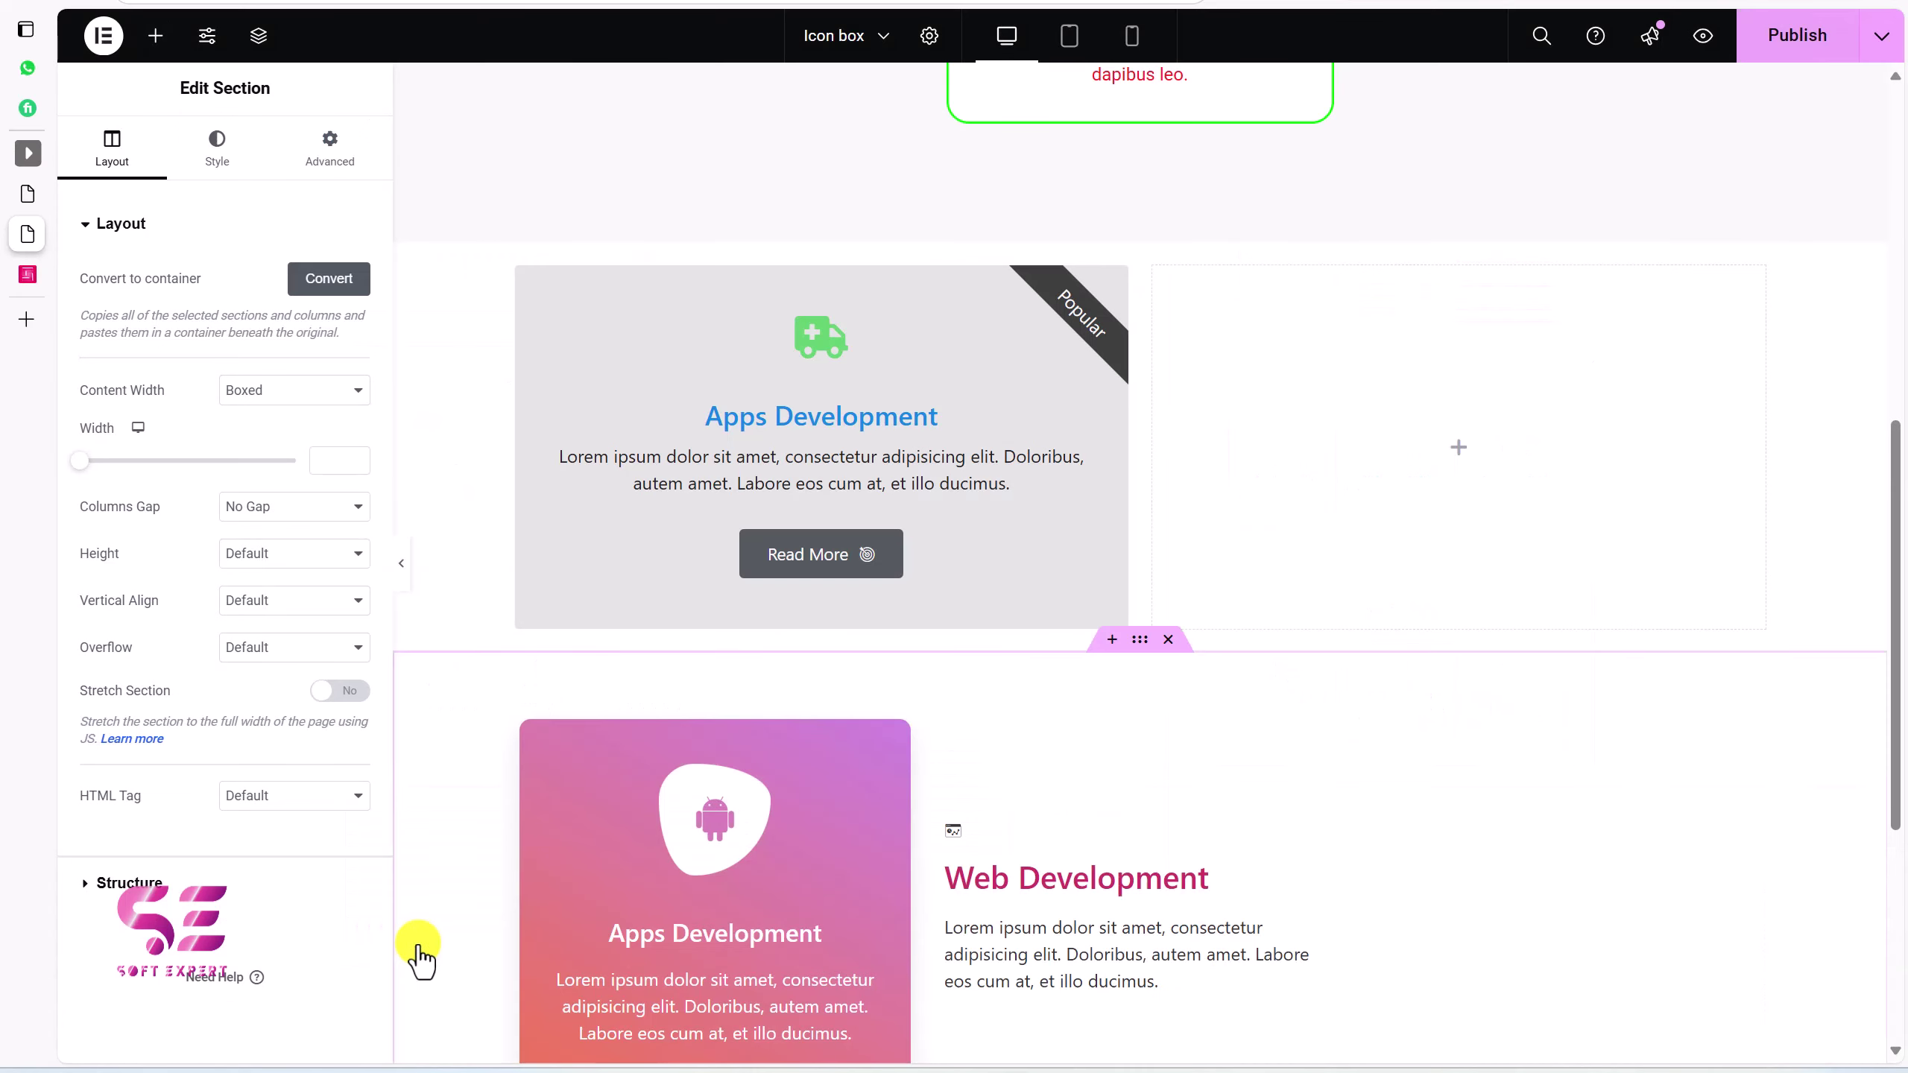
Open the inserted Apps Development box for editing and look over its title, description and link settings
{"action": "scroll", "coordinate": [852, 869], "scroll_direction": "down", "scroll_amount": 5}
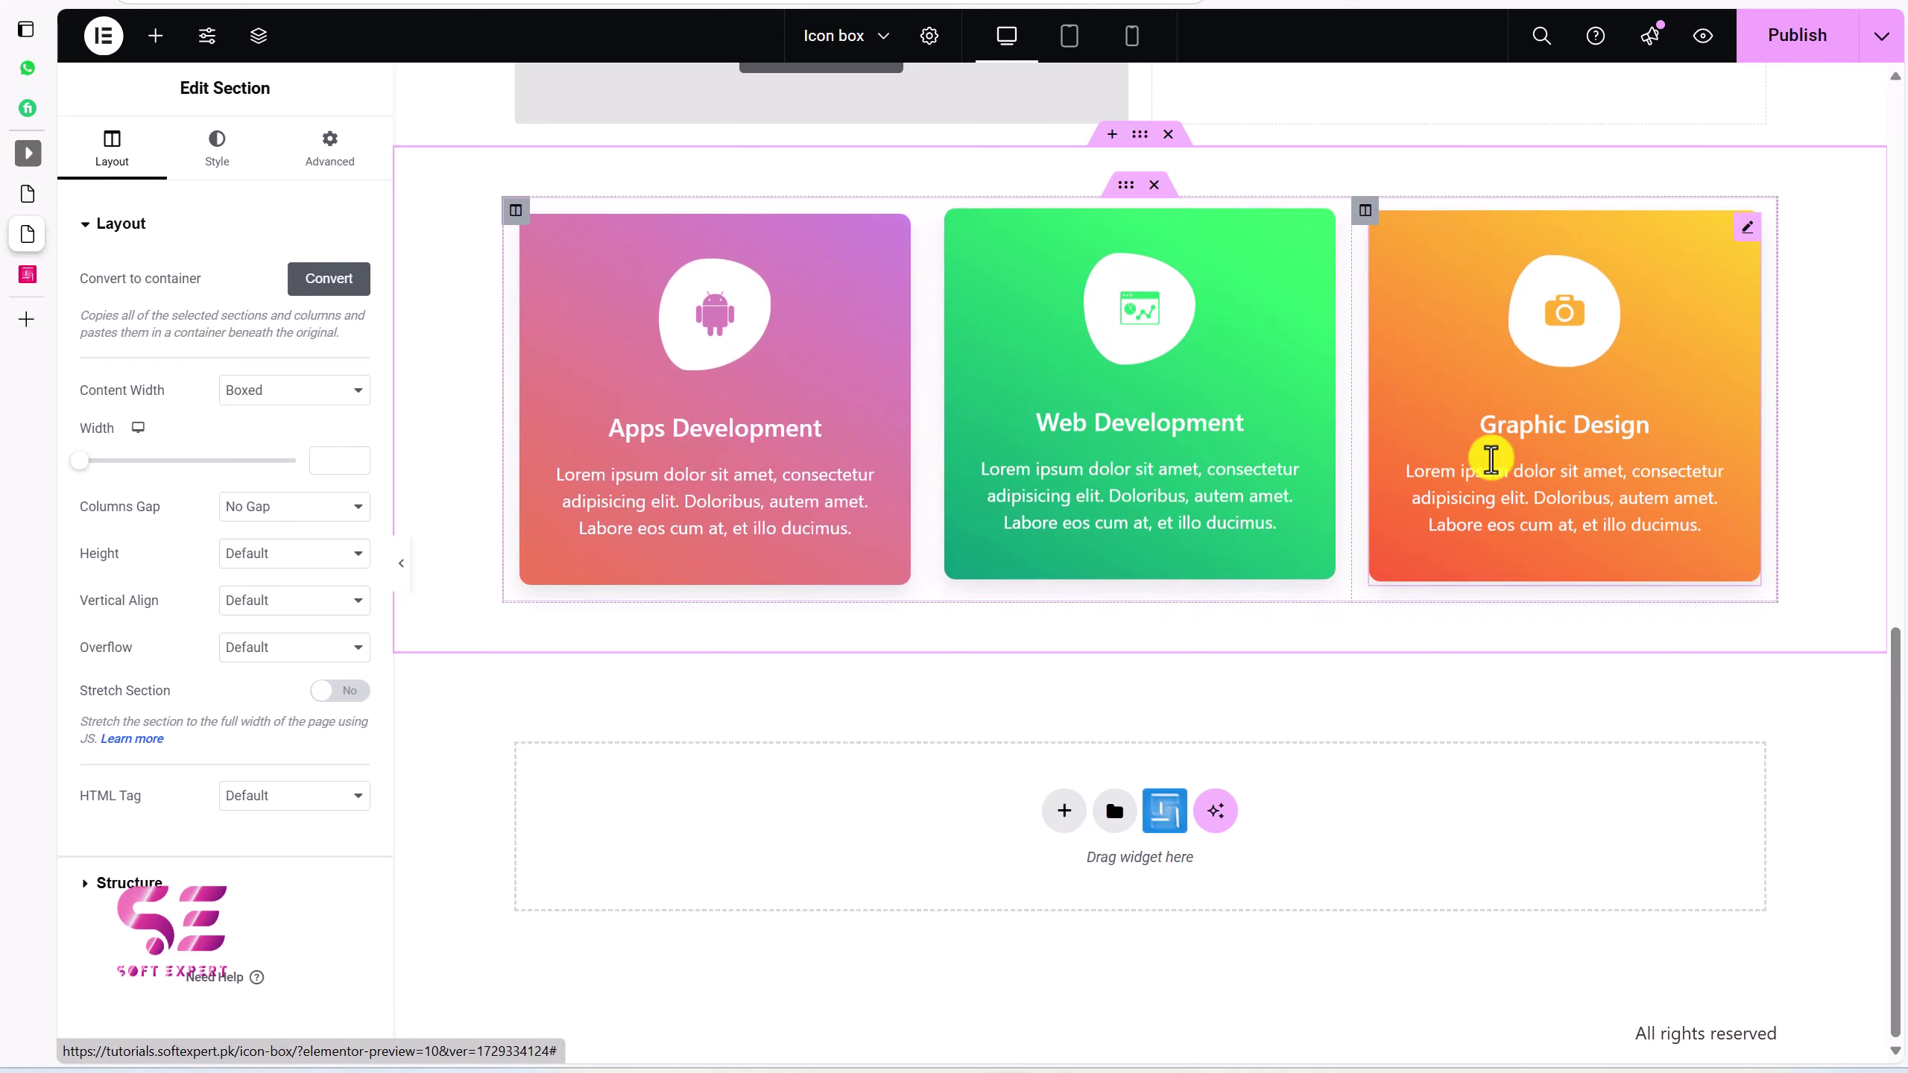
{"action": "left_click", "coordinate": [822, 312]}
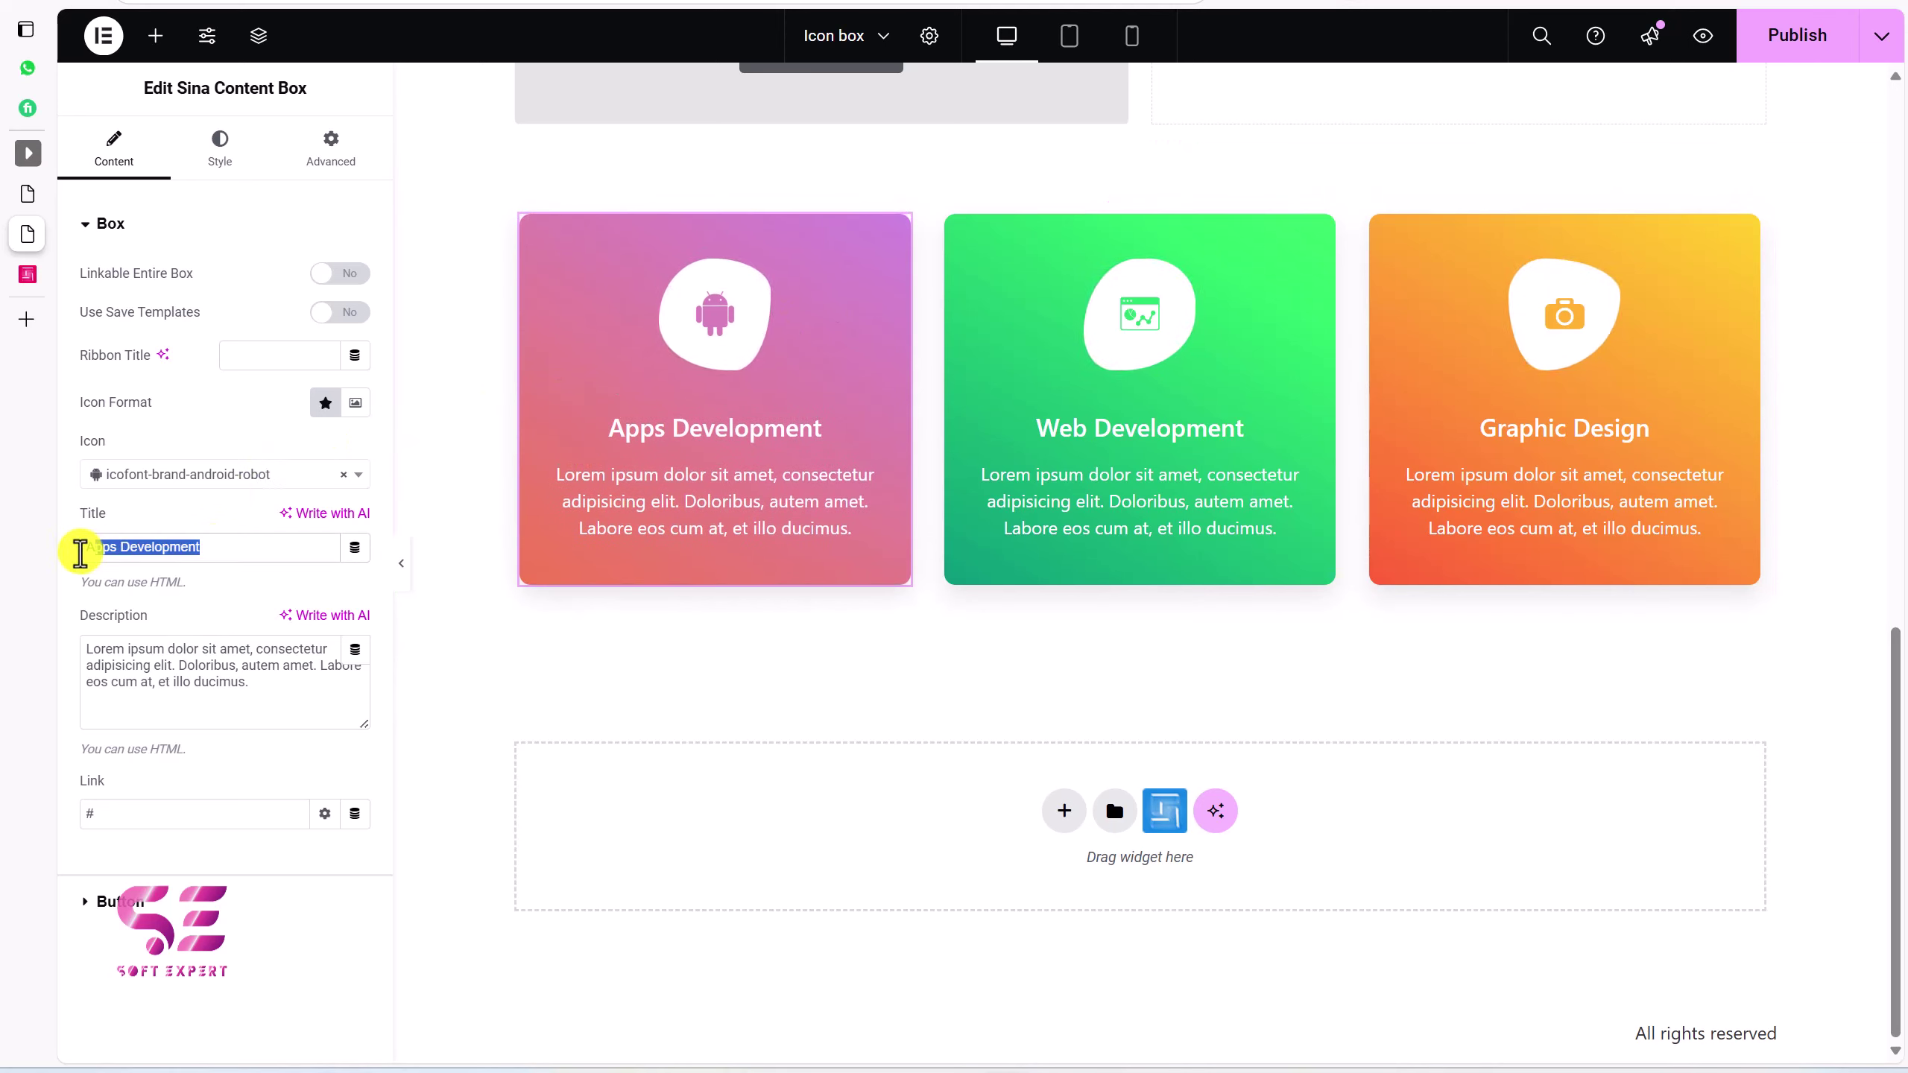
{"action": "left_click_drag", "start_coordinate": [263, 692], "coordinate": [90, 635]}
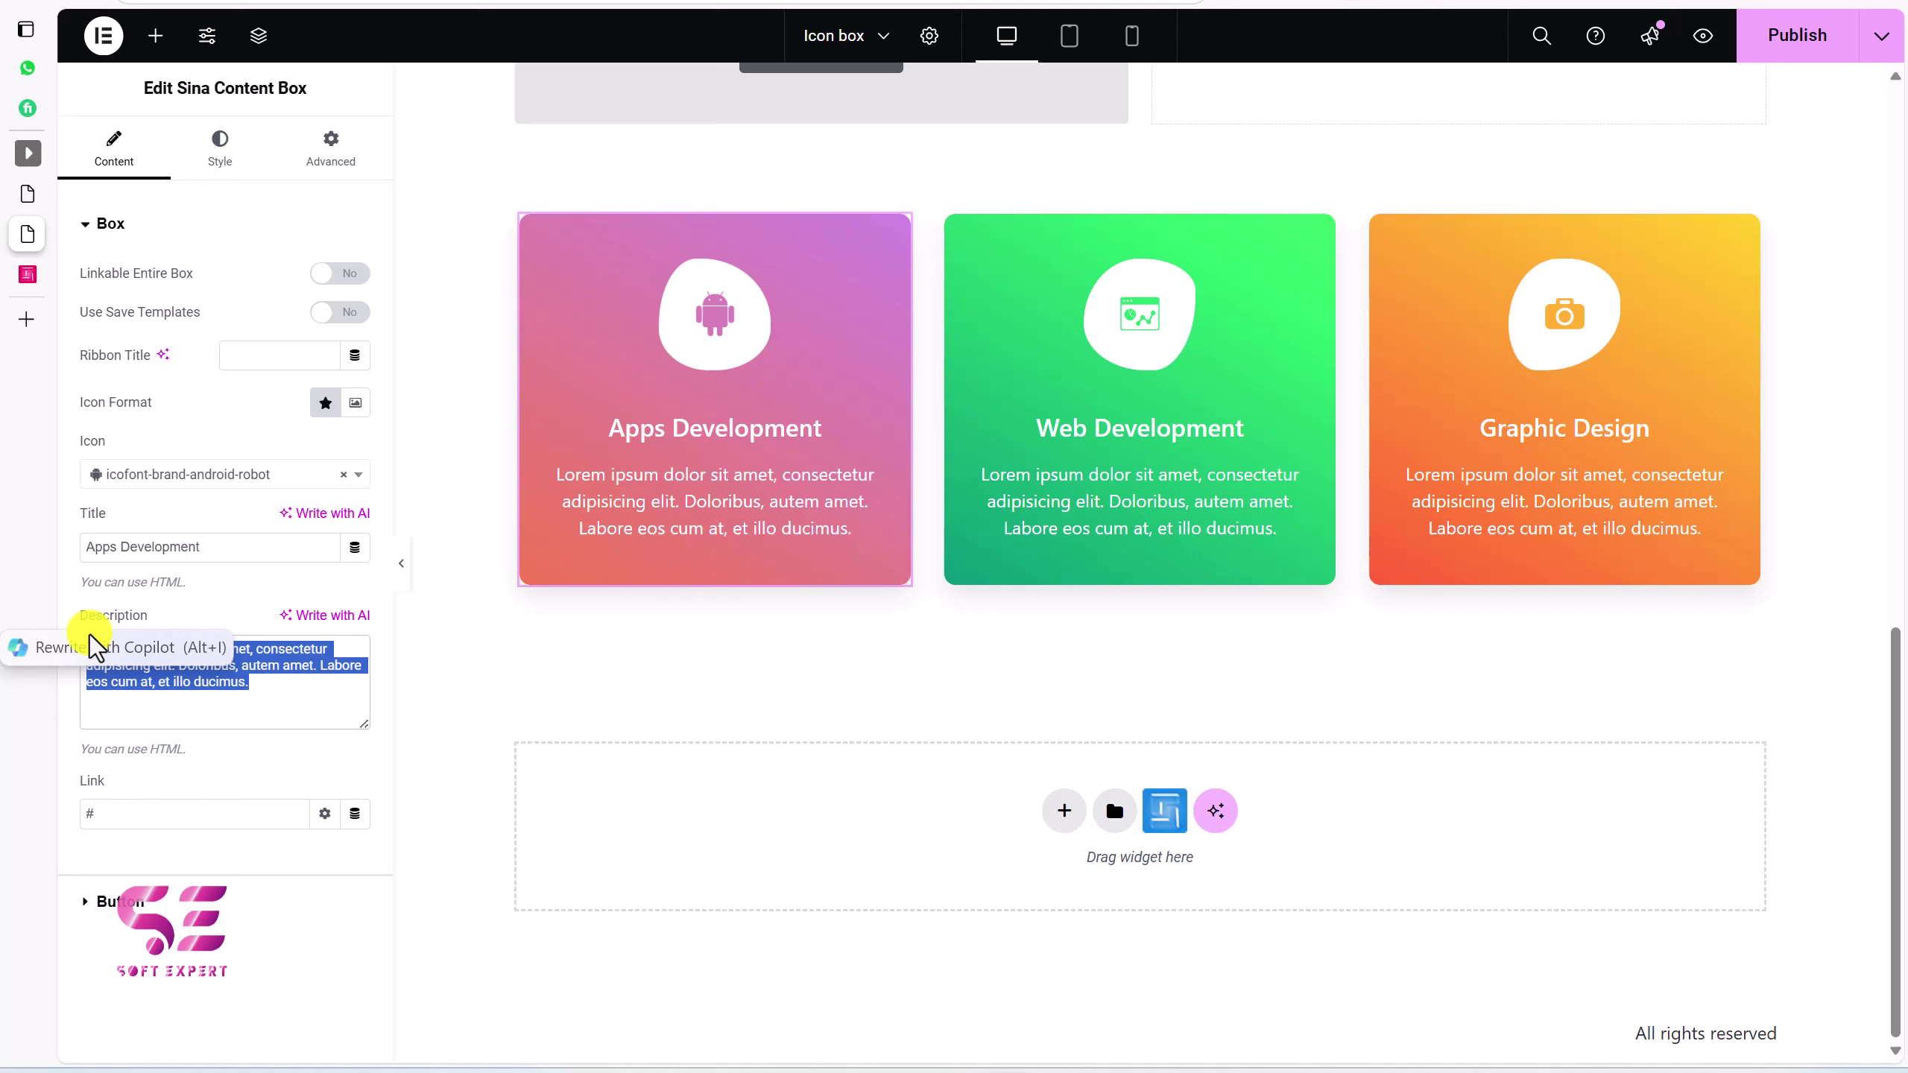
{"action": "left_click", "coordinate": [183, 818]}
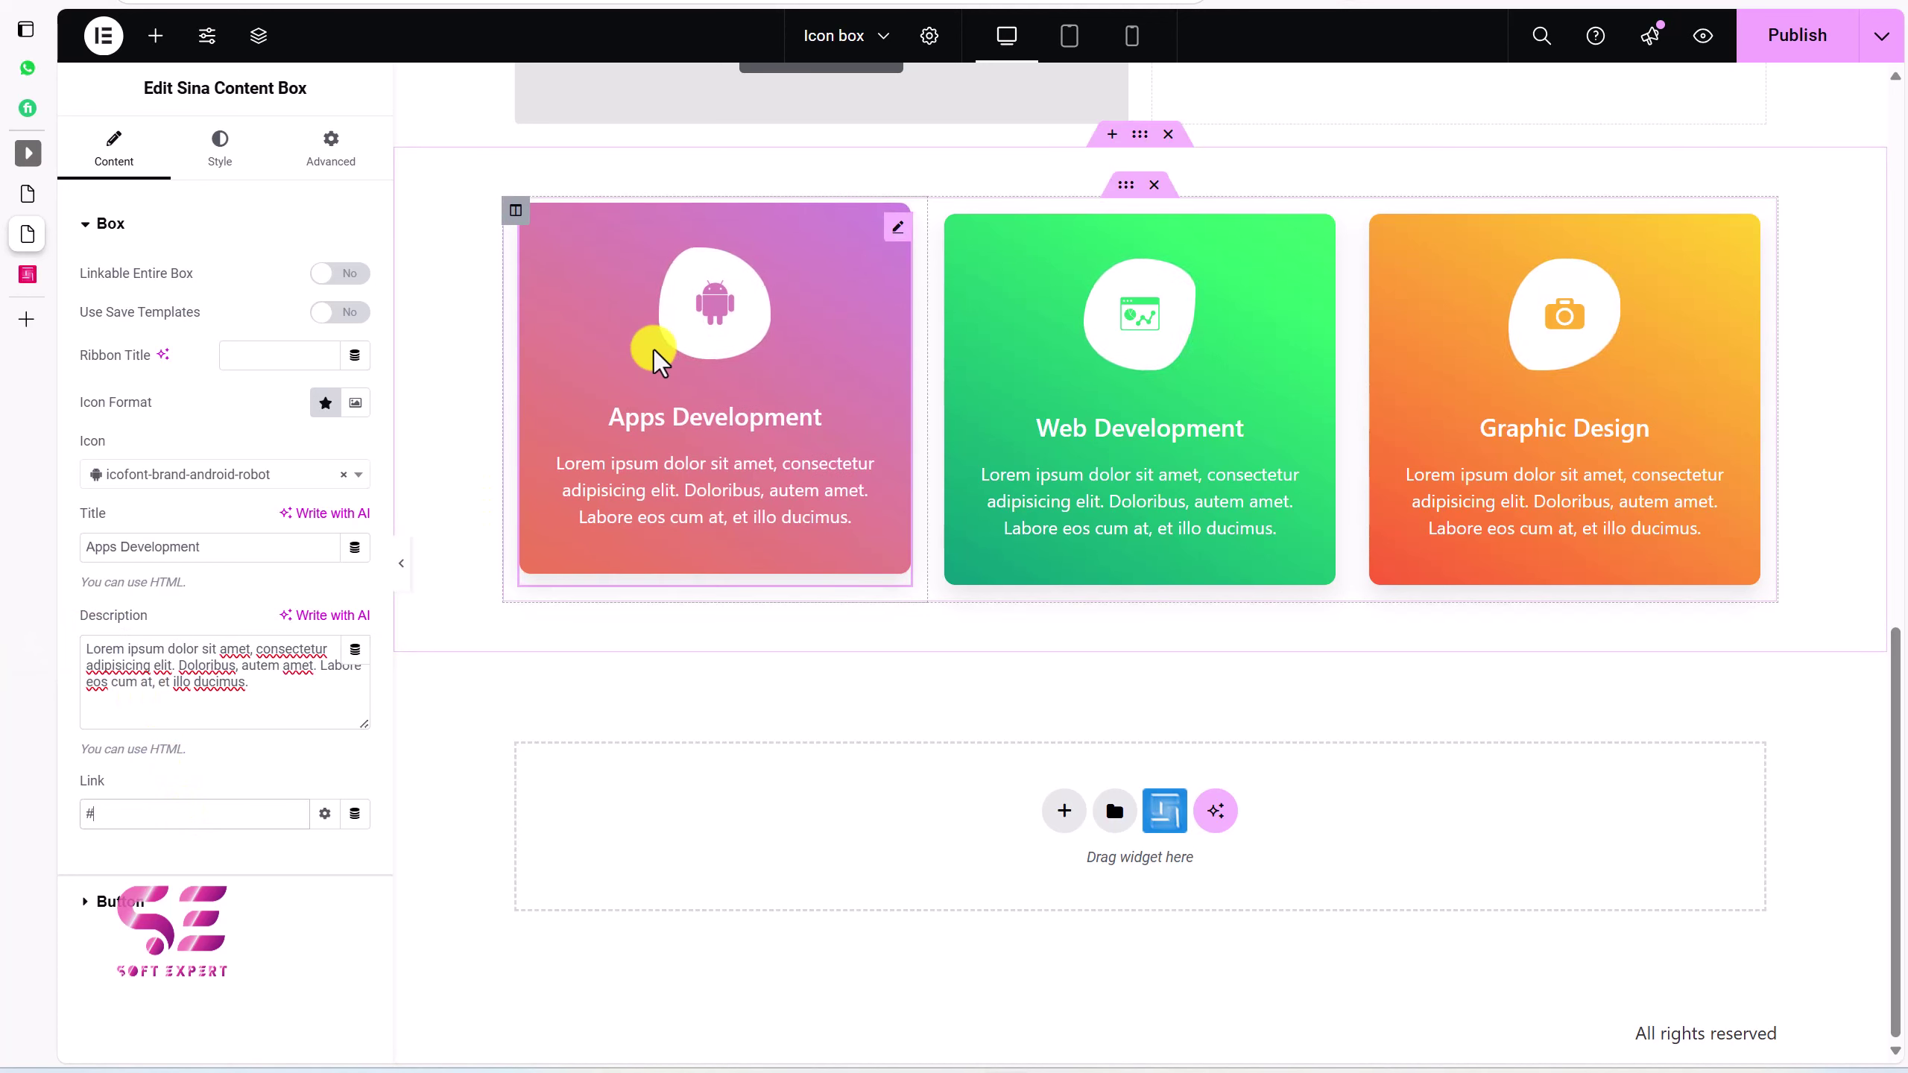
{"action": "scroll", "coordinate": [1459, 431], "scroll_direction": "up", "scroll_amount": 1}
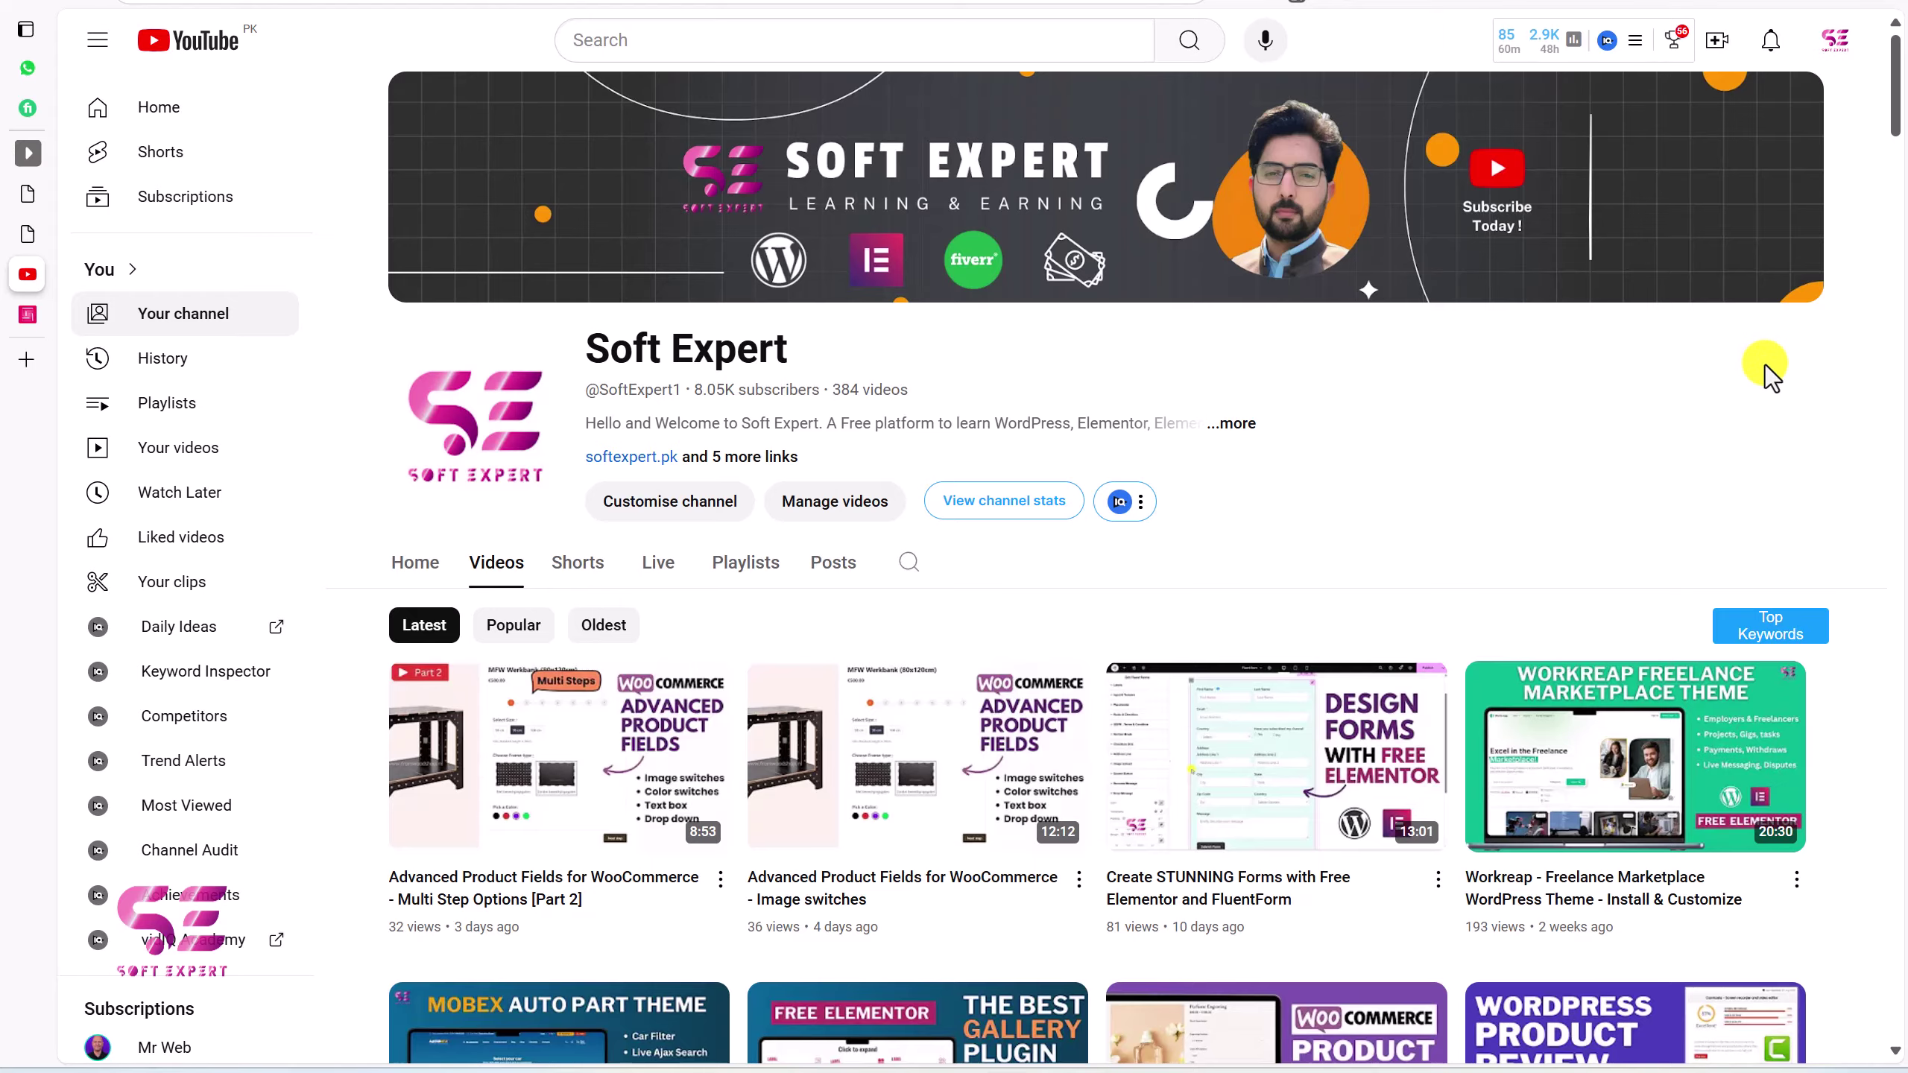
{"action": "scroll", "coordinate": [1766, 364], "scroll_direction": "down", "scroll_amount": 15}
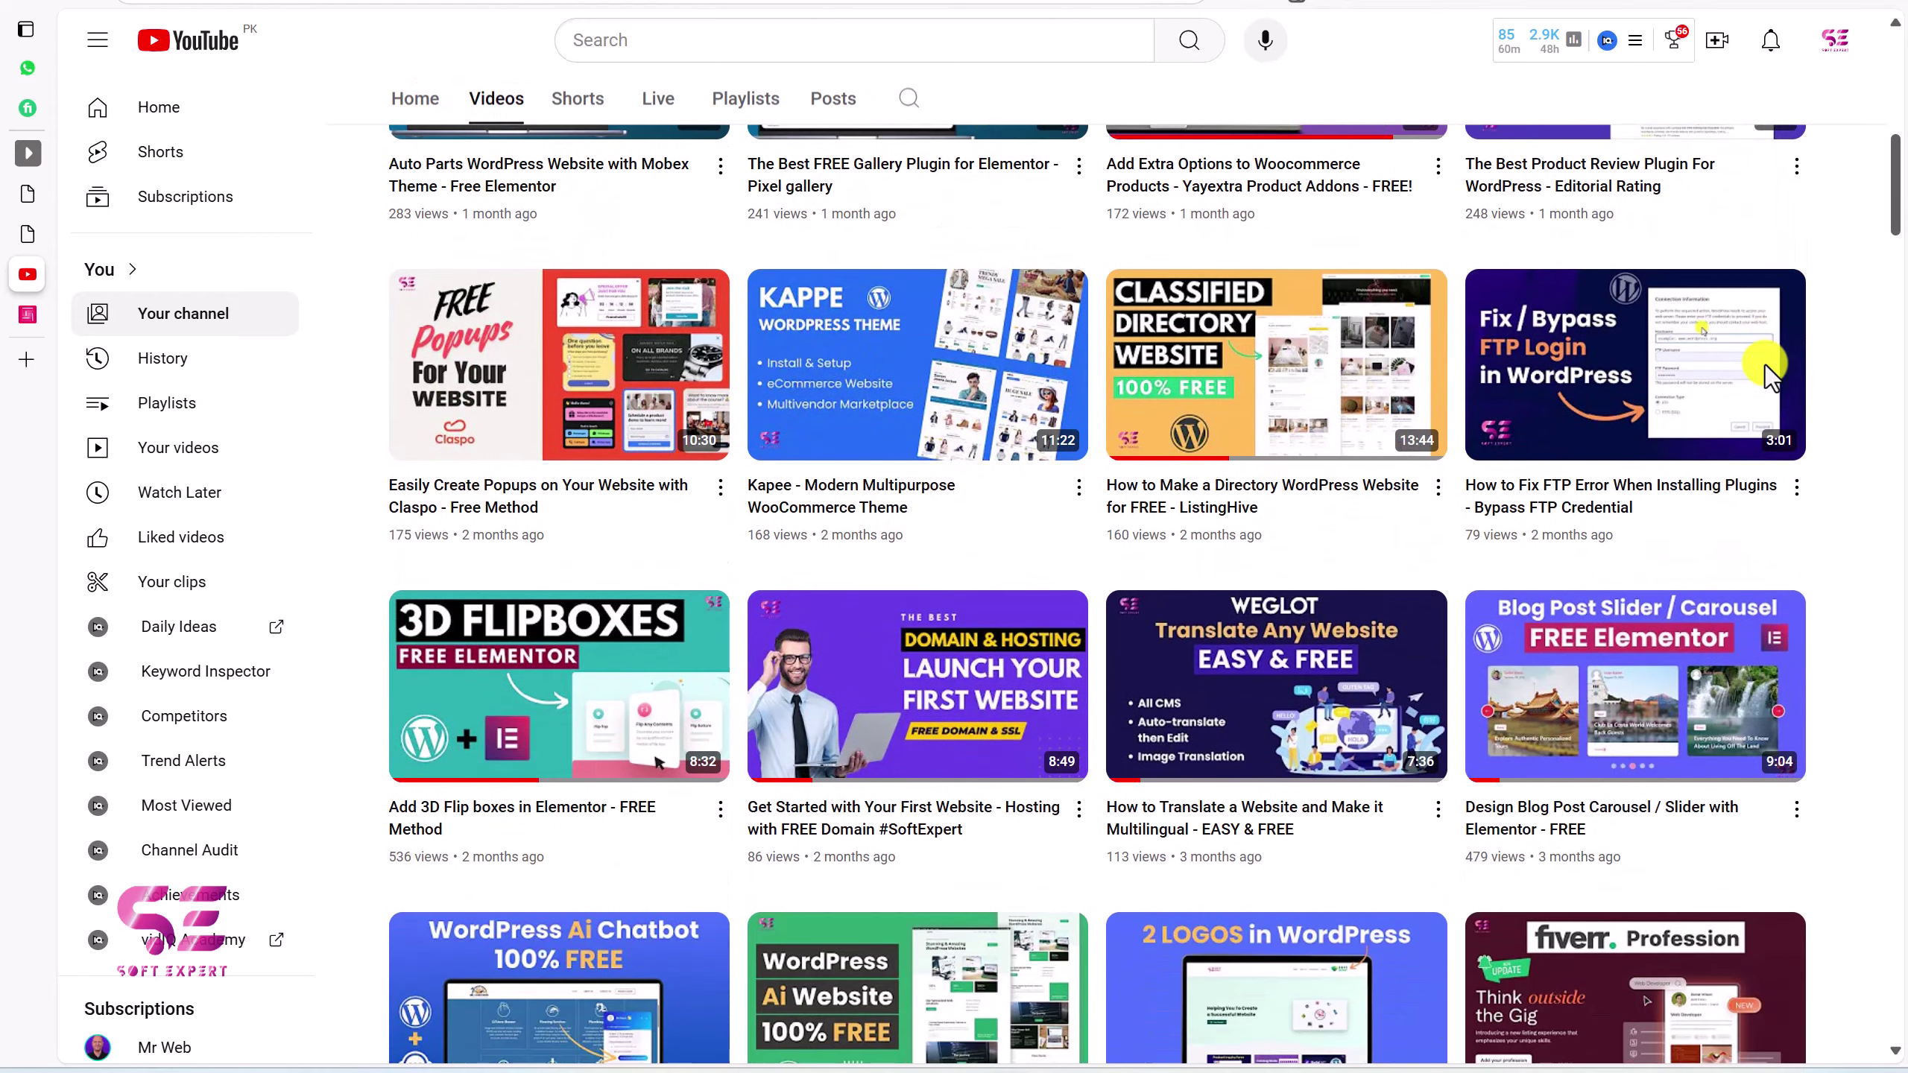
{"action": "scroll", "coordinate": [1770, 379], "scroll_direction": "down", "scroll_amount": 17}
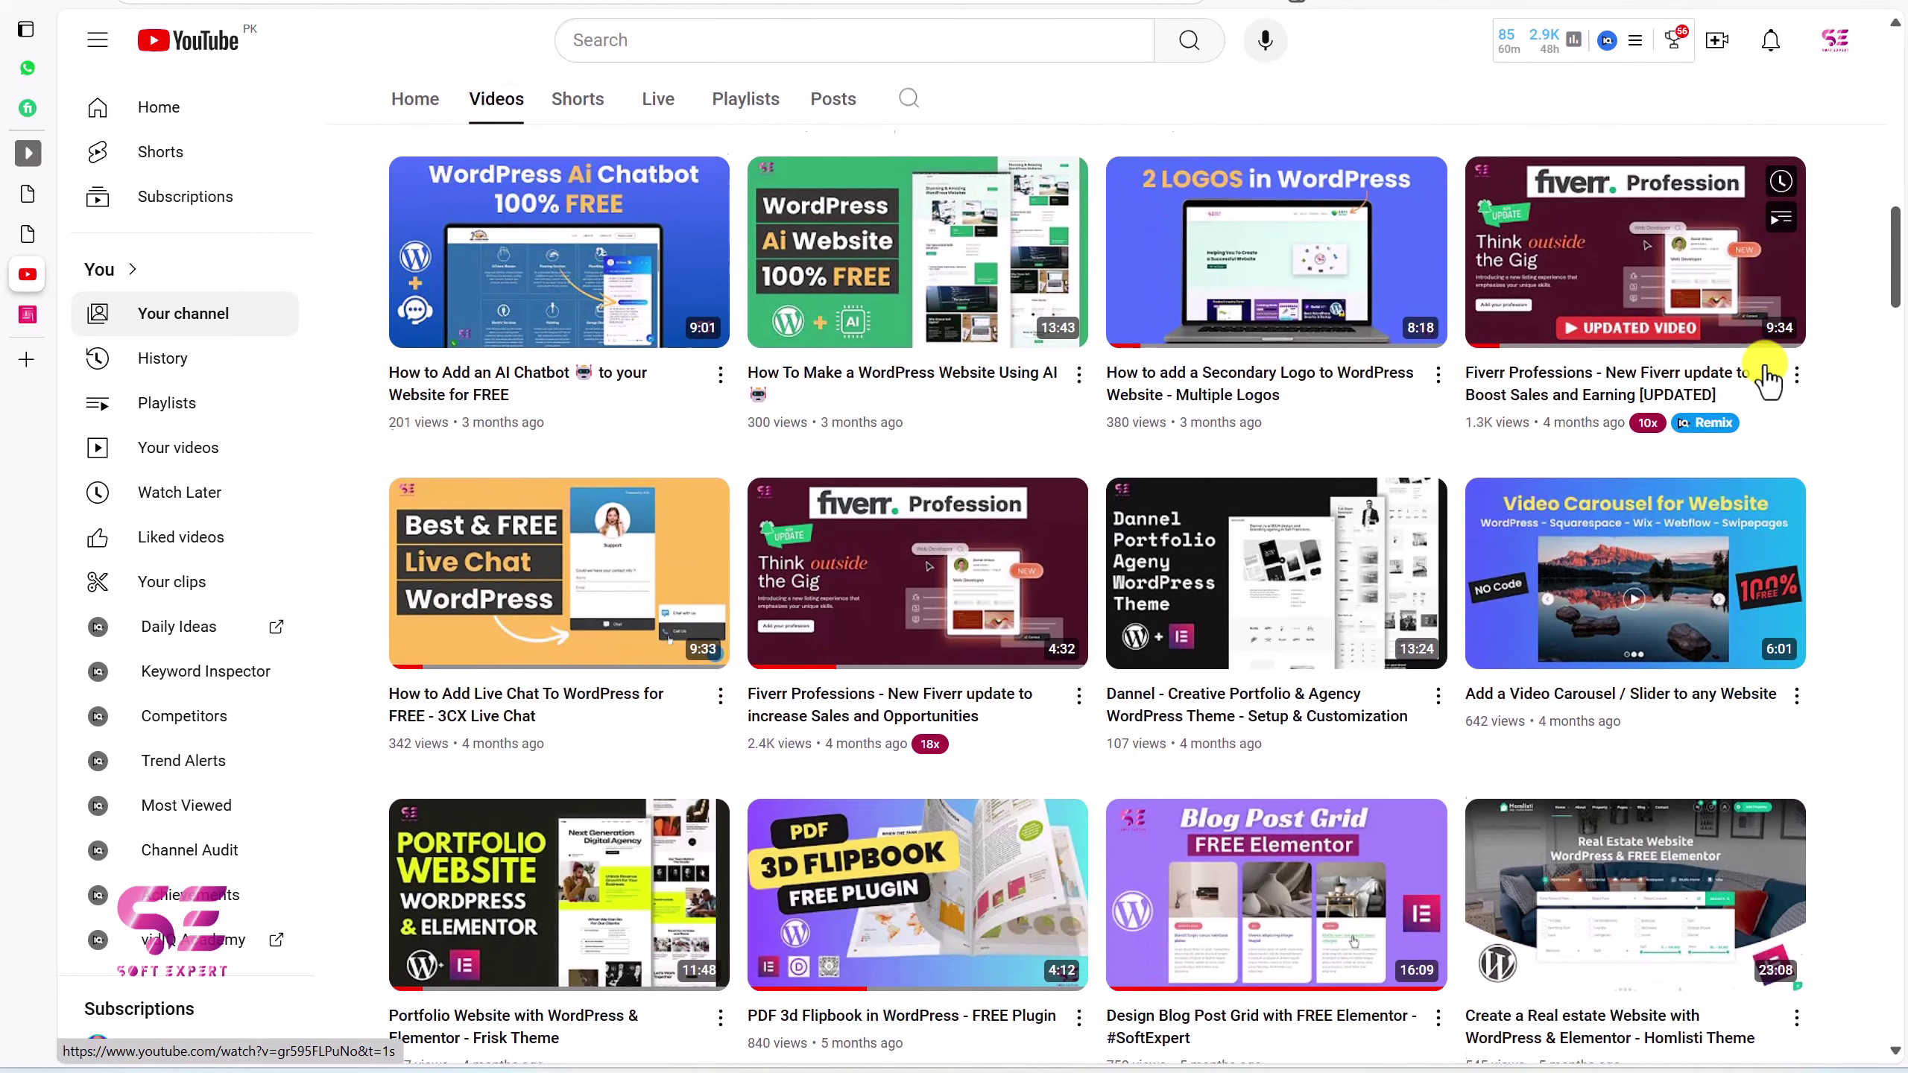
{"action": "scroll", "coordinate": [1769, 379], "scroll_direction": "down", "scroll_amount": 9}
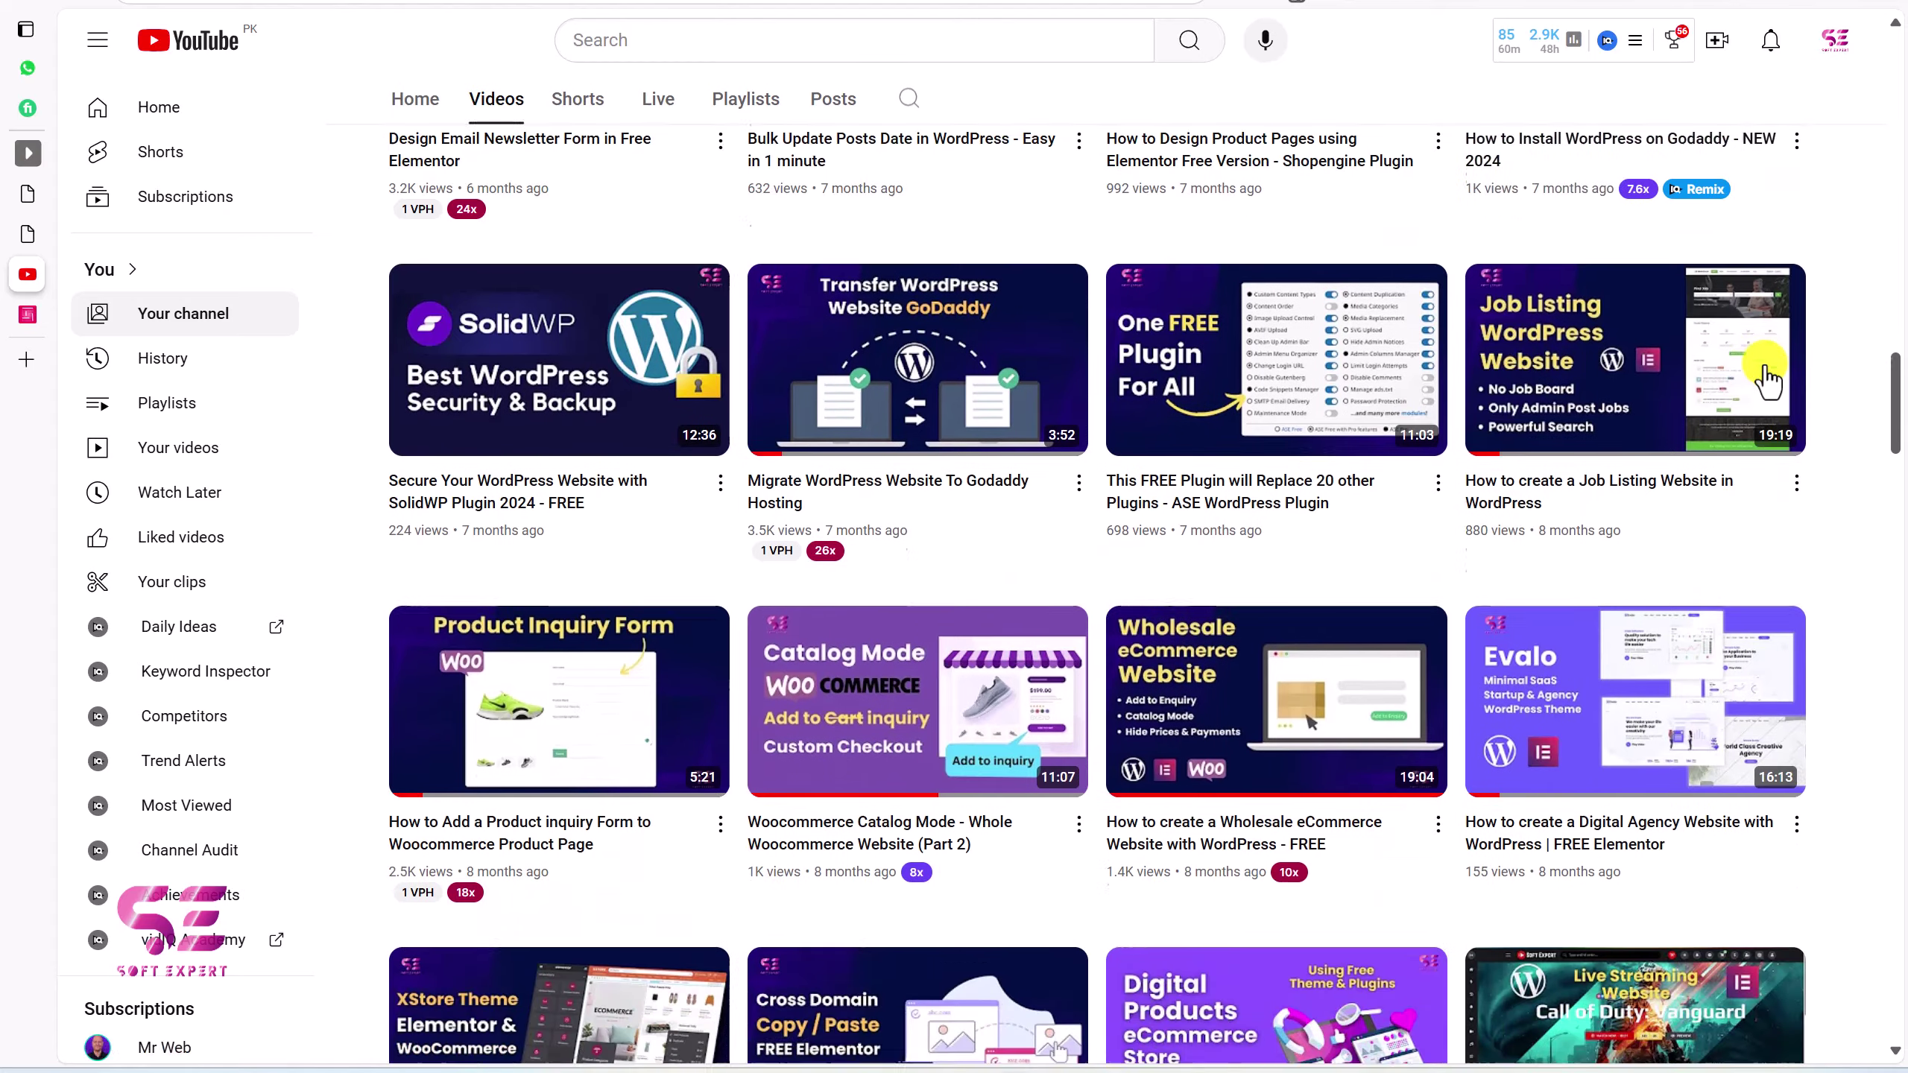
{"action": "key", "text": "alt+Tab"}
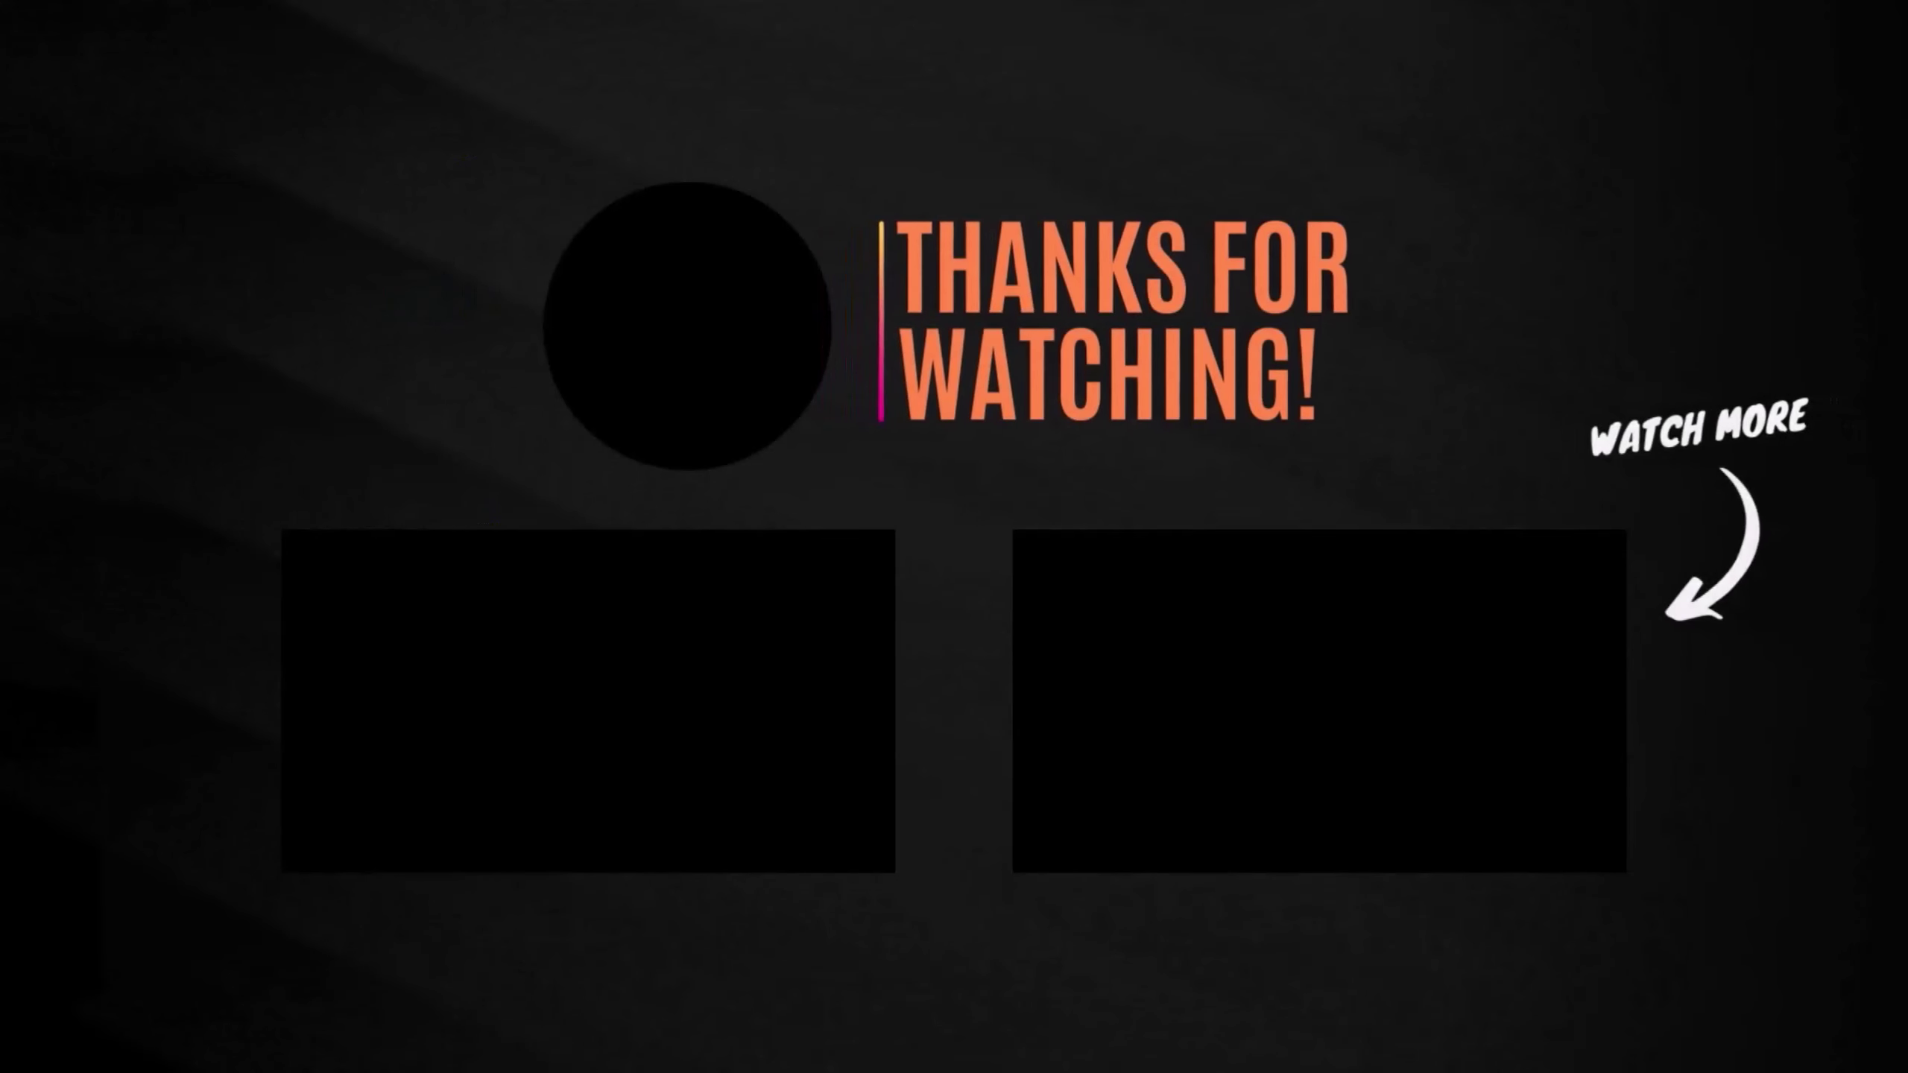